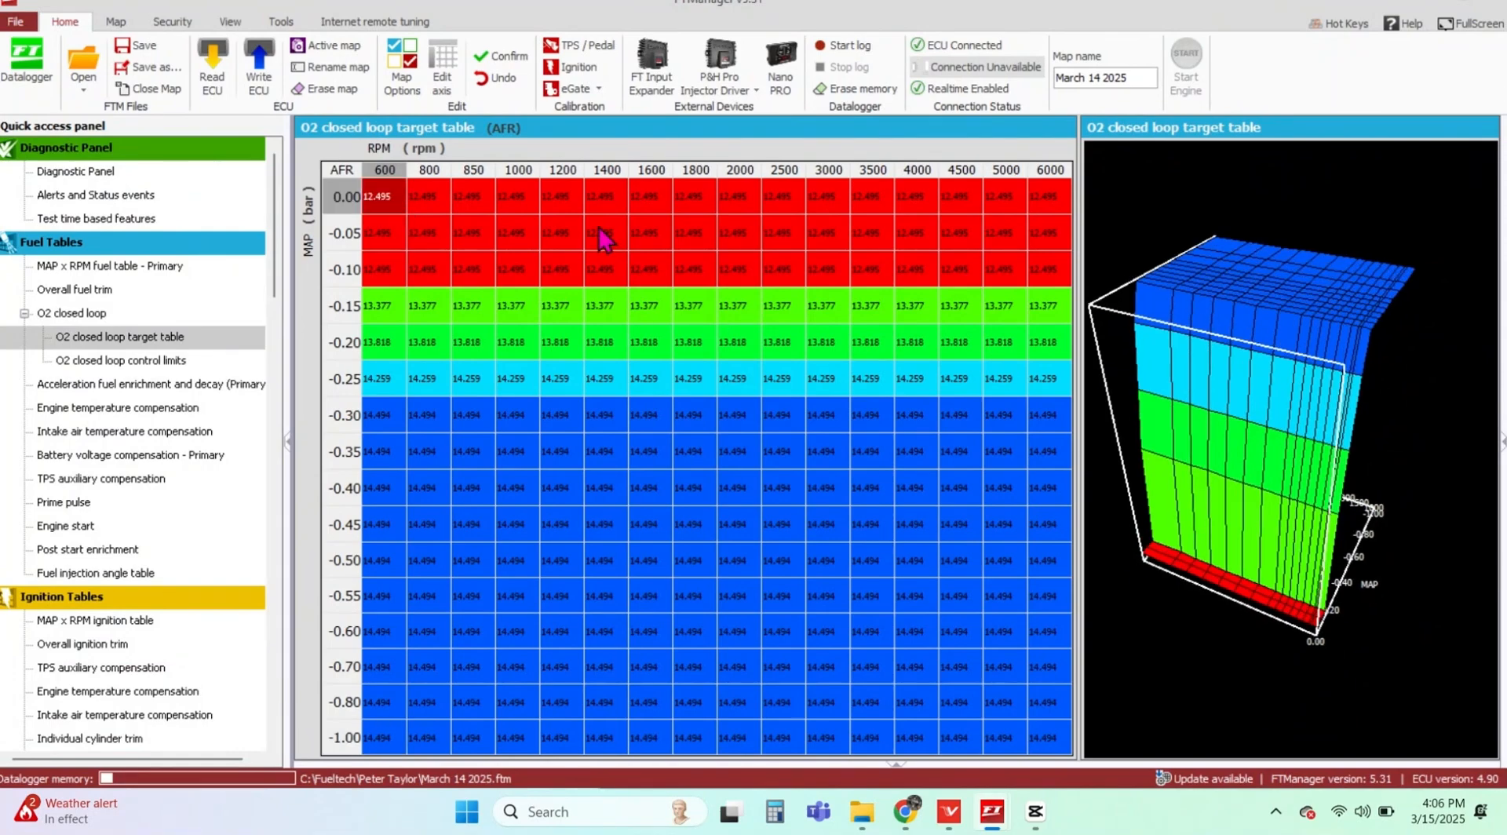
- Set the 600 rpm, 0.00 bar cell of the O2 closed loop target table to 12.7
text(12.7)
key(Return)
click(694, 342)
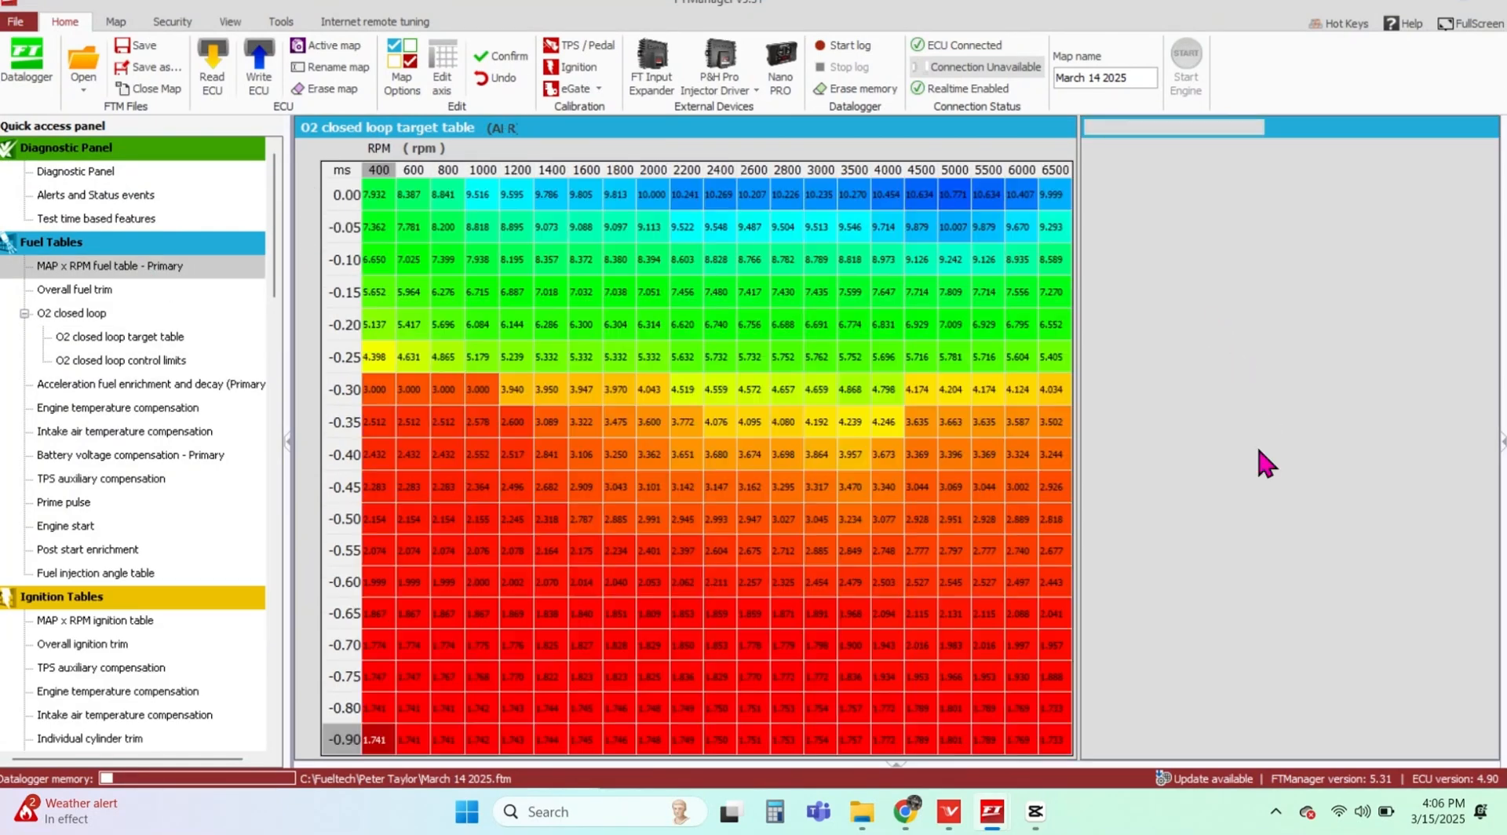
- Review the MAP x RPM ignition table, the timing table for rev launch and the time based compensations
click(149, 619)
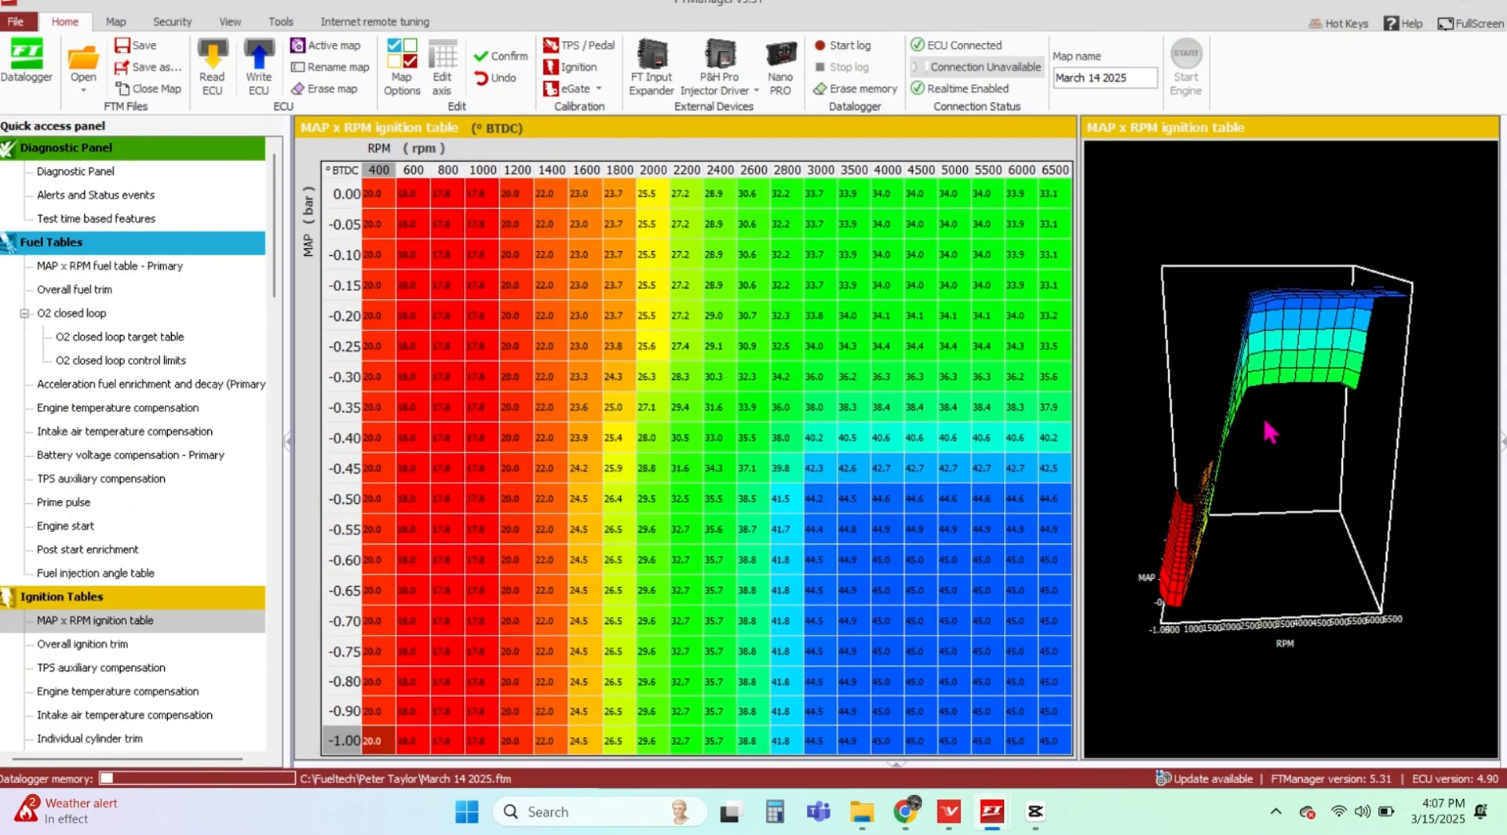
scroll(102, 479, down, 10)
click(102, 479)
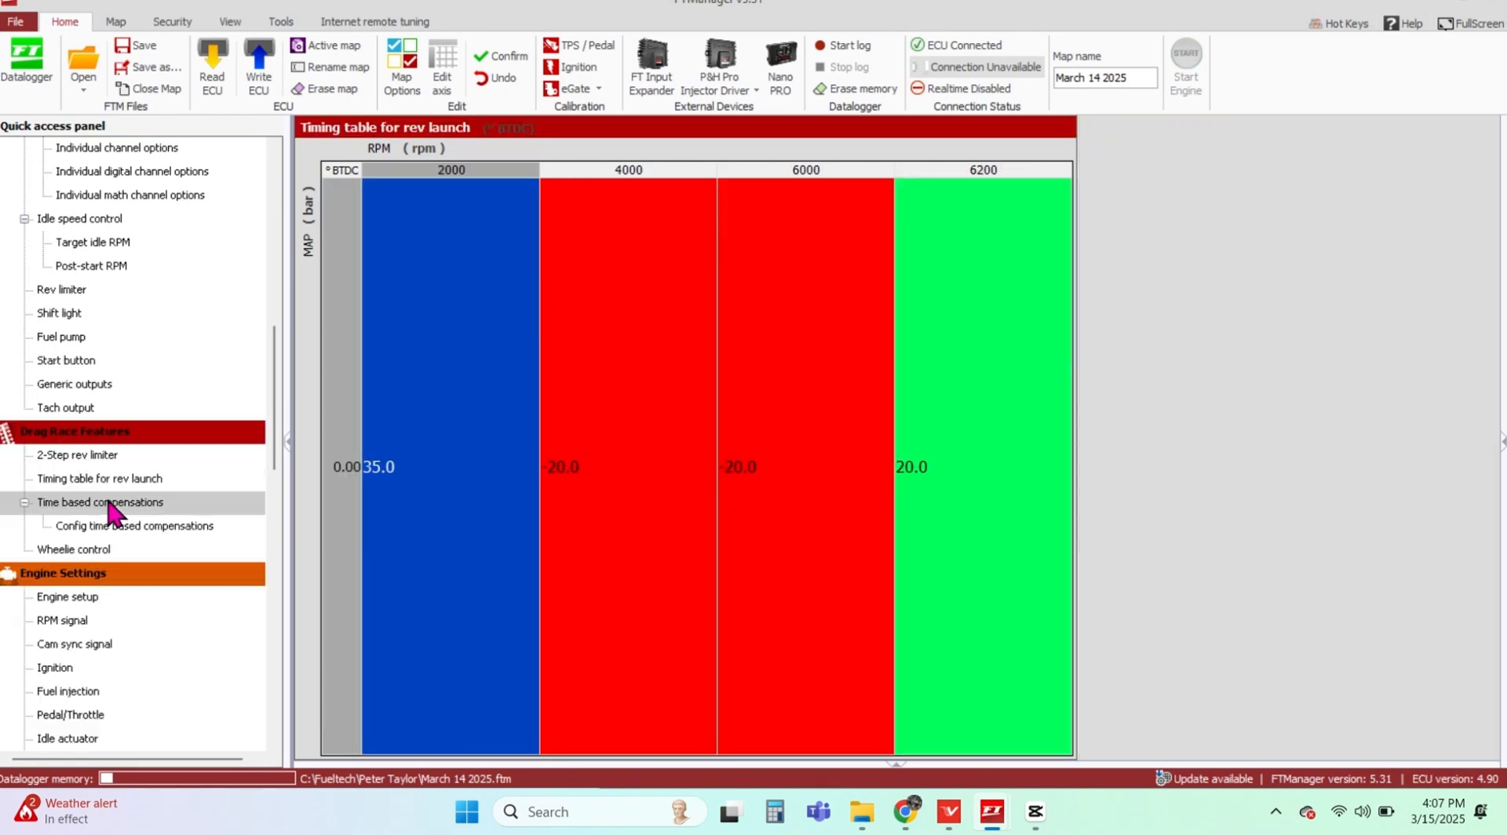
click(104, 503)
scroll(91, 491, up, 5)
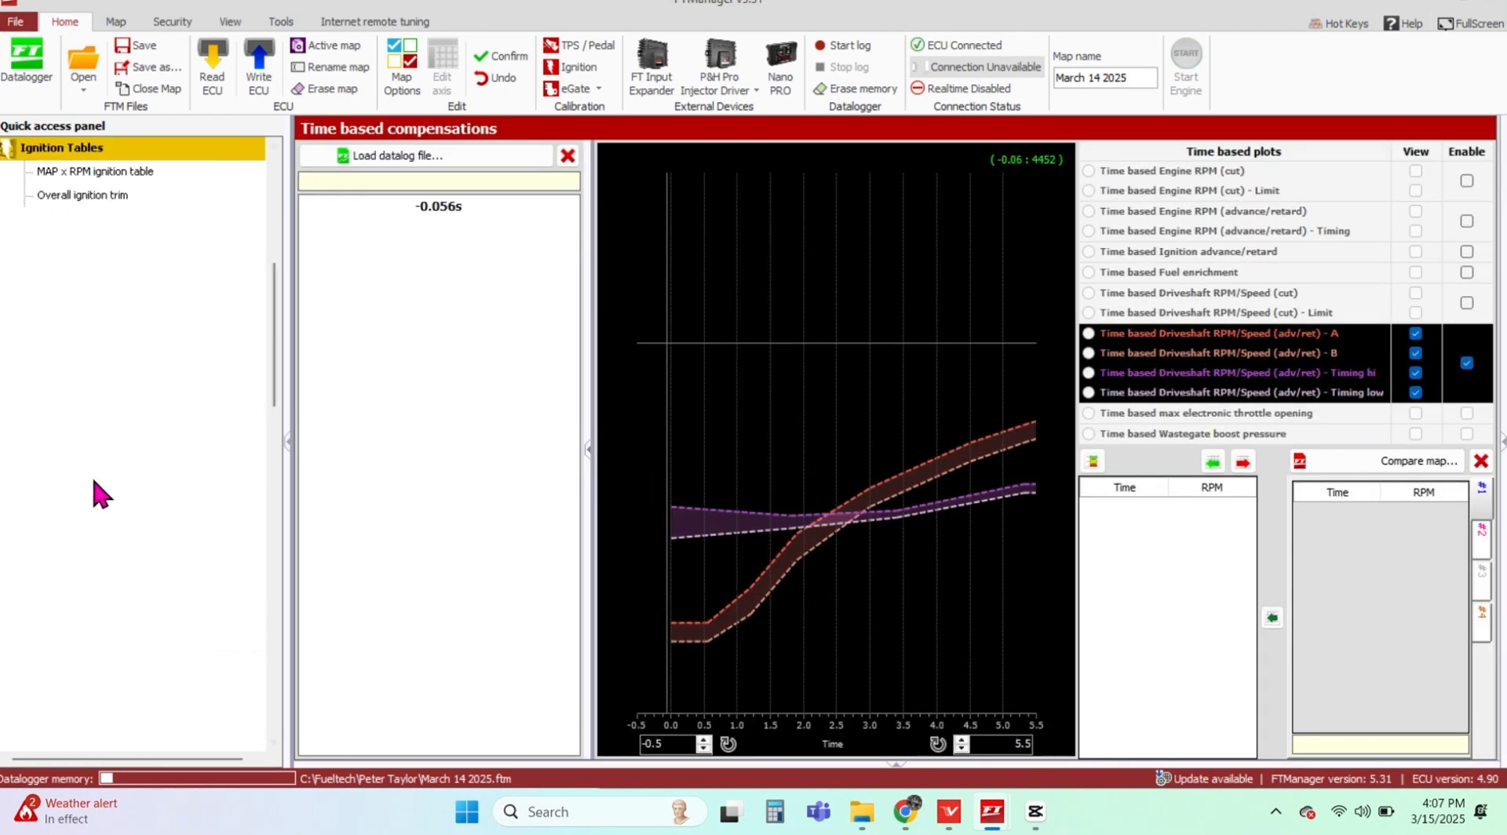
click(108, 515)
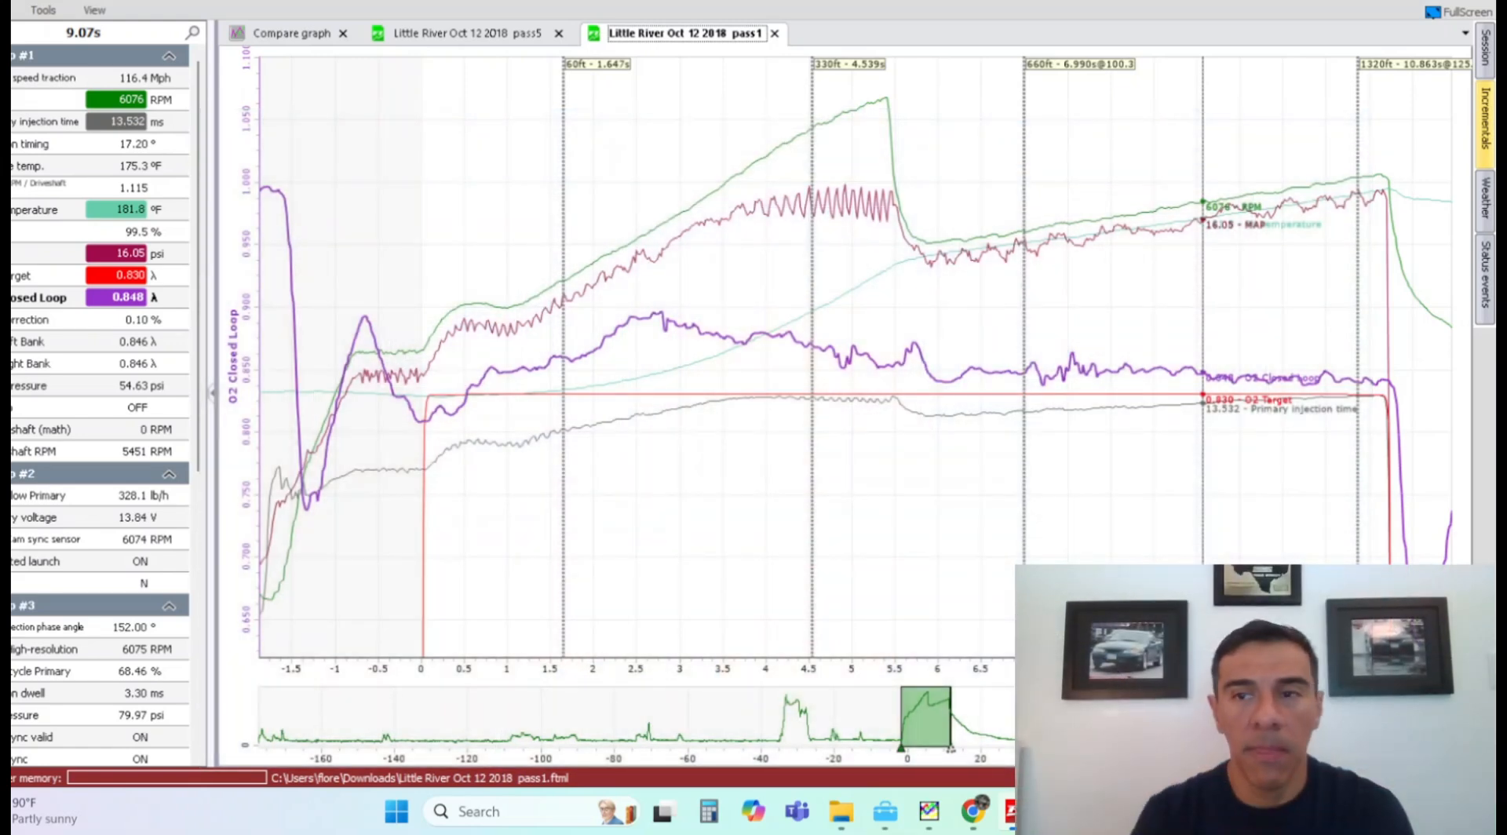
- Open the map stored in the Little River Oct 12 2018 pass1 log, accepting that the currently opened map is closed
mouse_move(1016, 812)
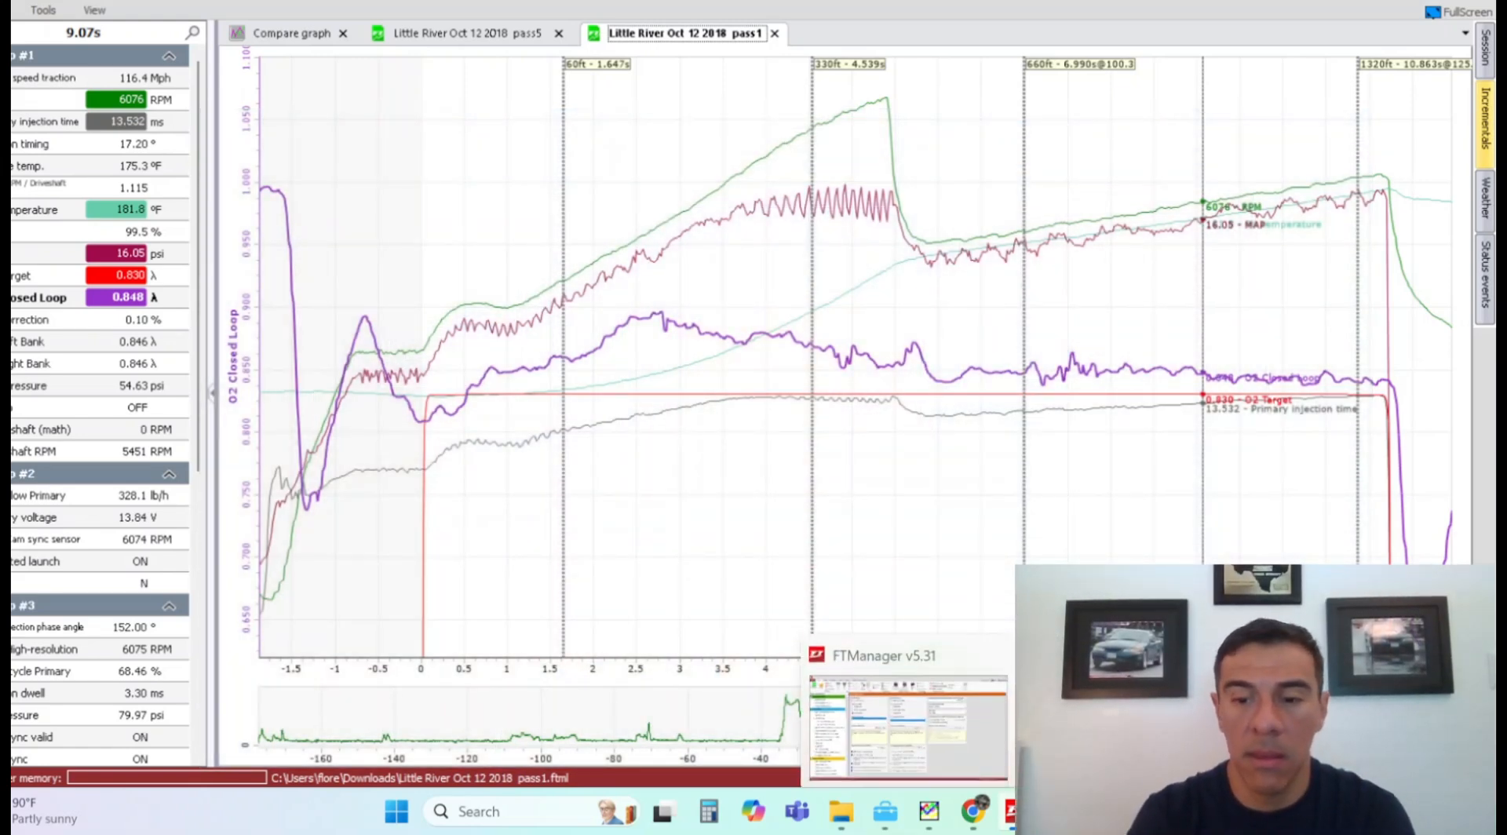
click(1464, 14)
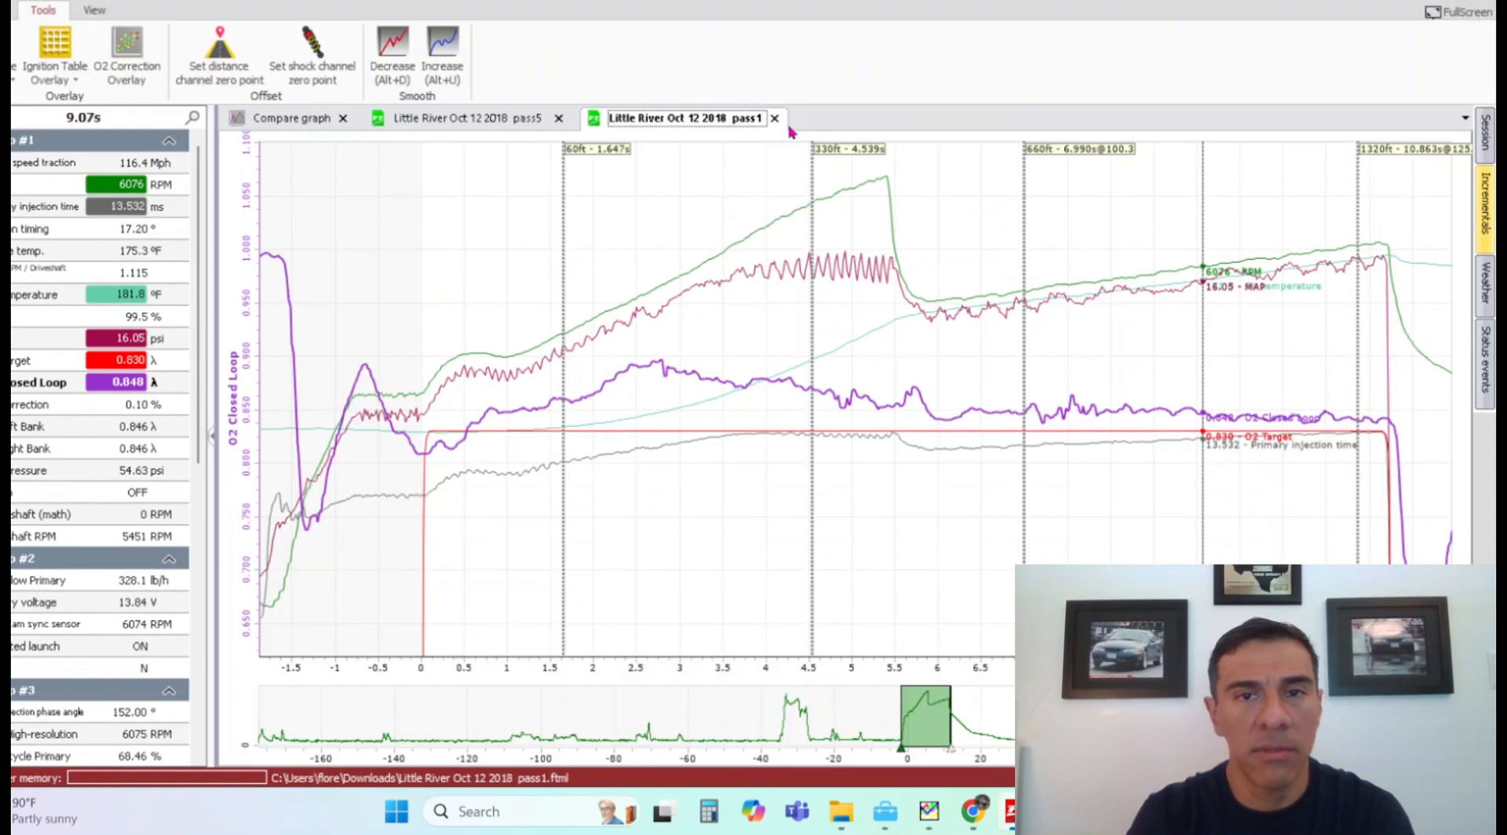
click(6, 11)
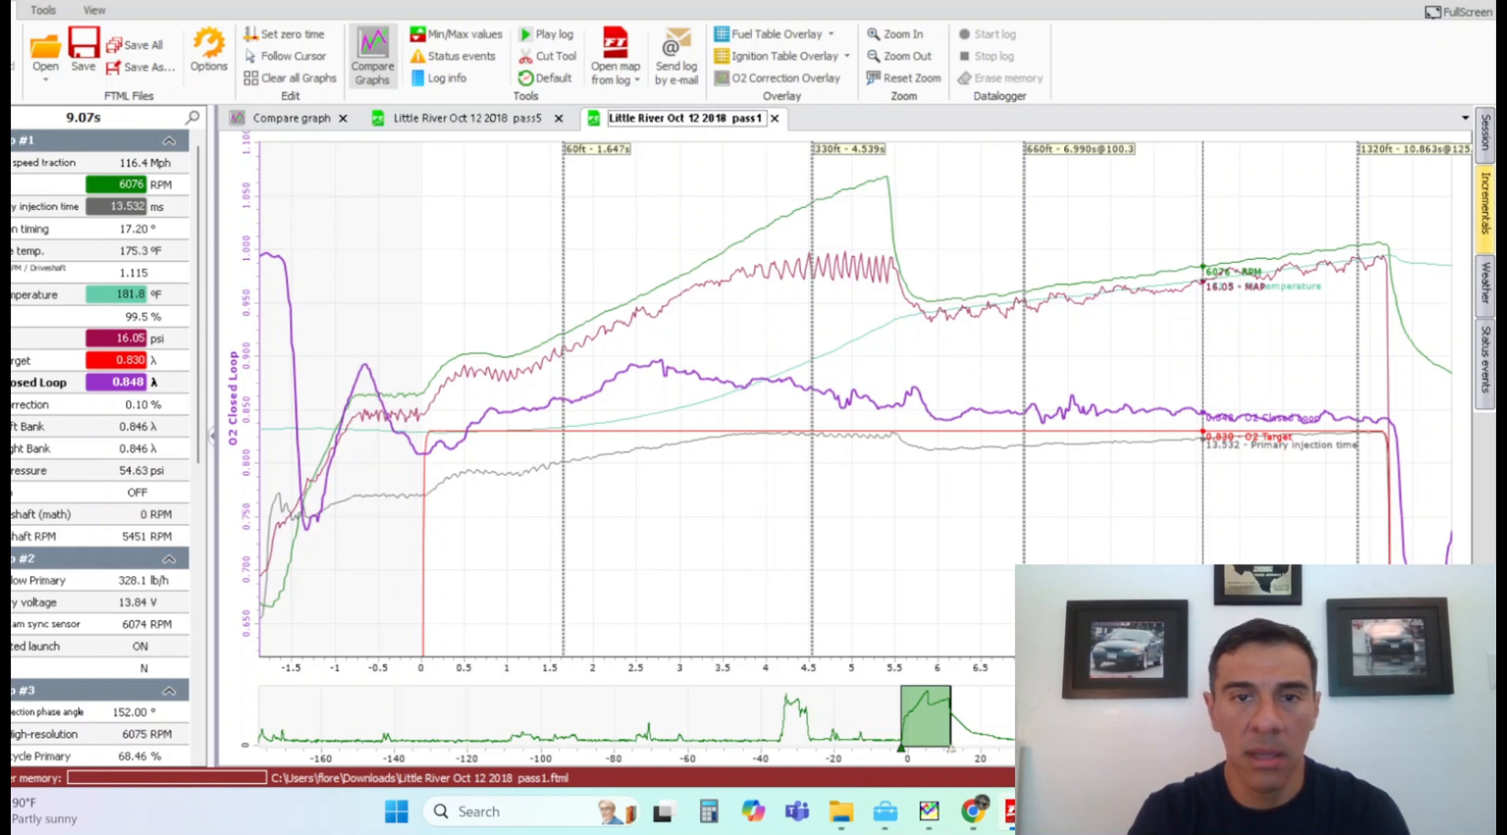
click(615, 47)
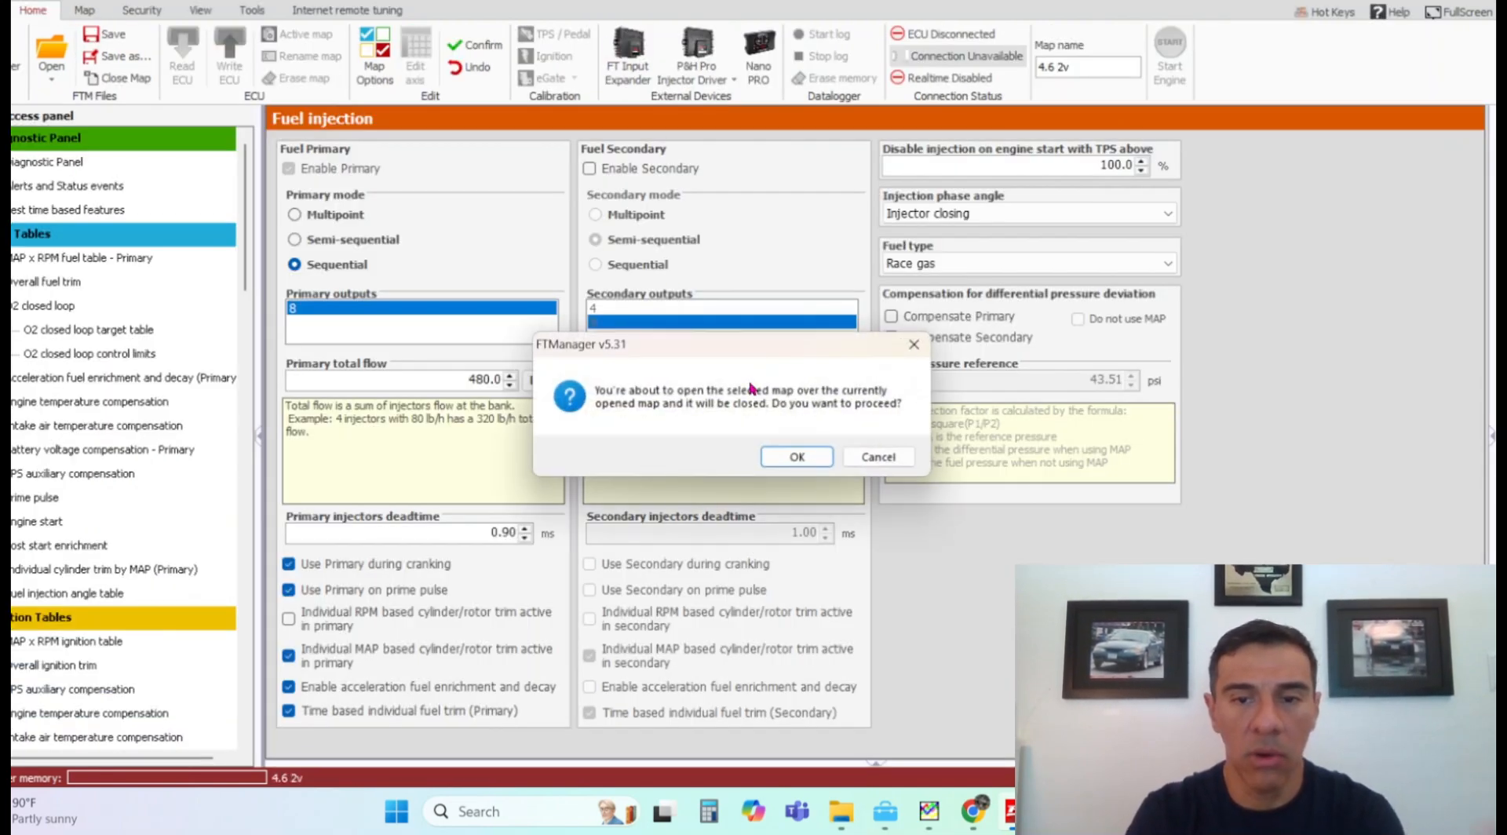
click(781, 454)
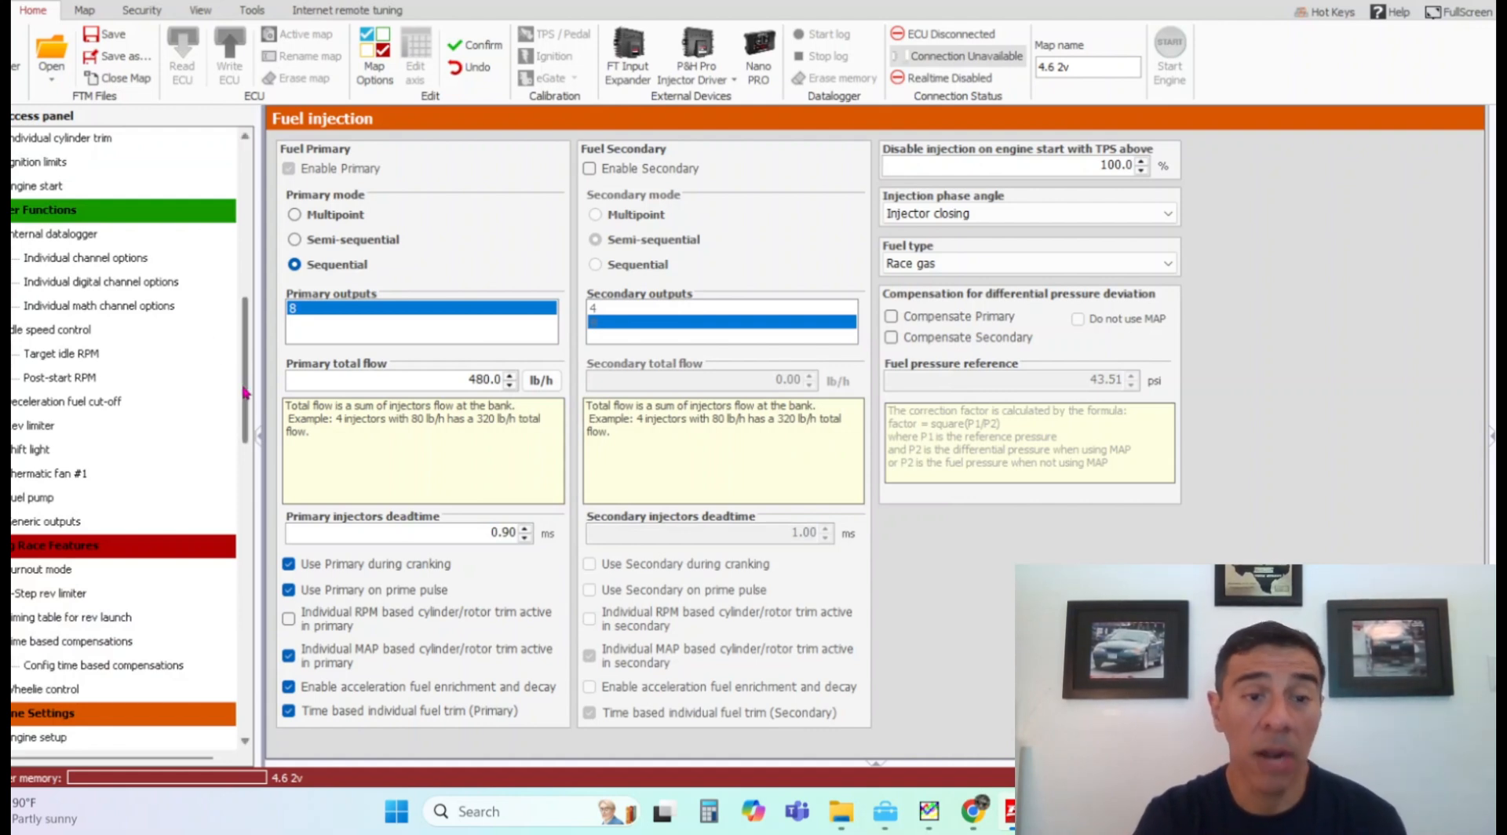
- Review the primary battery voltage compensation, the primary fuel table at 4400 rpm and 6.53 psi, and the engine temperature compensation
drag(245, 395, 253, 158)
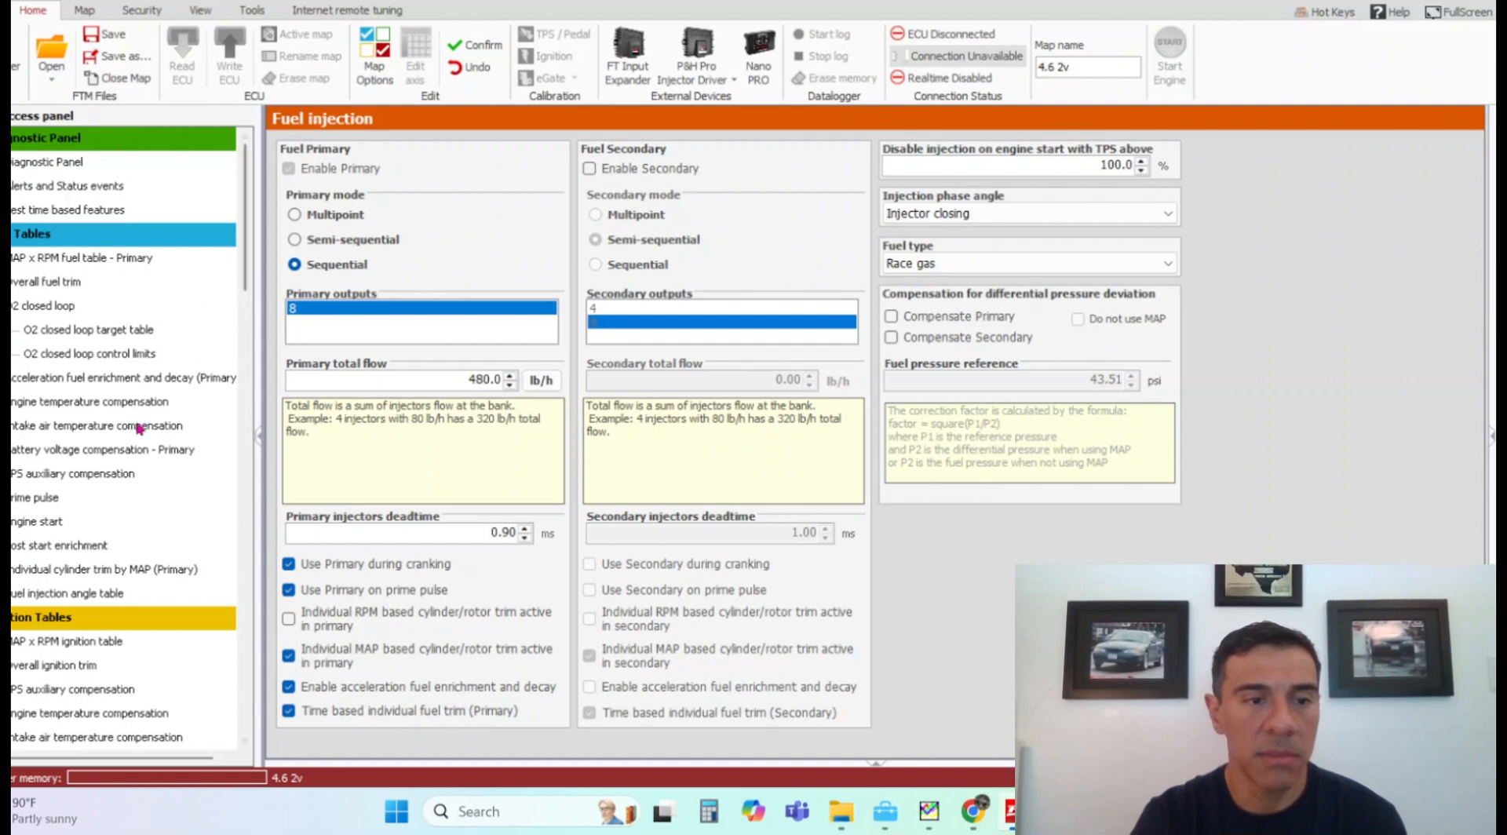
click(124, 449)
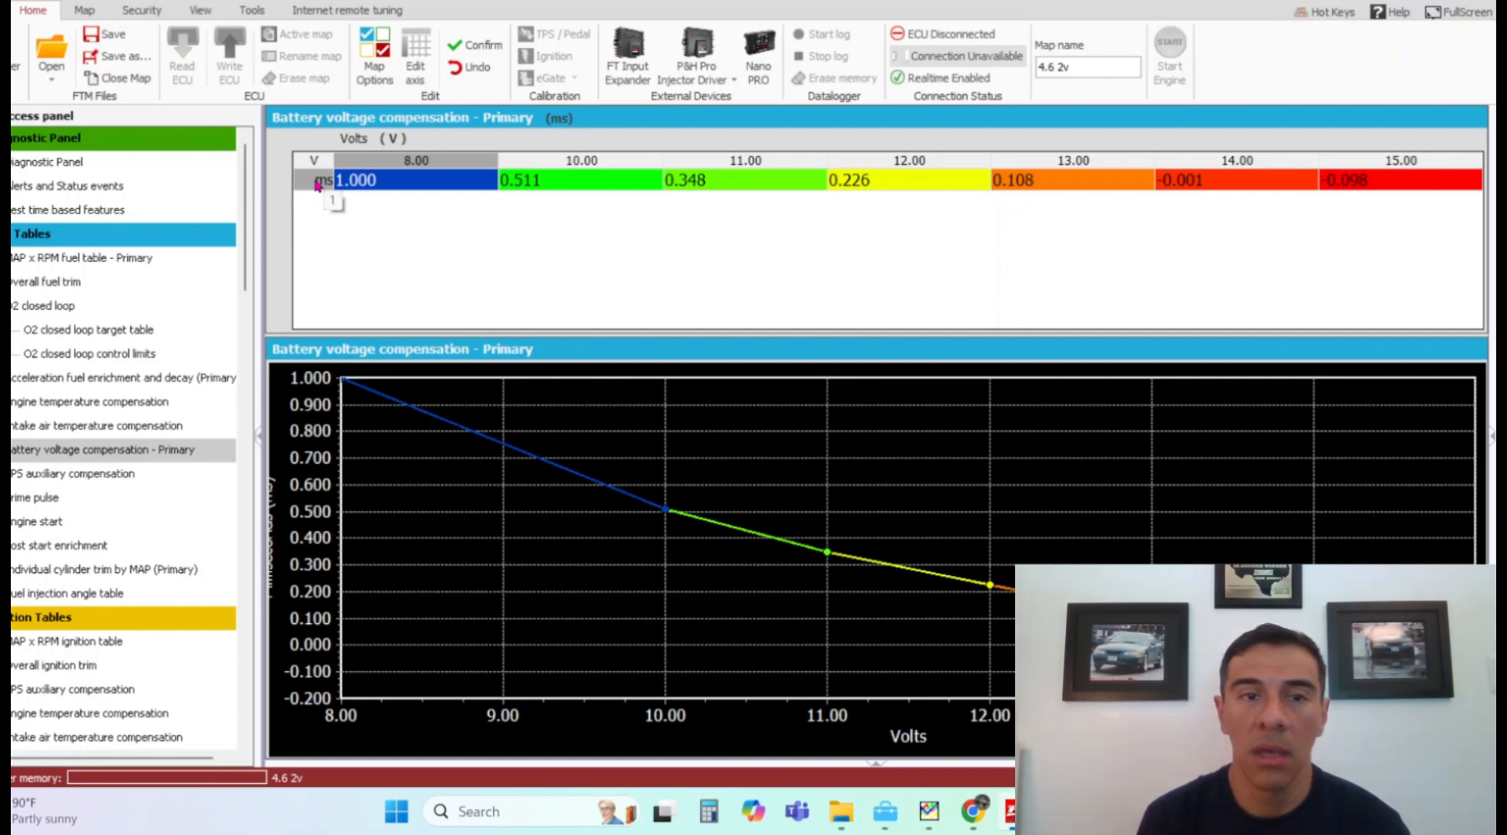
click(122, 257)
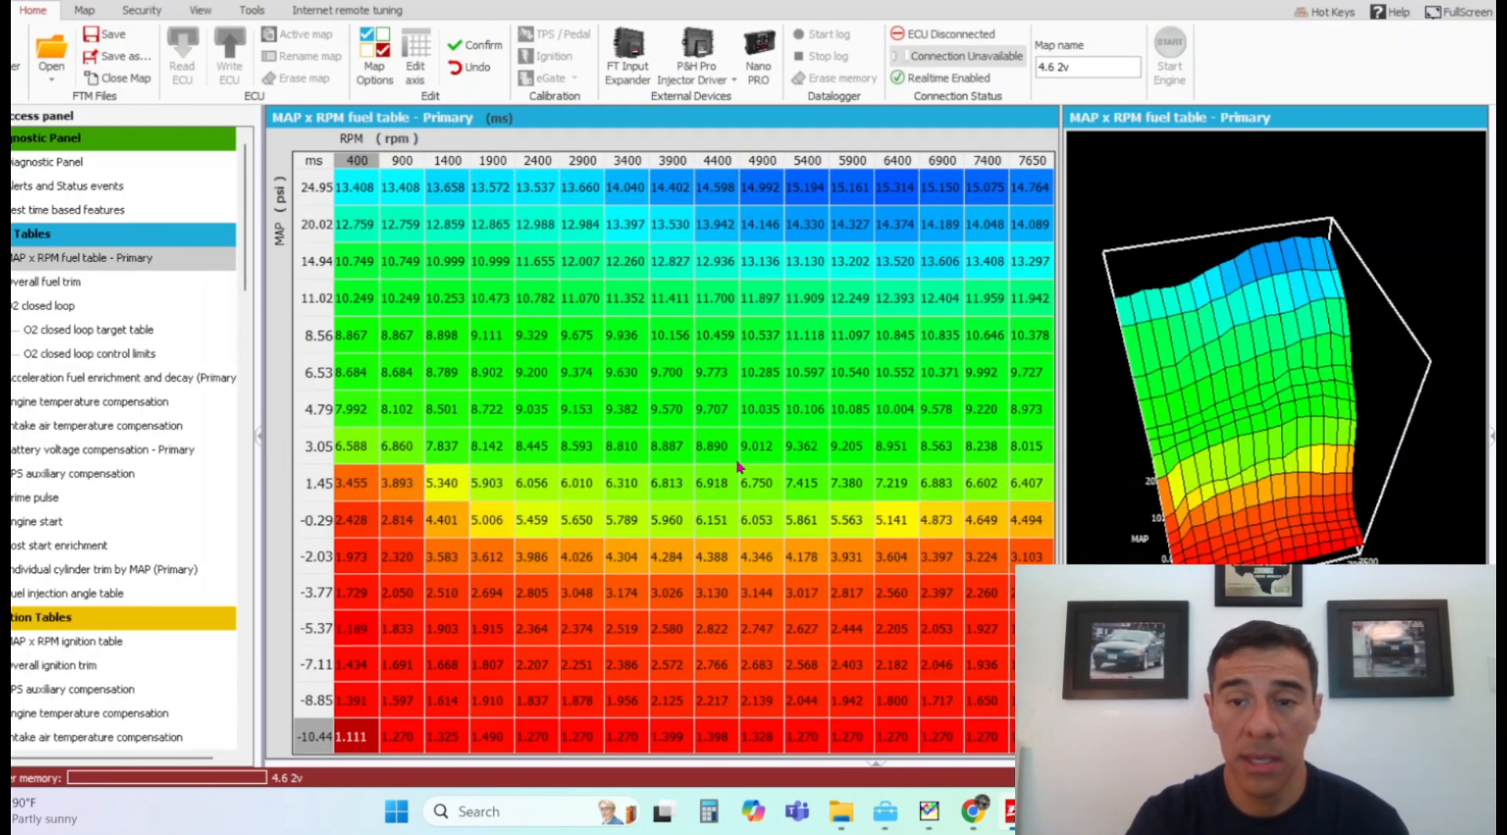
click(703, 382)
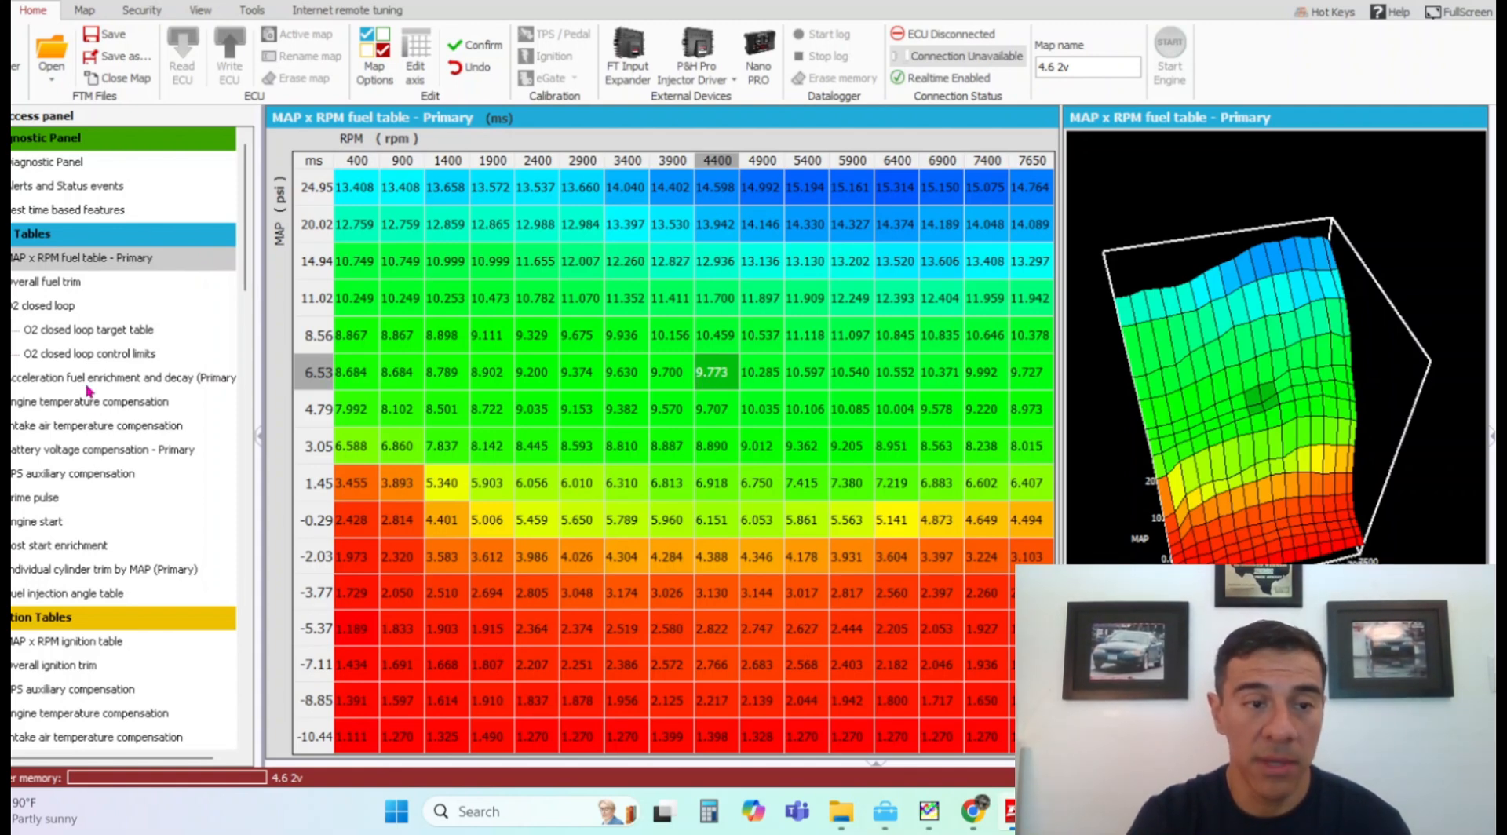
click(115, 378)
click(114, 402)
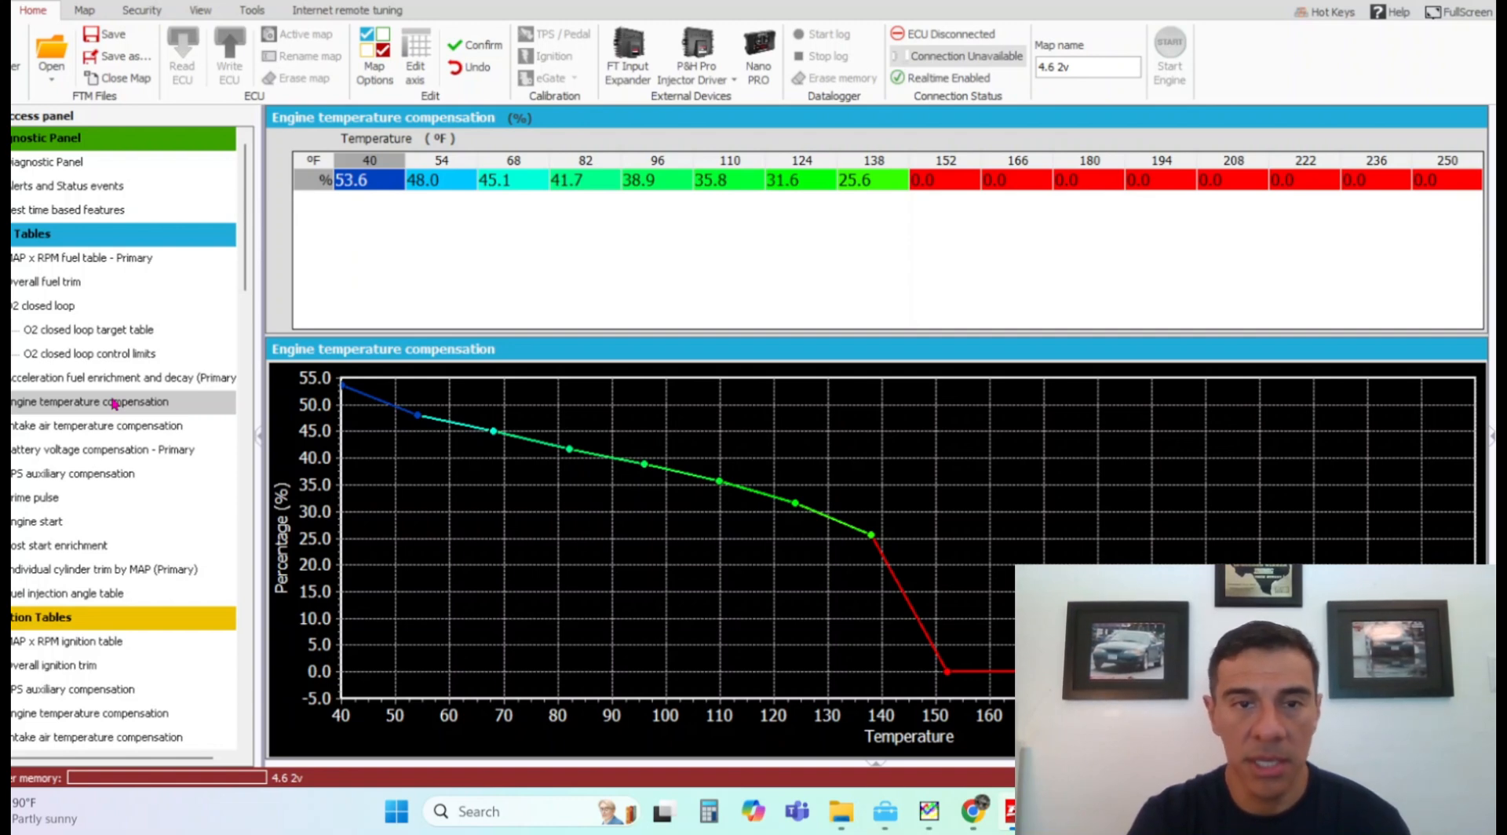
- Raise the whole primary battery voltage compensation row together until the 8.00 V cell is 1.150 ms
click(114, 450)
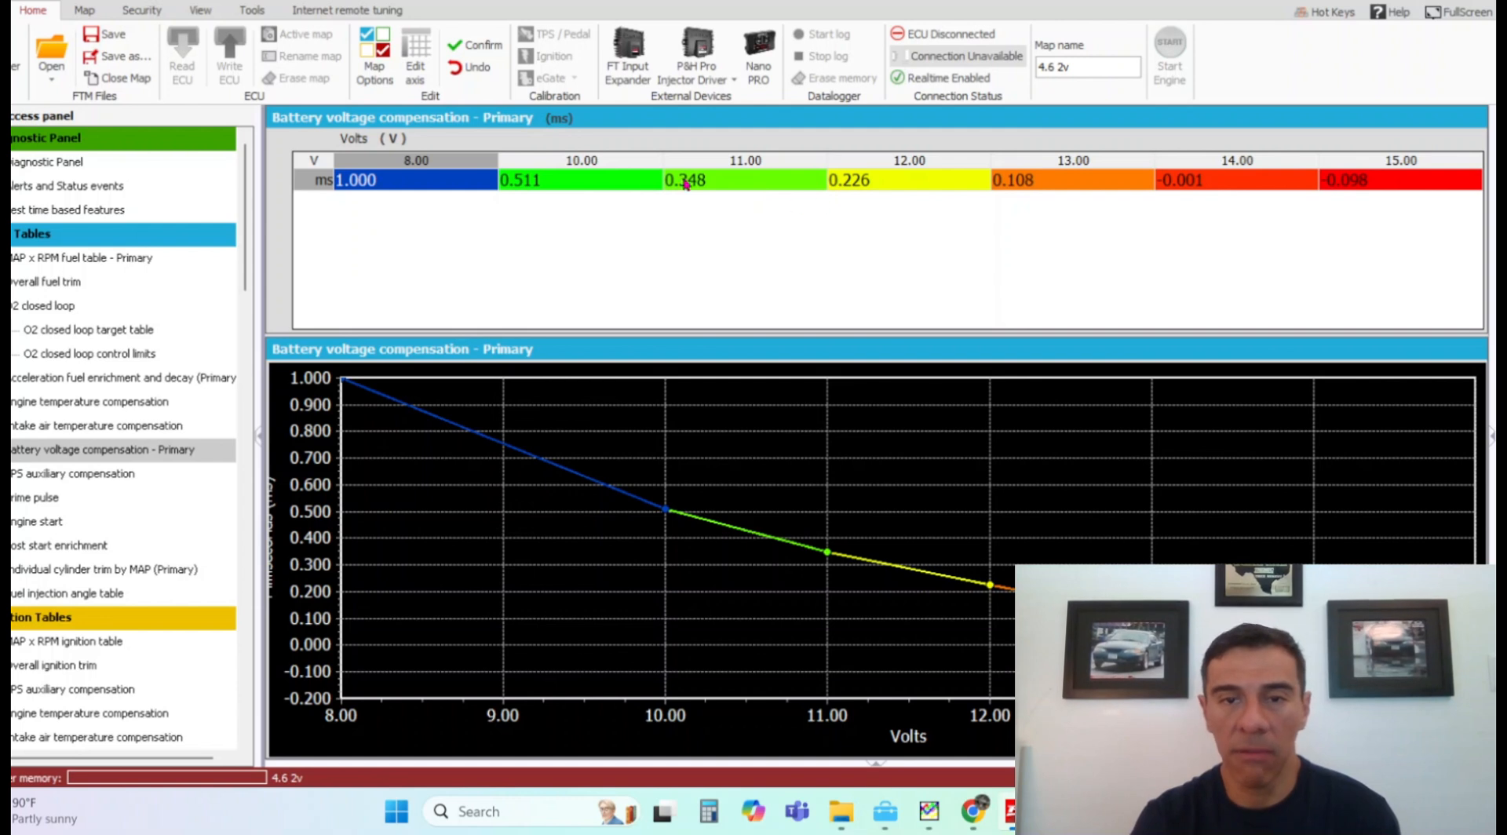
click(328, 183)
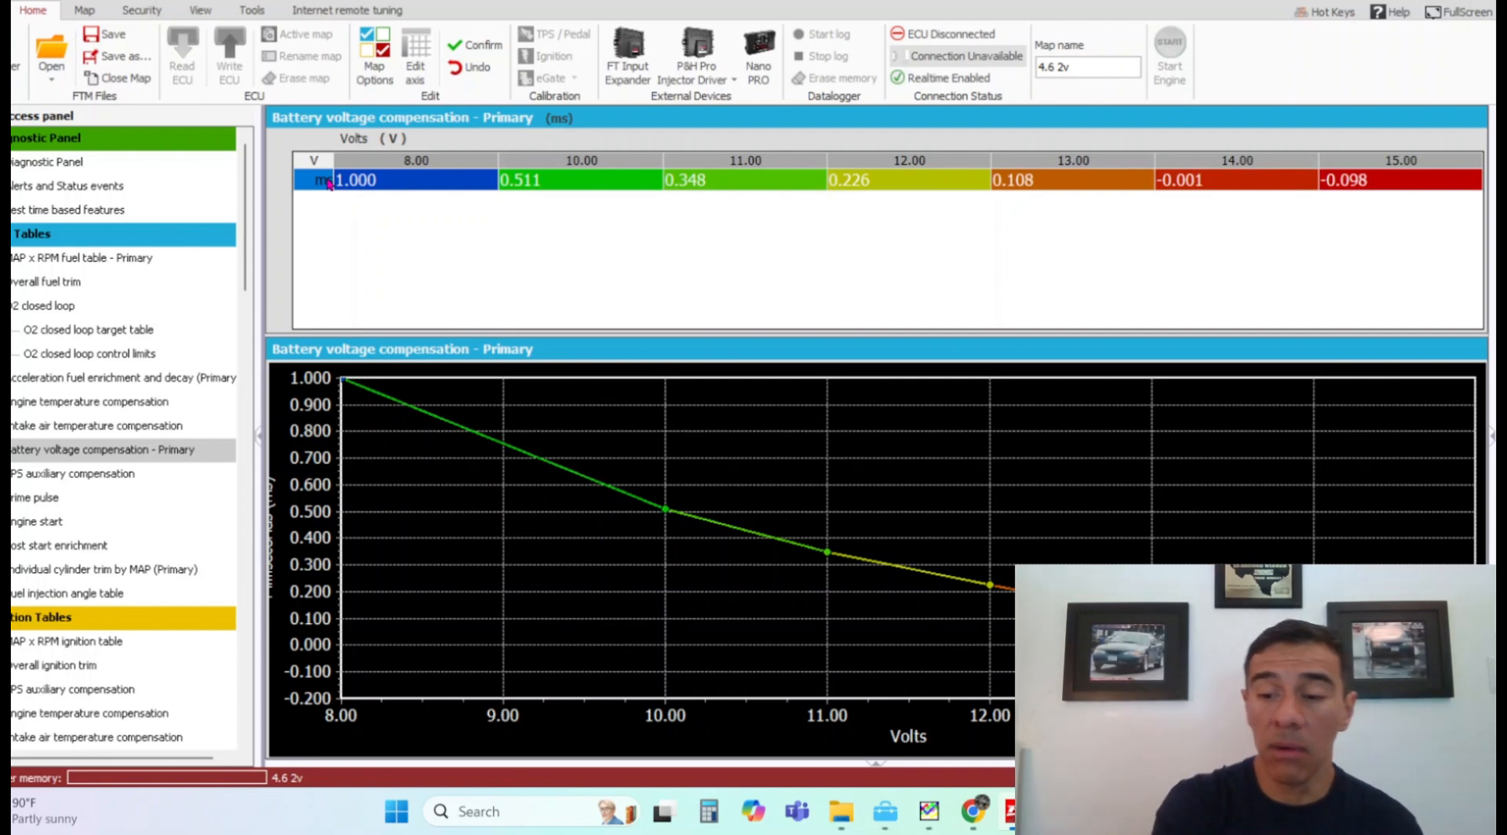
key(plus)
key(plus)
key(plus)
key(plus)
key(plus)
key(plus)
key(plus)
key(plus)
key(plus)
key(plus)
key(plus)
key(plus)
key(plus)
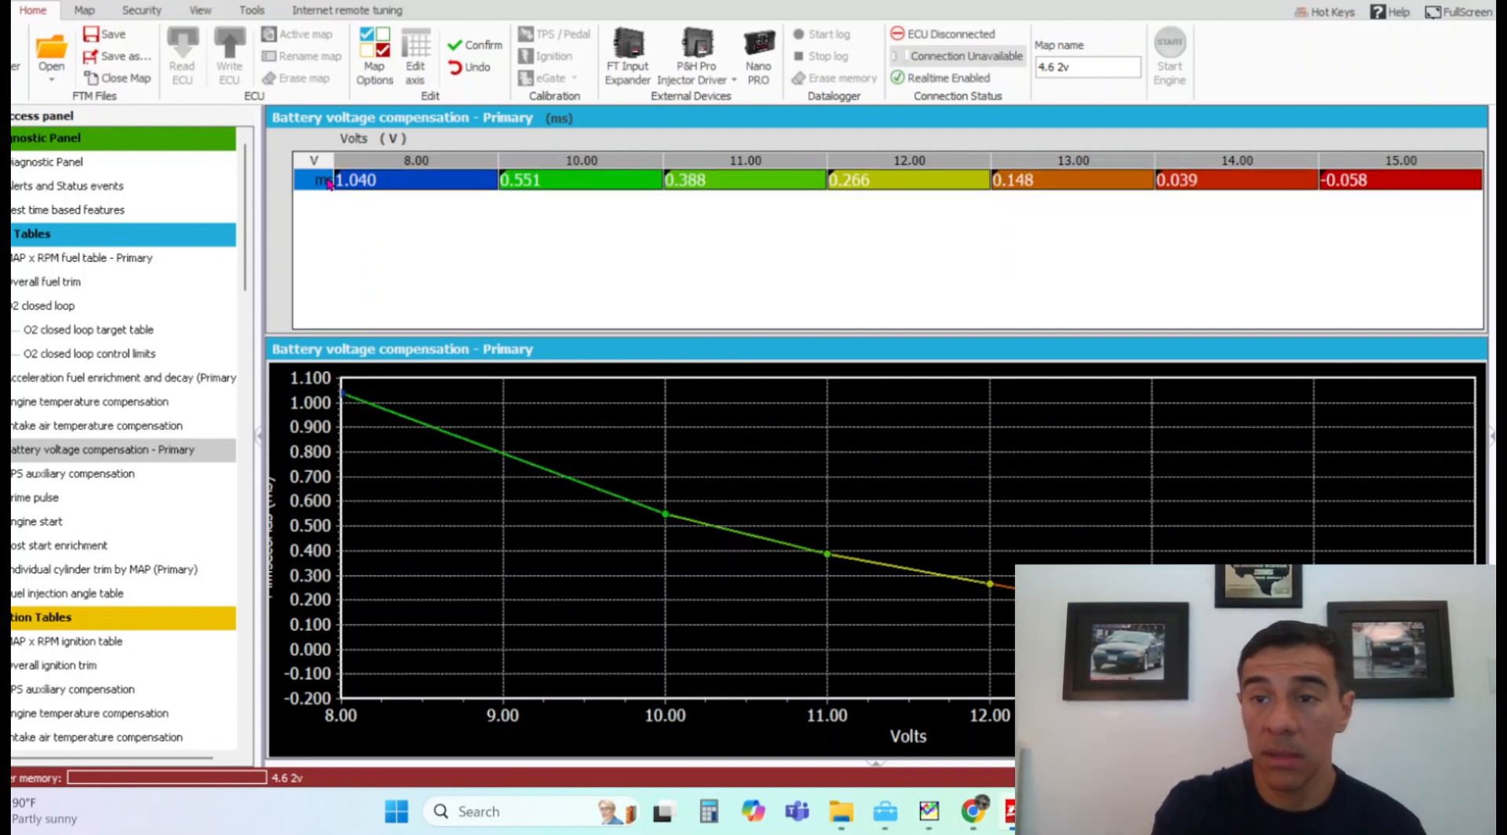
key(plus)
key(plus)
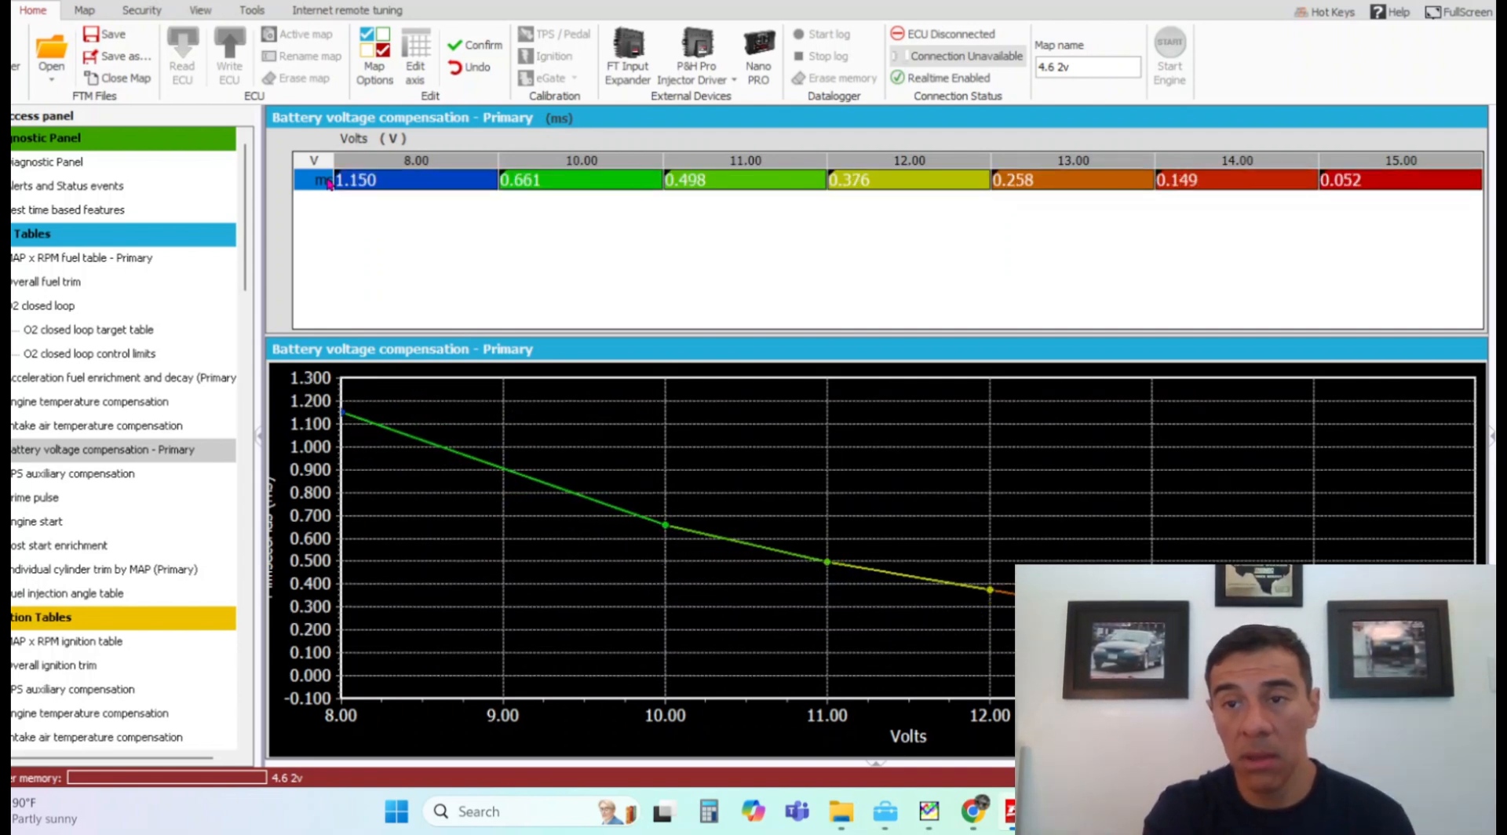
- Lower all primary battery voltage compensation values together until the 8.00 V cell is 0.890 ms
key(minus)
key(minus)
key(minus)
key(minus)
key(minus)
key(minus)
key(minus)
key(minus)
key(minus)
key(minus)
key(minus)
key(minus)
key(minus)
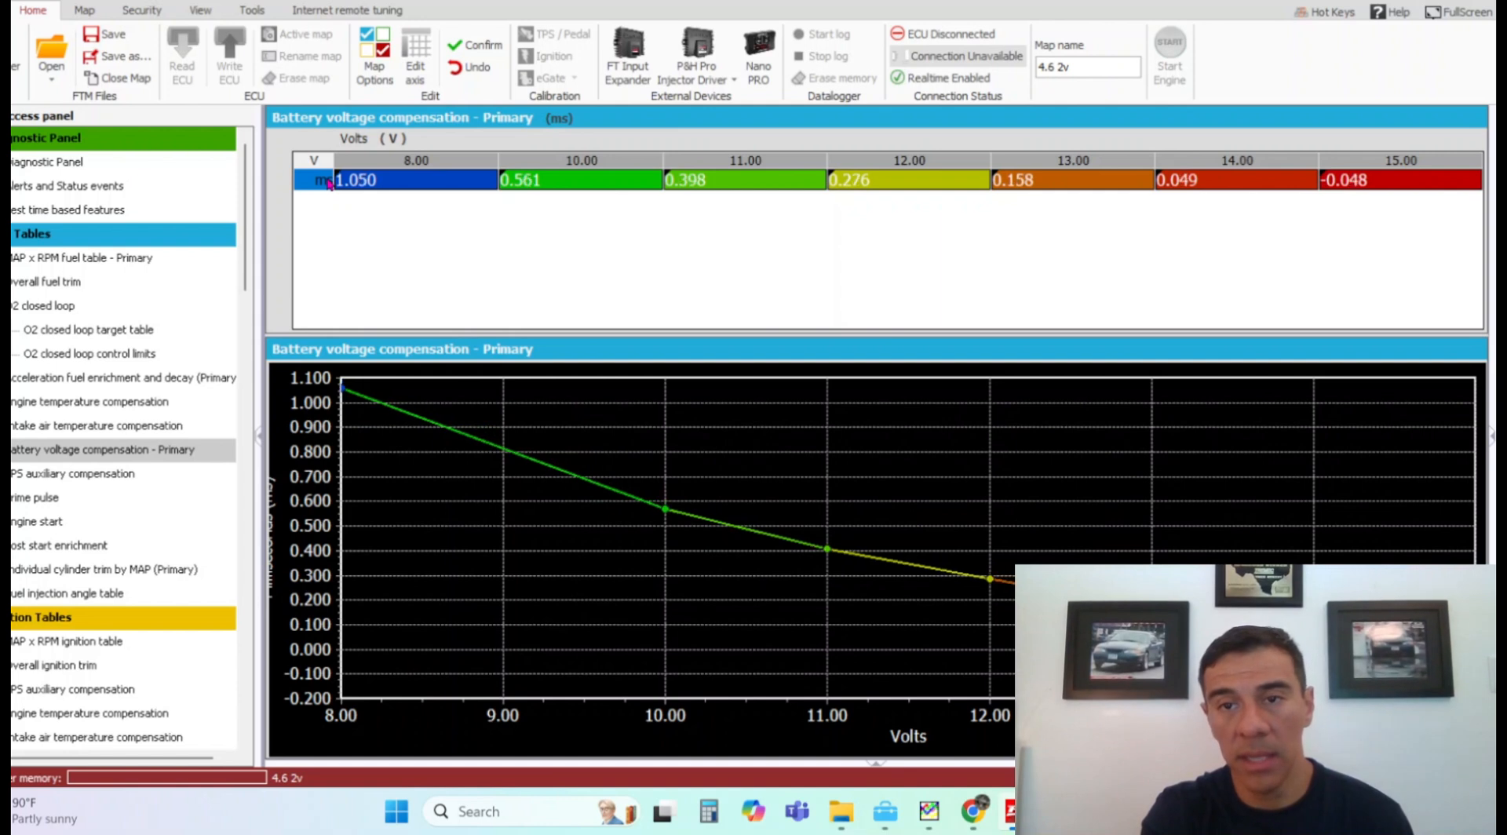
key(minus)
key(minus)
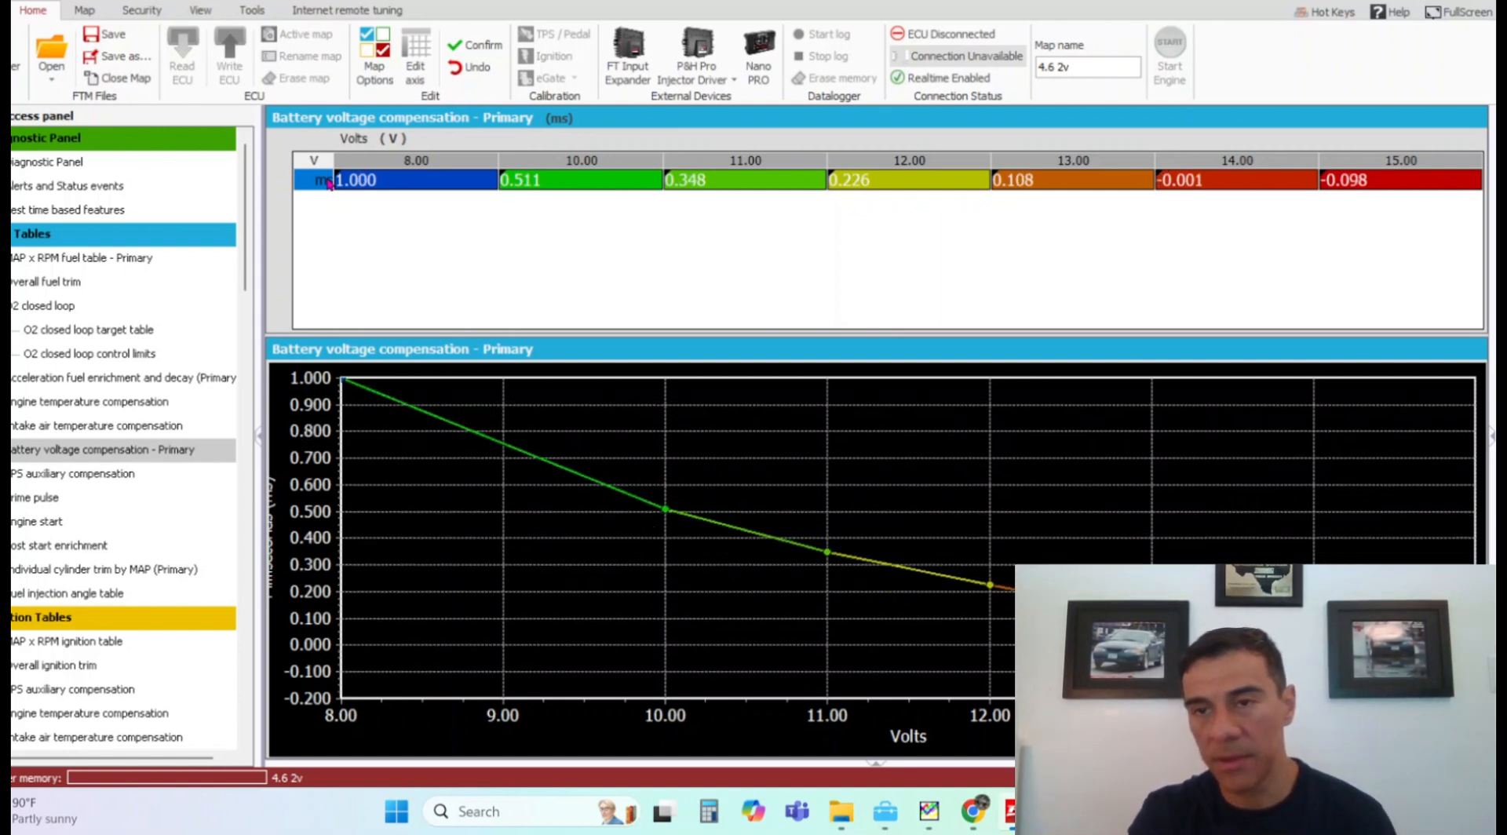
key(minus)
key(minus)
key(minus)
key(minus)
key(minus)
key(minus)
key(minus)
key(minus)
key(minus)
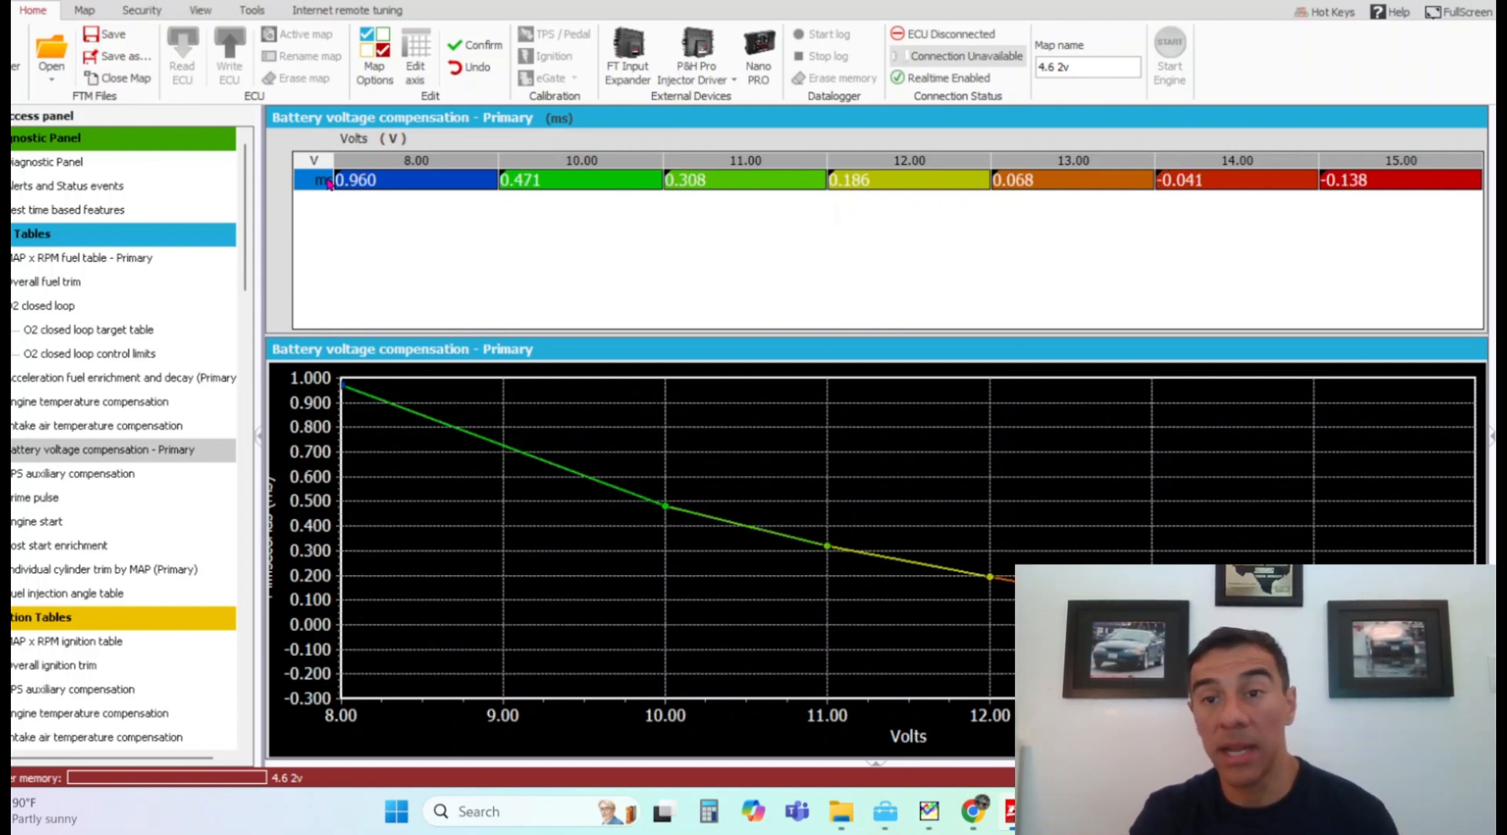
key(minus)
key(minus)
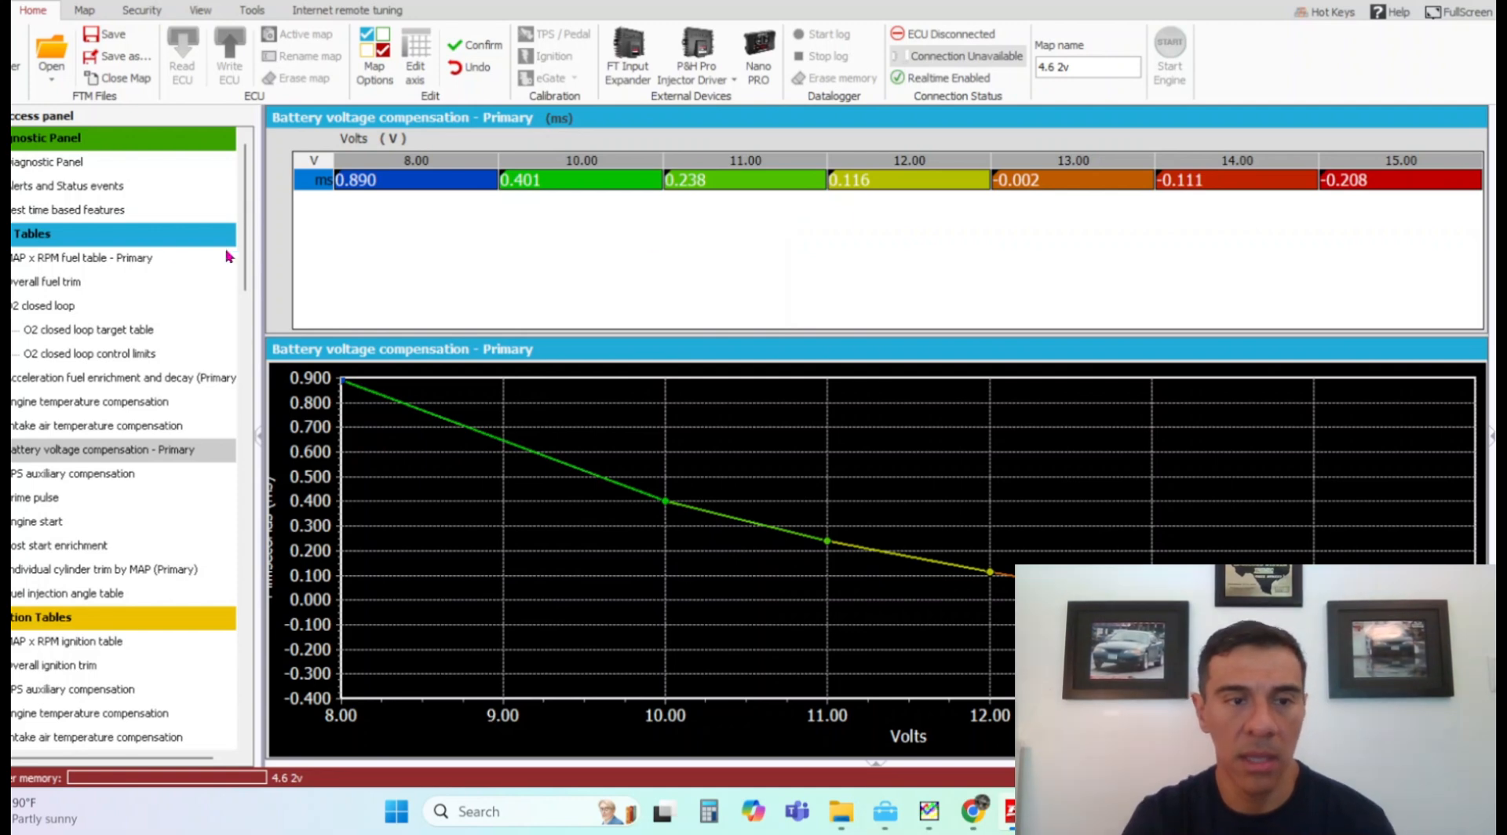
- Examine the primary fuel table at 5400 rpm and 6.53 psi and the injector deadtime in the Fuel injection settings
click(146, 262)
click(809, 370)
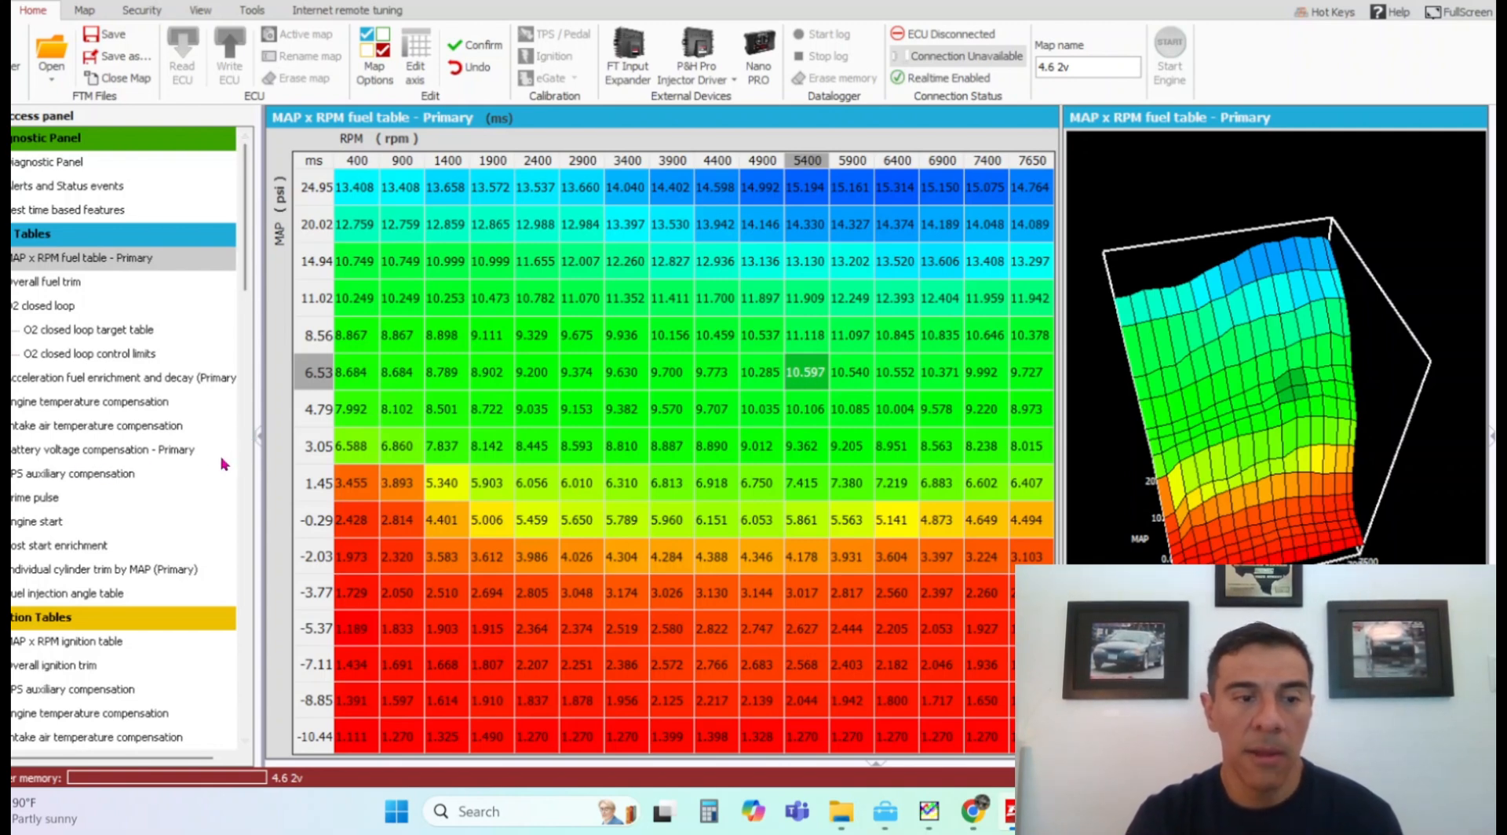
drag(245, 283, 262, 544)
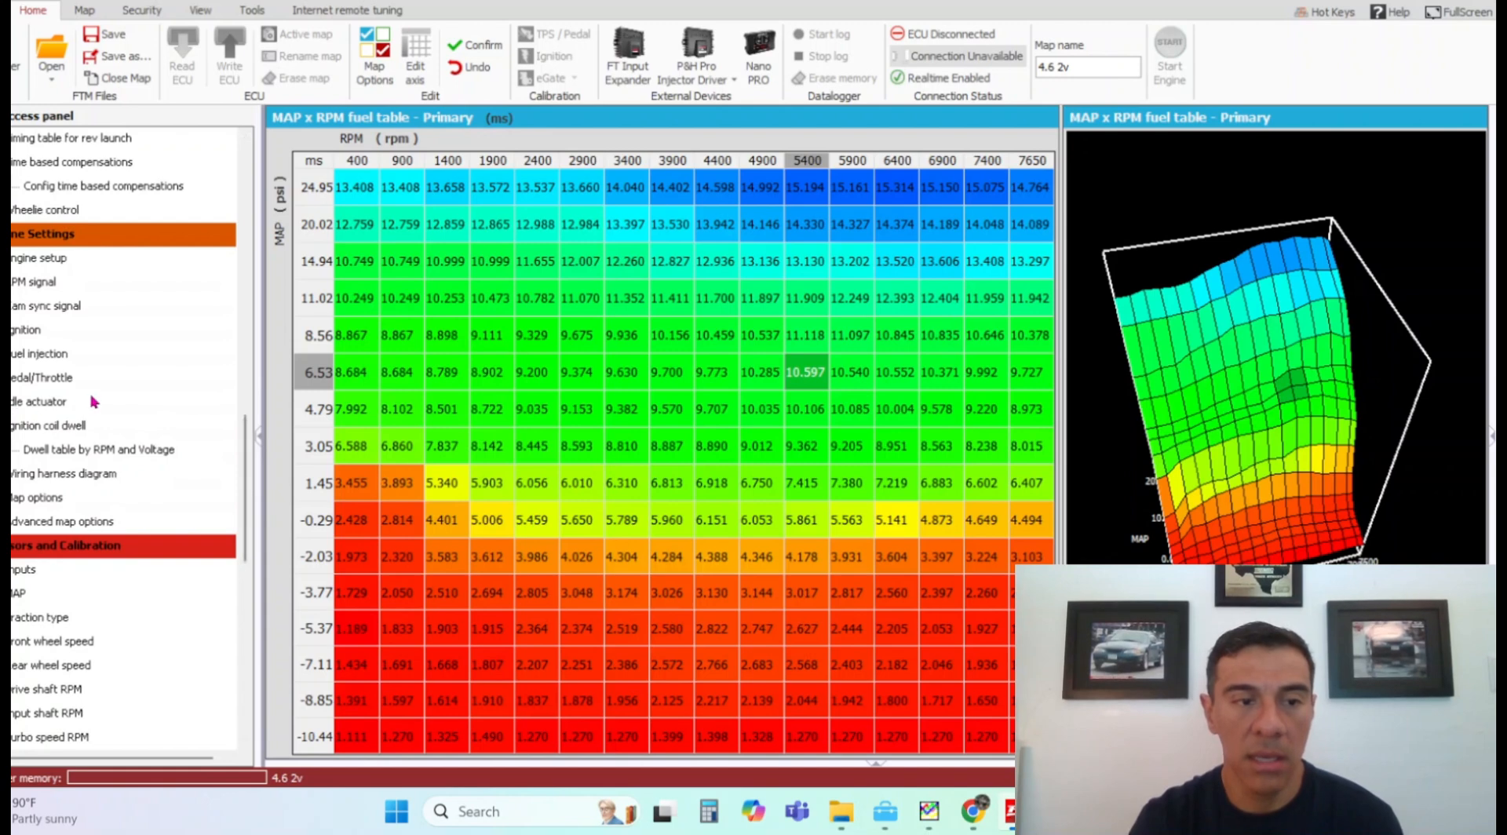
click(55, 355)
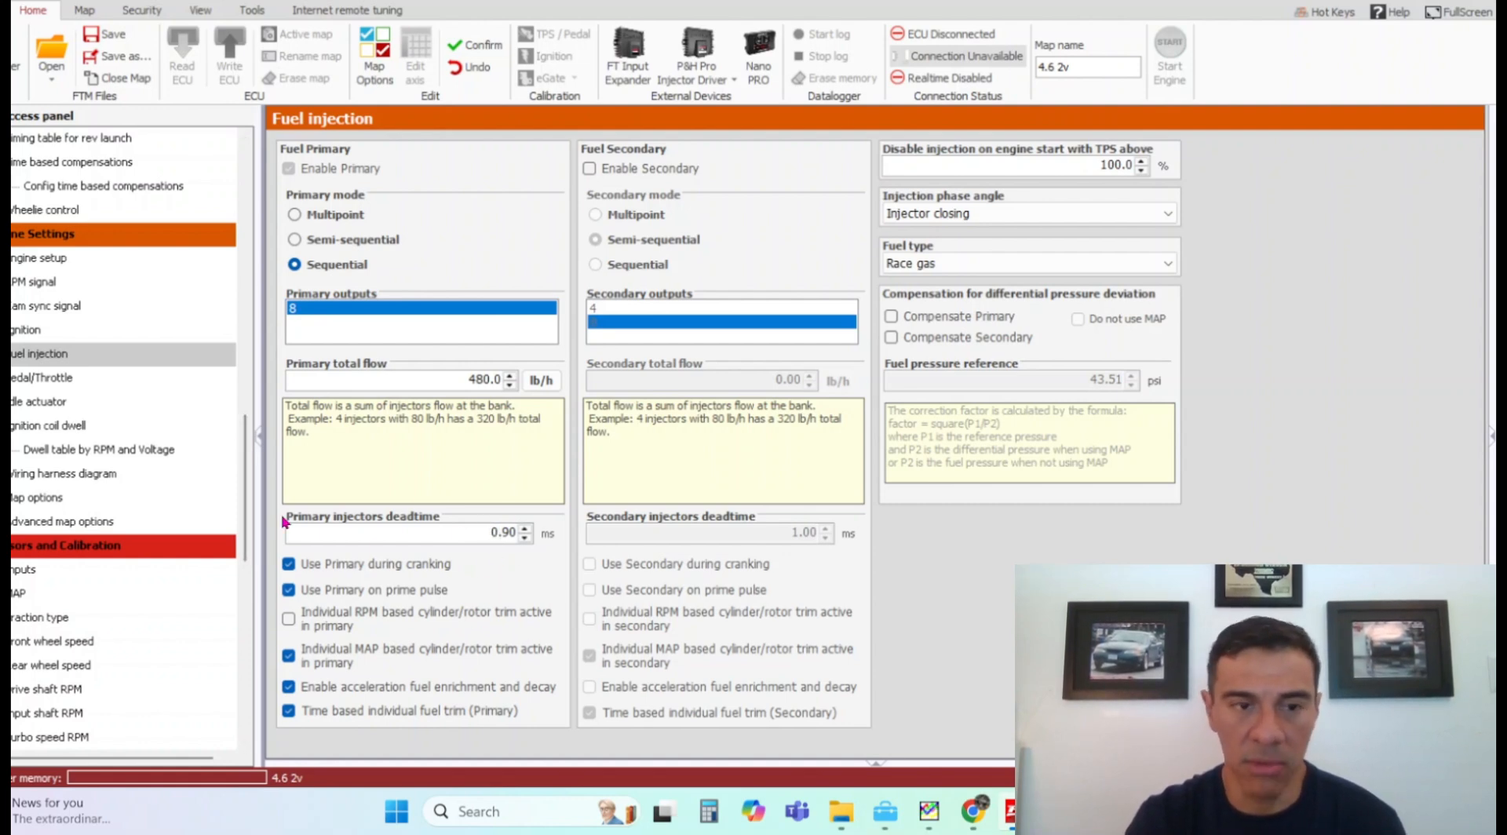
- Try a value of 1 ms in the primary fuel table at 3900 rpm and -10.44 psi, and undo it
drag(244, 496, 252, 218)
click(135, 258)
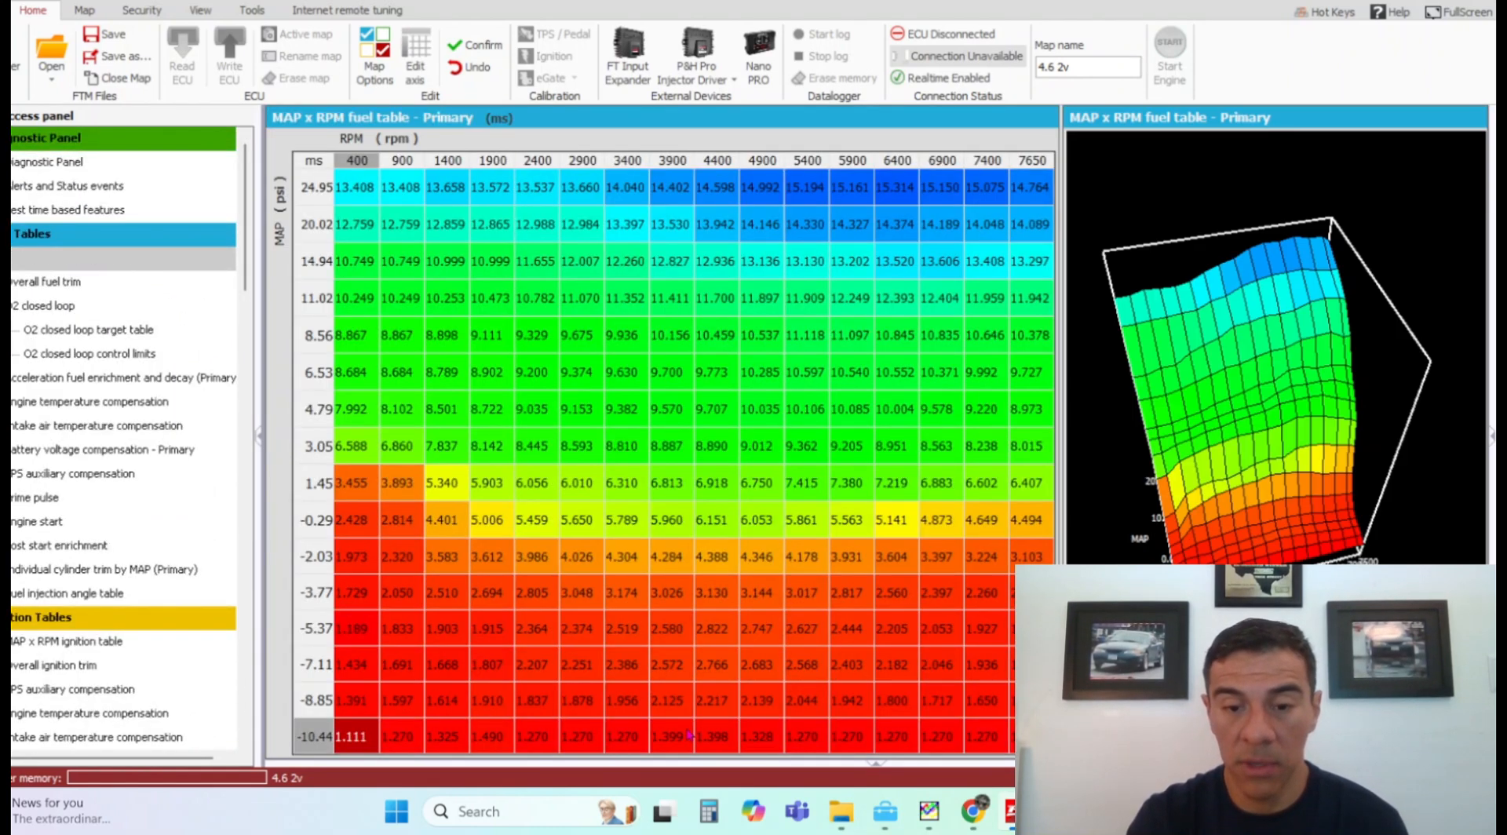
click(686, 738)
text(1)
key(Return)
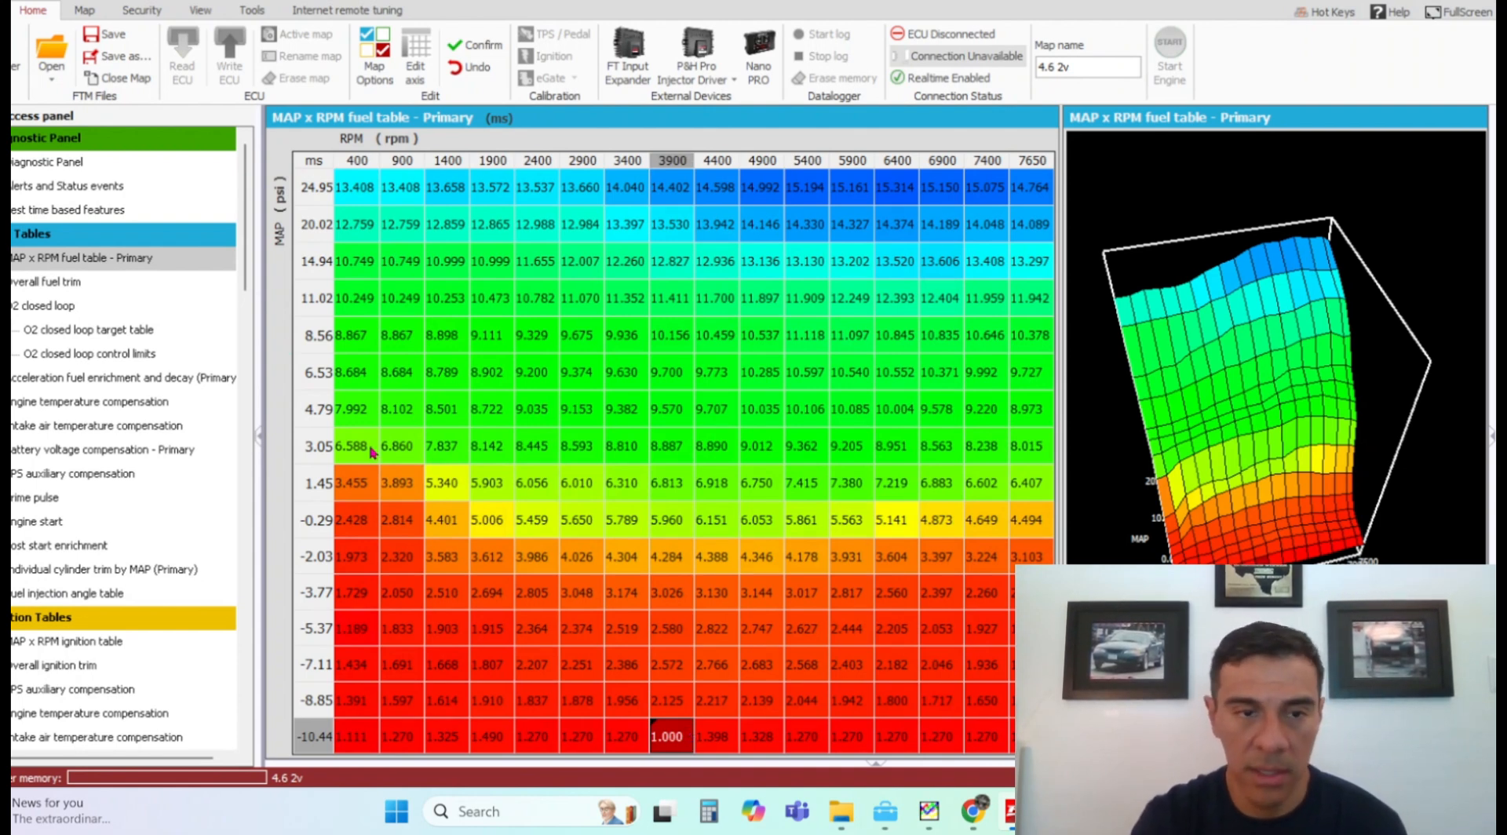
click(473, 69)
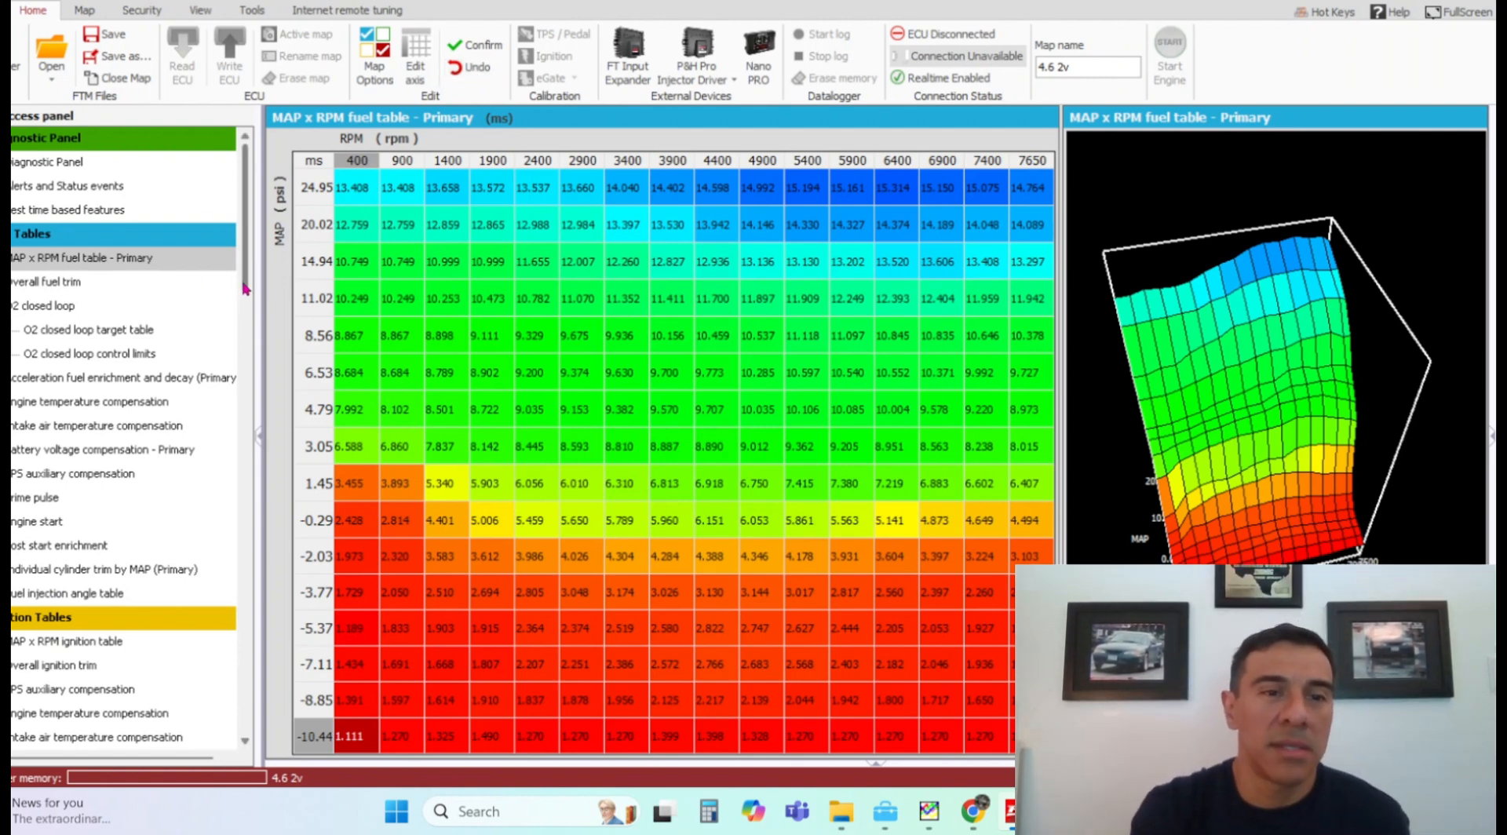
- Switch back to the Datalogger window with the Little River Oct 12 2018 pass1 log
scroll(245, 295, down, 1)
scroll(245, 298, down, 1)
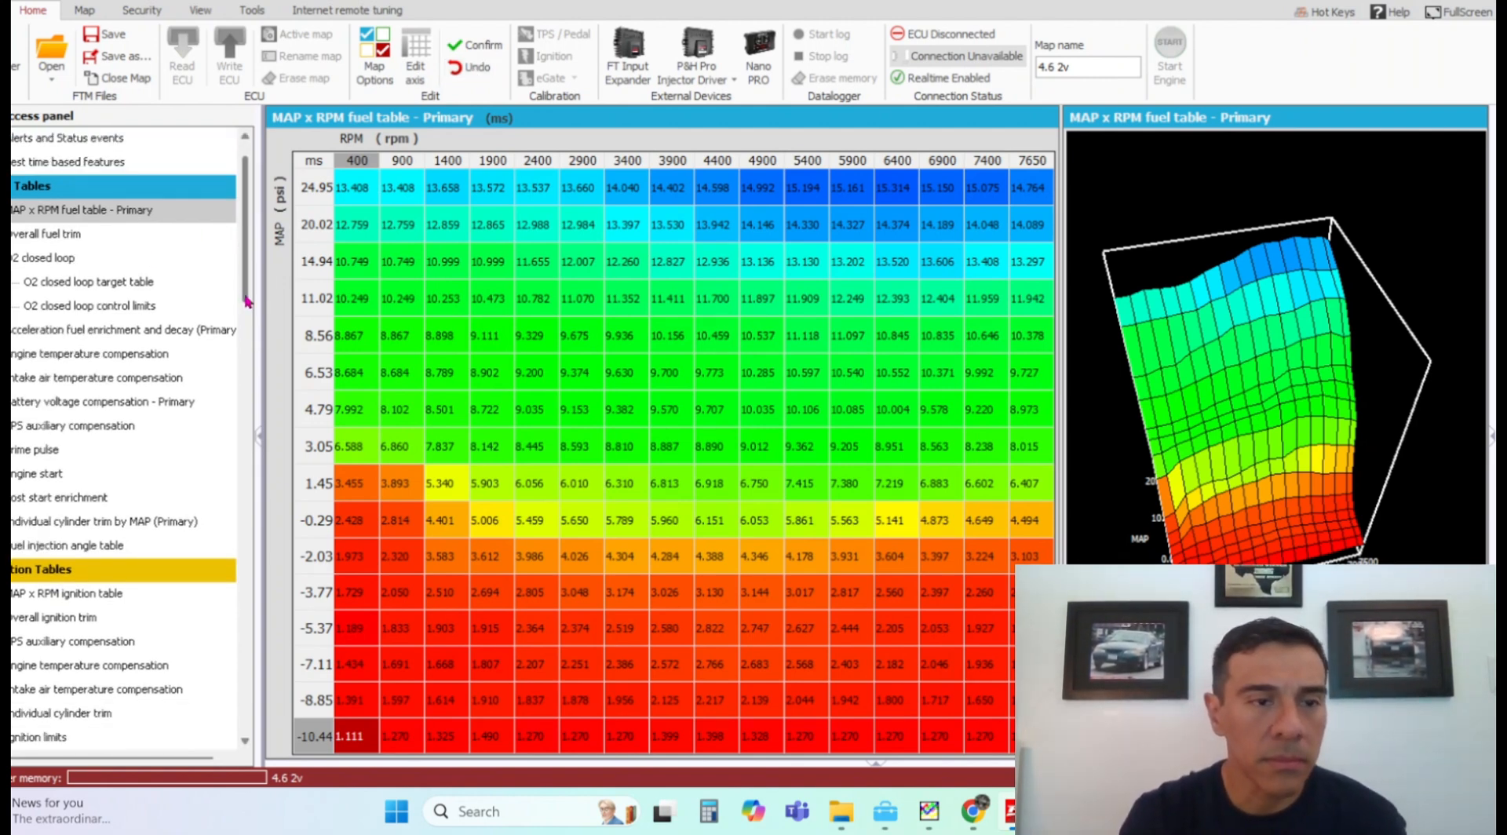
scroll(245, 301, down, 2)
scroll(252, 312, down, 4)
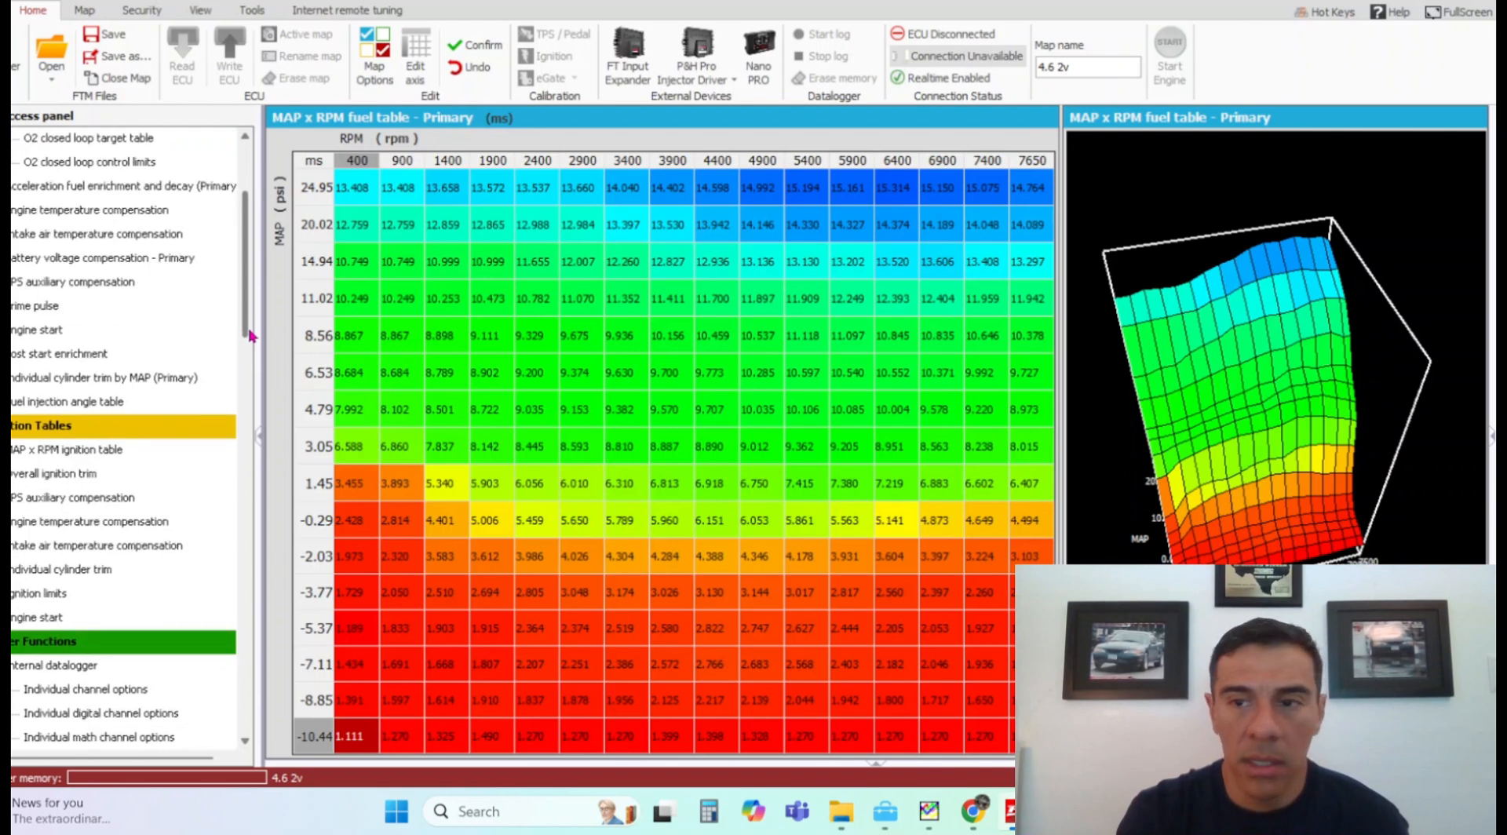
click(1016, 811)
click(1118, 706)
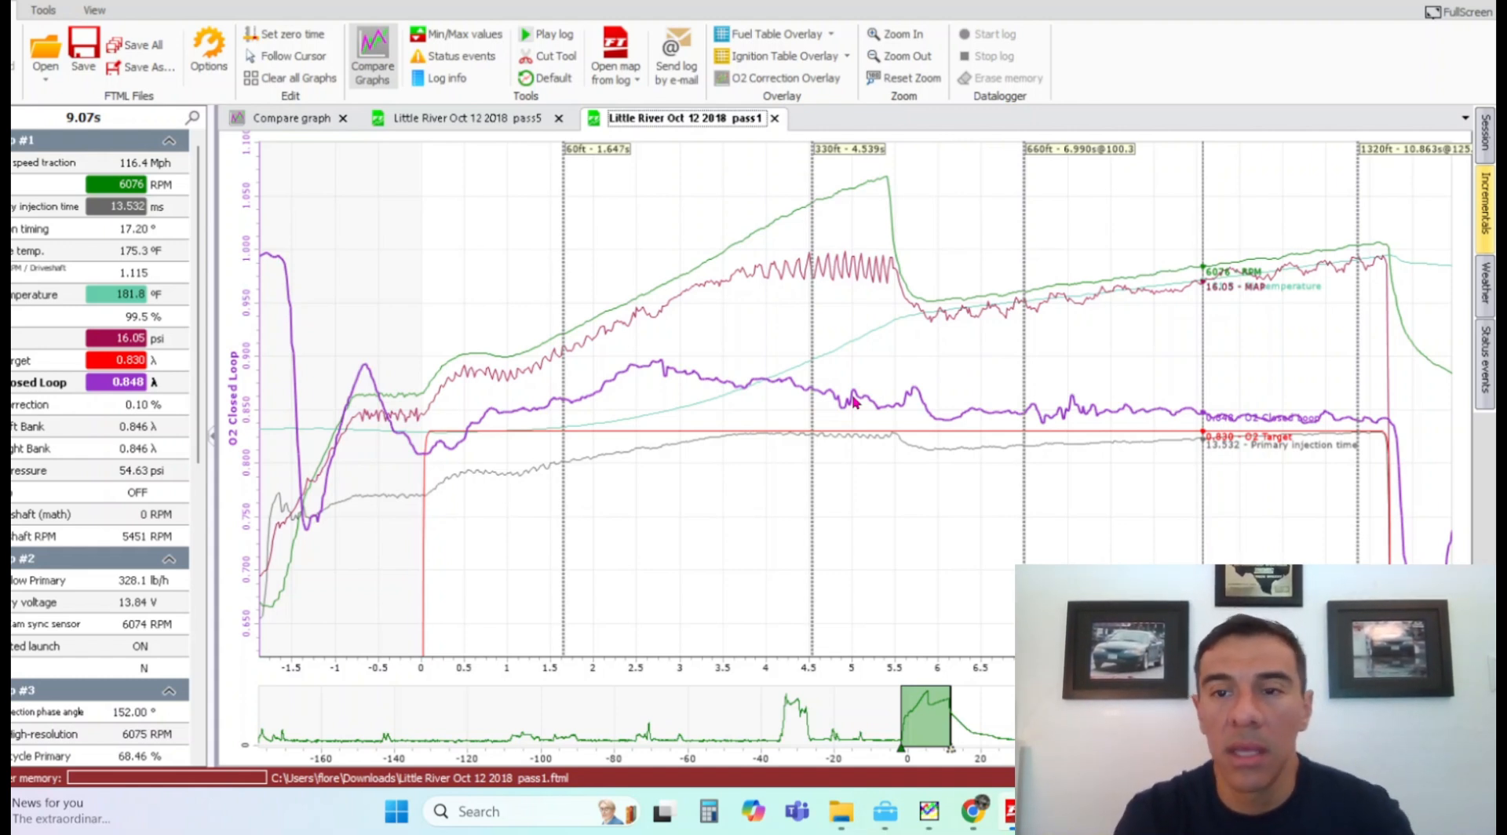
- Show the Little River Oct 12 2018 pass5 log and examine its O2 correction and closed loop traces at about 1.89 s
mouse_move(1059, 812)
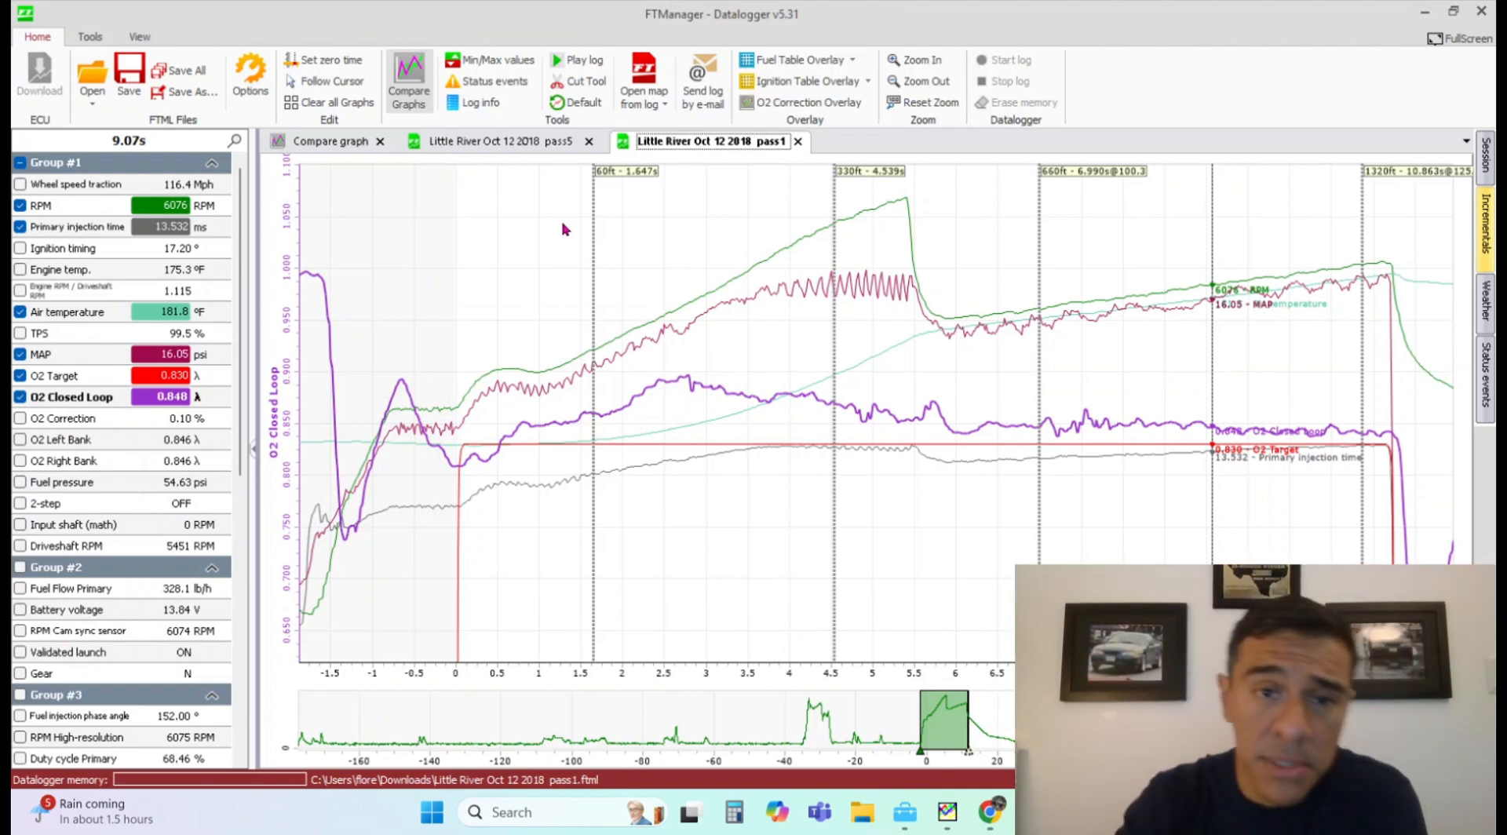
click(529, 147)
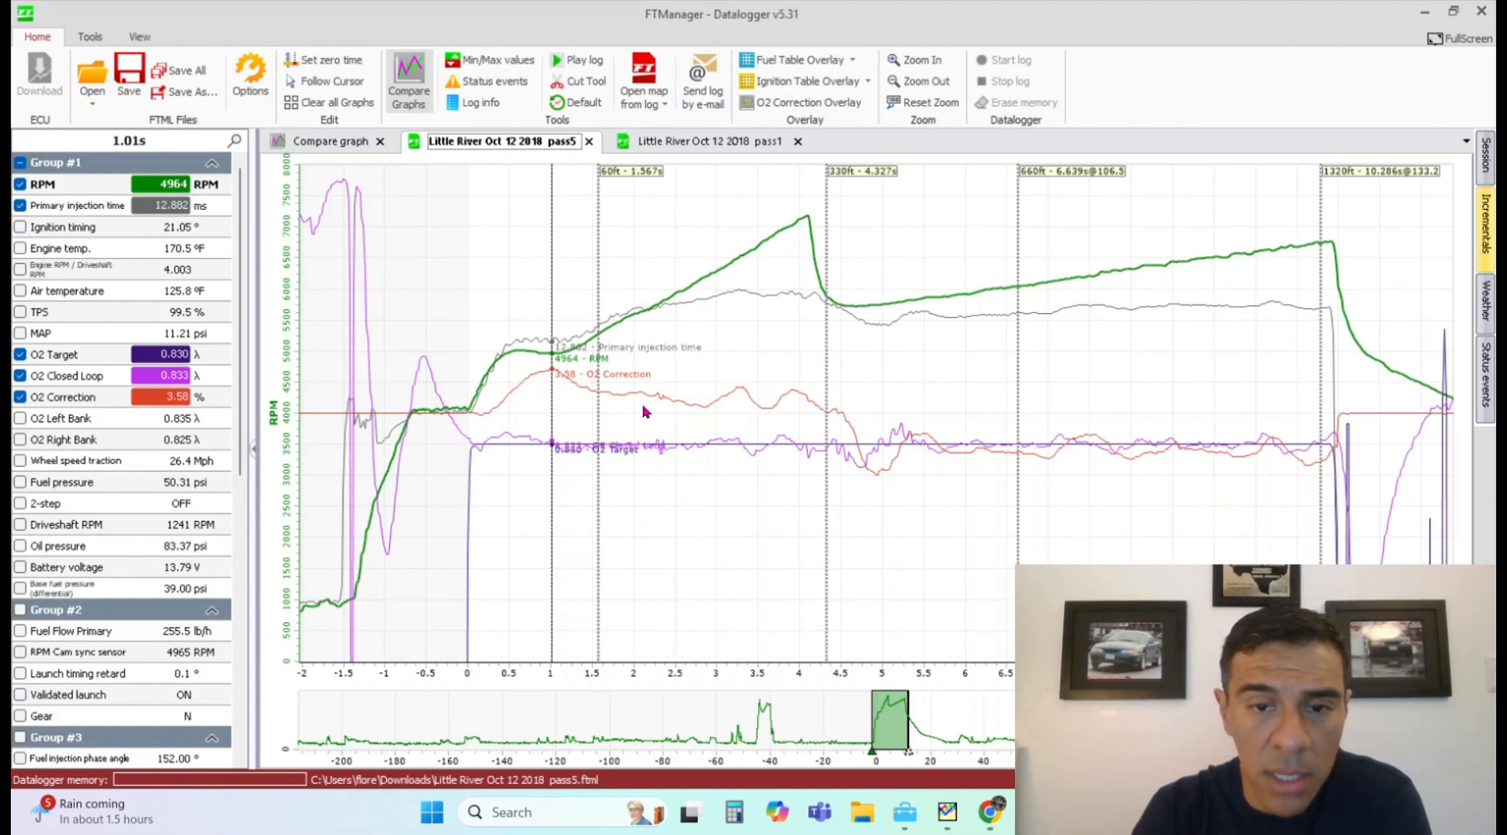
click(565, 480)
click(623, 482)
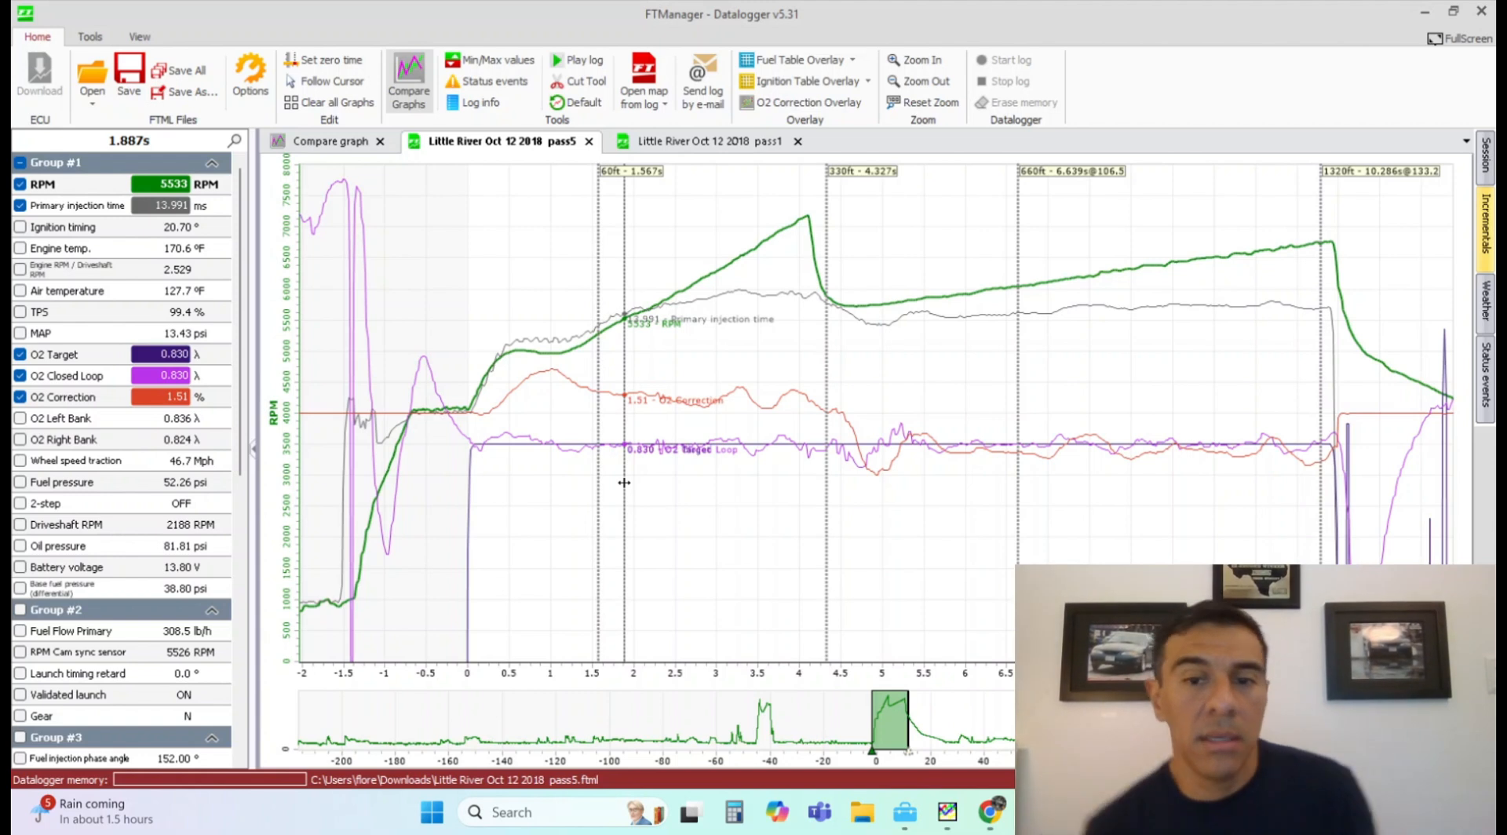
- Examine the O2 correction and closed loop traces in the pass5 log from about 4 s to 7.56 s
drag(654, 492, 797, 522)
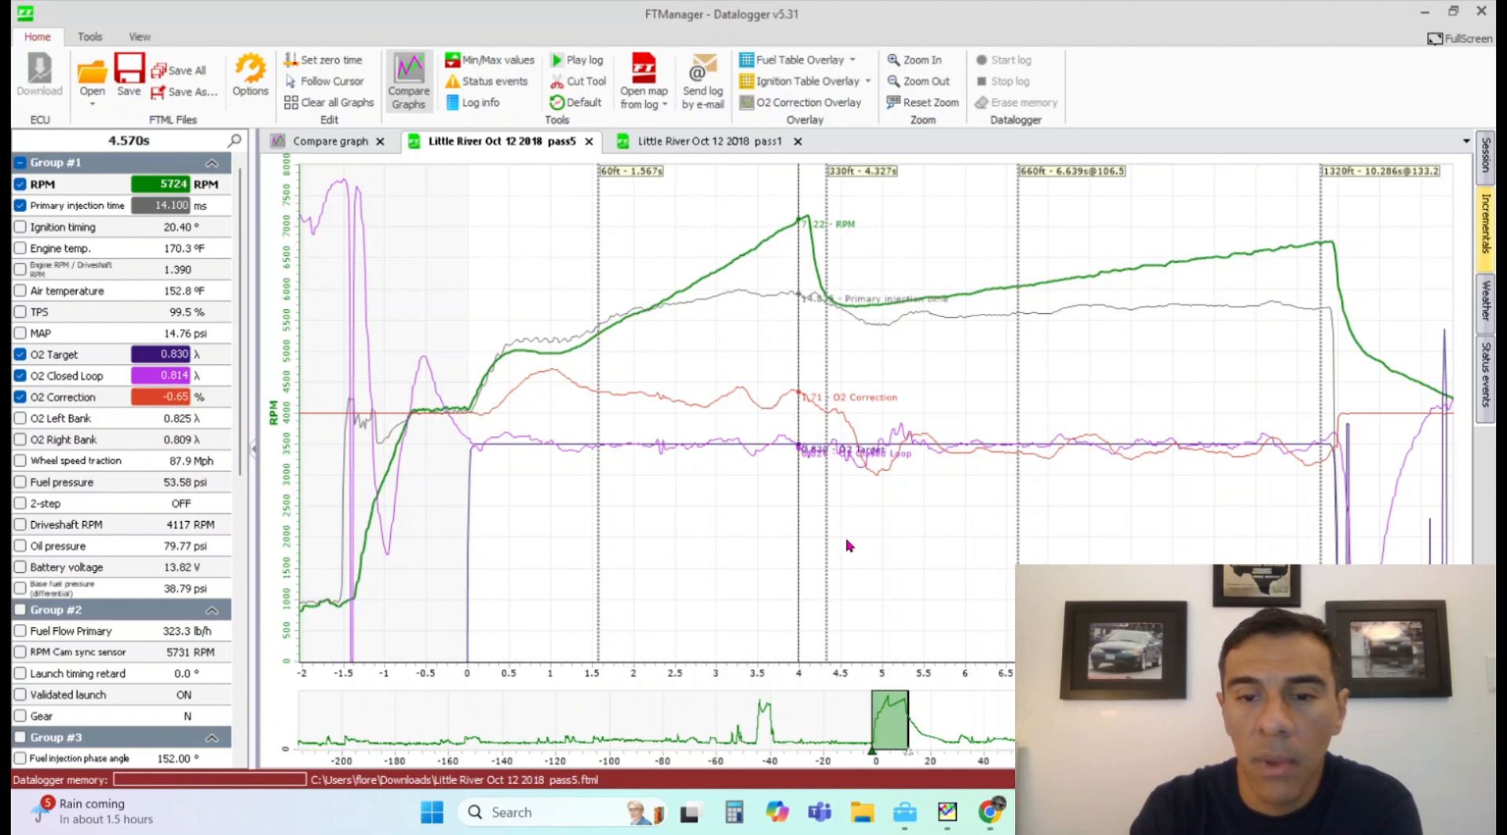
click(877, 541)
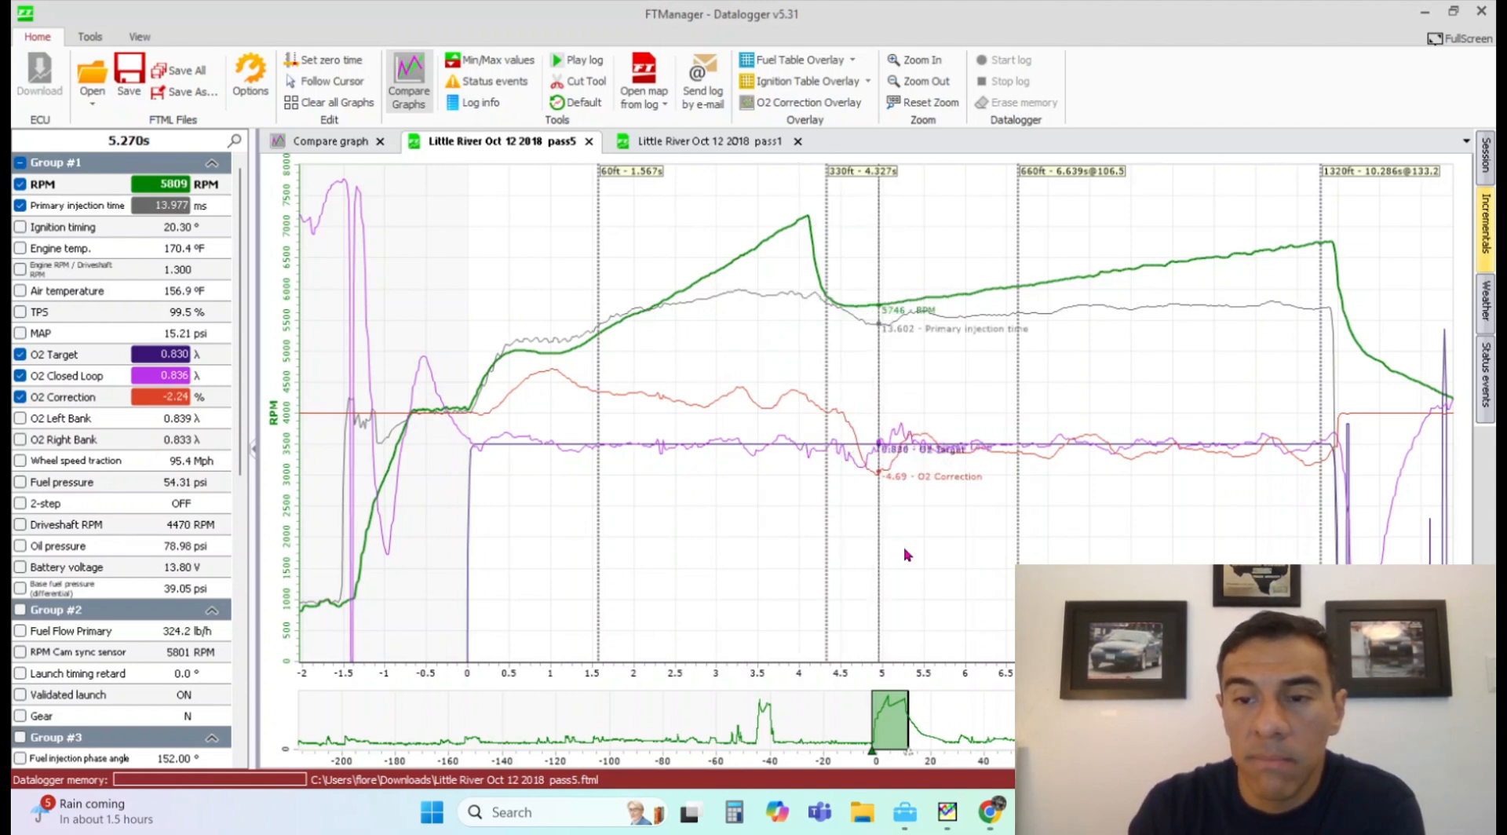
click(1059, 503)
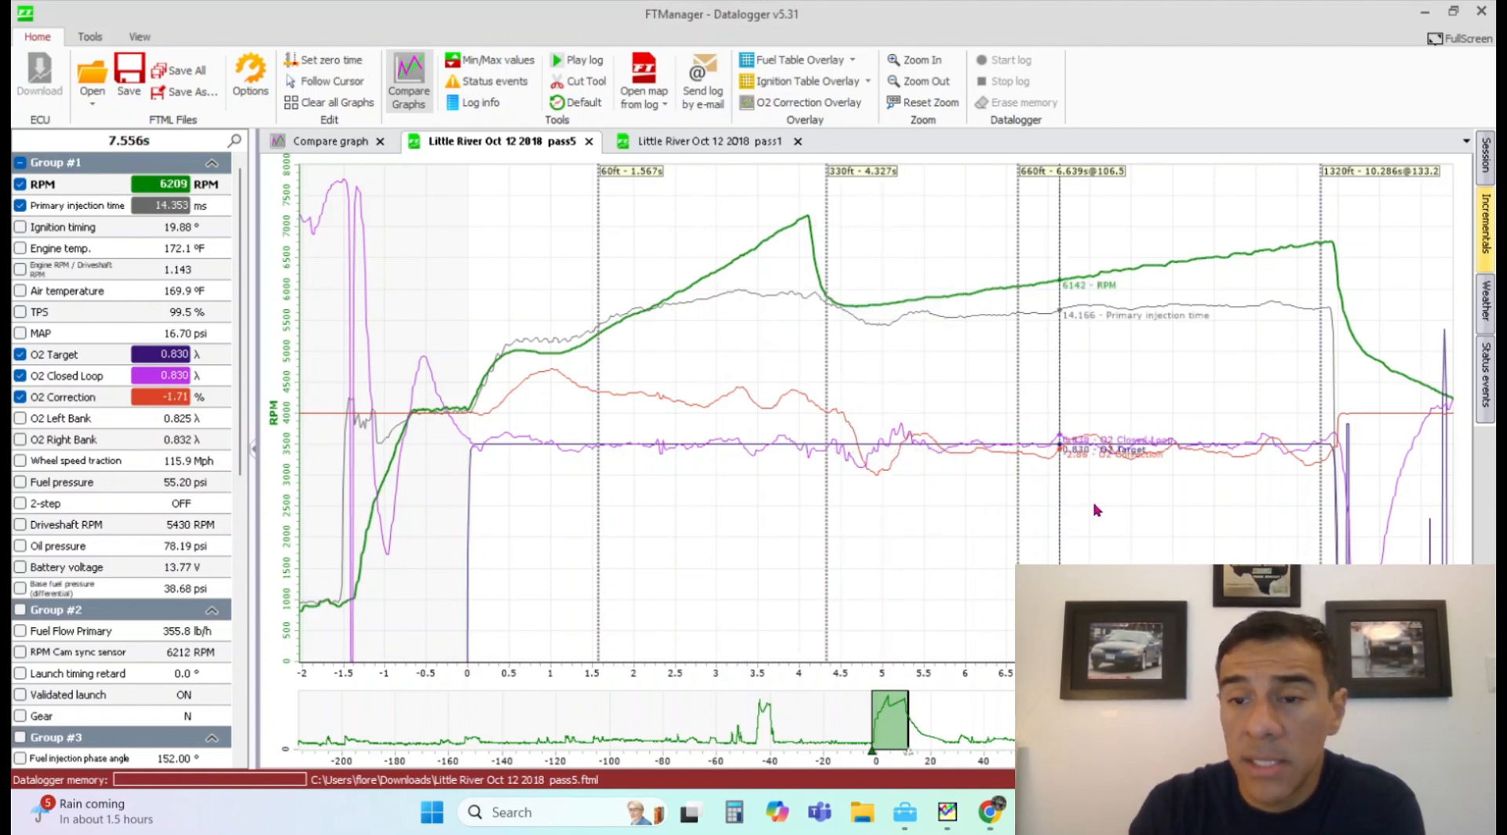
click(1094, 503)
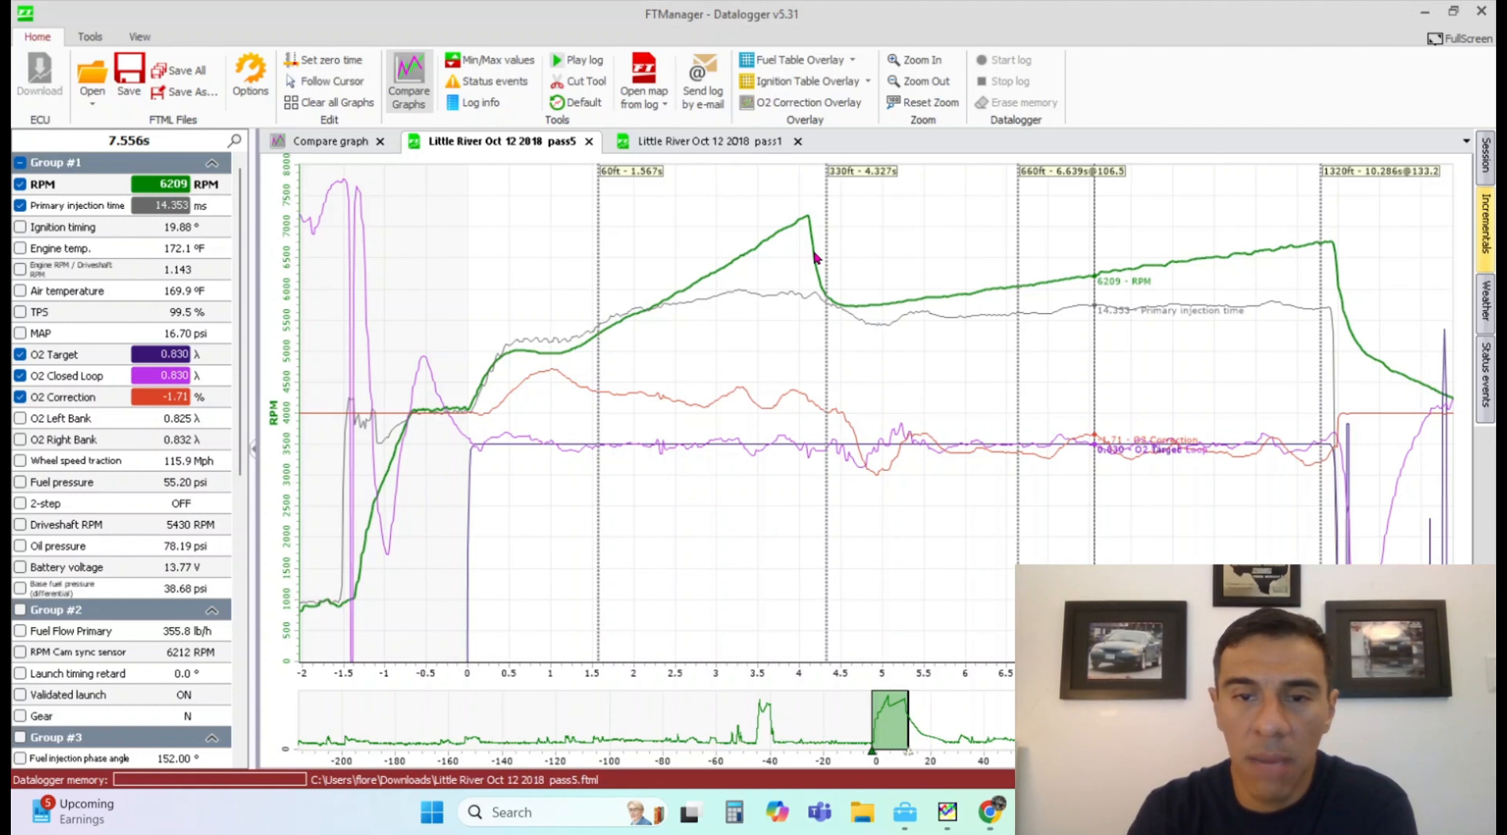
- Add the MAP trace to the pass5 graph and examine it against primary injection time from about 3.5 s to 3.99 s
click(20, 332)
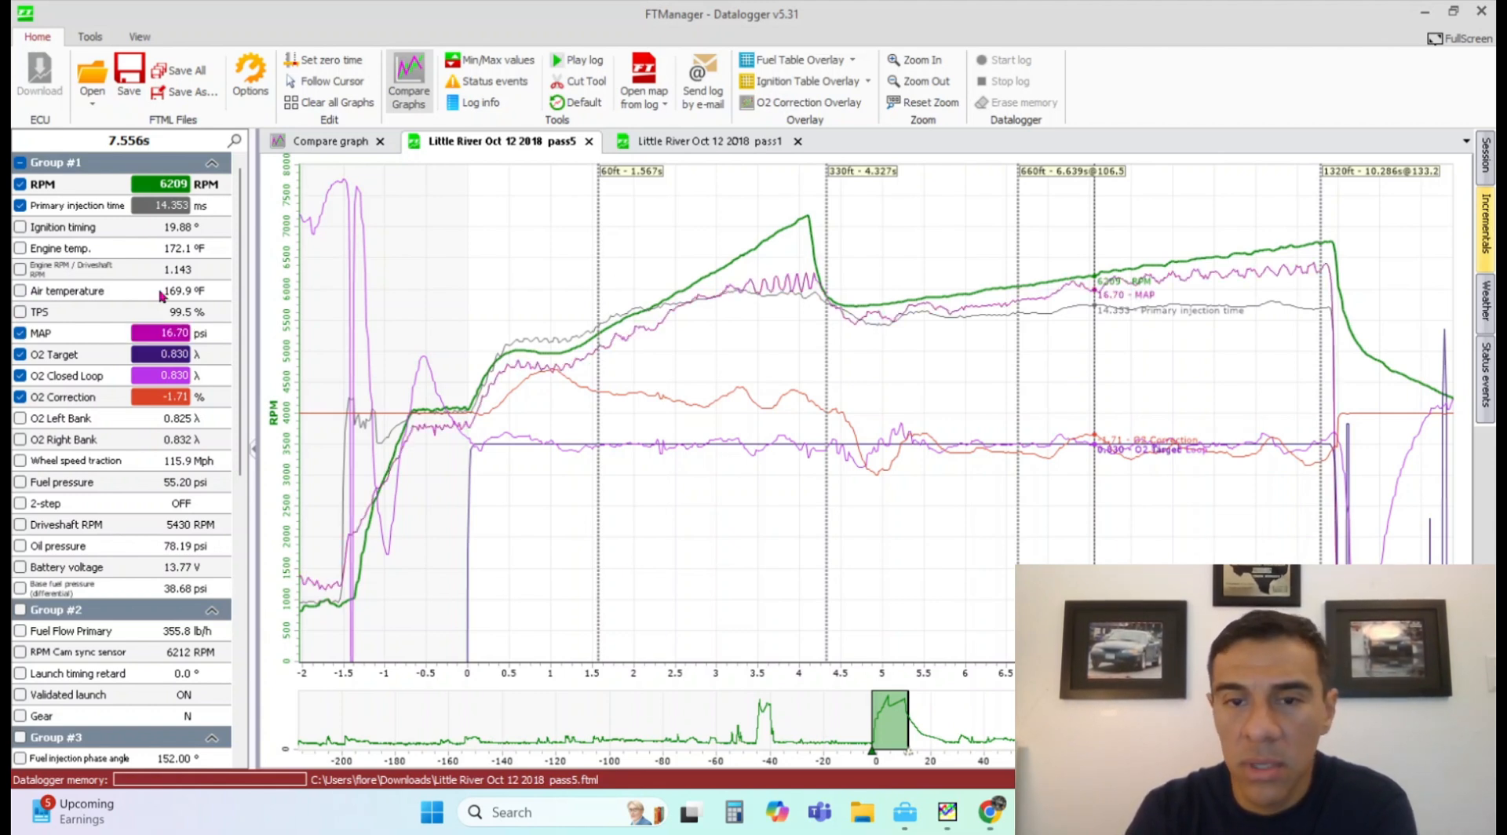
click(759, 301)
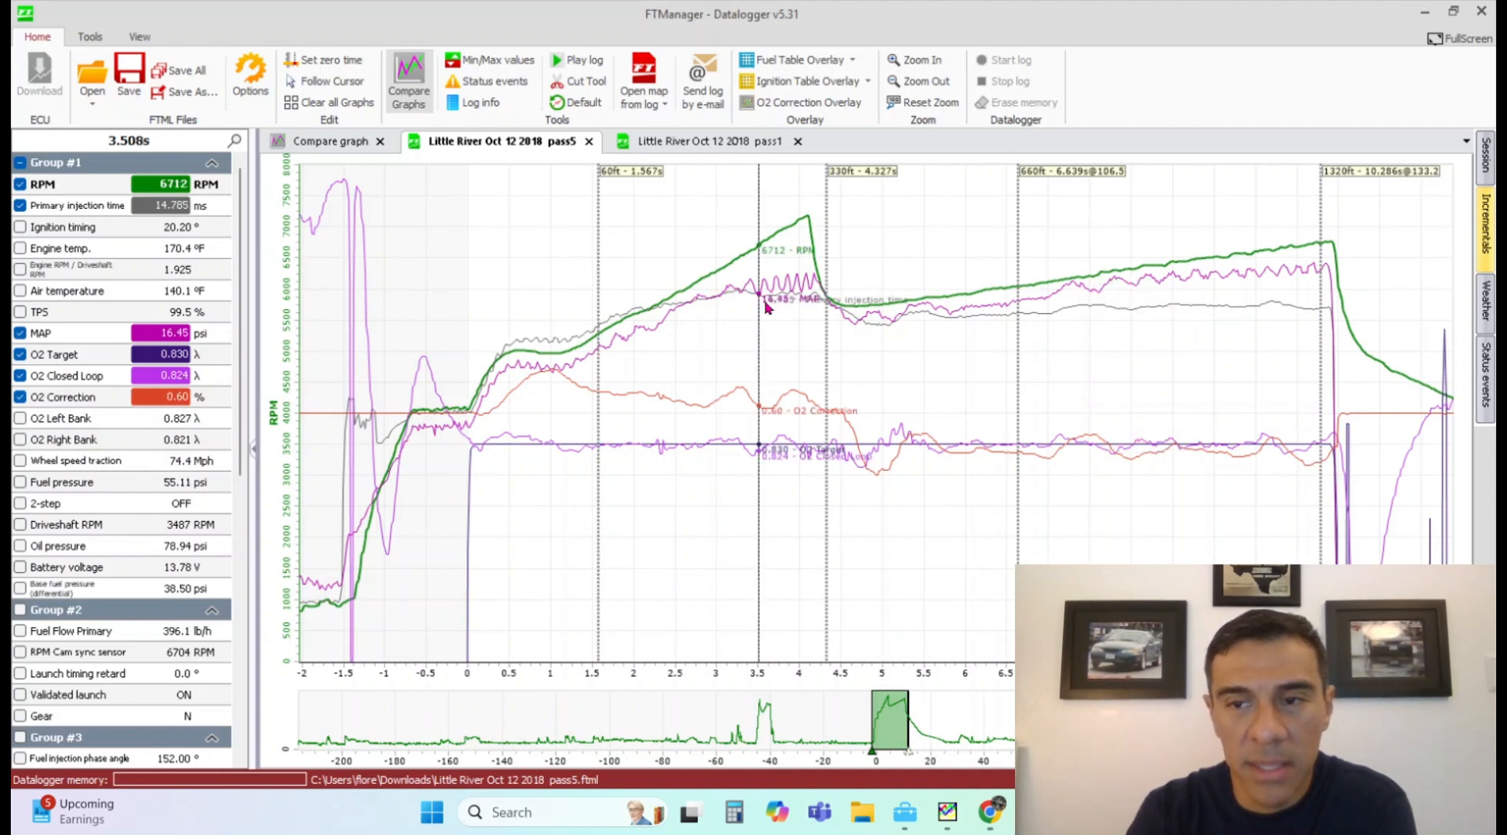
click(781, 312)
click(790, 310)
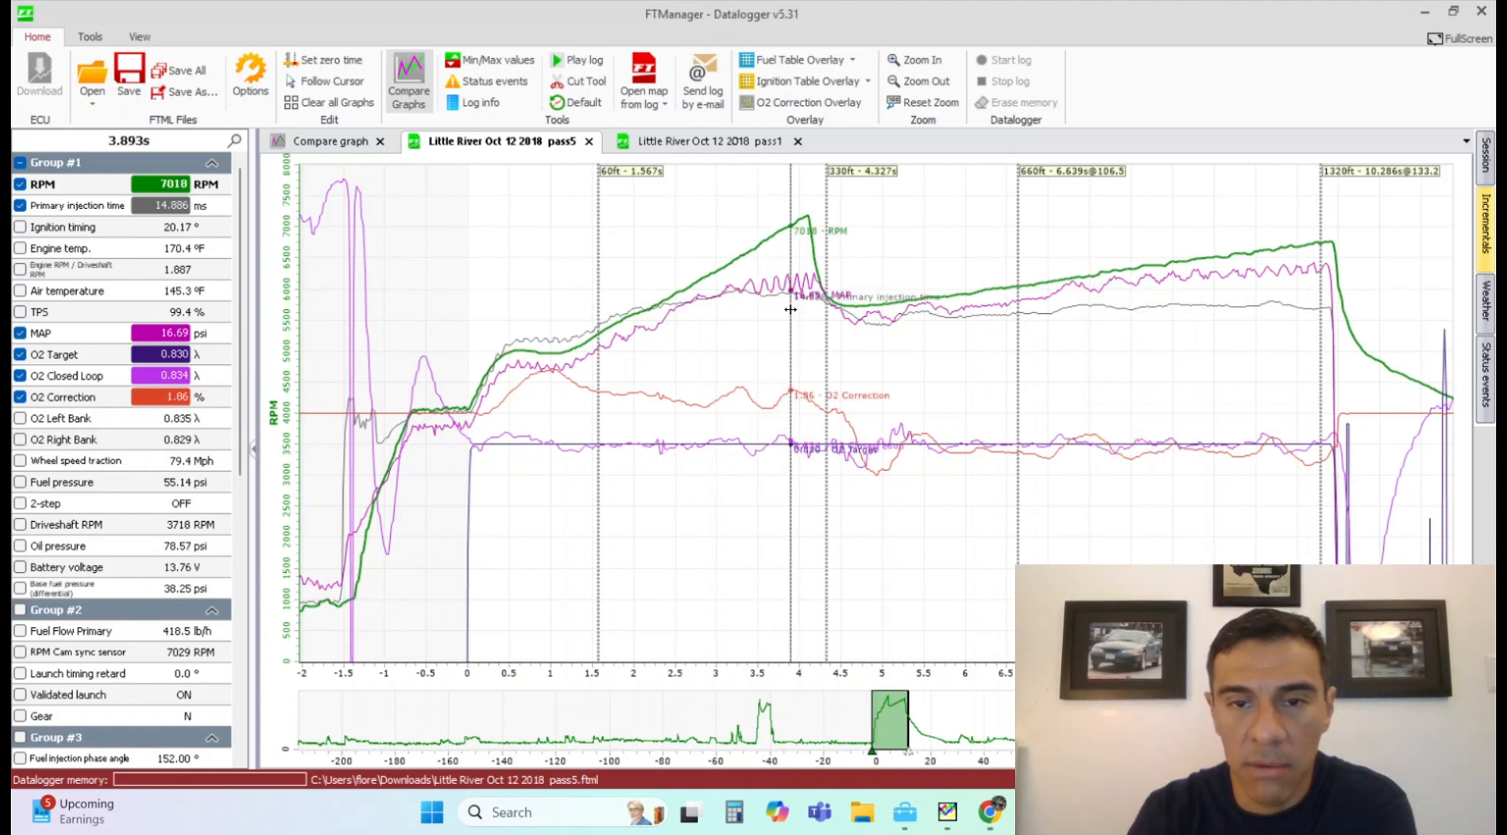
click(798, 315)
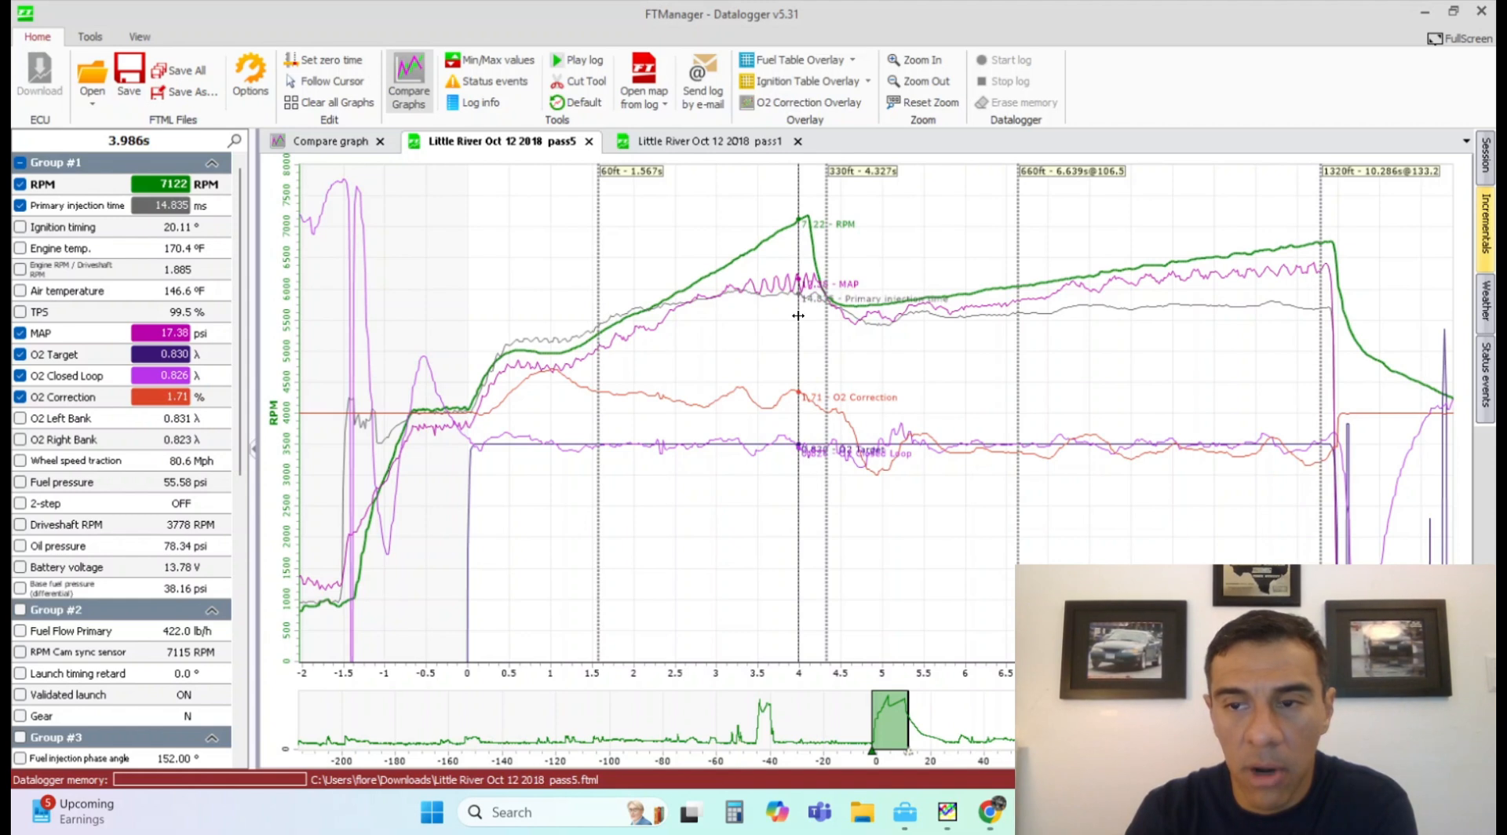
- Compare MAP, injection time and O2 correction near the end of the pass, up to about 10.08 s, with those at 3.87 s
click(1161, 298)
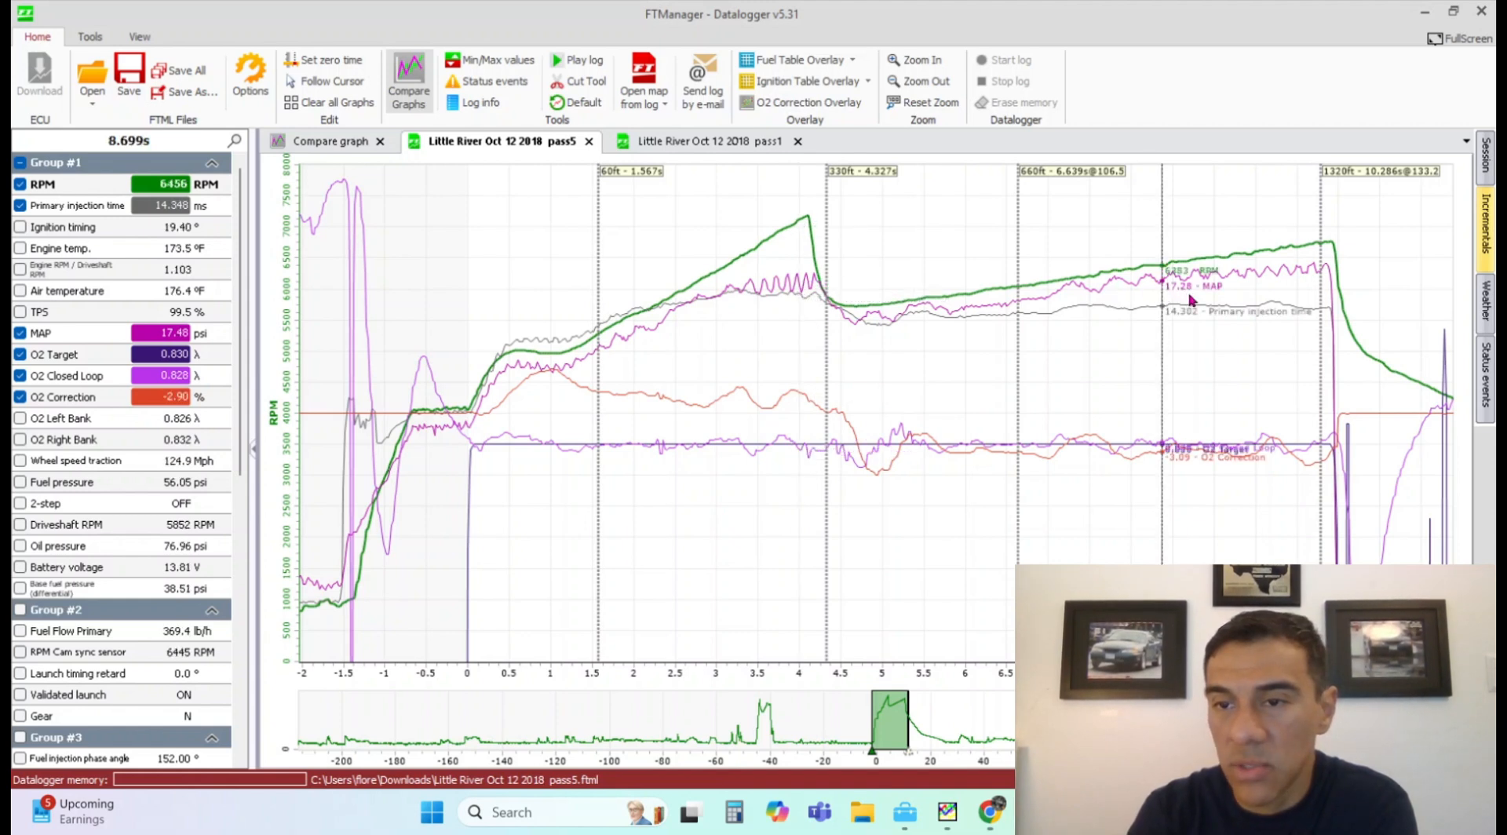
click(1241, 302)
click(1260, 305)
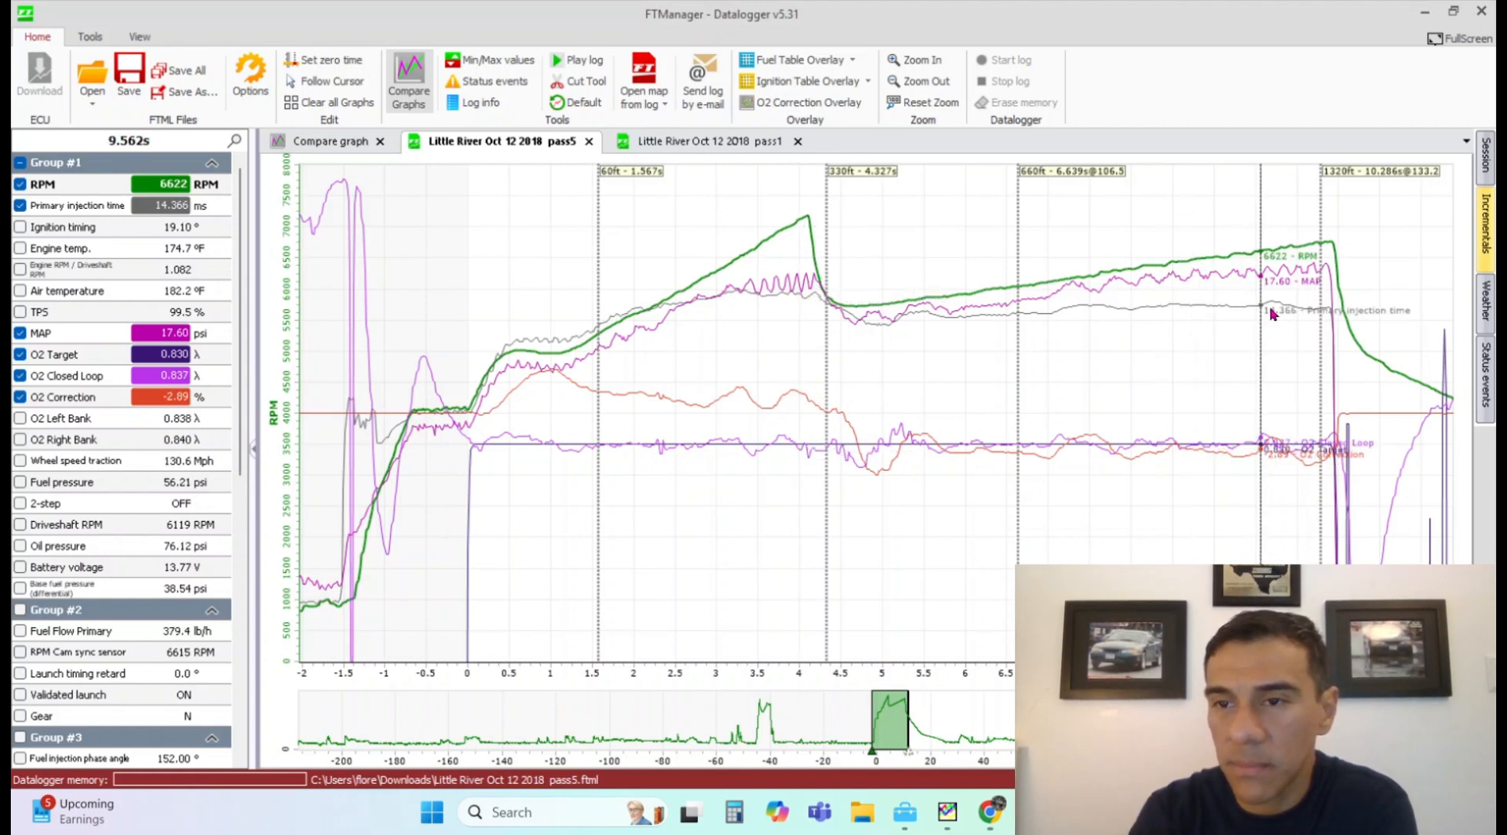
click(1272, 312)
click(1303, 325)
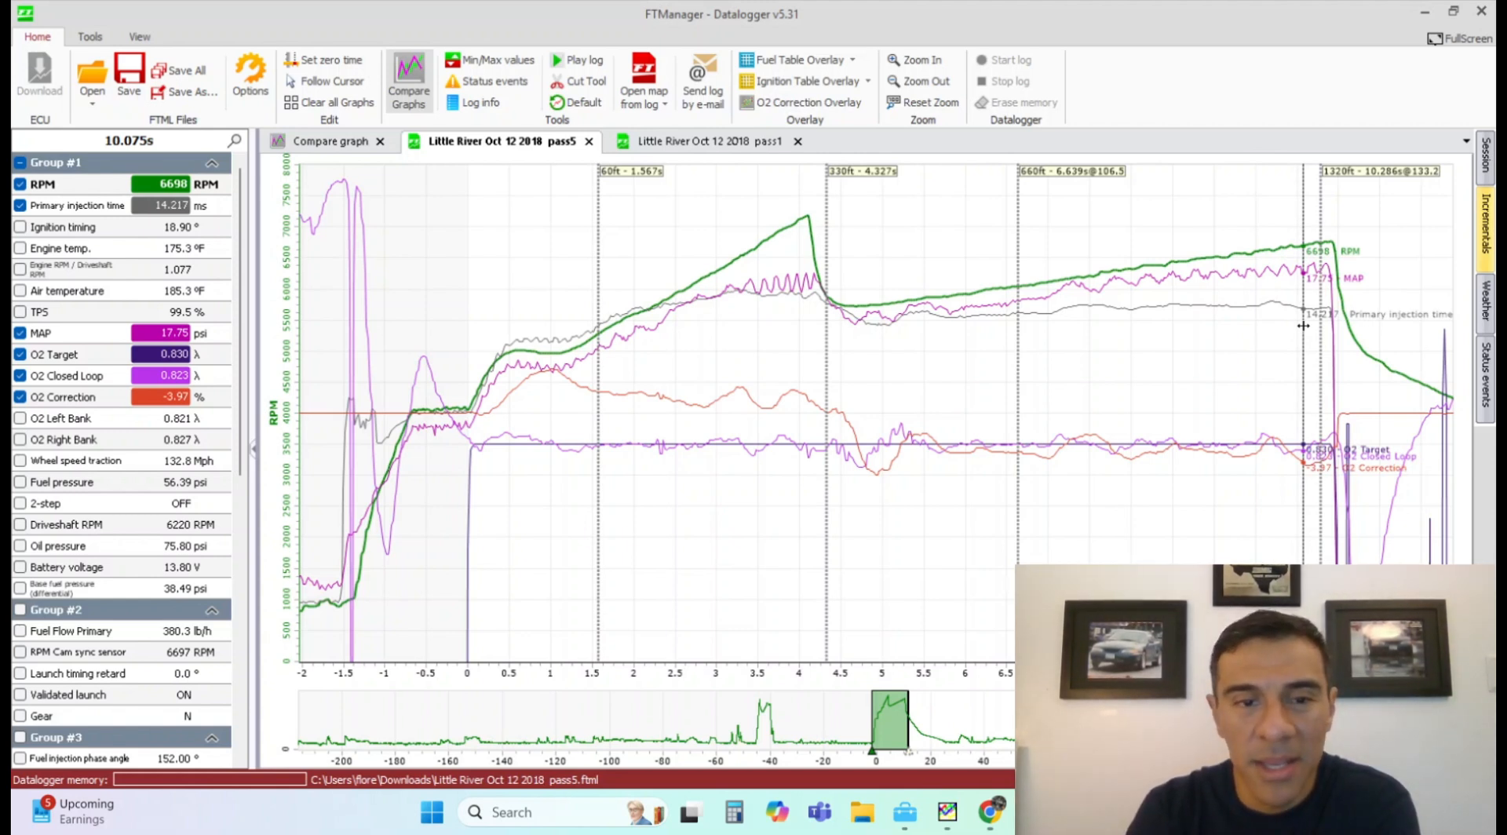
click(788, 299)
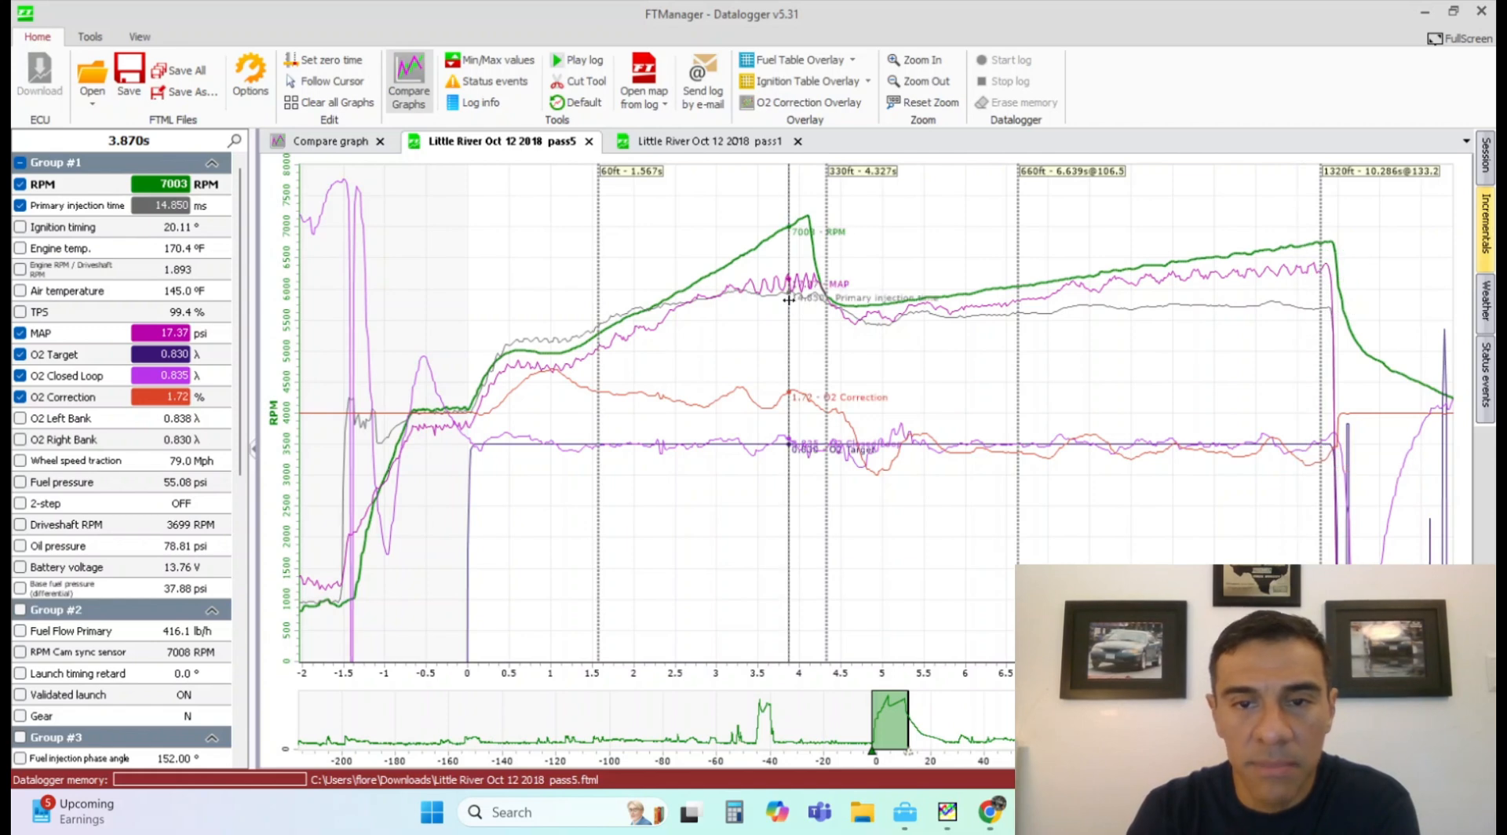
- Show the Little River Oct 12 2018 pass1 log beside its injection fuel table overlay and place the log cursor at about 5.02 s
click(700, 142)
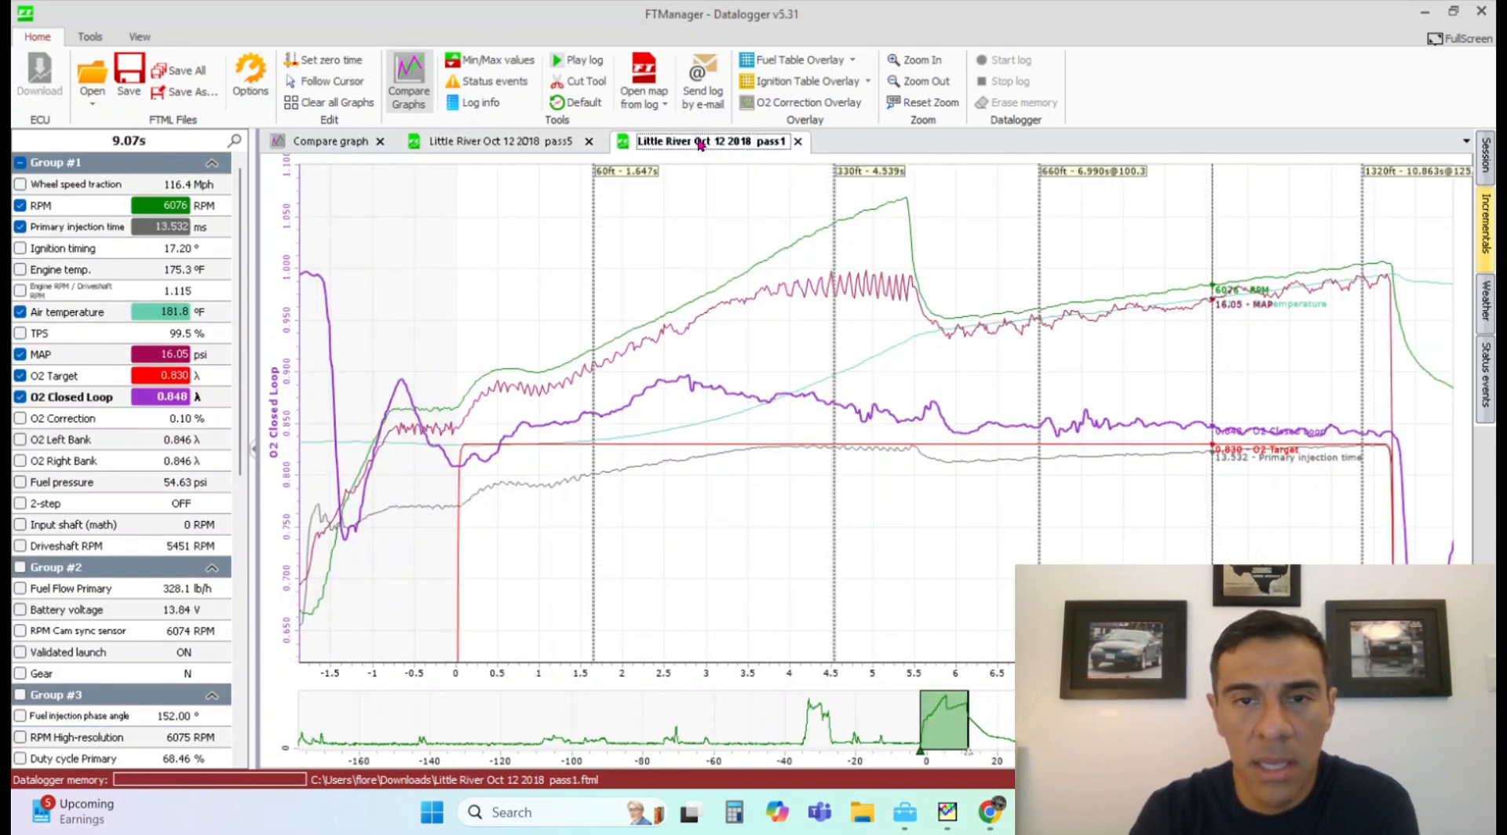
click(817, 68)
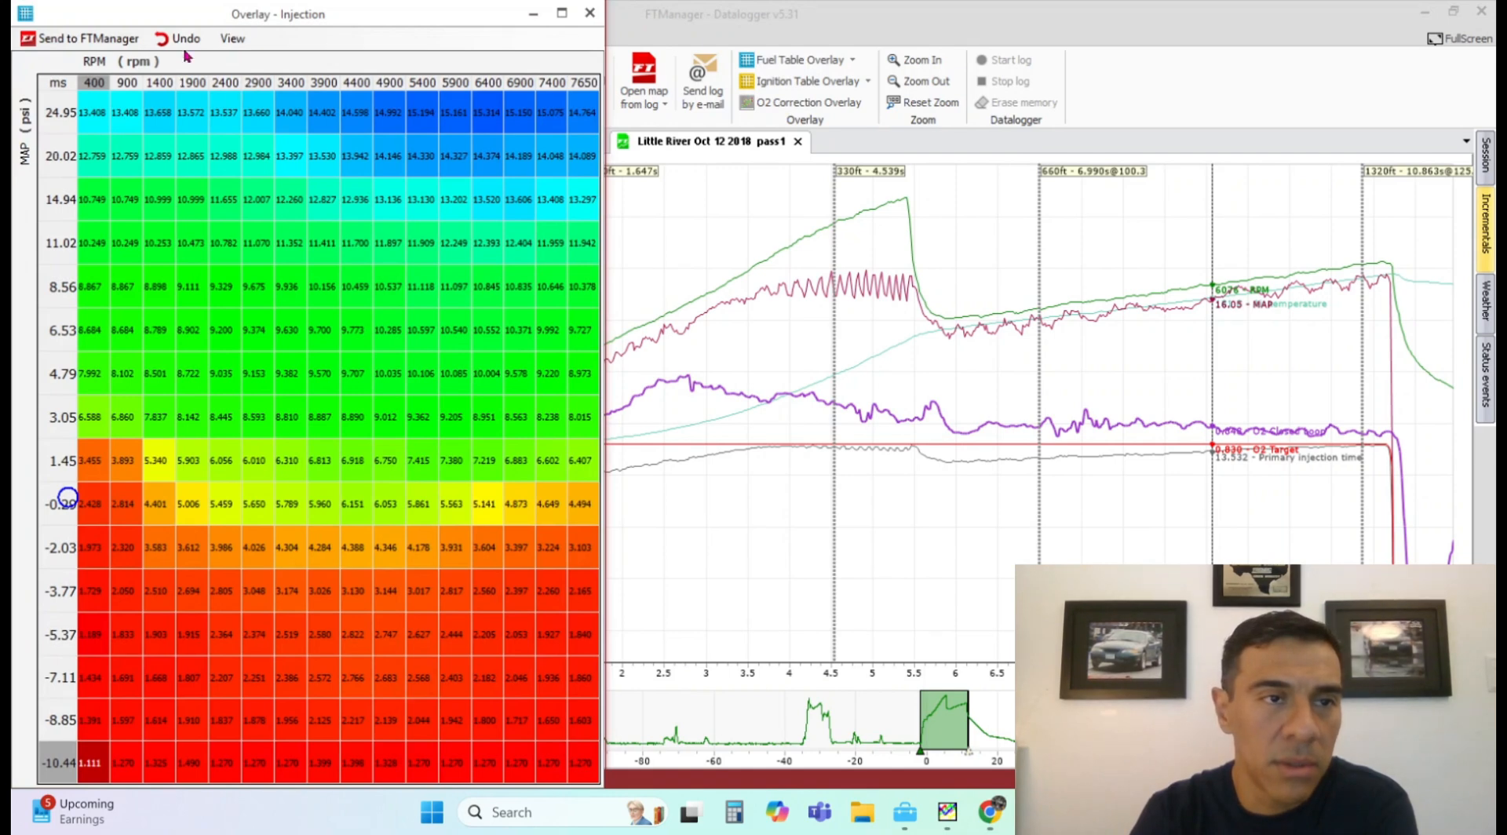
click(233, 39)
click(240, 61)
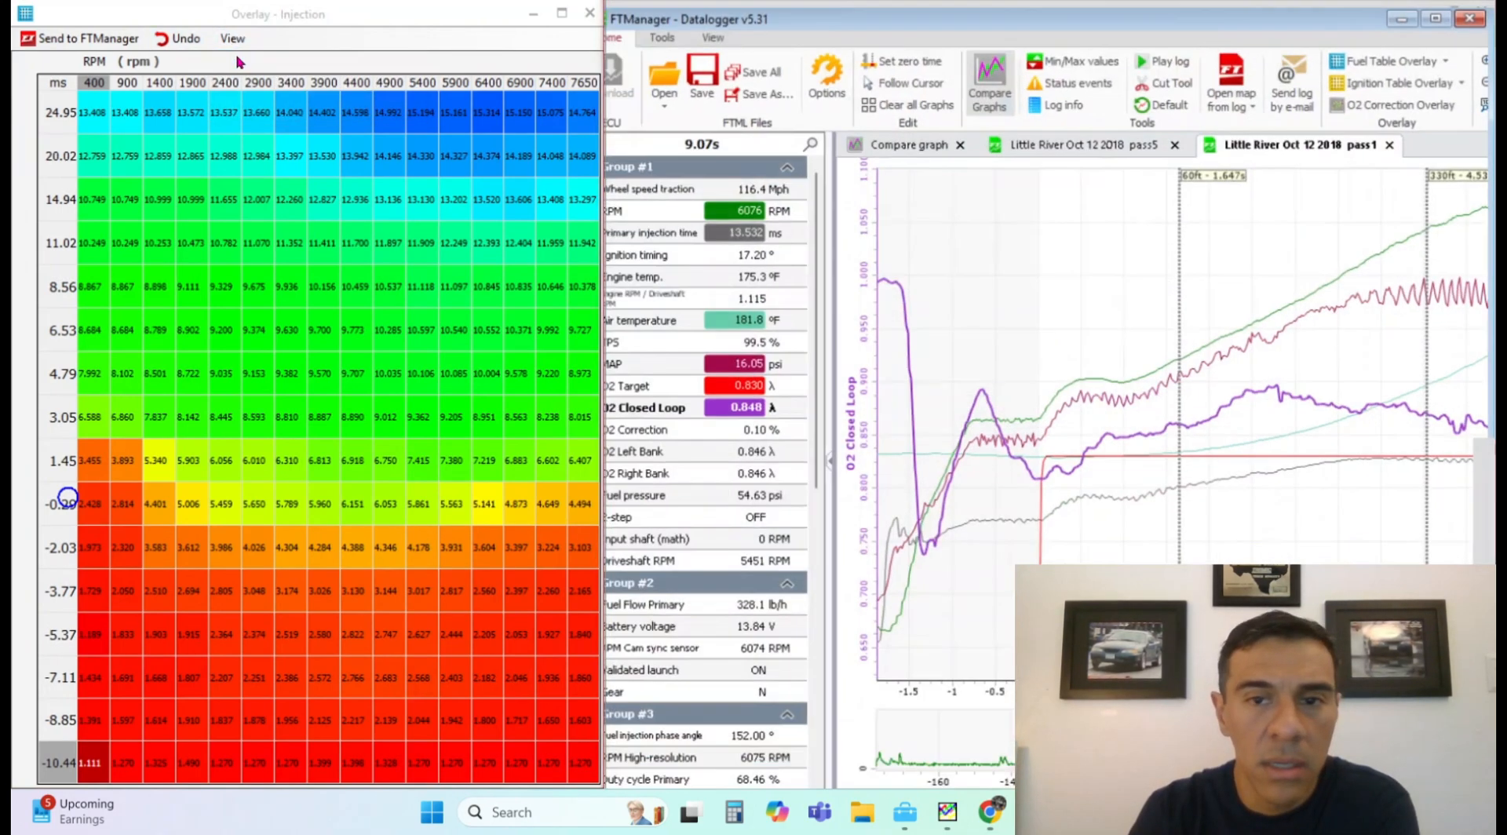
click(1064, 33)
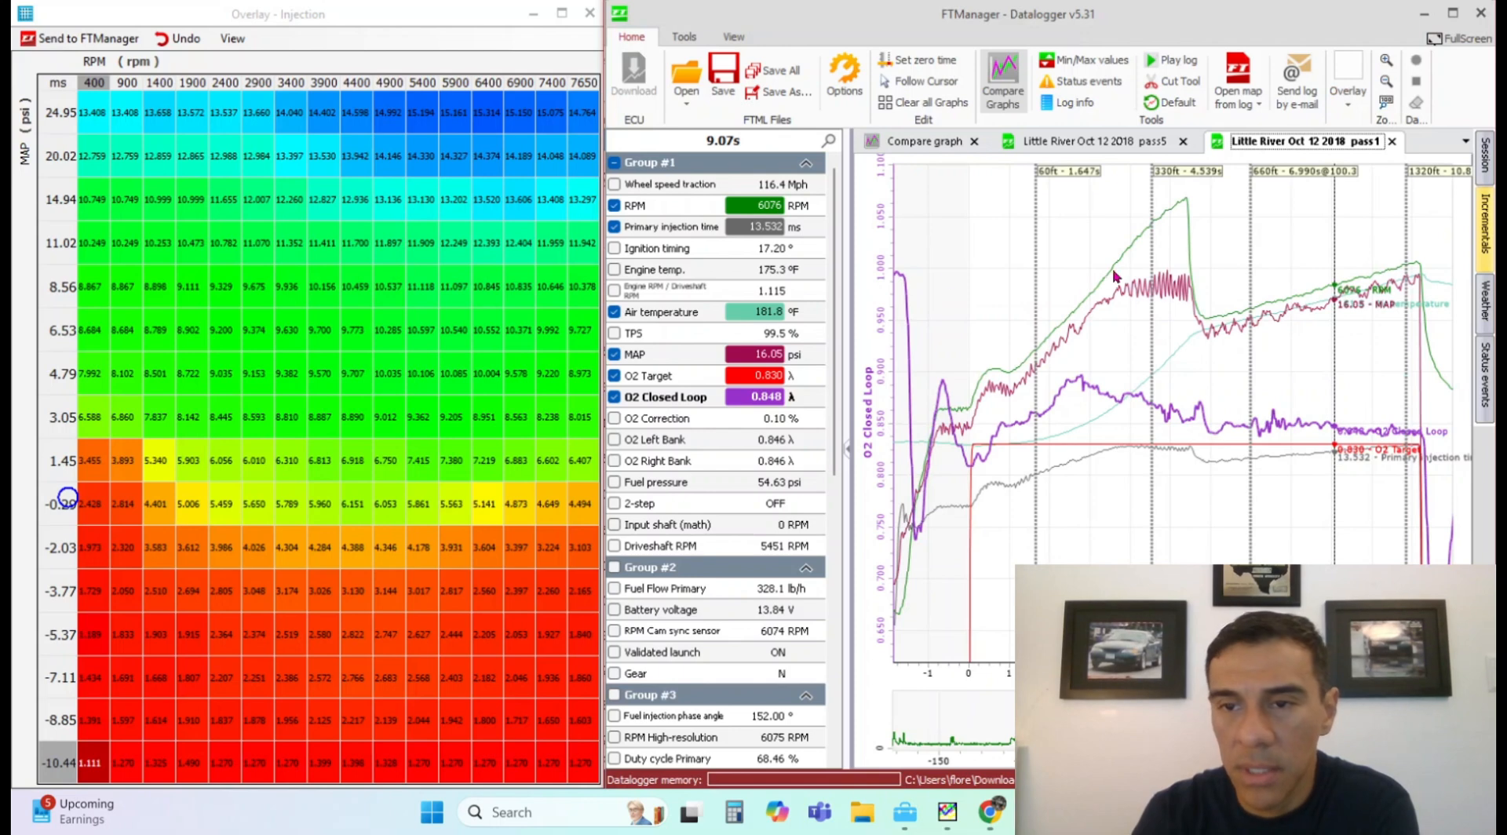
click(1171, 324)
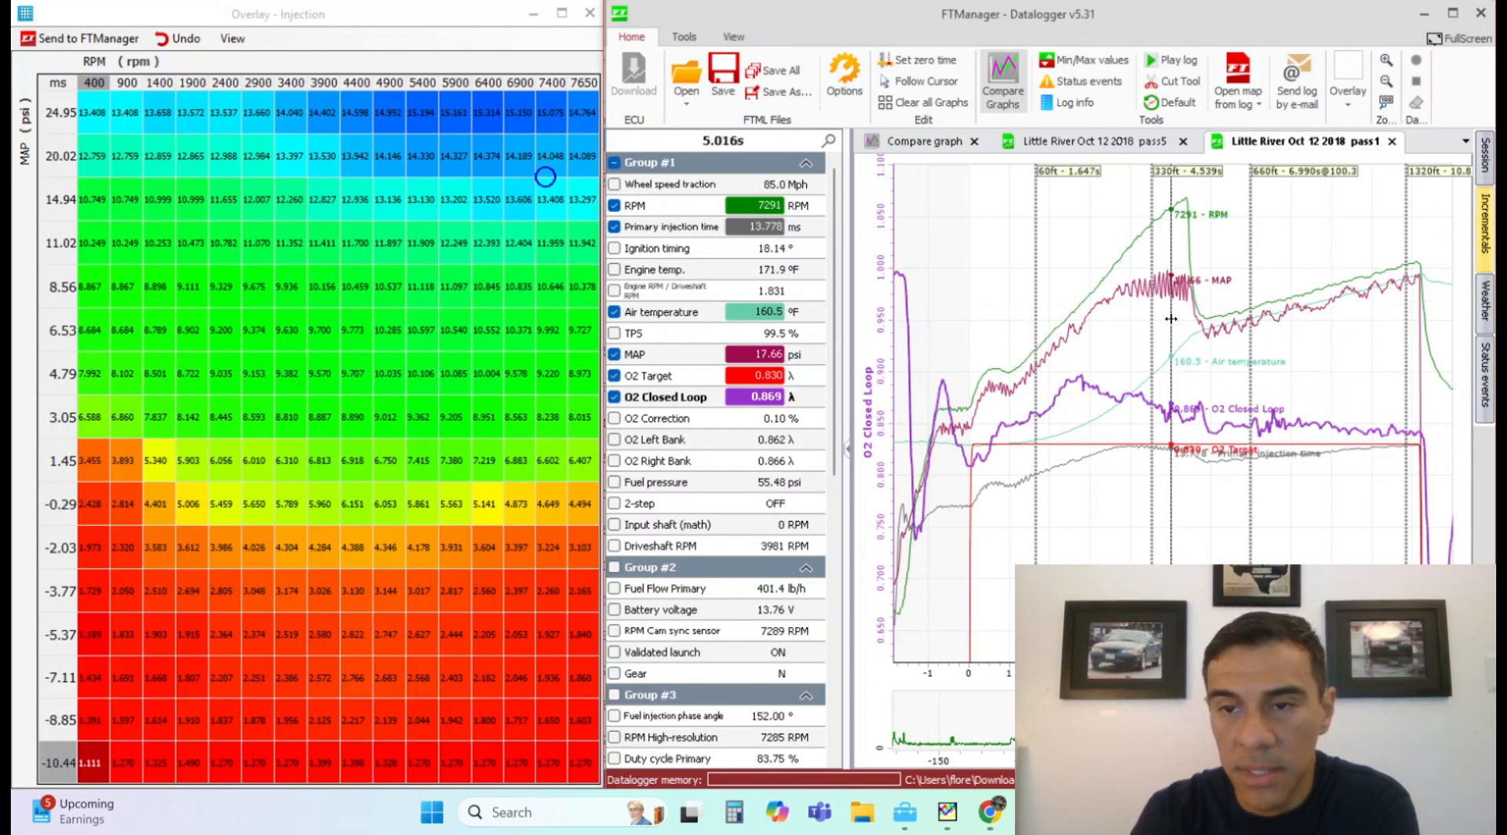
- Switch the Datalogger to its full screen layout and narrow the channel list to widen the pass1 graph
click(1469, 44)
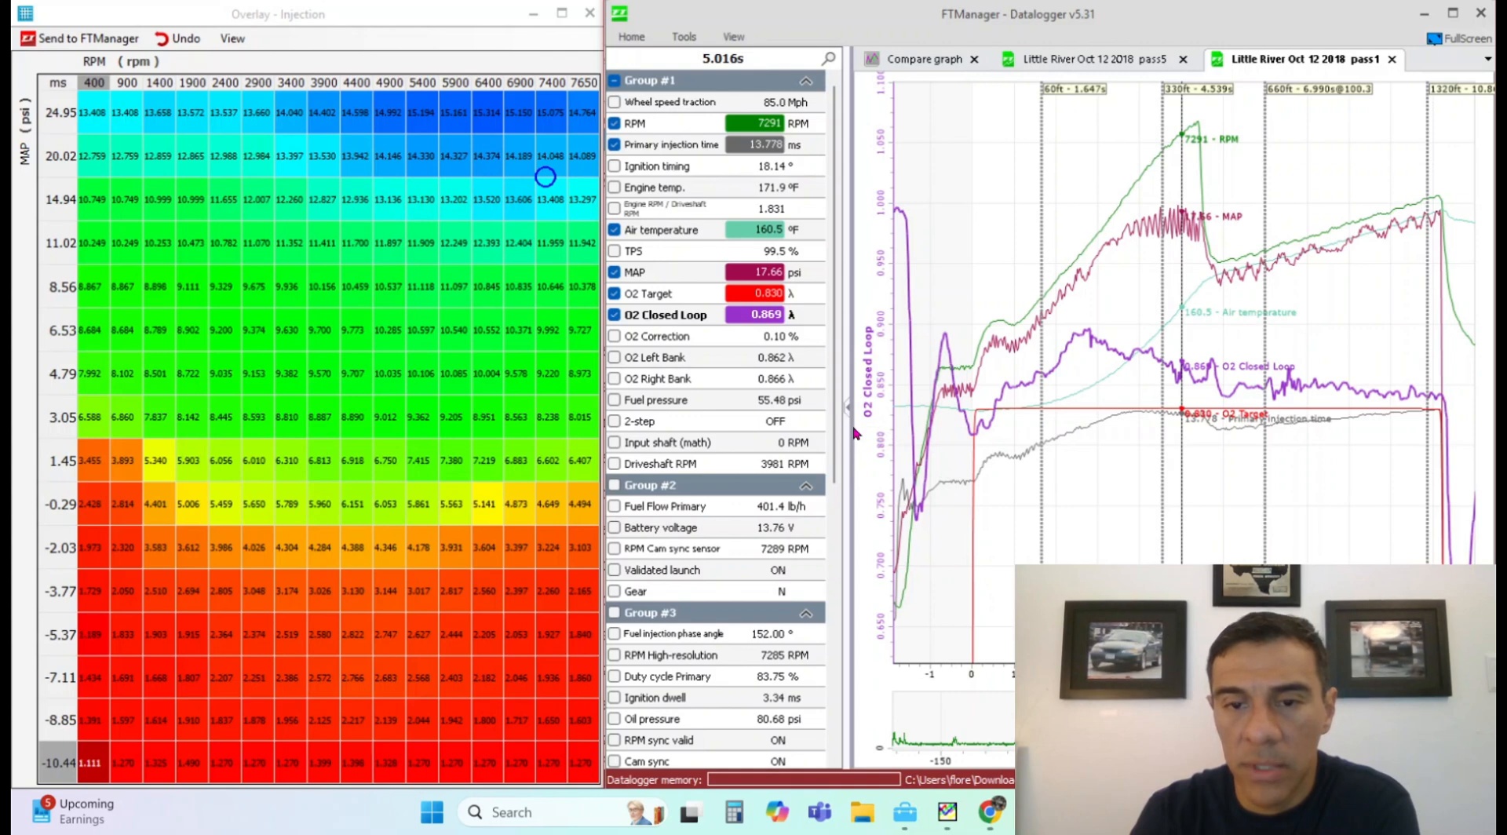
drag(847, 433, 769, 438)
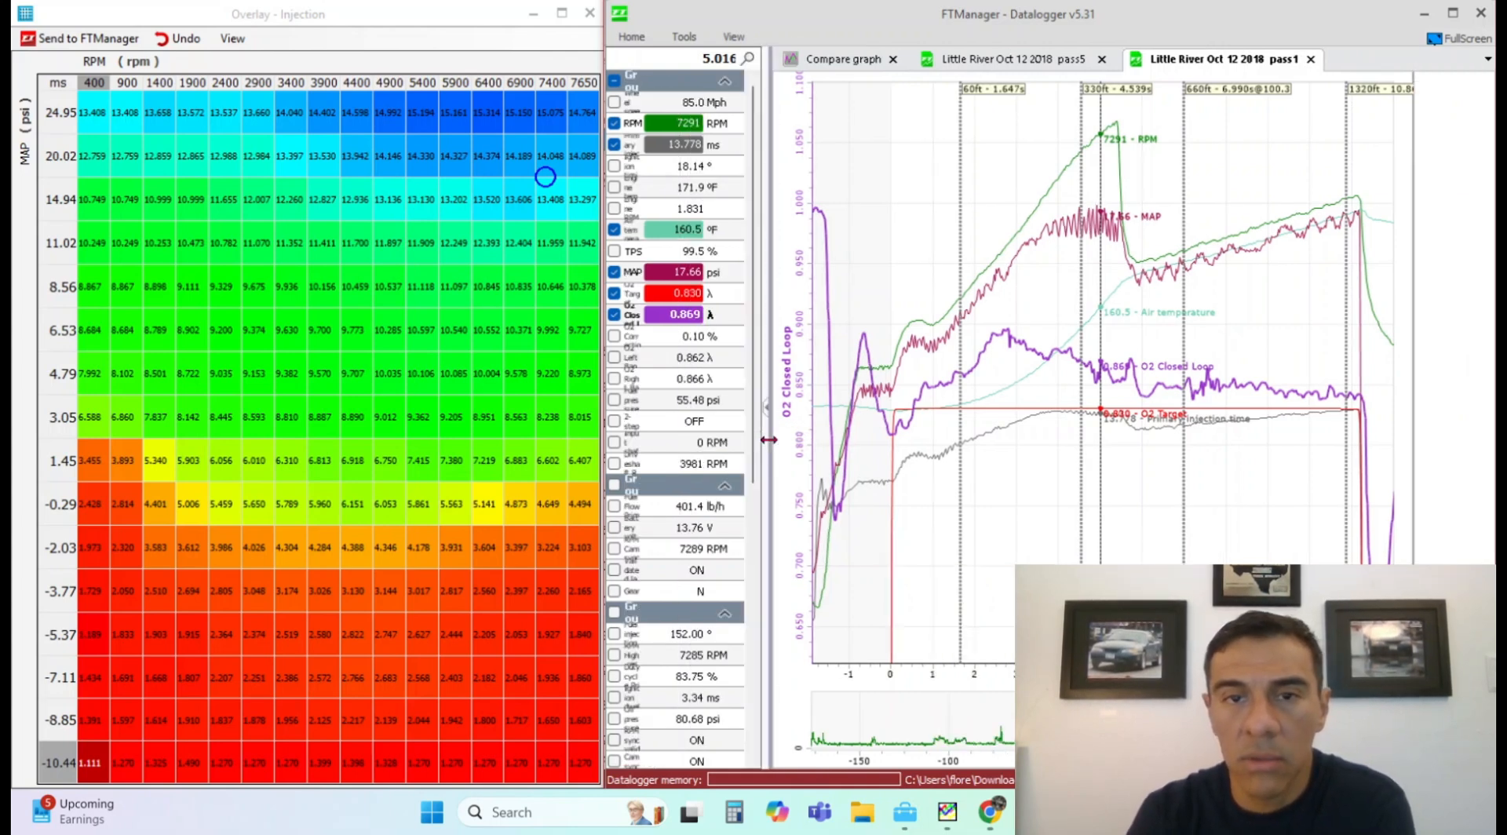
drag(769, 440, 815, 441)
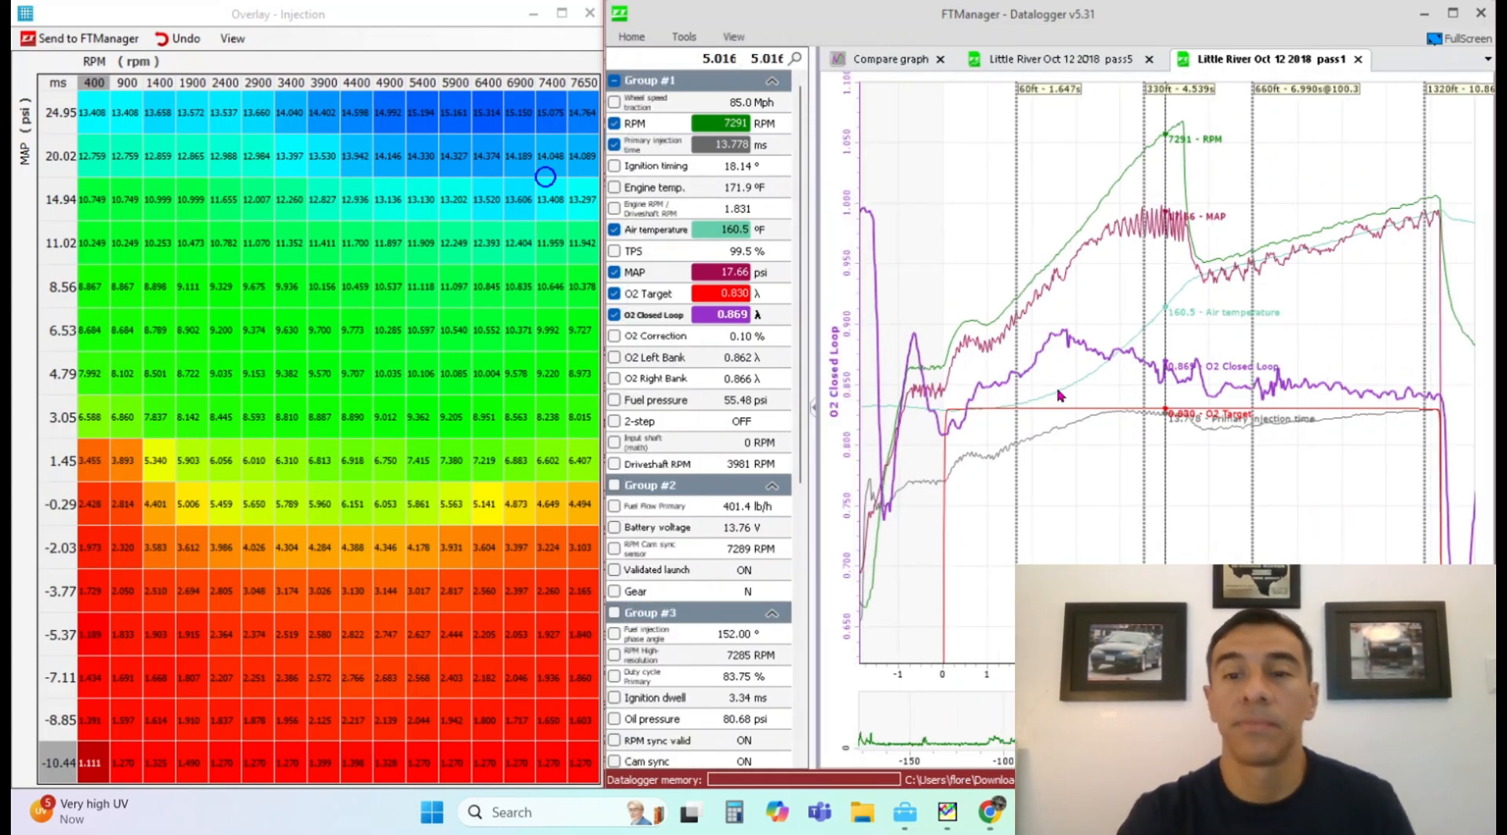
- Trace which fuel table cells the pass1 run uses at about 1.24 s and up to 5.19 s, checking O2 Closed Loop
click(998, 409)
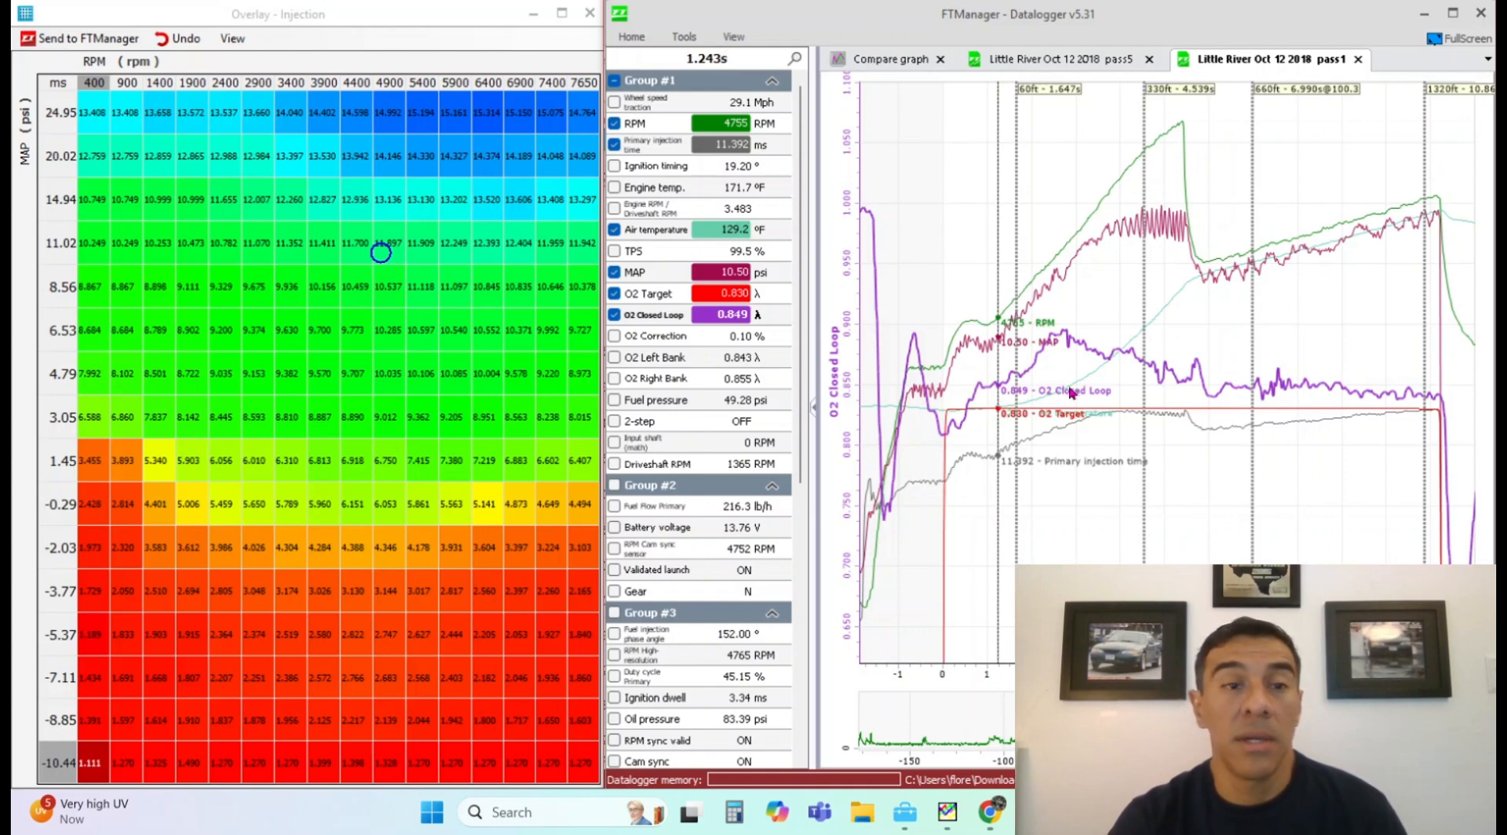
click(1107, 385)
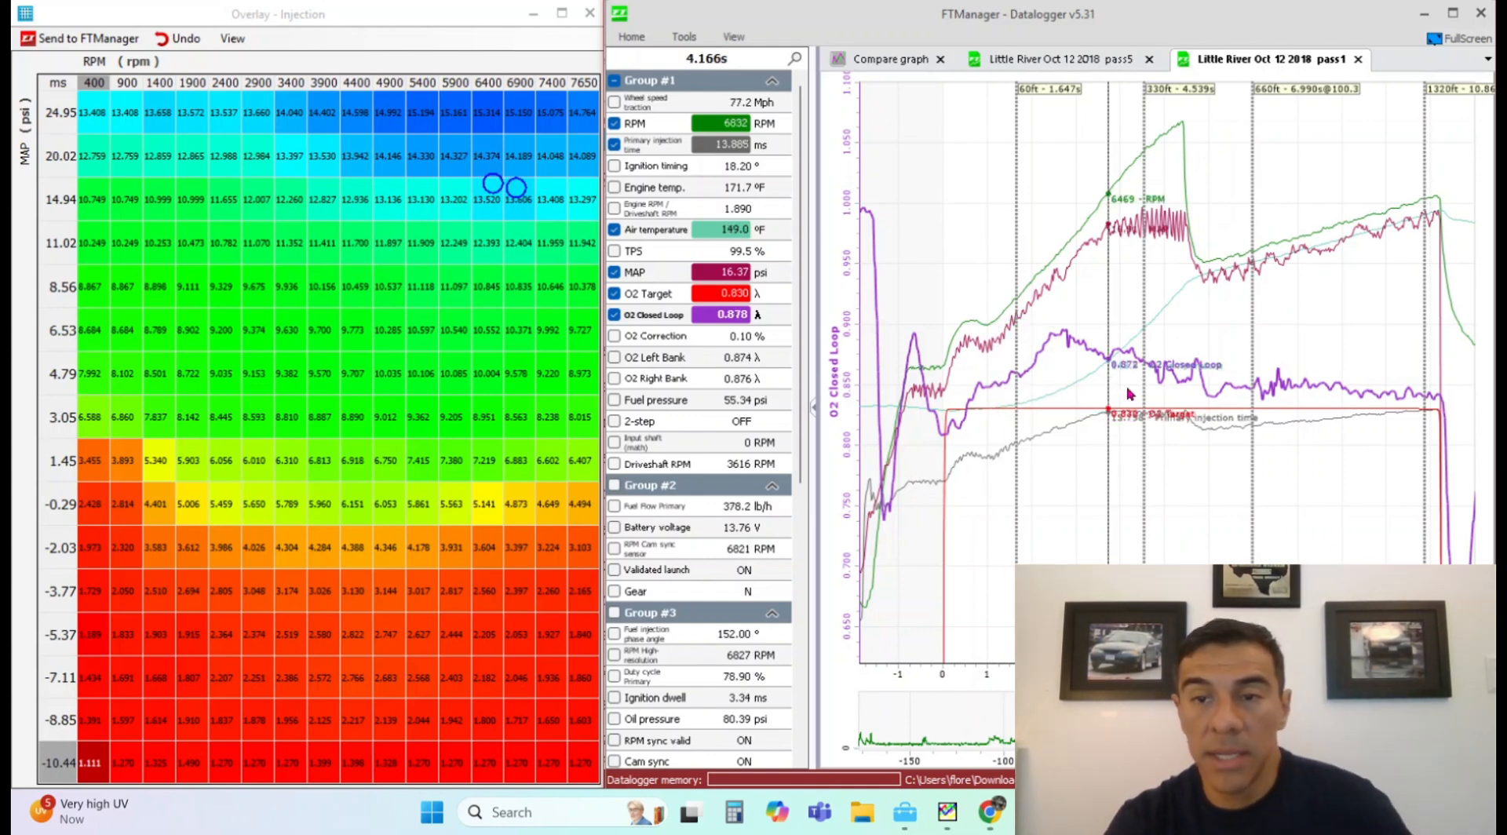
click(1127, 390)
drag(1137, 393, 1143, 401)
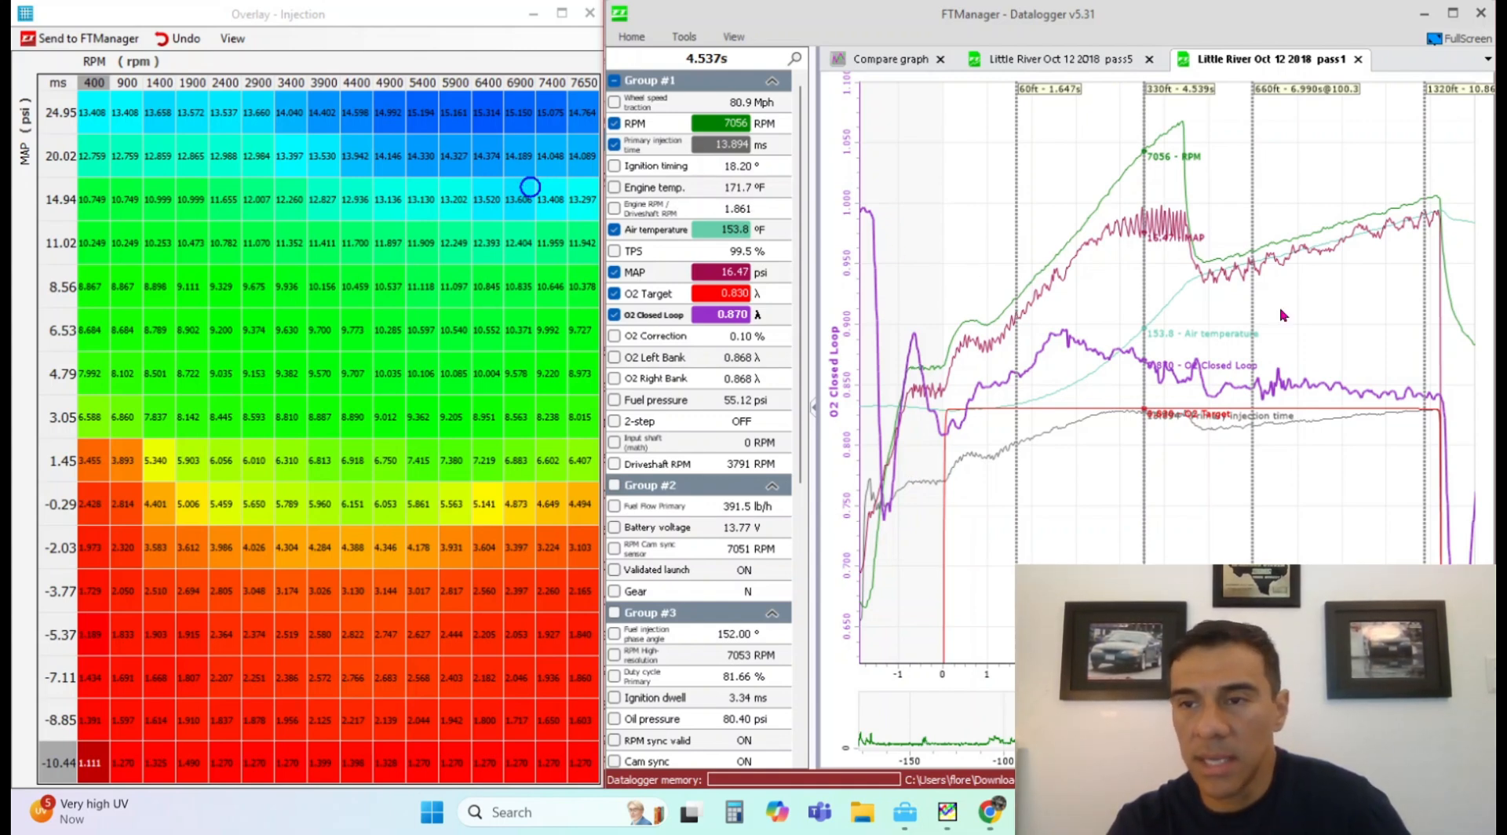
click(1163, 386)
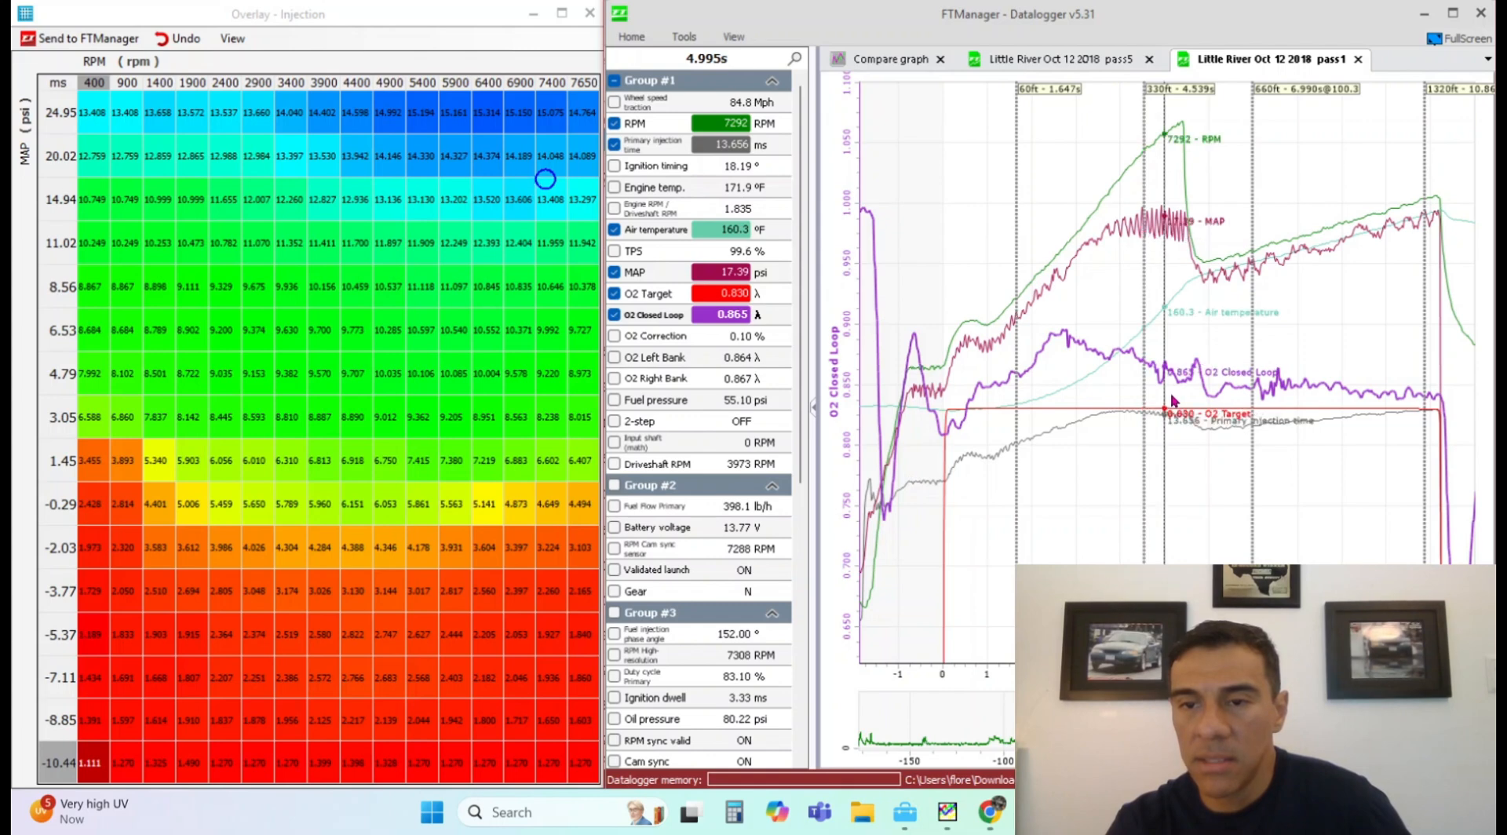
click(1173, 393)
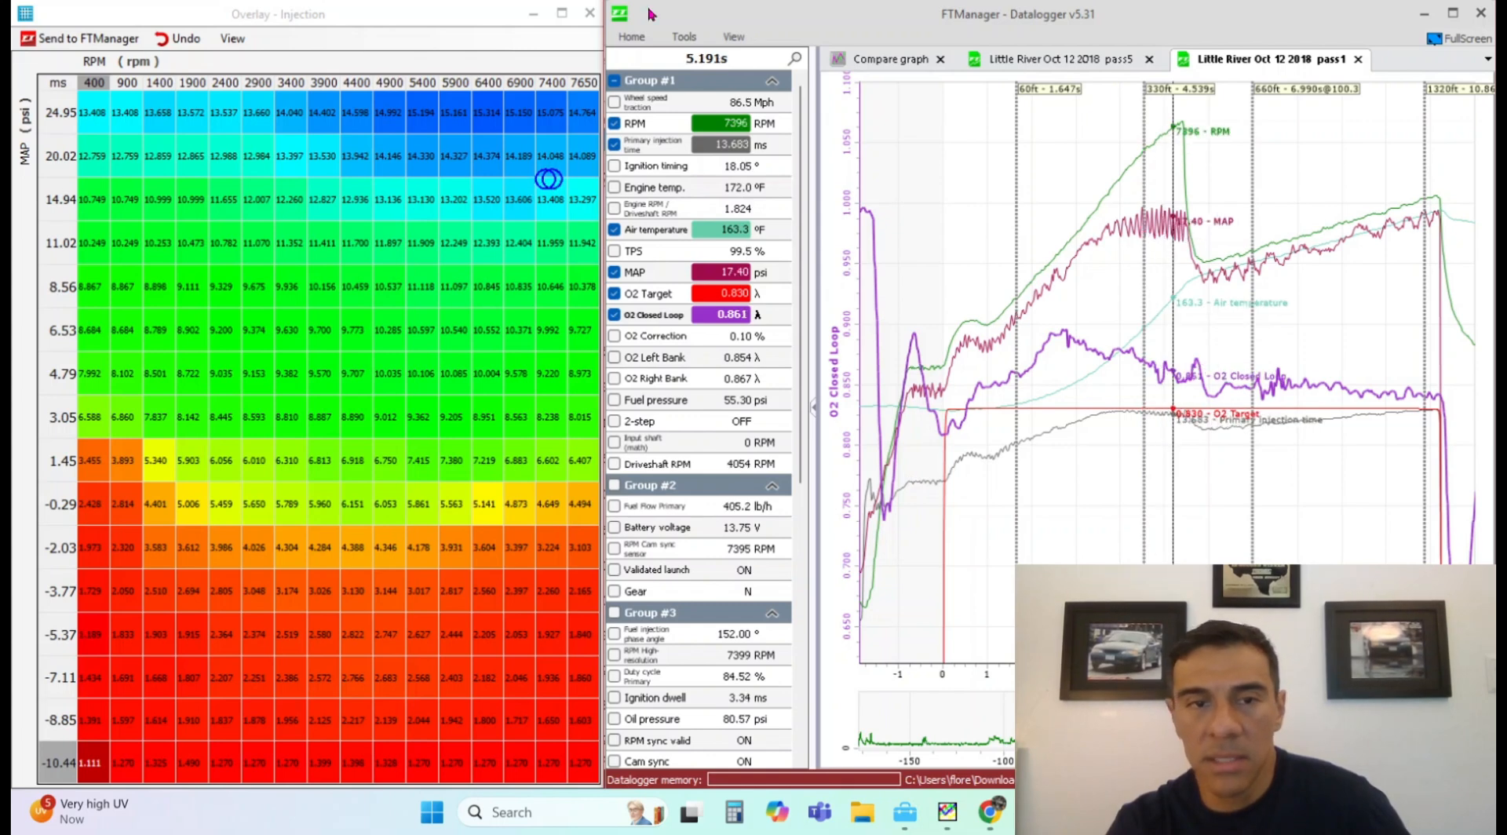
- Close the injection overlay and open the axis setup of the map's primary MAP x RPM fuel table
click(590, 15)
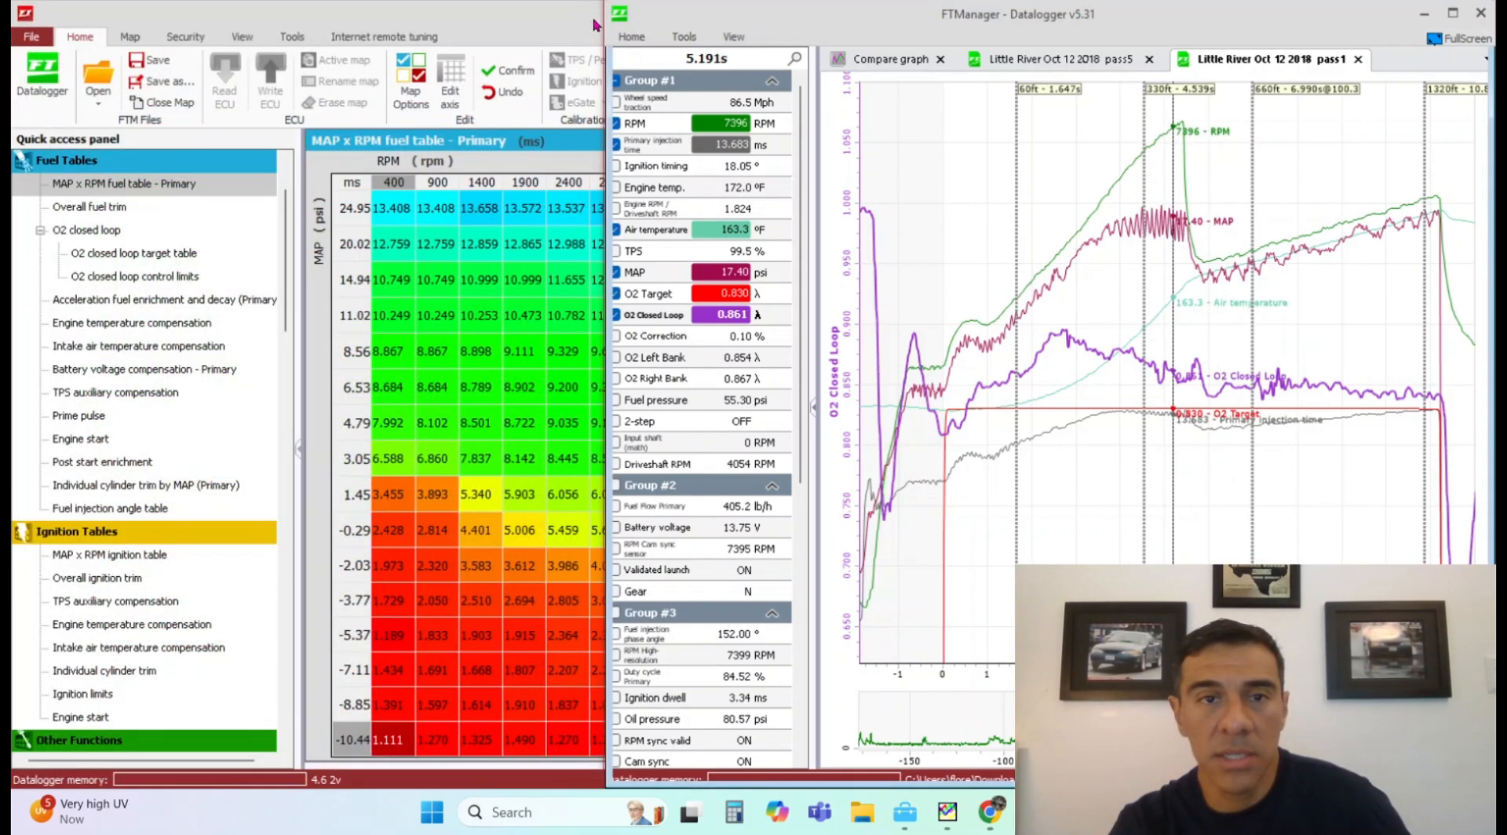
click(317, 282)
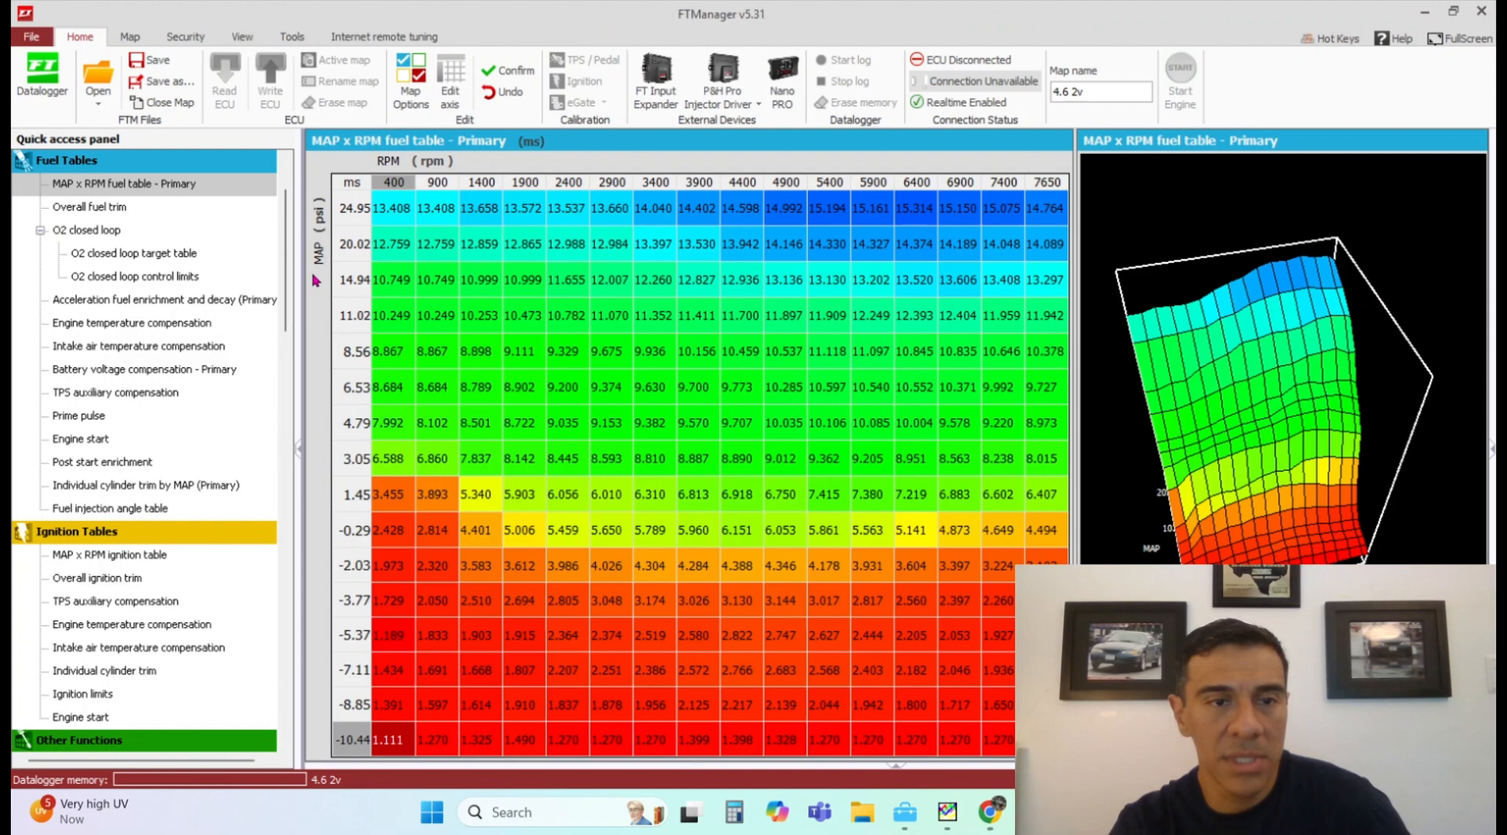
click(346, 184)
right_click(346, 184)
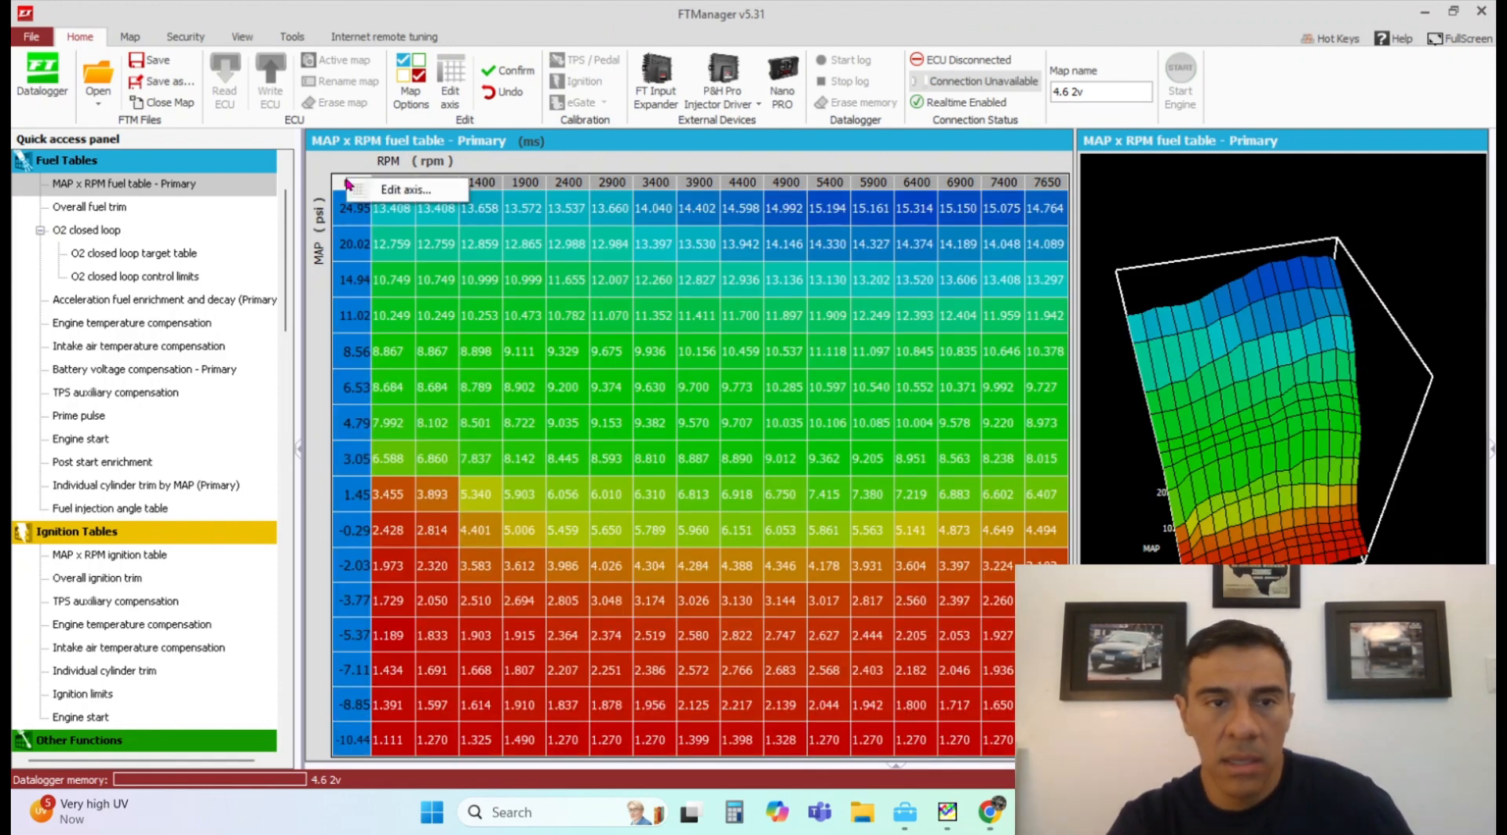
click(363, 190)
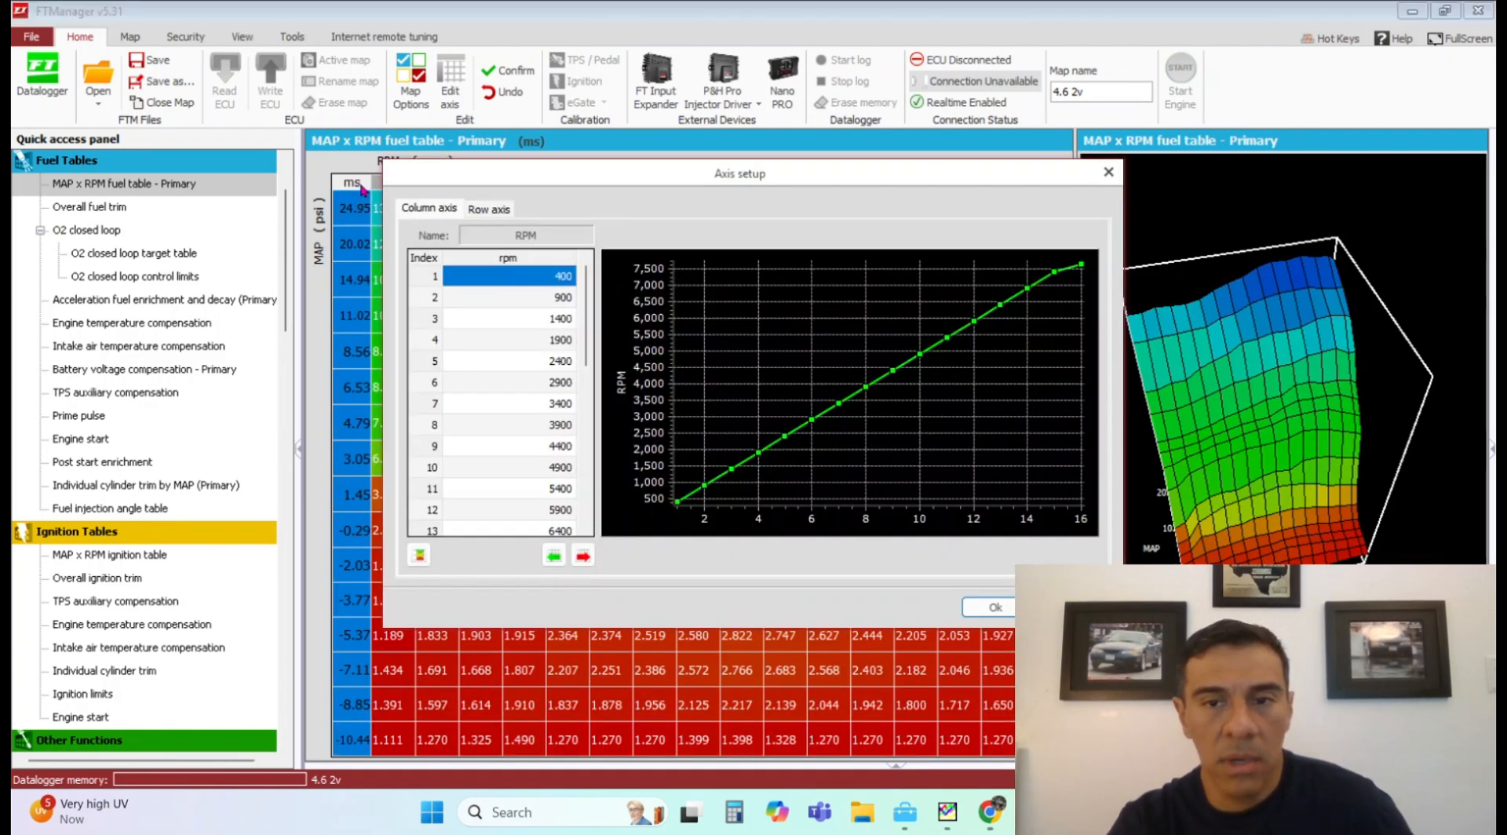
- Remove the 24.95 psi breakpoint from the fuel table's MAP row axis
click(499, 211)
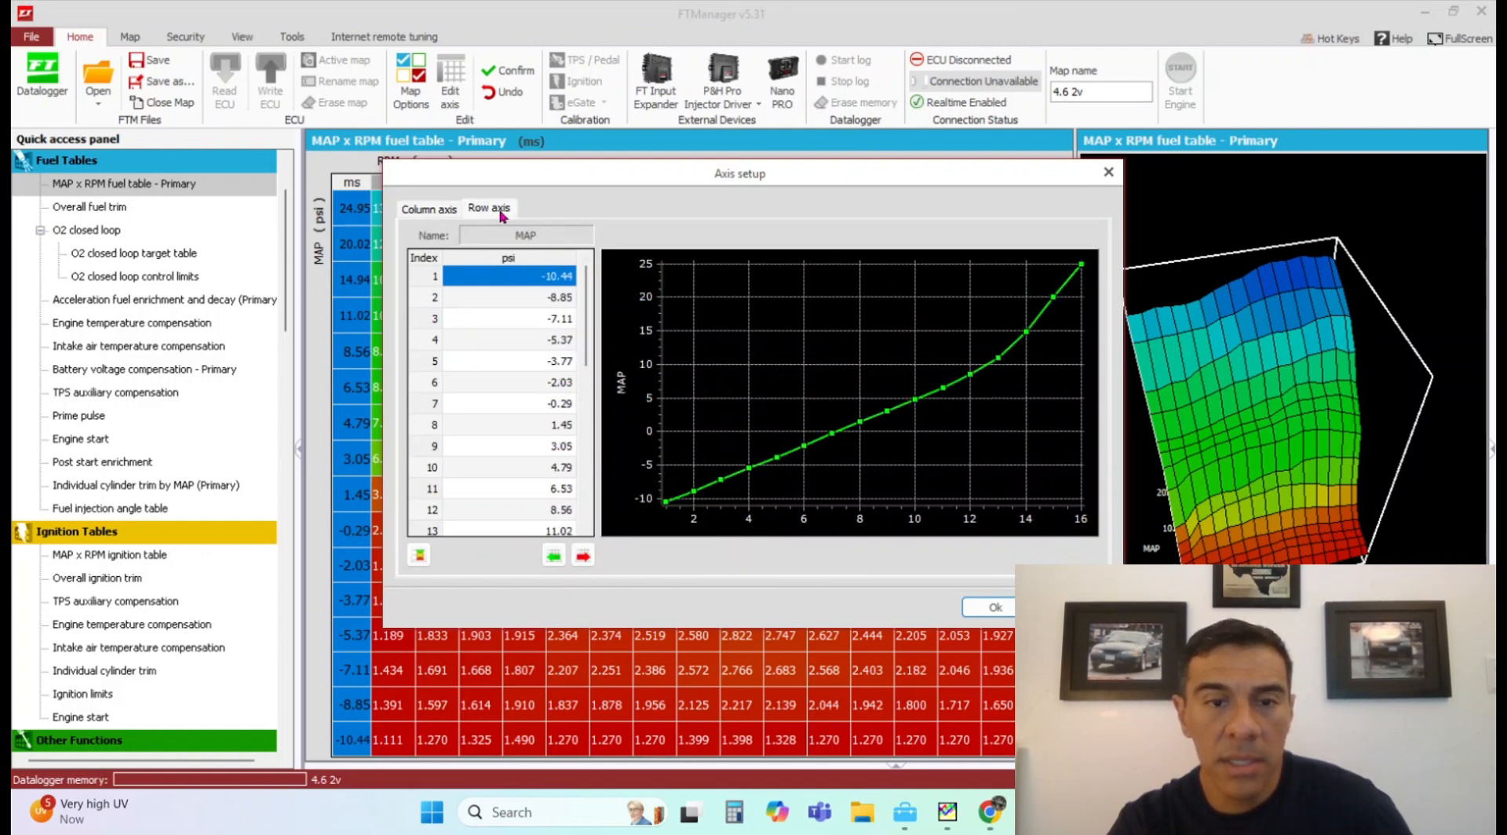
scroll(547, 369, down, 4)
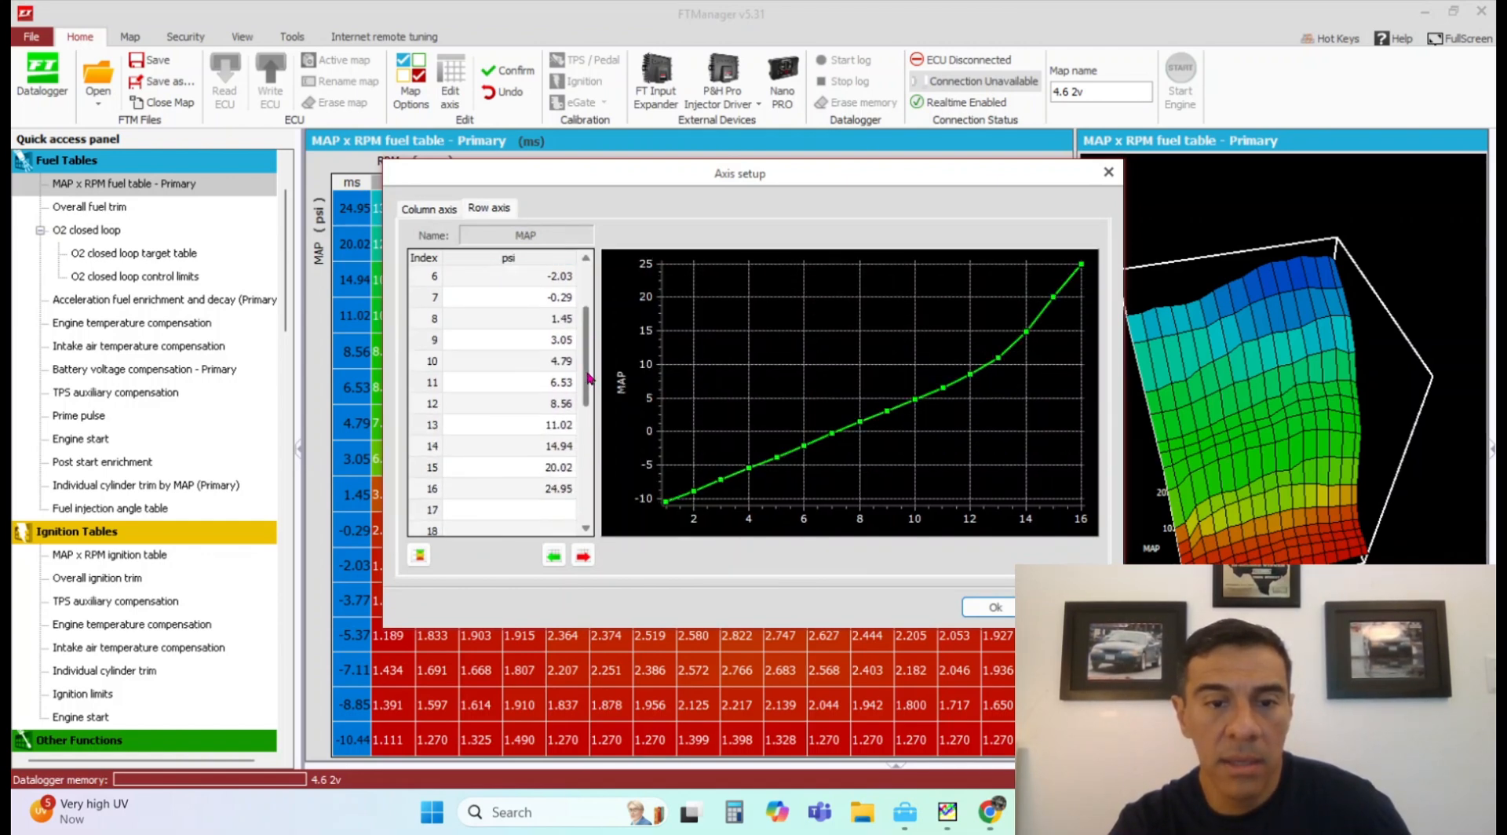
click(543, 369)
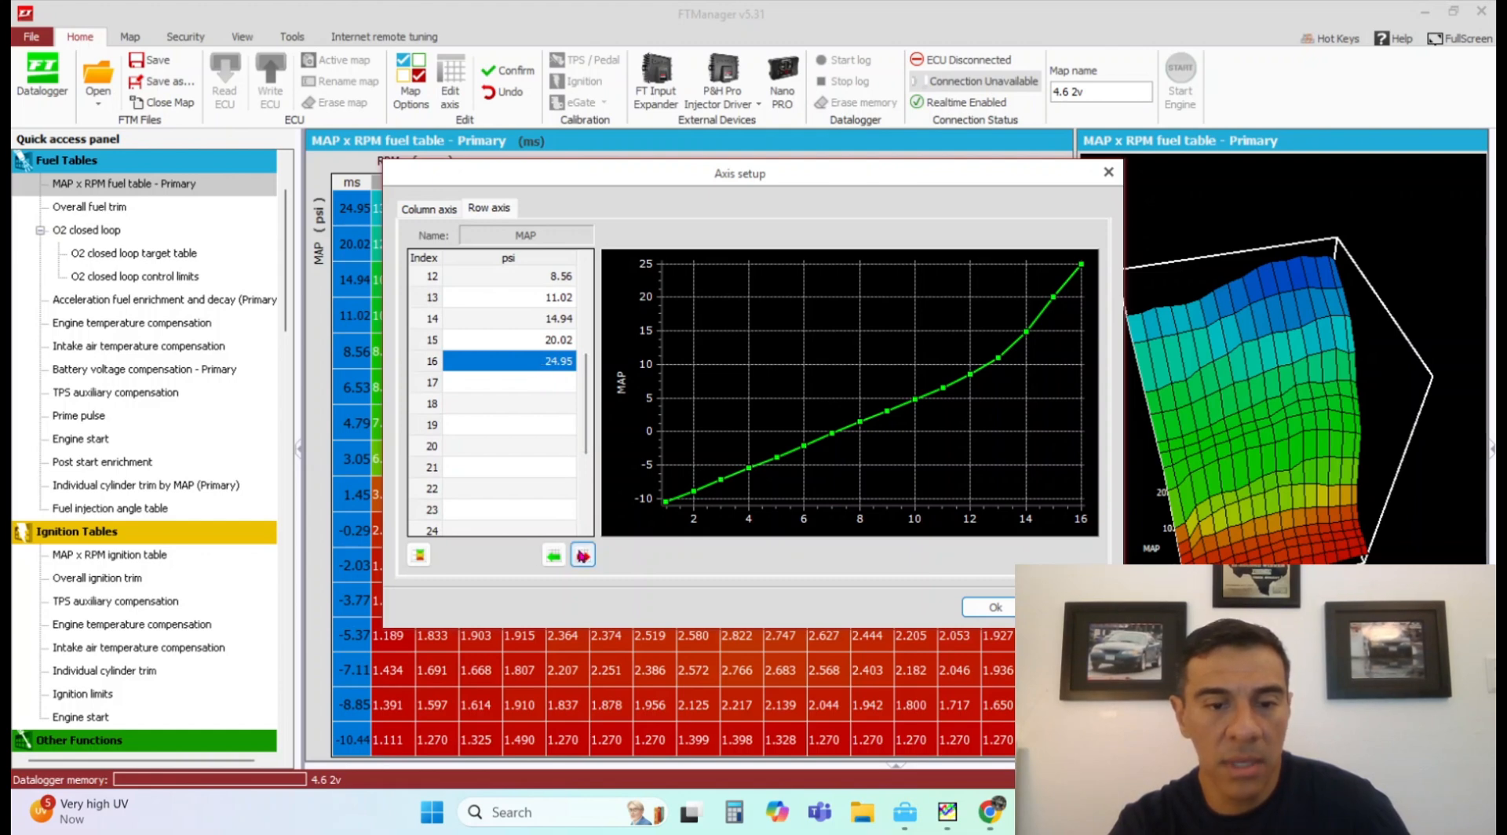
click(583, 556)
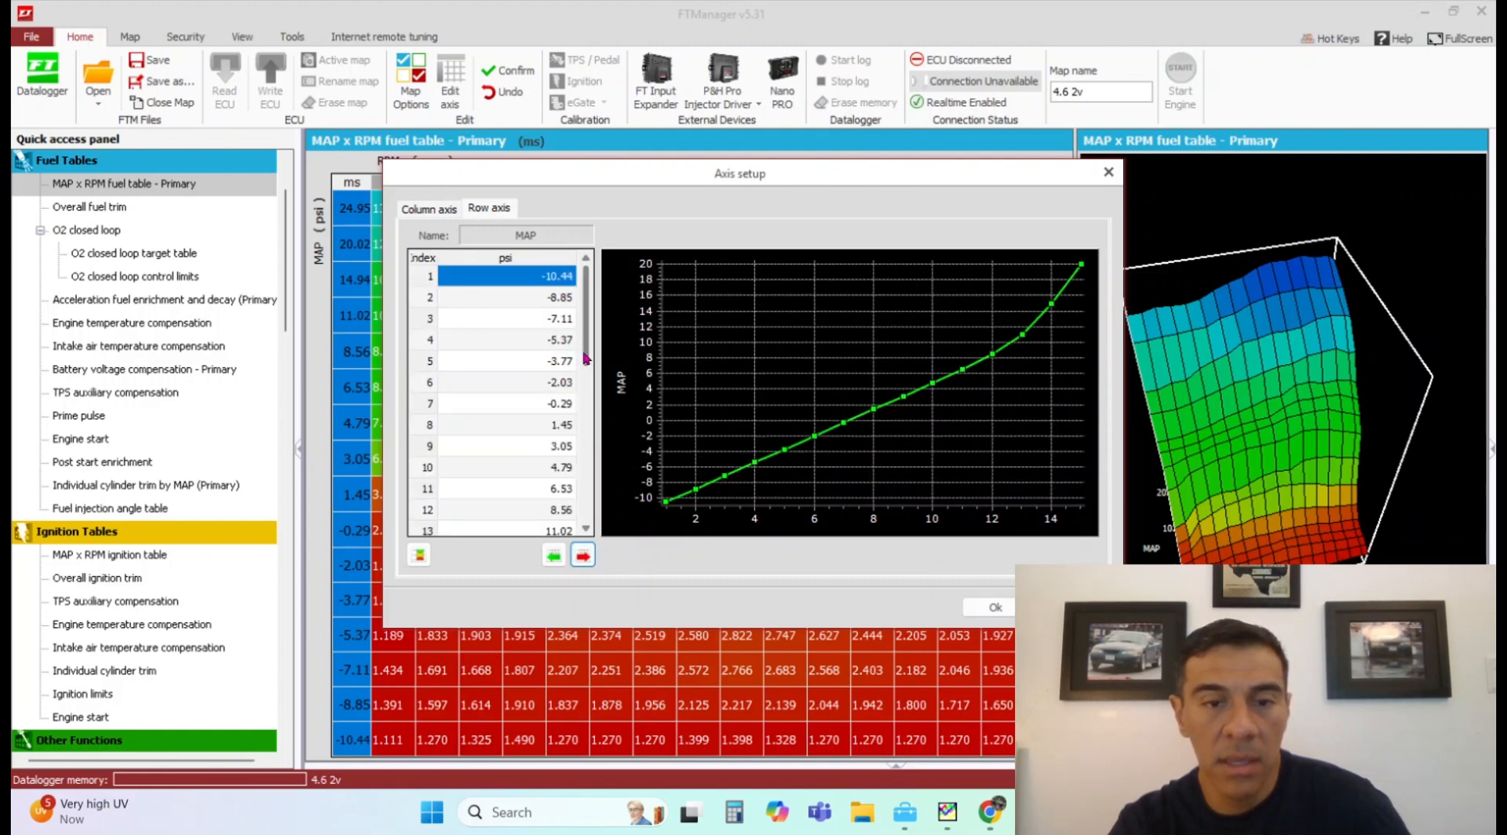
- Insert new 12 psi and 13 psi breakpoints after the 11.02 psi entry on the fuel table's MAP row axis
drag(587, 363, 590, 450)
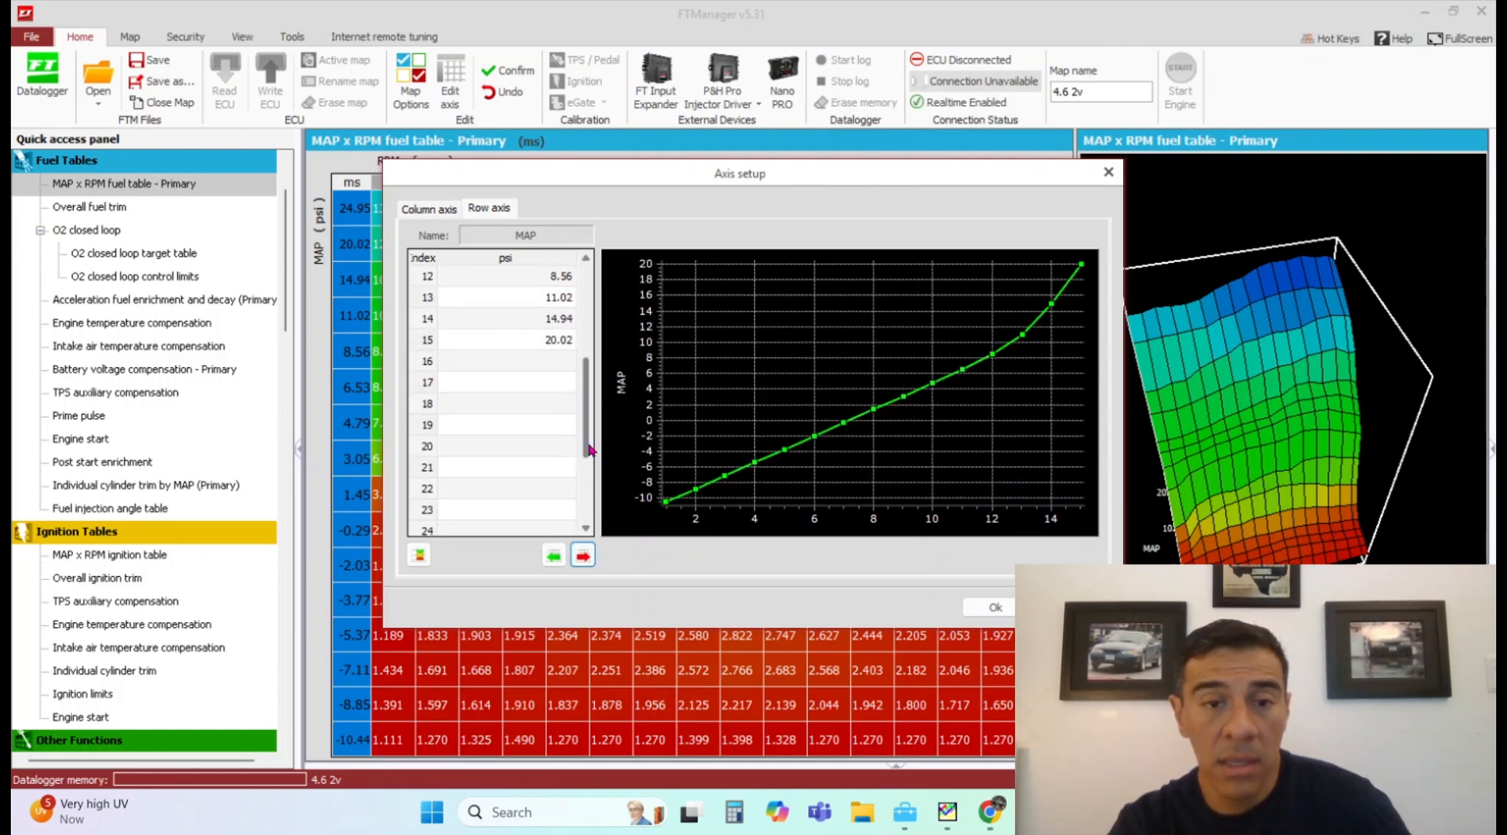
click(530, 320)
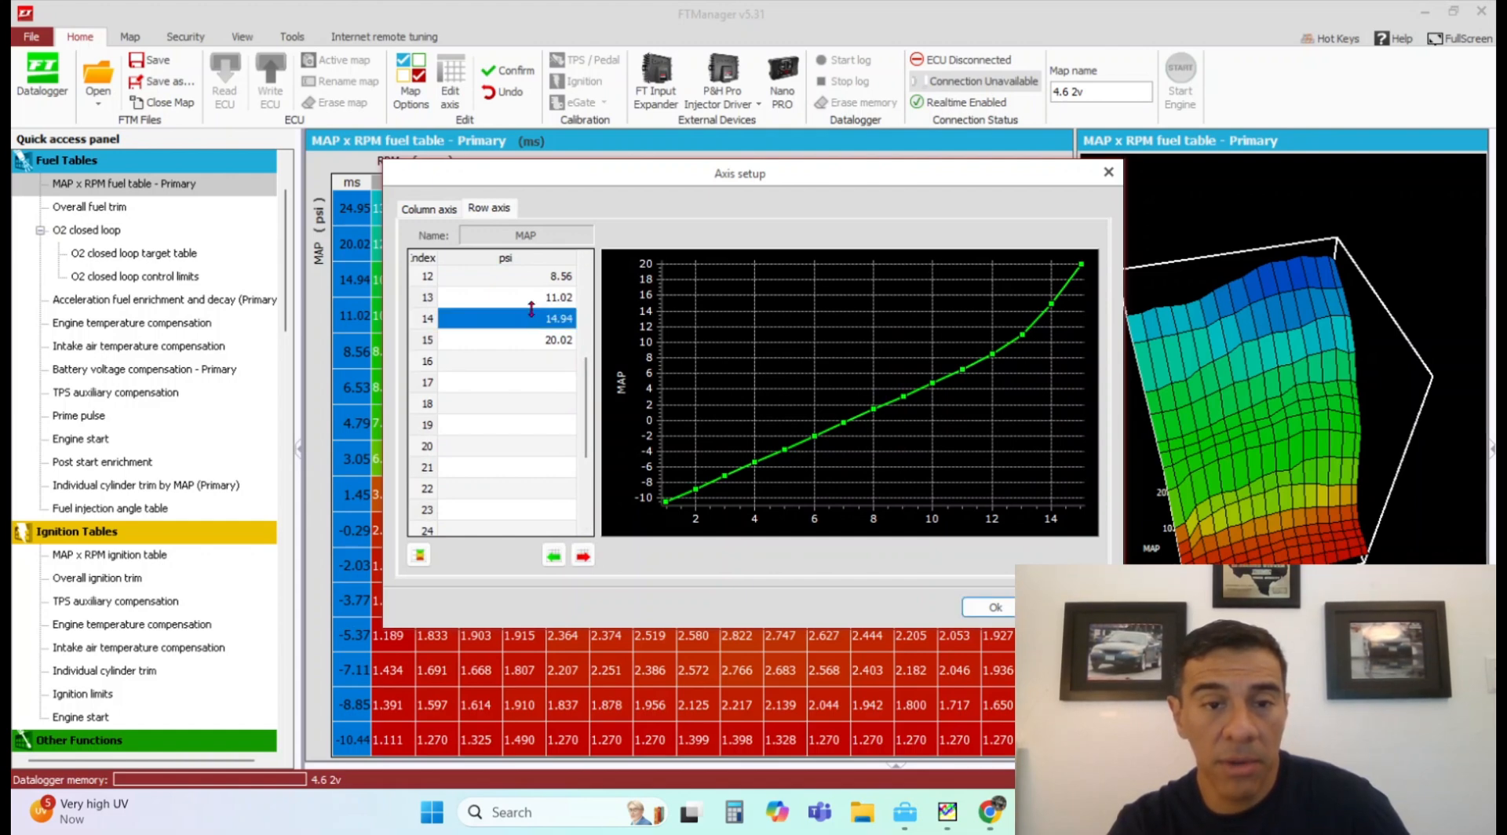
click(537, 300)
click(550, 552)
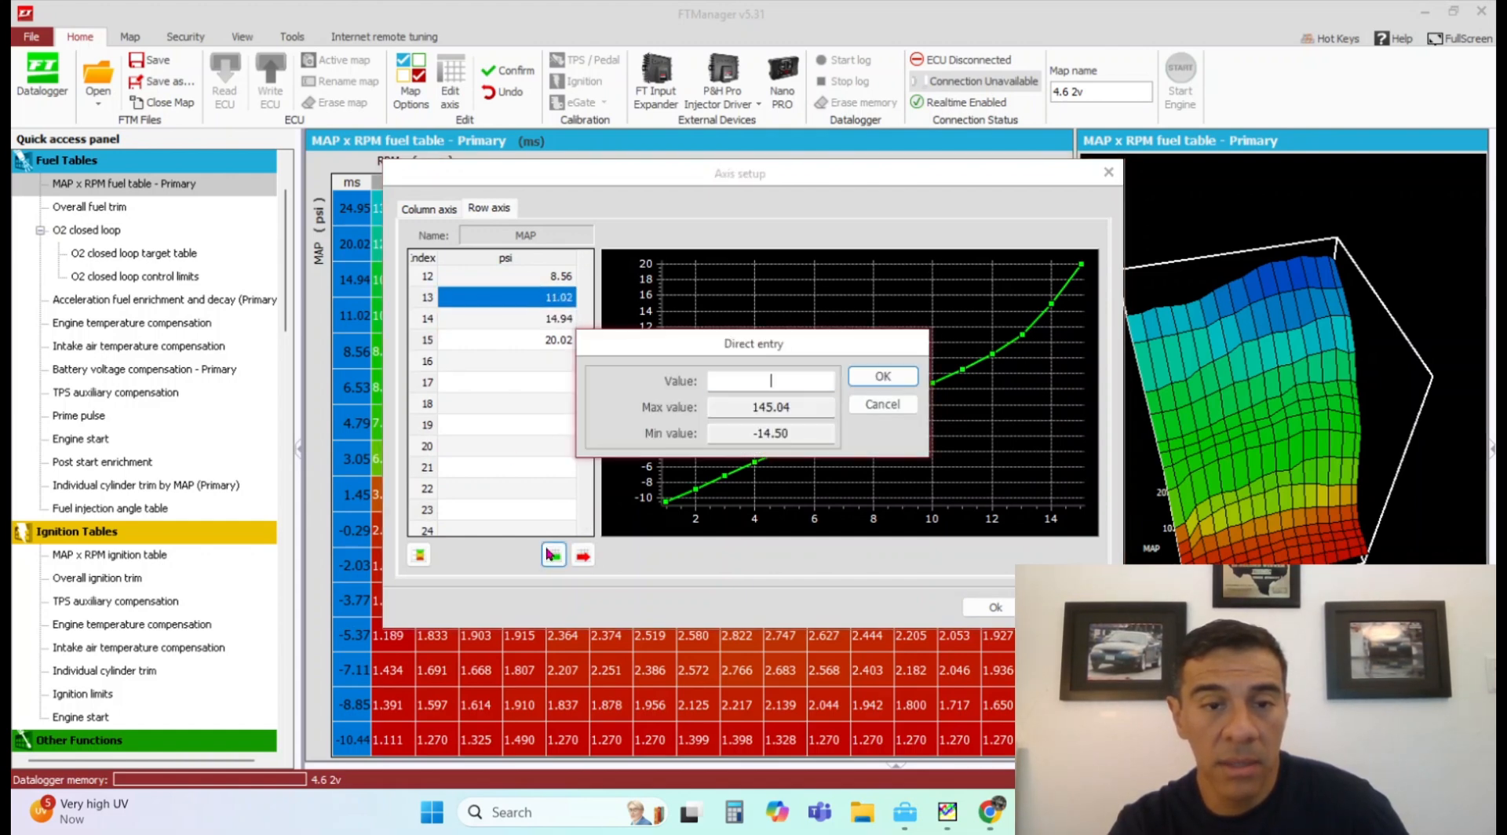
text(12)
key(Return)
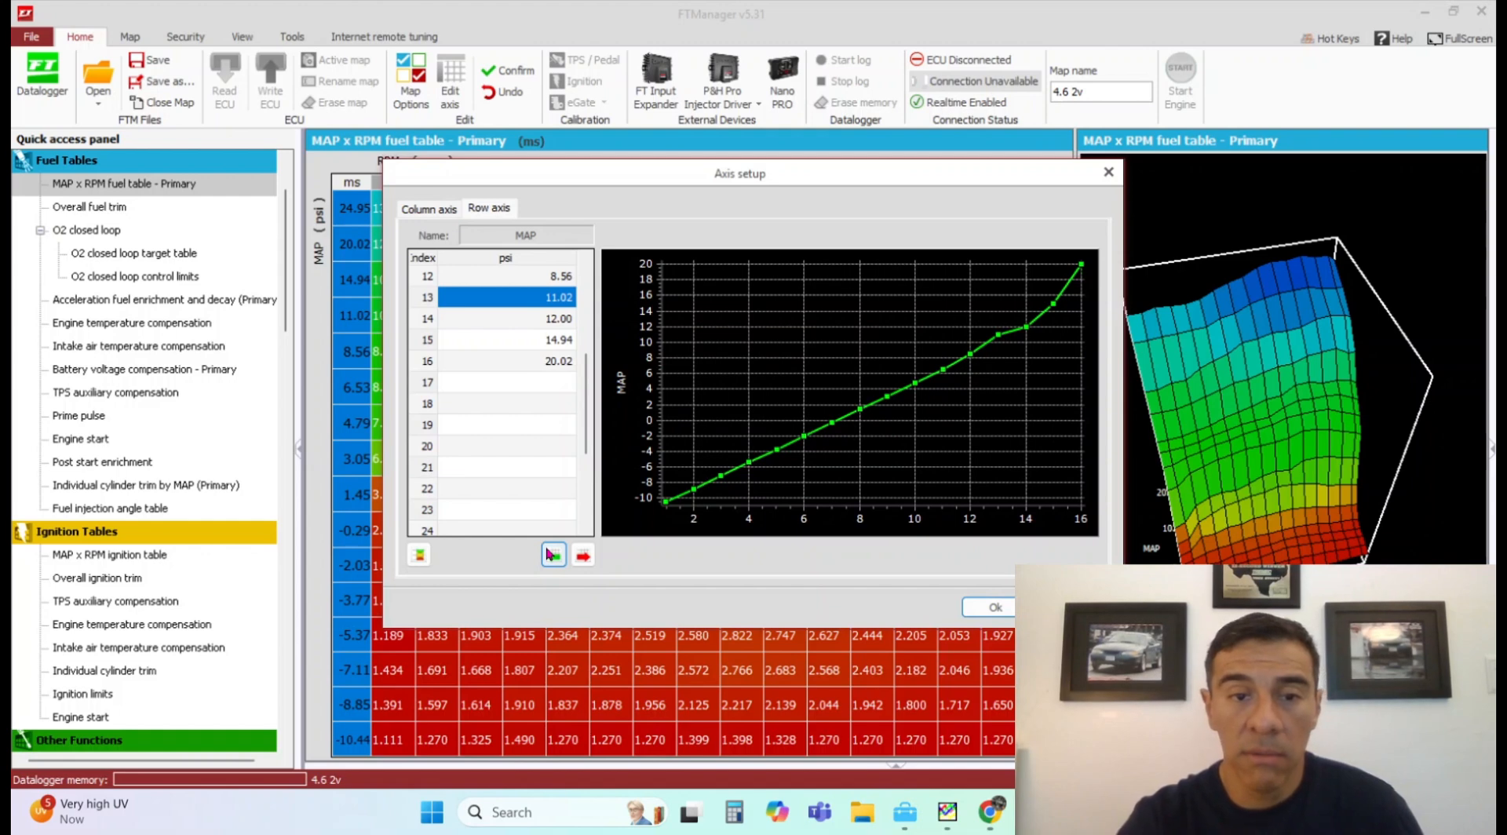
click(544, 549)
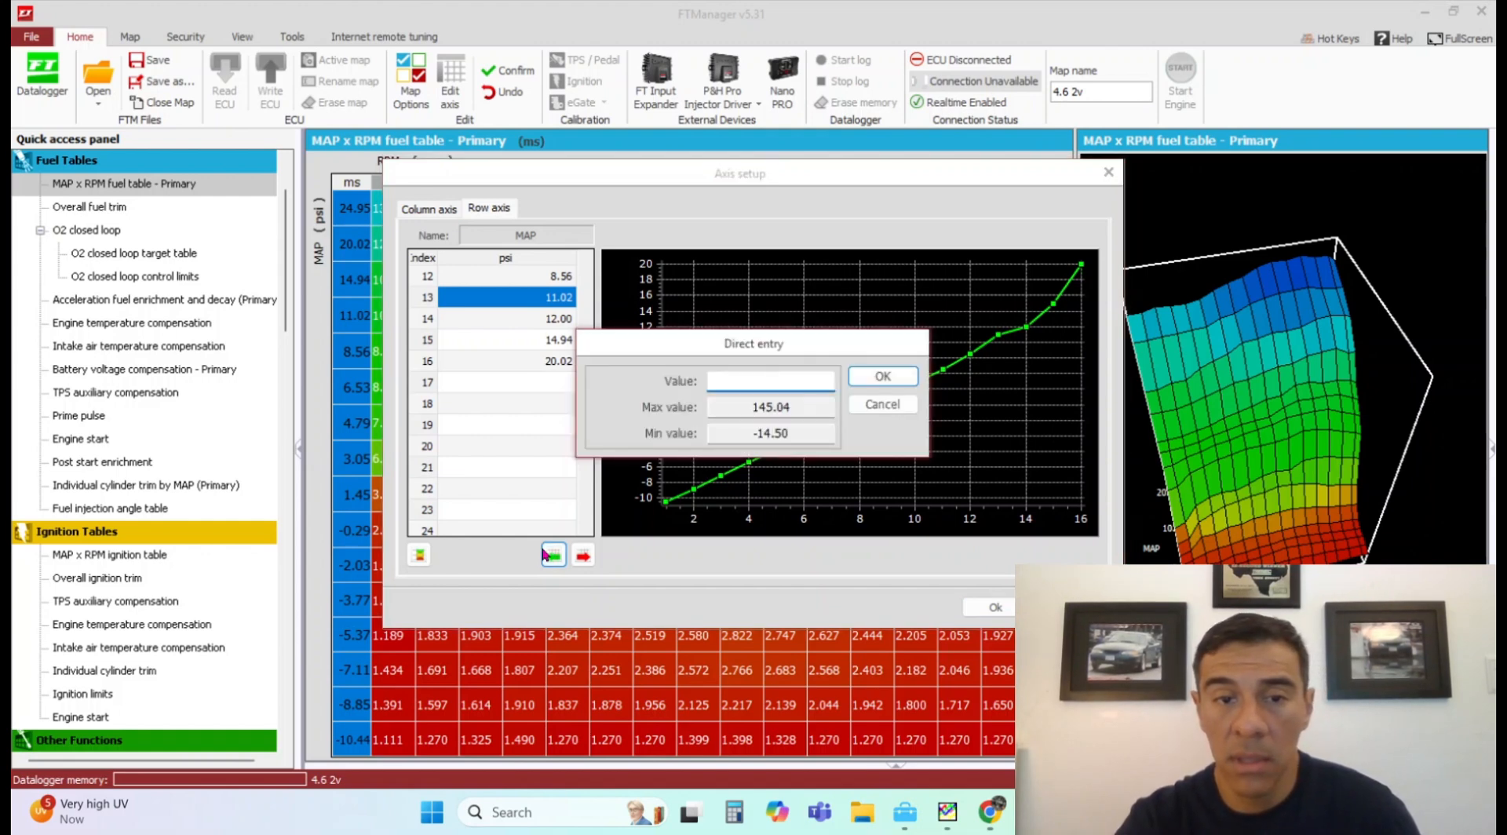
text(13)
key(Return)
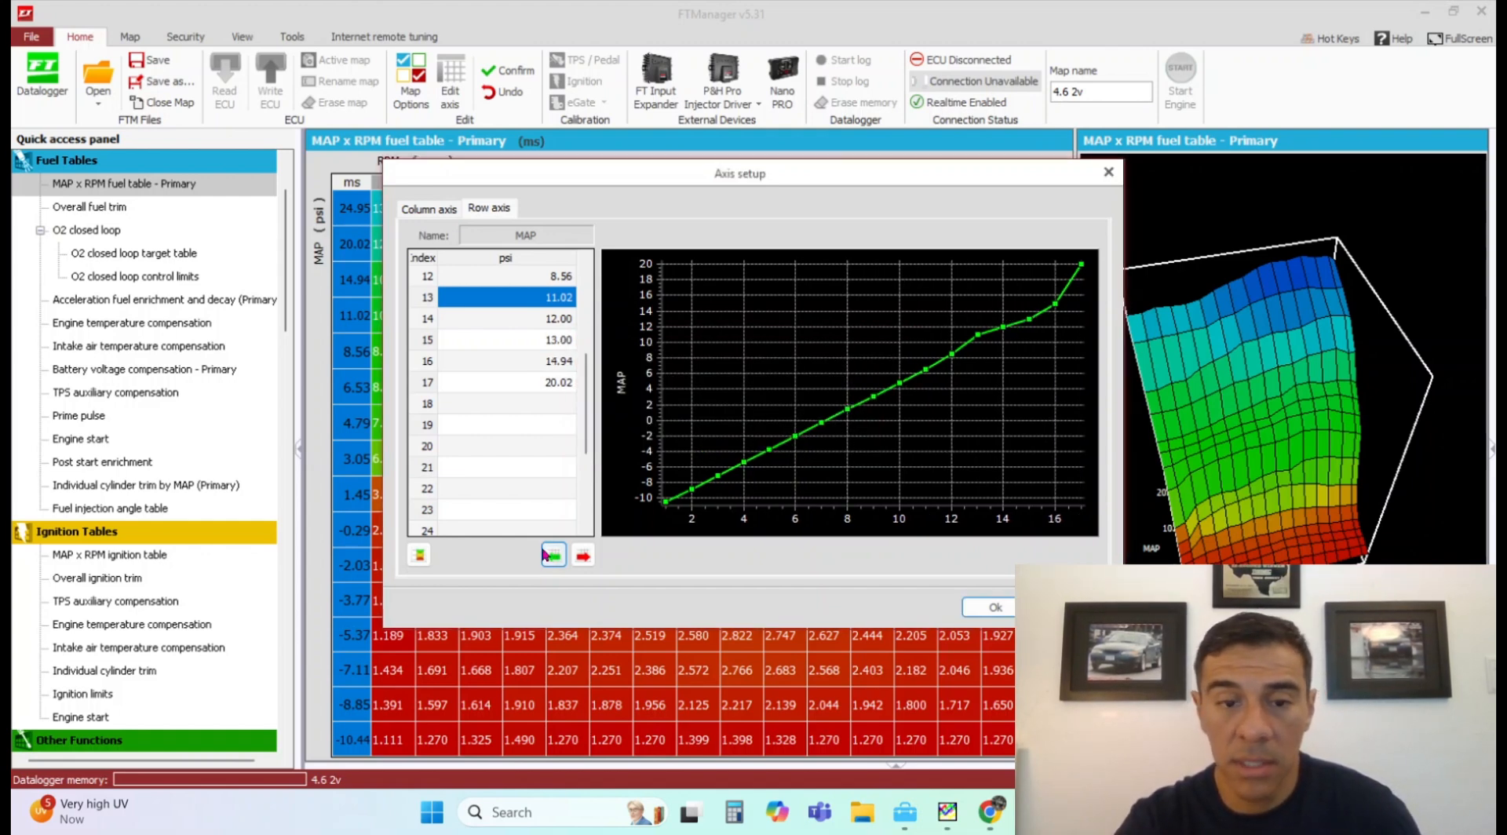
- Insert three more MAP row axis breakpoints at 15, 16 and 17 psi
click(548, 554)
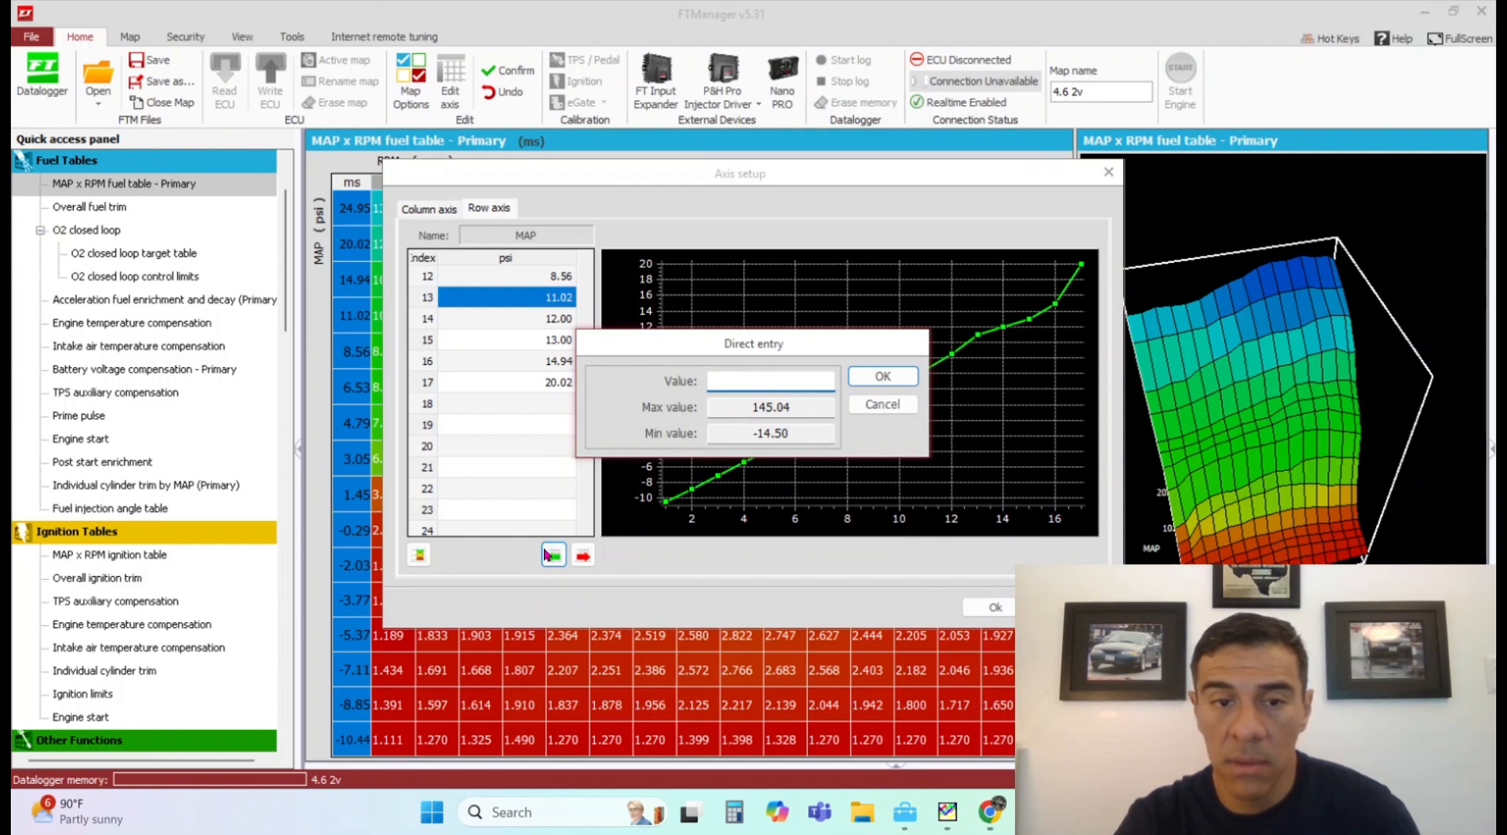
text(15)
key(Return)
click(547, 554)
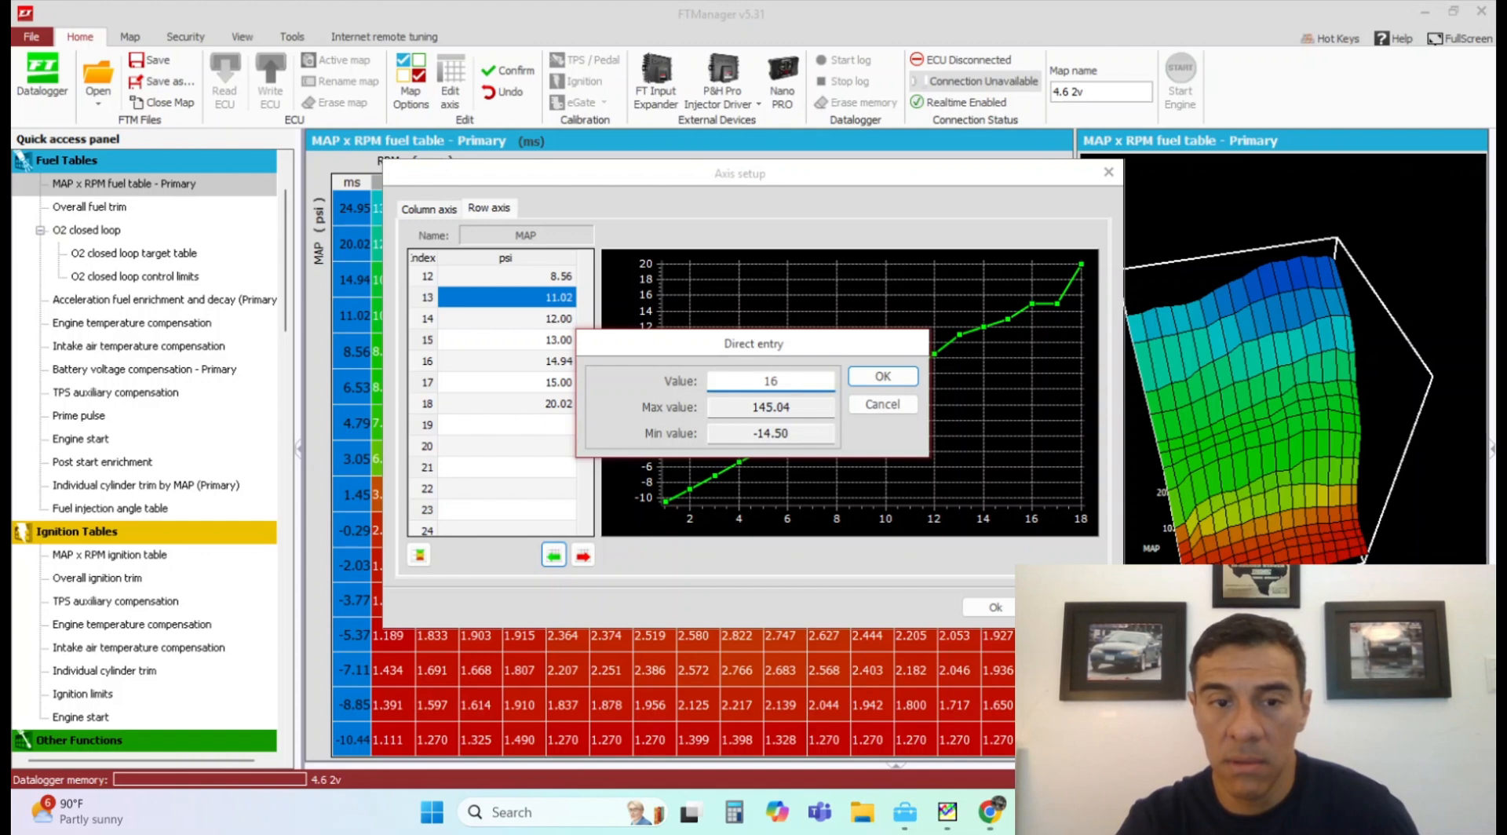
key(Return)
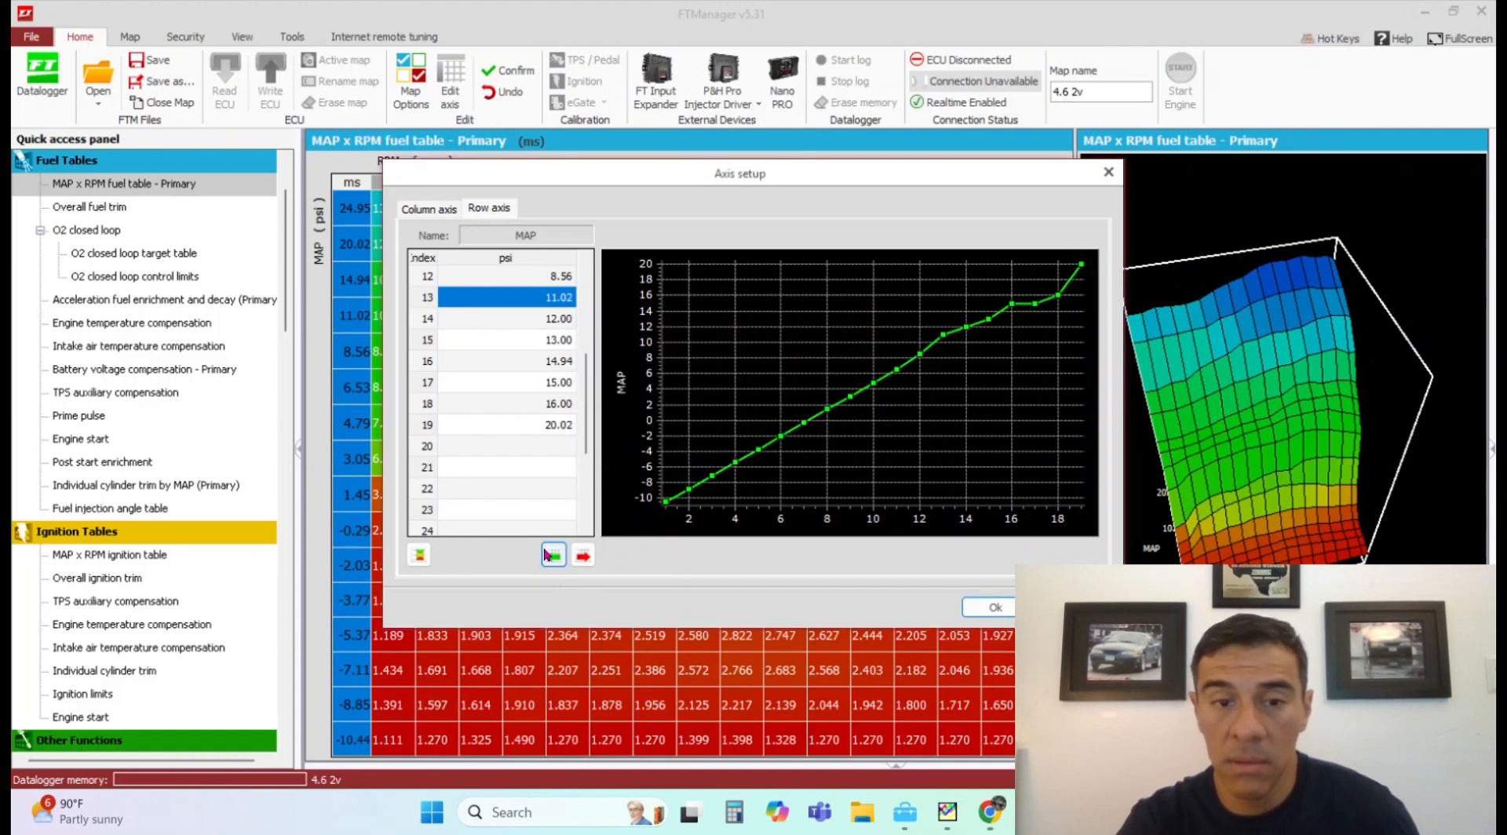
click(543, 548)
text(17)
key(Return)
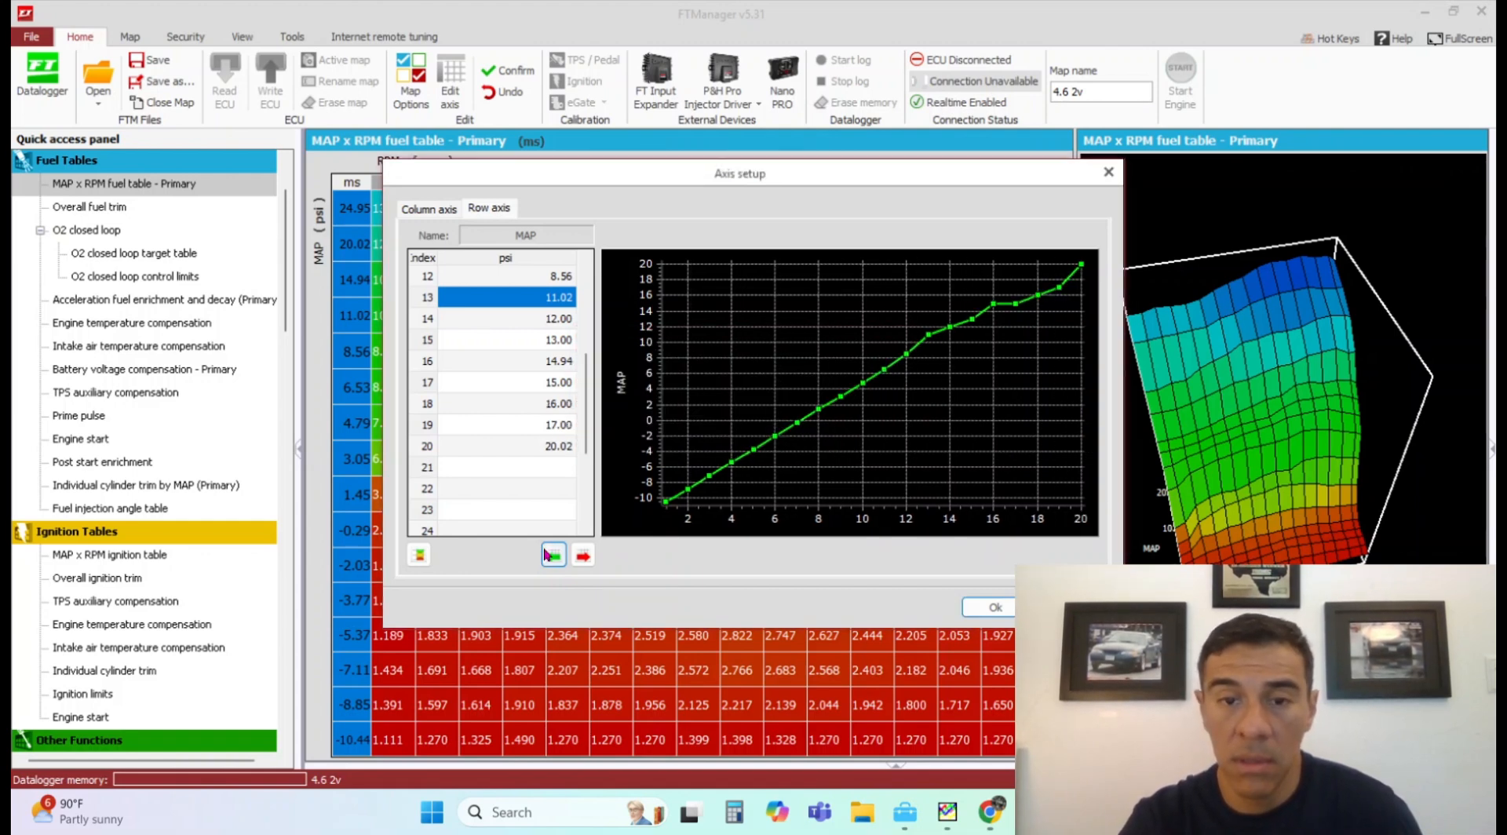
- Change the 14.94 psi breakpoint on the MAP row axis to 14 psi
click(571, 362)
text(14)
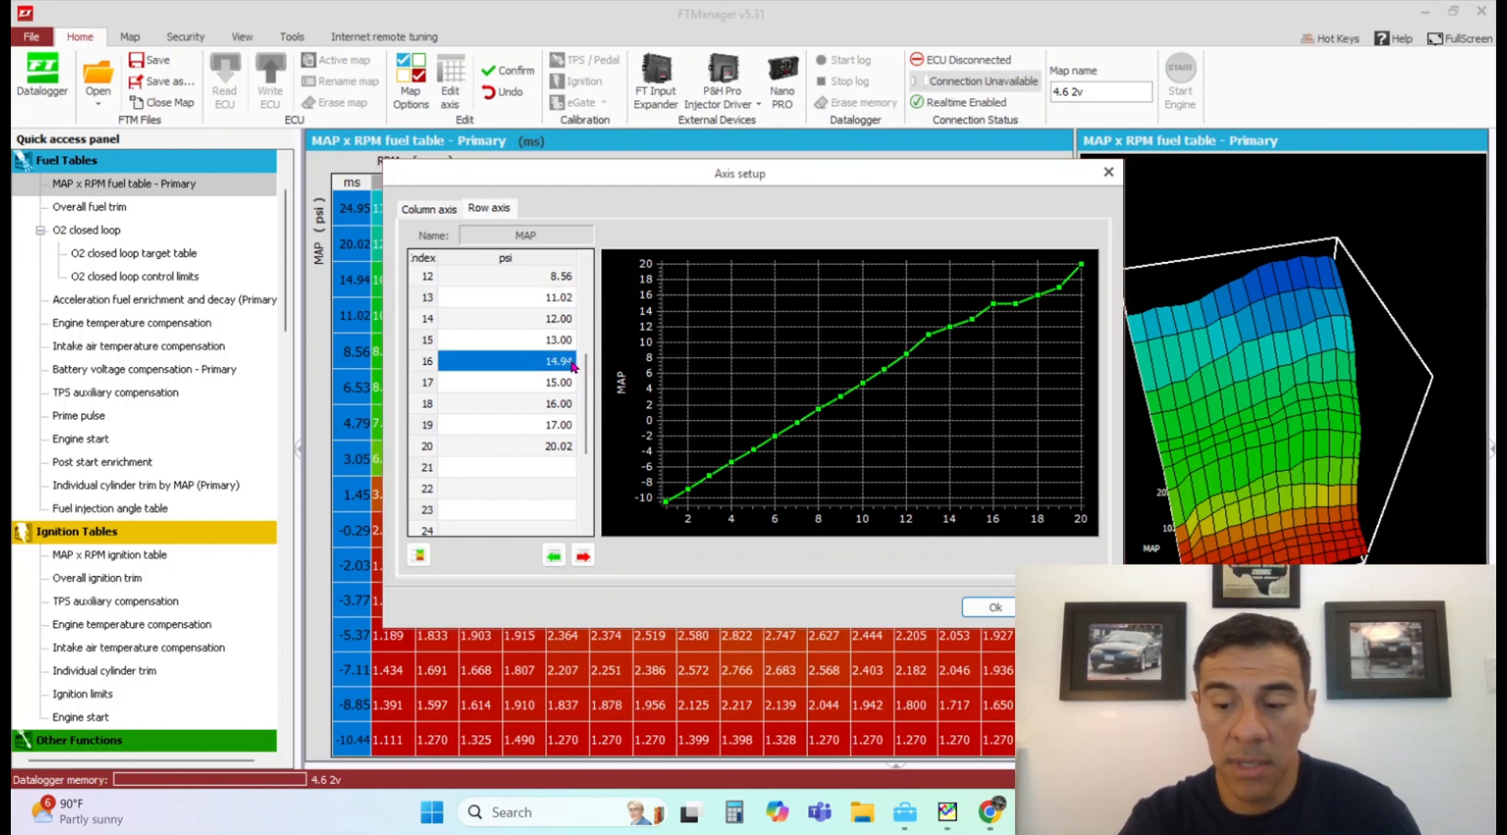
key(Return)
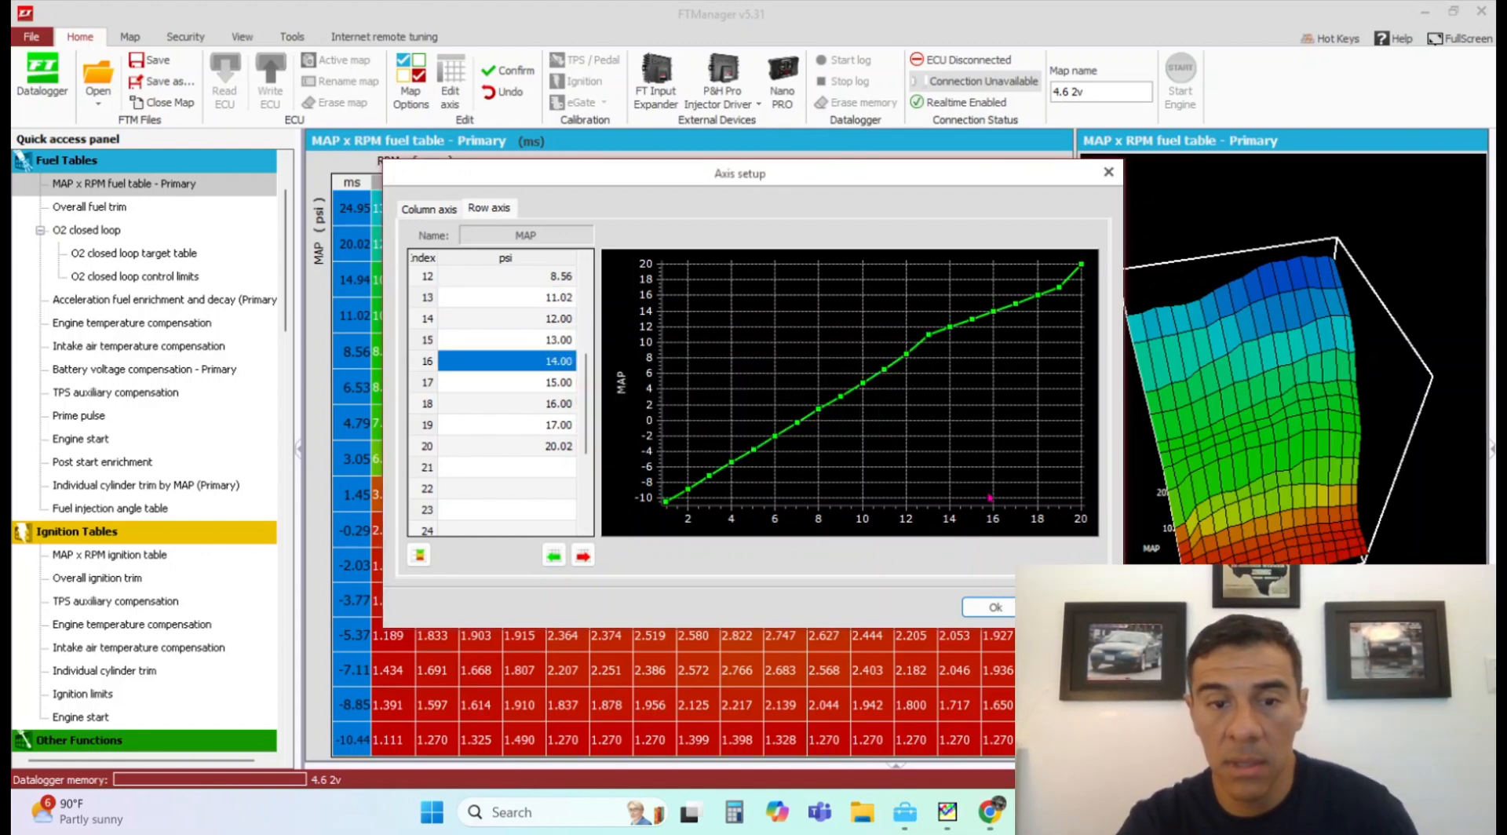
- Set the highest MAP breakpoint to 18 psi and apply the axis setup to the fuel table
click(567, 450)
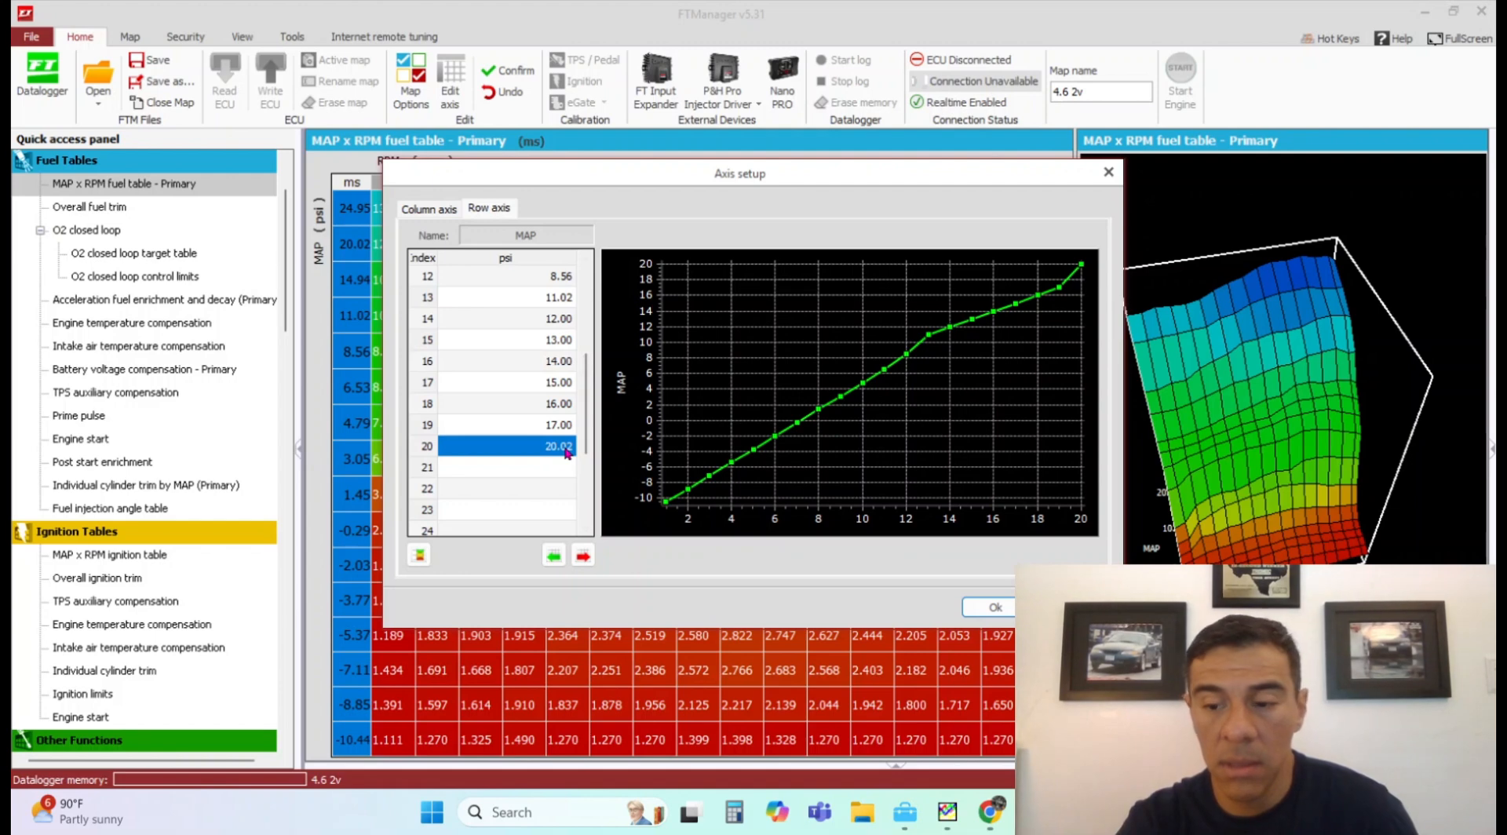
text(19)
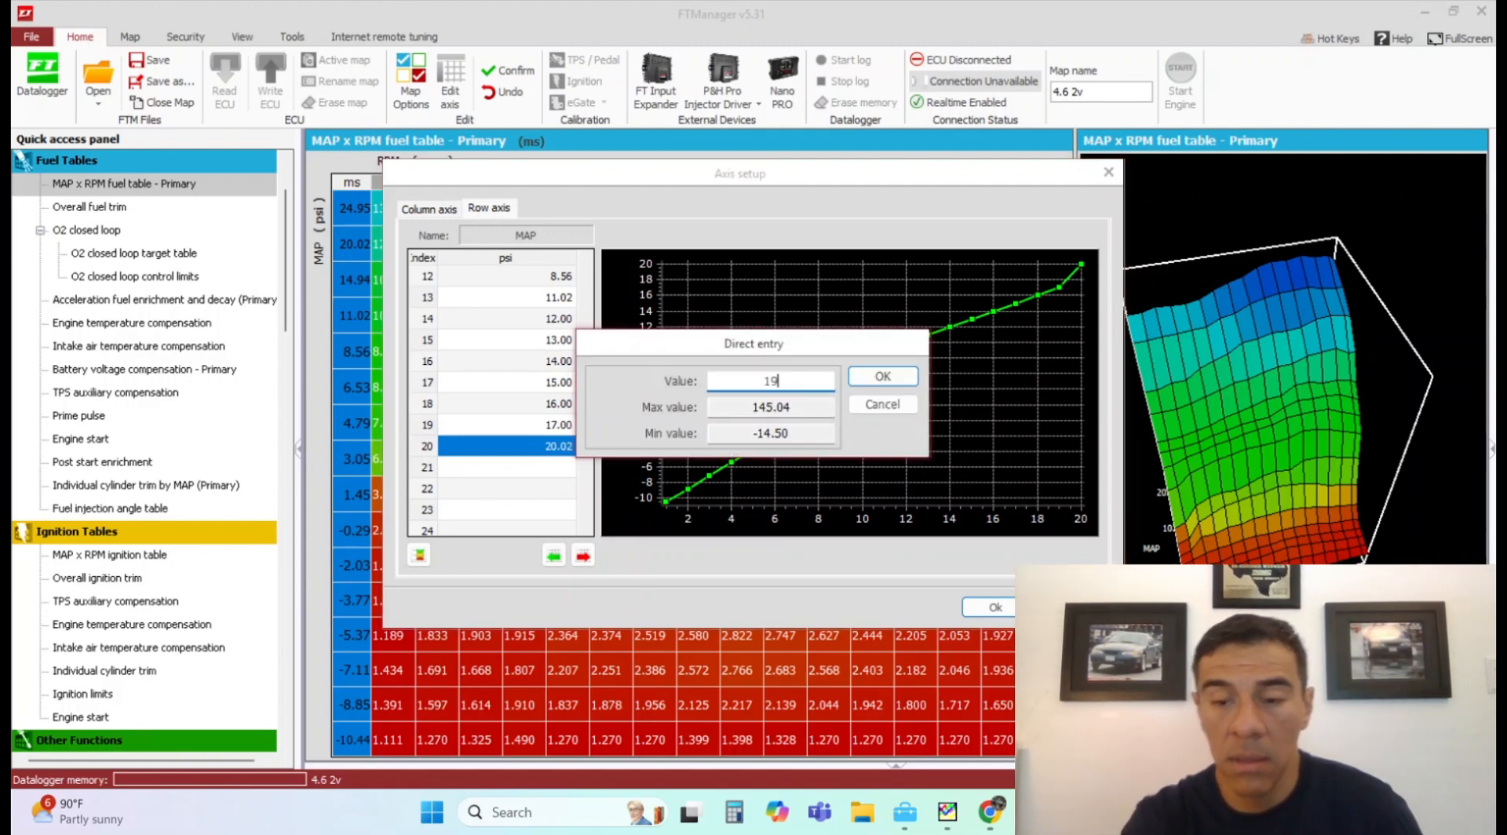
key(BackSpace)
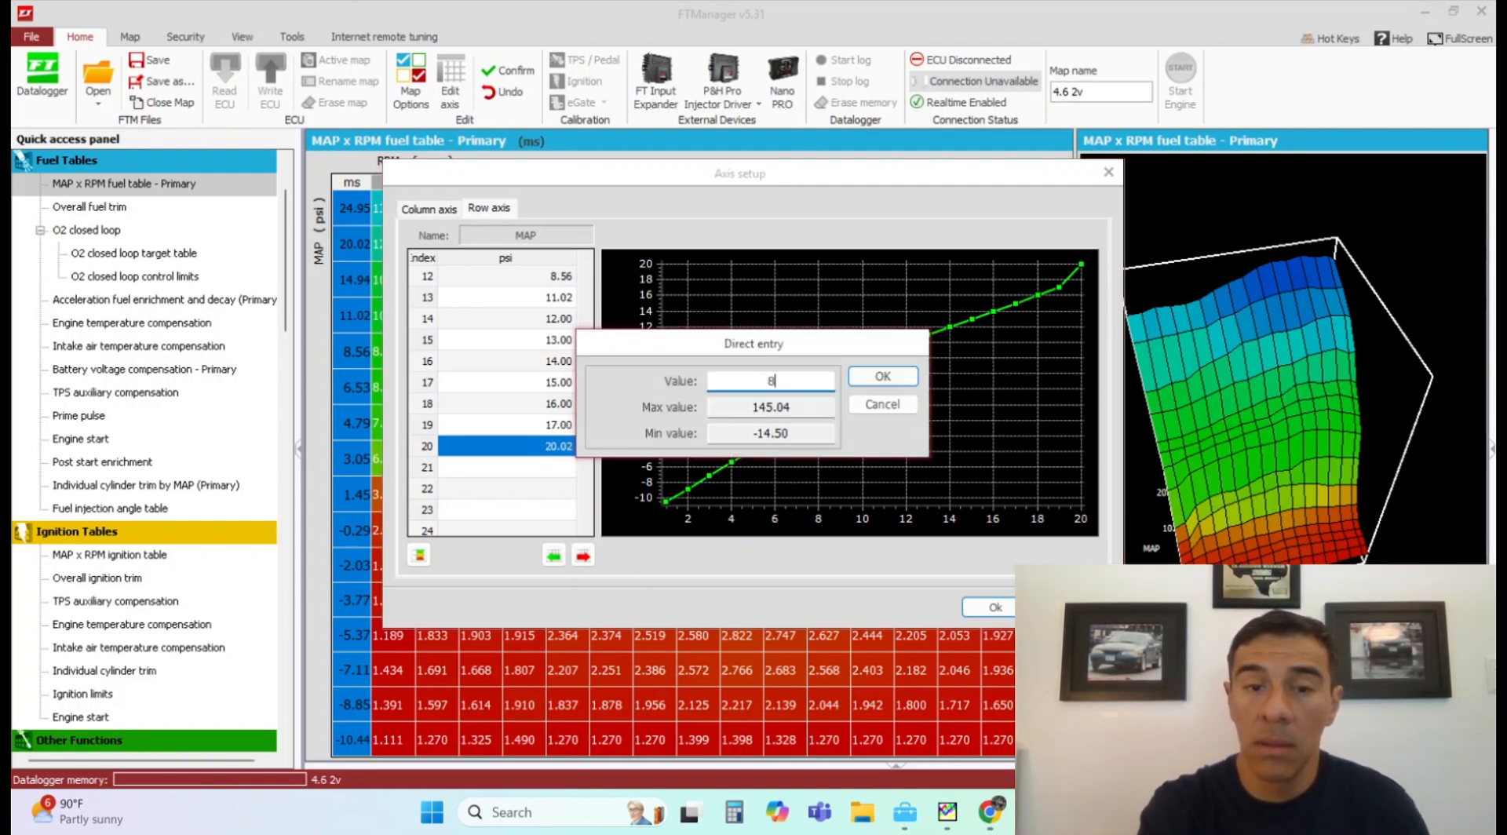
key(Return)
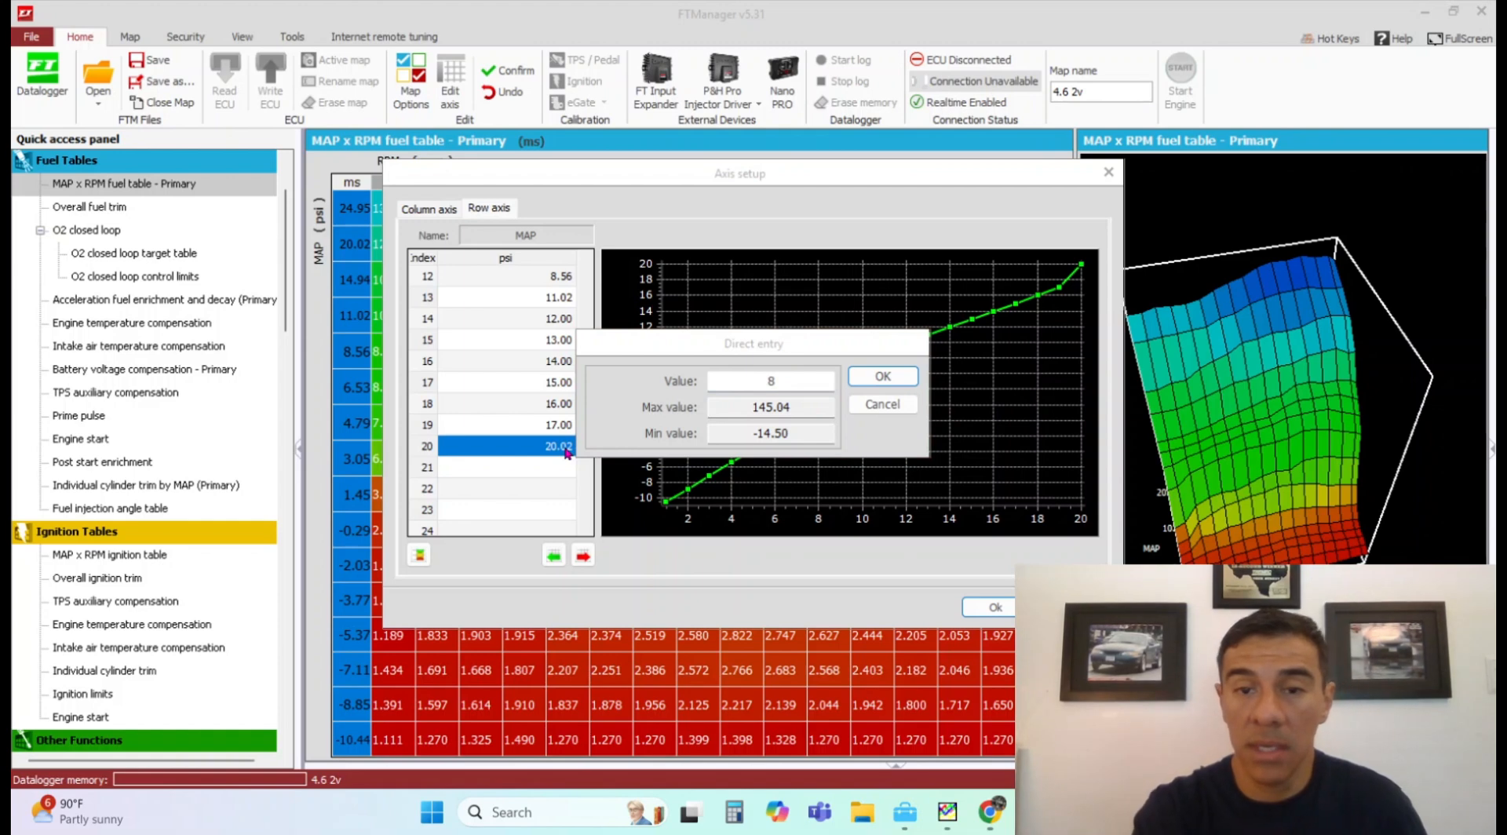
click(753, 382)
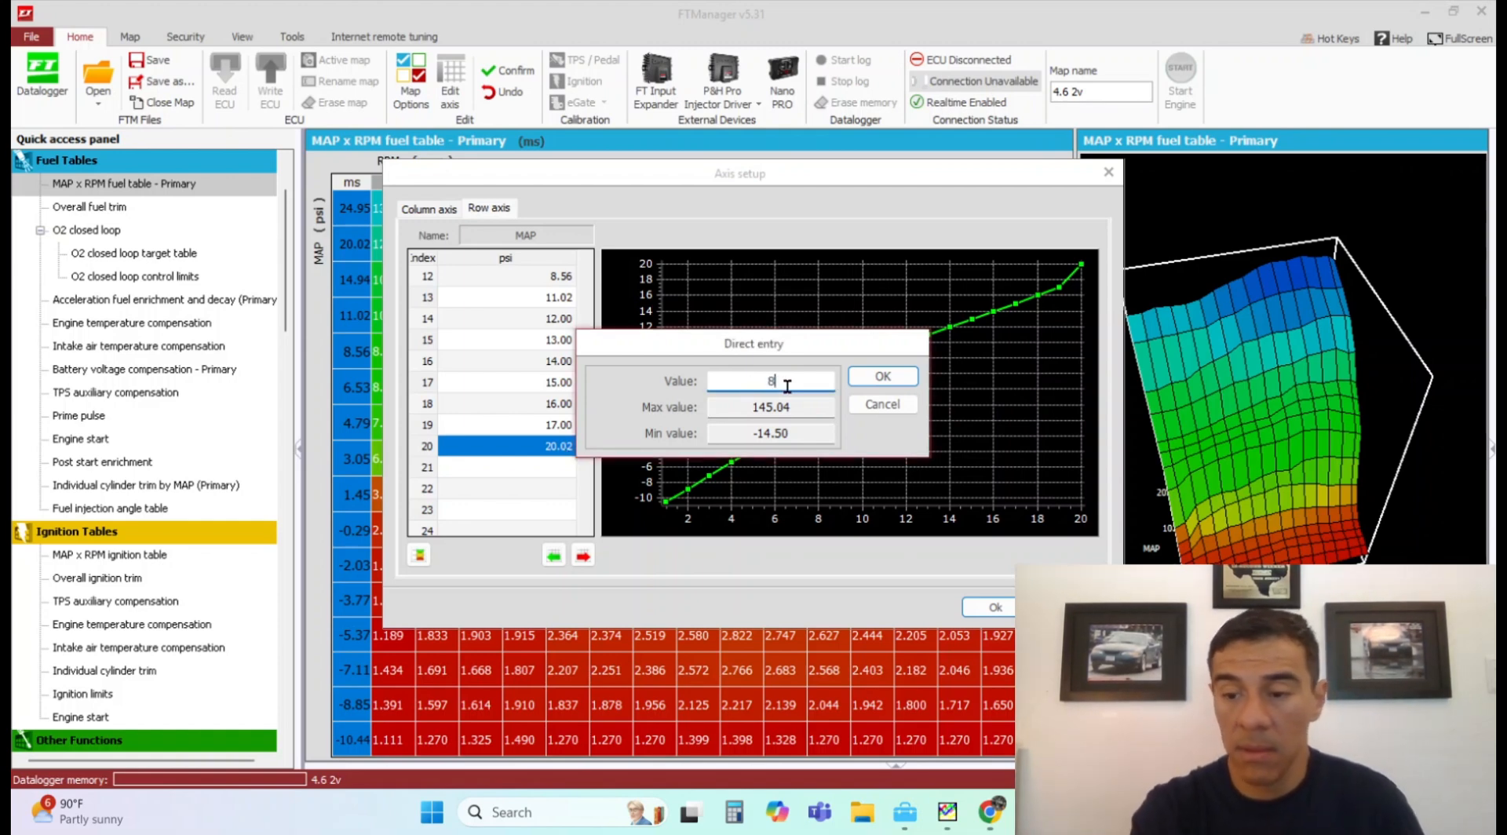
text(18)
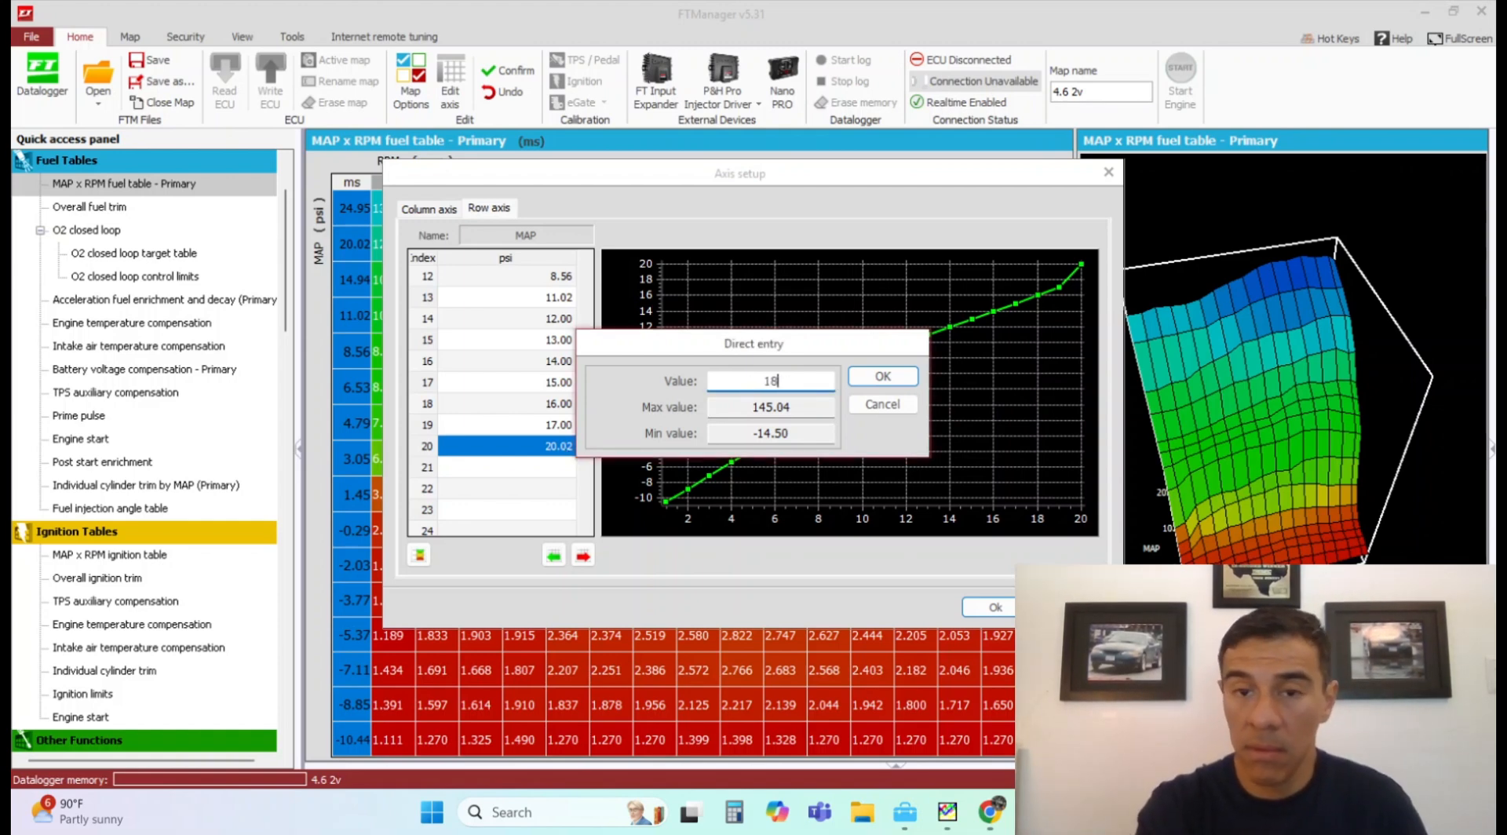
click(902, 383)
click(985, 610)
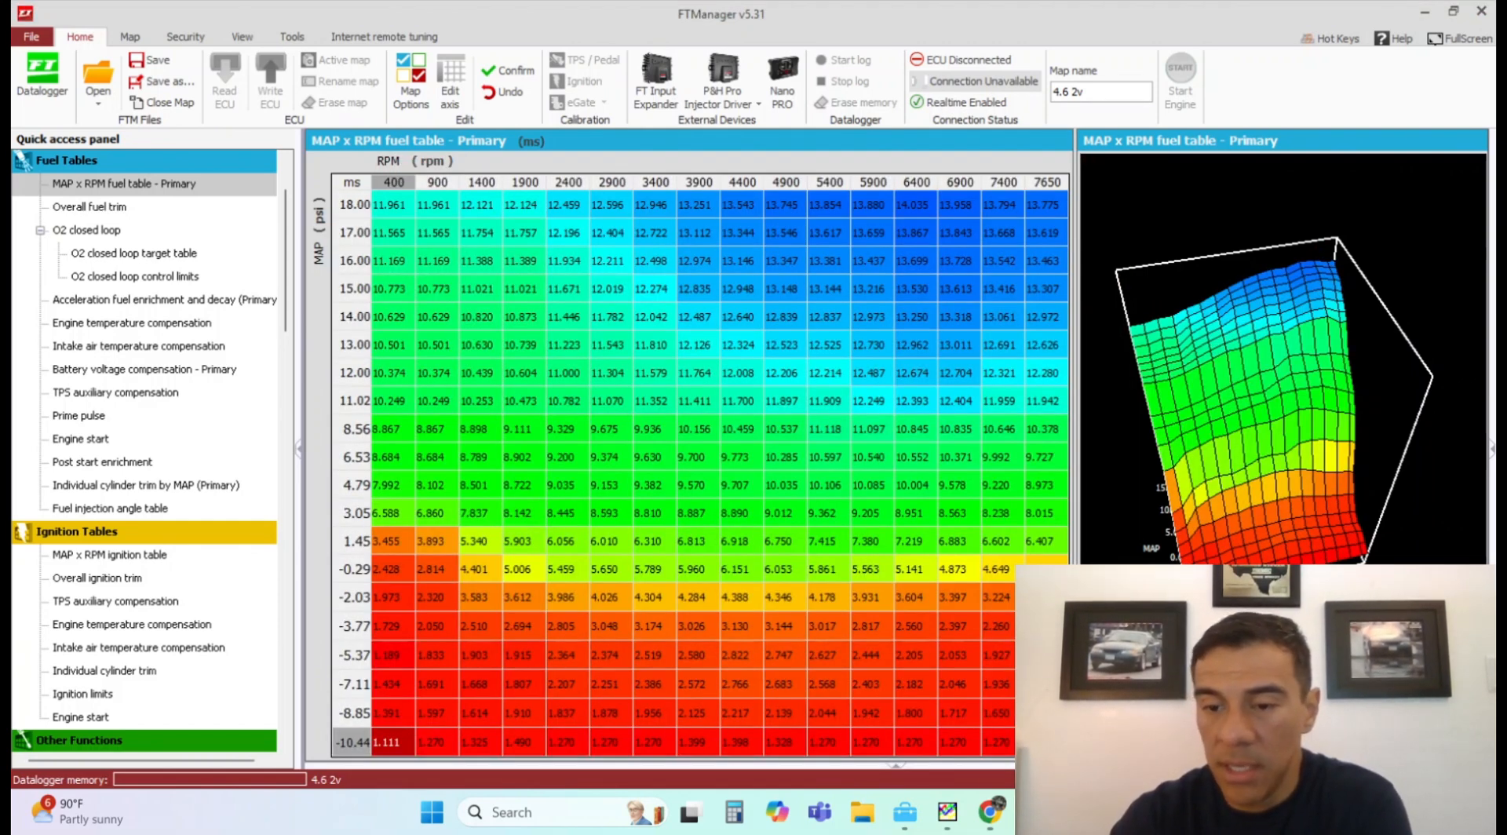
- Switch to the Datalogger window with the pass1 log and open the injection overlay
click(1033, 813)
click(1114, 710)
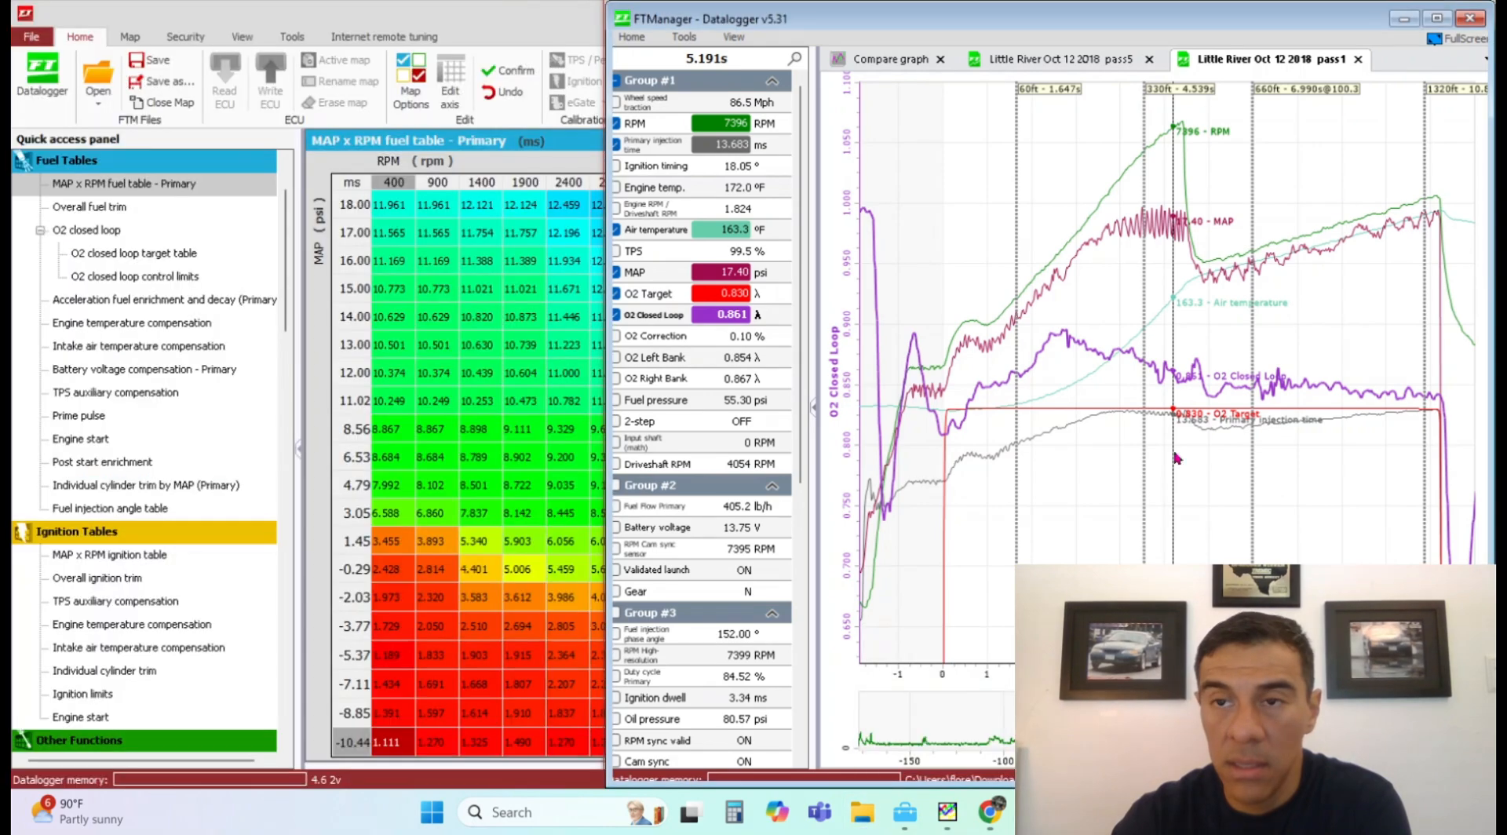
click(734, 37)
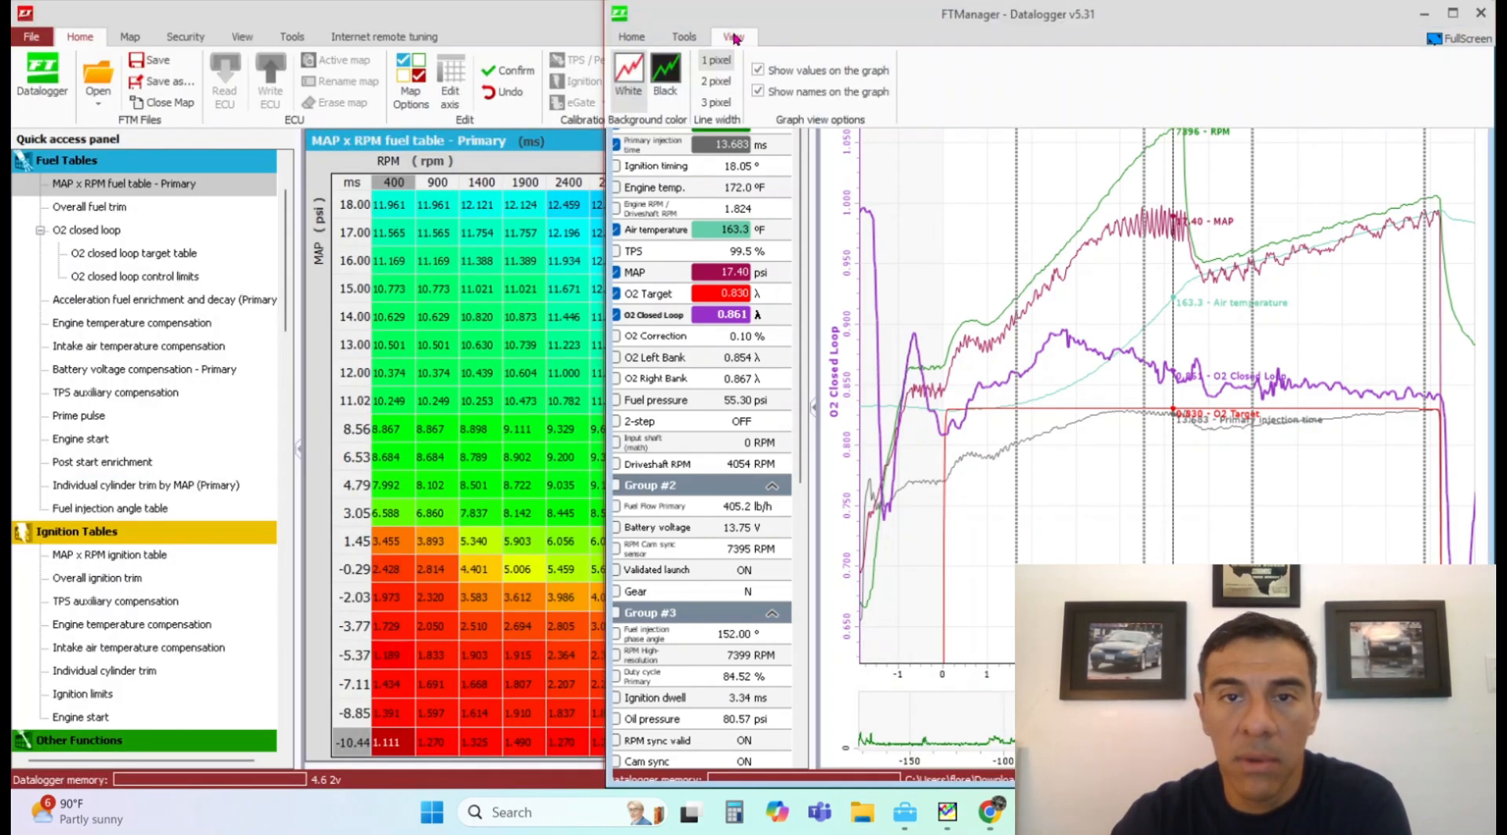
click(704, 40)
click(642, 74)
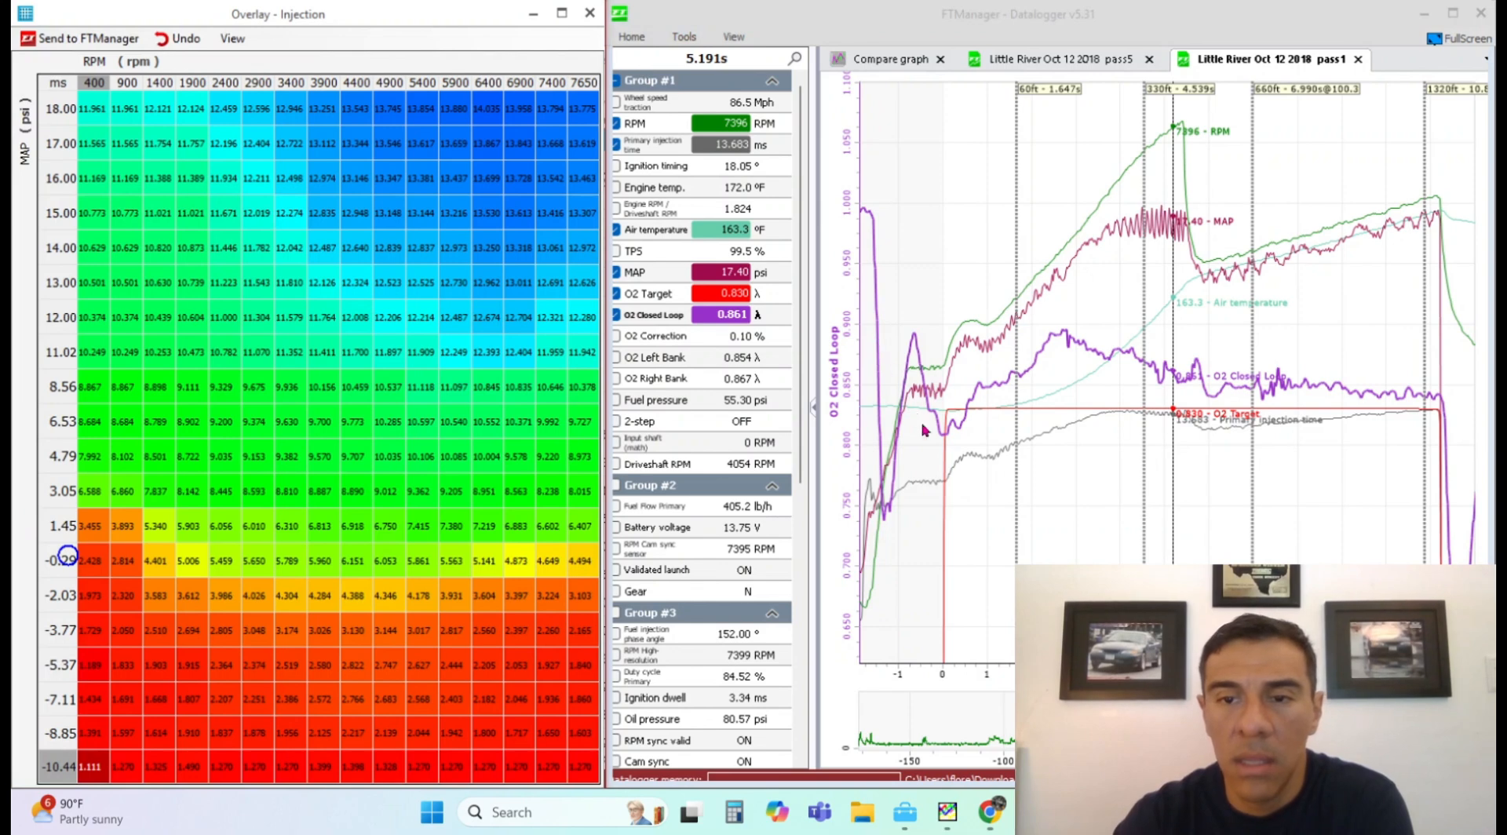
- Trace the fuel table cells and O2 Closed Loop before the pass1 launch, at about -0.65, -1.33, -1.68 and -2.22 s
click(912, 535)
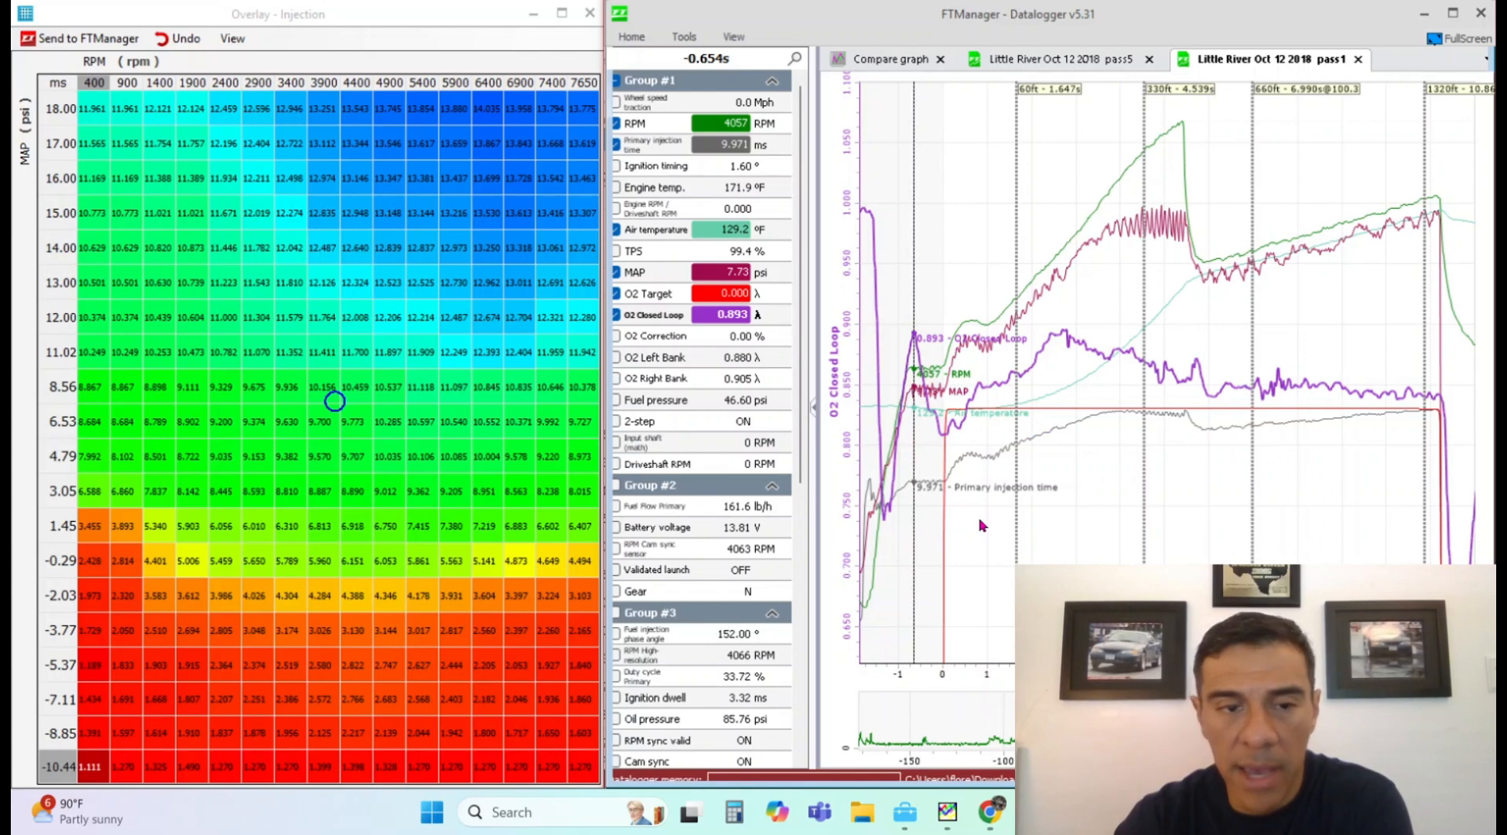
click(922, 545)
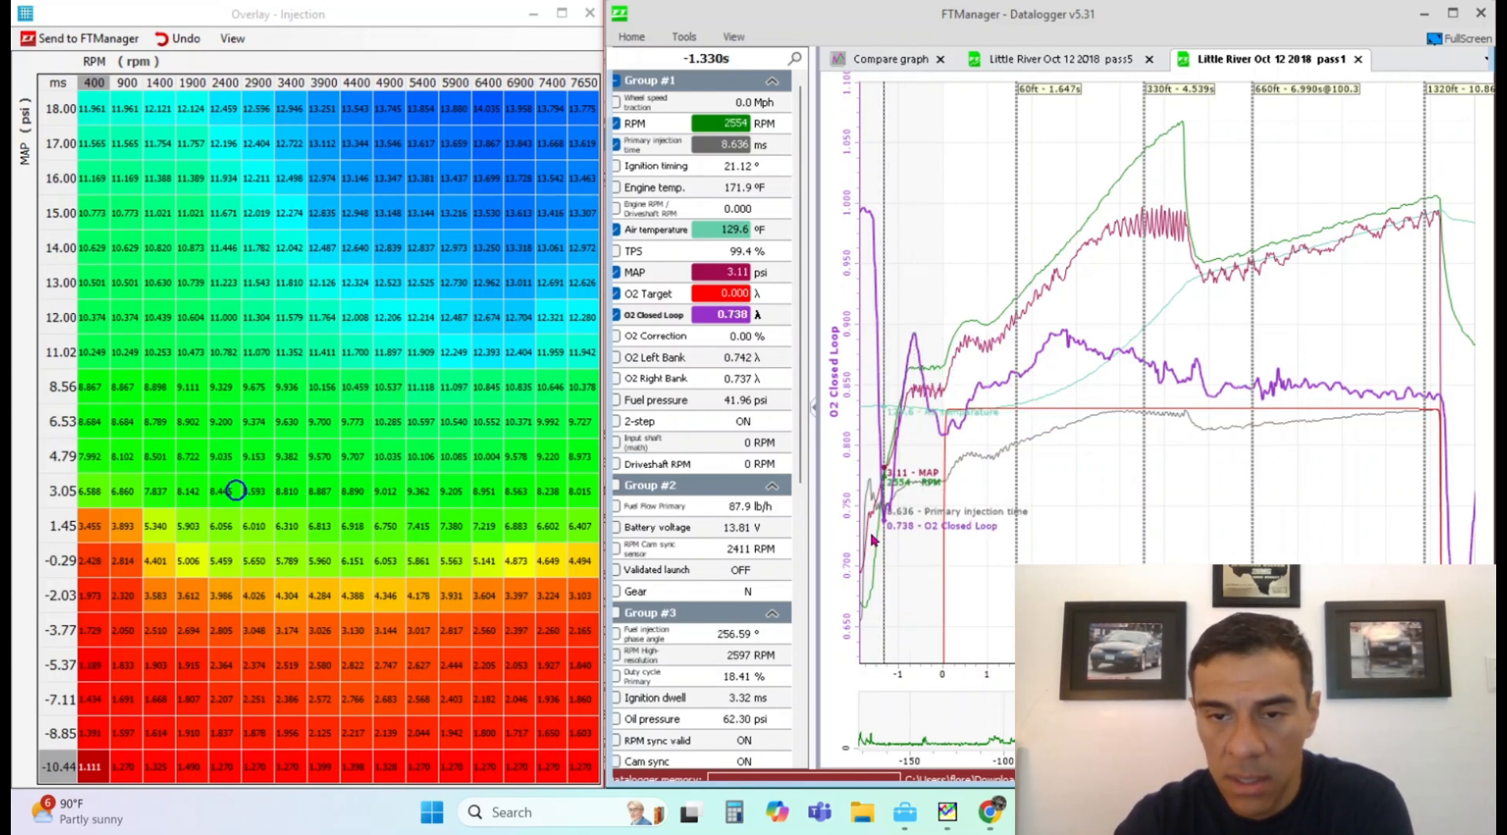
click(868, 550)
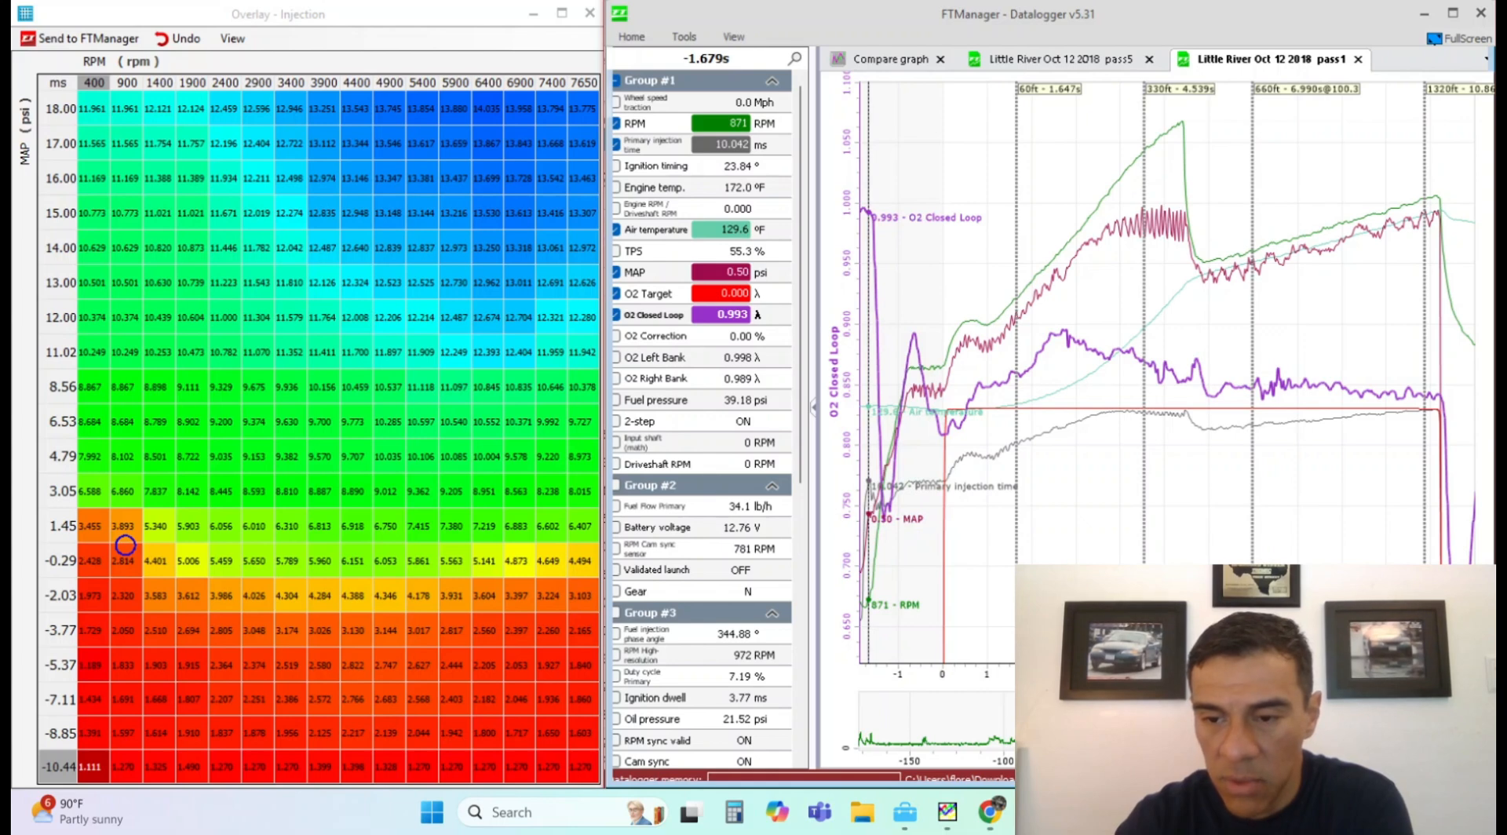
scroll(1167, 373, down, 2)
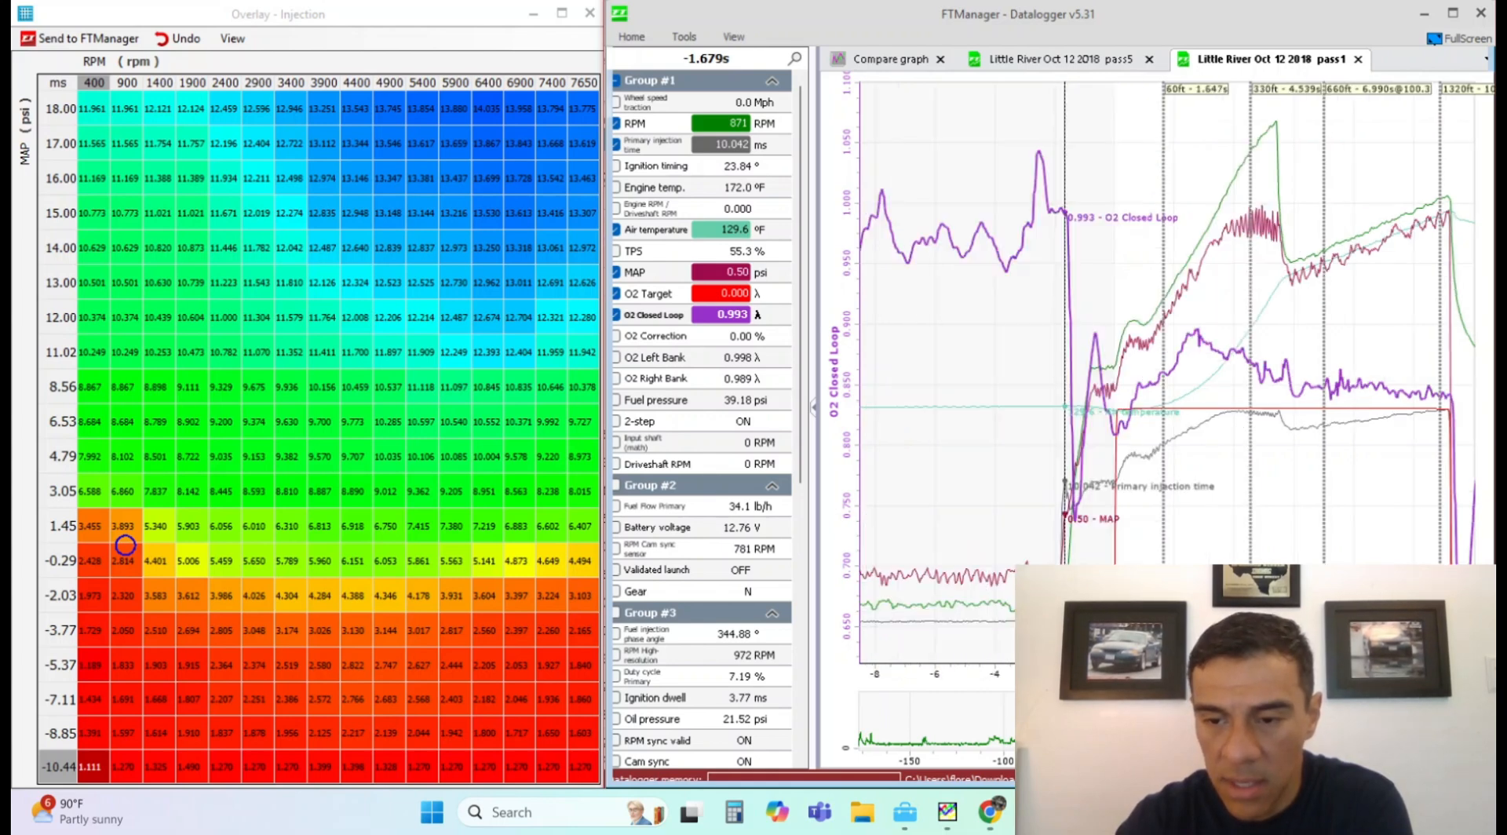
scroll(1167, 372, down, 2)
click(1017, 372)
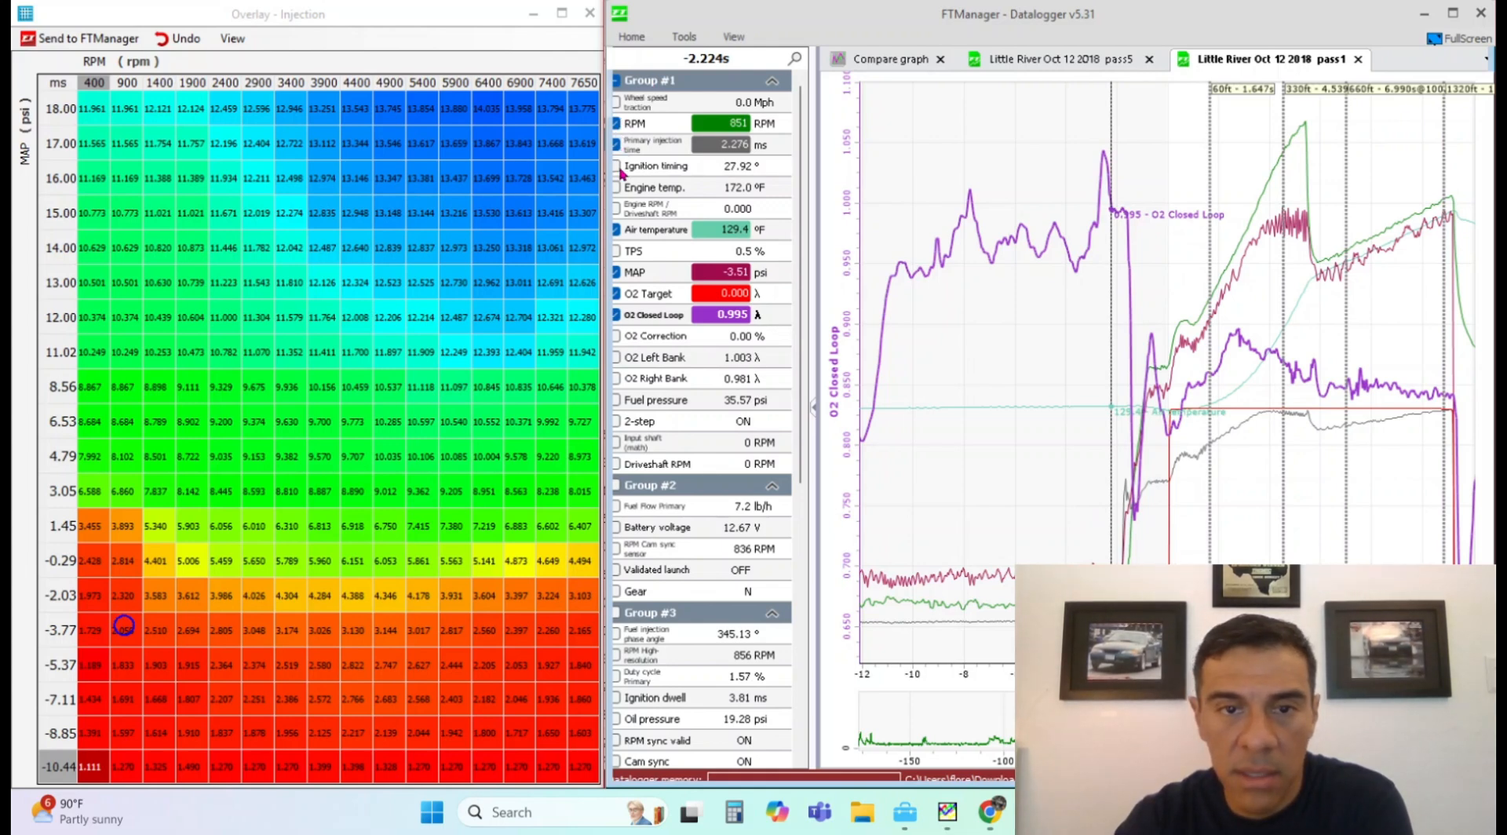
- Add the TPS channel to the pass1 graph and make it the active scale, with the cursor just before throttle opening
click(615, 251)
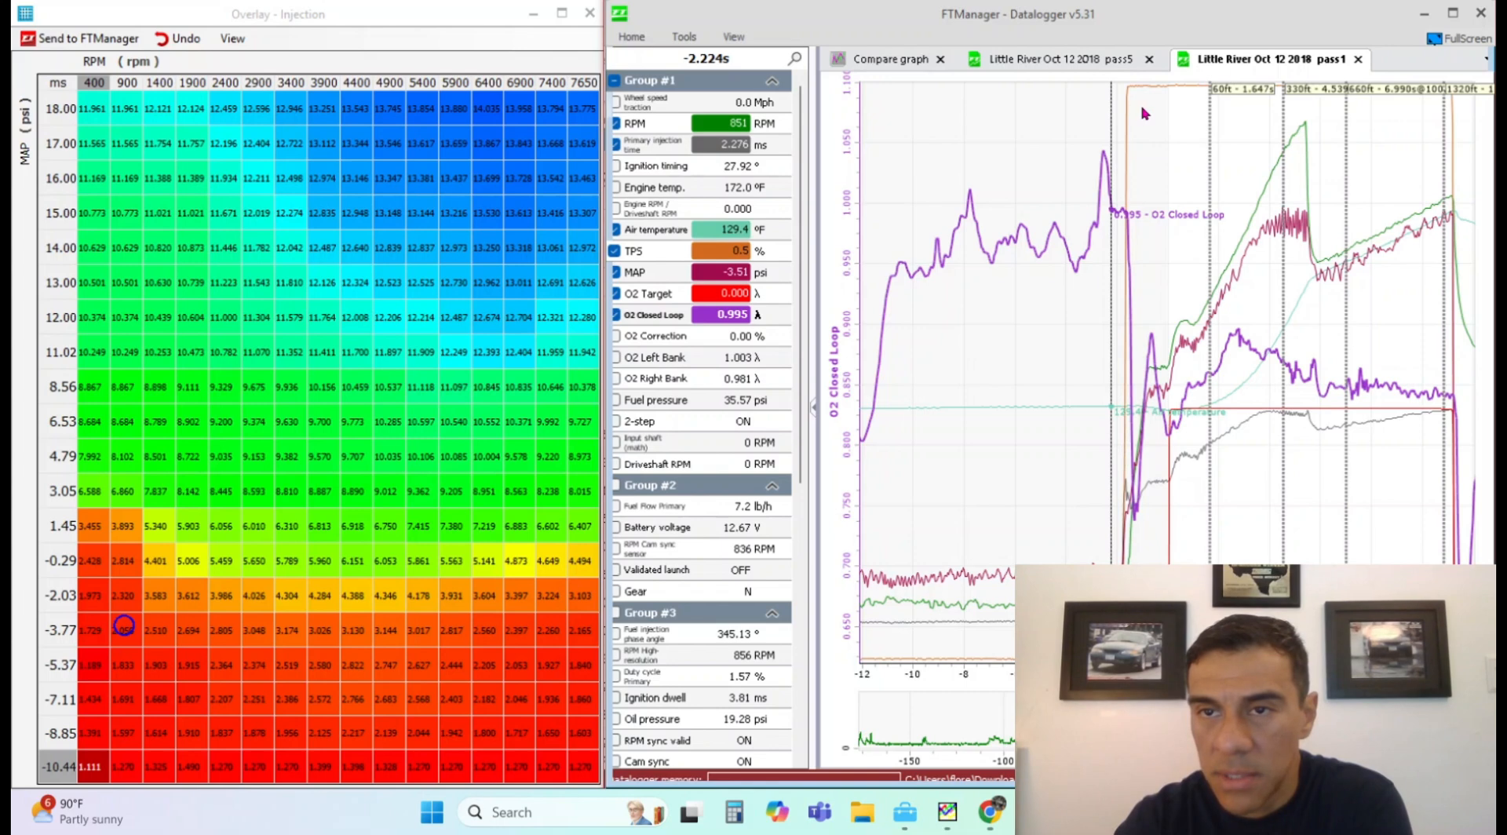
click(670, 251)
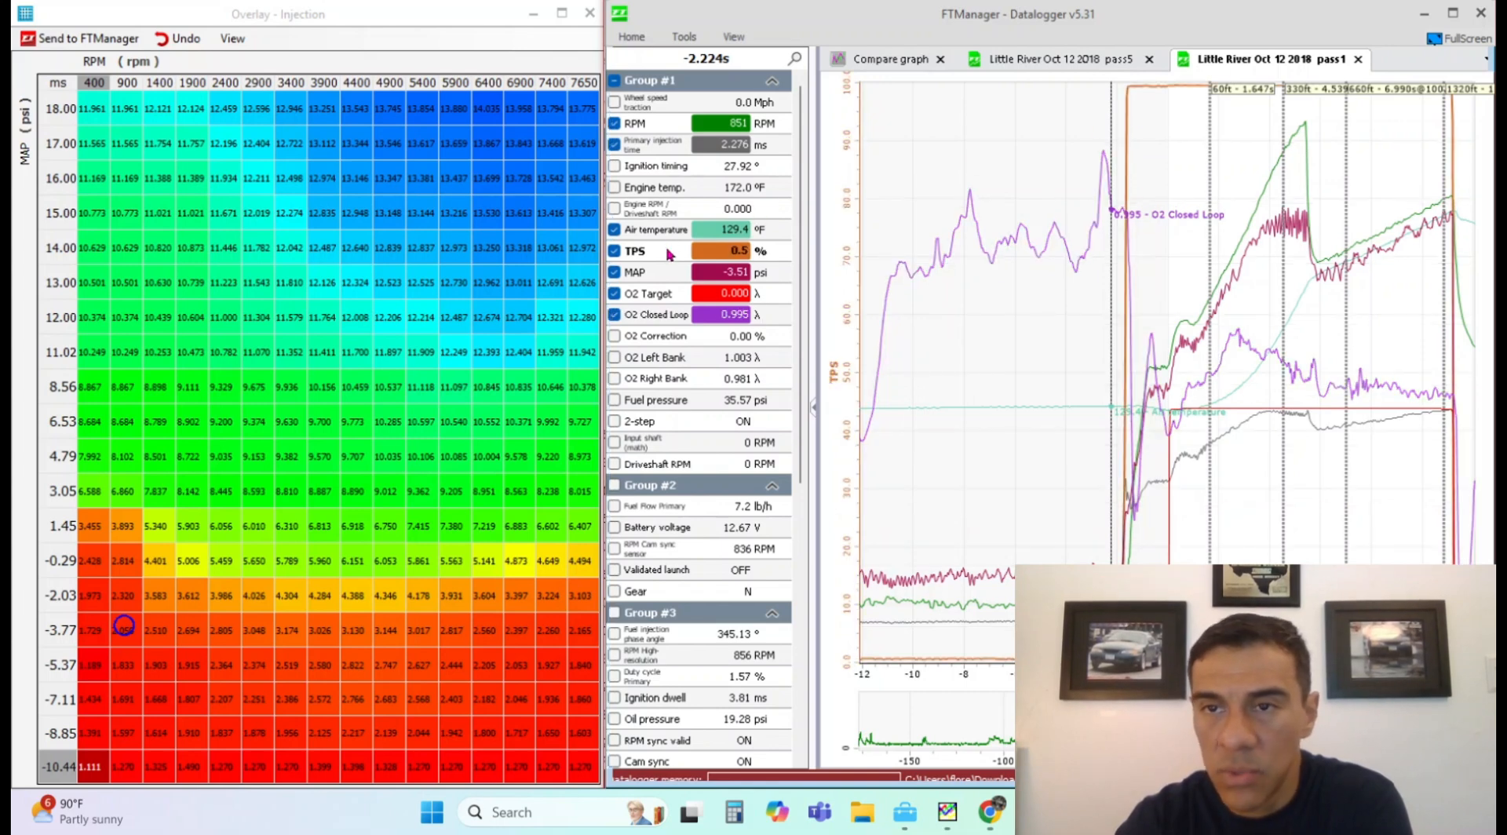
click(1113, 262)
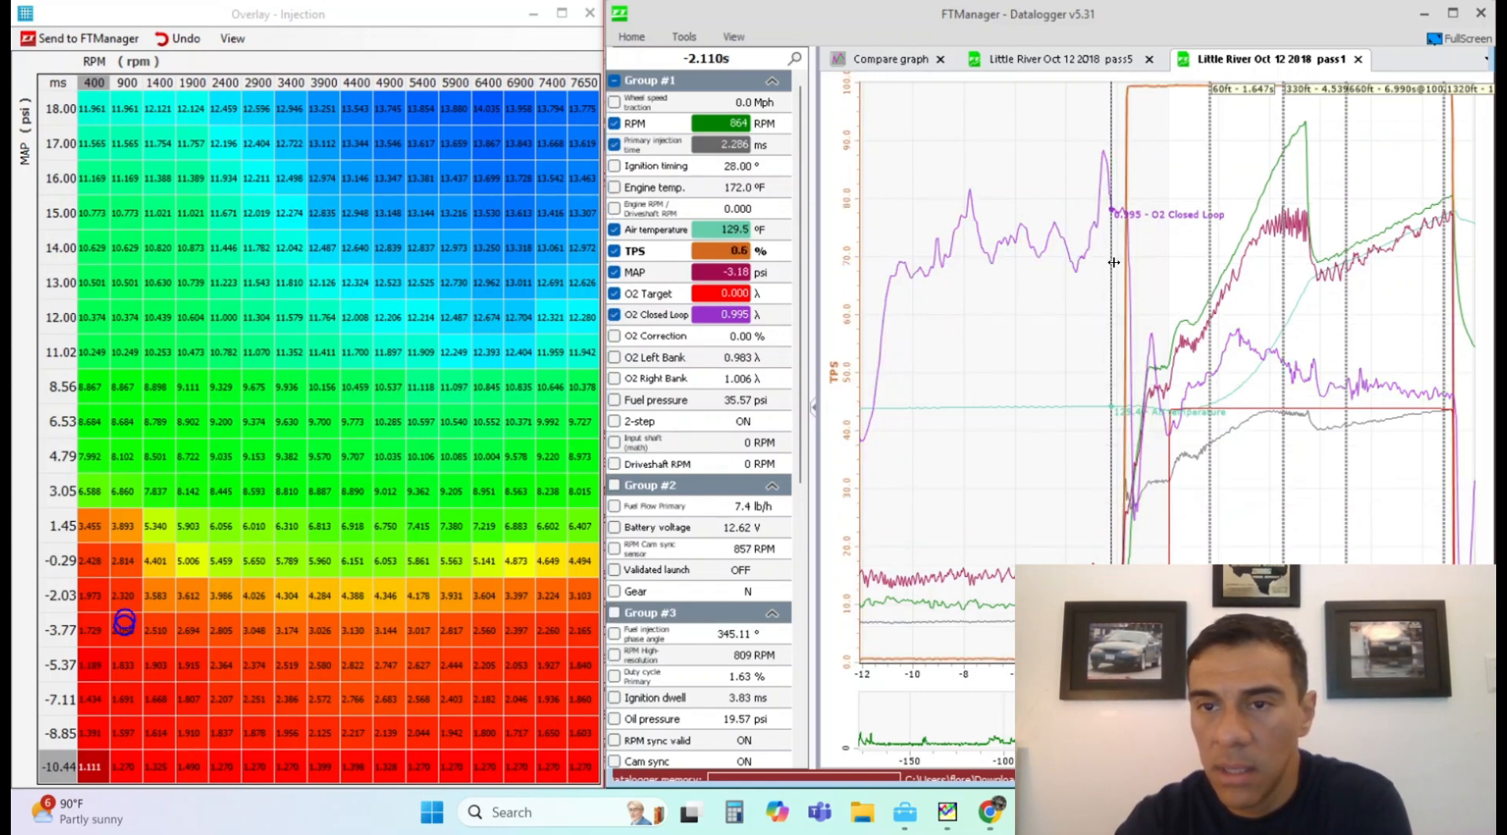
- Advance the pass1 log through the throttle opening to about -1.29 s, watching TPS, O2 Closed Loop and the overlay cell
key(Right)
key(Right)
key(Right)
key(Right)
key(Right)
key(Right)
key(Right)
key(Right)
key(Right)
key(Right)
key(Right)
key(Right)
key(Right)
key(Right)
key(Right)
key(Right)
key(Right)
key(Right)
key(Right)
key(Right)
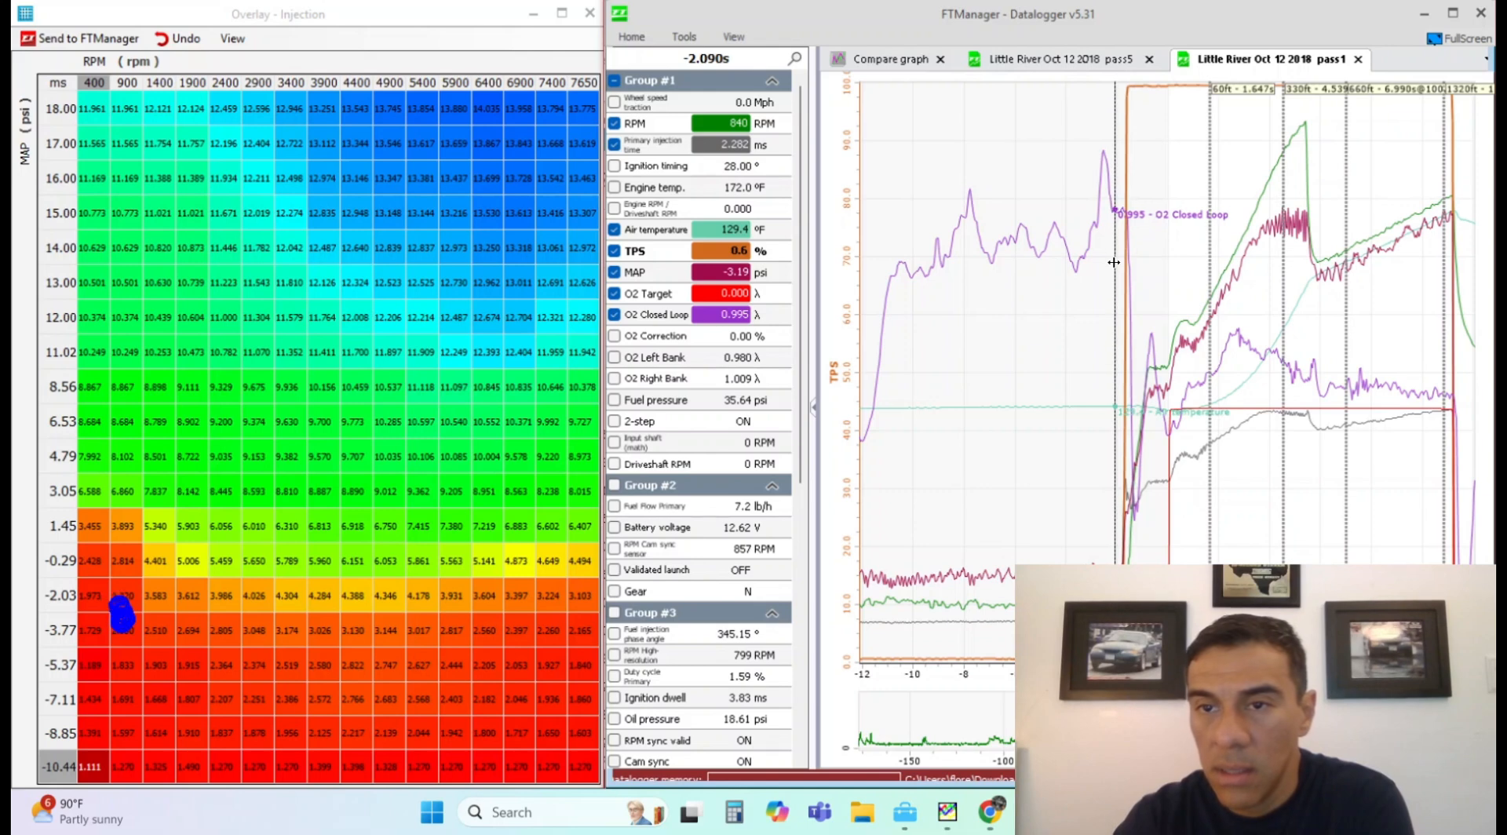
key(Right)
key(Right)
key(Right)
key(Right)
key(Right)
key(Right)
key(Right)
key(Right)
key(Right)
key(Right)
key(Right)
key(Right)
key(Right)
key(Right)
key(Right)
key(Right)
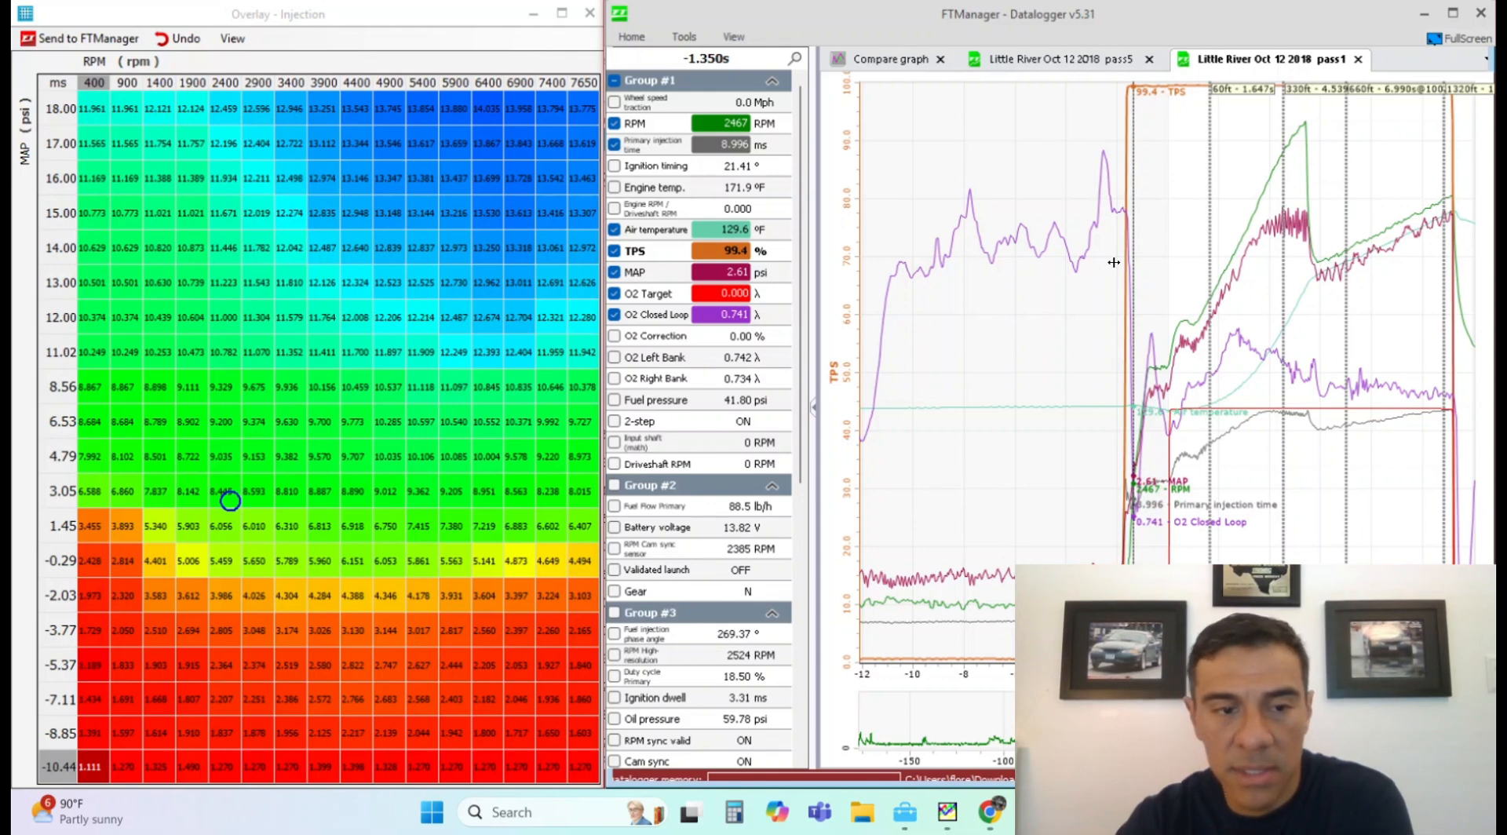
key(Right)
key(Right)
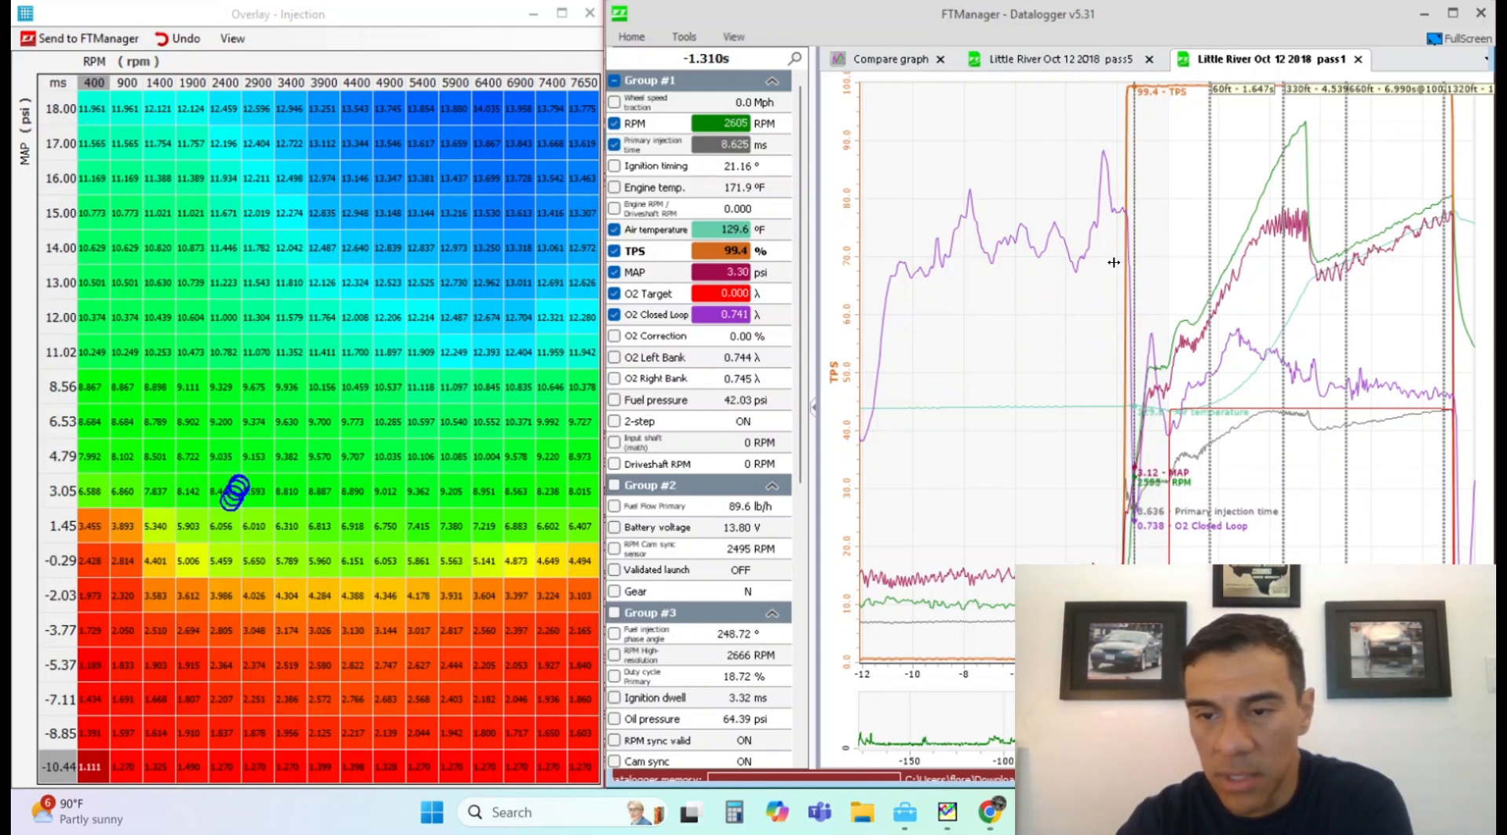
key(Right)
- Add the Acceleration fuel enrichment channel from Group #8 to the pass1 graph
drag(800, 210, 828, 531)
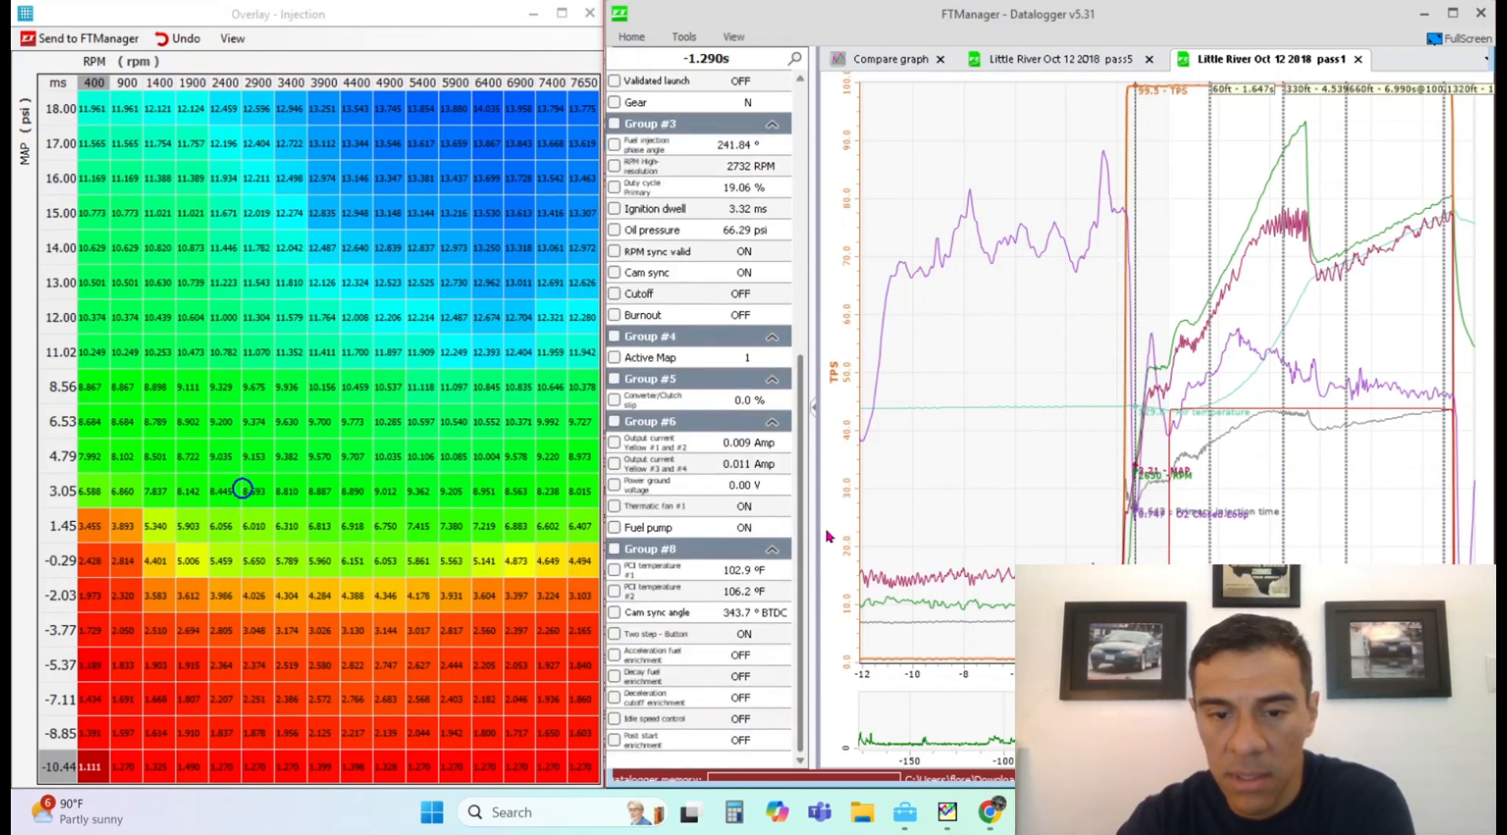
click(613, 655)
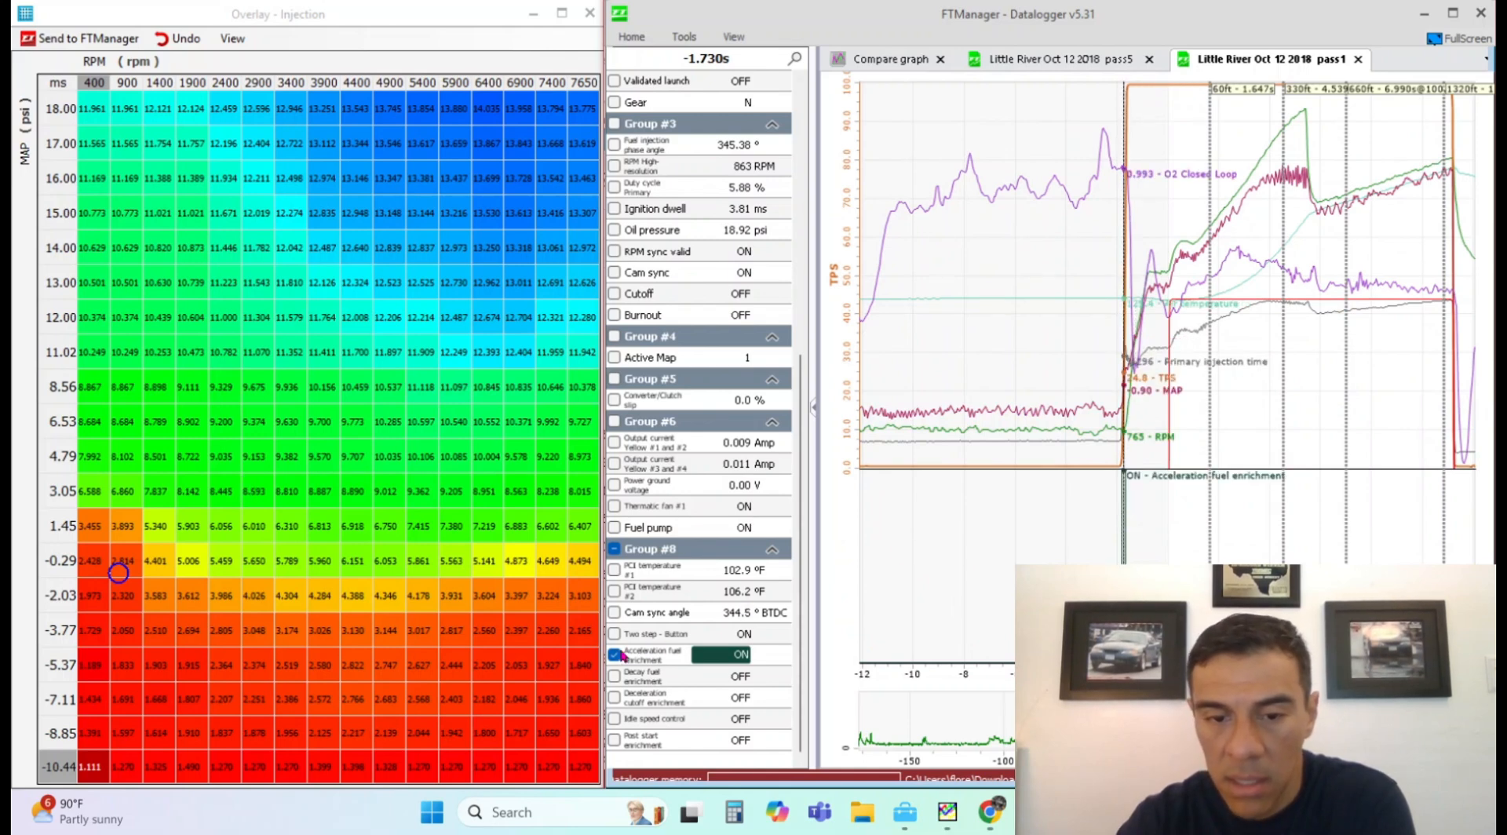
- Remove the Acceleration fuel enrichment and Air temperature channels from the pass1 graph
click(615, 655)
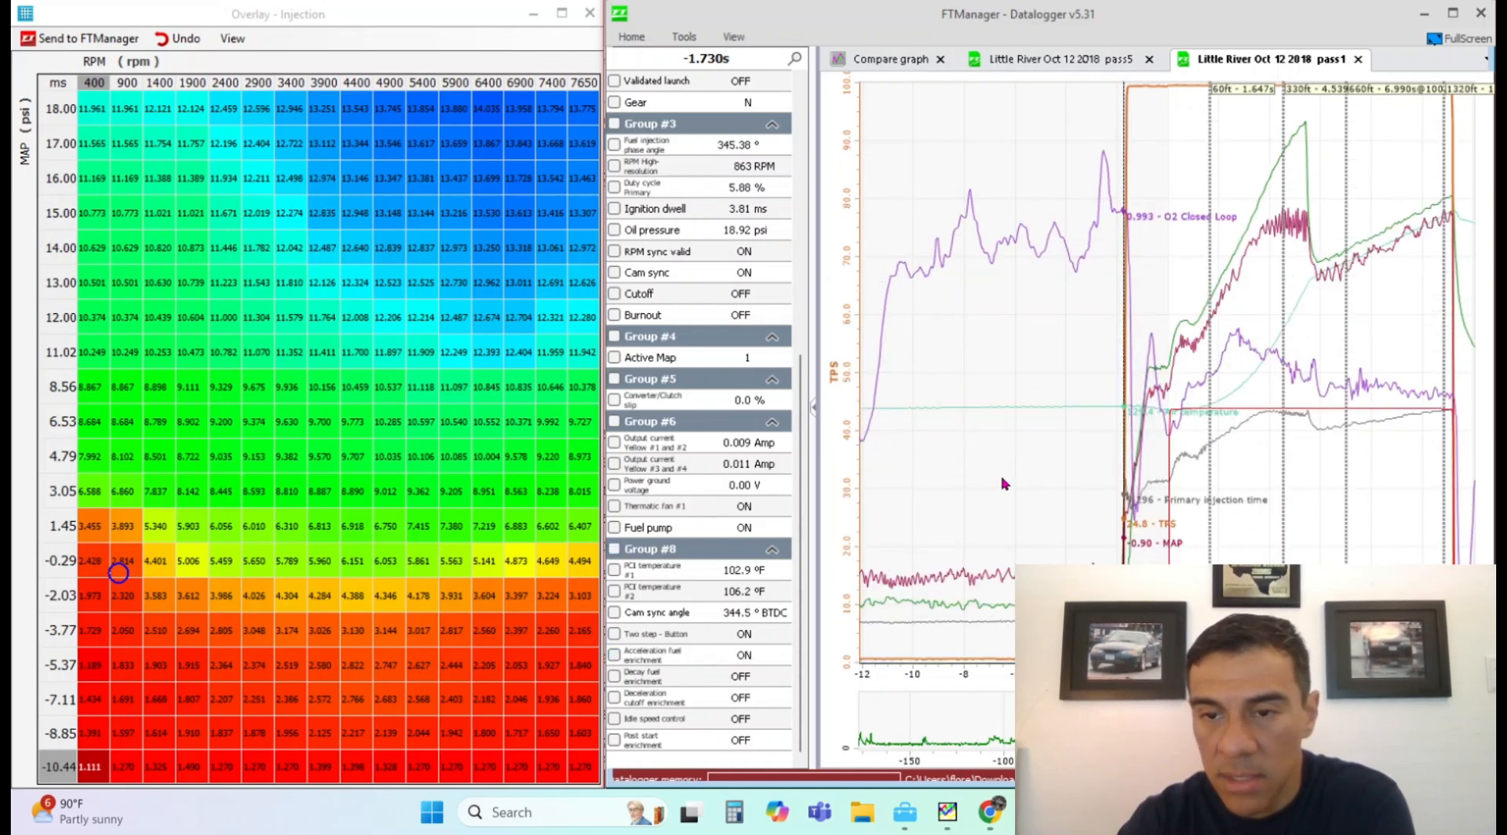
drag(801, 497, 818, 180)
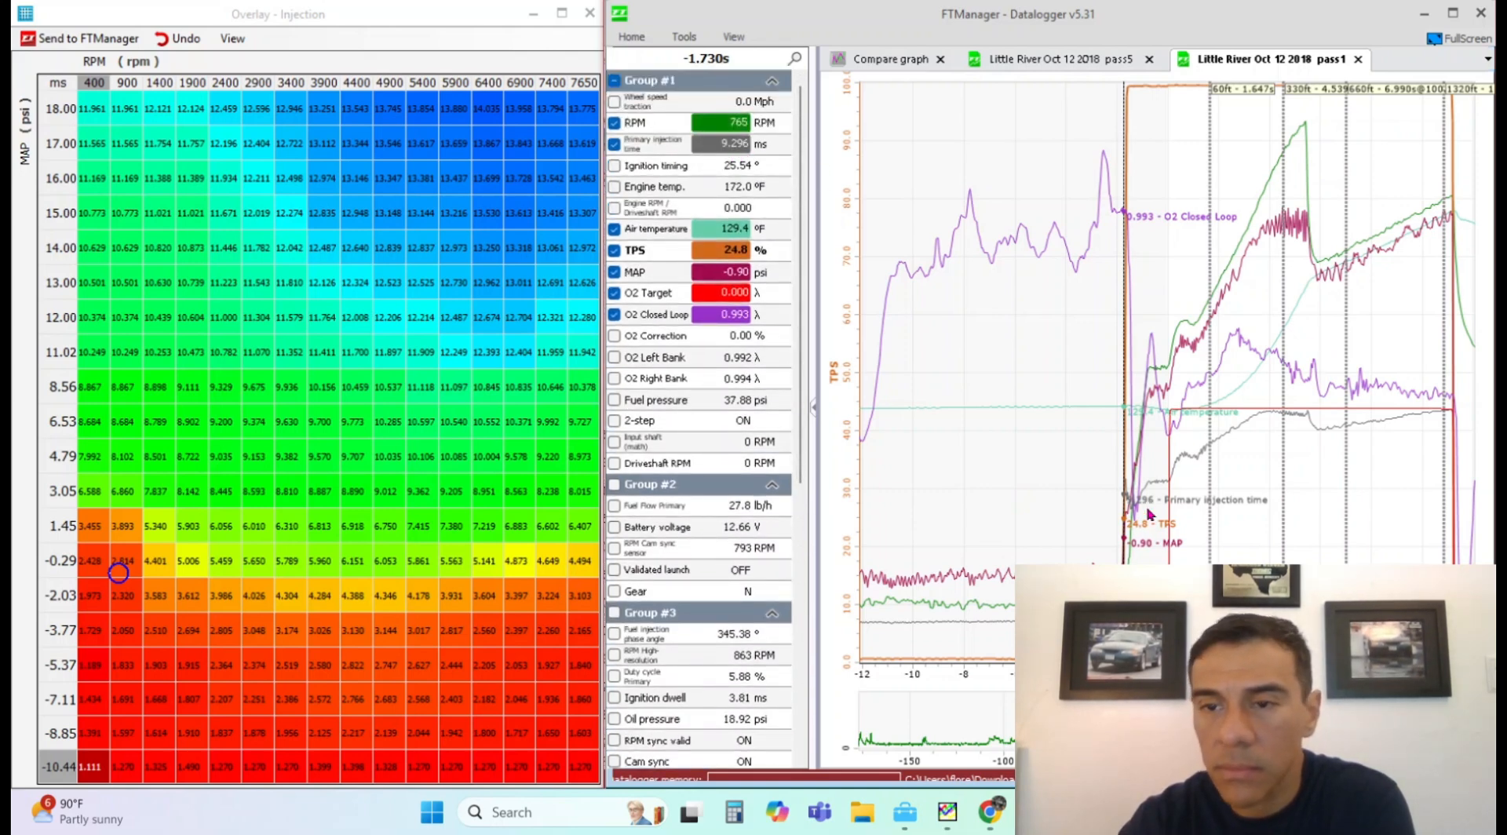
click(614, 228)
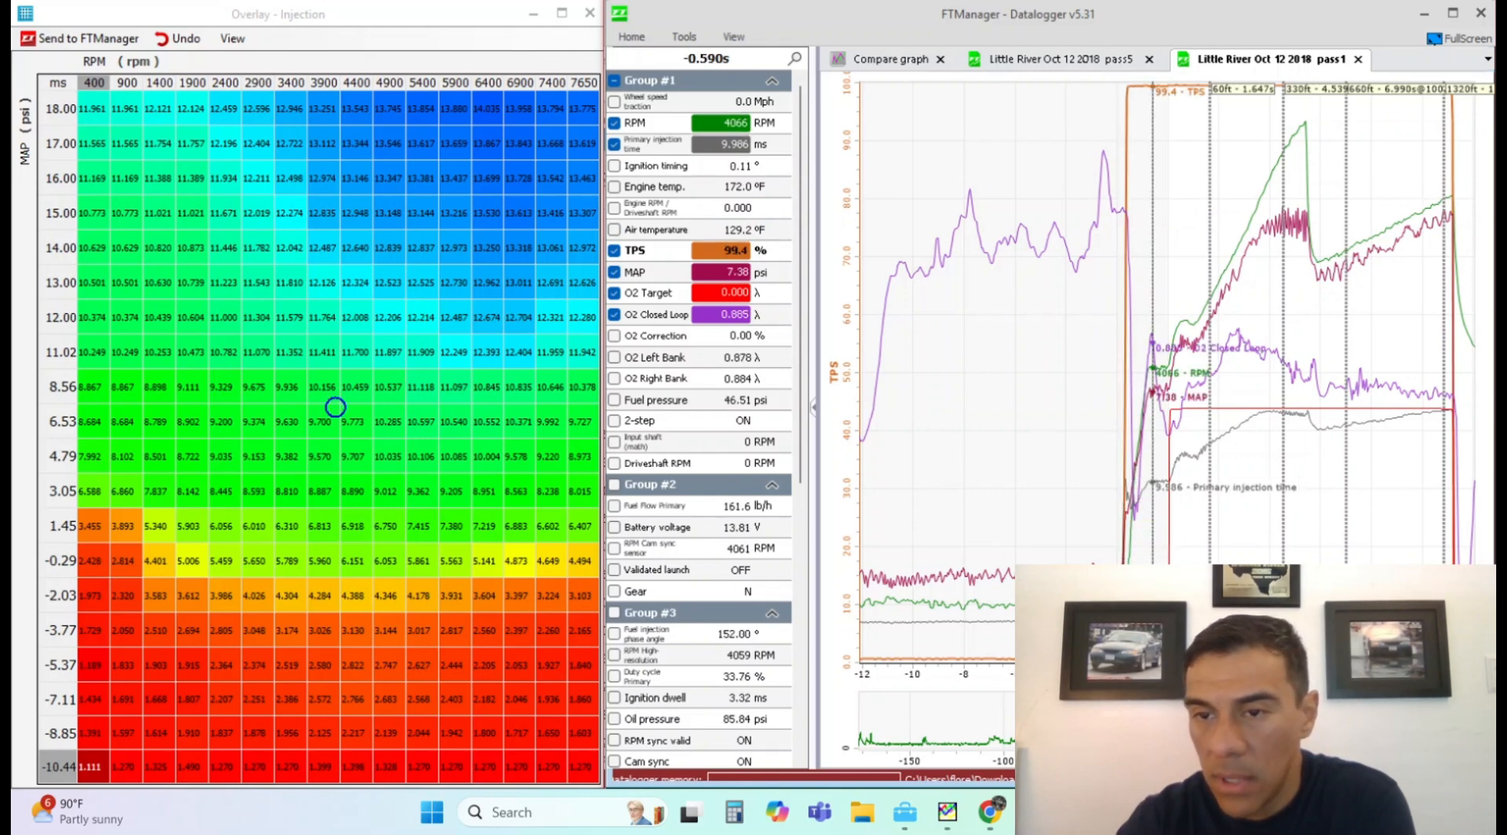
- Advance the pass1 log through the launch to 0.169 s and view the editing commands for the 4400 RPM, 8.56 psi fuel cell
key(Right)
key(Right)
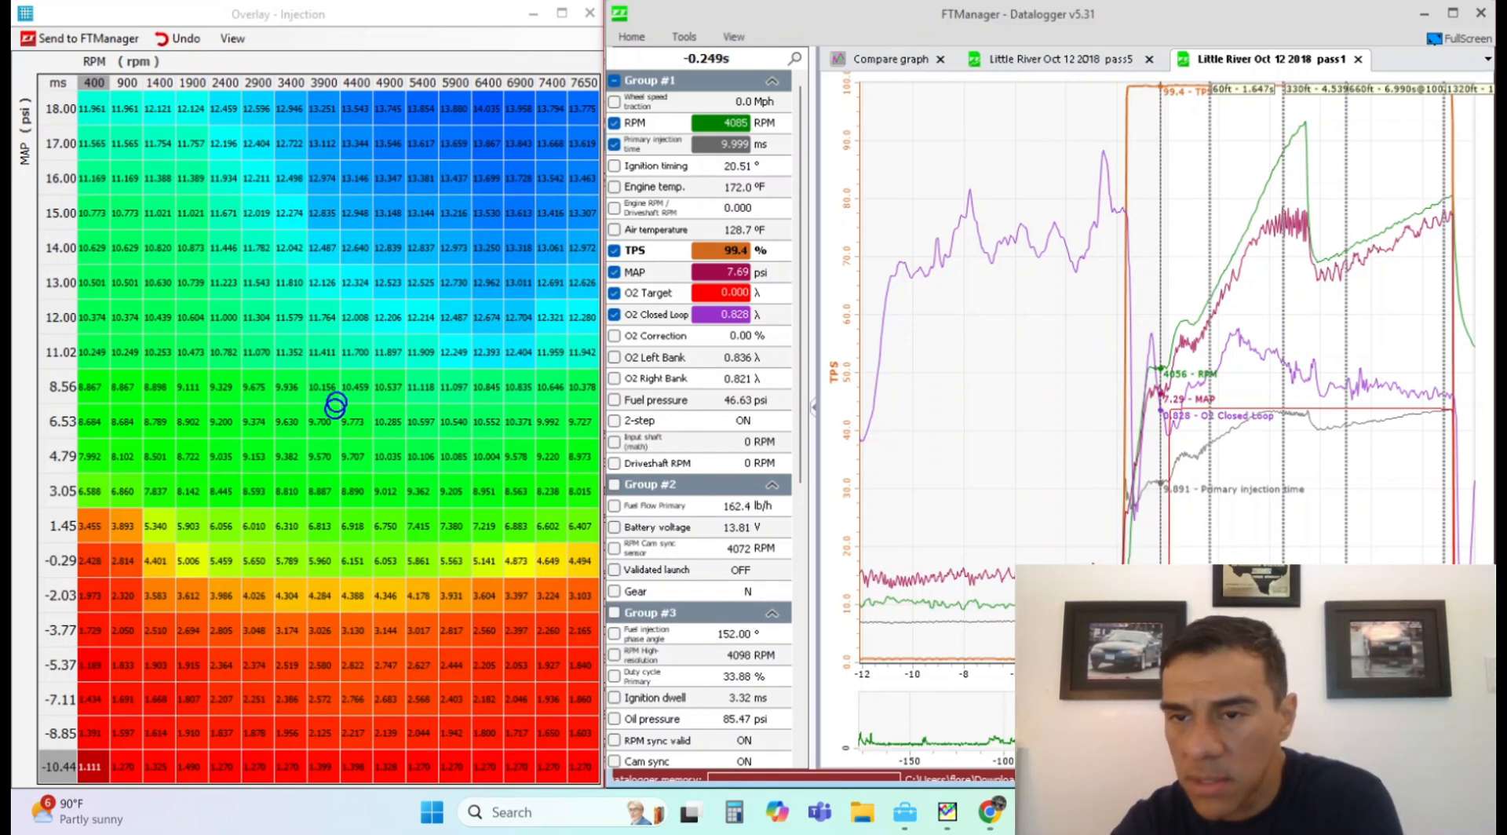
key(Right)
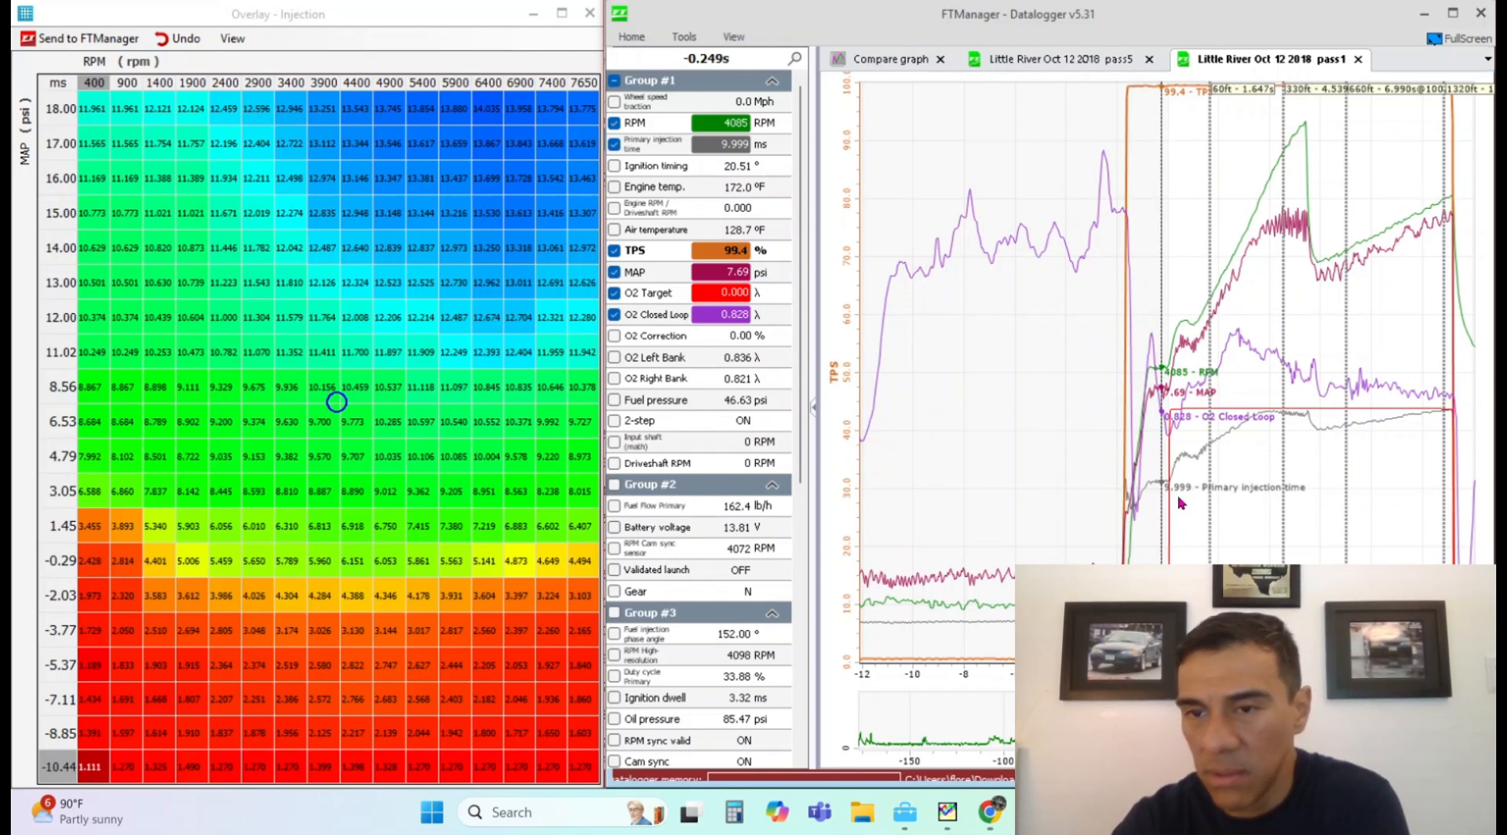
click(1172, 443)
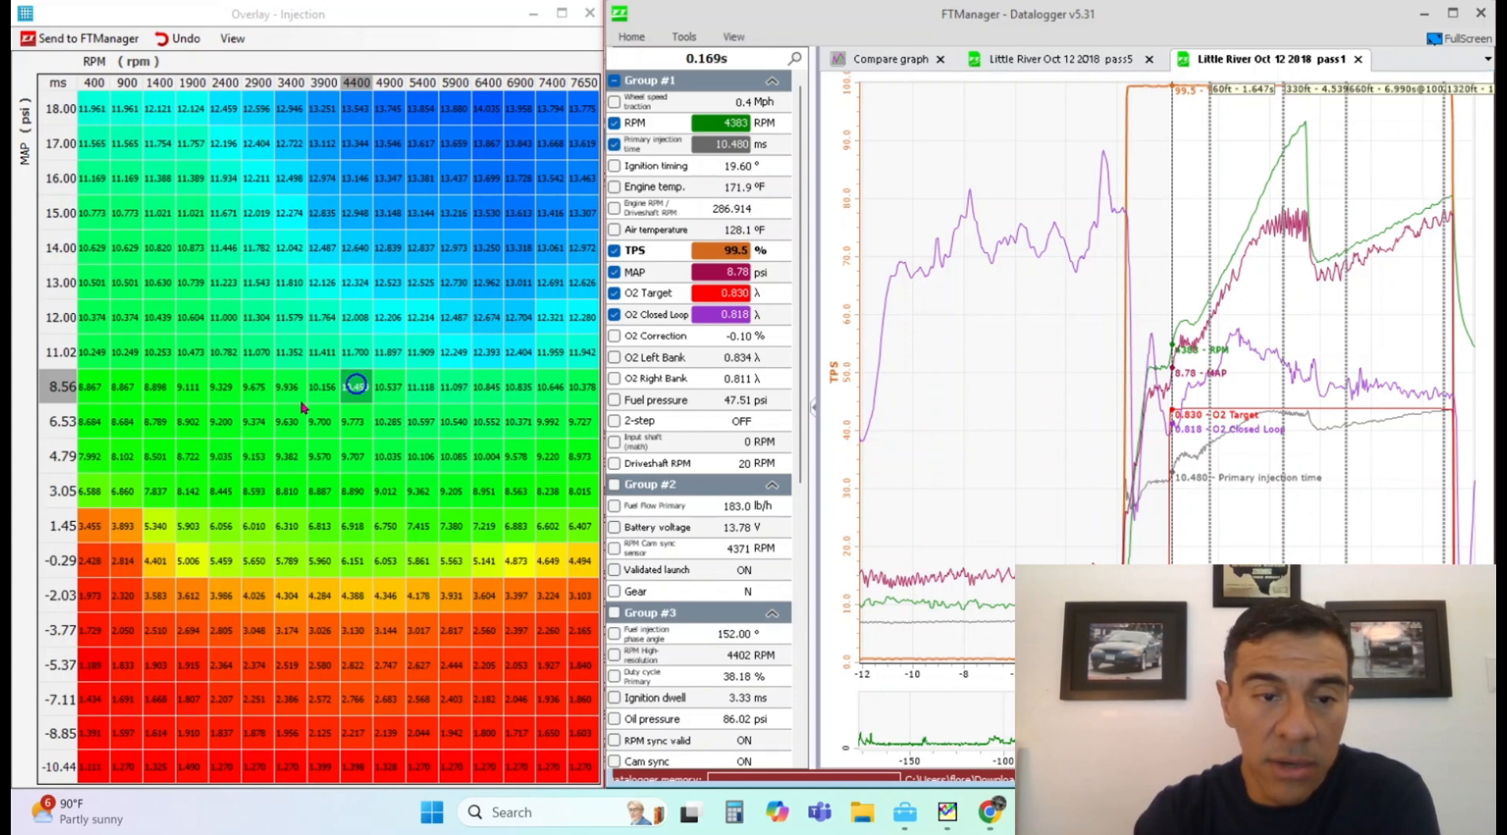
right_click(347, 392)
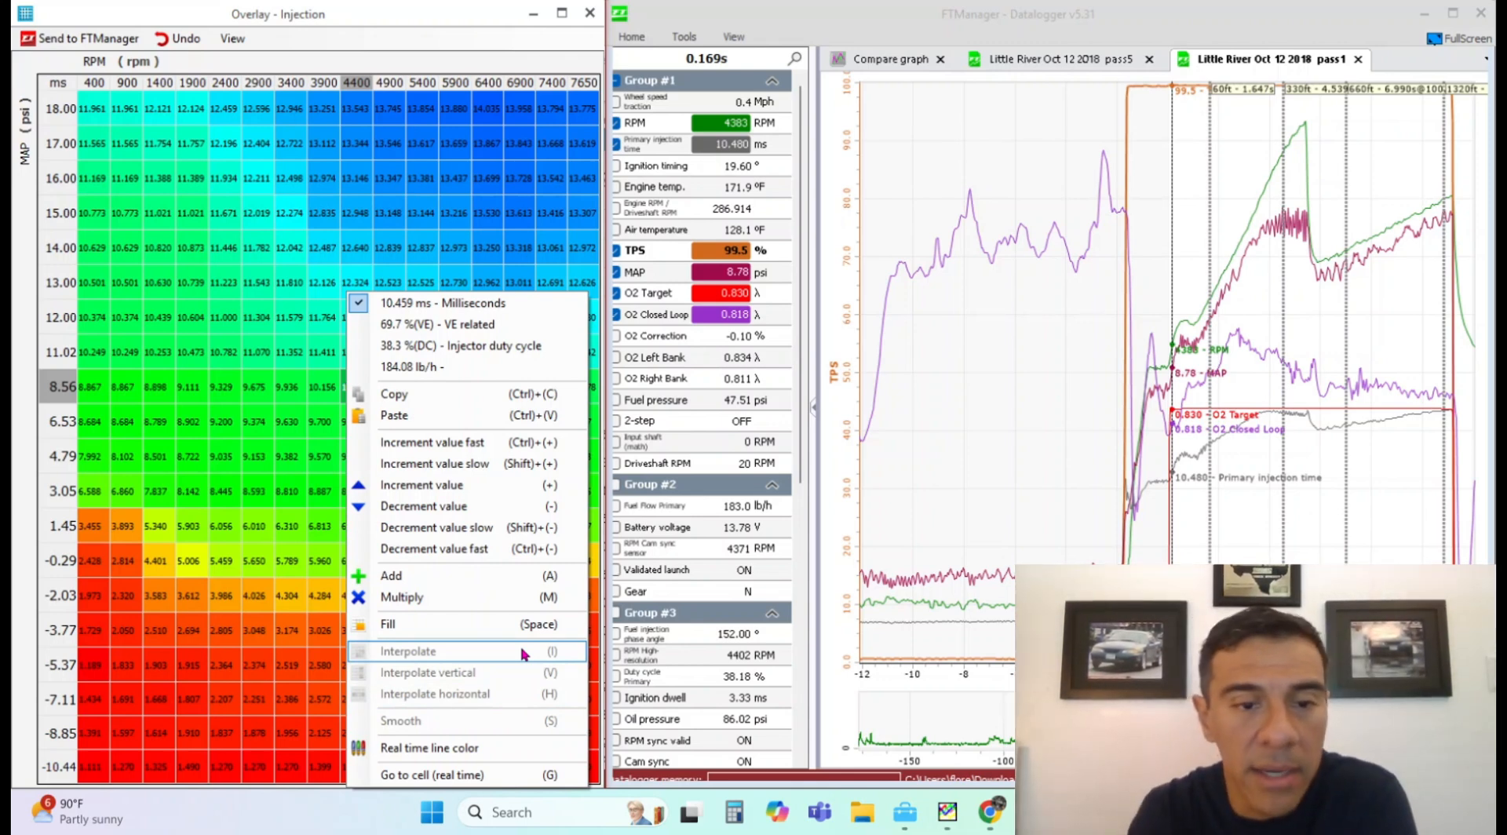
click(286, 527)
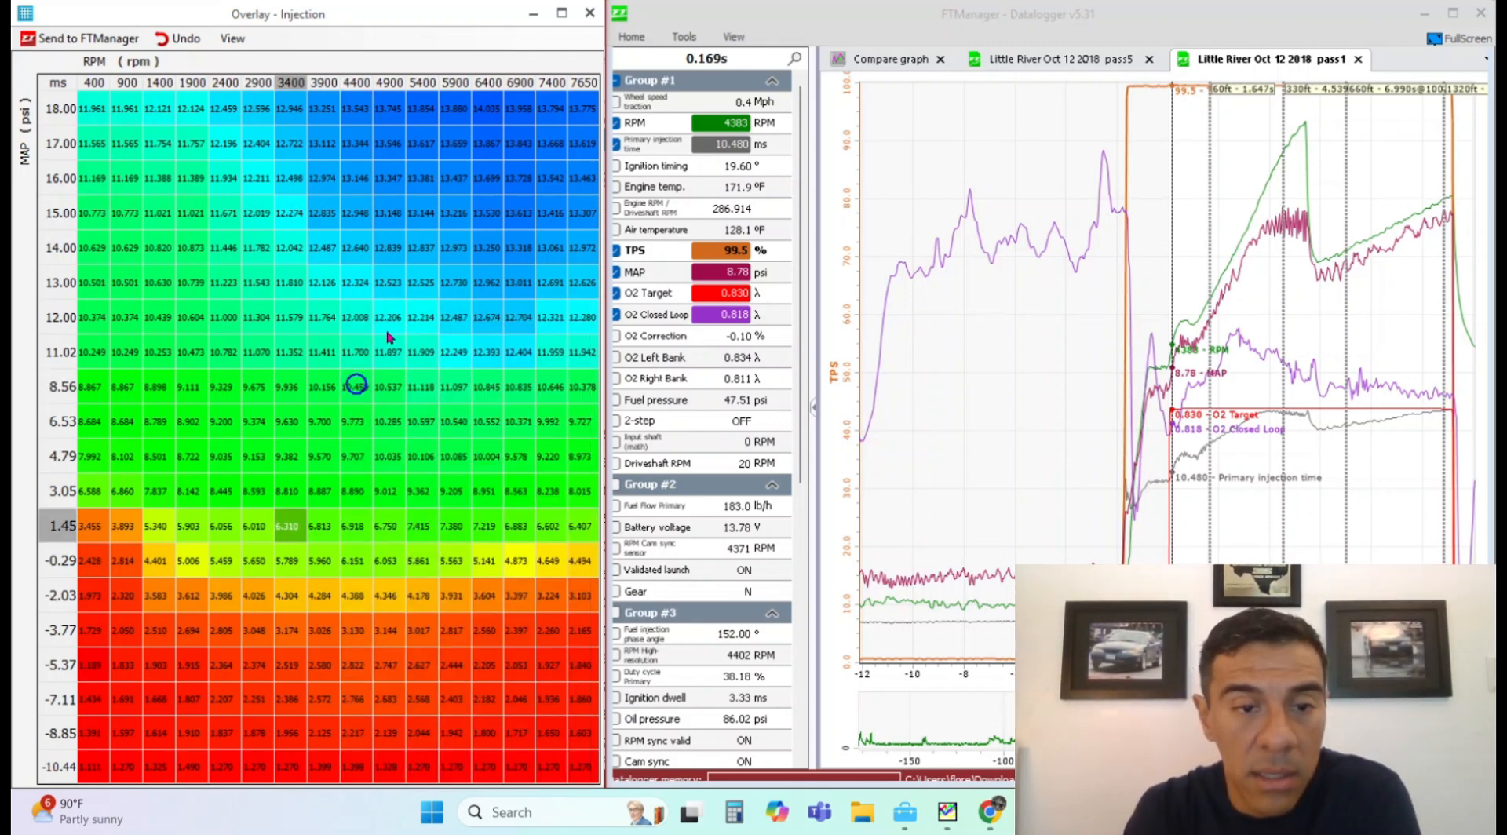
- Advance the pass1 log to 1.309 s and locate the matching 4900 RPM, 11.02 psi fuel cell
click(1161, 524)
click(1195, 532)
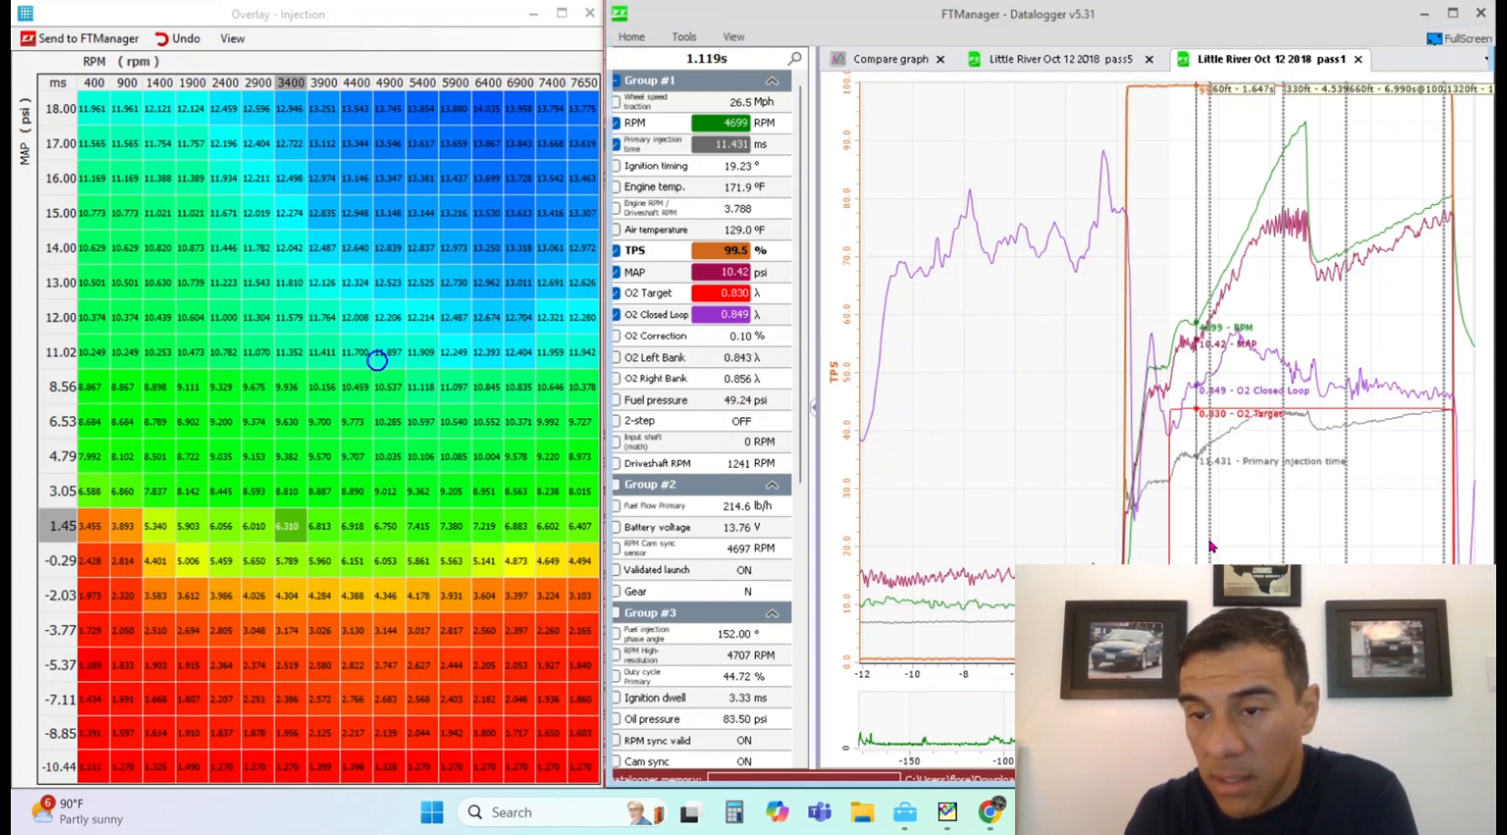
click(1212, 538)
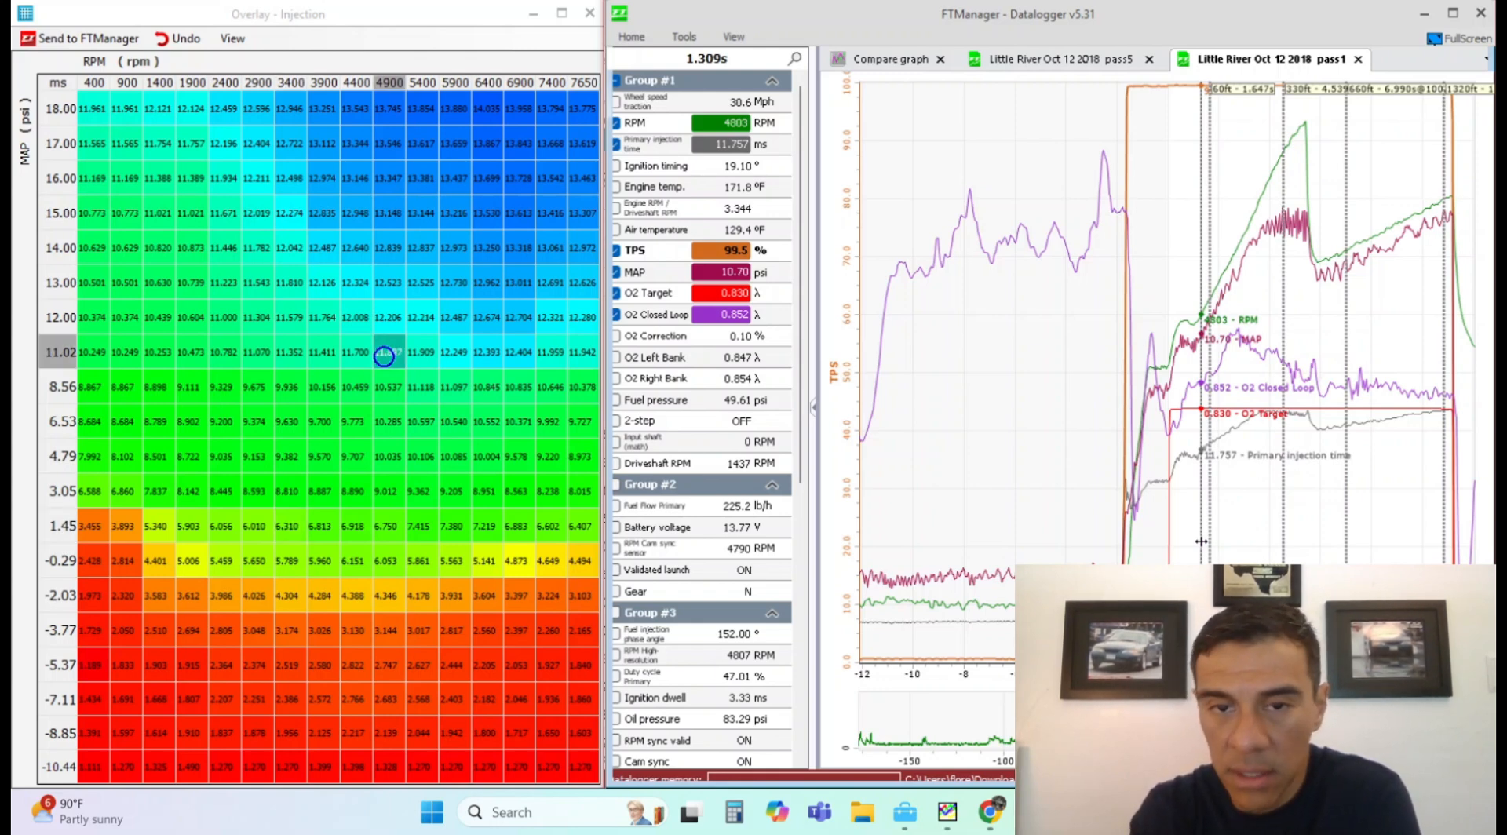
- In Calculator, divide the 0.852 O2 Closed Loop reading by the 0.83 target to get the fuel correction factor, and close it
click(730, 829)
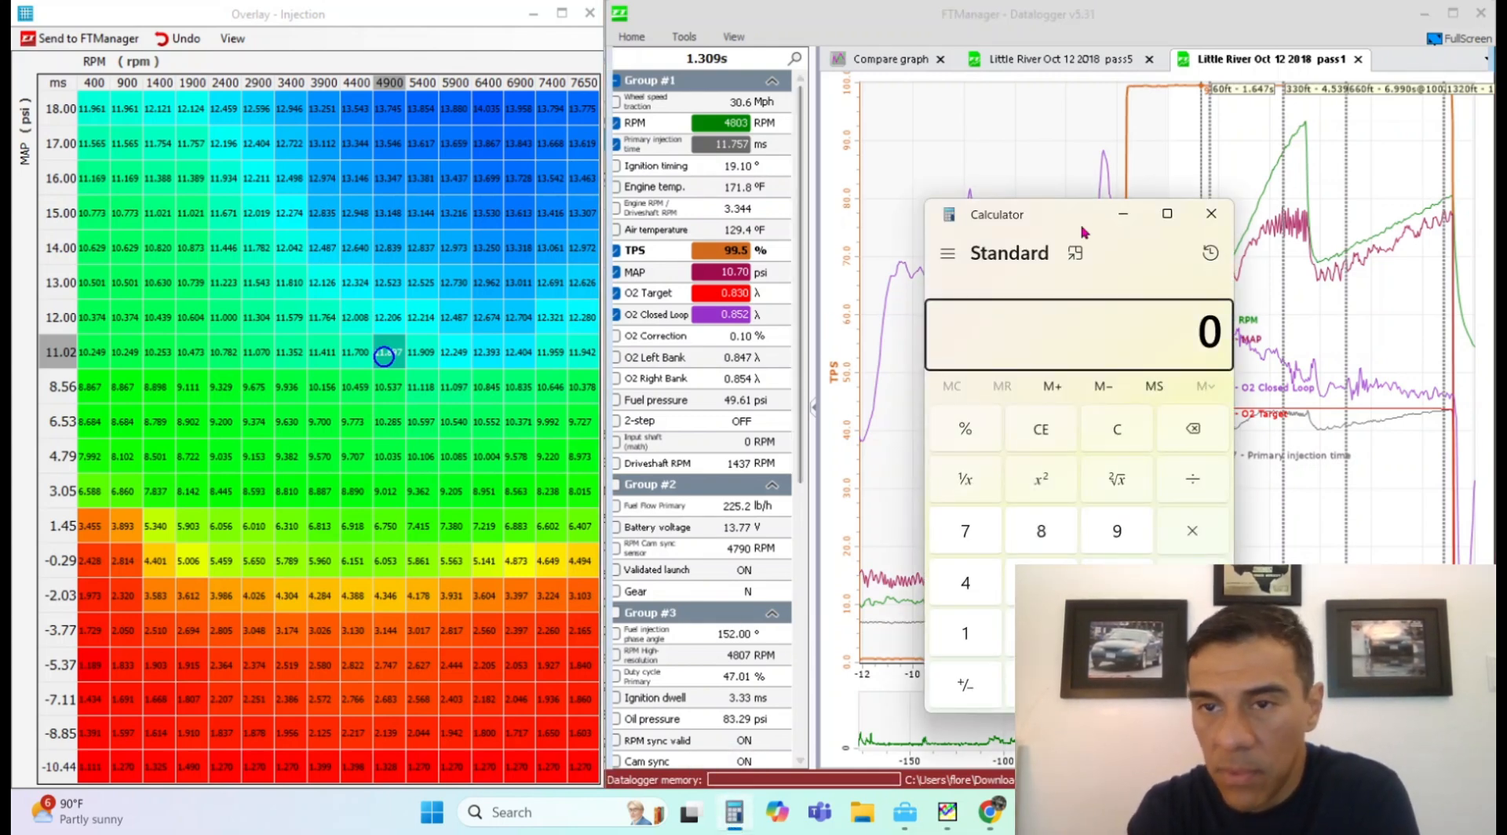
drag(1075, 232, 968, 210)
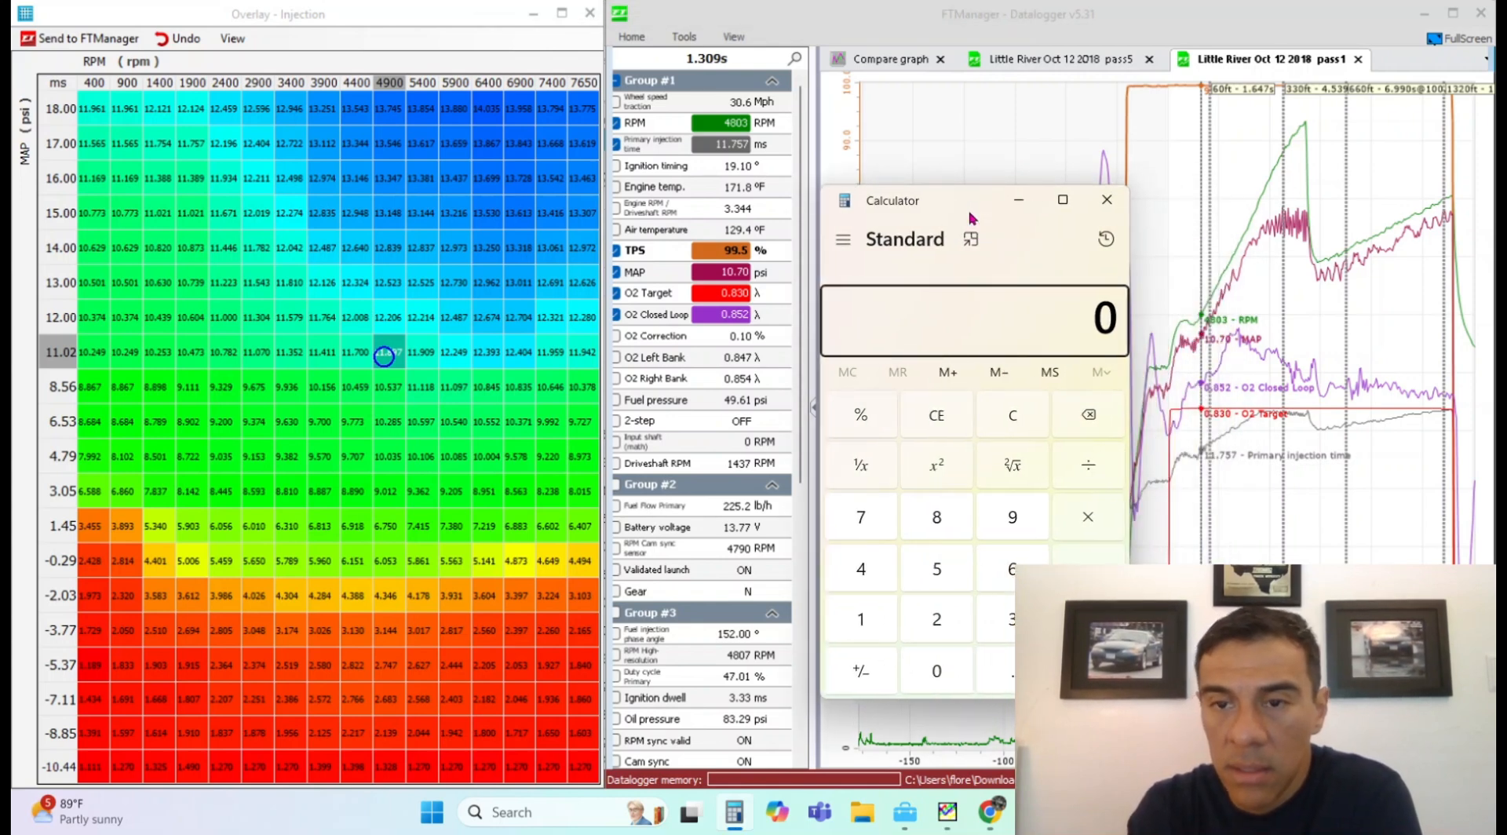
text(.)
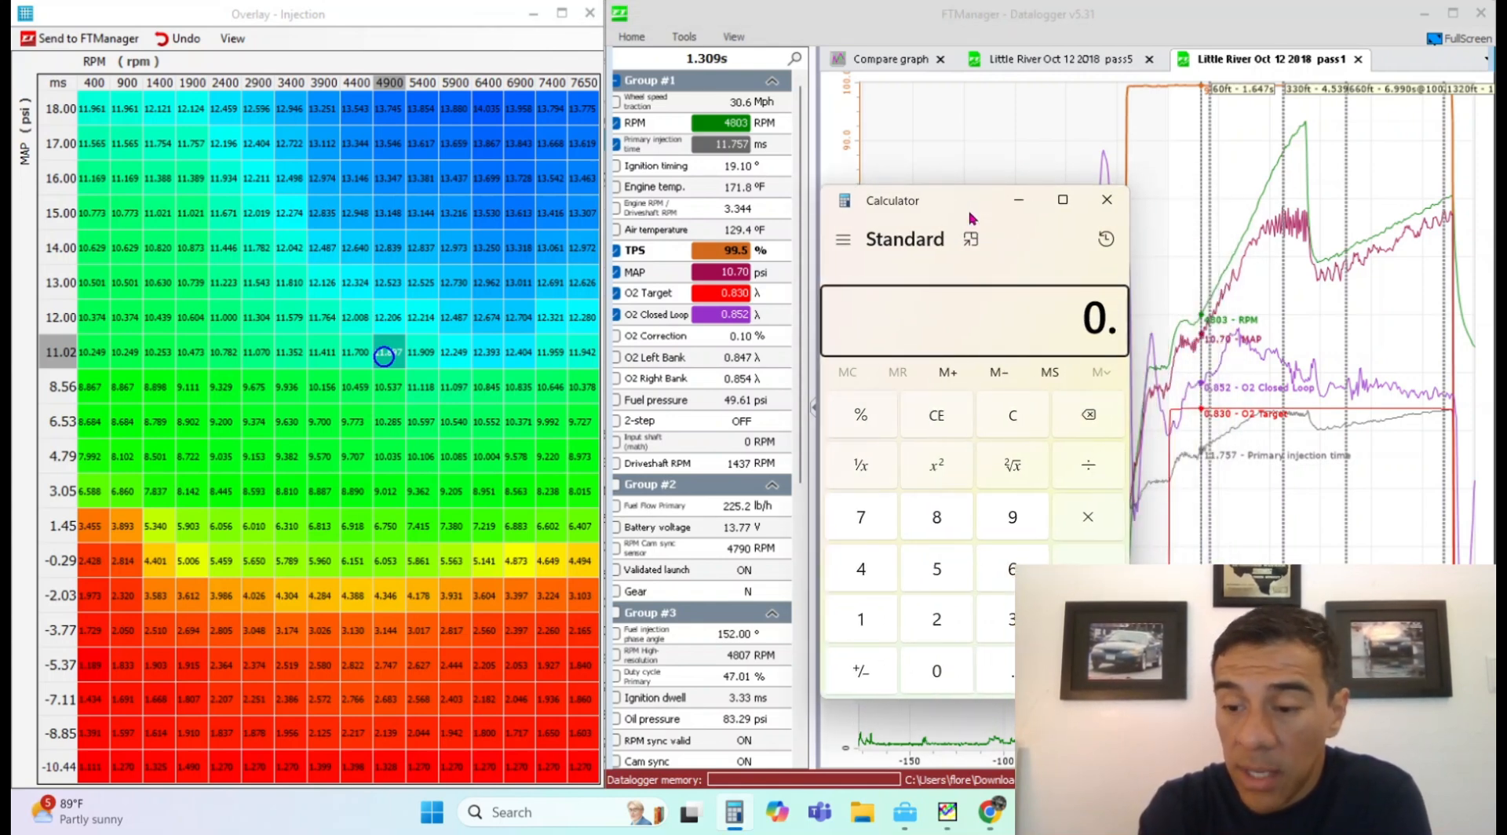
text(852)
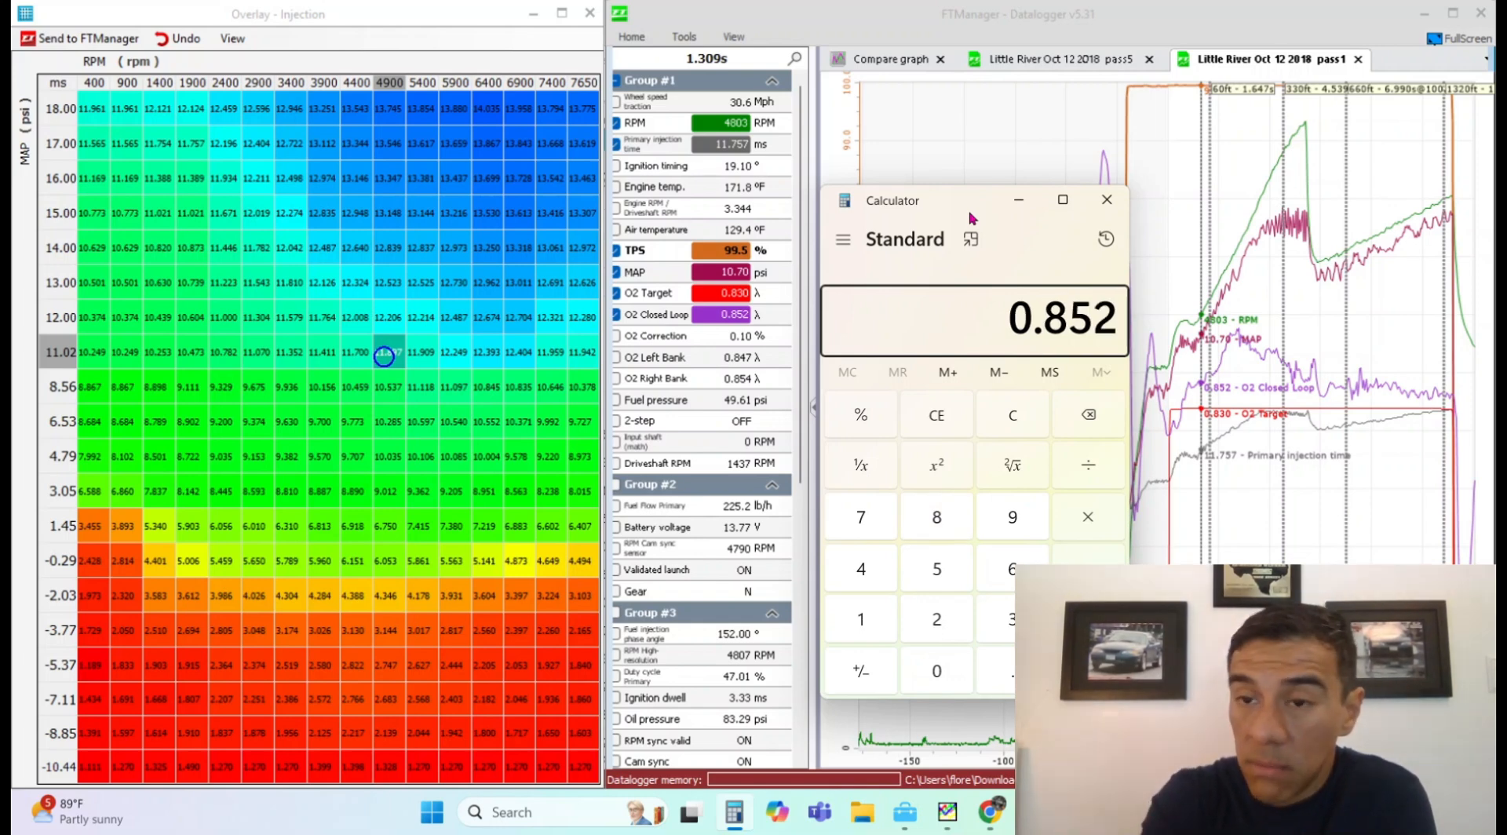
key(slash)
text(.83)
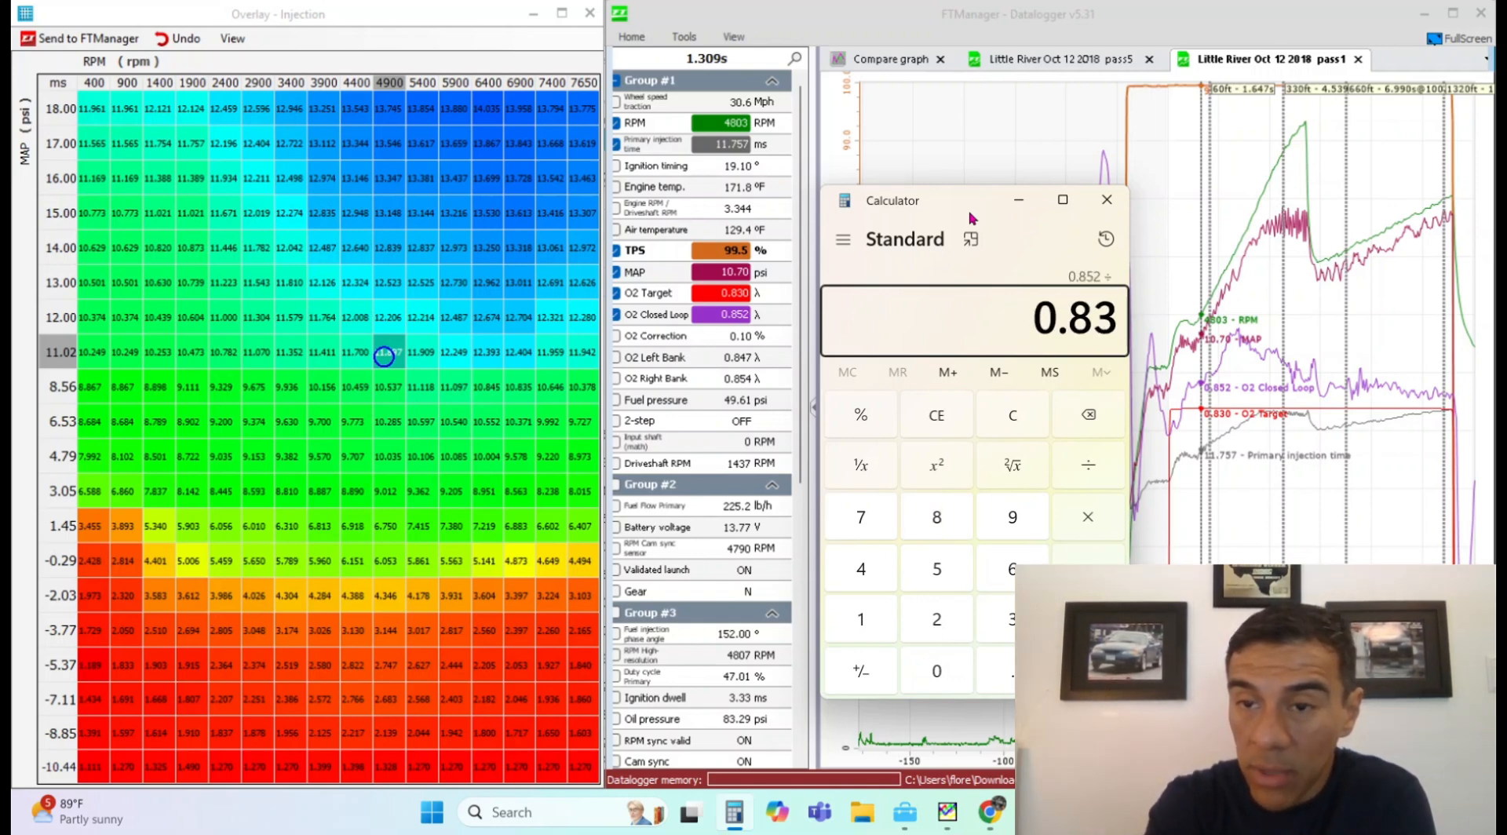
key(Return)
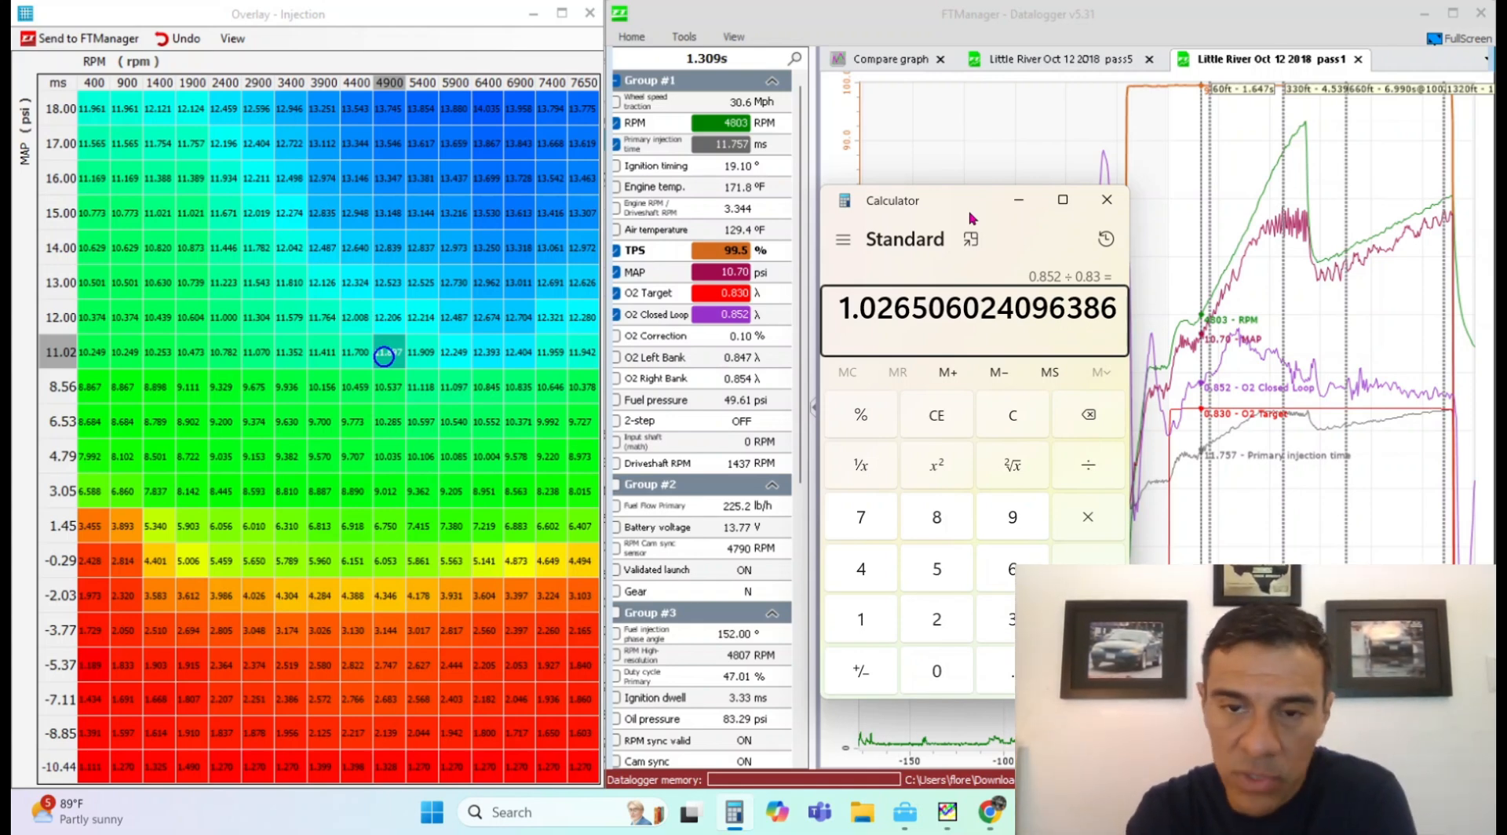
click(1106, 201)
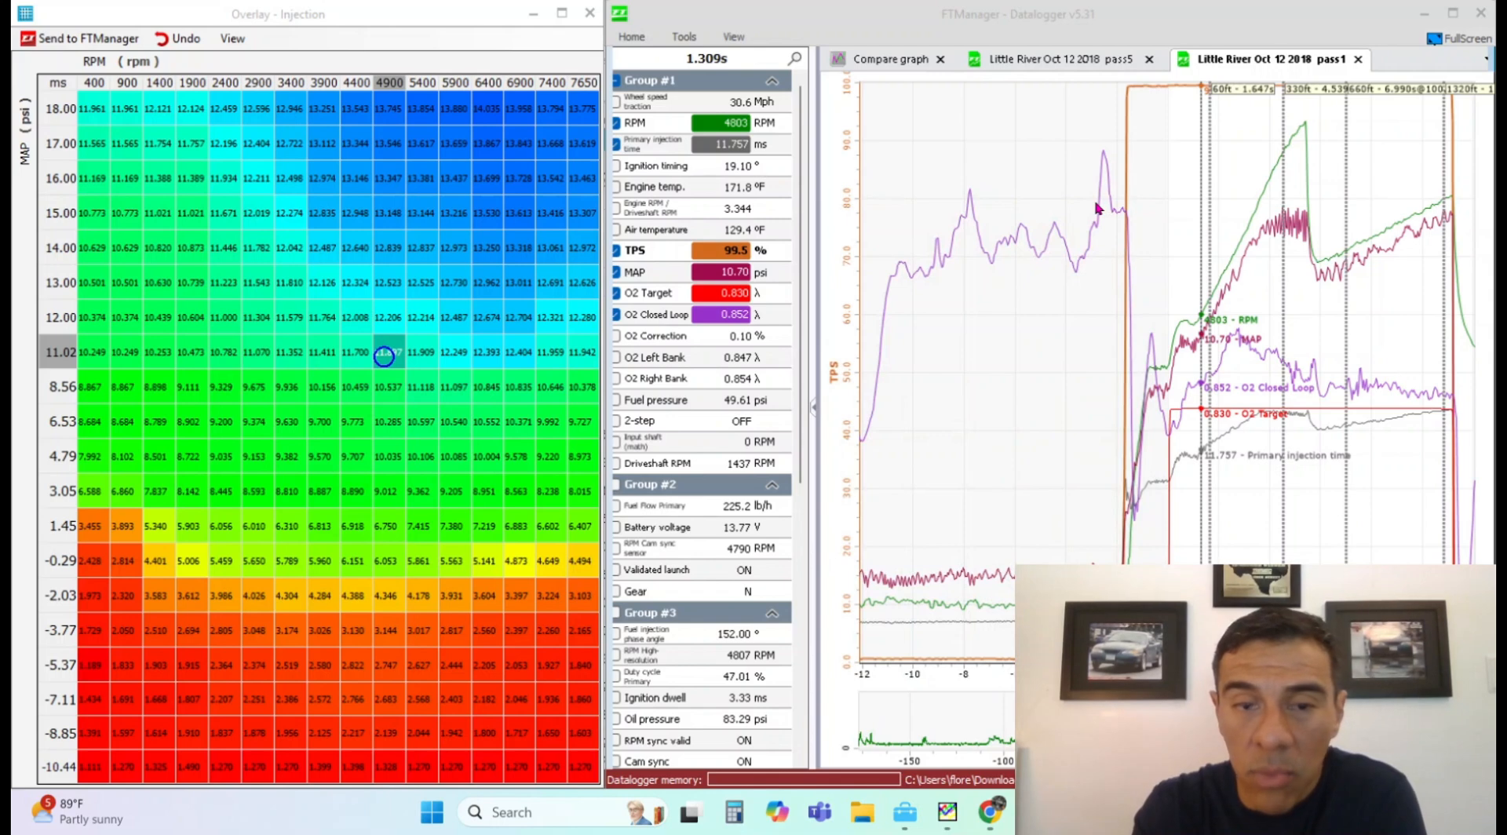
- With the pass1 cursor at 1.385 s, multiply the 4900 RPM, 11.02 psi fuel cell by 1.02
click(1180, 467)
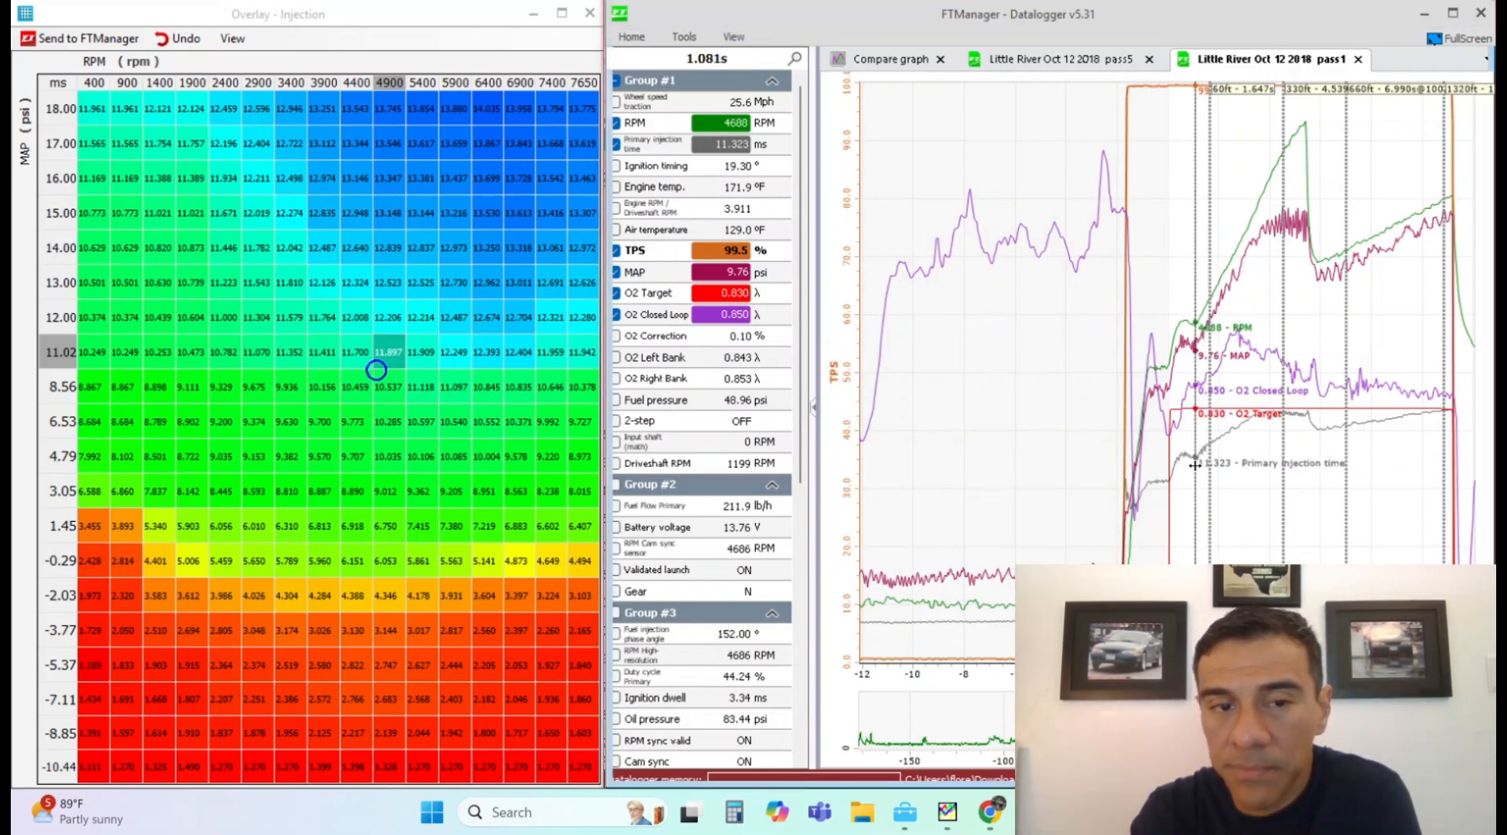
click(1207, 474)
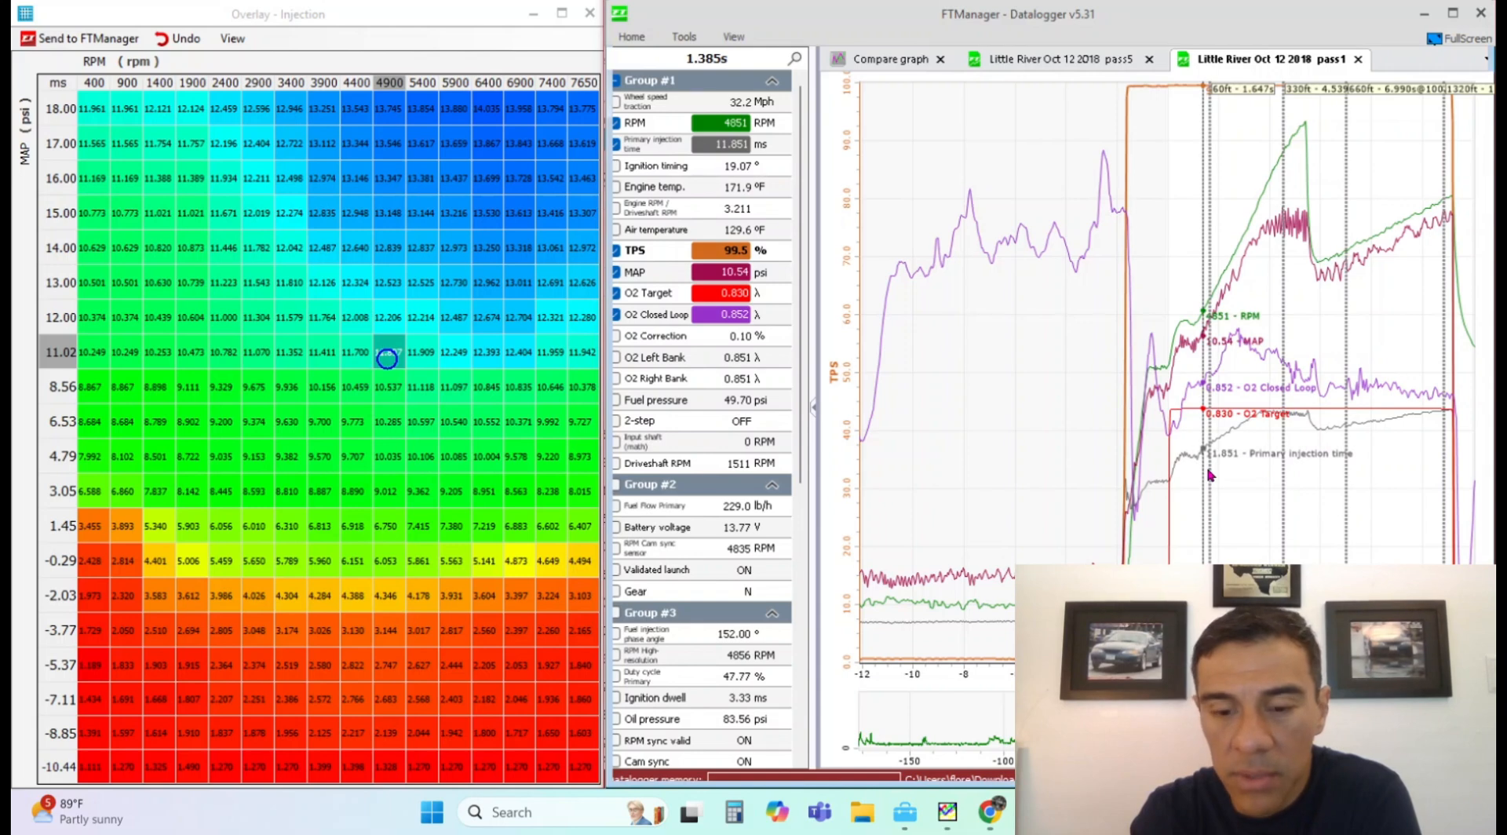
key(asterisk)
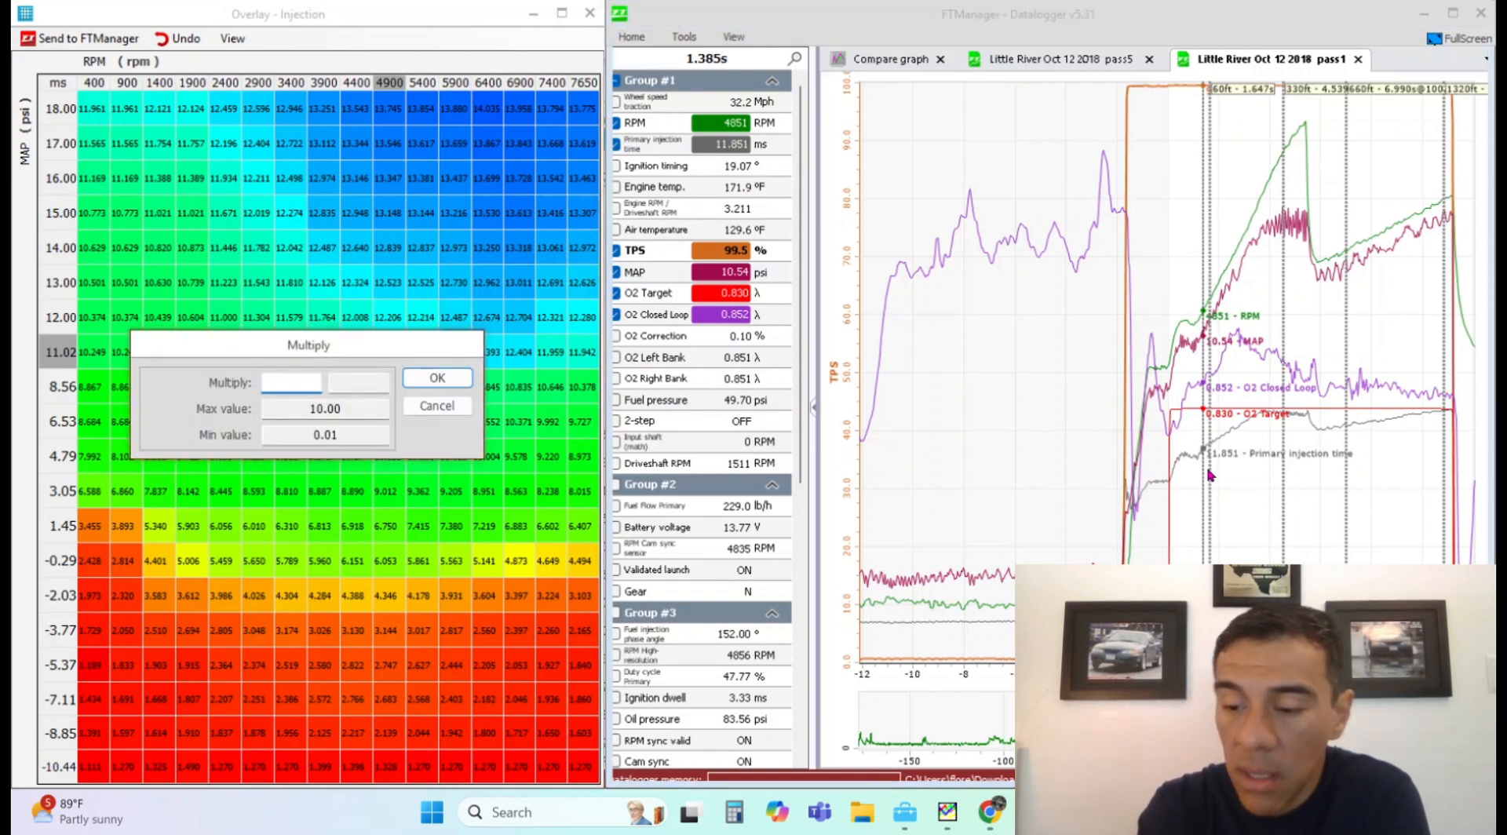
text(1.02)
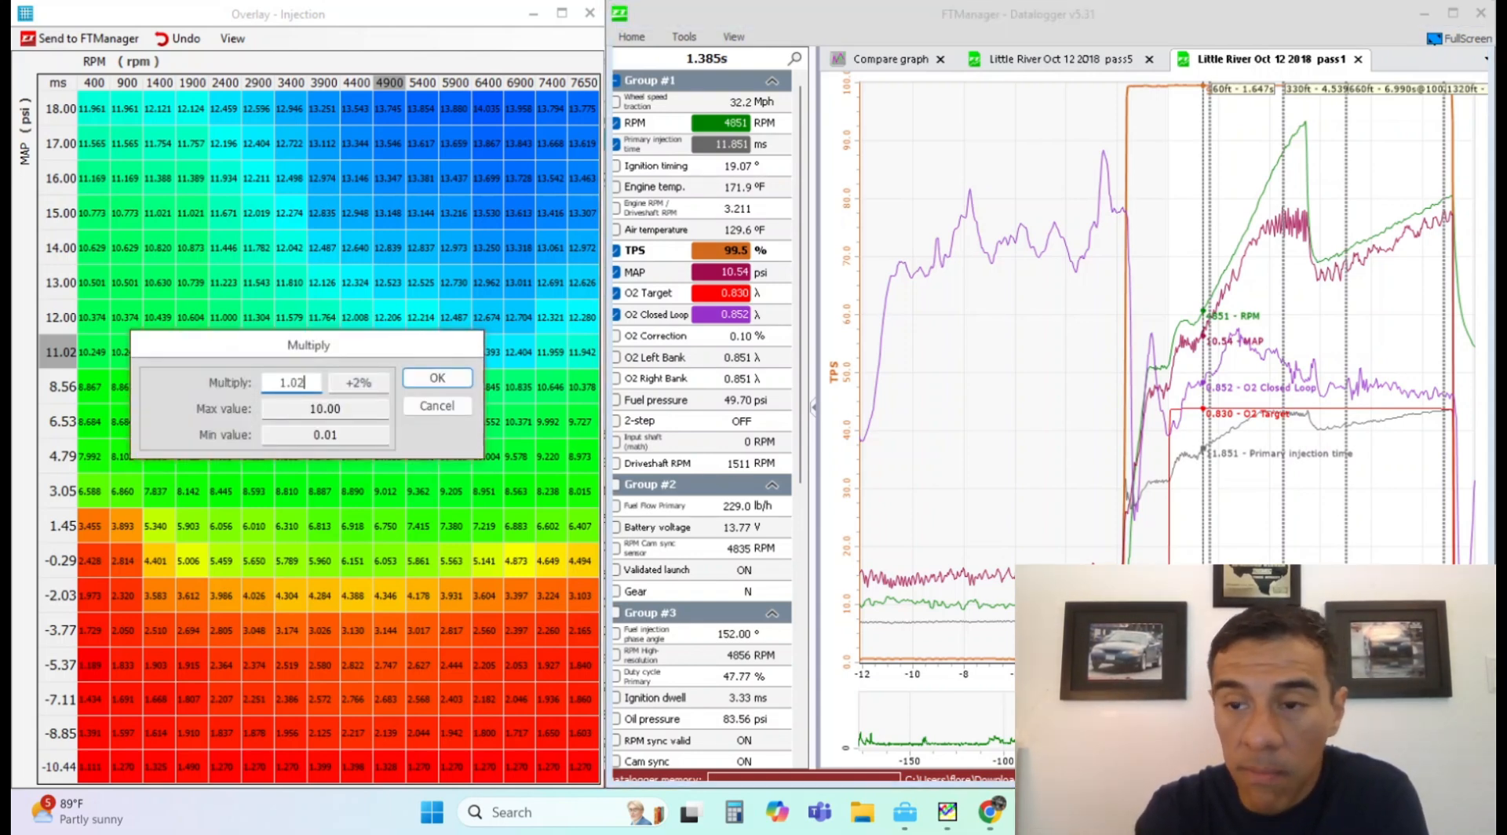
key(BackSpace)
key(BackSpace)
key(BackSpace)
key(BackSpace)
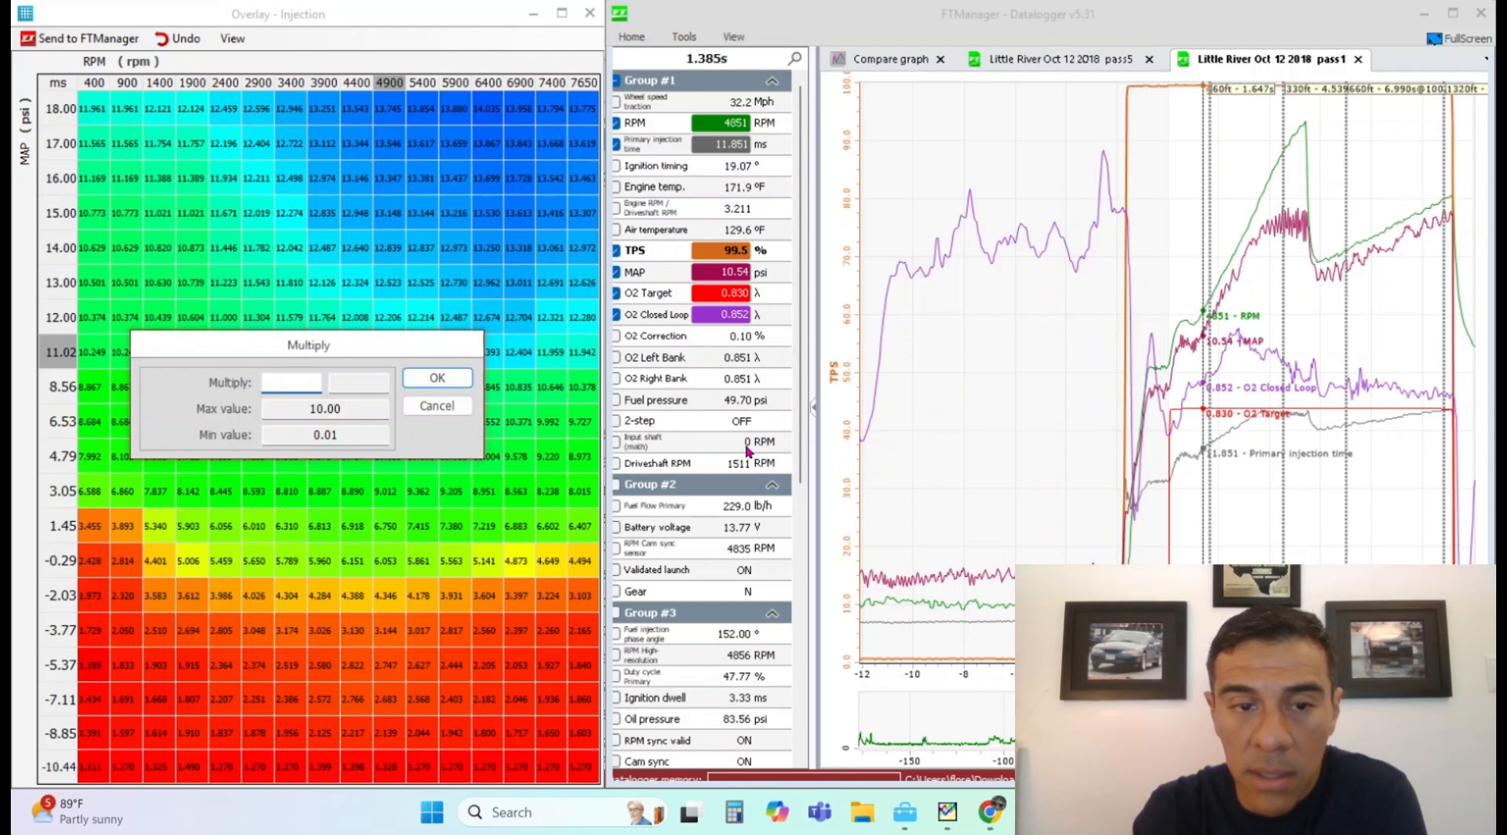
click(452, 406)
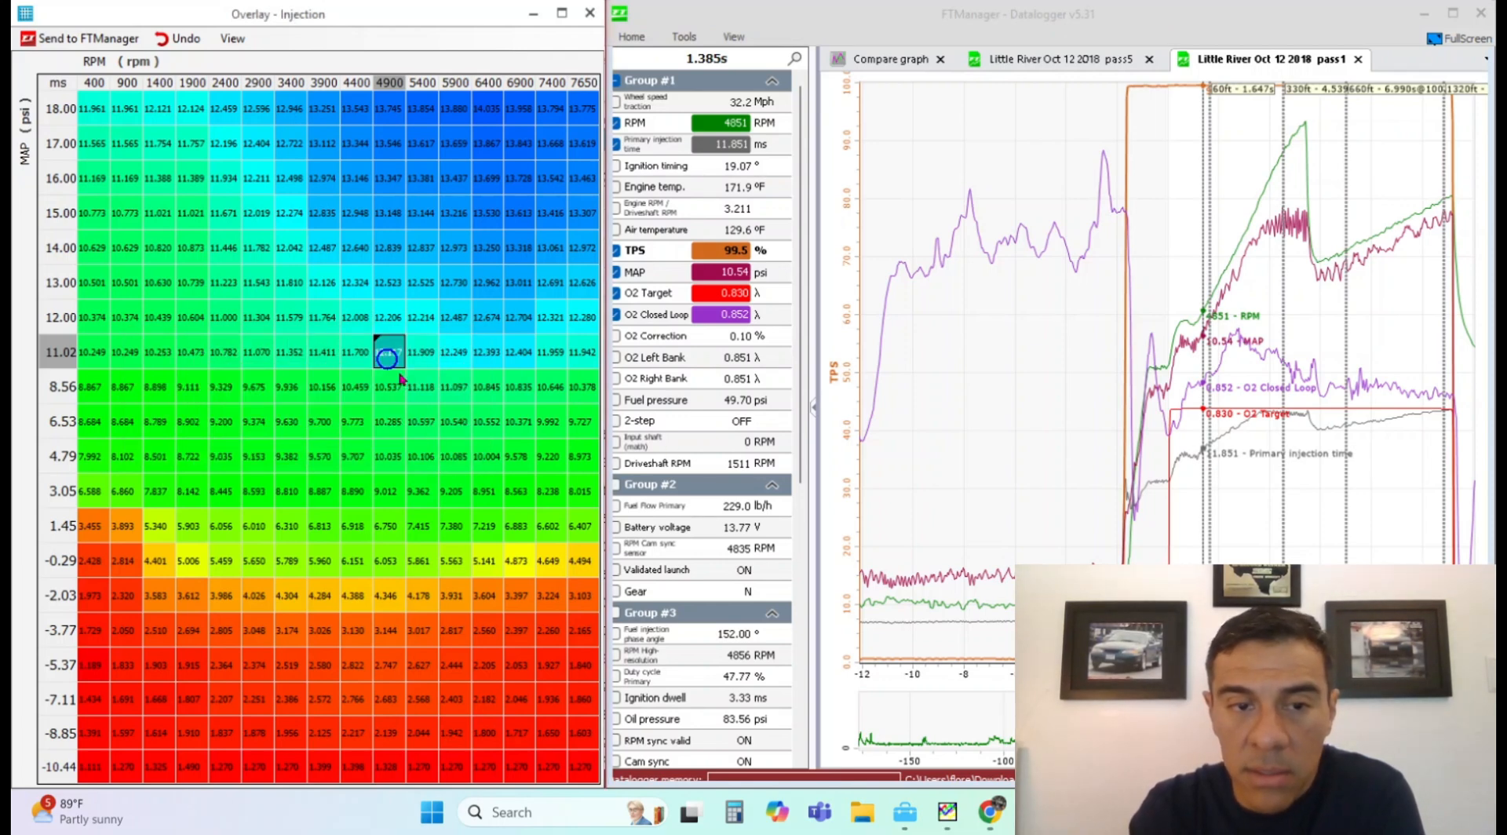
- Move the pass1 cursor to 1.879 s and divide 0.86 by the 0.83 O2 target in Calculator, clearing it when done
click(1216, 400)
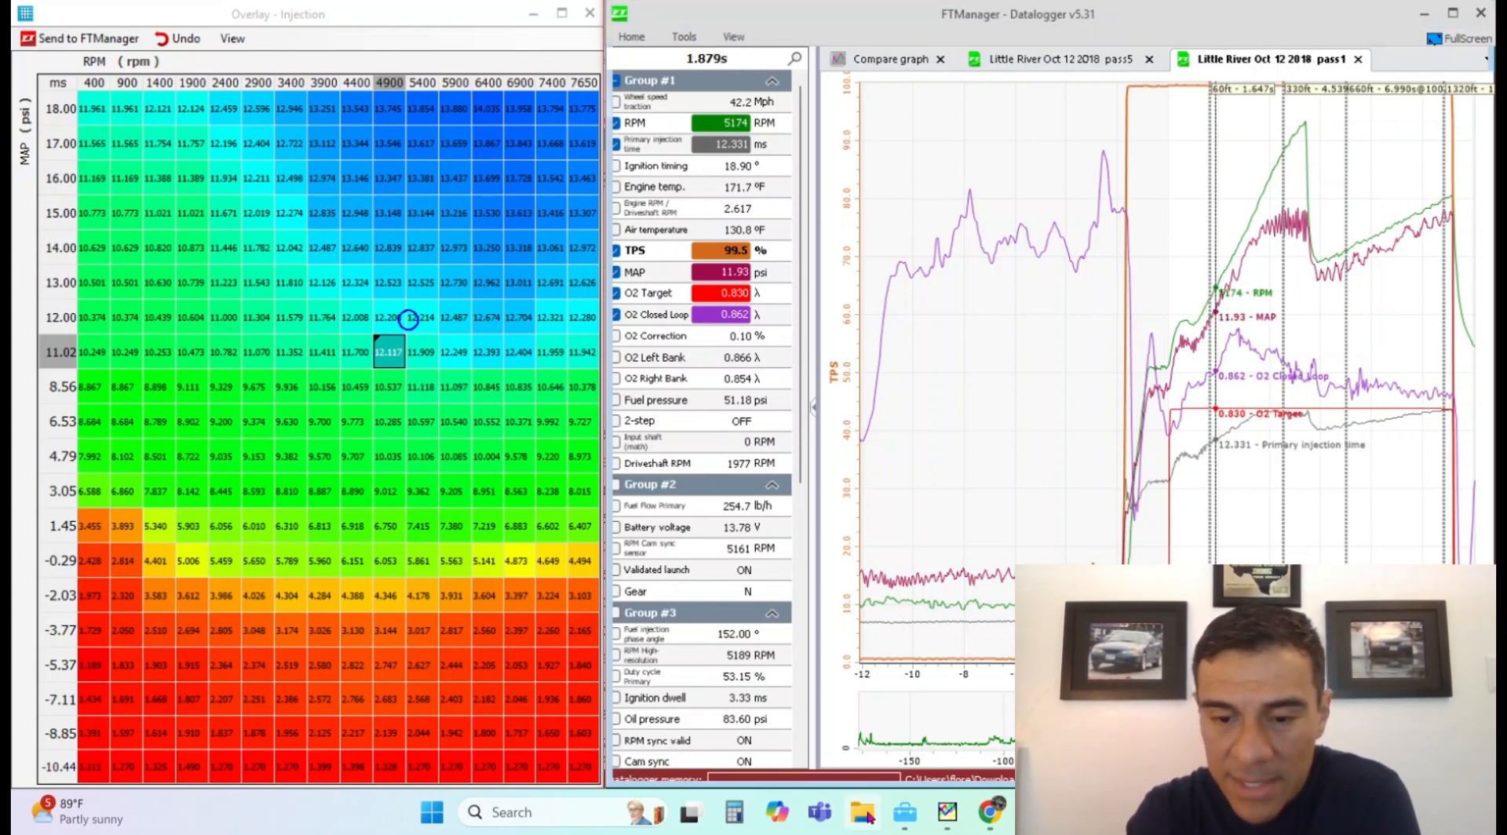
click(734, 815)
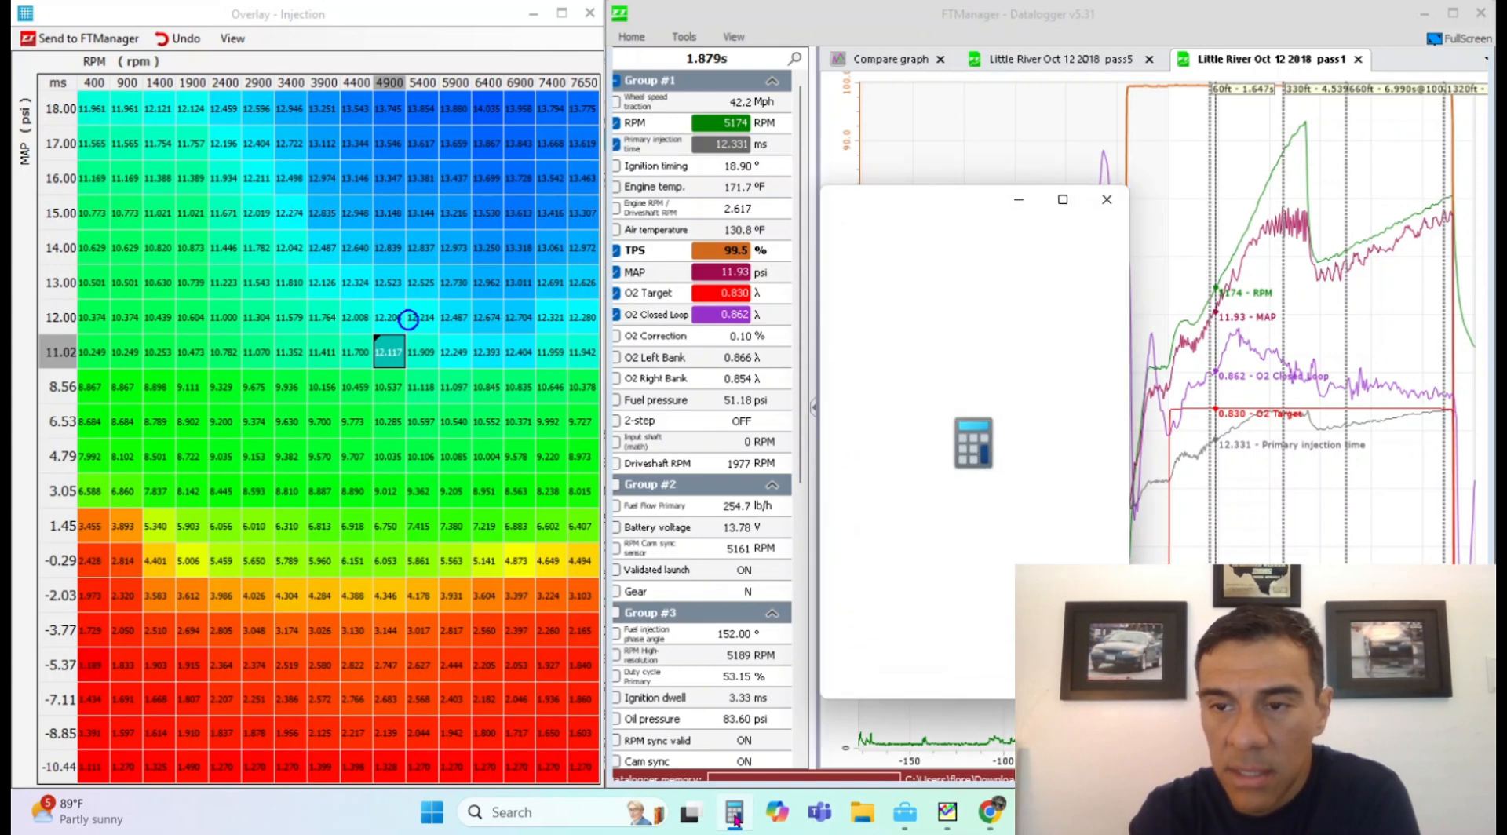
text(.86)
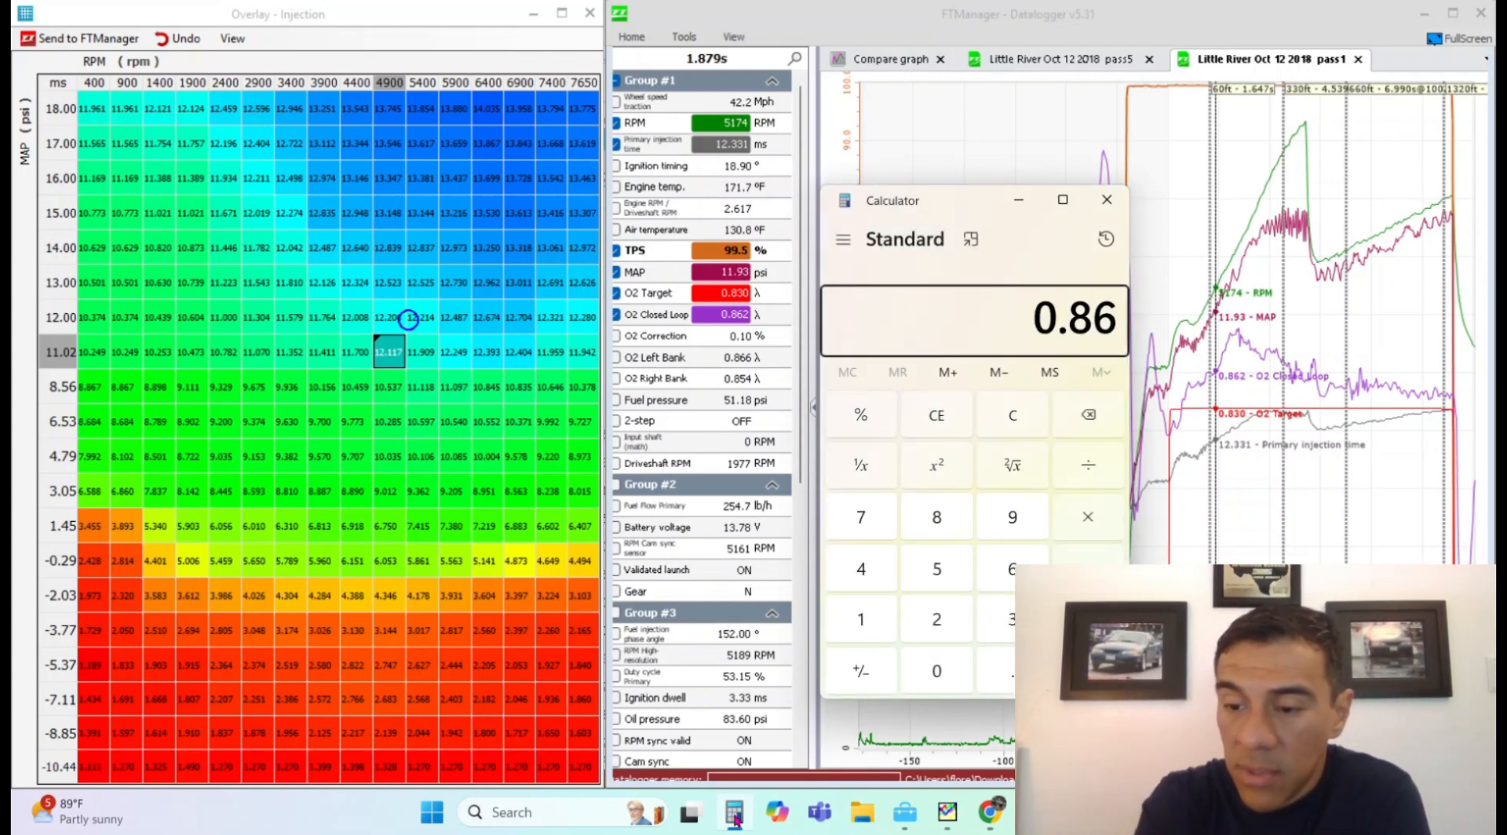
key(slash)
text(.83)
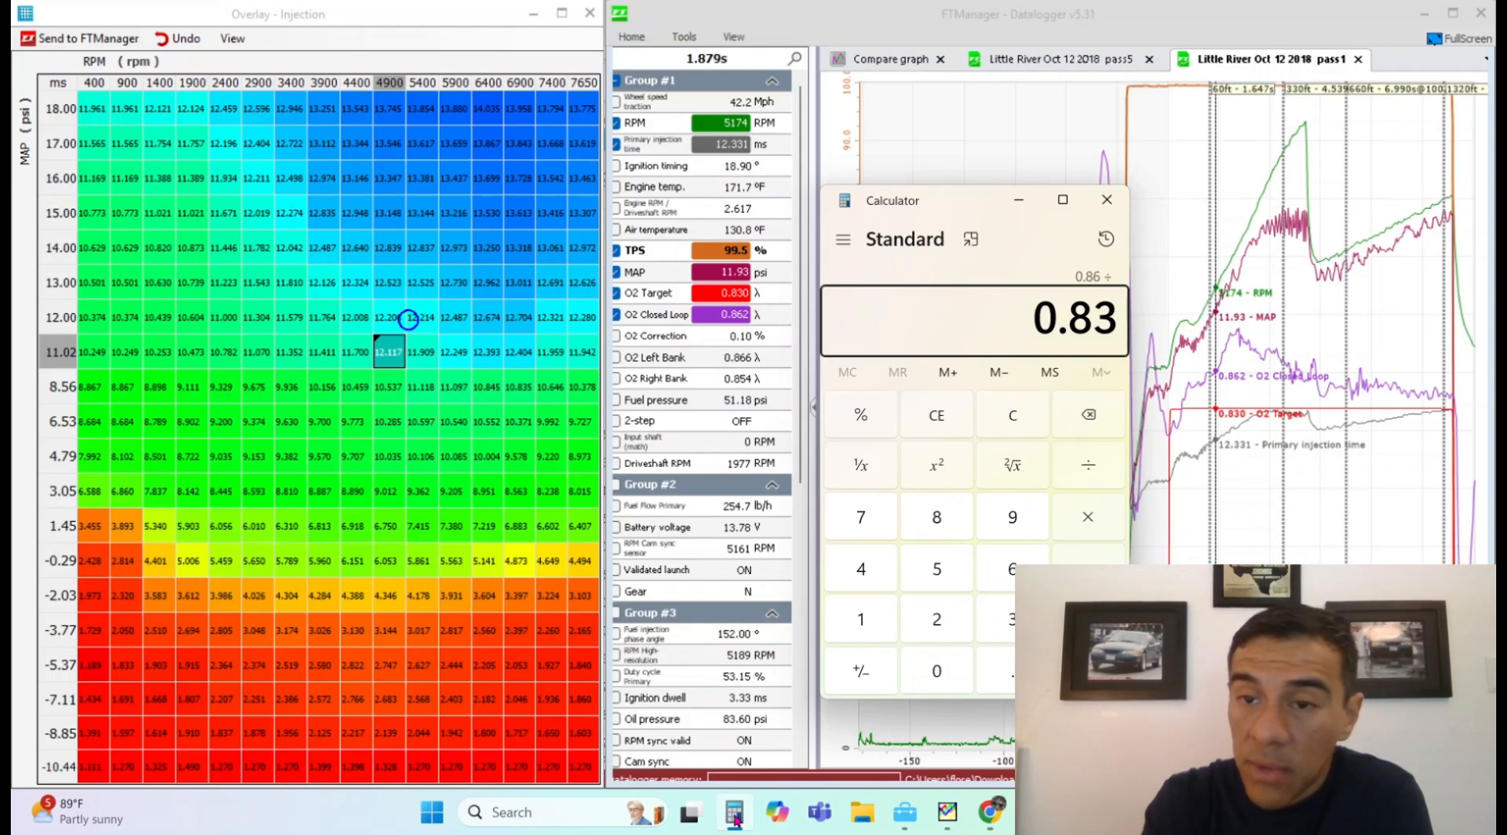
key(Return)
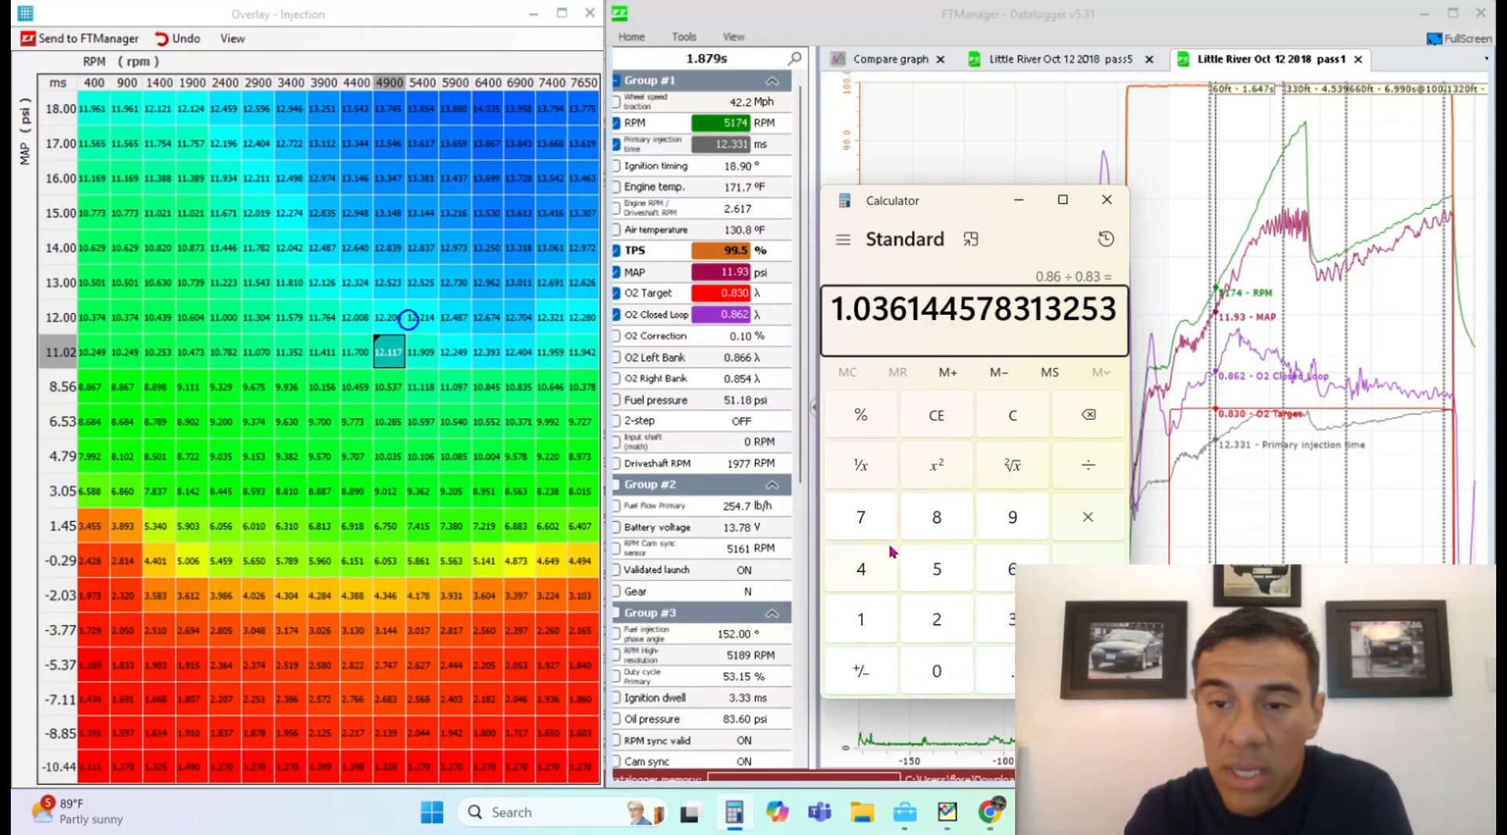
click(1013, 415)
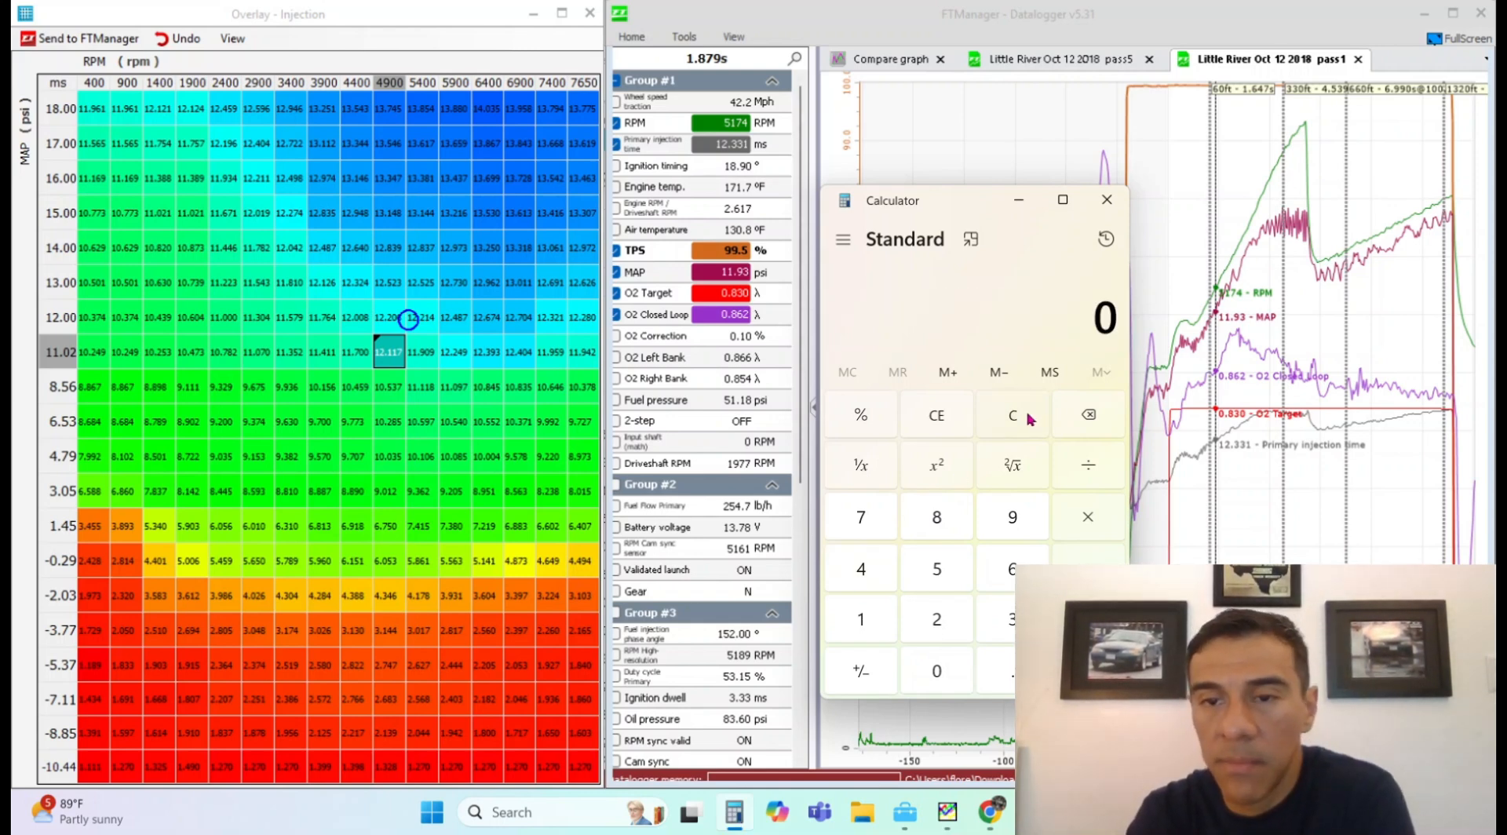
- Multiply the 4900 RPM, 12.00 psi fuel cell by 1.037 at 1.689 s and advance the log cursor to 1.879 s
click(1214, 387)
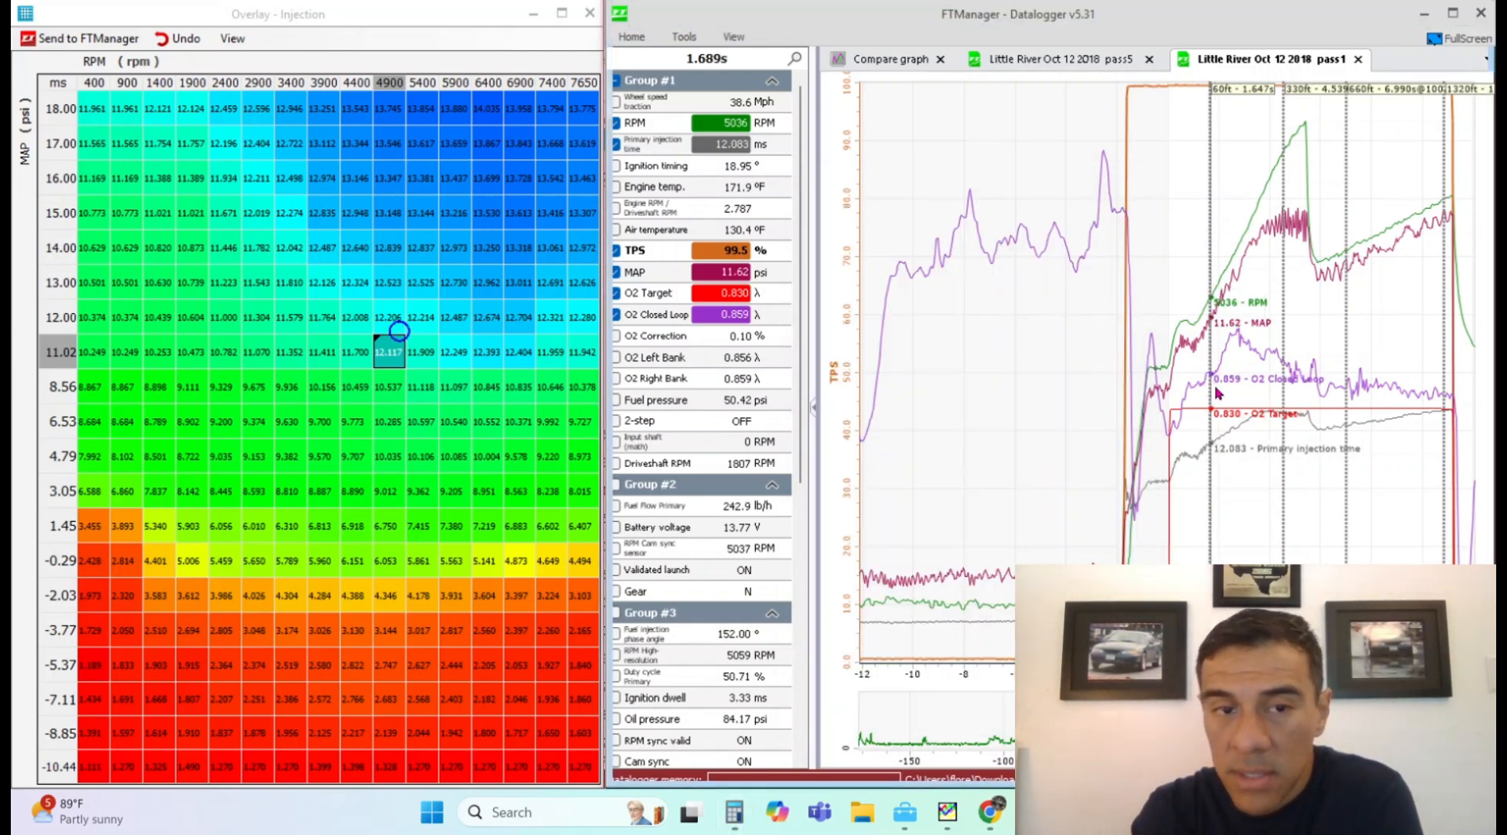
key(ctrl+m)
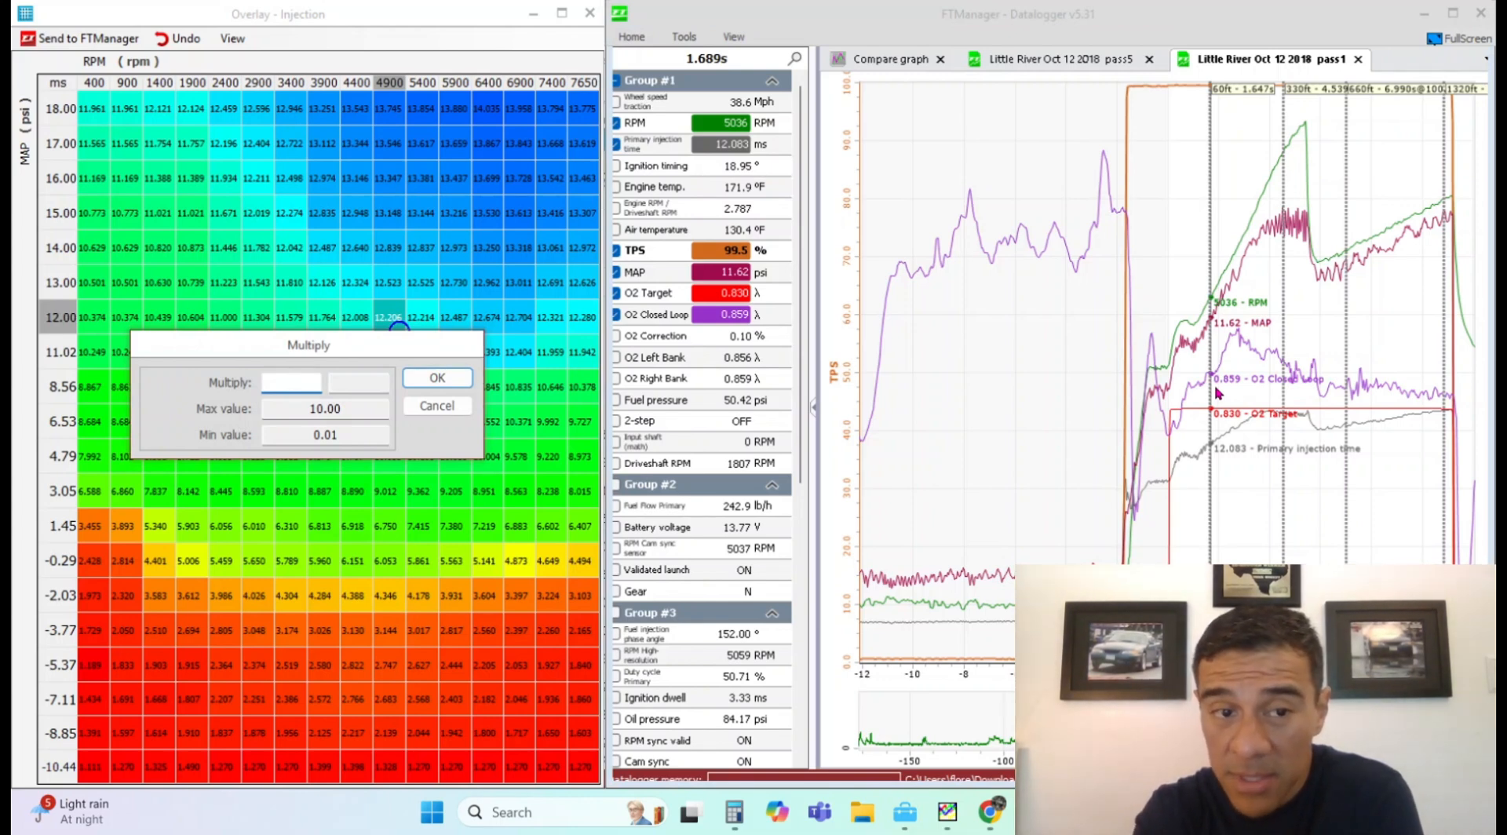
text(1.037)
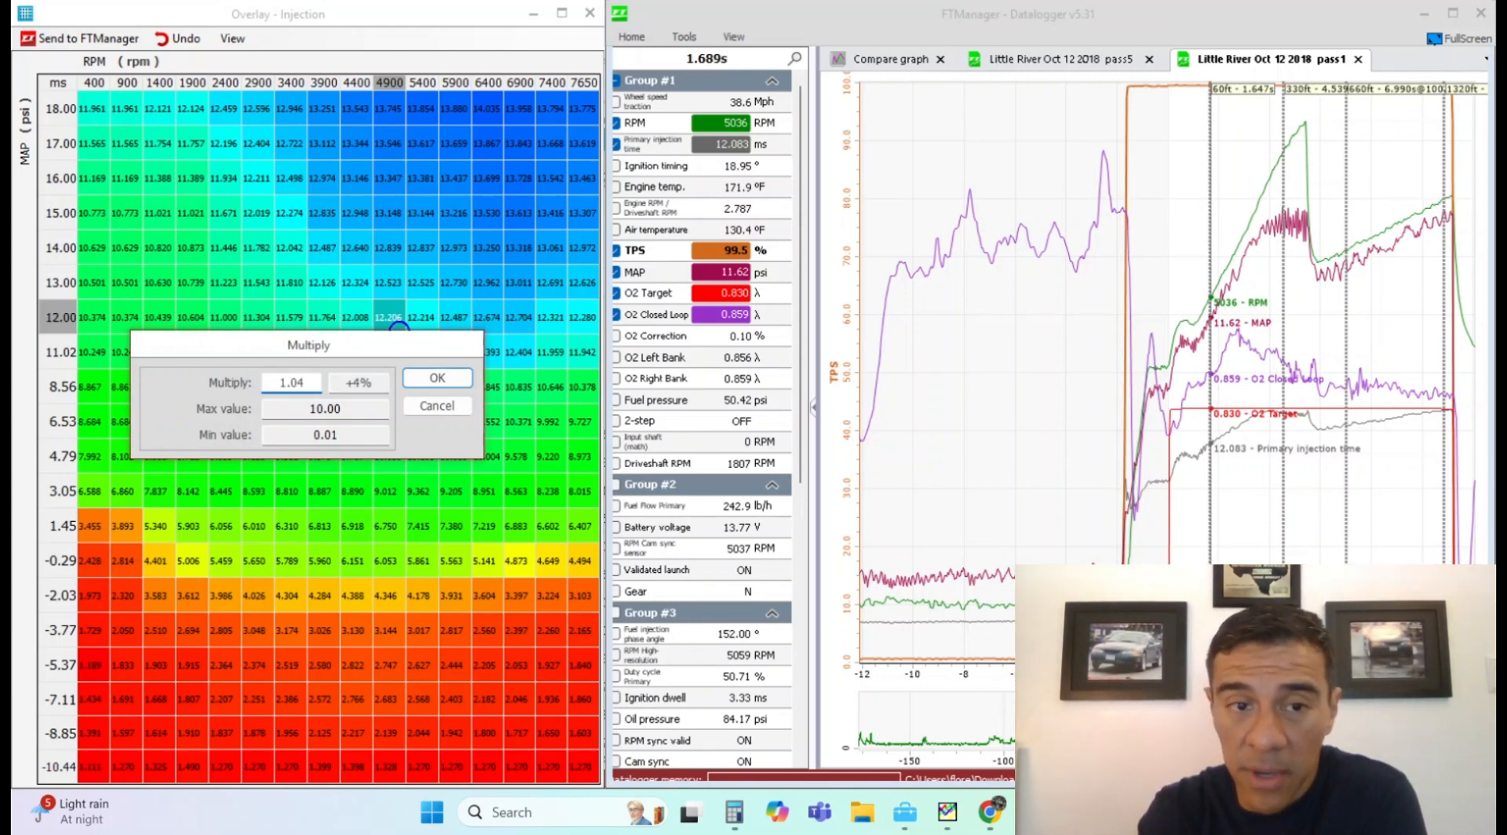
key(Return)
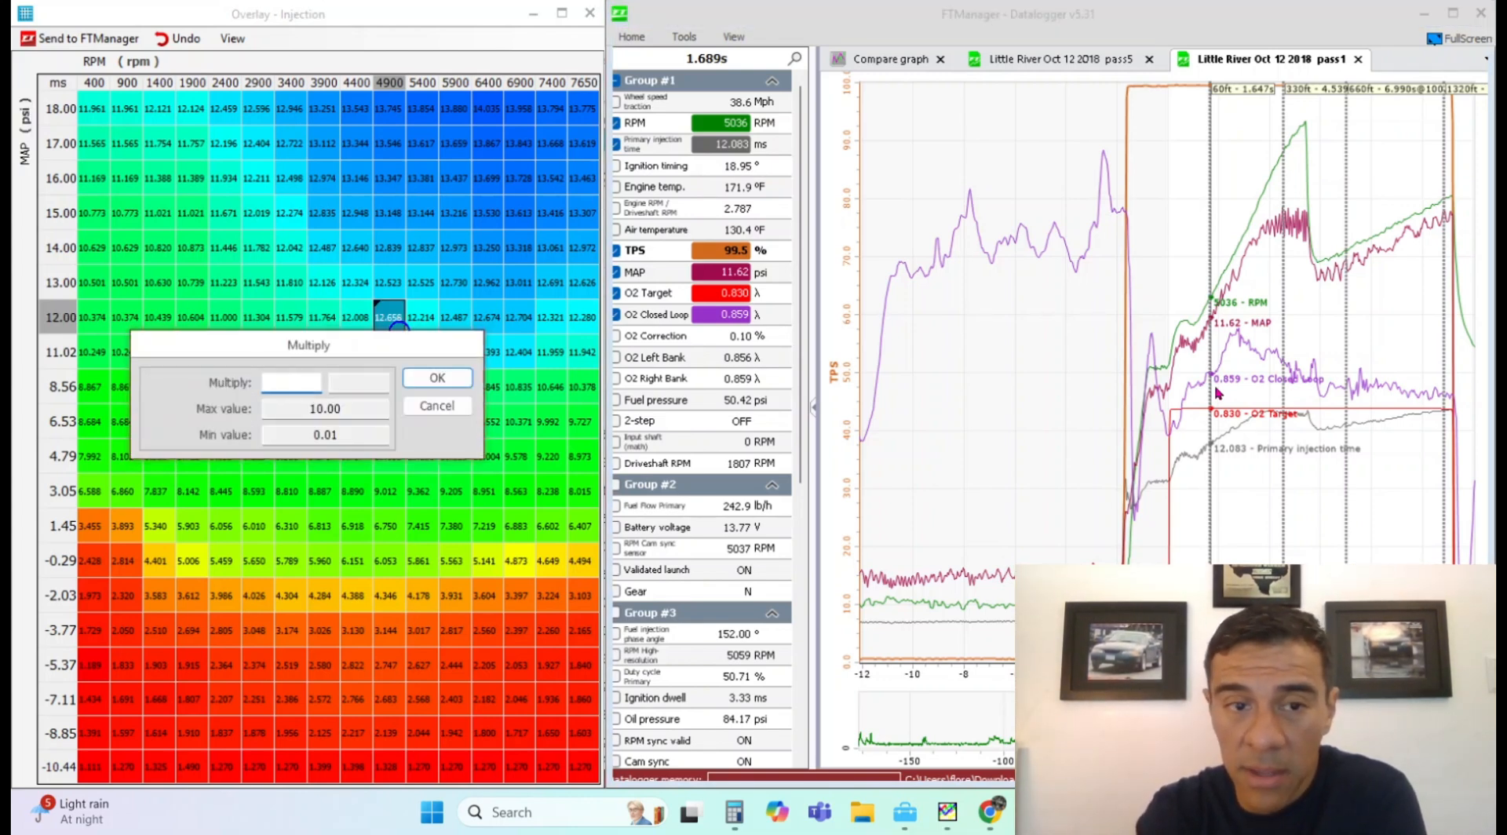
click(460, 411)
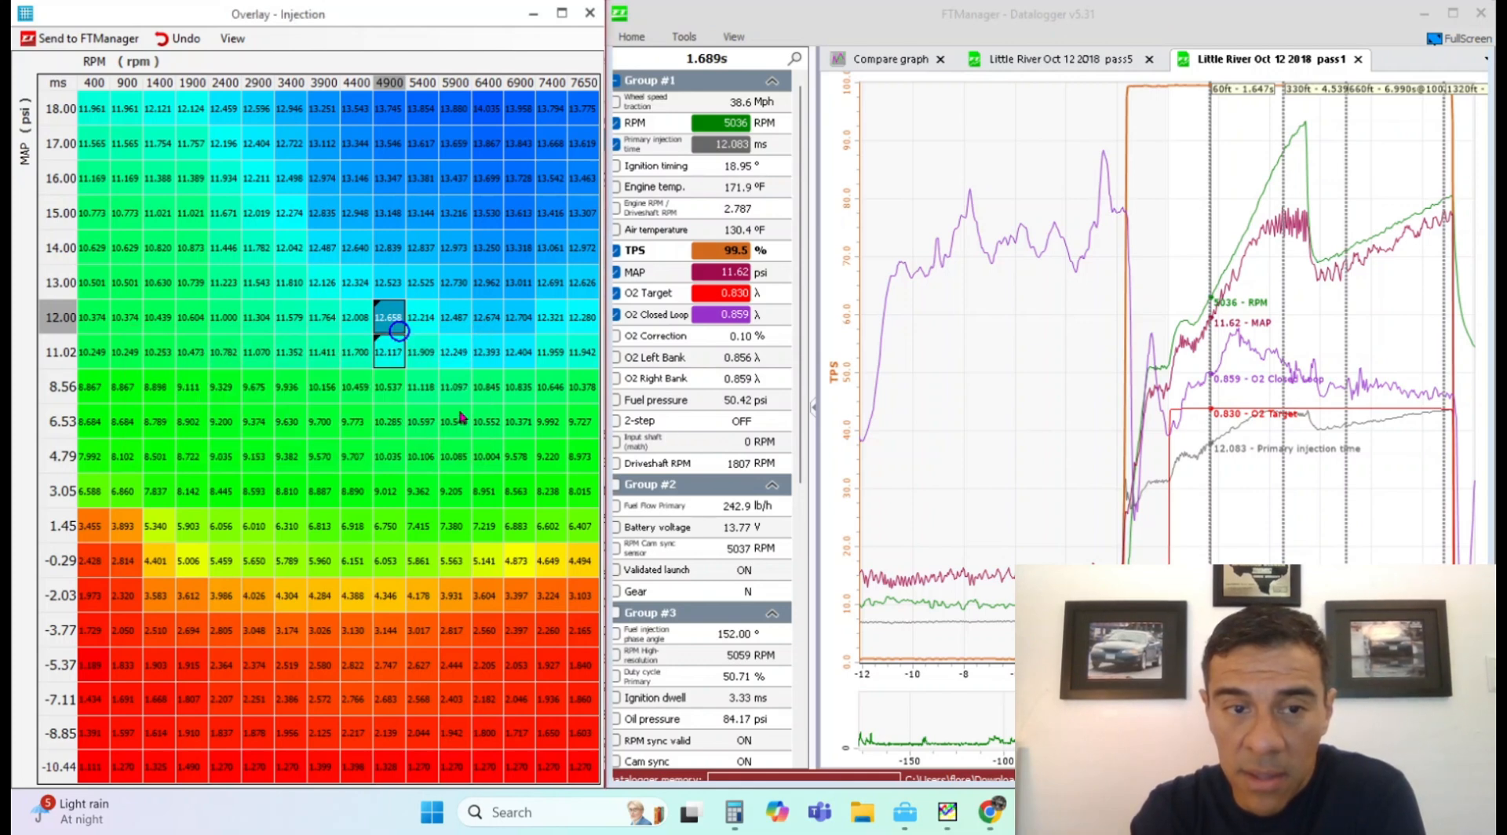
click(1214, 422)
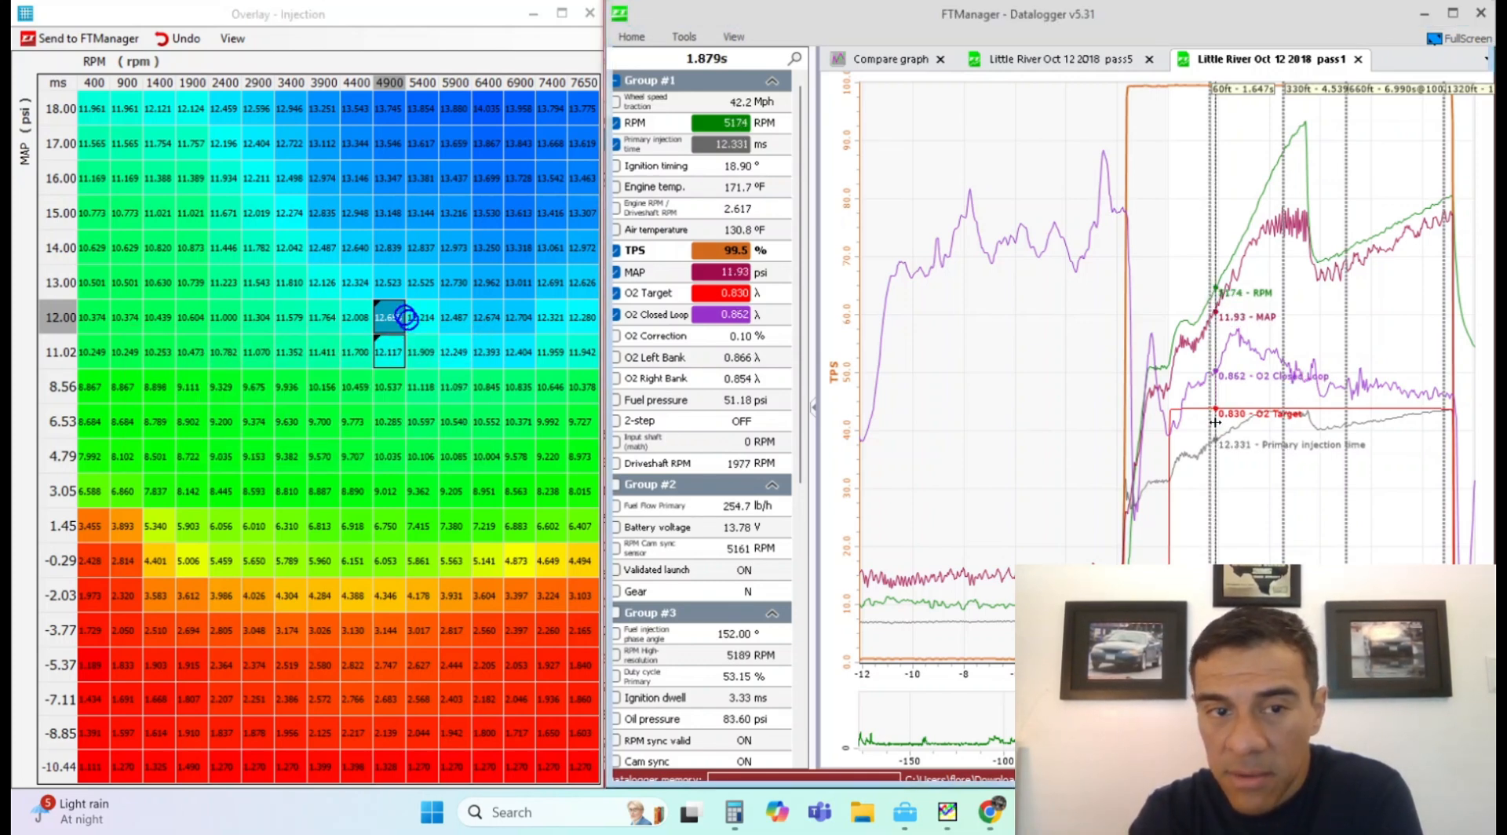
- Multiply the 5400 RPM, 12.00 psi fuel cell by 1.04 to apply the correction at 1.879 s
key(asterisk)
text(1.04)
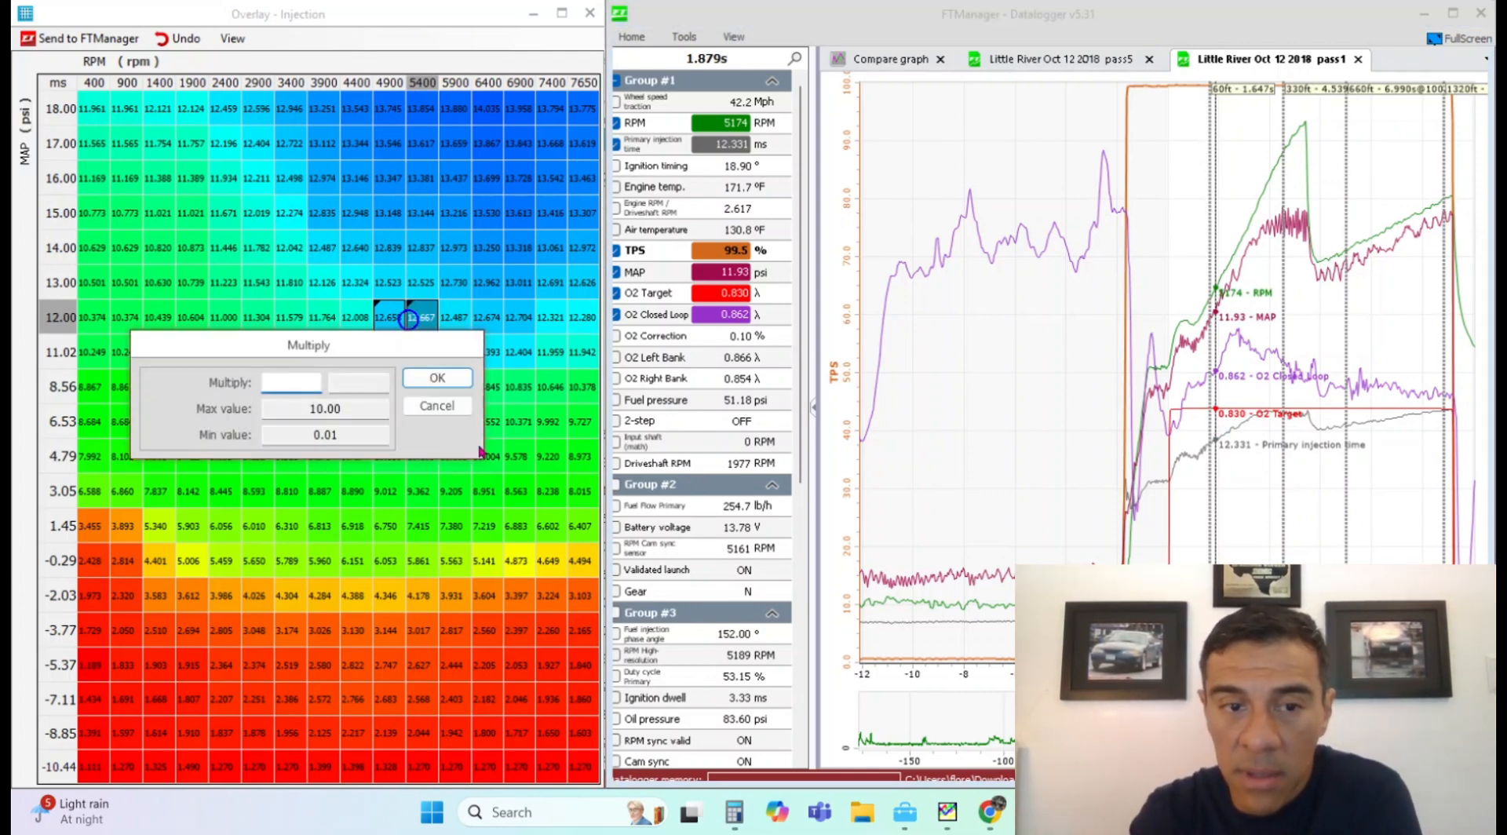
key(Return)
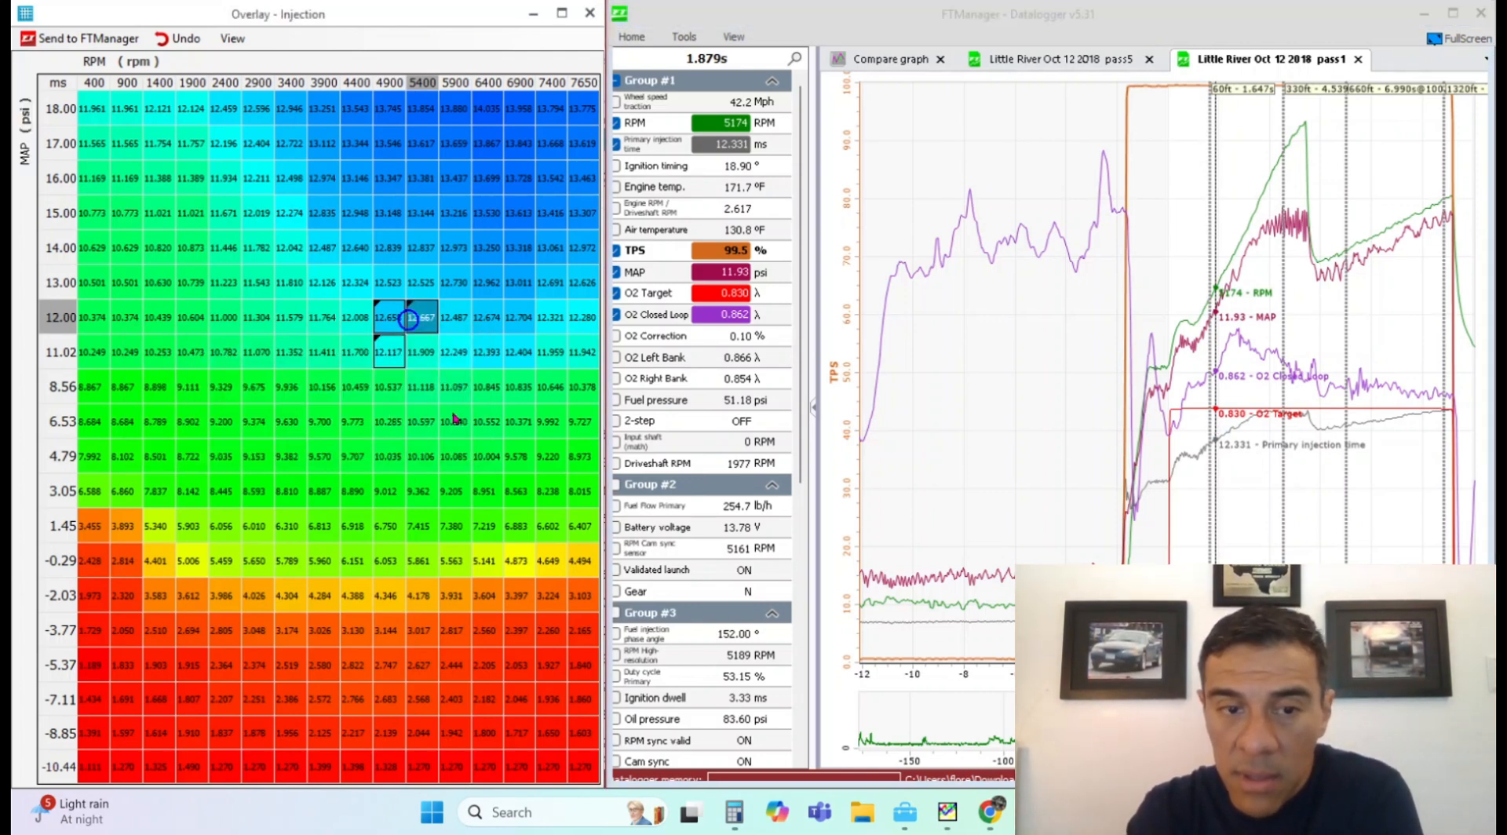
- Move the pass1 cursor to 2.335 s and divide 0.88 by the 0.83 O2 target in Calculator, then clear and close it
click(1228, 428)
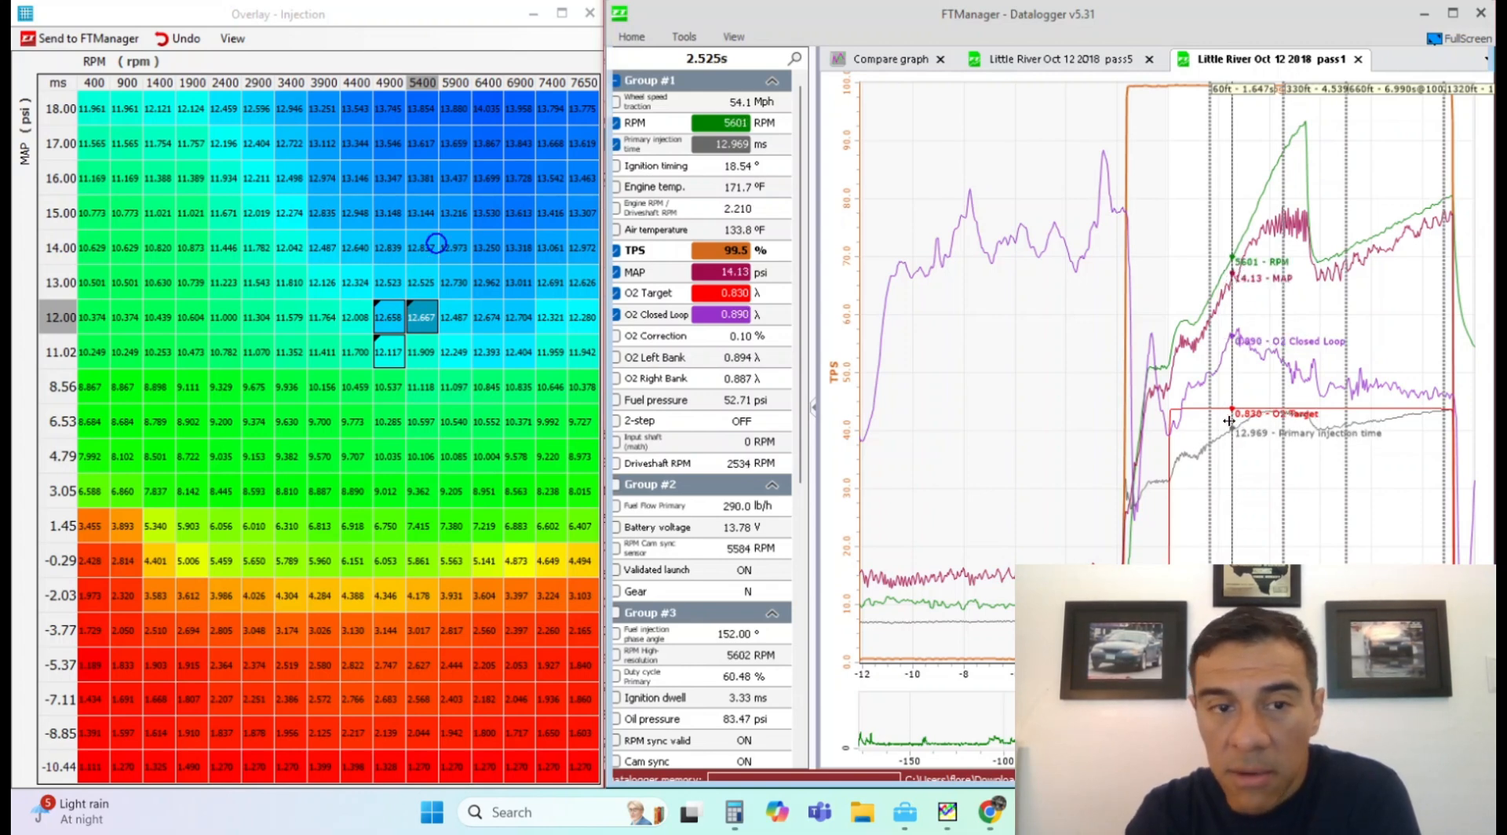
drag(1228, 421, 1221, 420)
click(1226, 420)
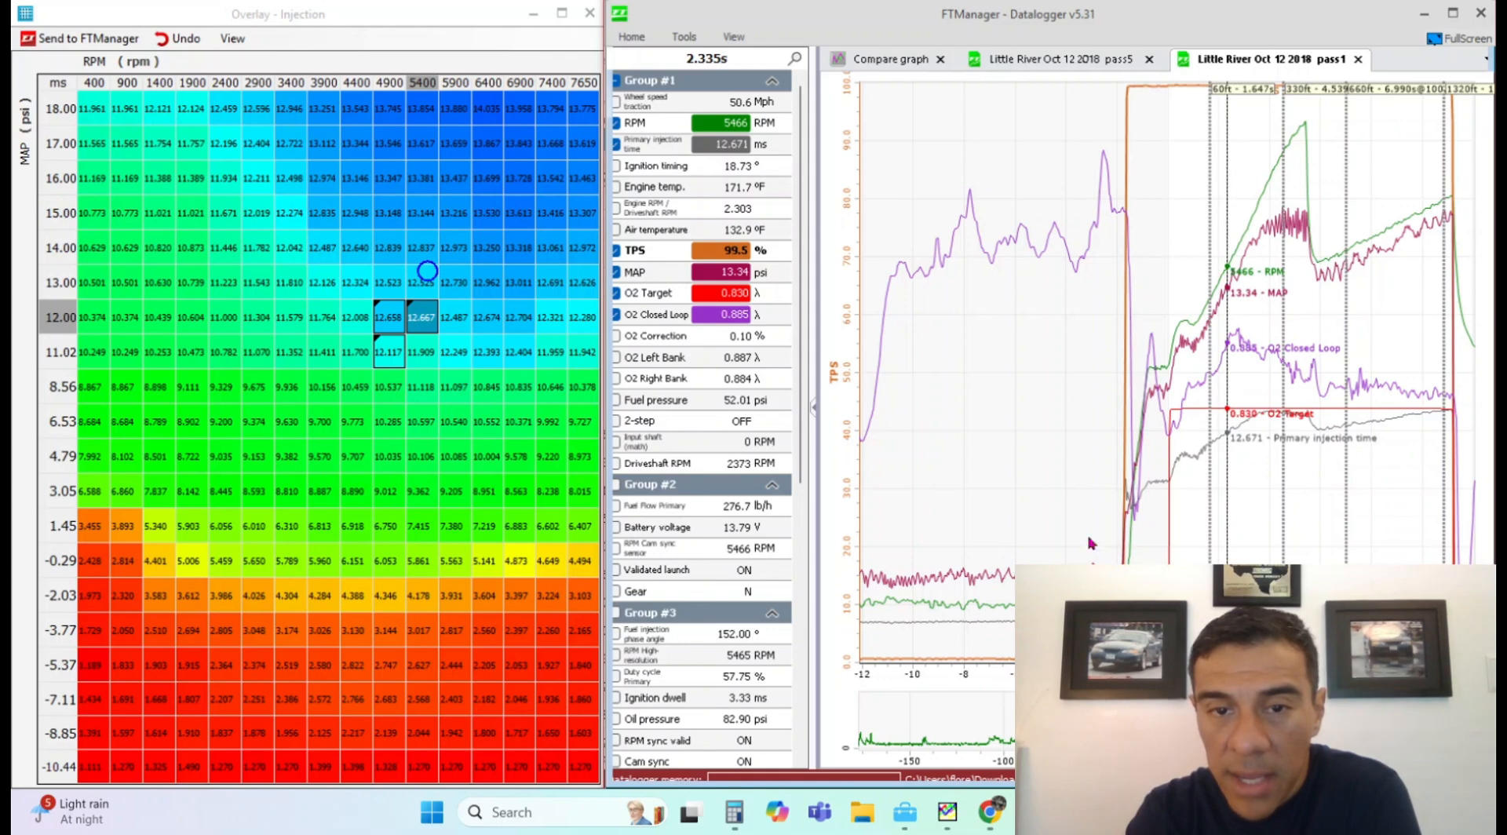
click(745, 821)
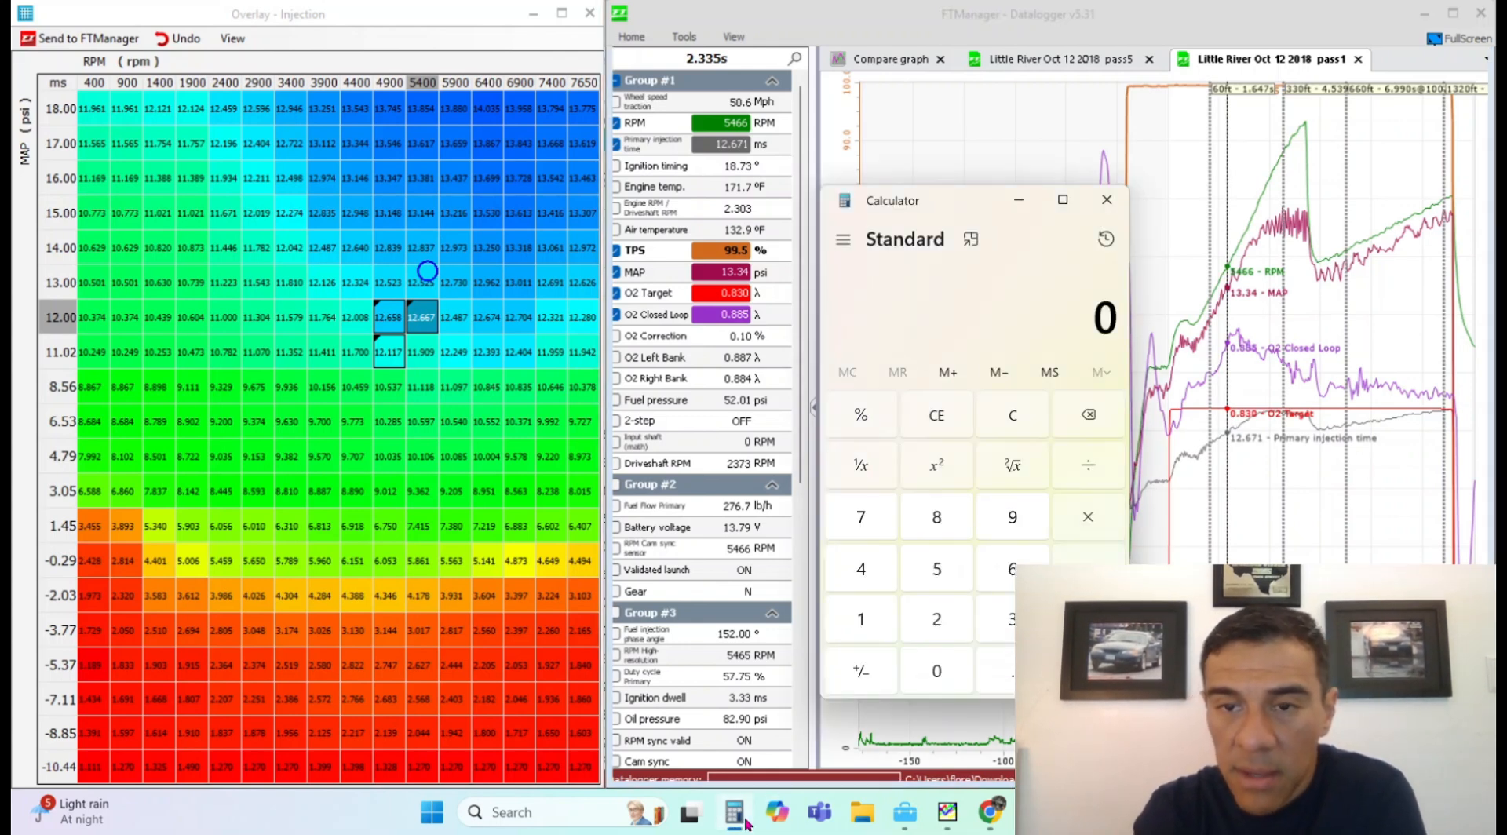
text(.88)
key(slash)
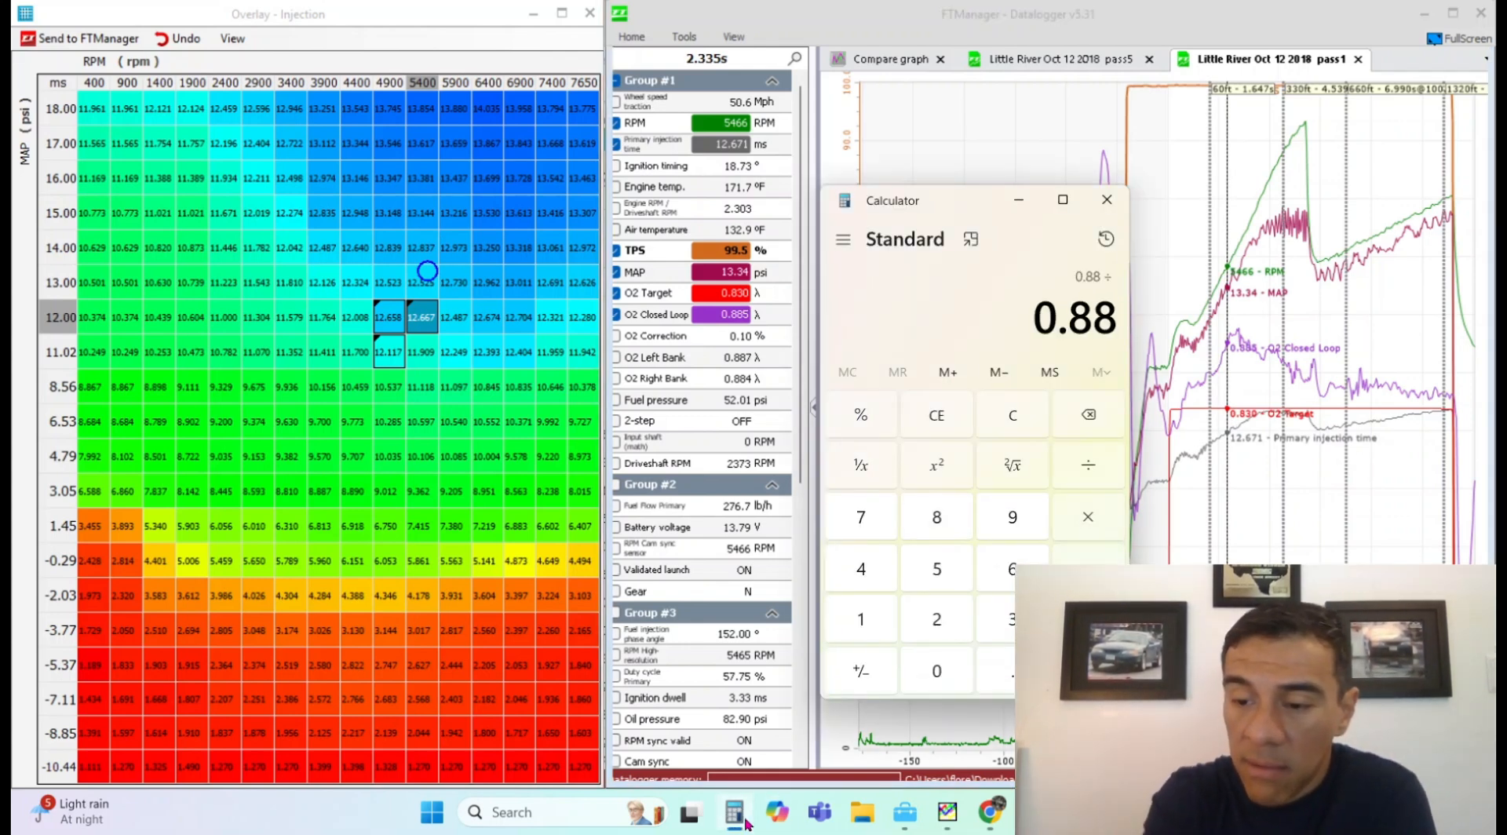
text(.83)
key(Return)
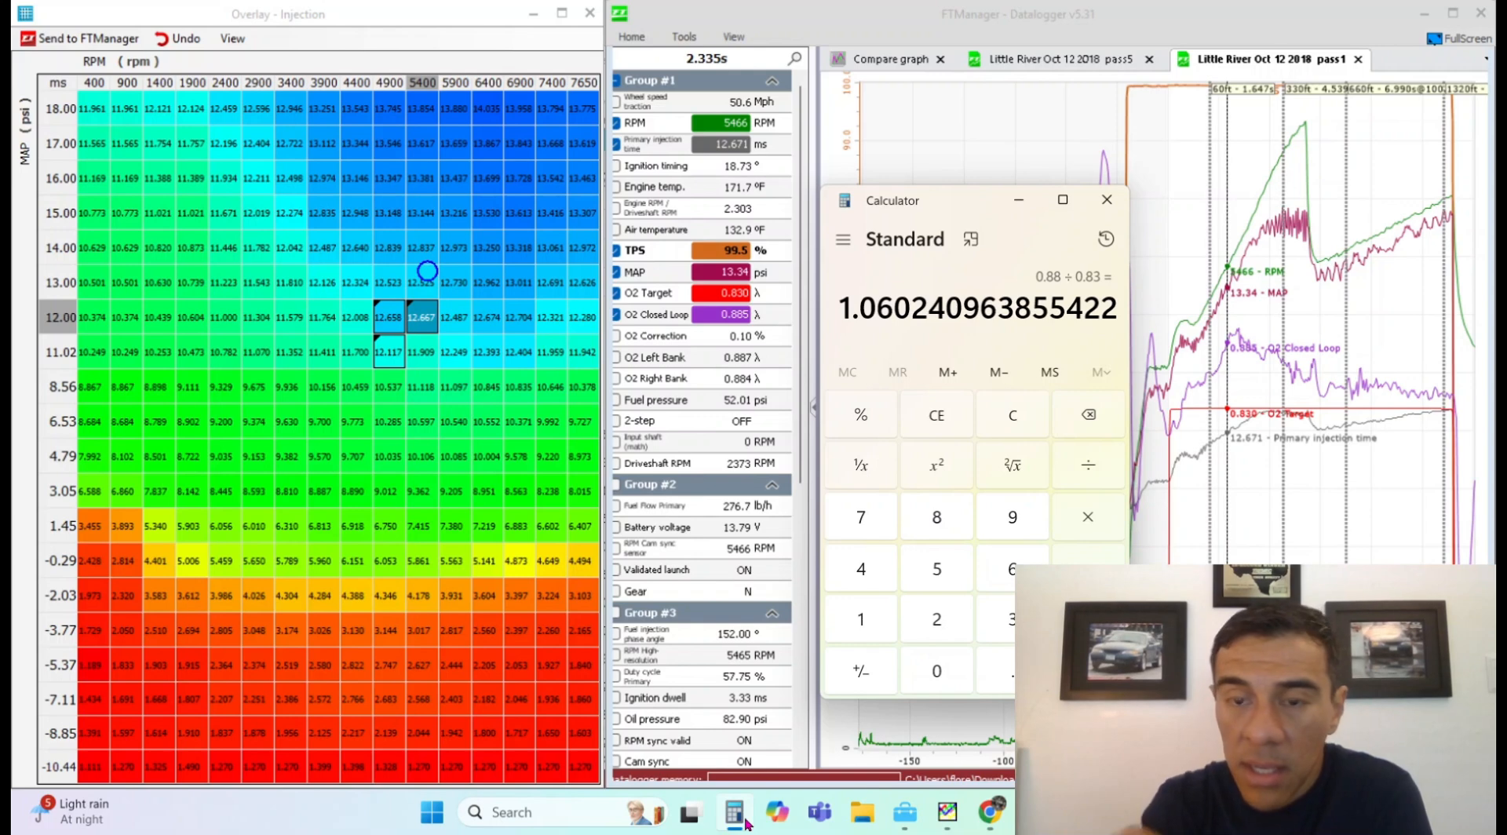
click(1011, 423)
click(1114, 199)
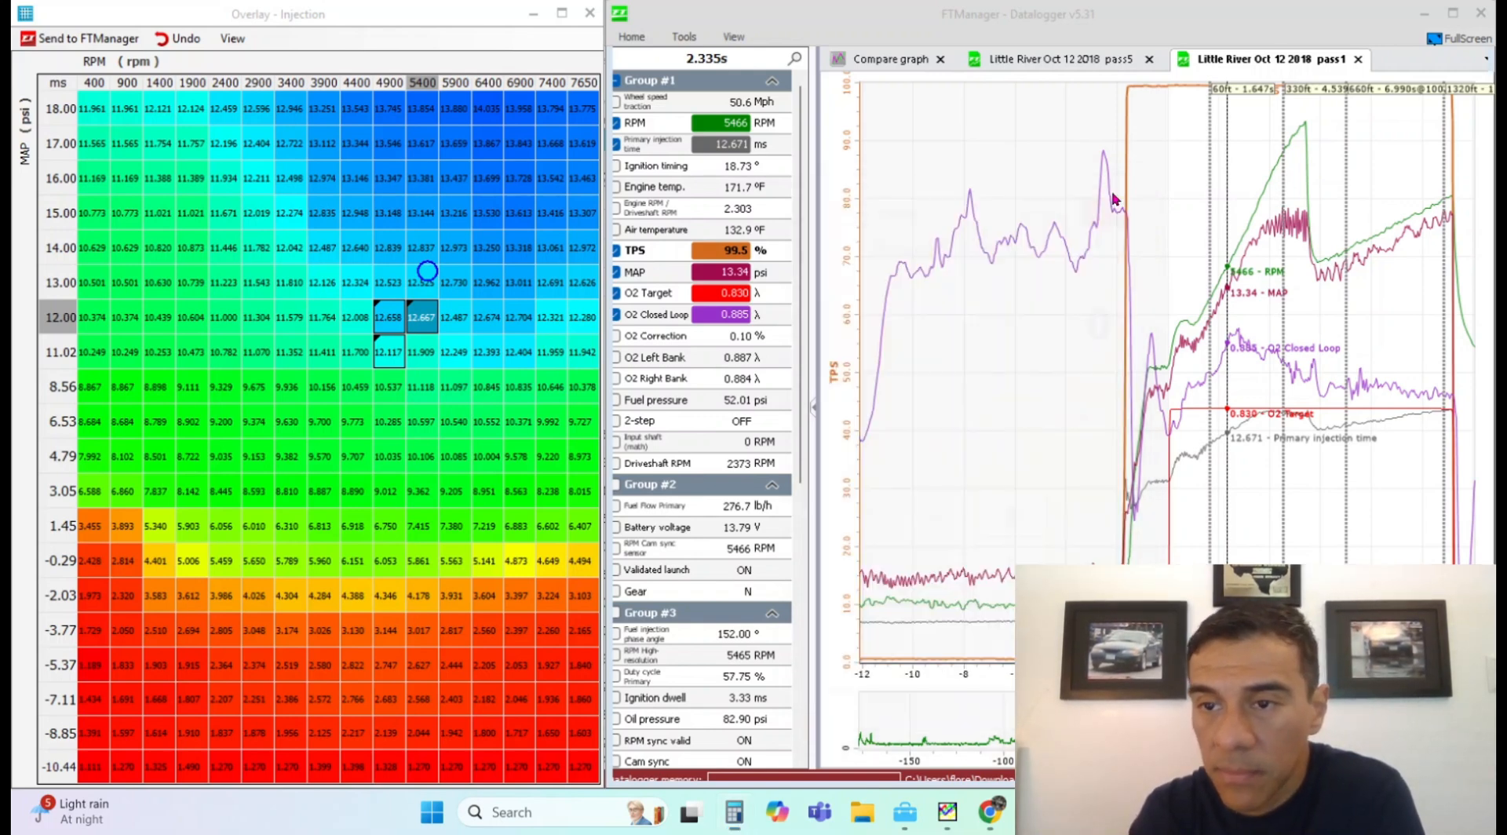
- Multiply the 5400 RPM, 13.00 psi fuel cell by 1.06 and dismiss the leftover Multiply dialog
click(1224, 353)
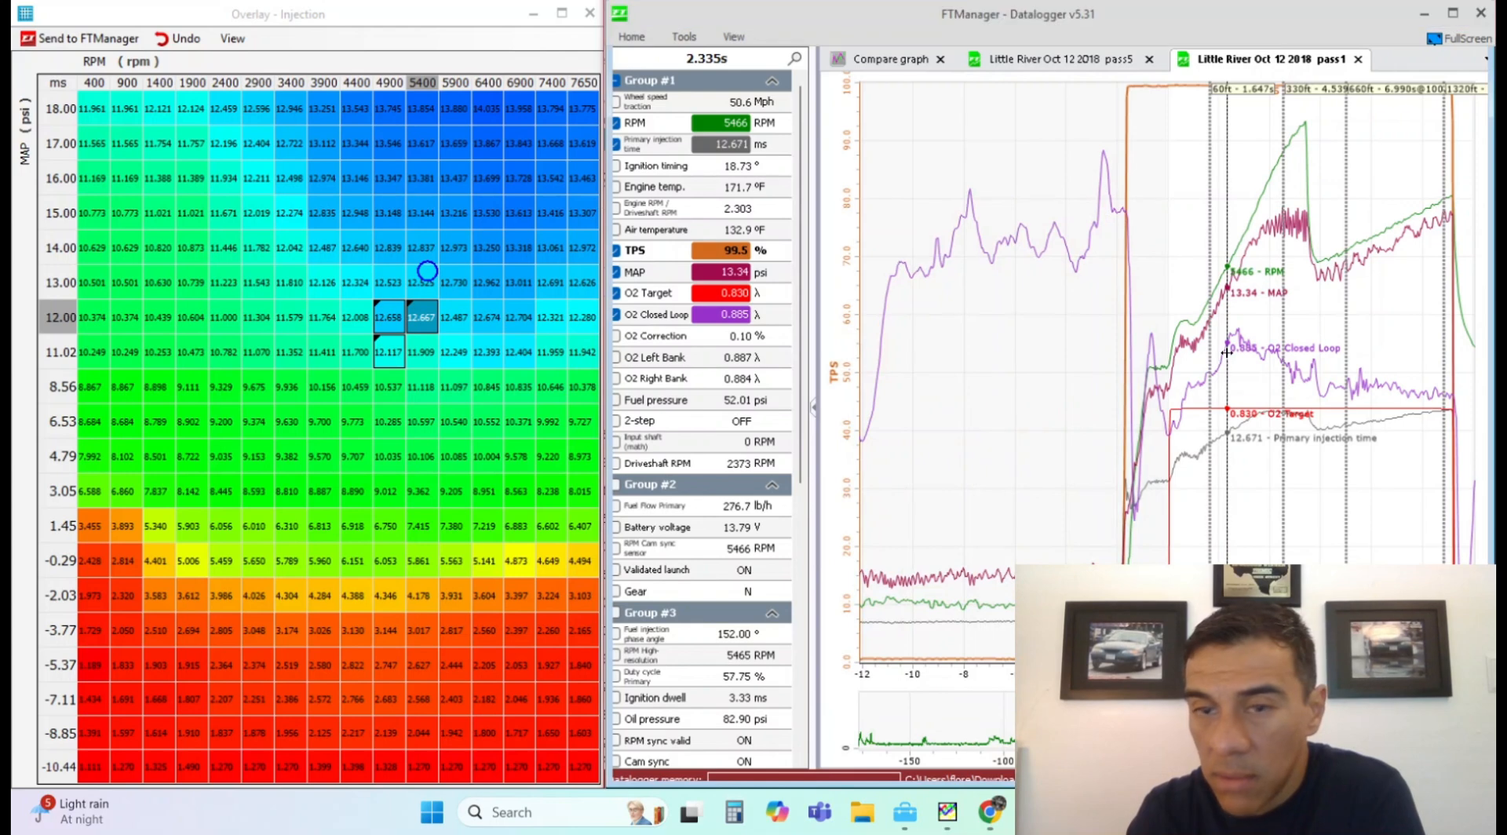
key(asterisk)
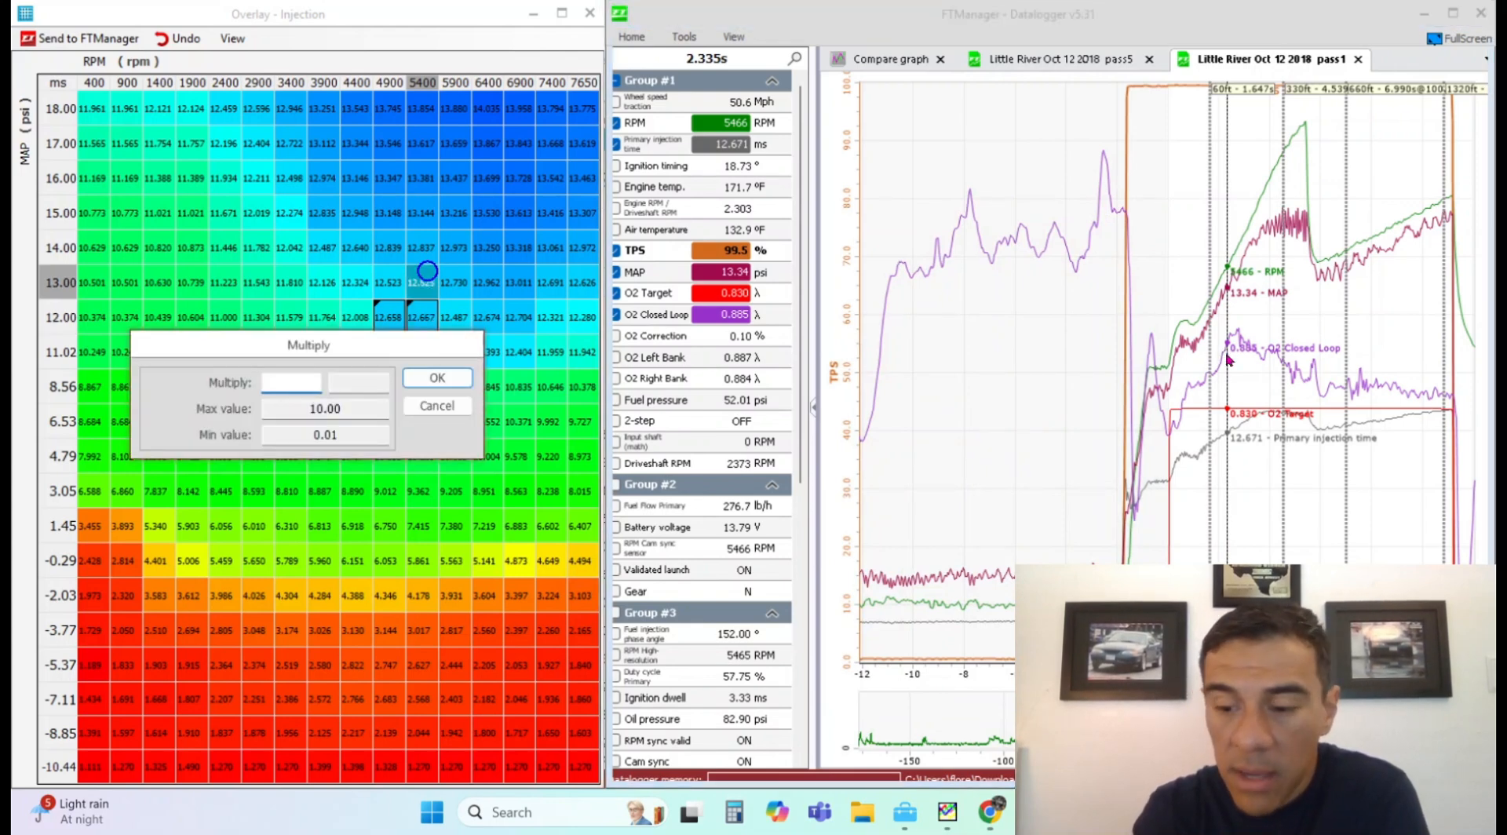
text(1.06)
key(Return)
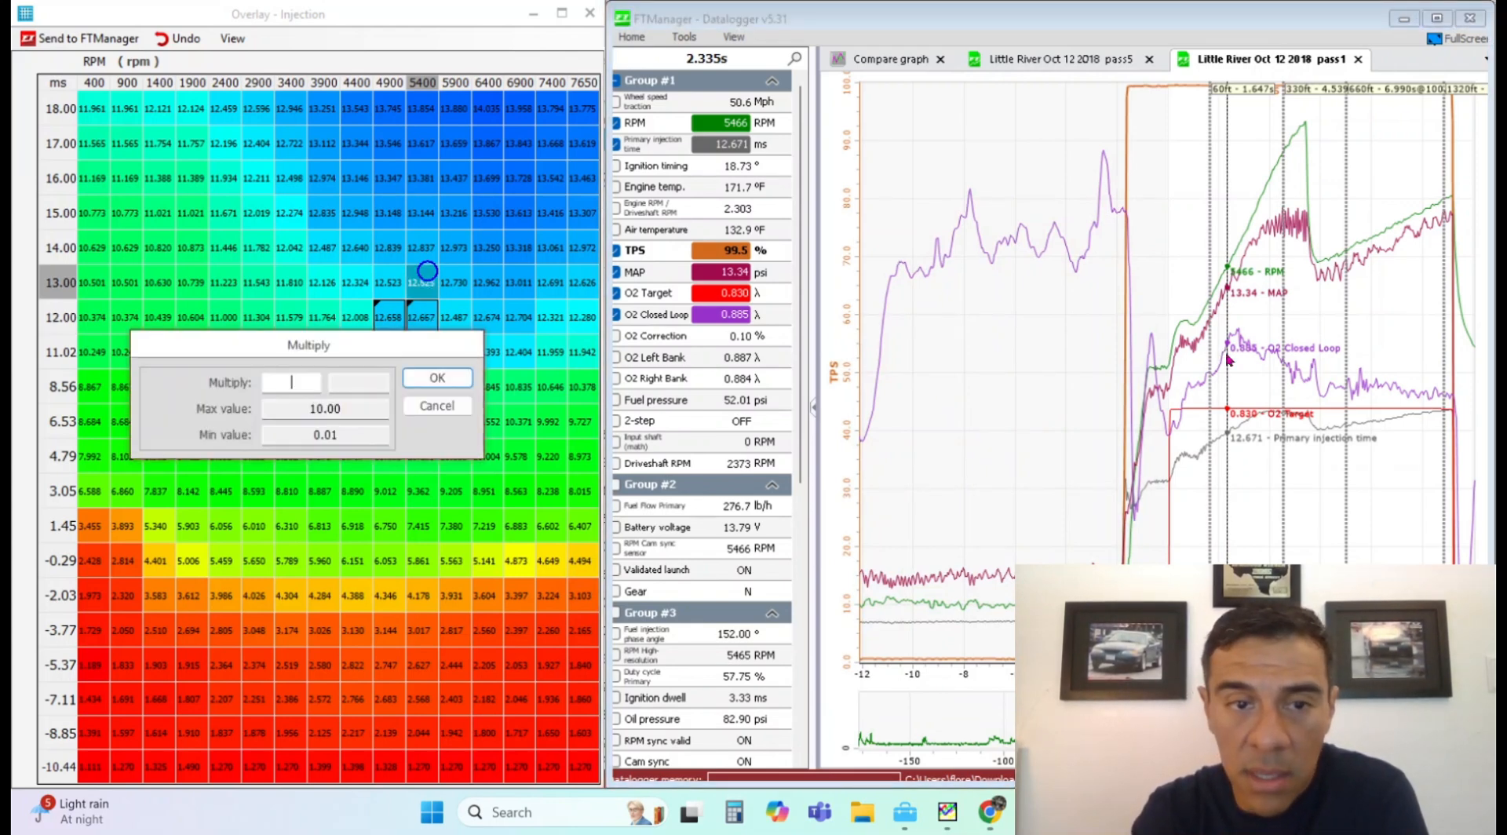
click(462, 408)
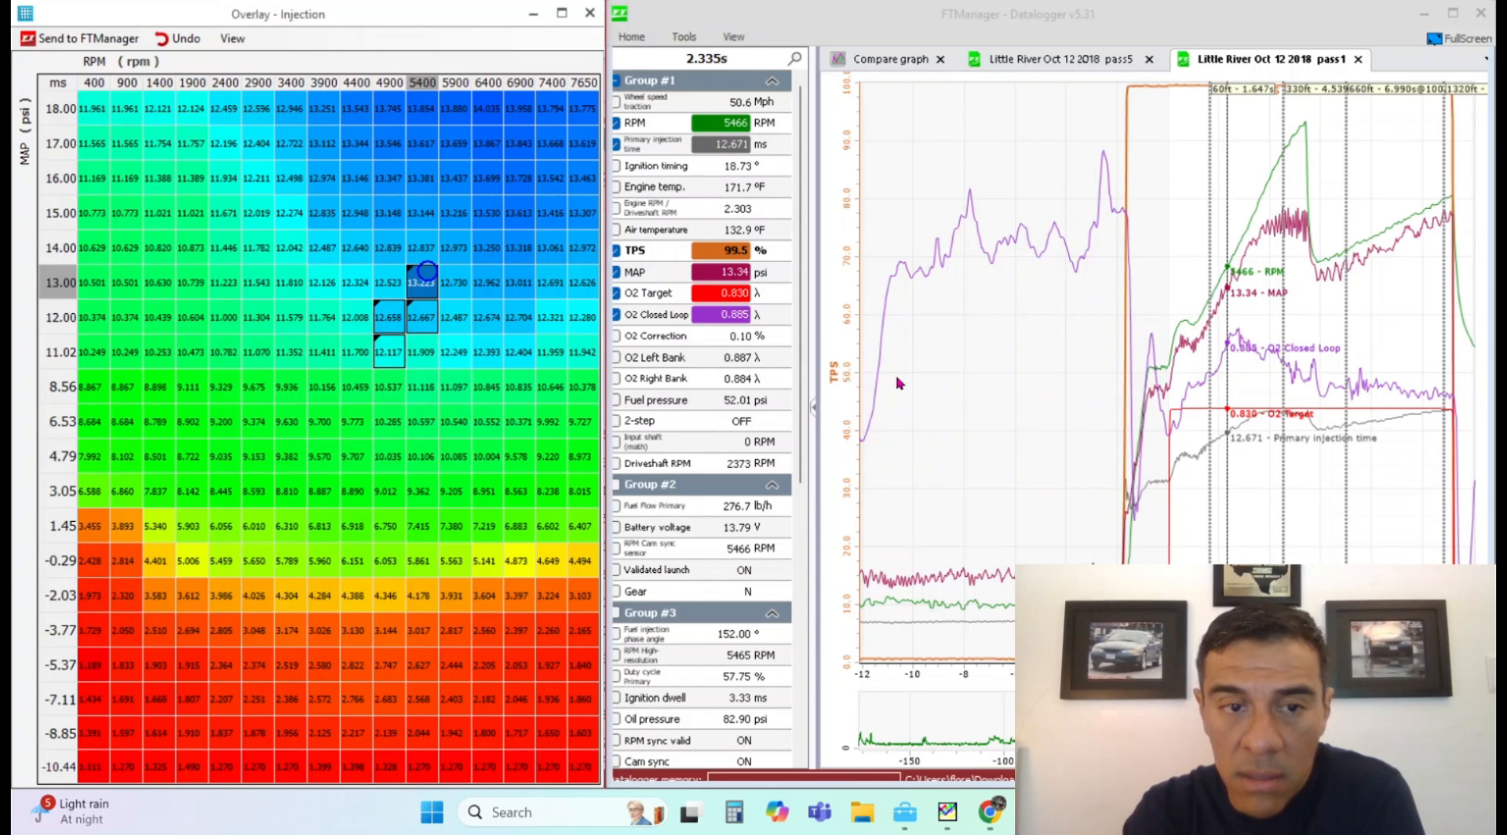
- Move the pass1 cursor to 2.791 s and divide 0.896 by the 0.83 O2 target in Calculator, then clear and close it
click(1236, 377)
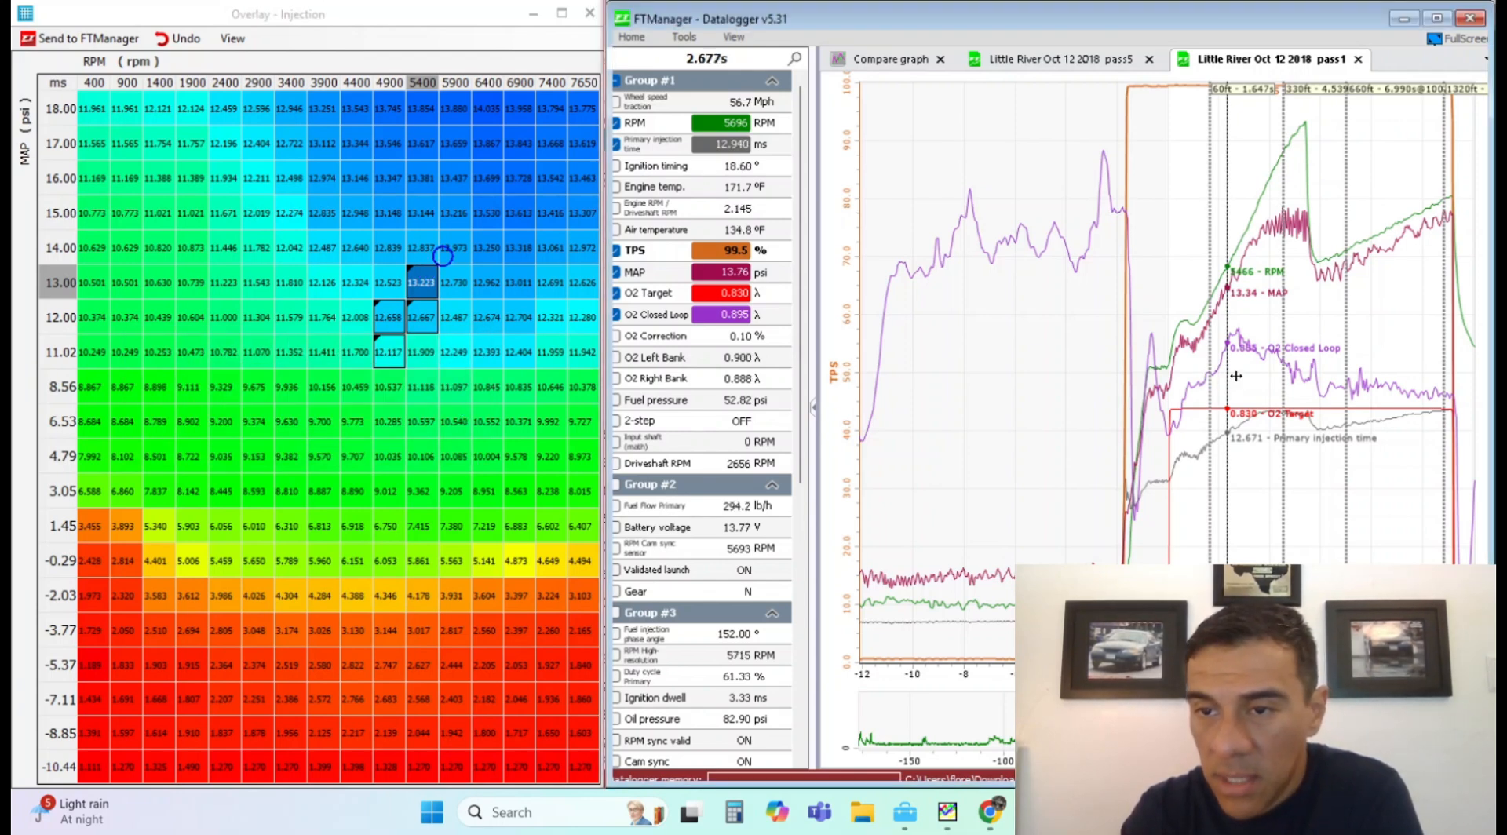
click(1243, 385)
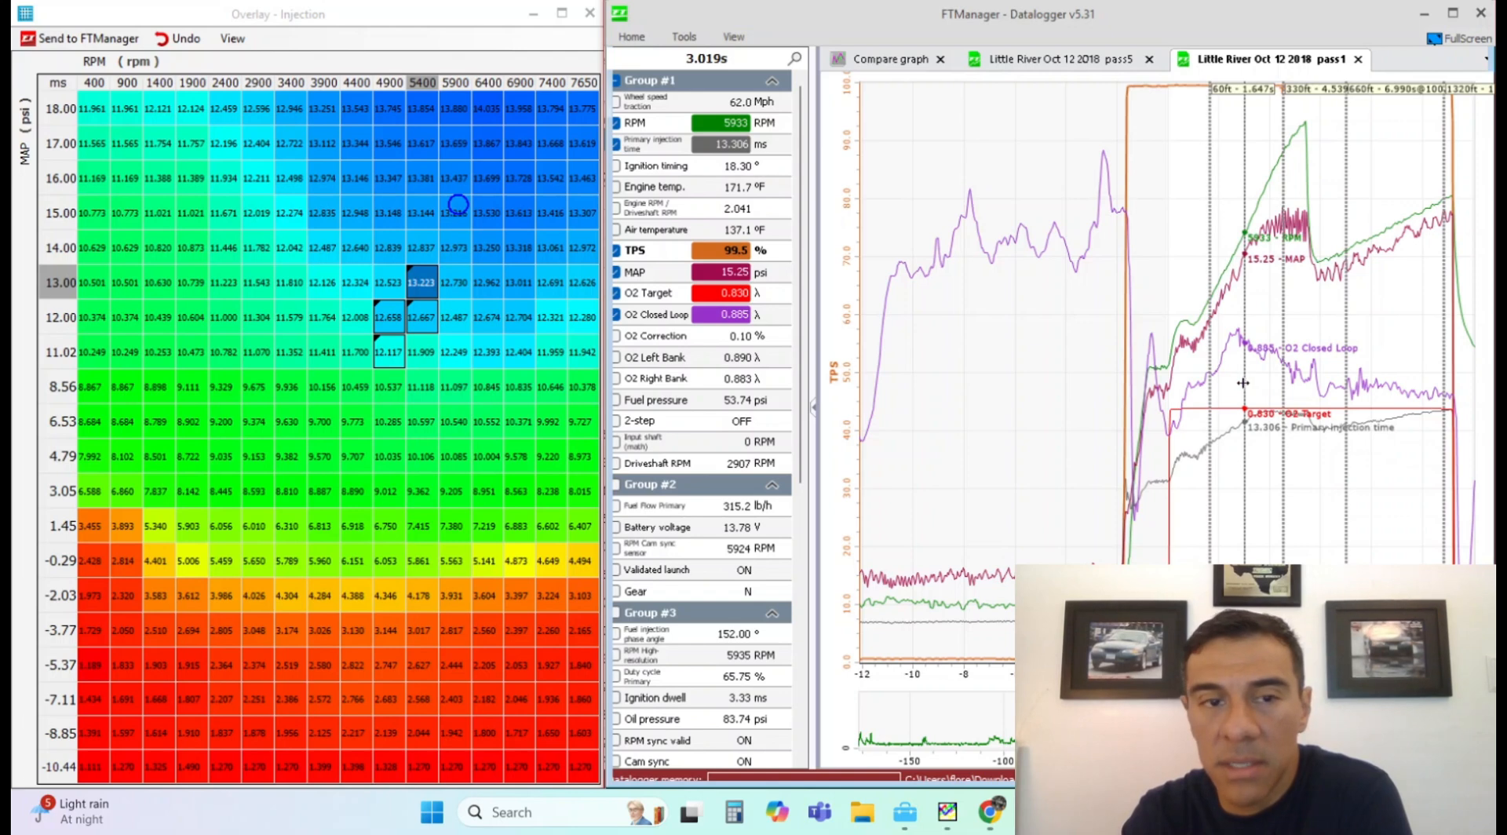
click(1237, 386)
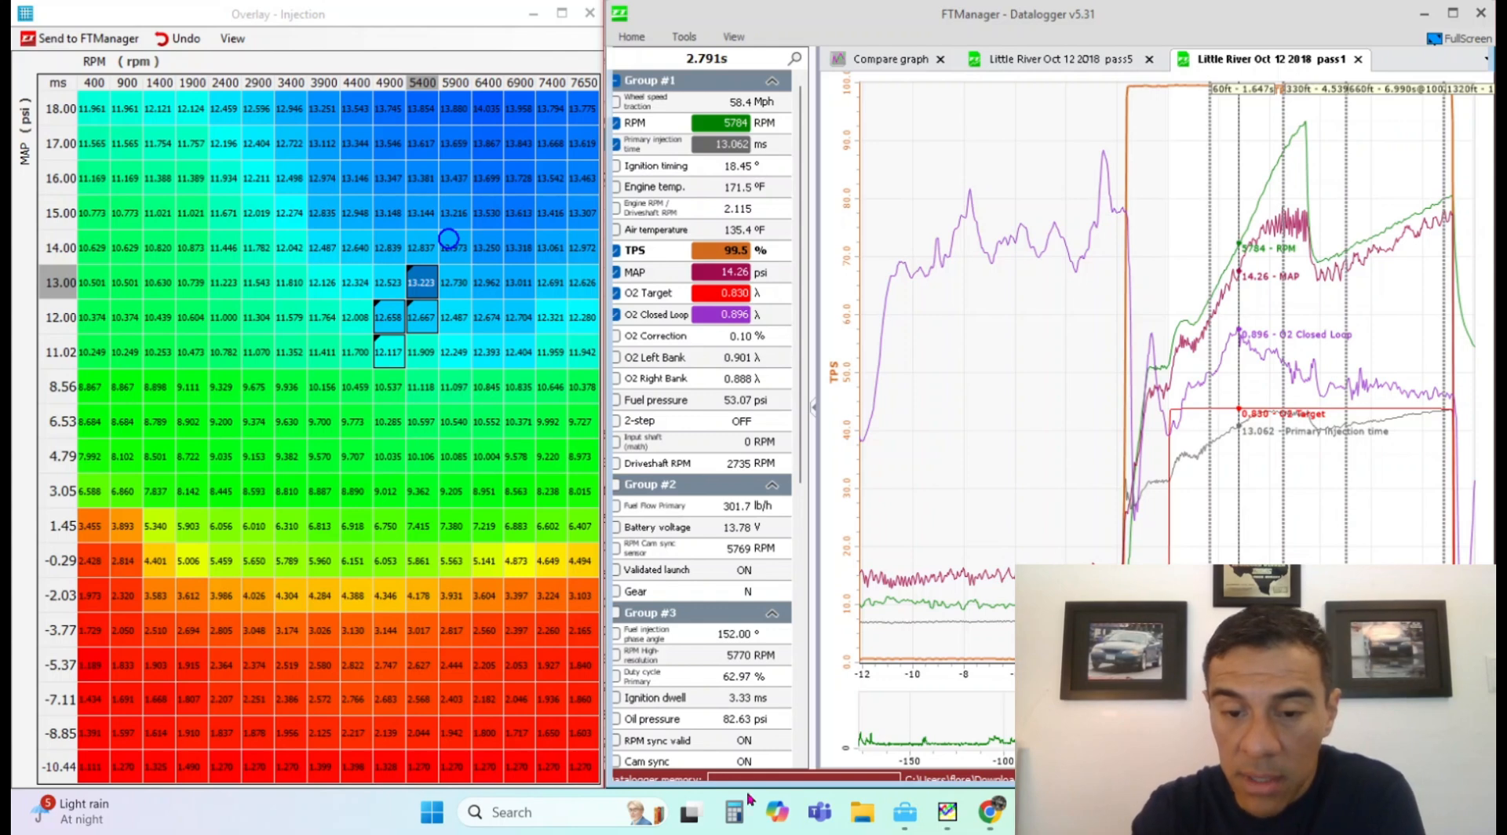
click(733, 813)
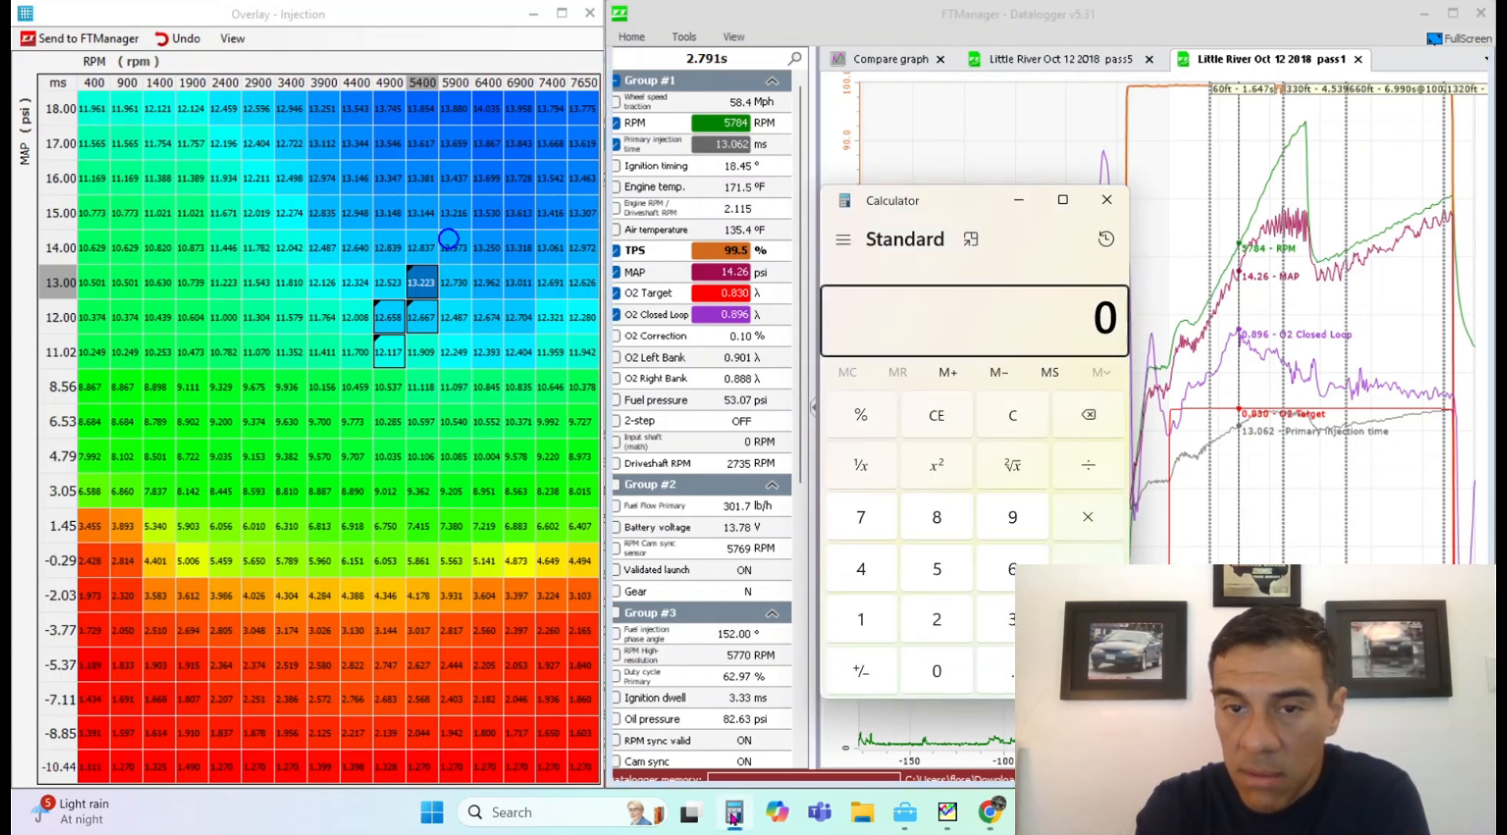
text(0.896)
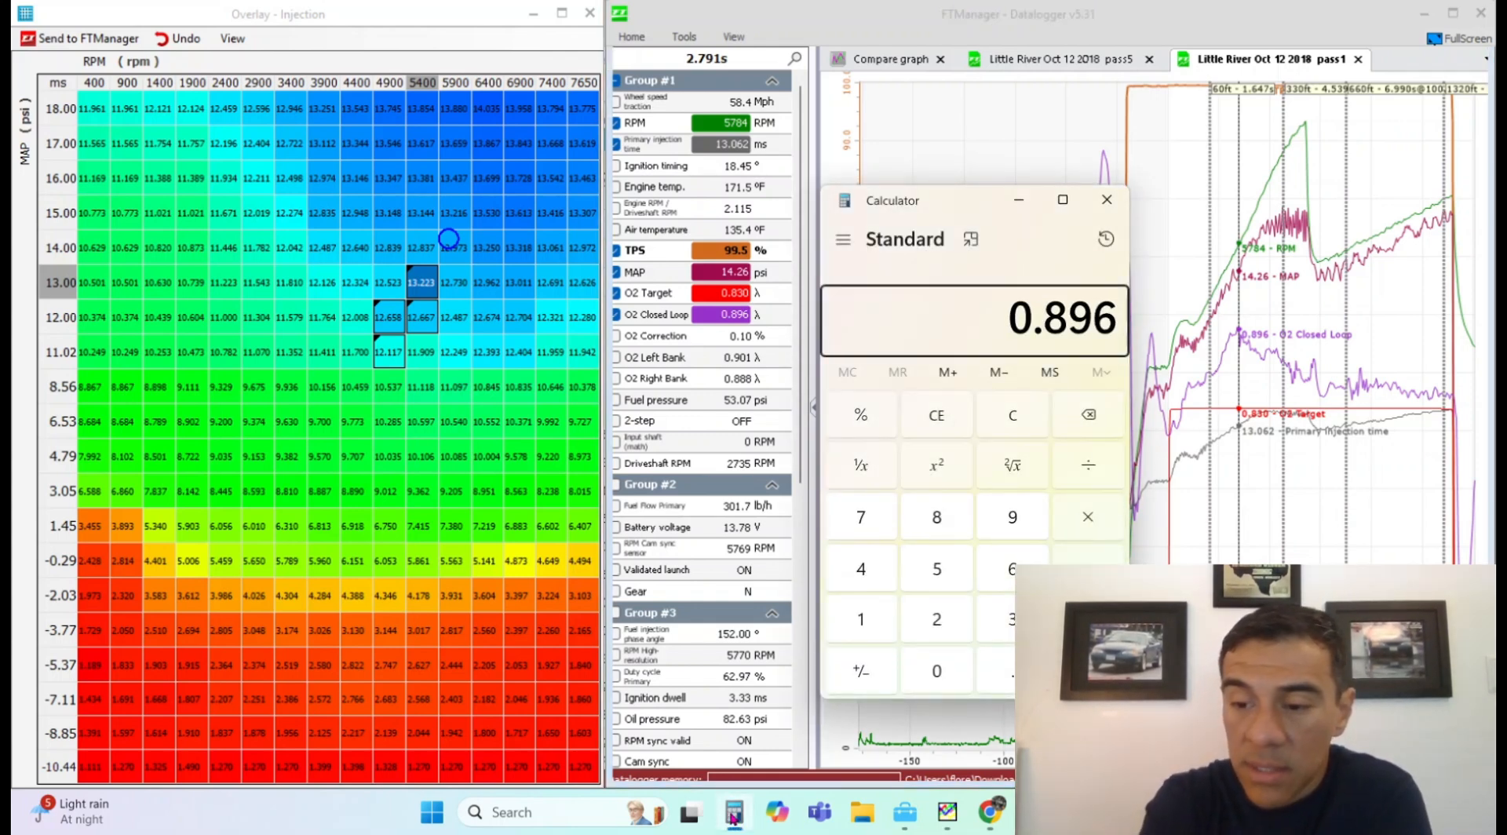
key(slash)
text(0.83)
key(Return)
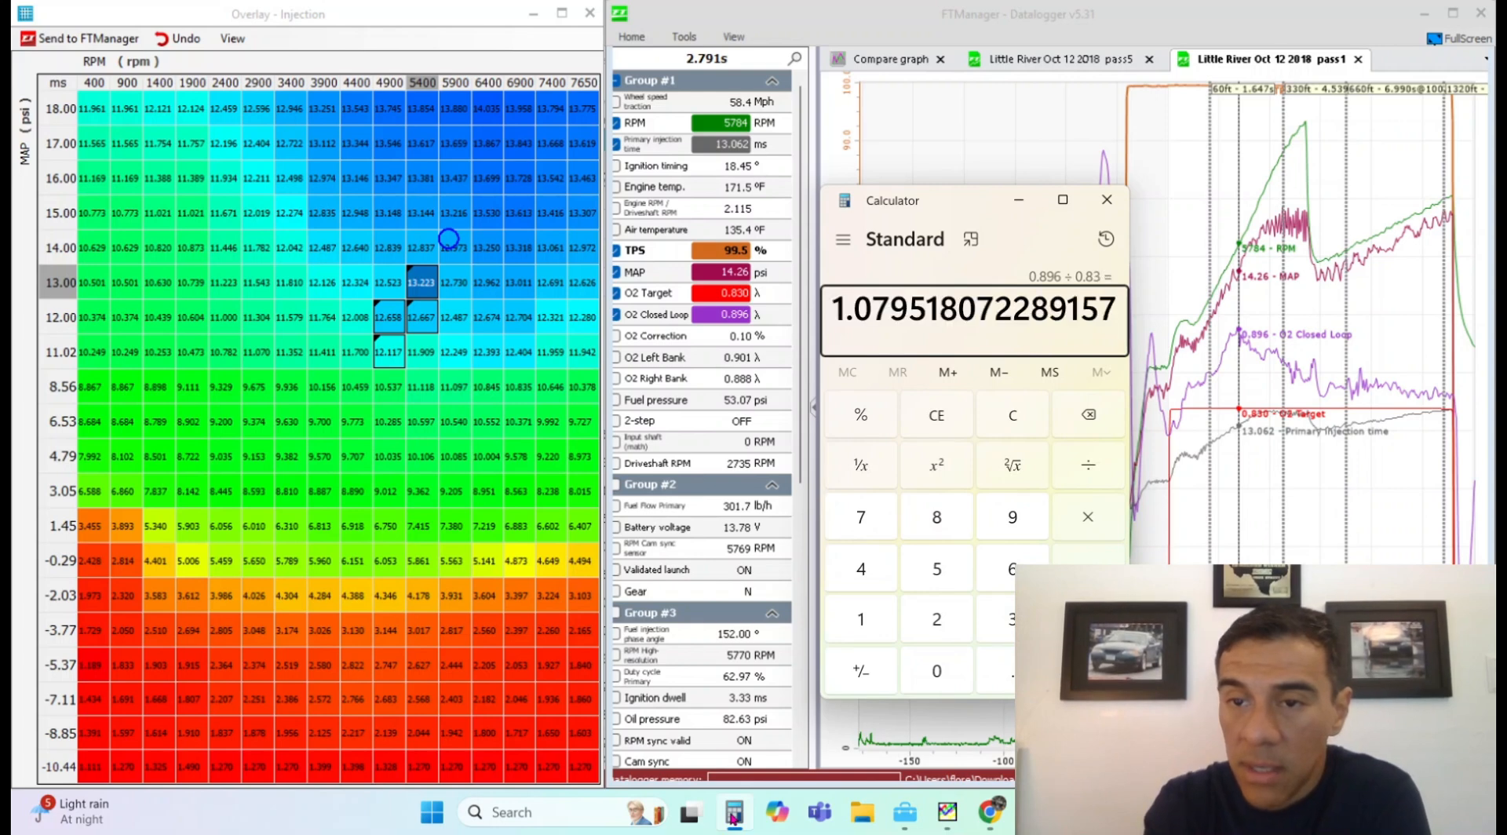
click(1044, 433)
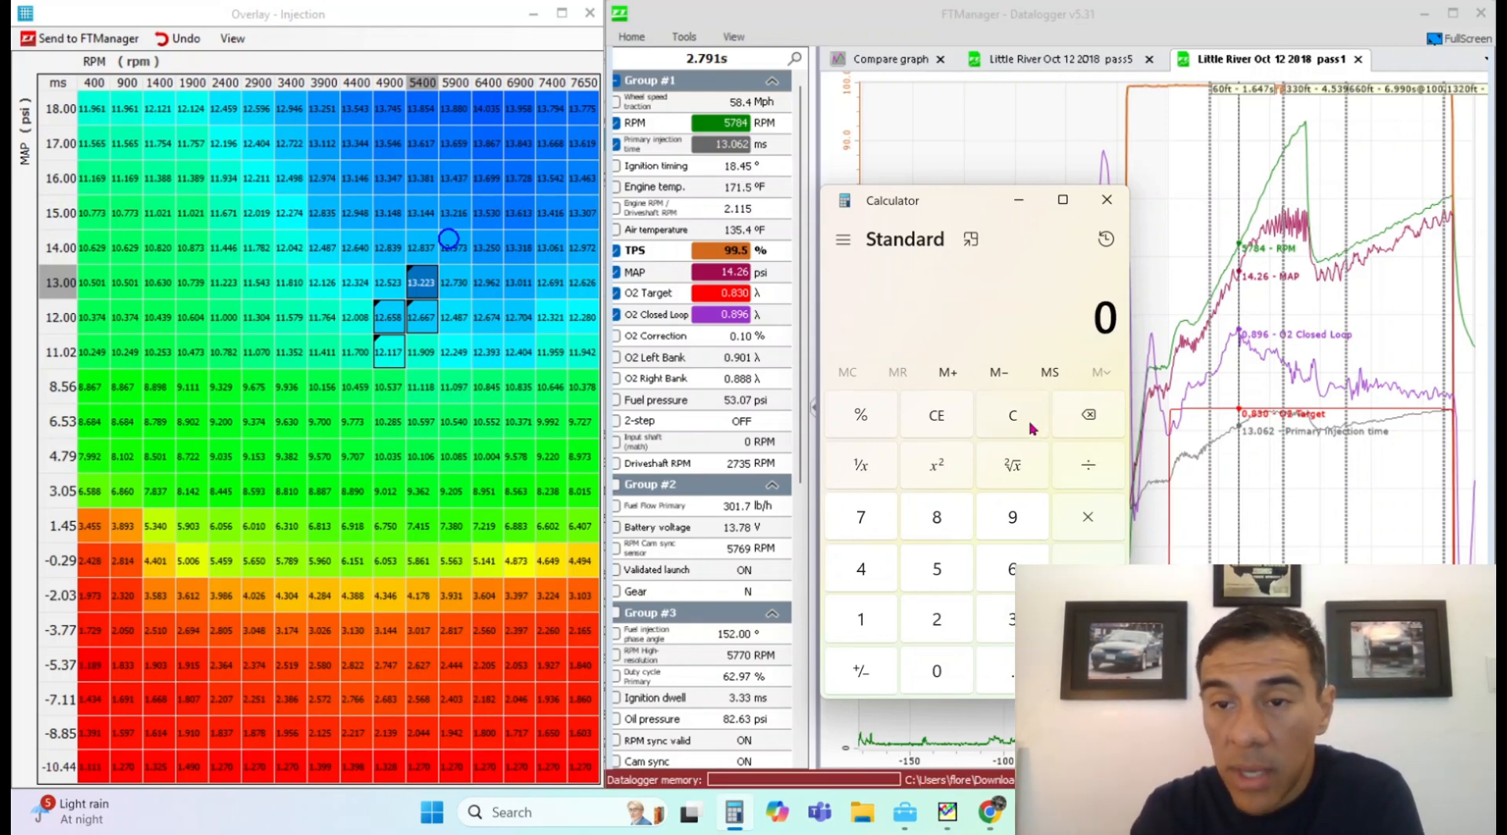
click(1107, 200)
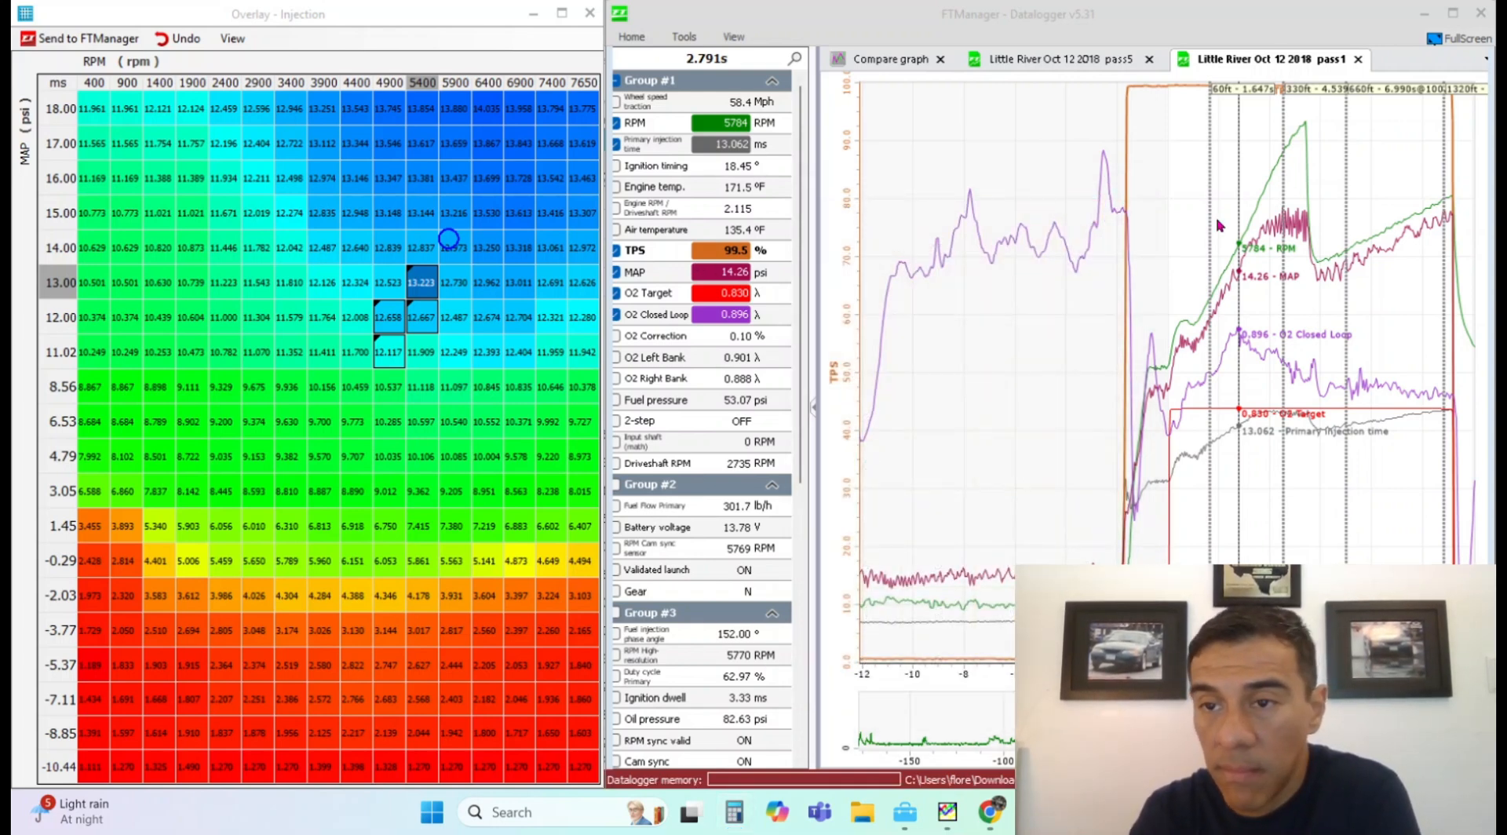
- With the pass1 cursor at 2.753 s, multiply the 5900 RPM, 14.00 psi fuel cell by 1.08 and dismiss the leftover Multiply dialog
click(1241, 305)
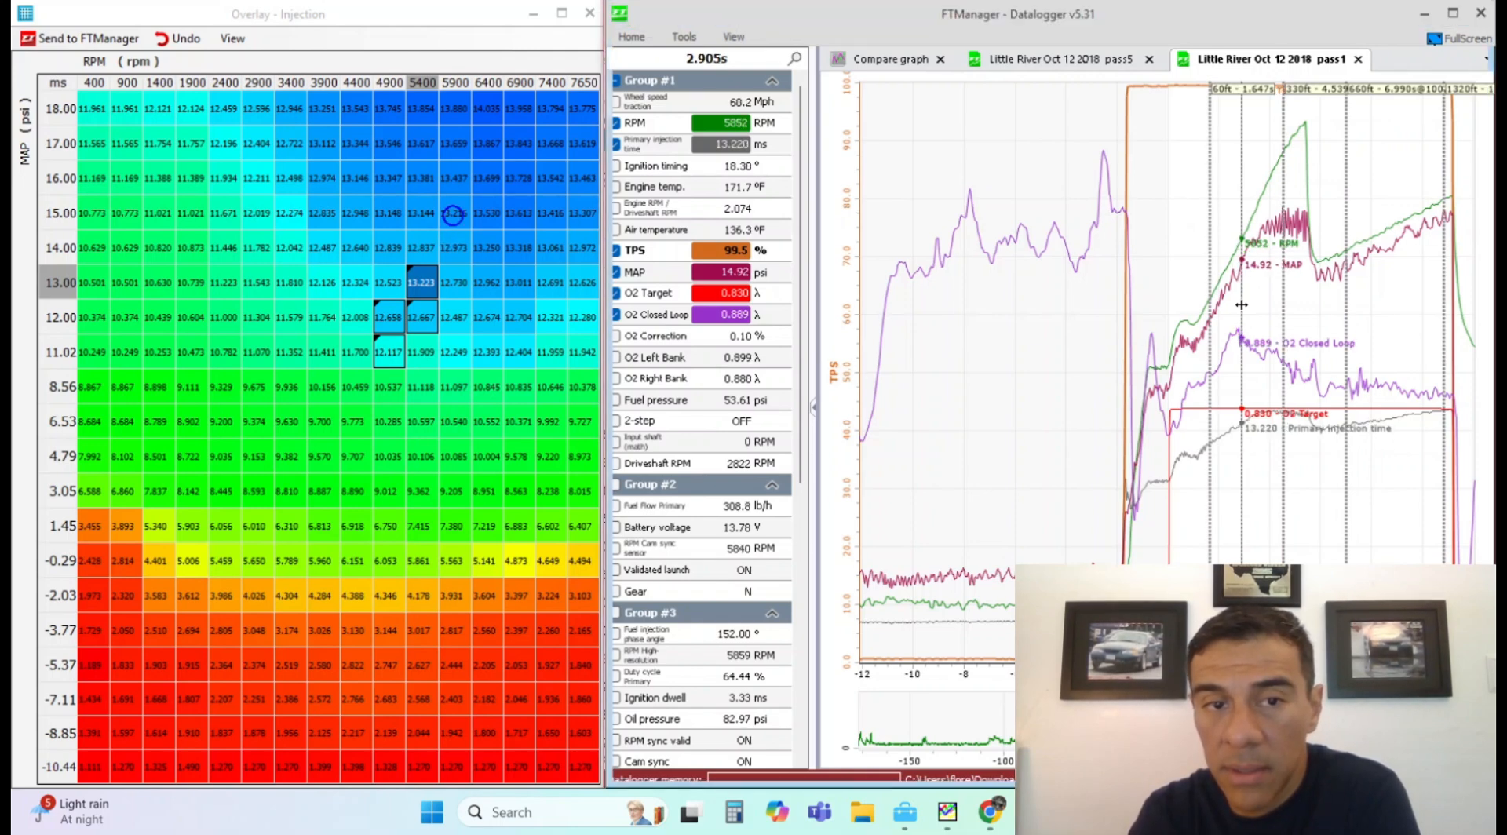
click(1237, 305)
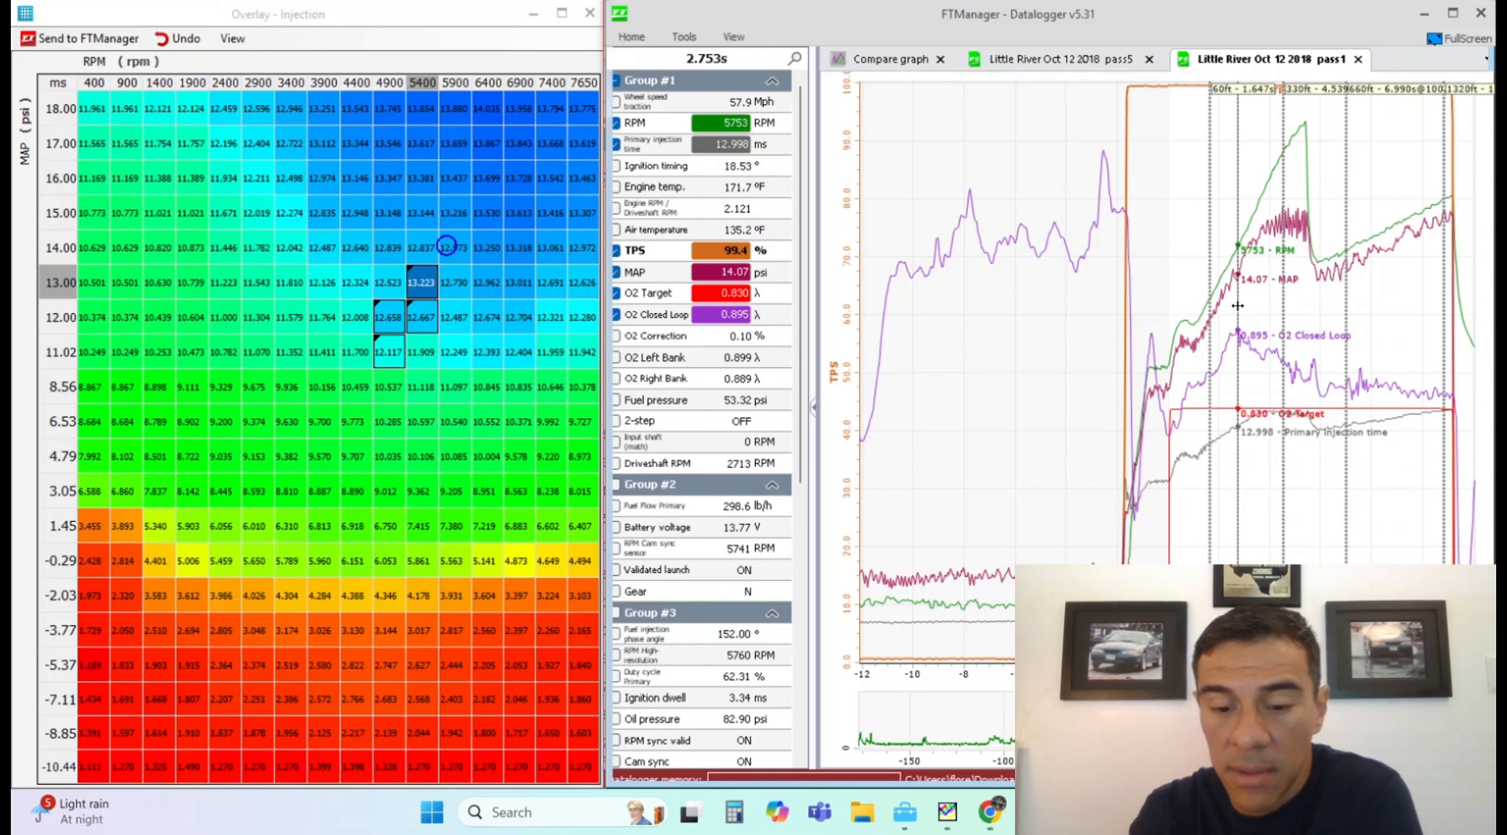
key(asterisk)
text(1.08)
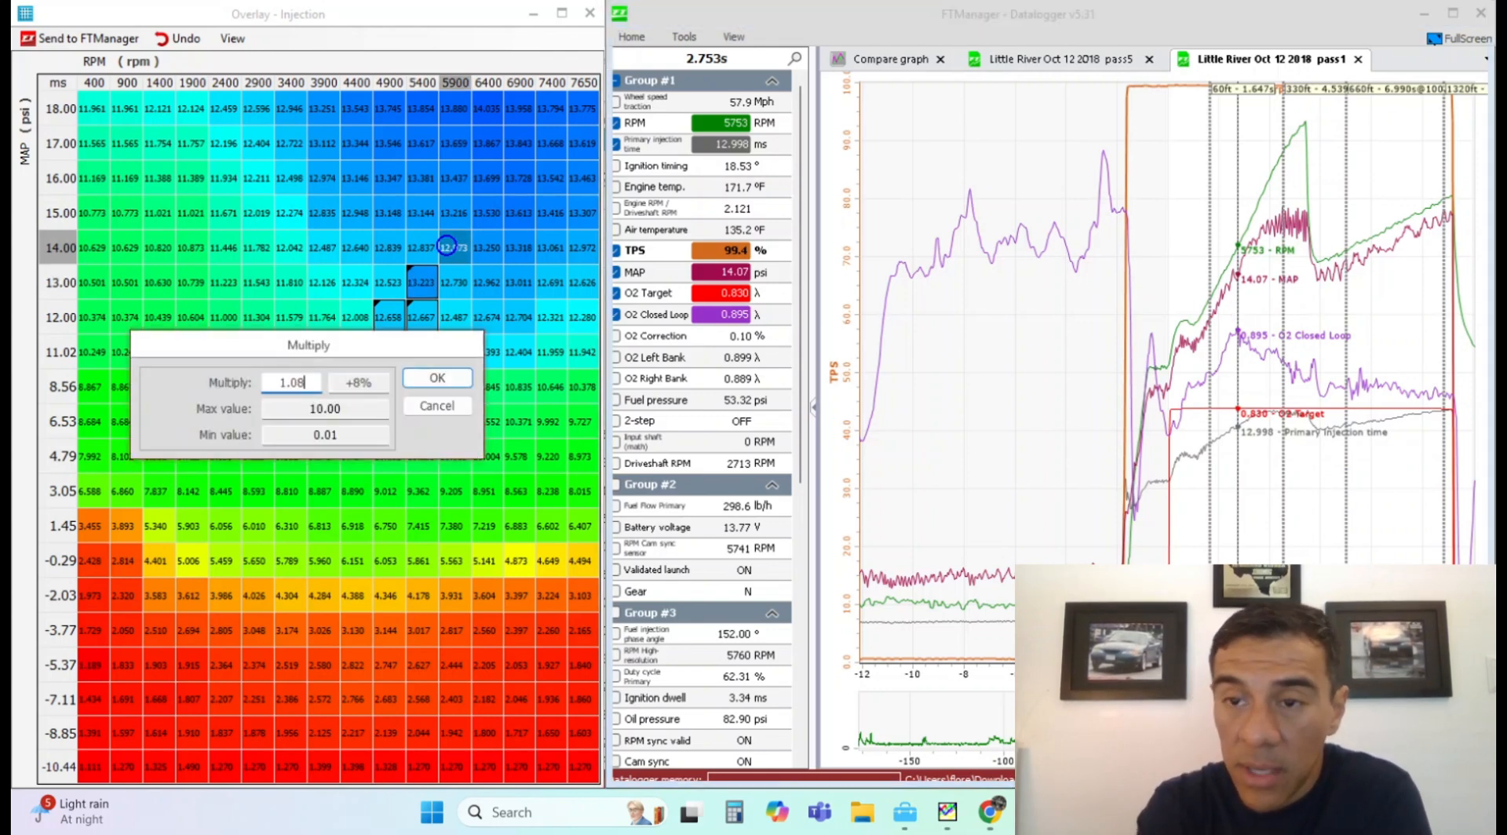
key(Return)
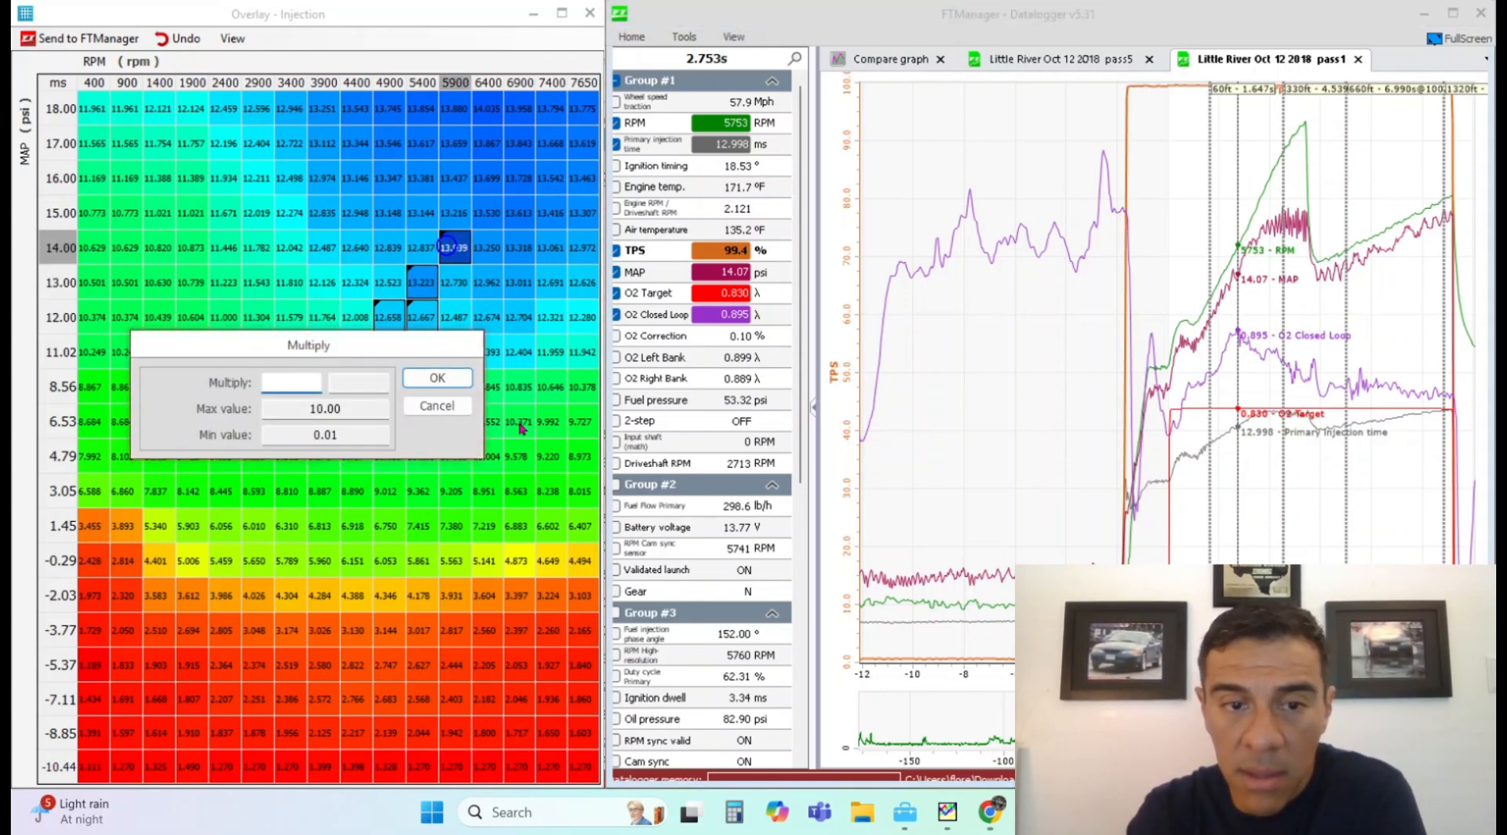
click(437, 406)
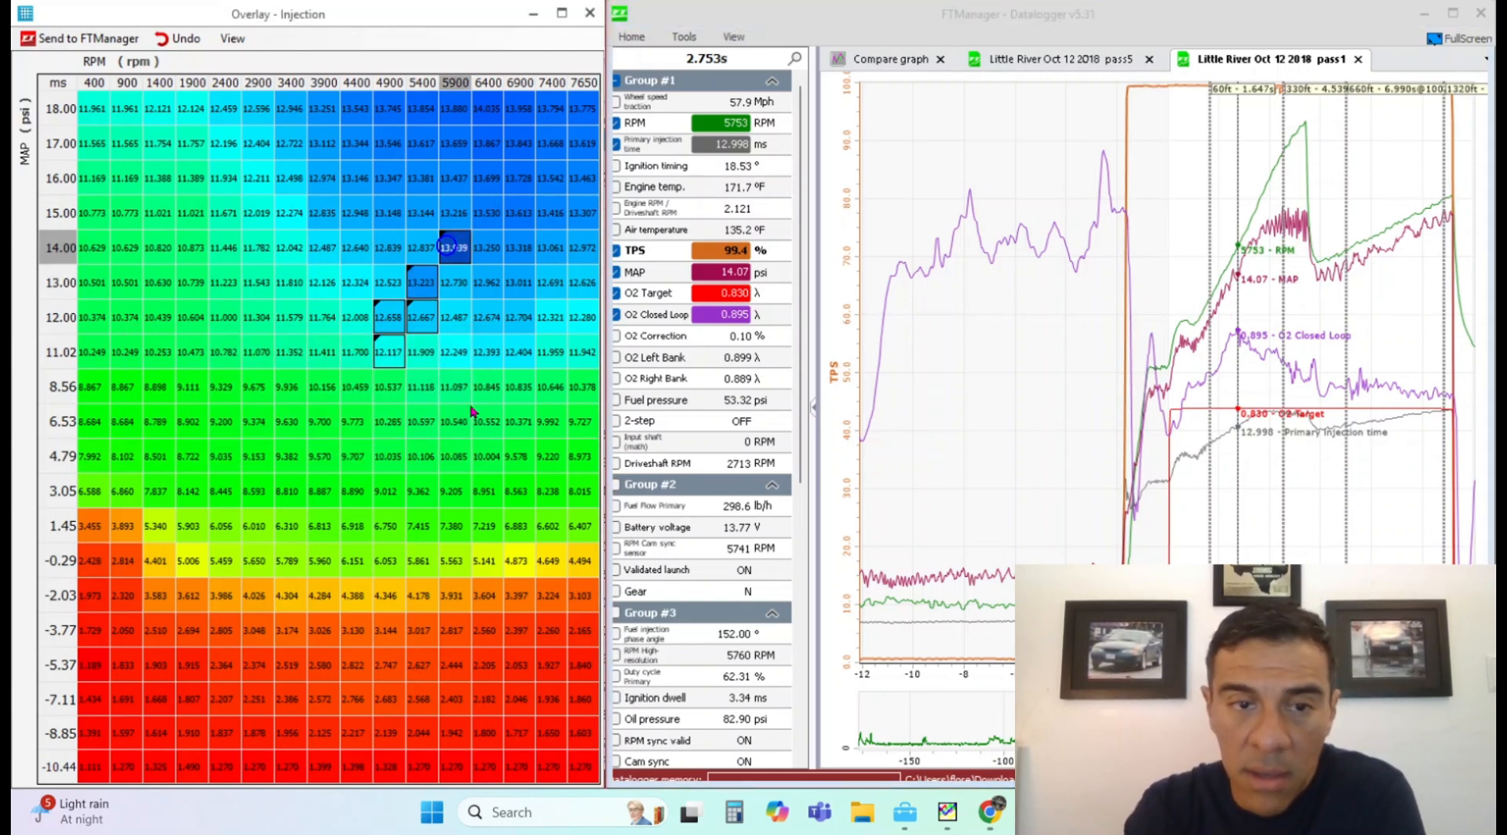
- Place the pass1 cursor at 4.082 s and walk it back to 2.993 s, examining O2 Closed Loop against the fuel cells being used
click(1271, 377)
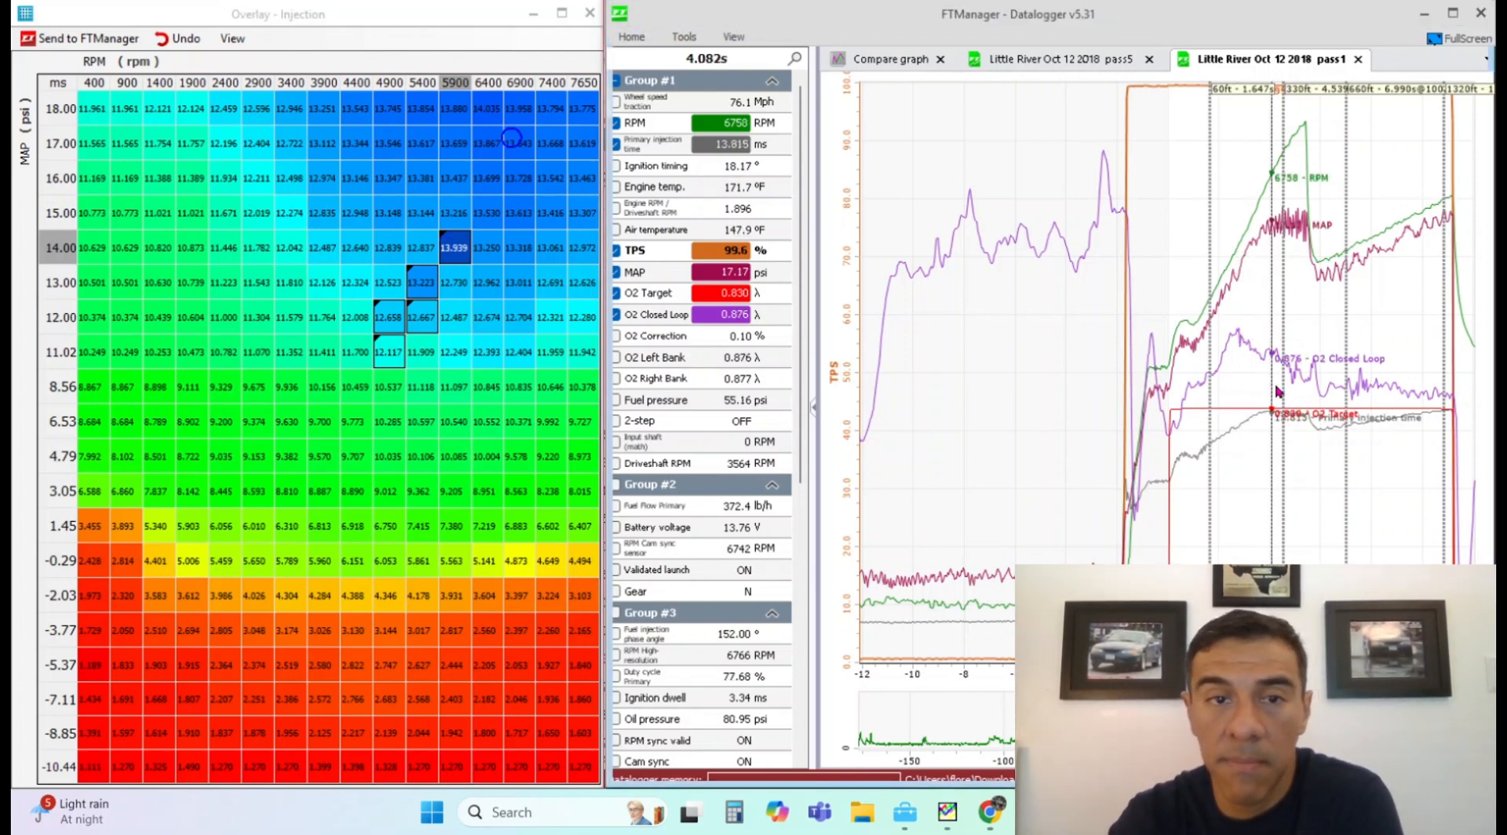
click(1268, 398)
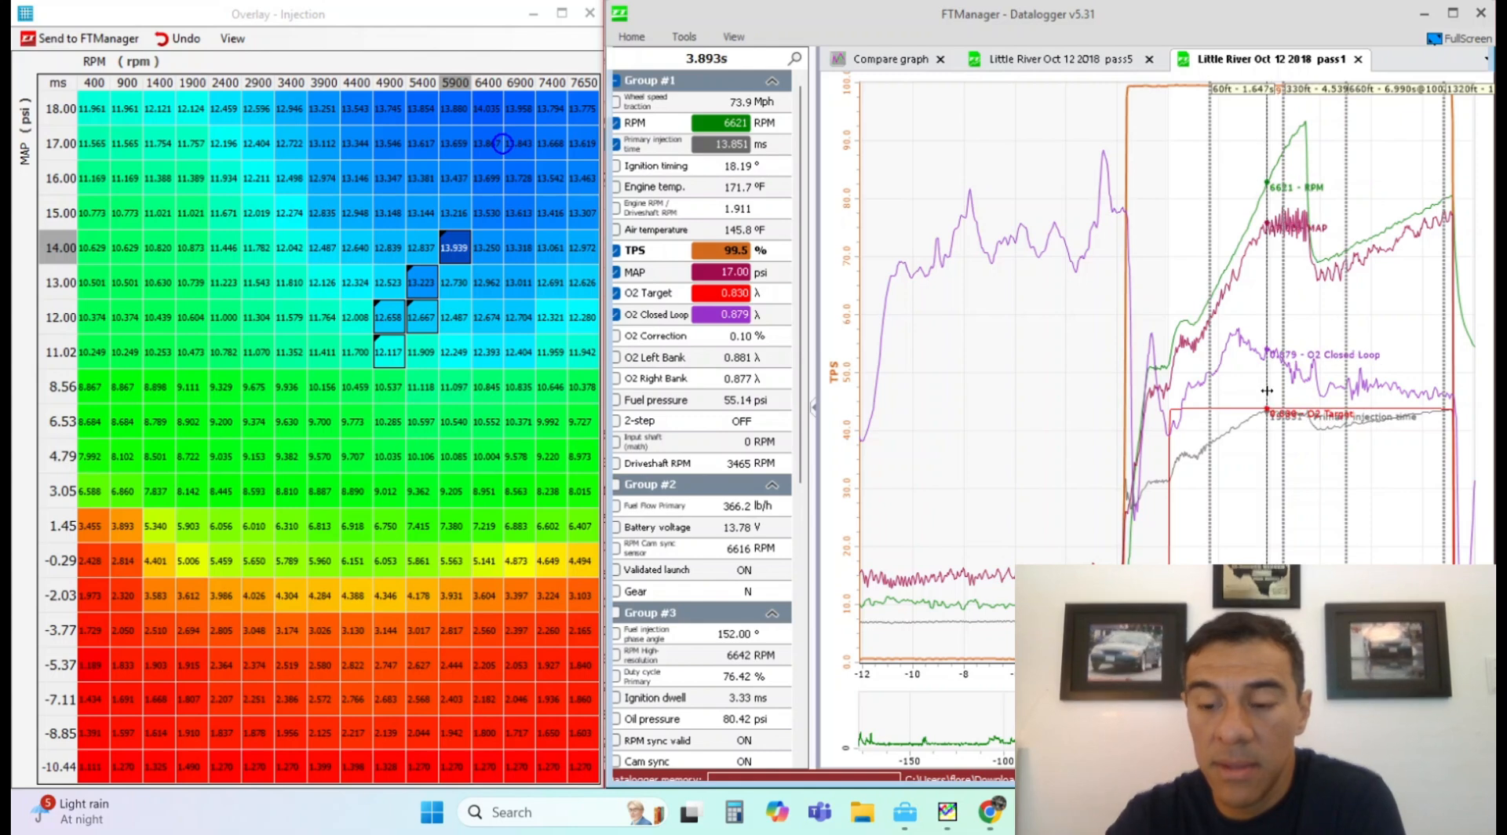
key(Left)
key(Left)
key(Left)
key(Left)
key(Left)
key(Left)
key(Left)
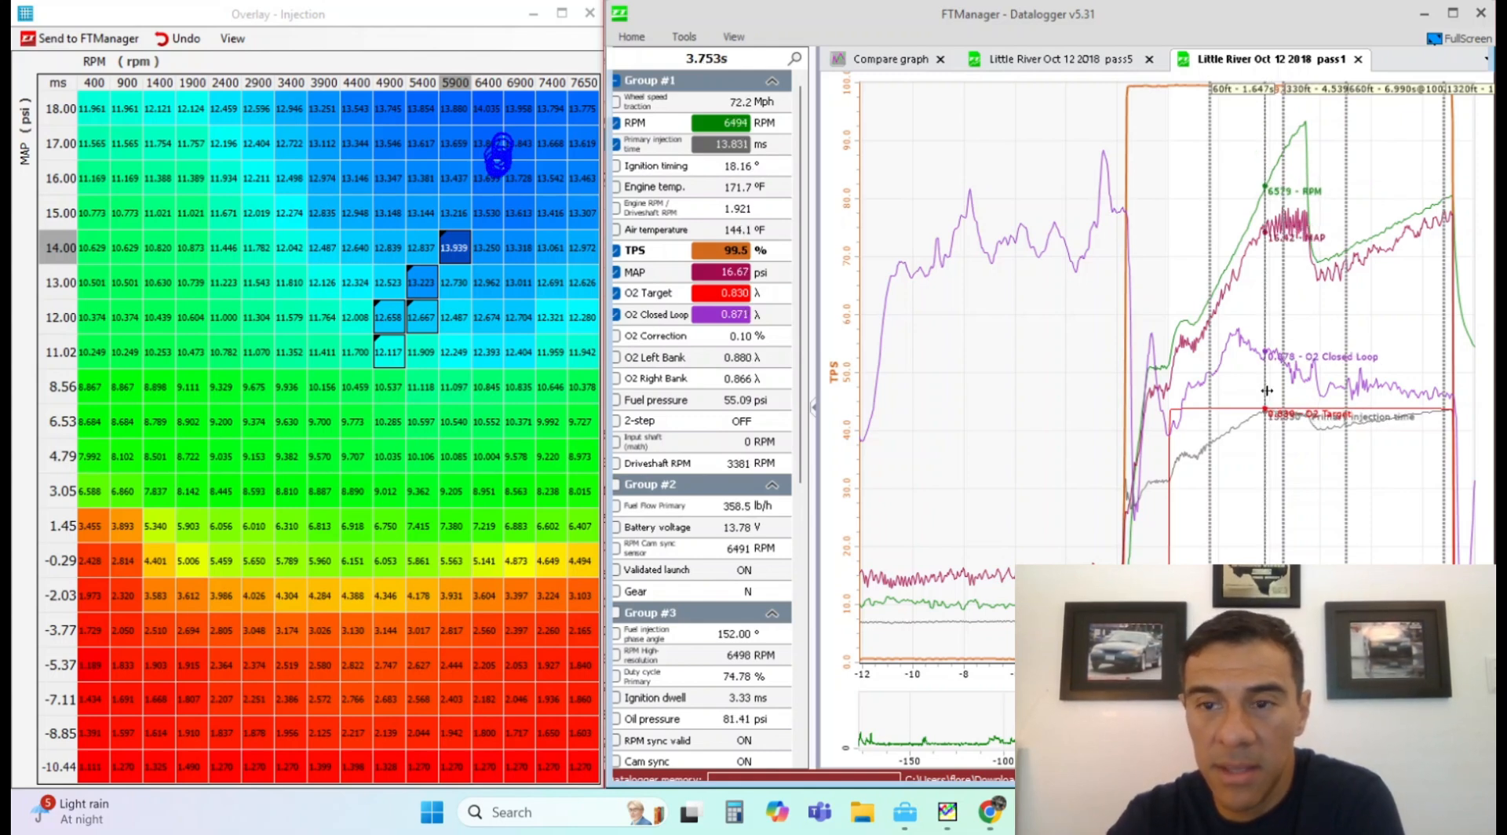
key(Left)
key(Left)
key(Left)
key(Left)
key(Left)
key(Left)
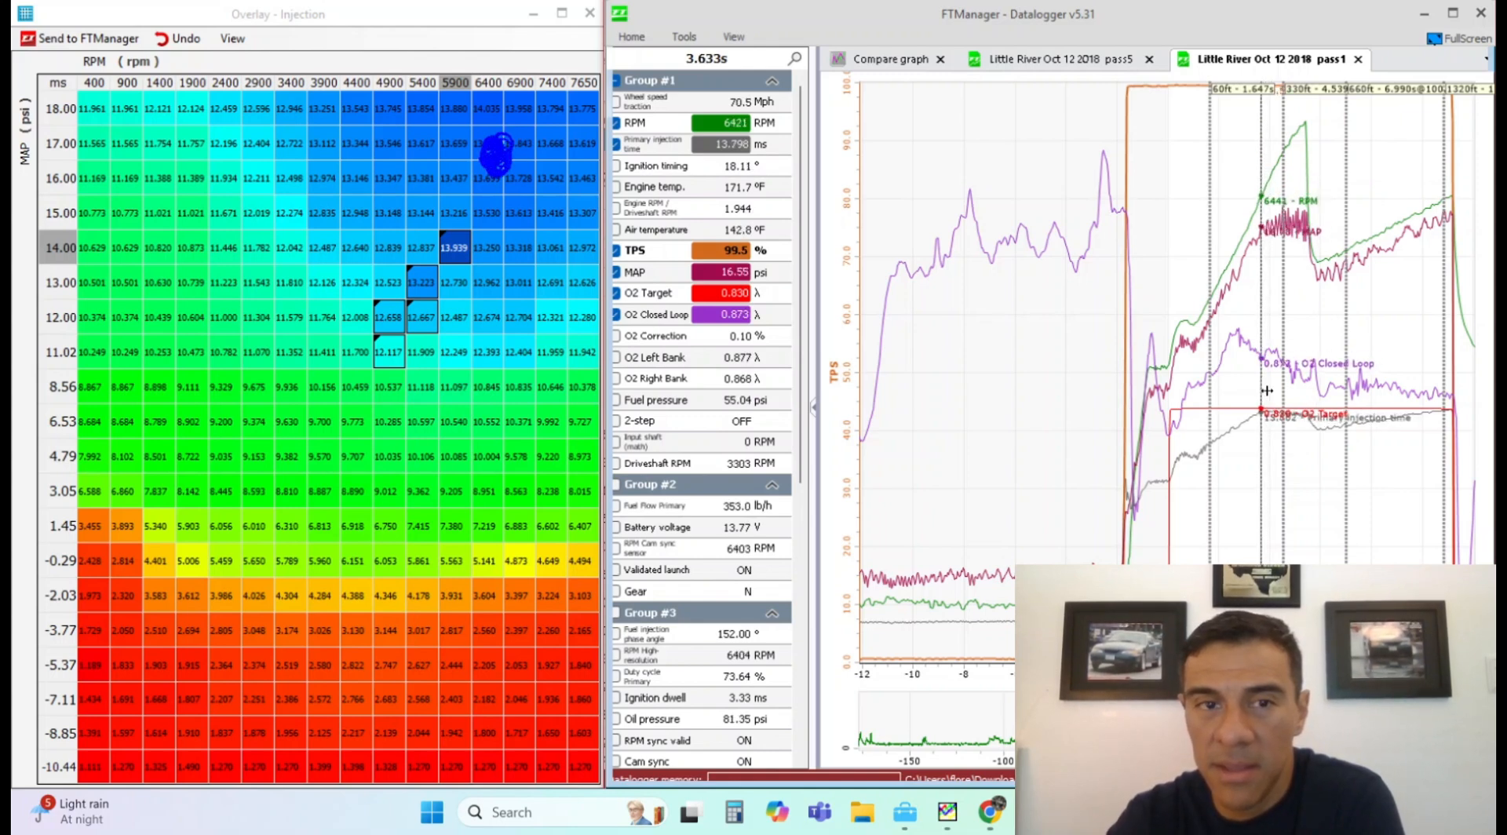
key(Left)
key(Left)
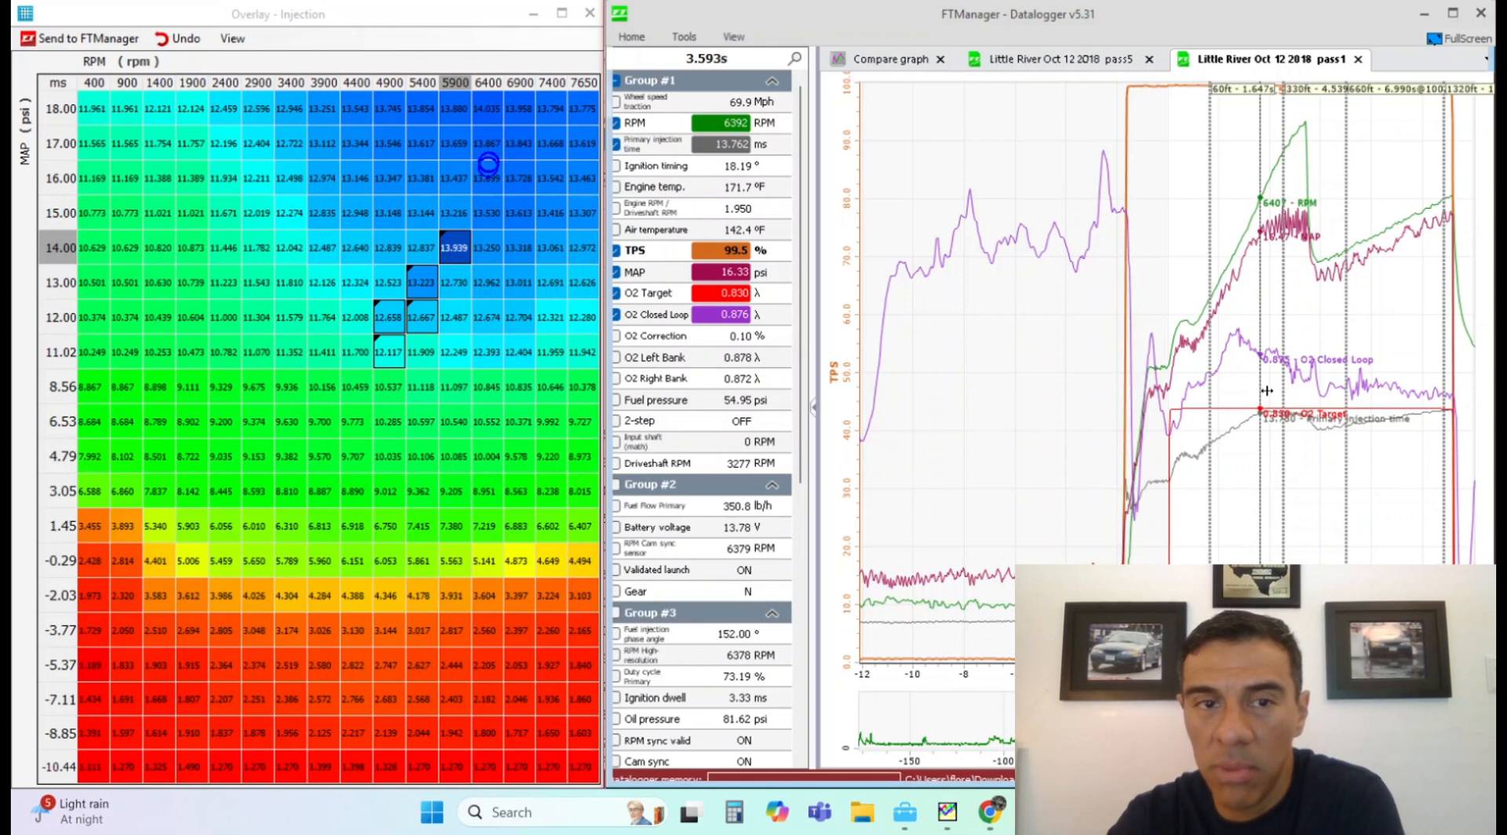
key(Left)
key(Left)
key(Left)
key(Left)
key(Left)
key(Left)
key(Left)
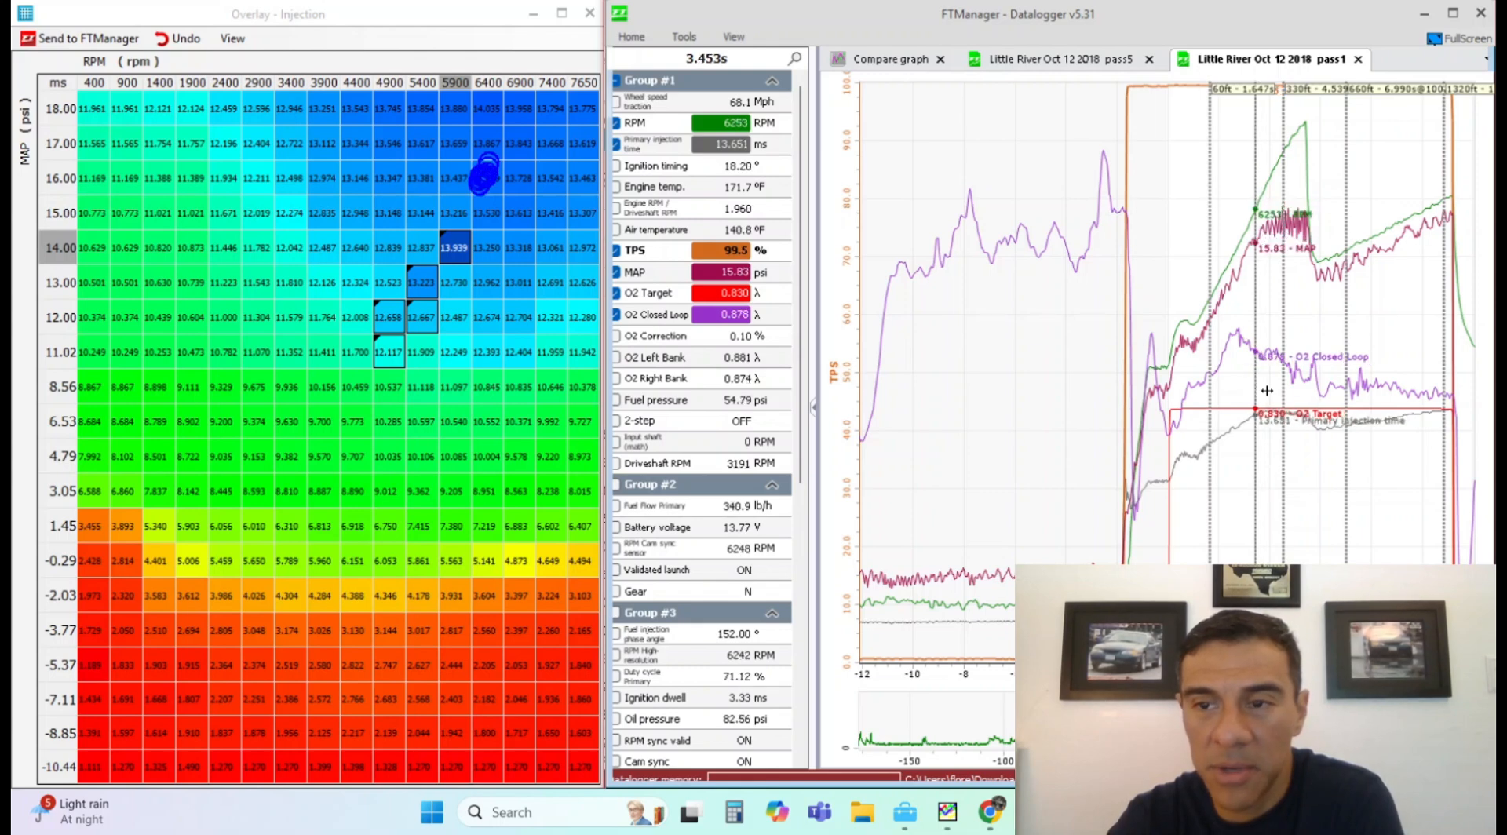
key(Left)
key(Left)
key(Left)
key(Left)
key(Left)
key(Left)
key(Left)
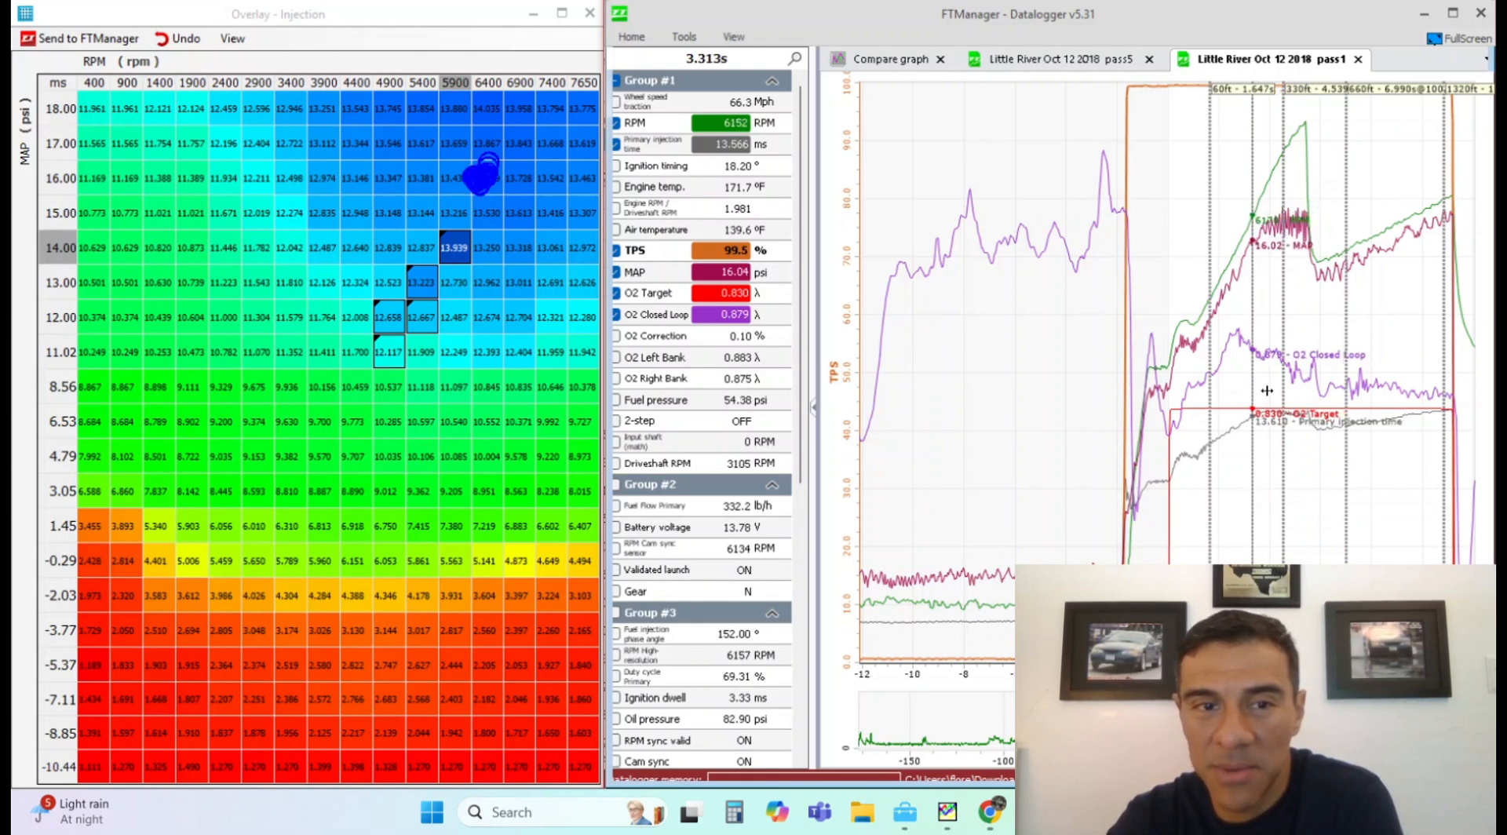
key(Left)
key(Left)
key(Left)
key(Left)
key(Left)
key(Left)
key(Left)
key(Left)
key(Left)
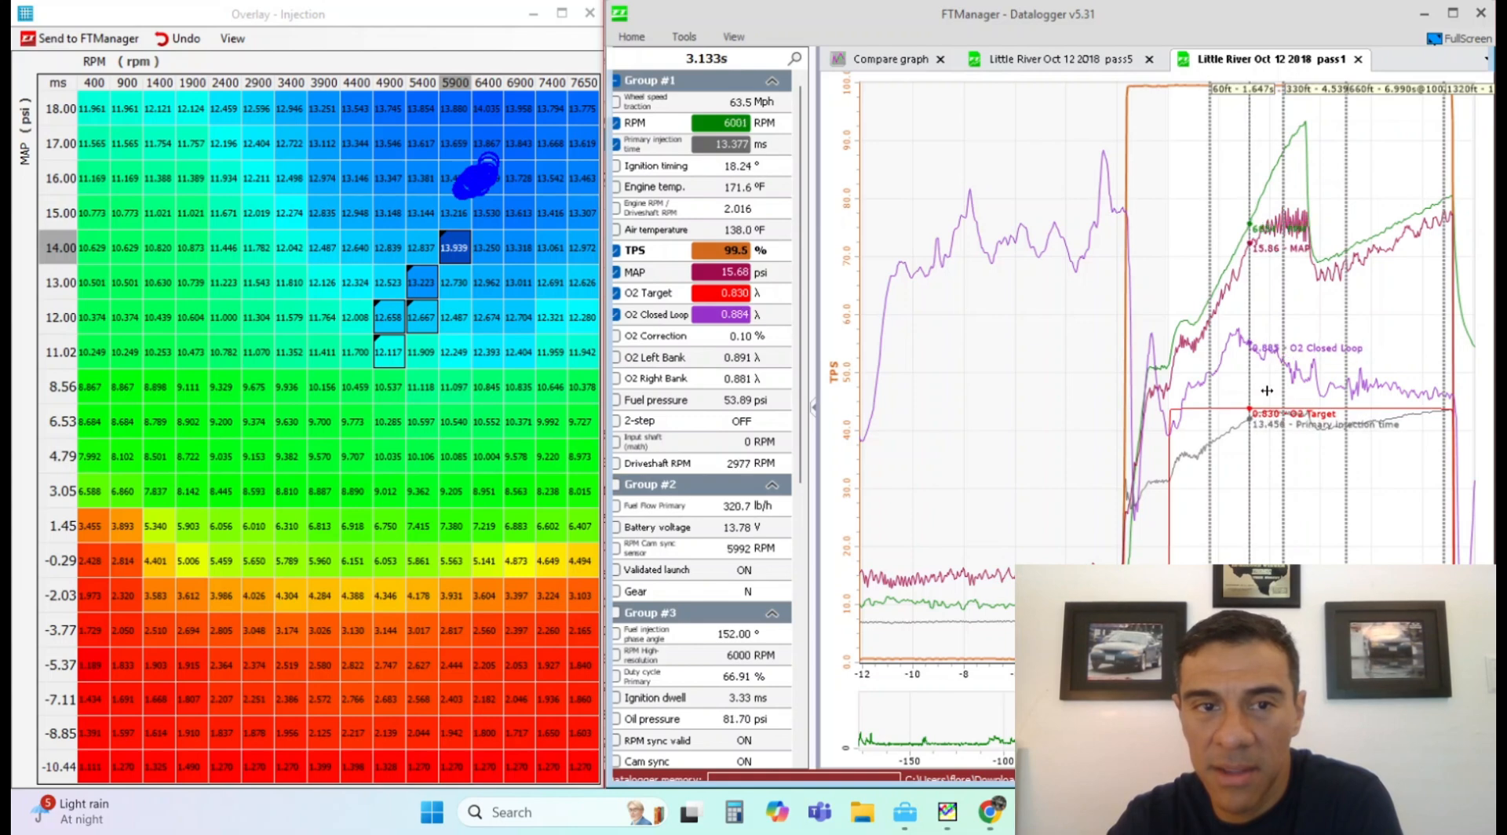
key(Left)
key(Left)
key(Left)
key(Left)
key(Left)
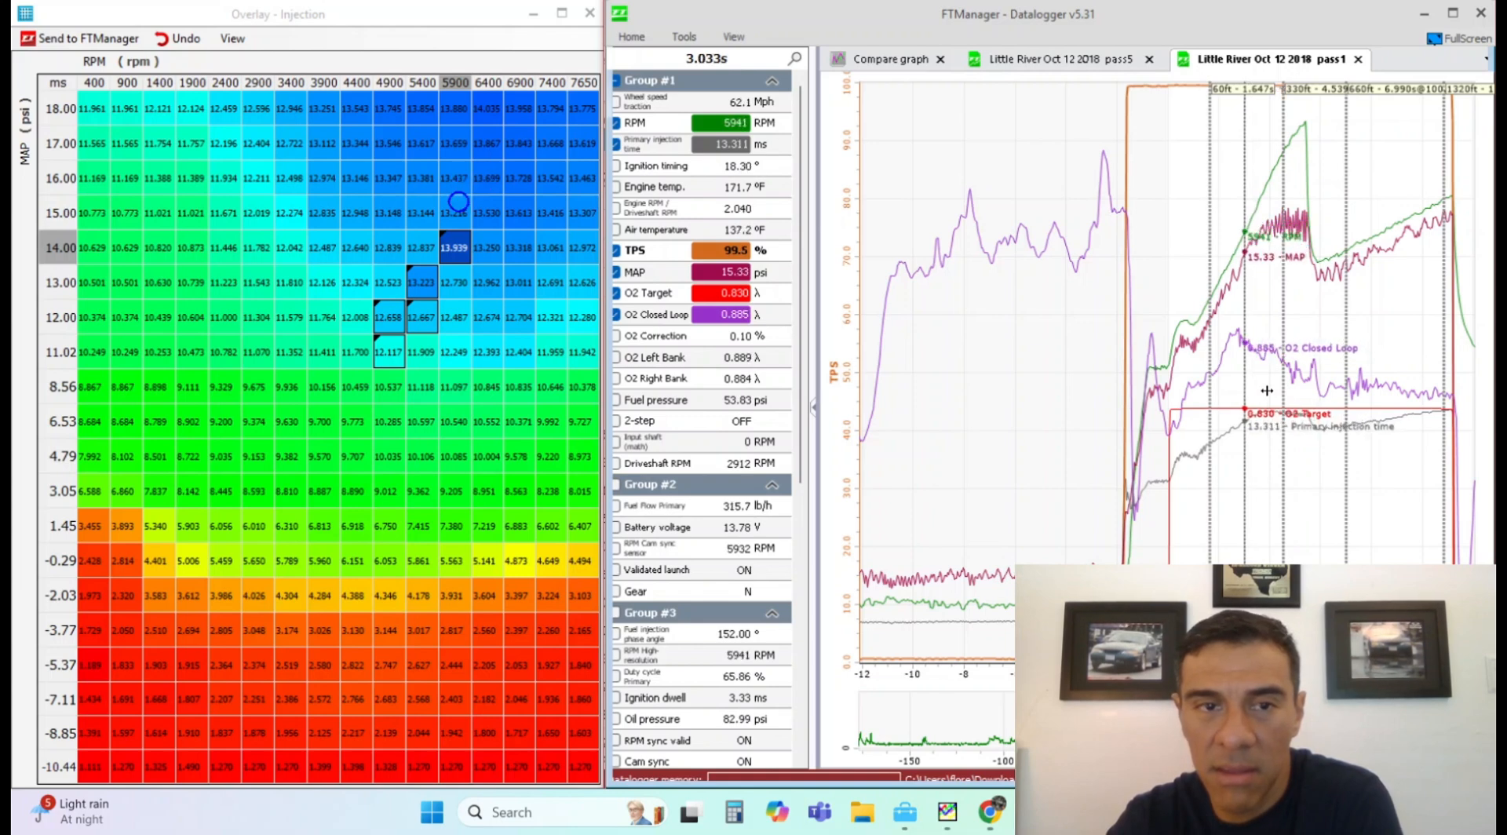
key(Left)
key(Left)
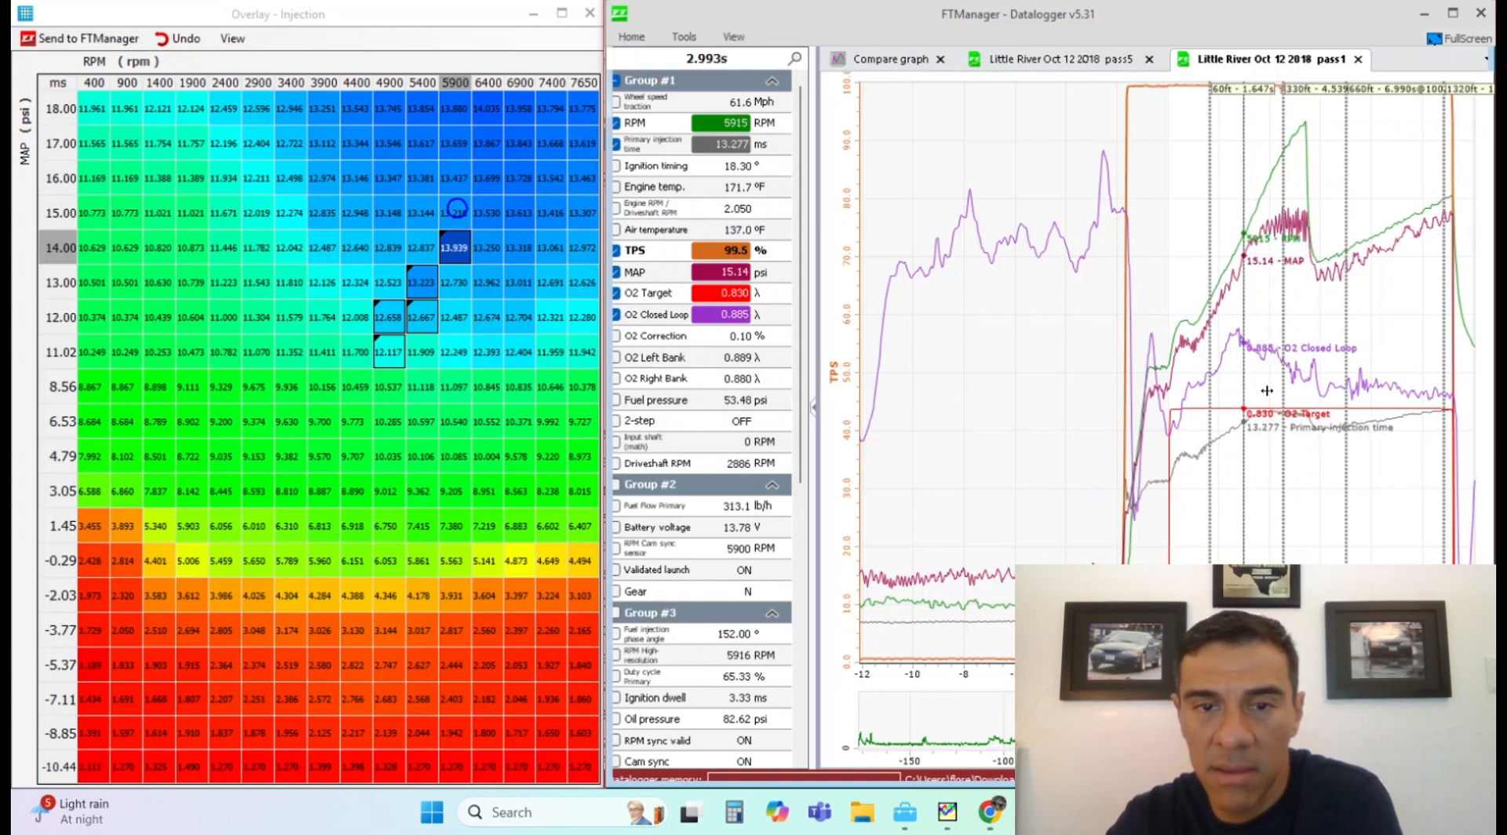
- Examine O2 Closed Loop and the fuel cells used between 2.753 s and 3.893 s in pass1, finishing with the cursor at 2.985 s
key(Left)
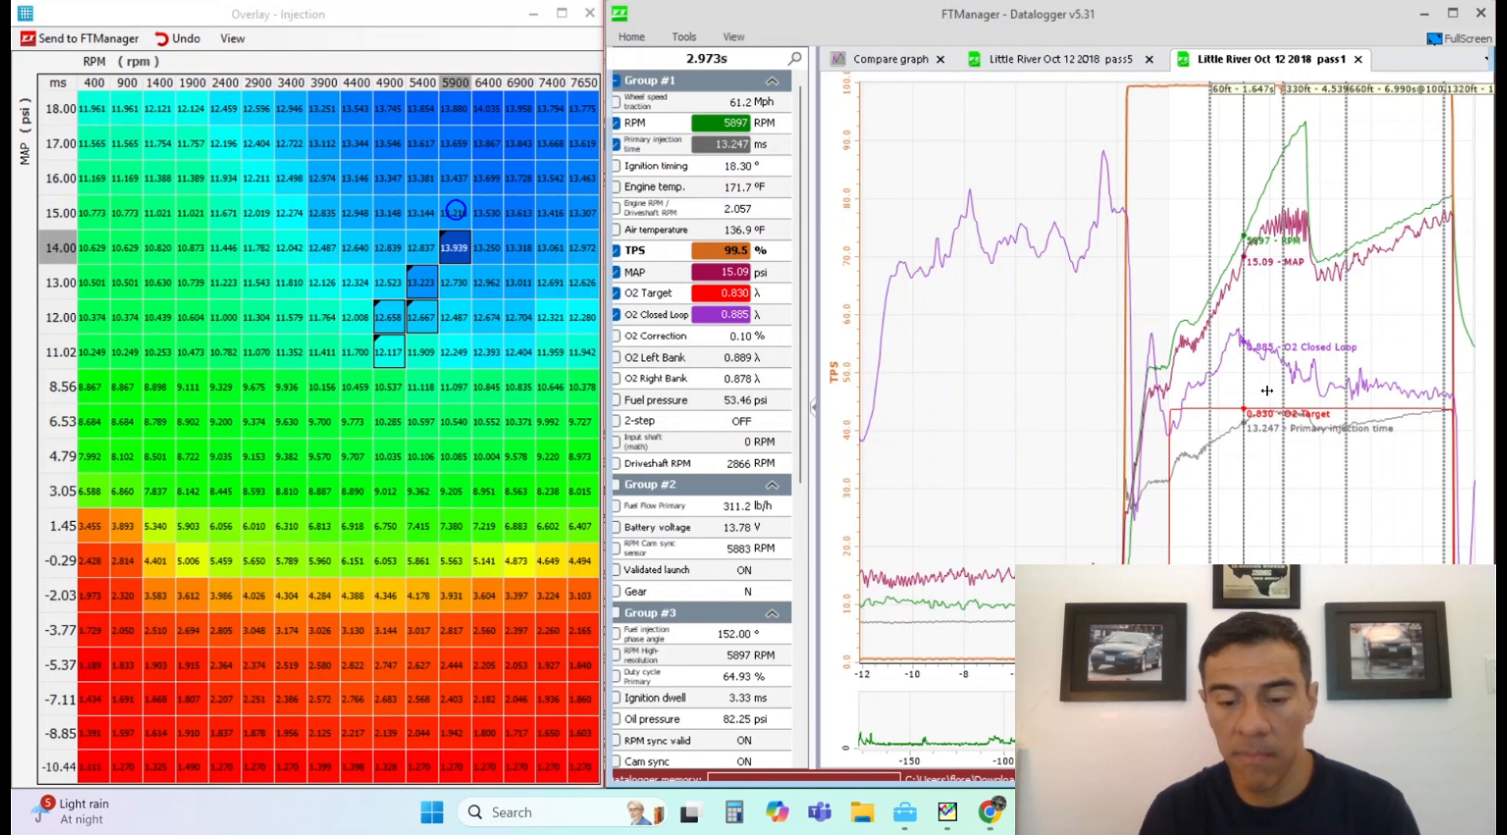
click(1266, 390)
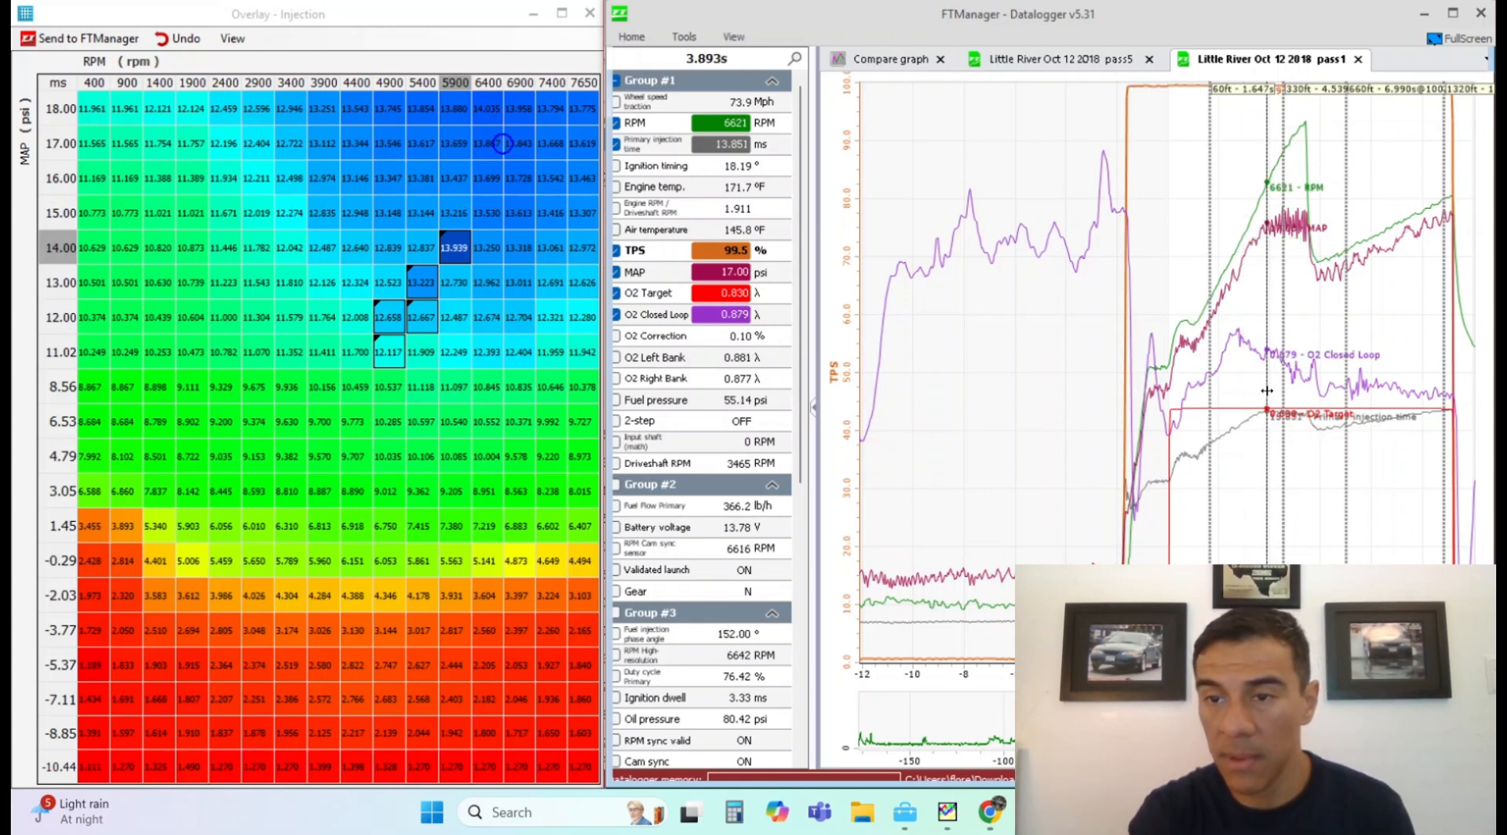
click(1249, 405)
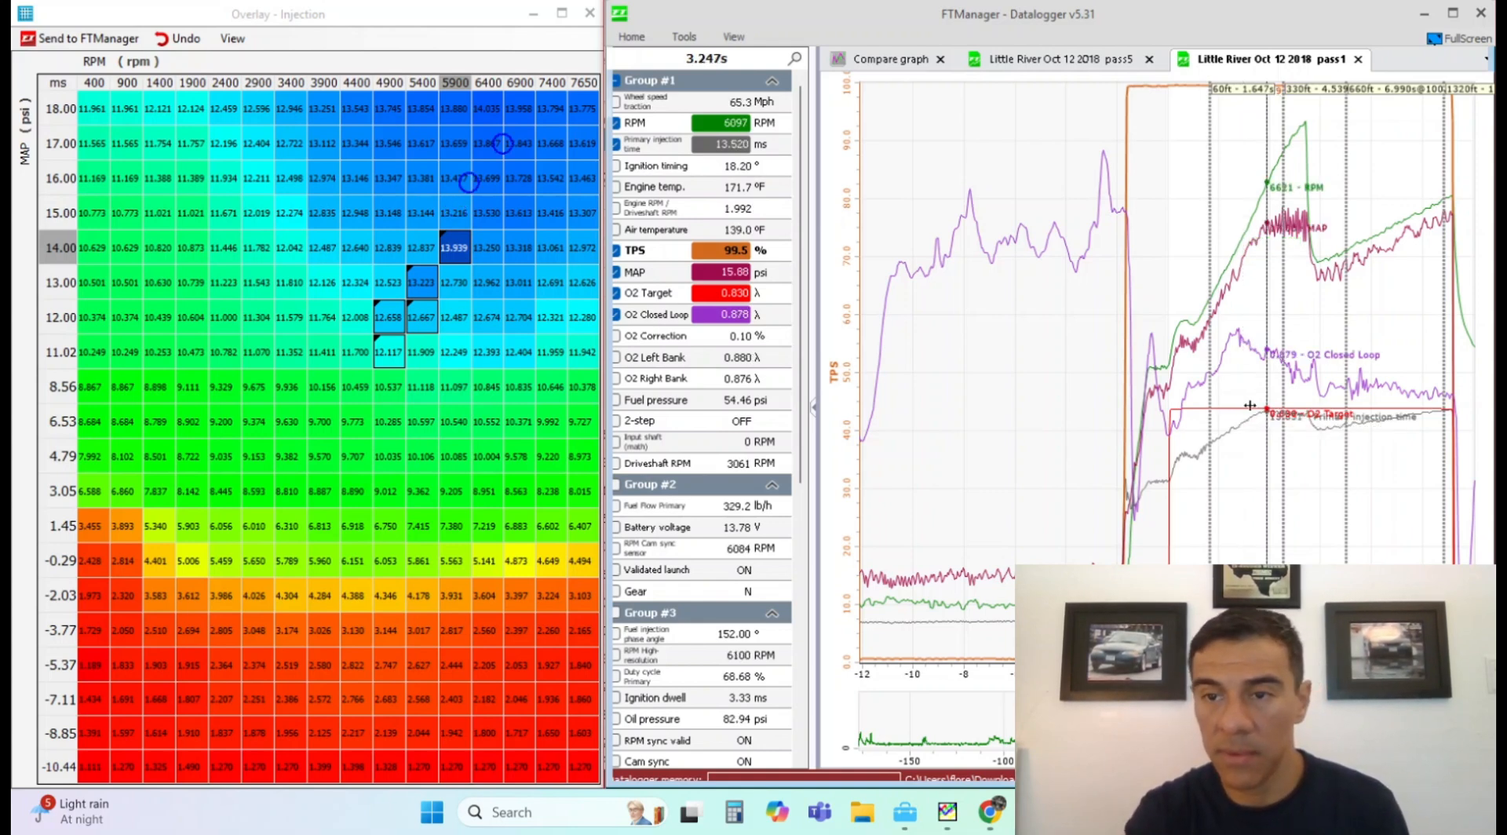
click(1238, 410)
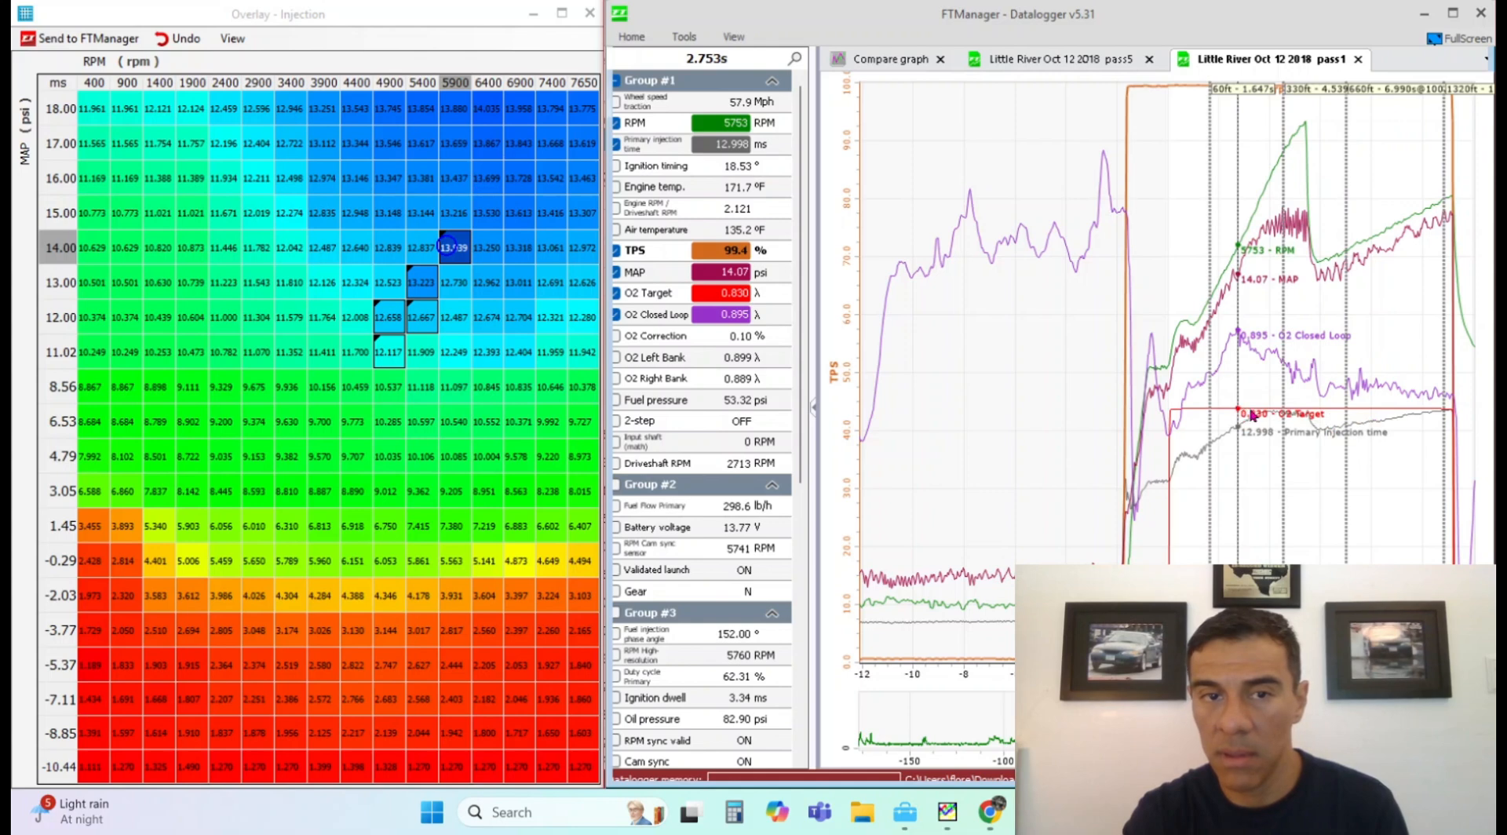
click(1250, 412)
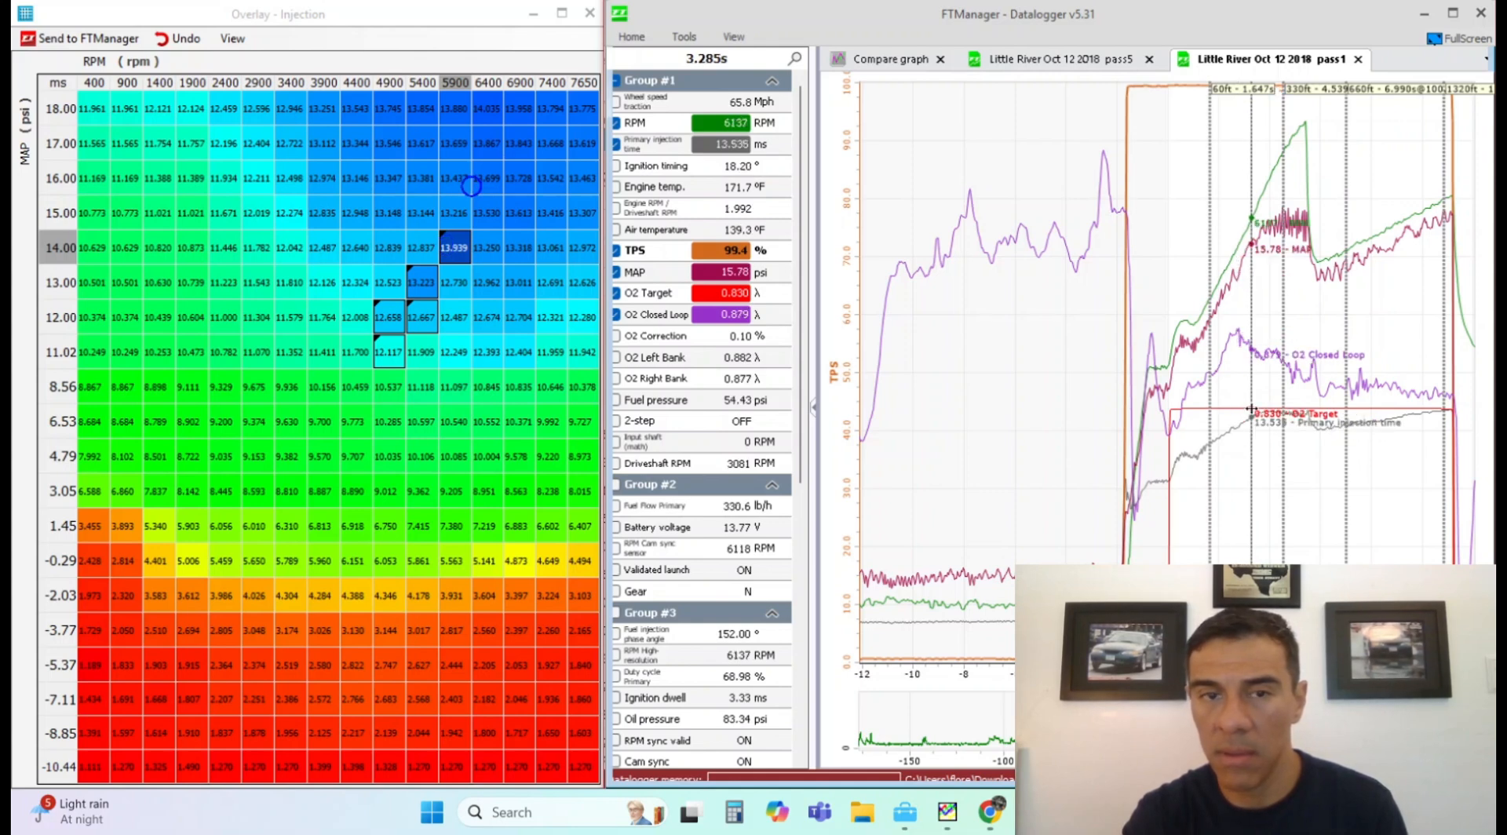
click(1252, 410)
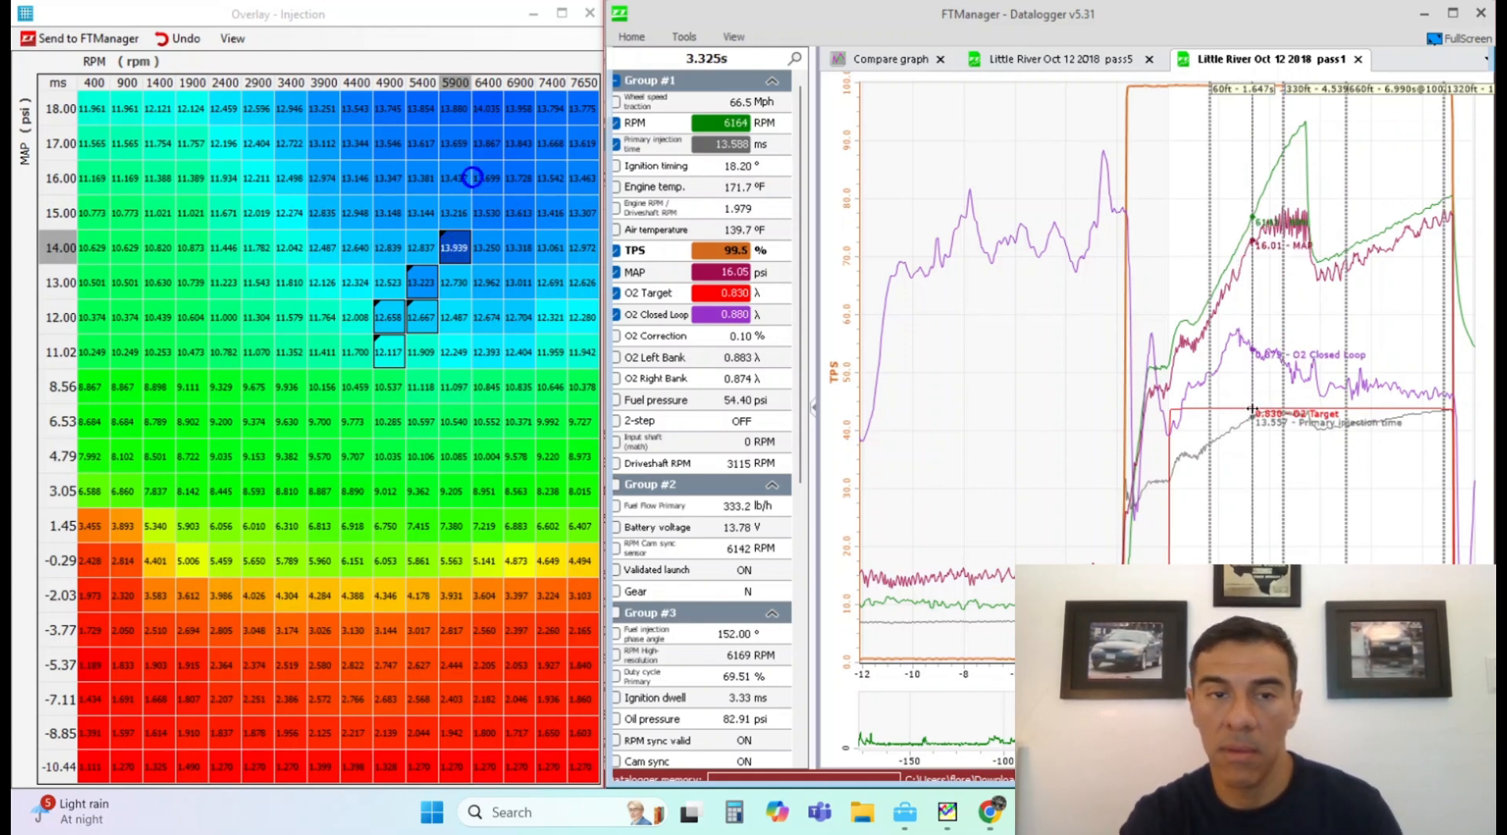
click(1251, 409)
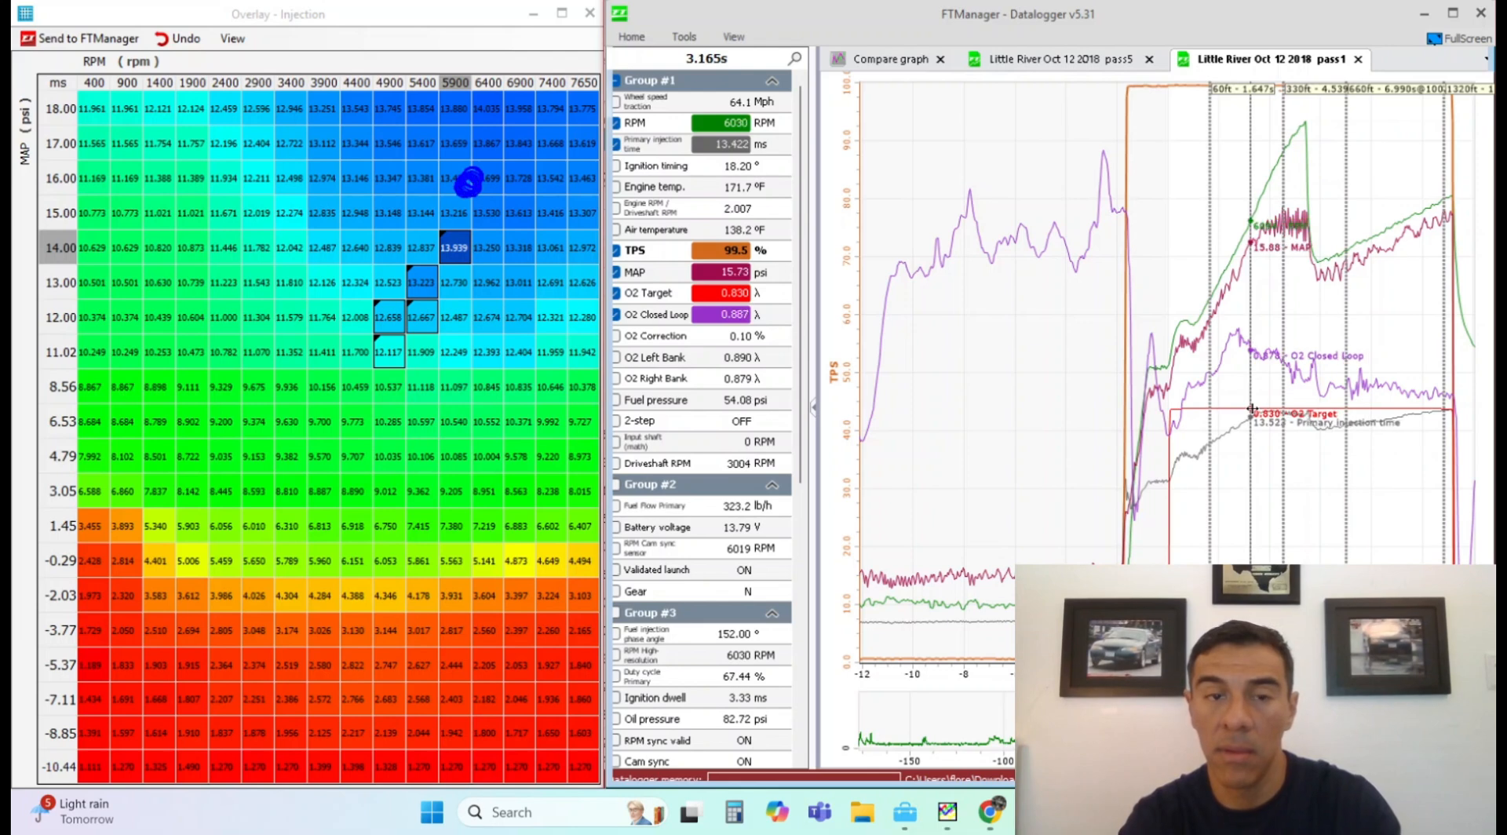
key(Left)
key(Left)
key(Left)
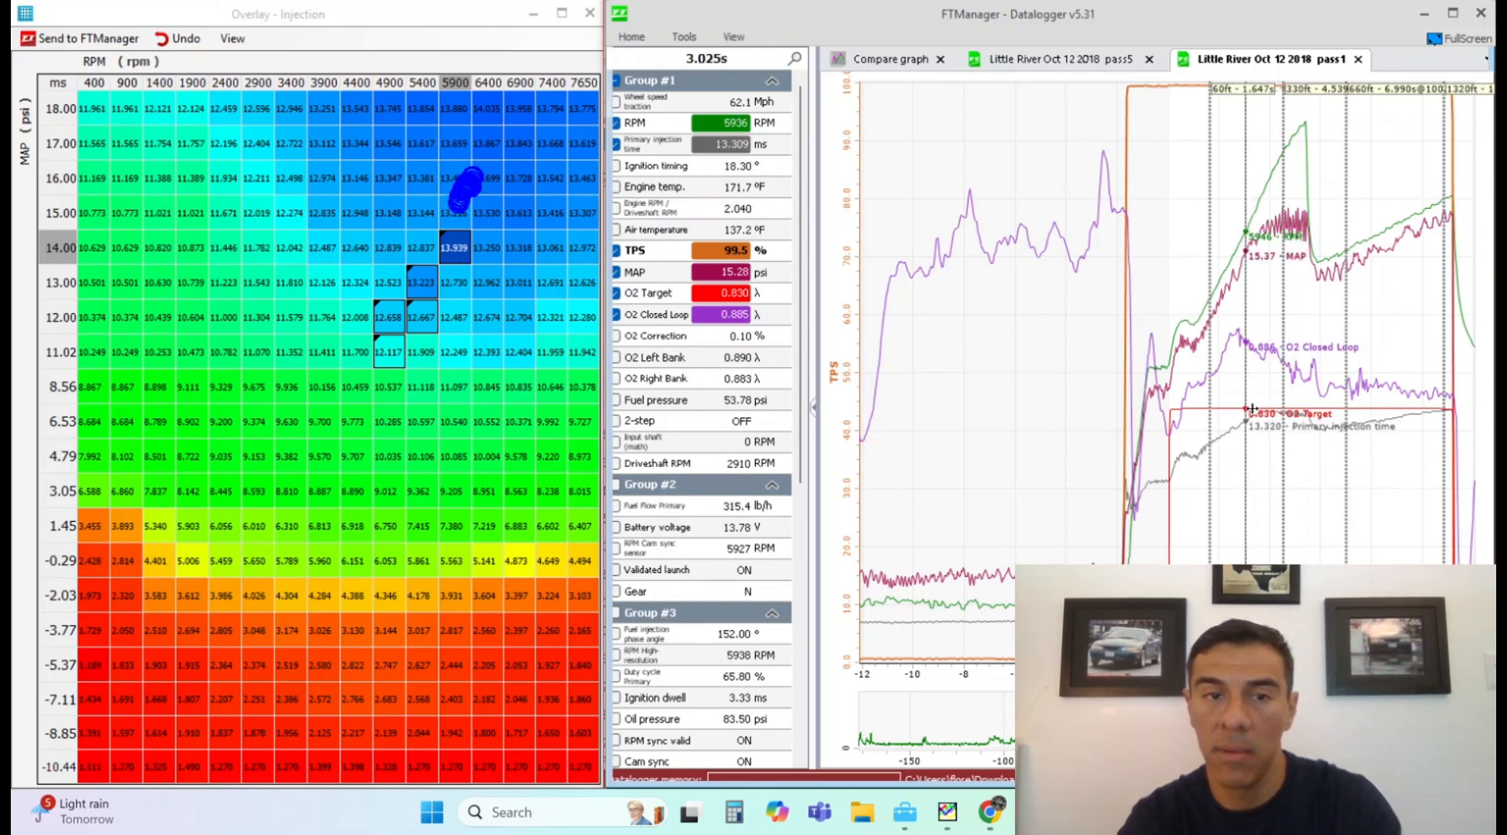
key(Left)
key(Left)
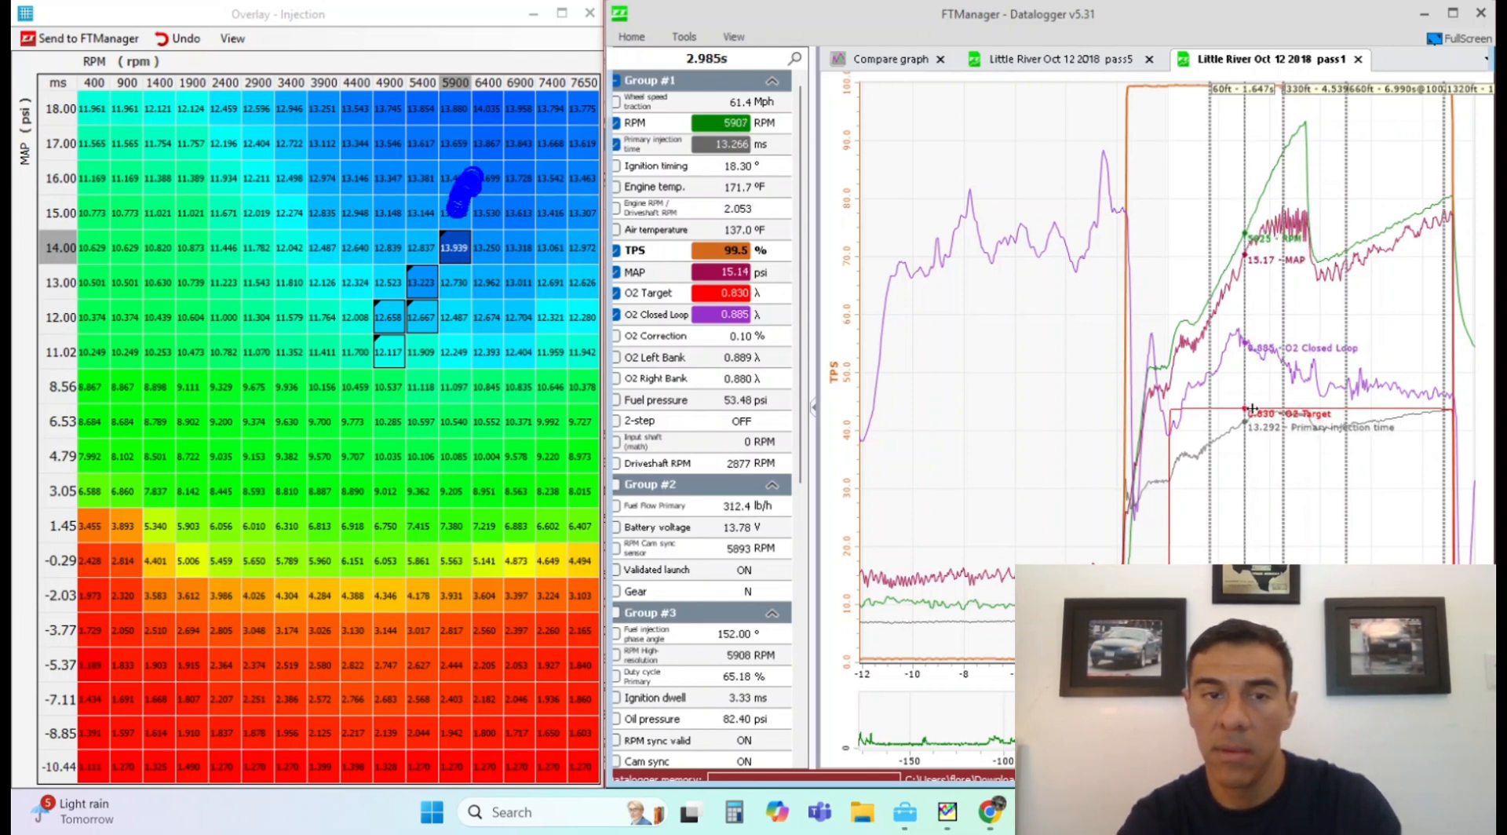
- Start a Multiply on the 5900 RPM, 15.00 psi fuel cell and divide 0.88 by 0.83 in Calculator, then clear and close it
key(asterisk)
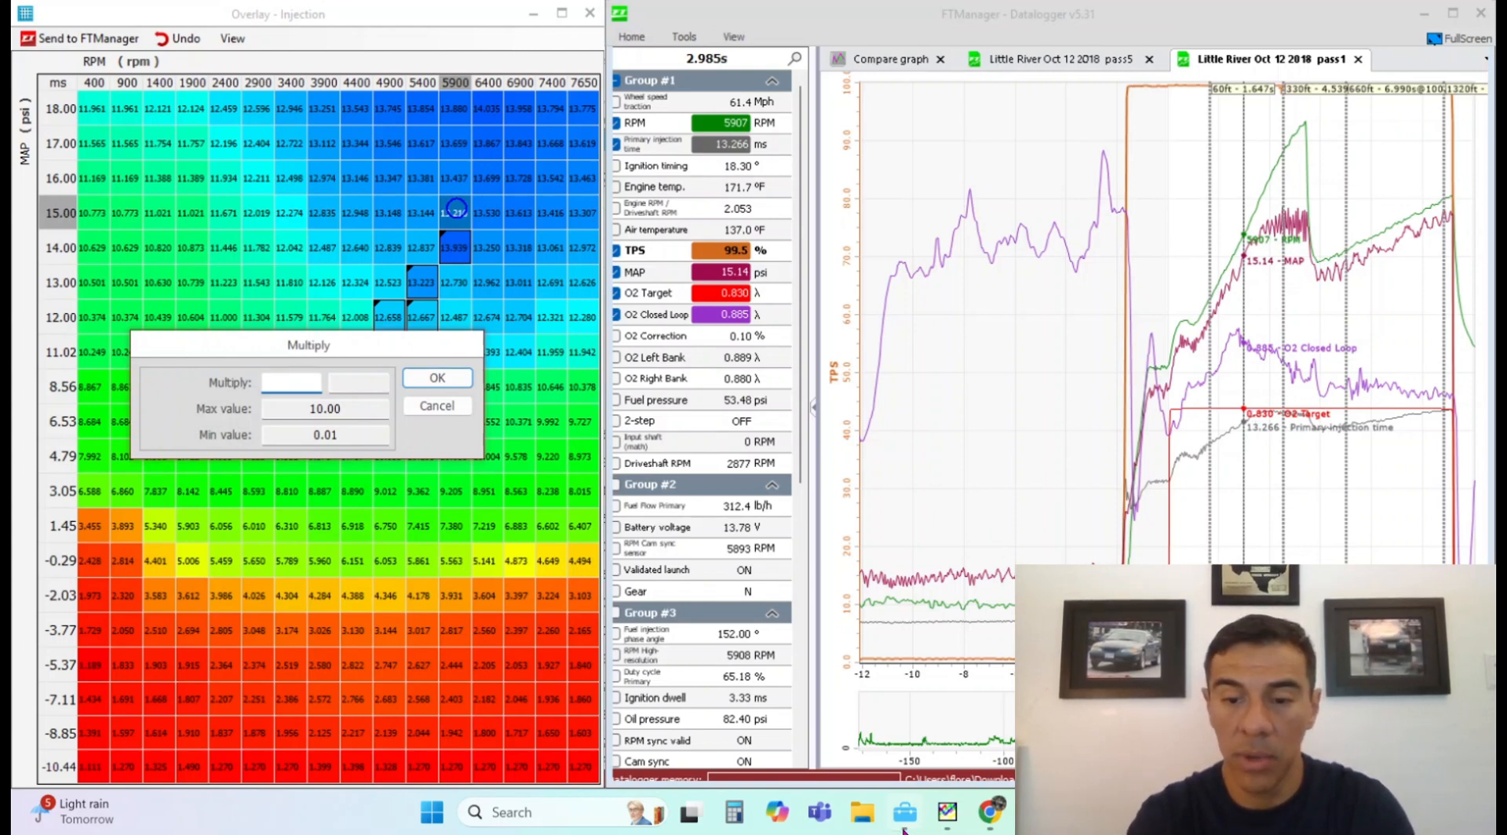
click(735, 820)
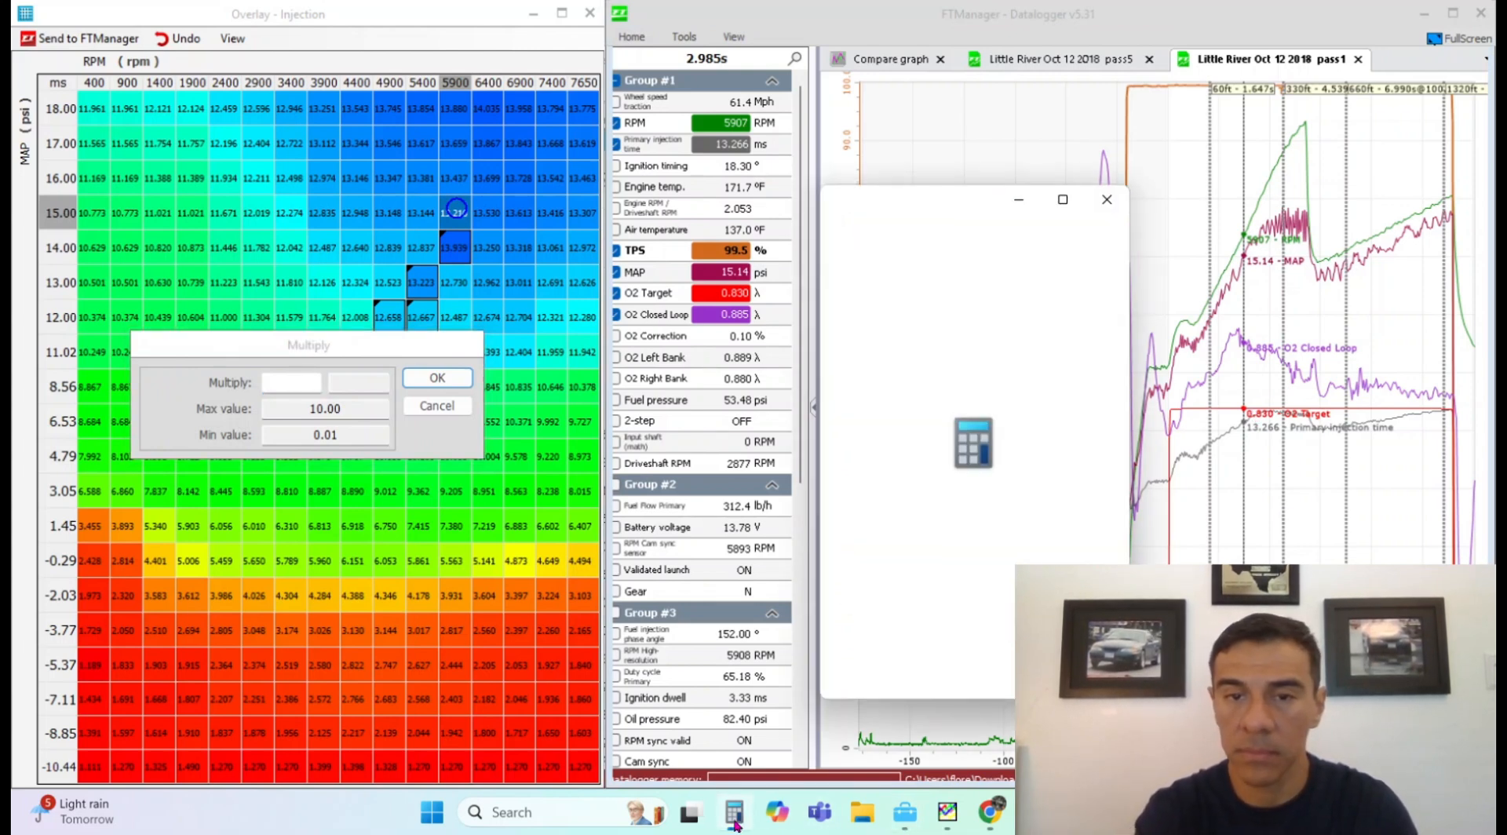
text(.88)
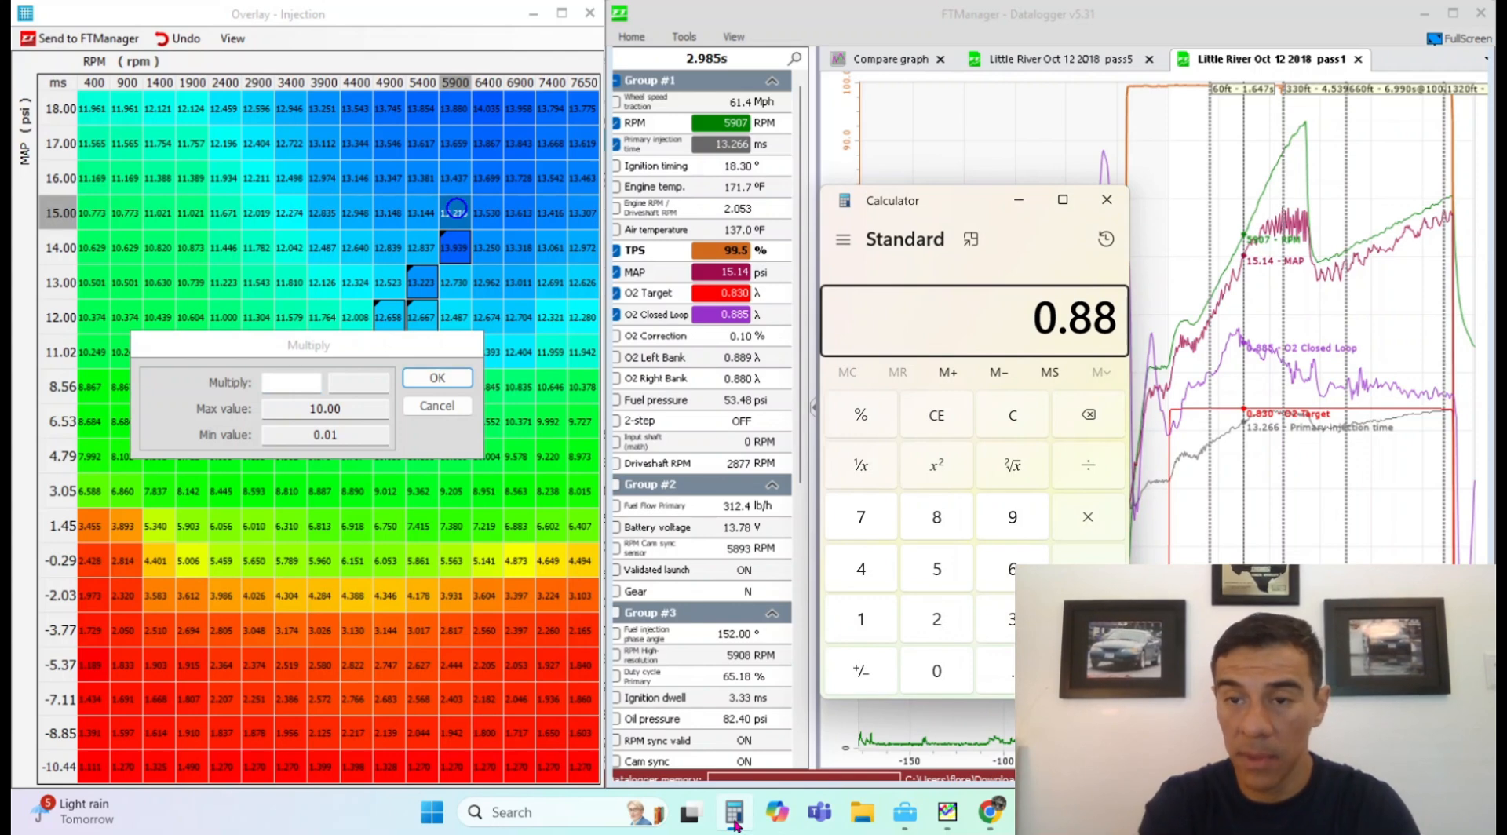
key(minus)
key(slash)
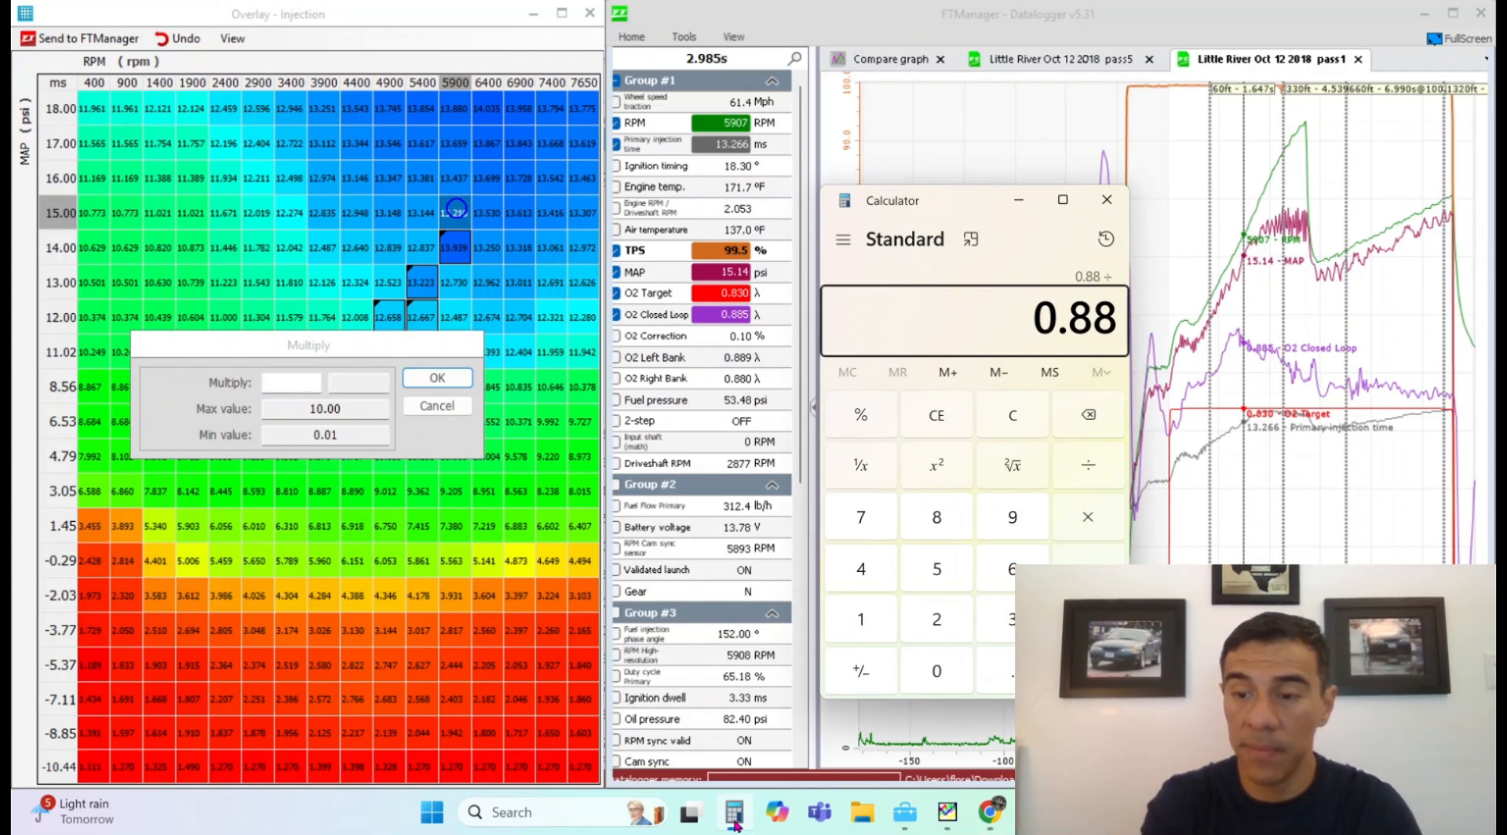
text(.83)
key(Return)
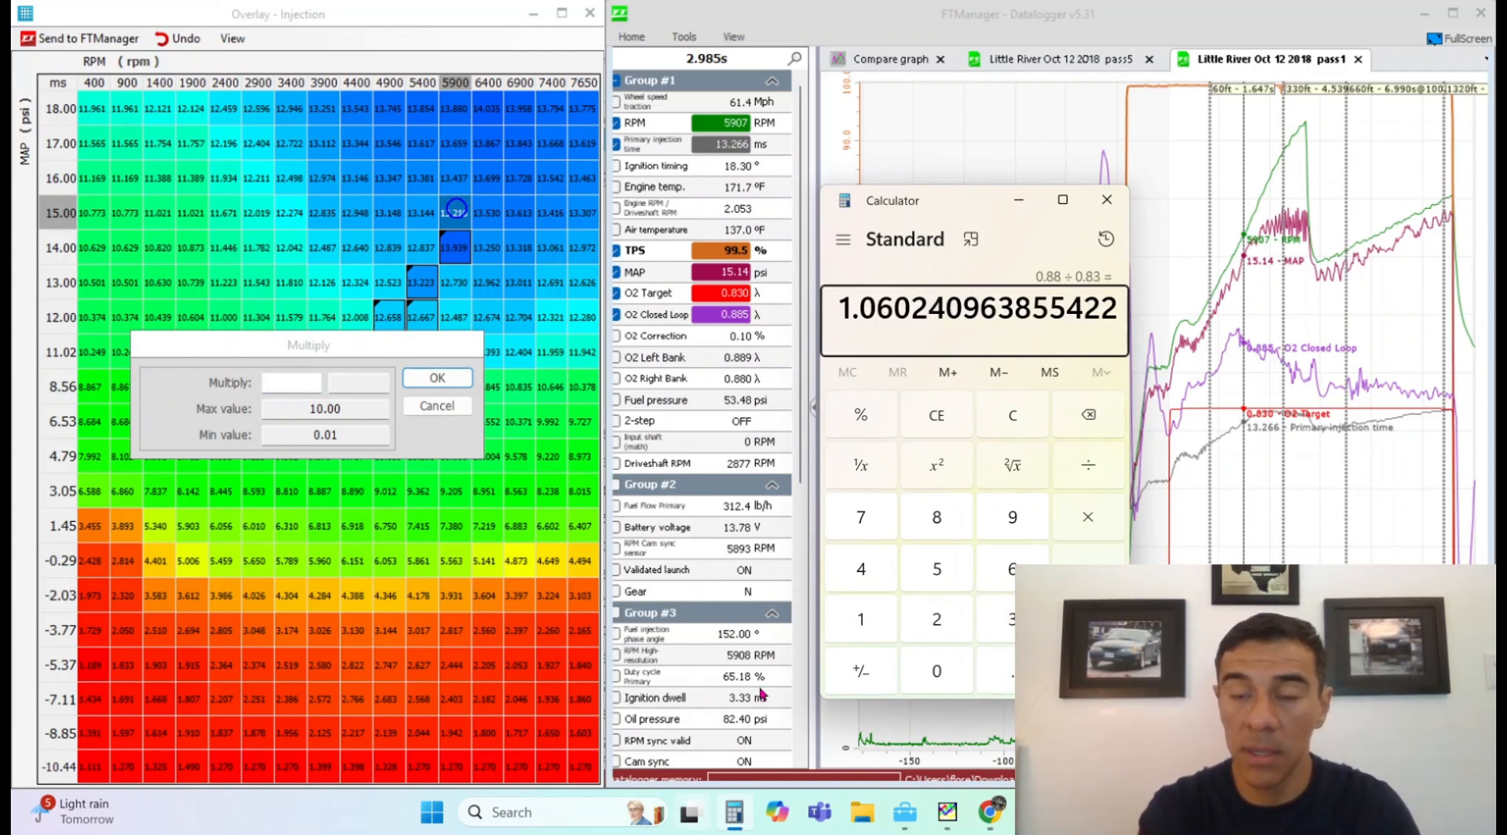
click(1020, 417)
click(1107, 199)
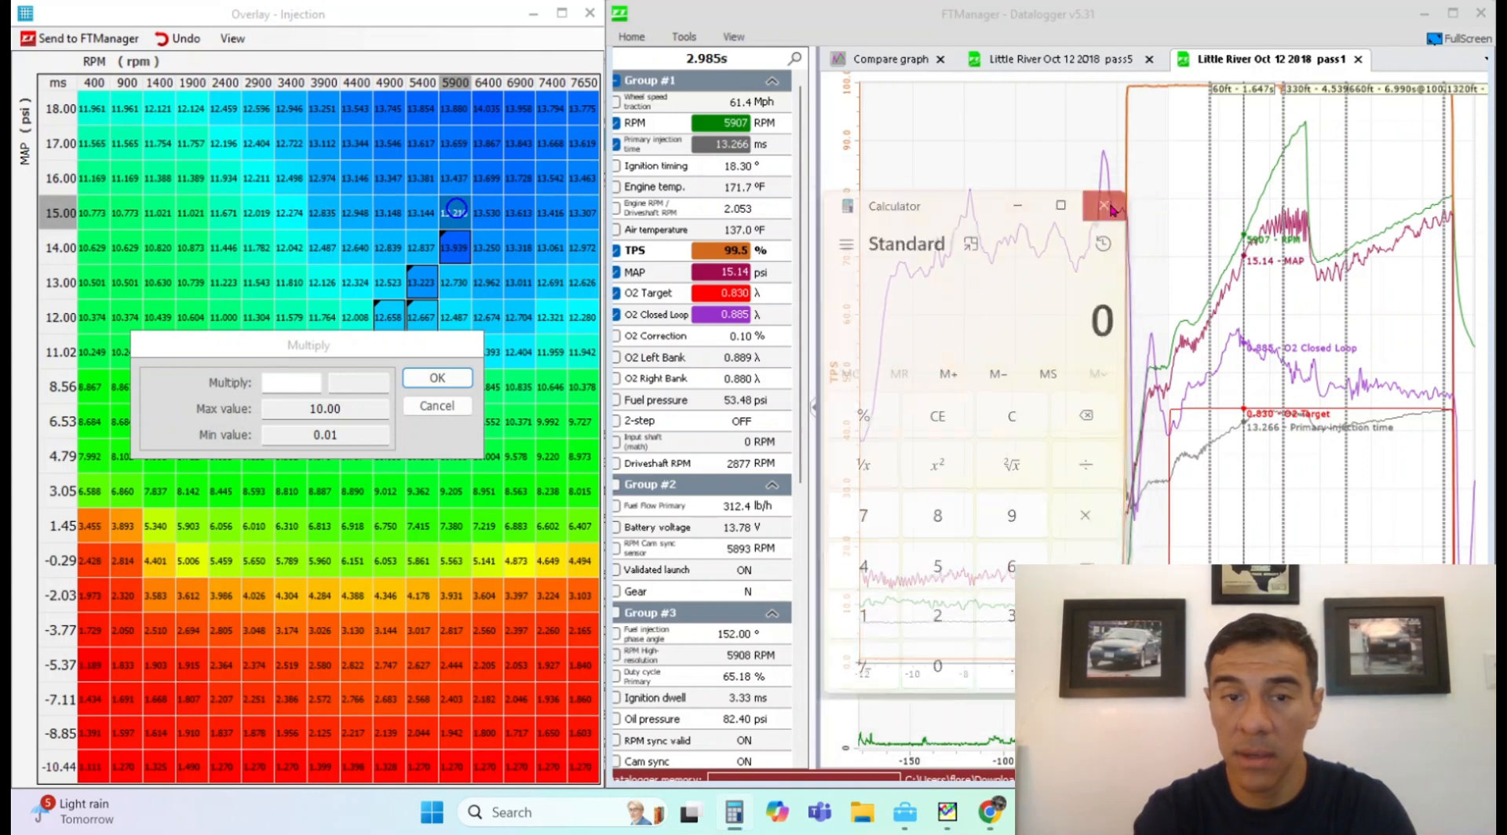
- Multiply the 5900 RPM, 15.00 psi fuel cell by 1.06 and dismiss the leftover Multiply dialog
click(315, 382)
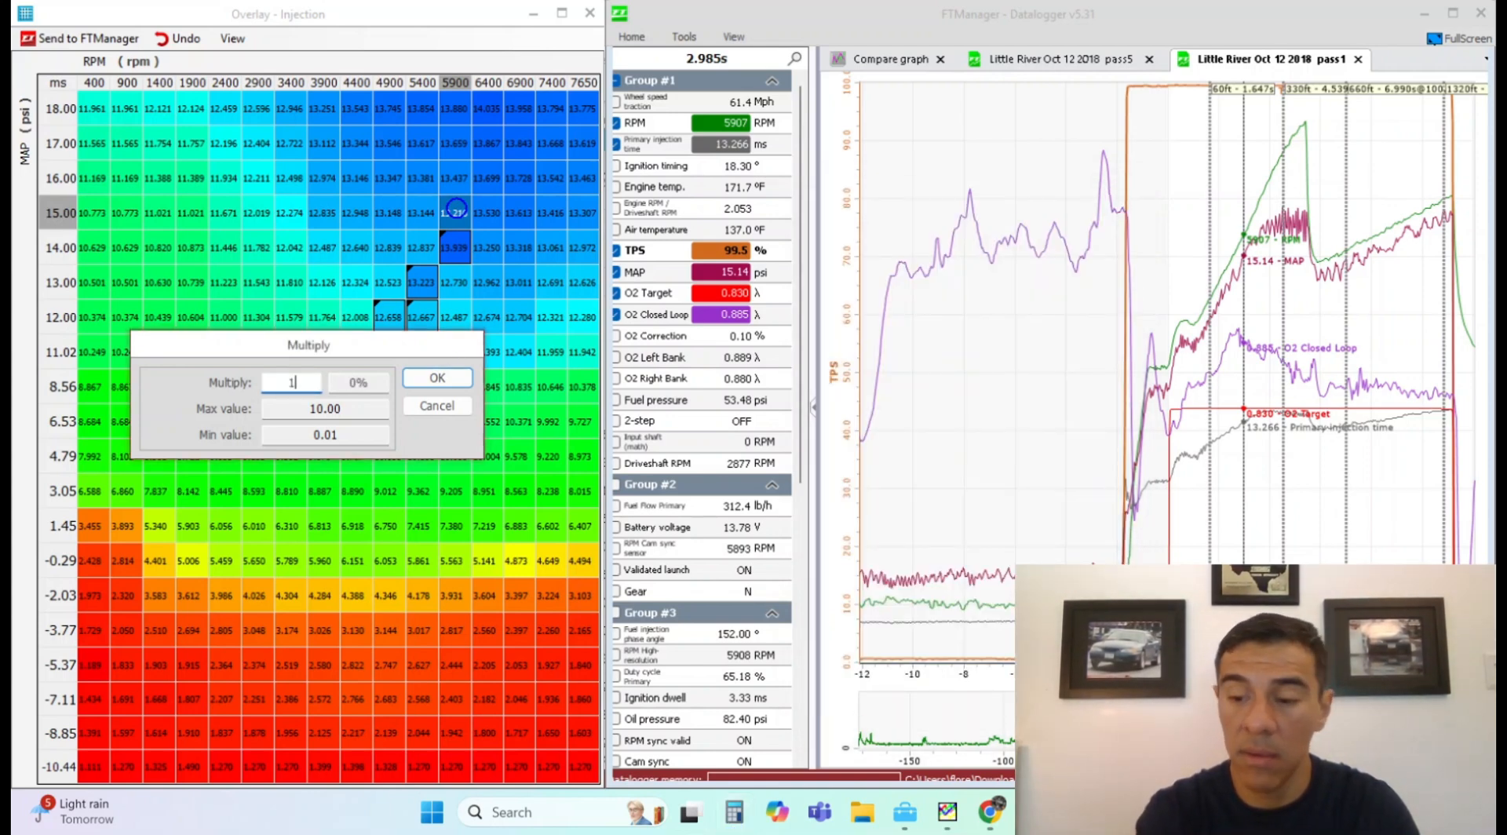
text(1.06)
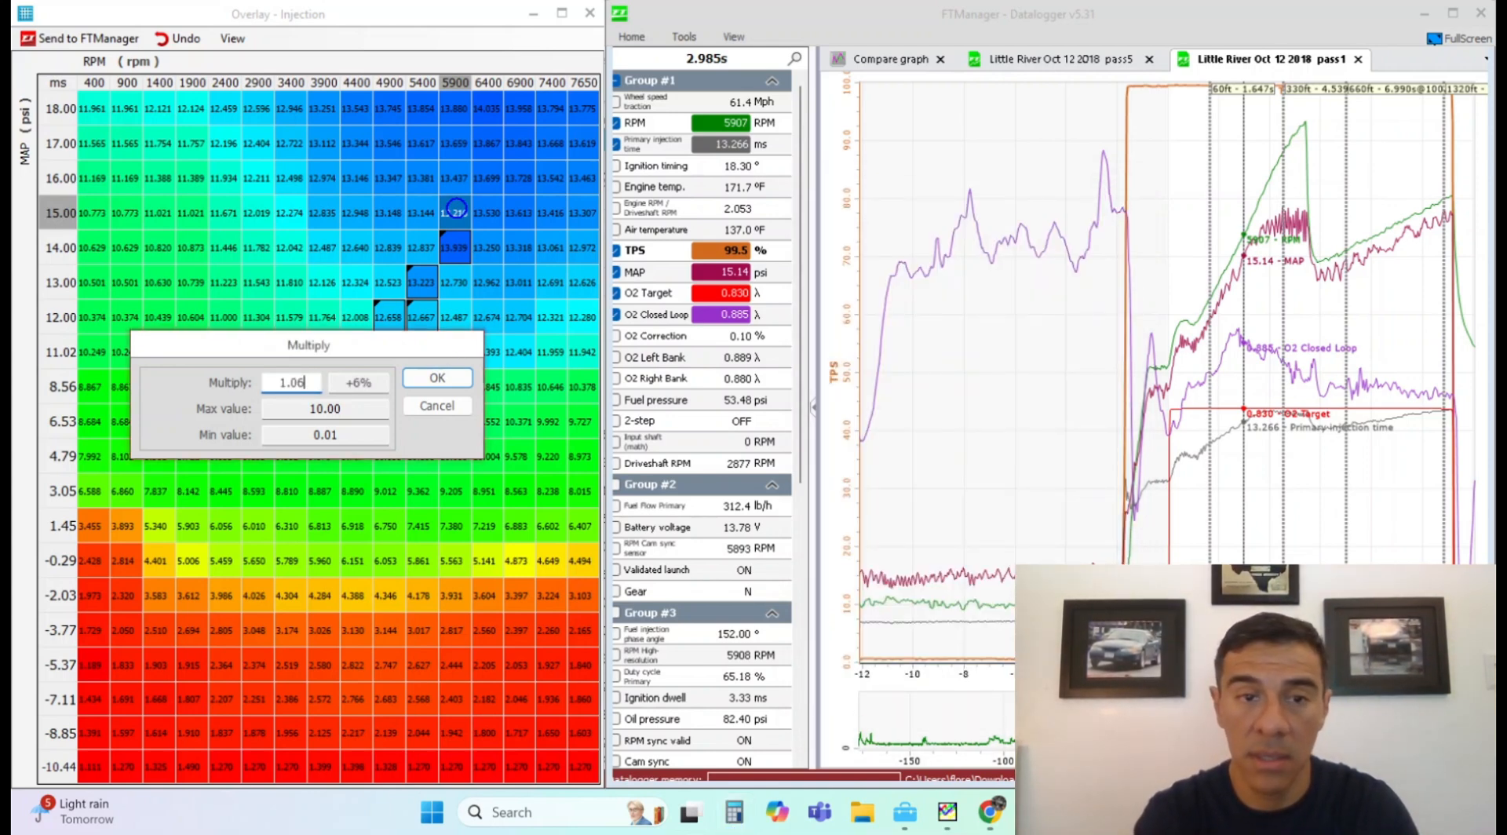
key(Return)
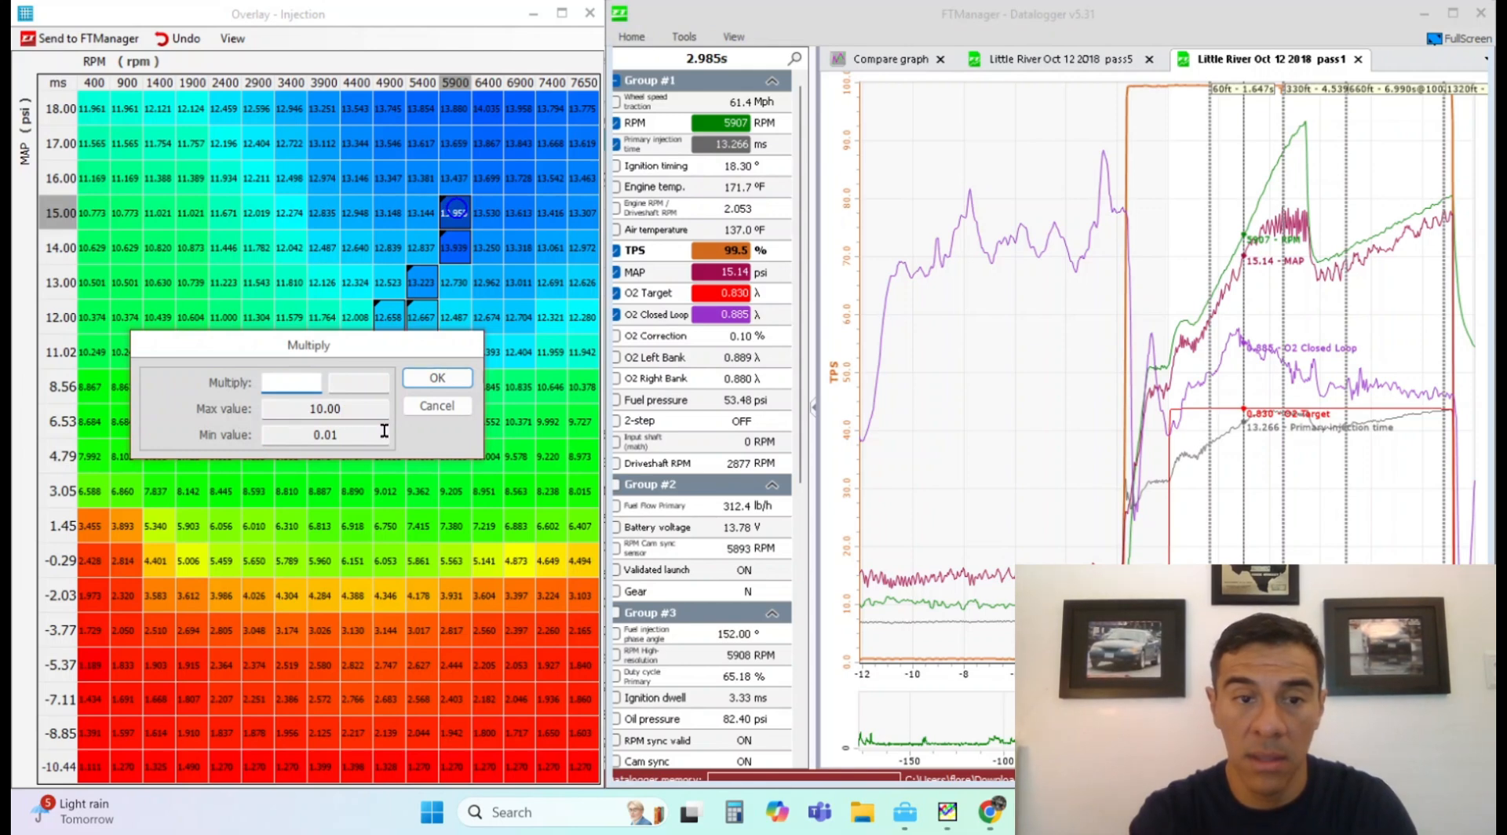
click(437, 406)
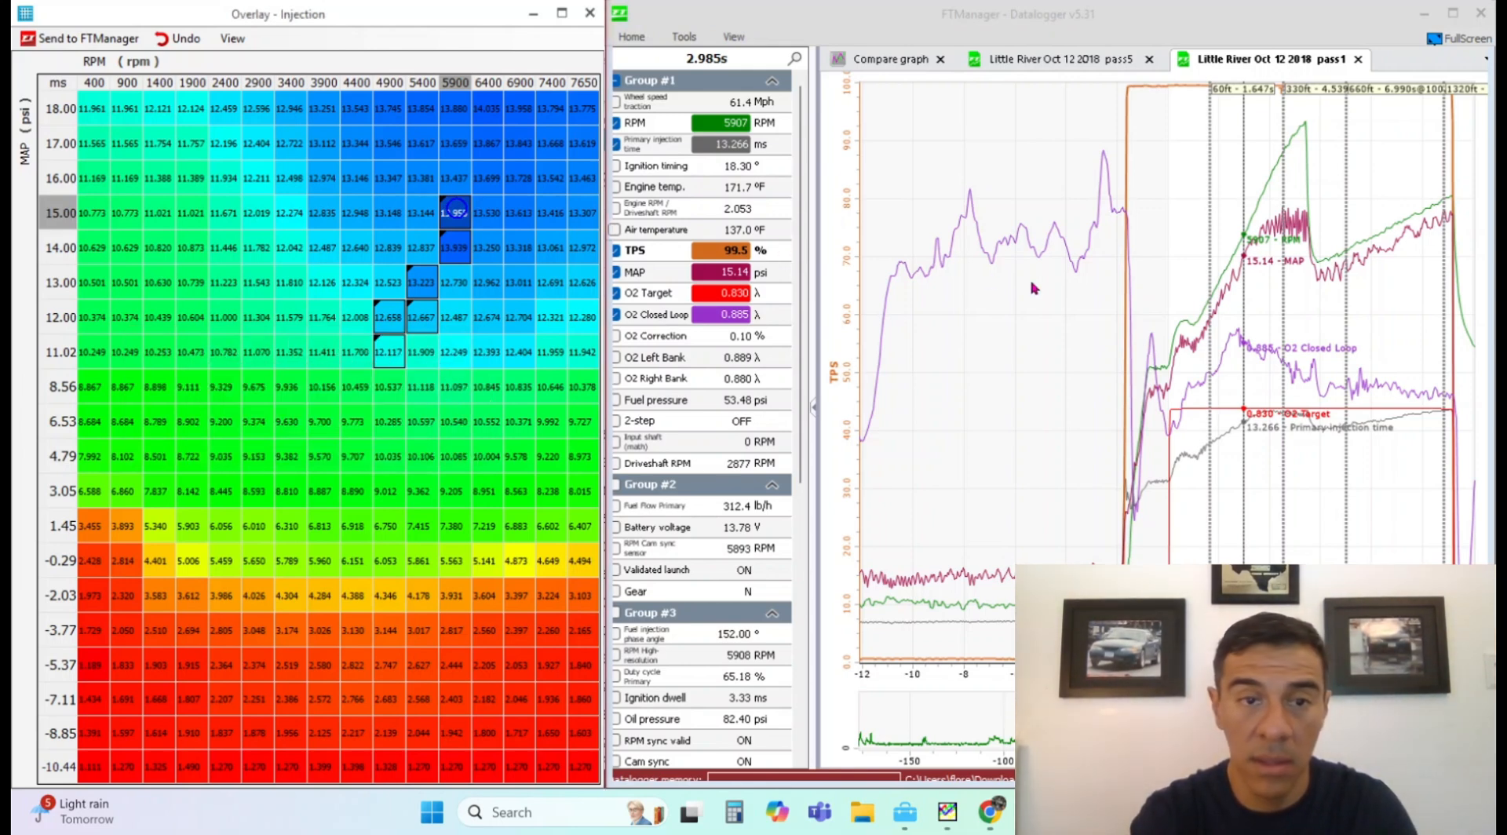
- With the pass1 cursor at 3.627 s, multiply the 6400 RPM, 17.00 psi fuel cell by 1.05 and dismiss the leftover Multiply dialog
click(1259, 365)
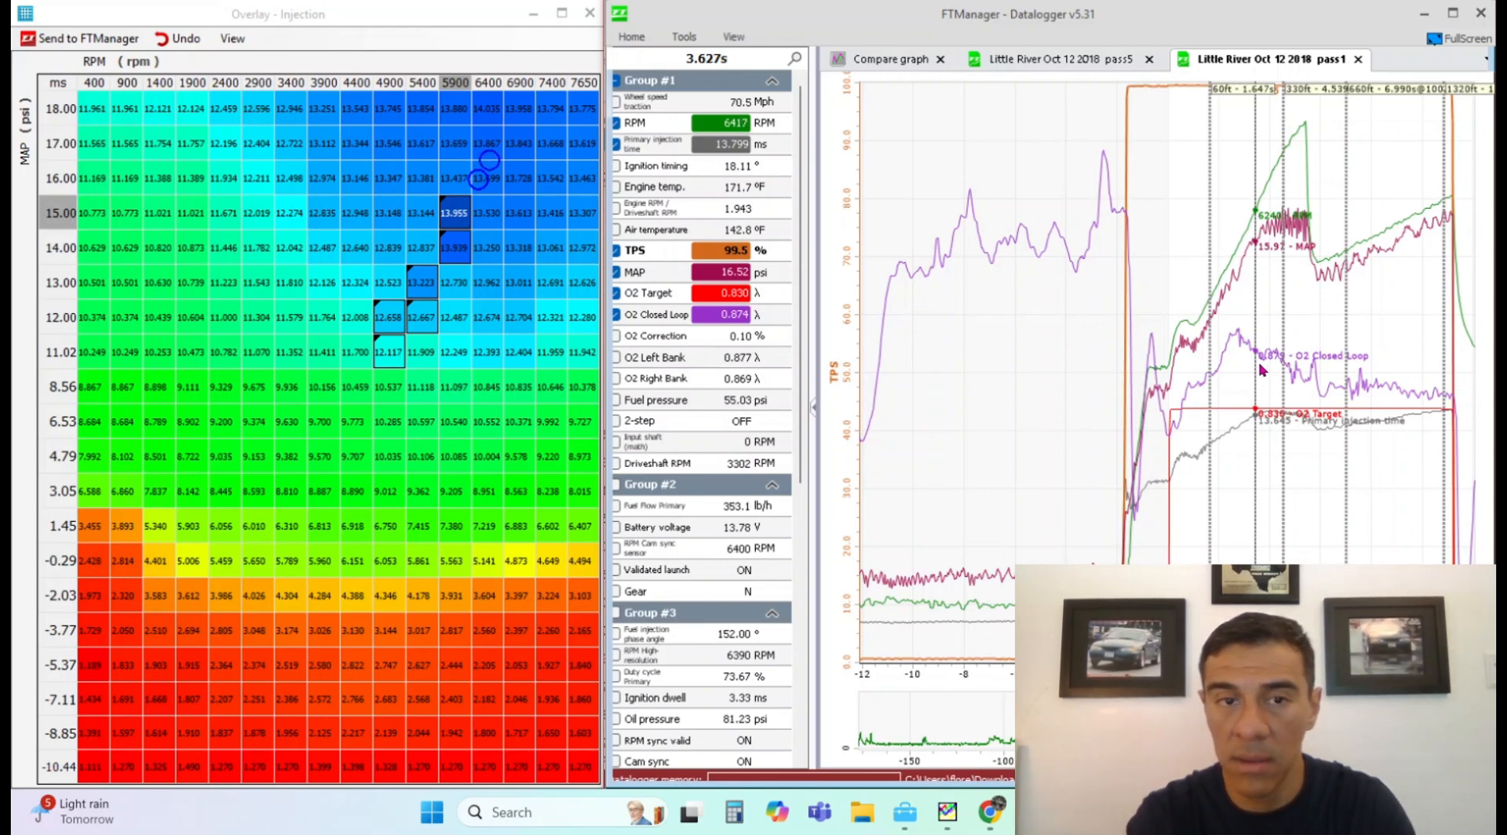
click(1260, 365)
key(asterisk)
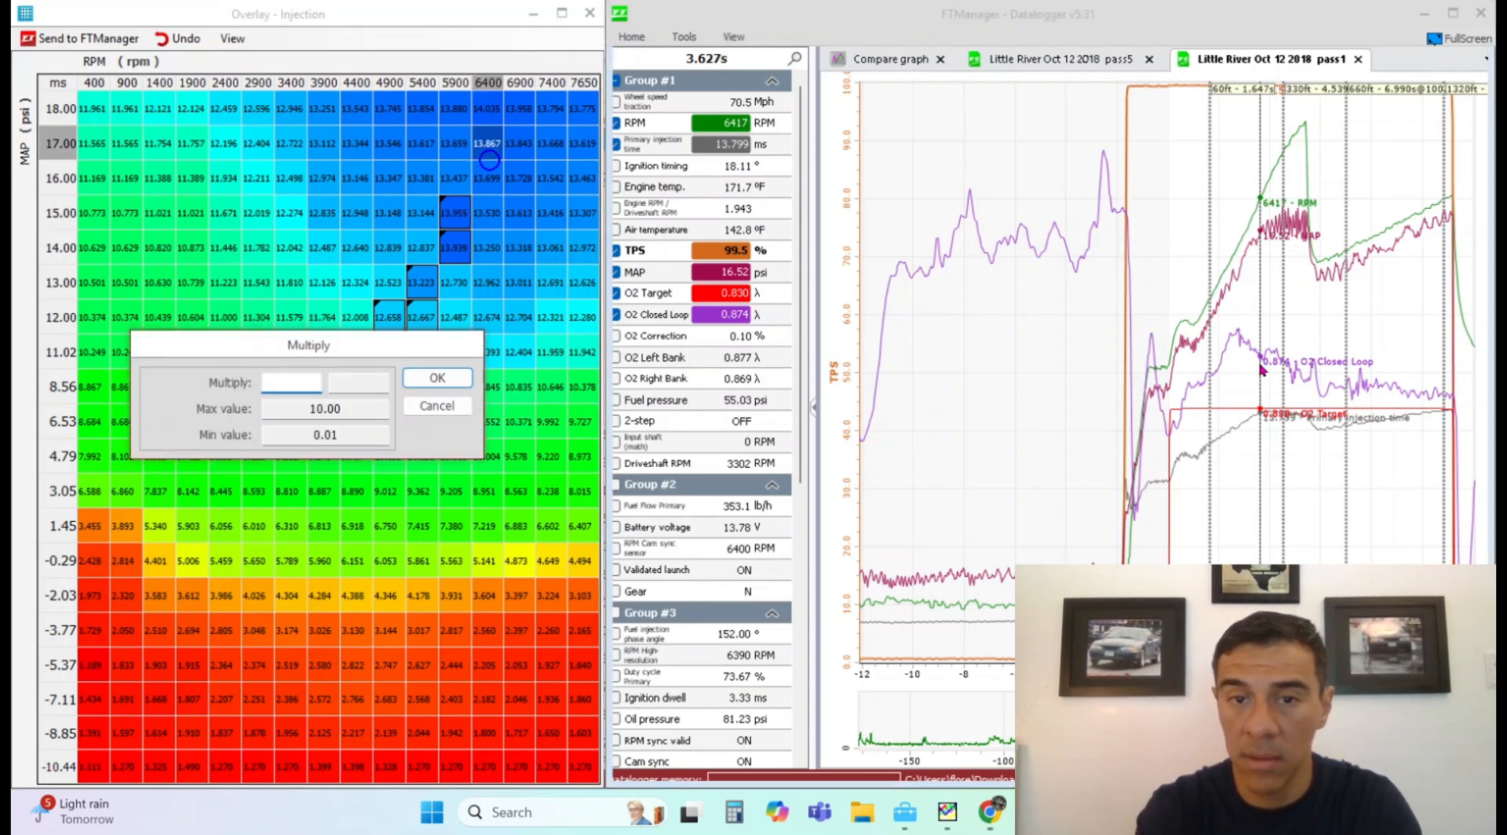
text(1.05)
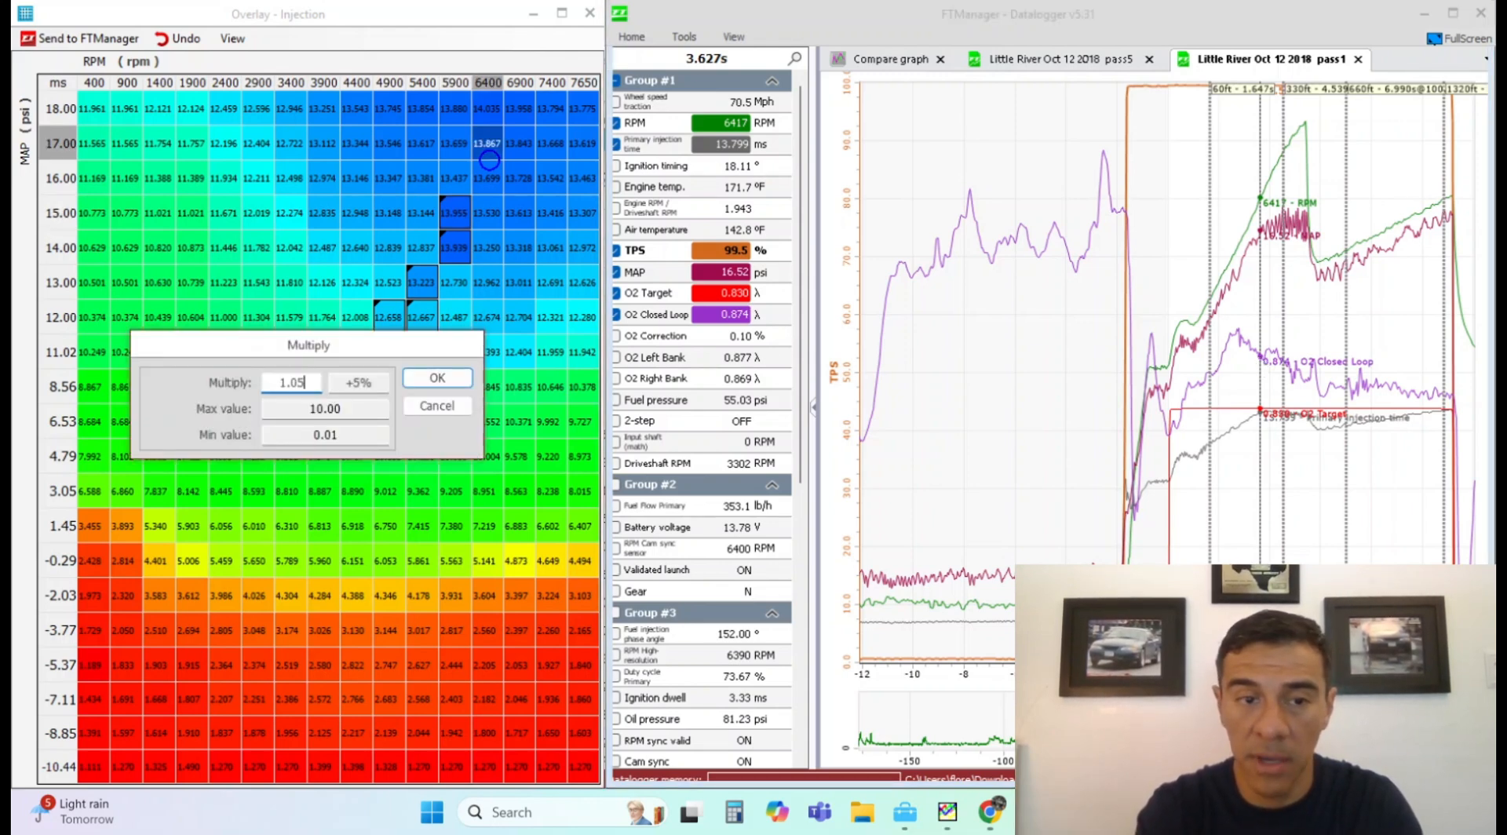
key(Return)
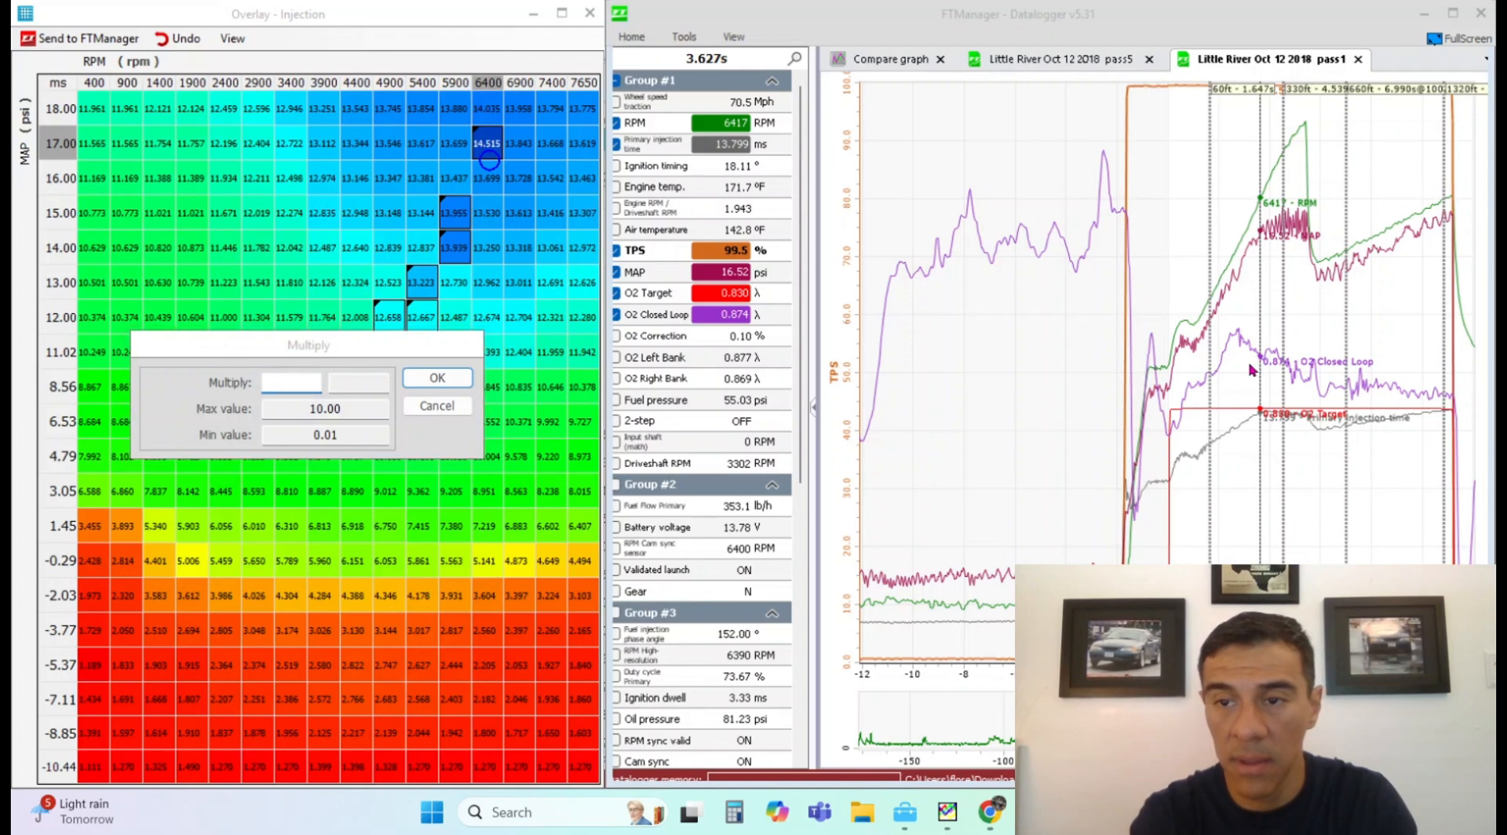
click(436, 405)
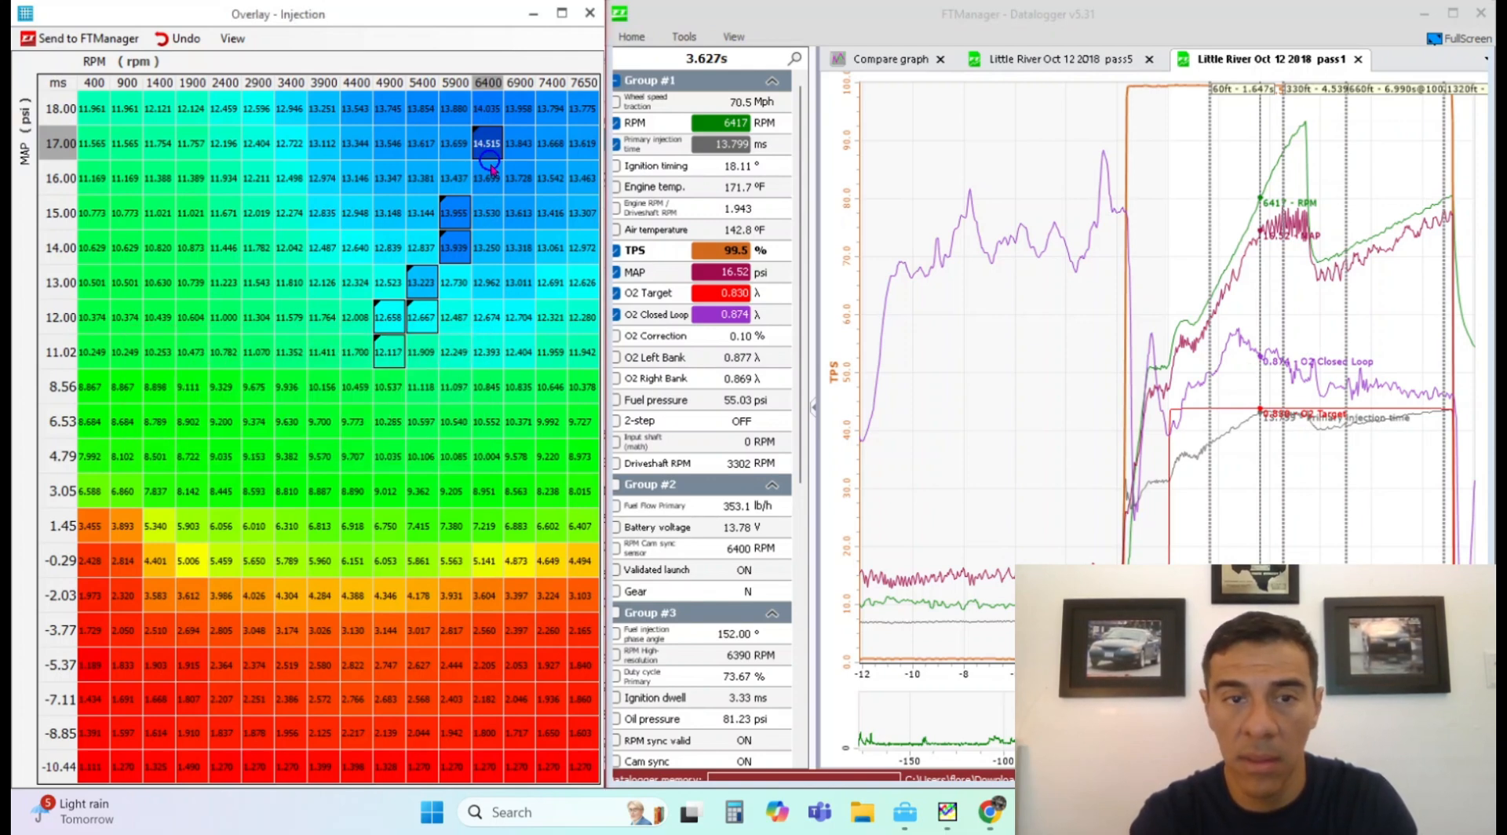
- Multiply the 5900 and 6400 RPM fuel cells in the 16.00 psi row by 1.06
drag(489, 180, 472, 181)
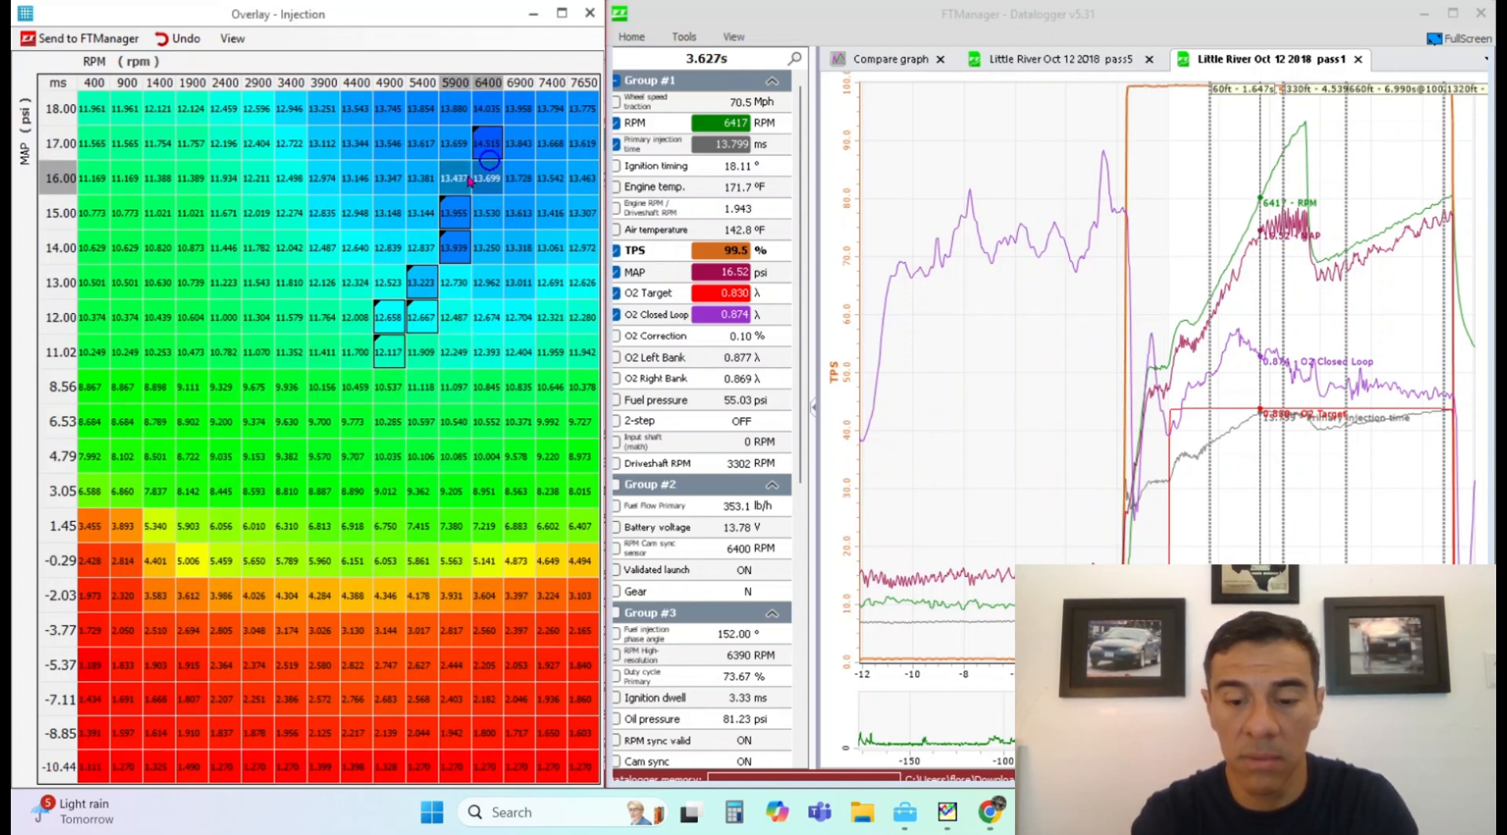
key(asterisk)
text(1.06)
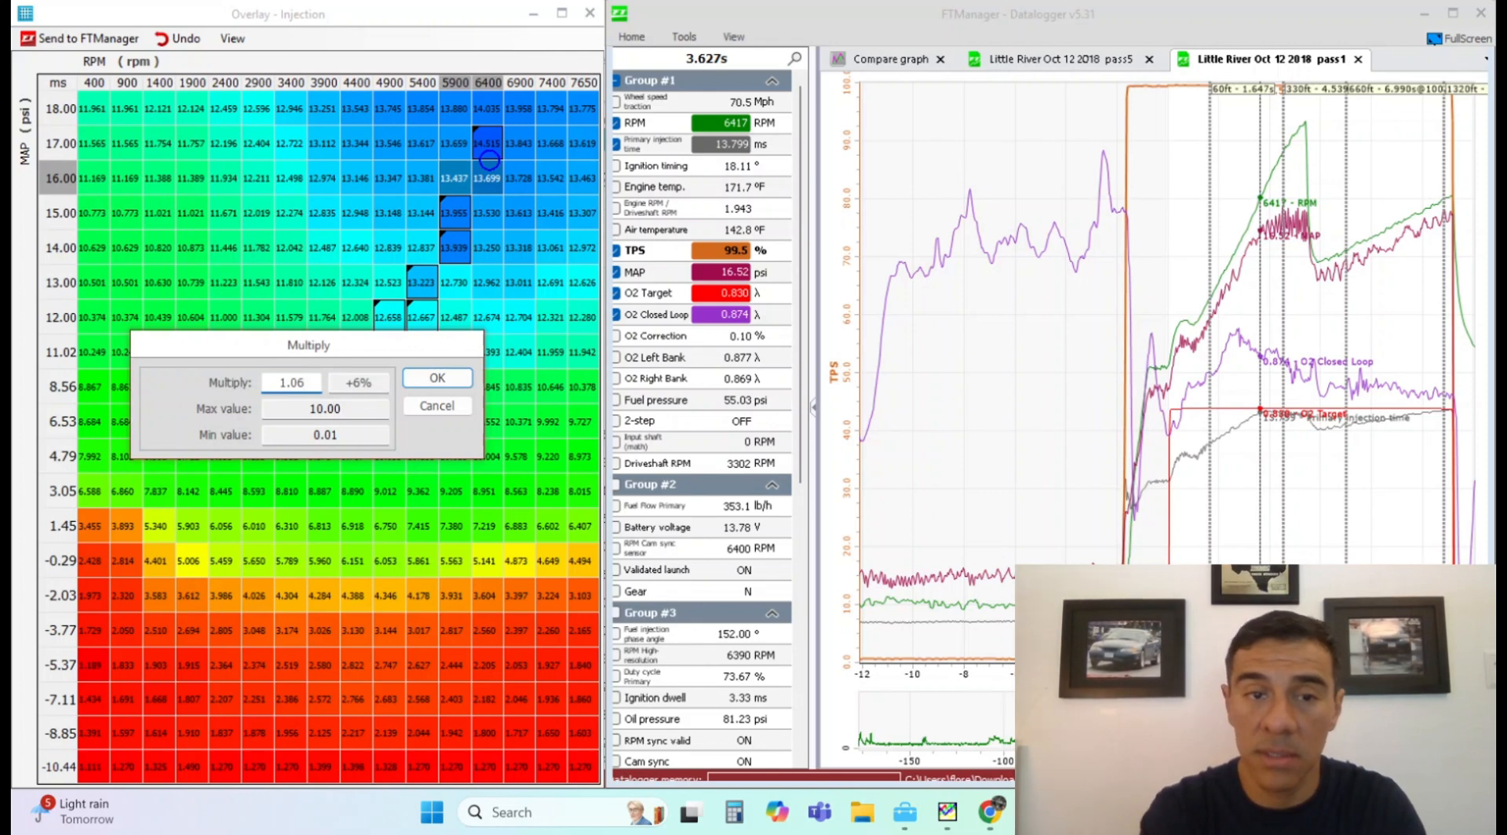
key(Return)
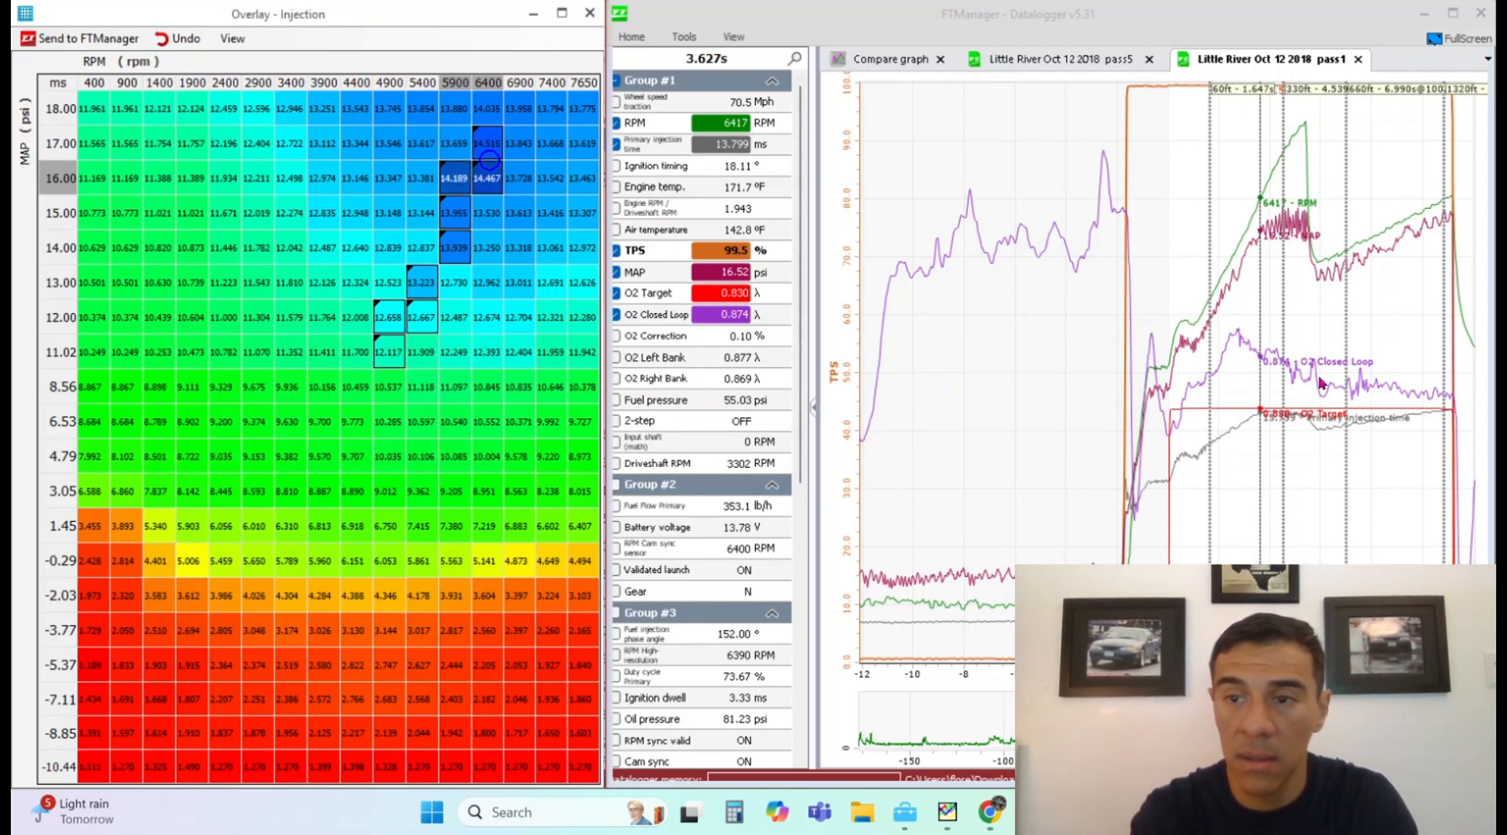
- Check pass1 up to 5.108 s, settle the cursor at 4.348 s, and divide 0.87 by 0.83 in Calculator, then clear and close it
click(1276, 376)
click(1286, 383)
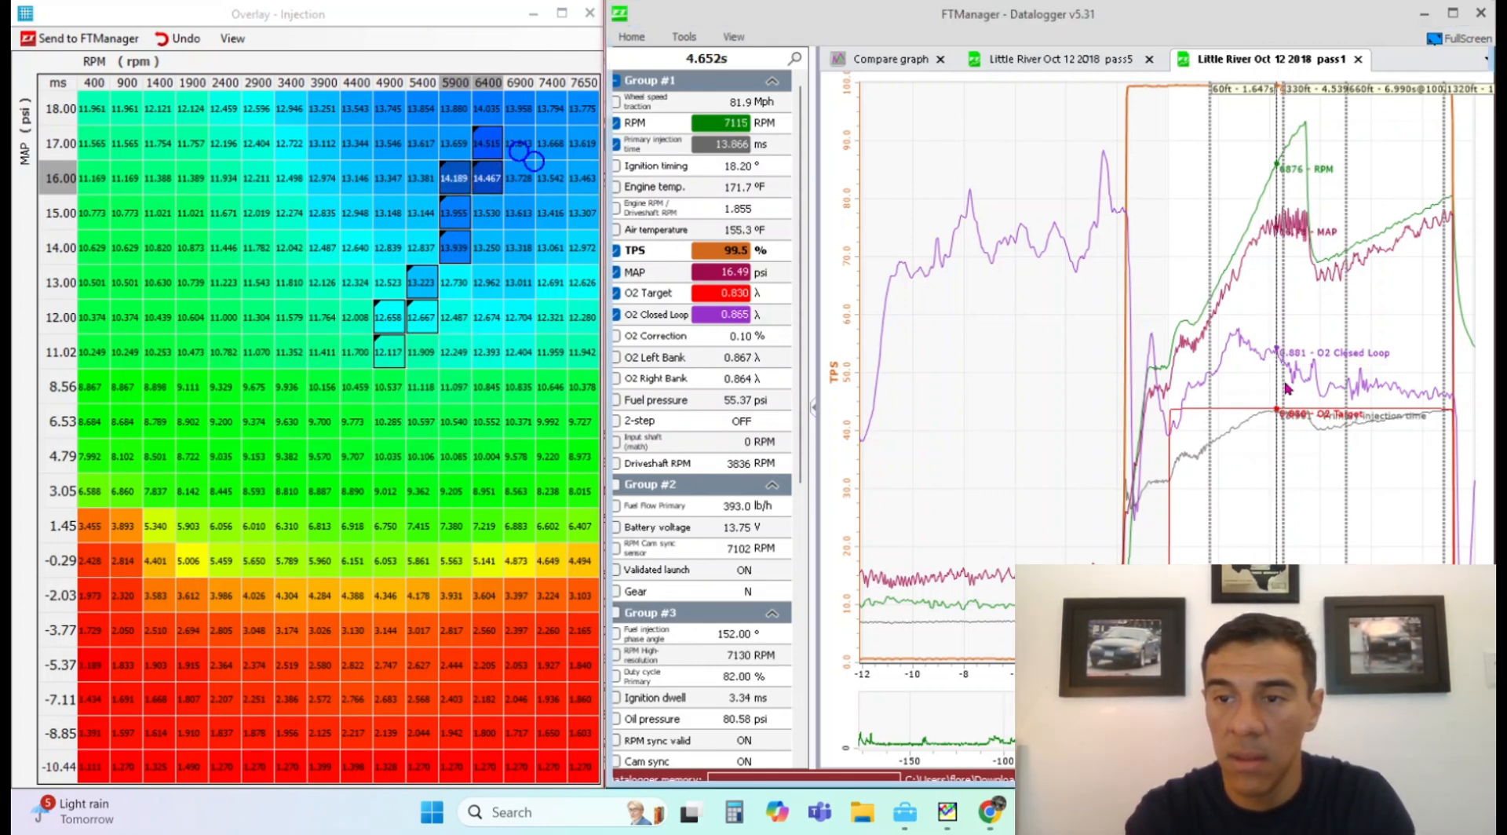
click(1287, 388)
click(1293, 387)
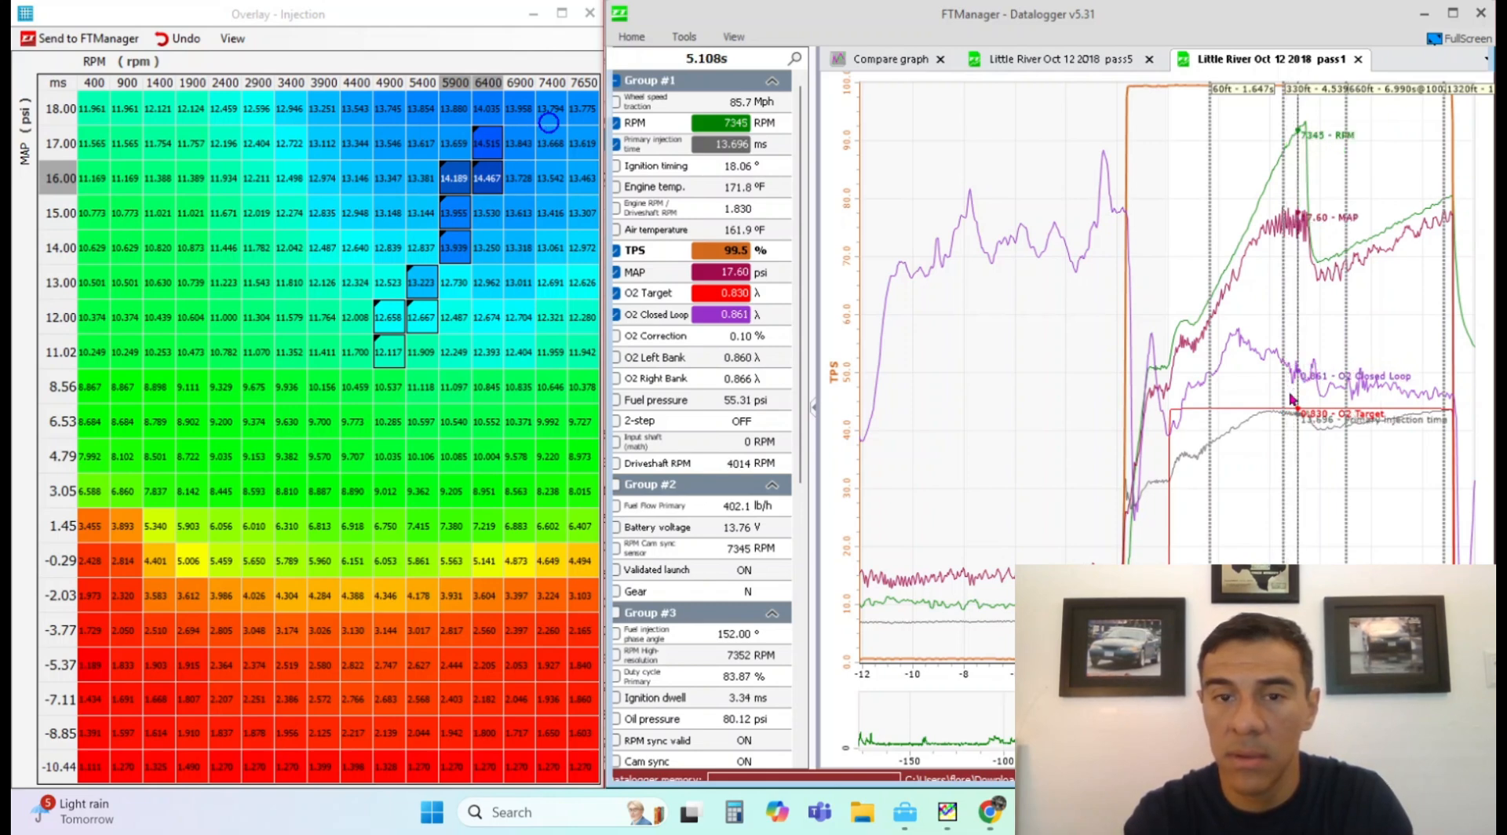
click(1288, 400)
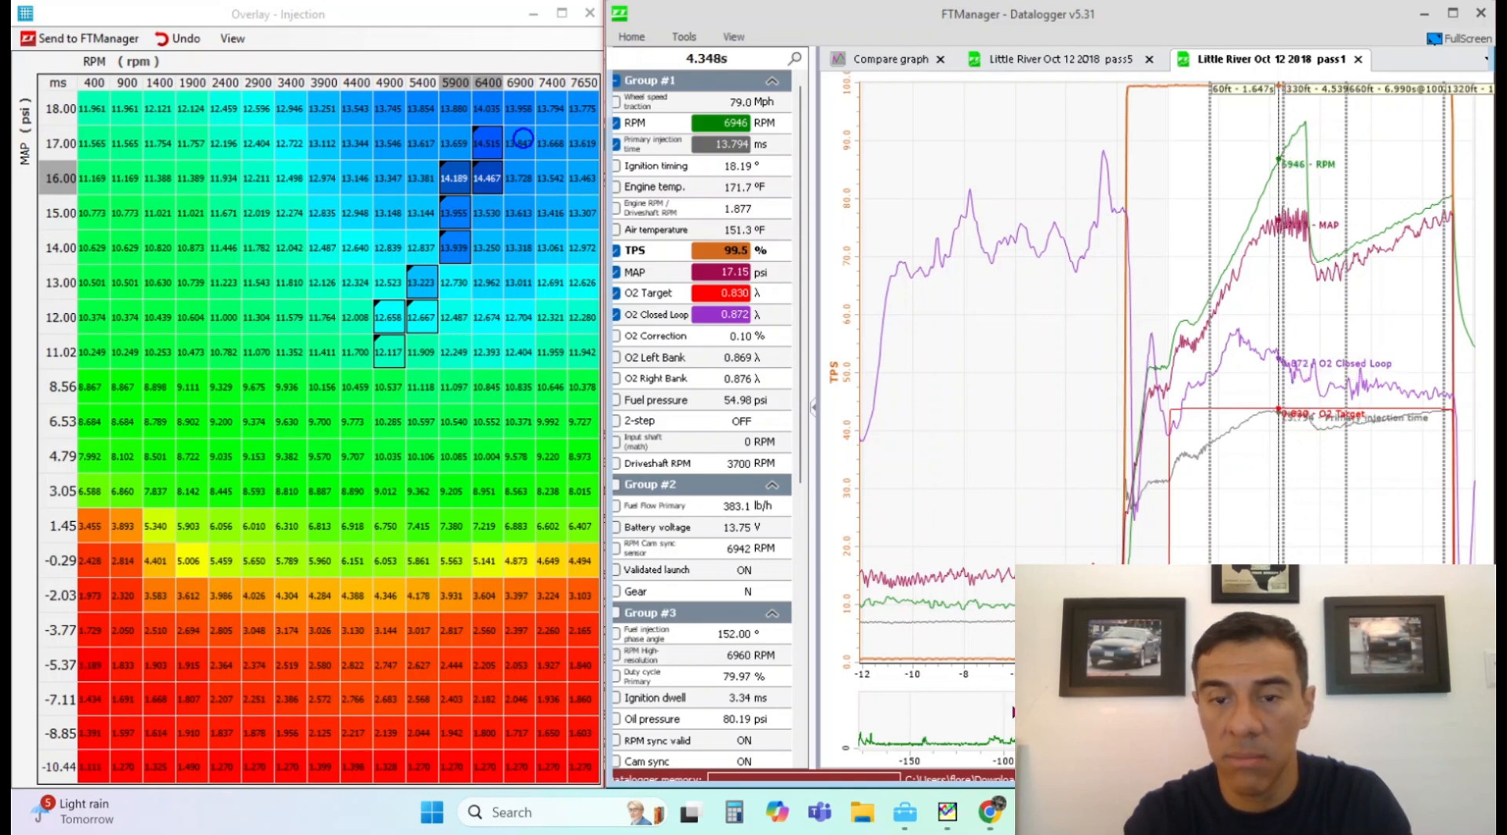
click(739, 814)
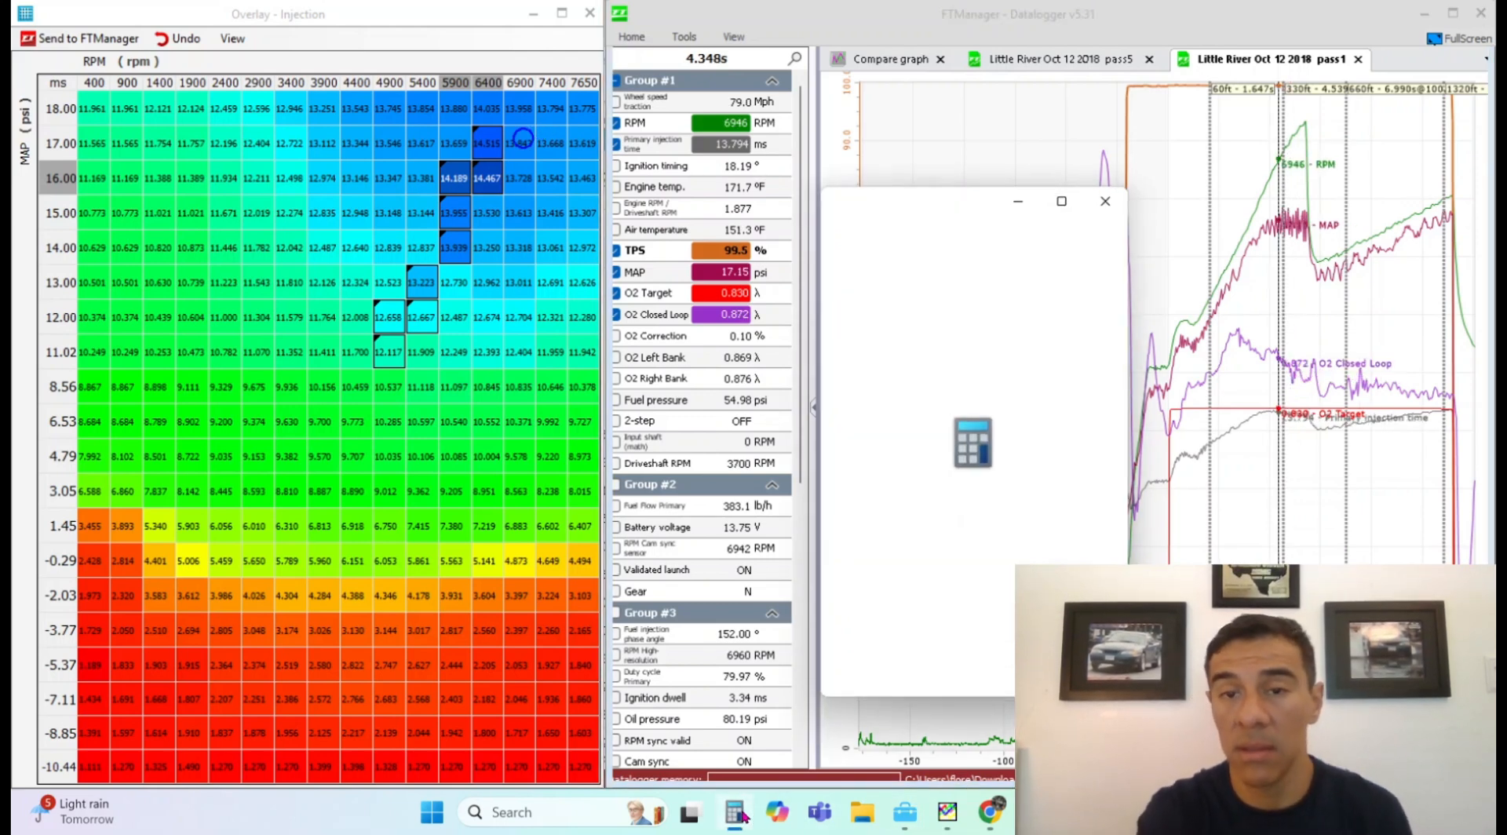
text(0.87)
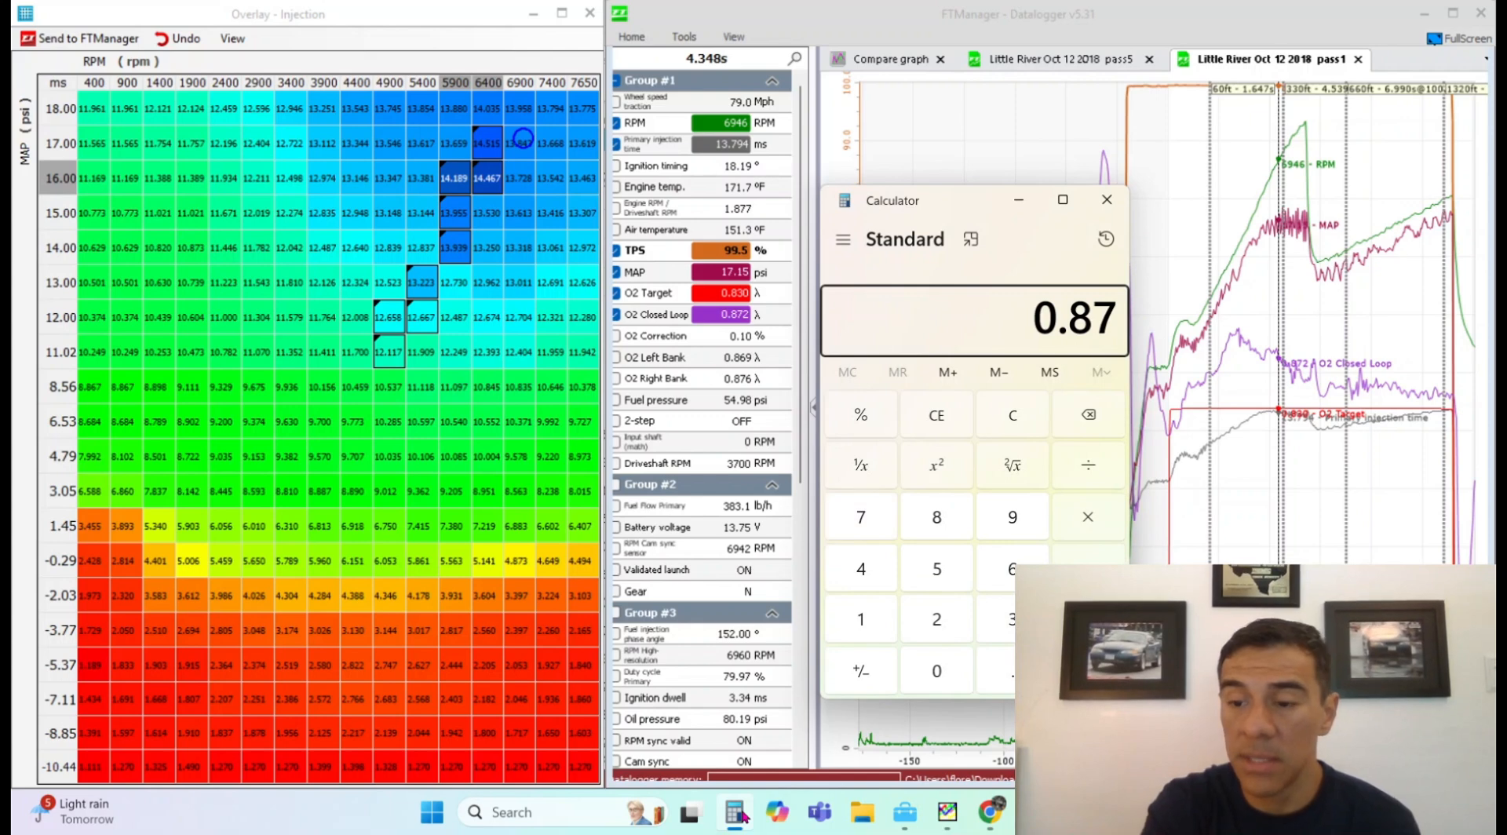
key(slash)
text(0.83)
key(Return)
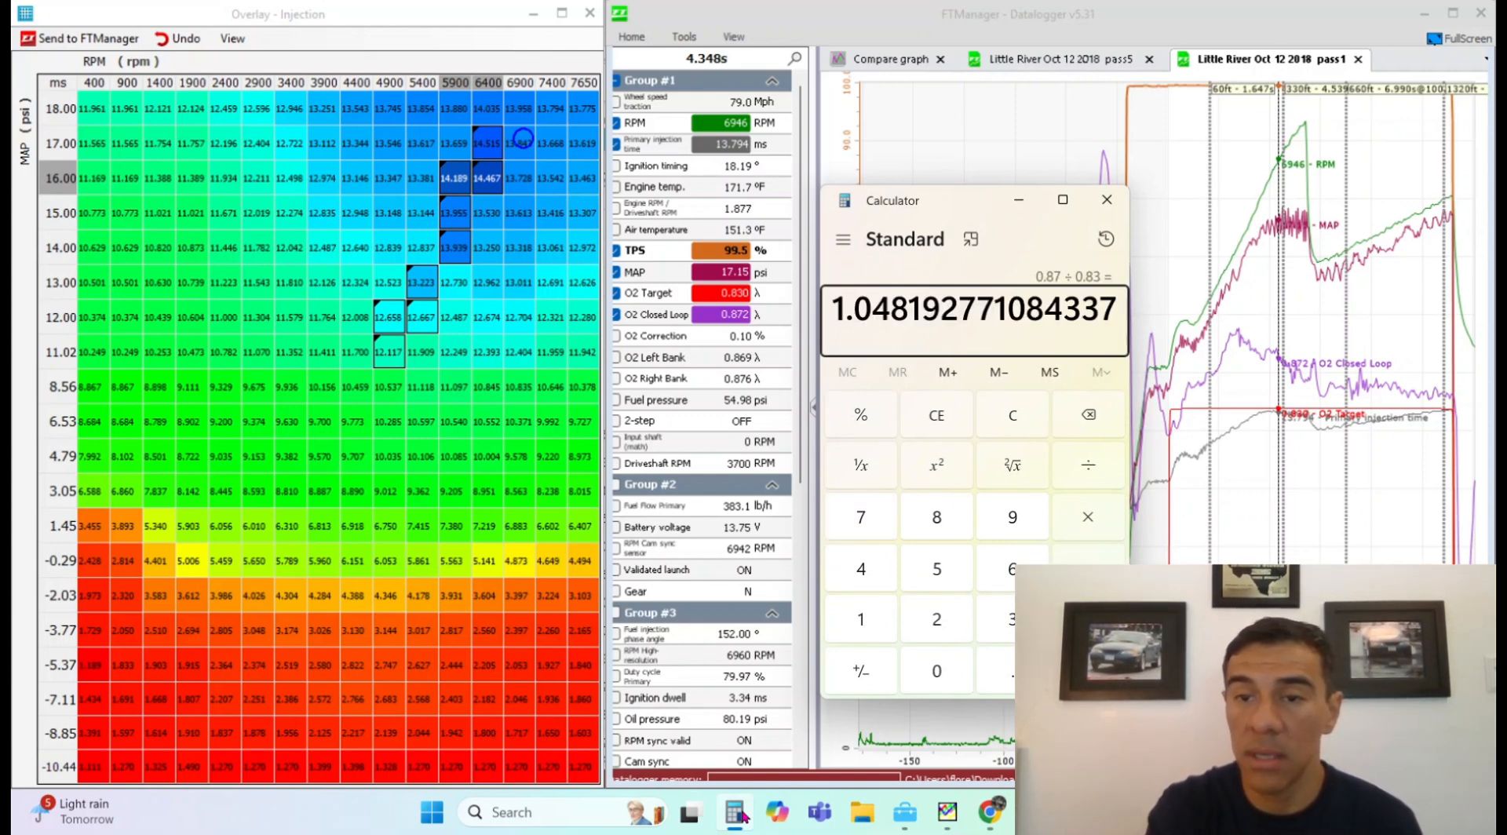
click(1011, 424)
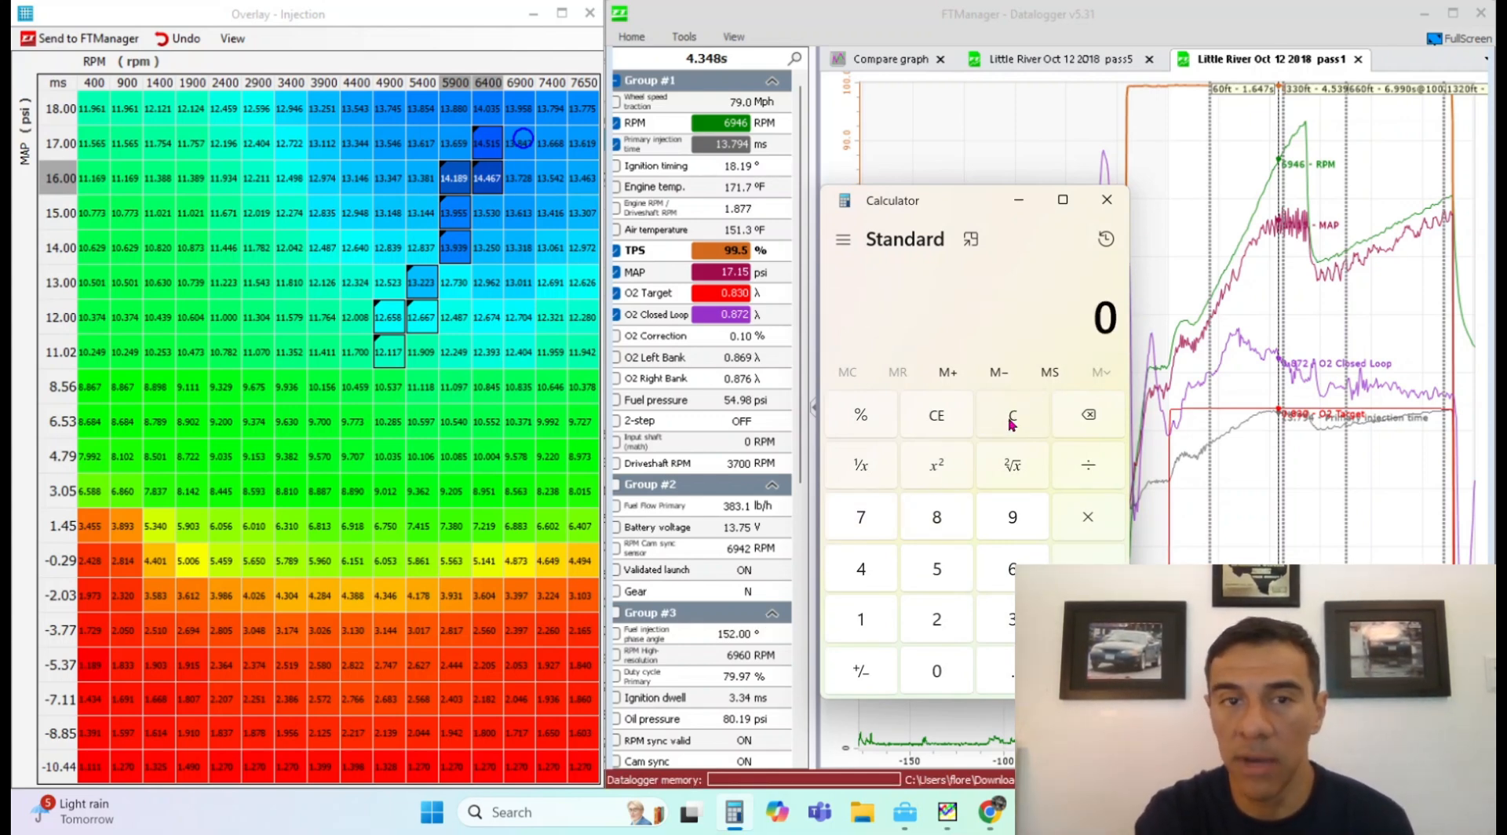
click(1106, 199)
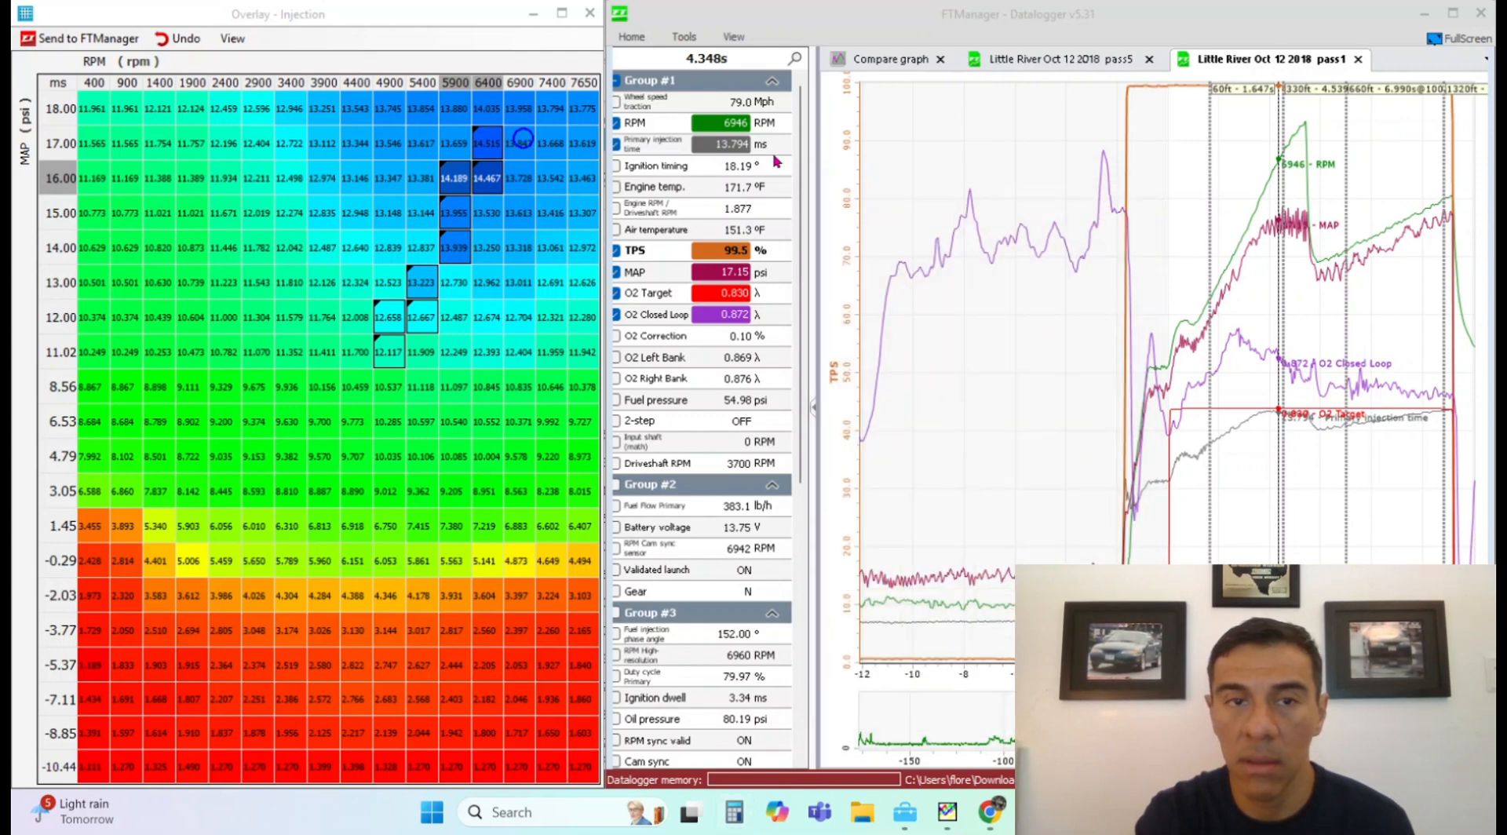
- Multiply the 6900 RPM, 17.00 psi fuel cell by 1.047
click(523, 142)
key(asterisk)
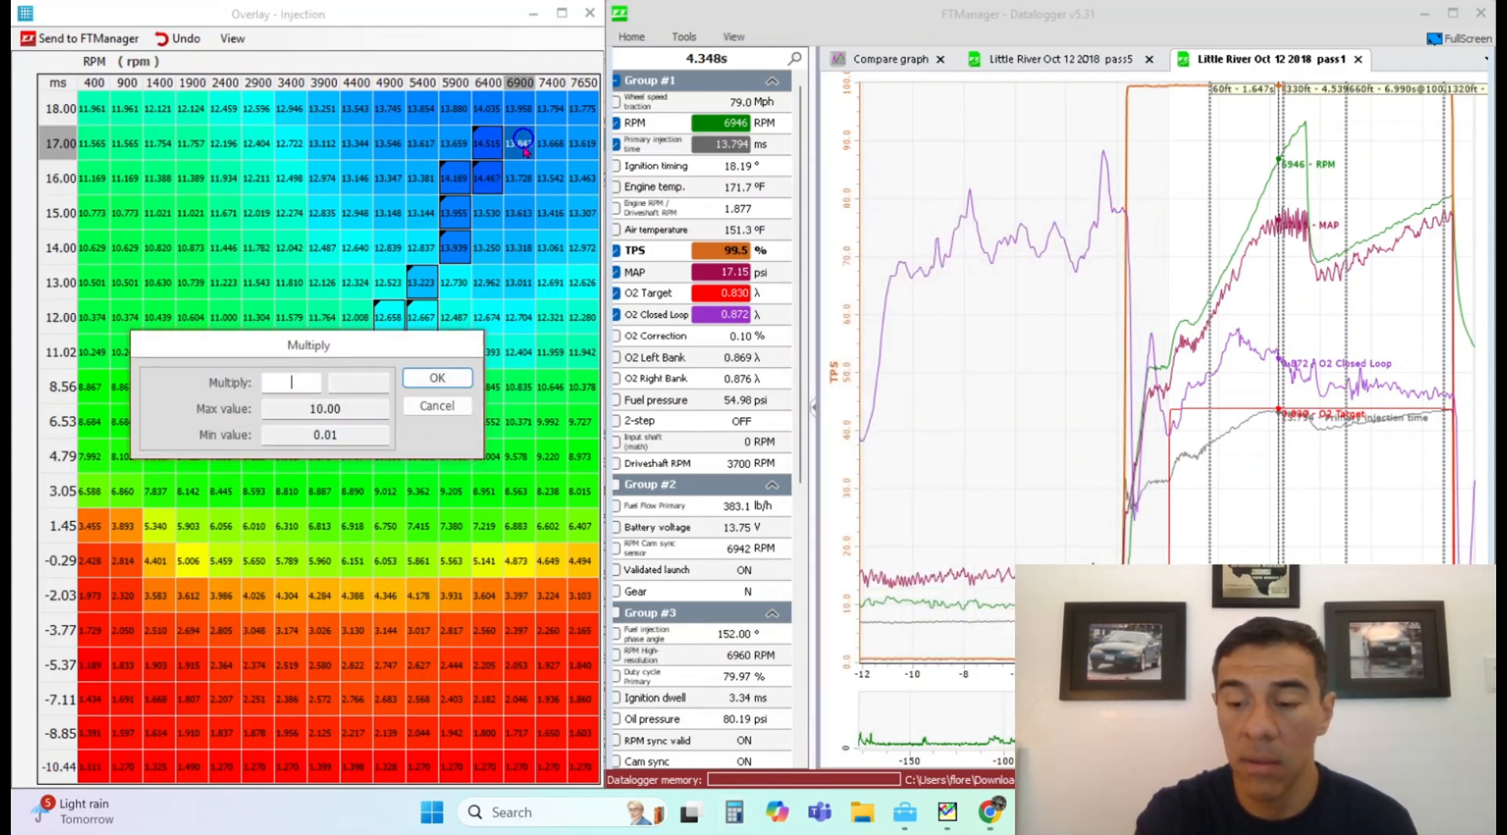
text(1.047)
key(Return)
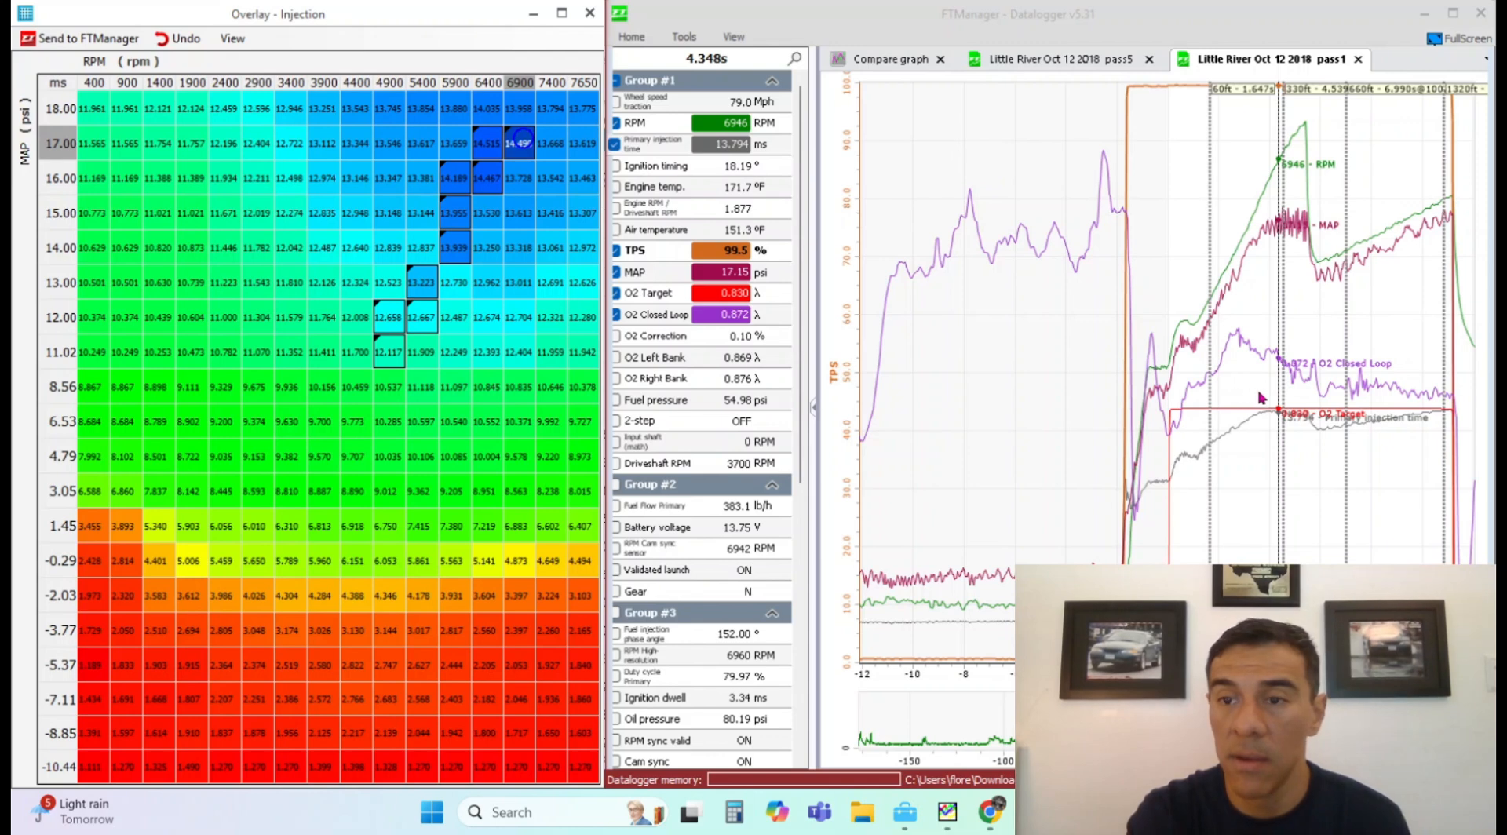
- Examine pass1 between 4.918 s and 5.146 s near the RPM peak, leaving the cursor at 5.108 s
click(1292, 400)
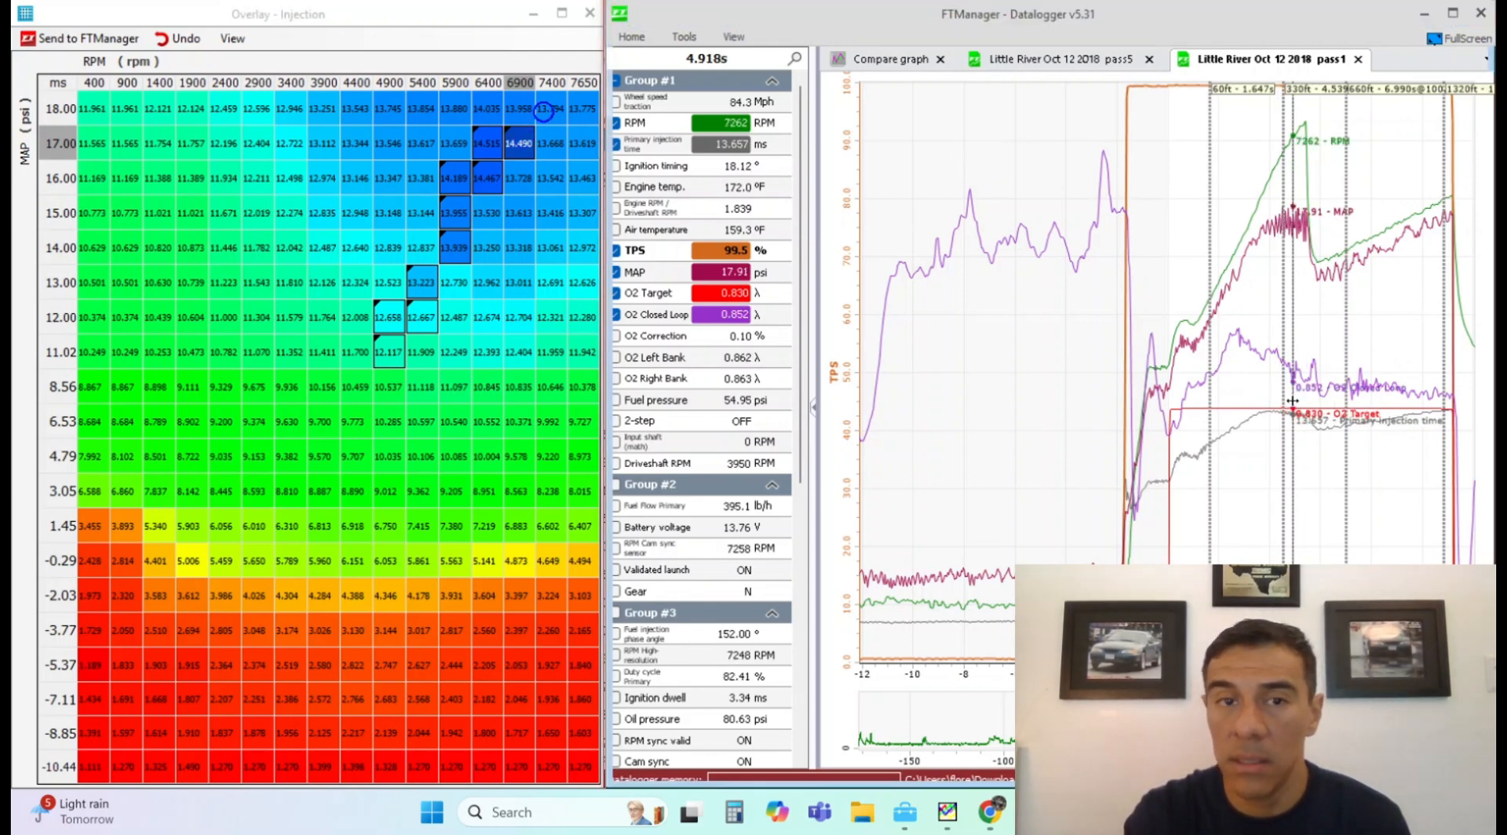
drag(1292, 404, 1298, 408)
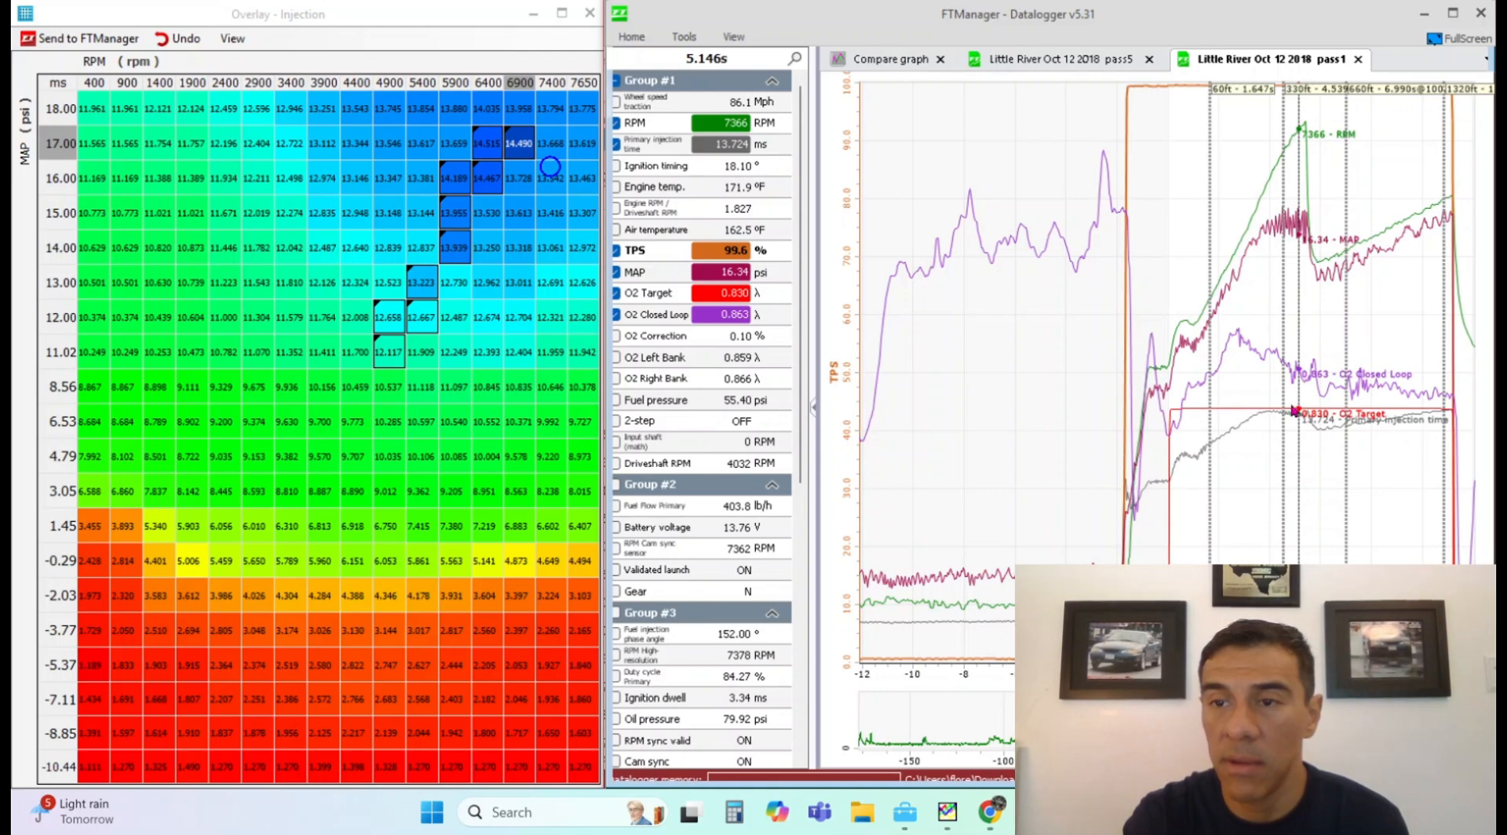
click(1291, 402)
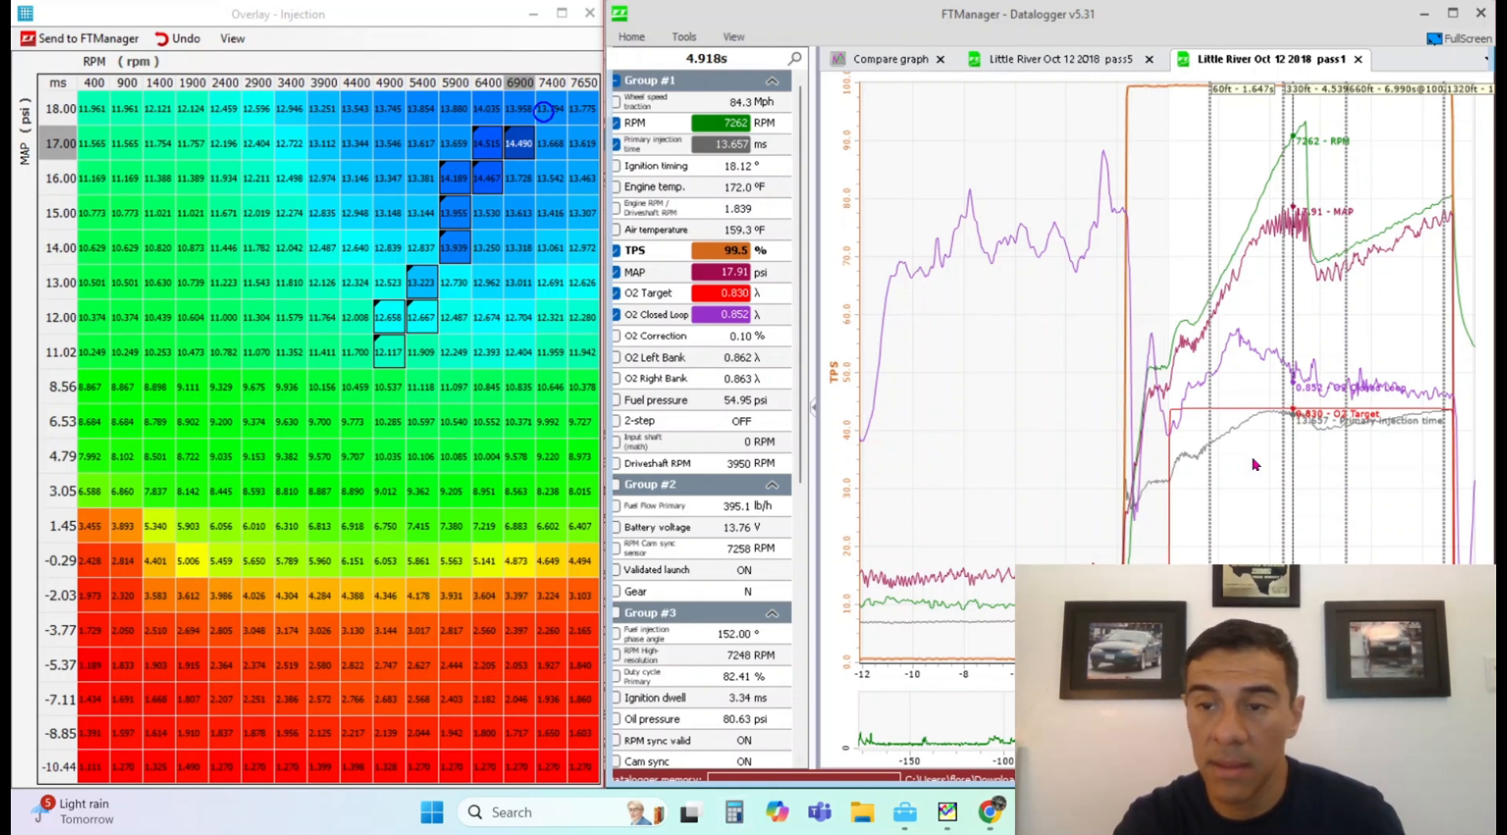
click(1297, 434)
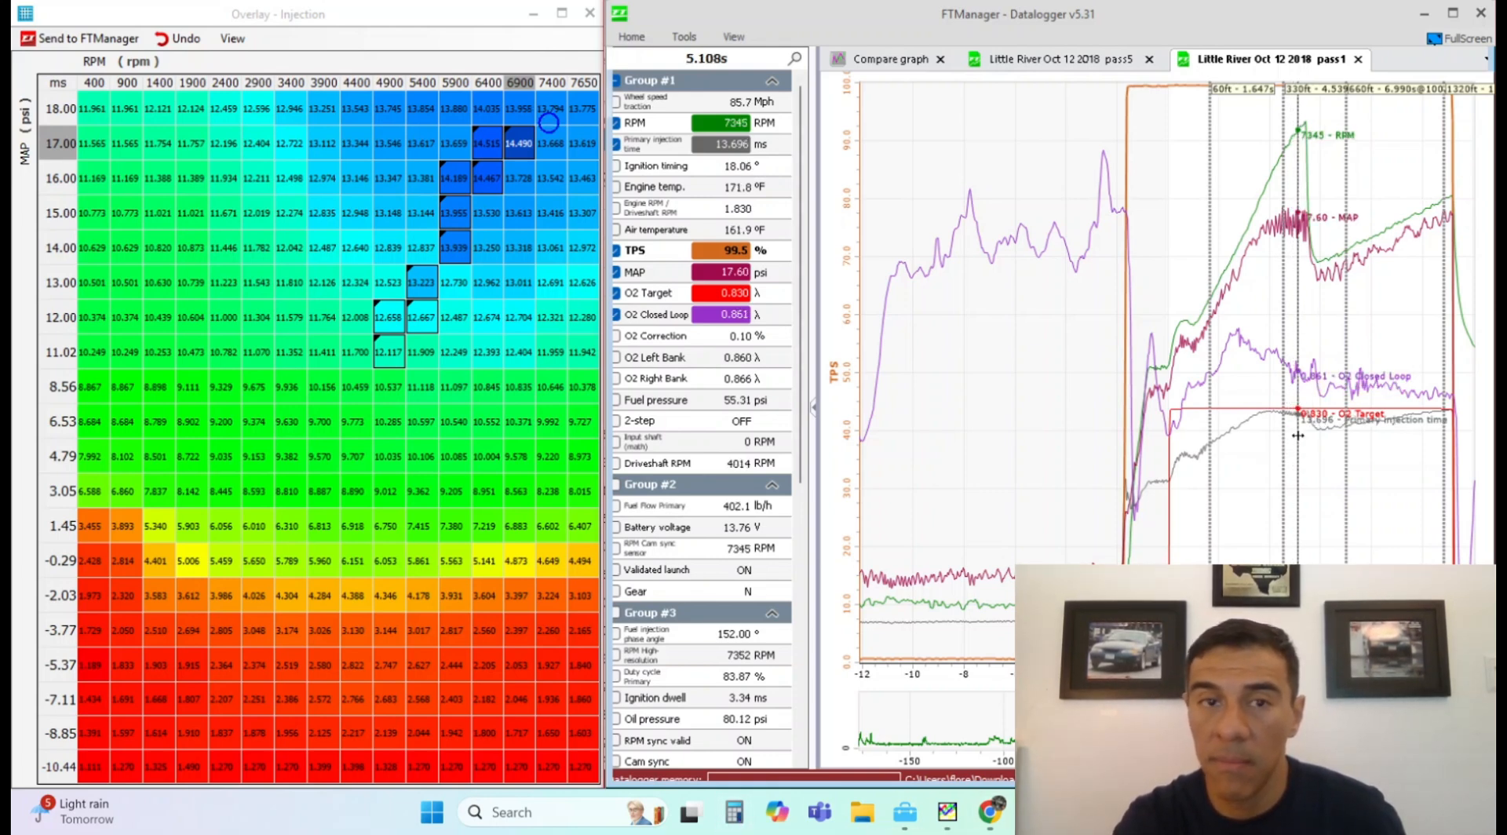
- Divide 0.85 by 0.83 in Calculator to get the correction ratio, then clear and close it
click(735, 812)
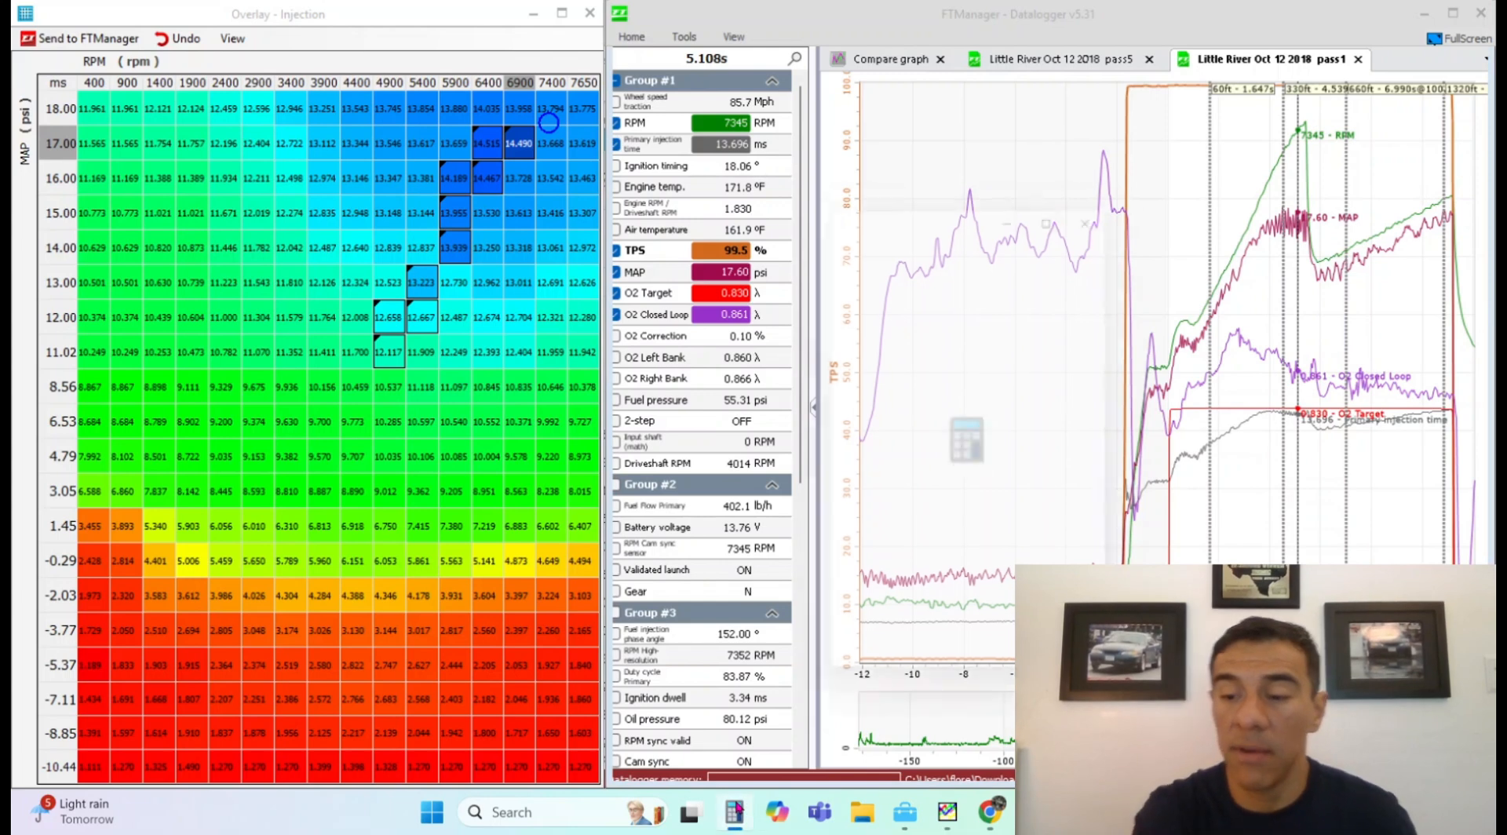
text(0.85)
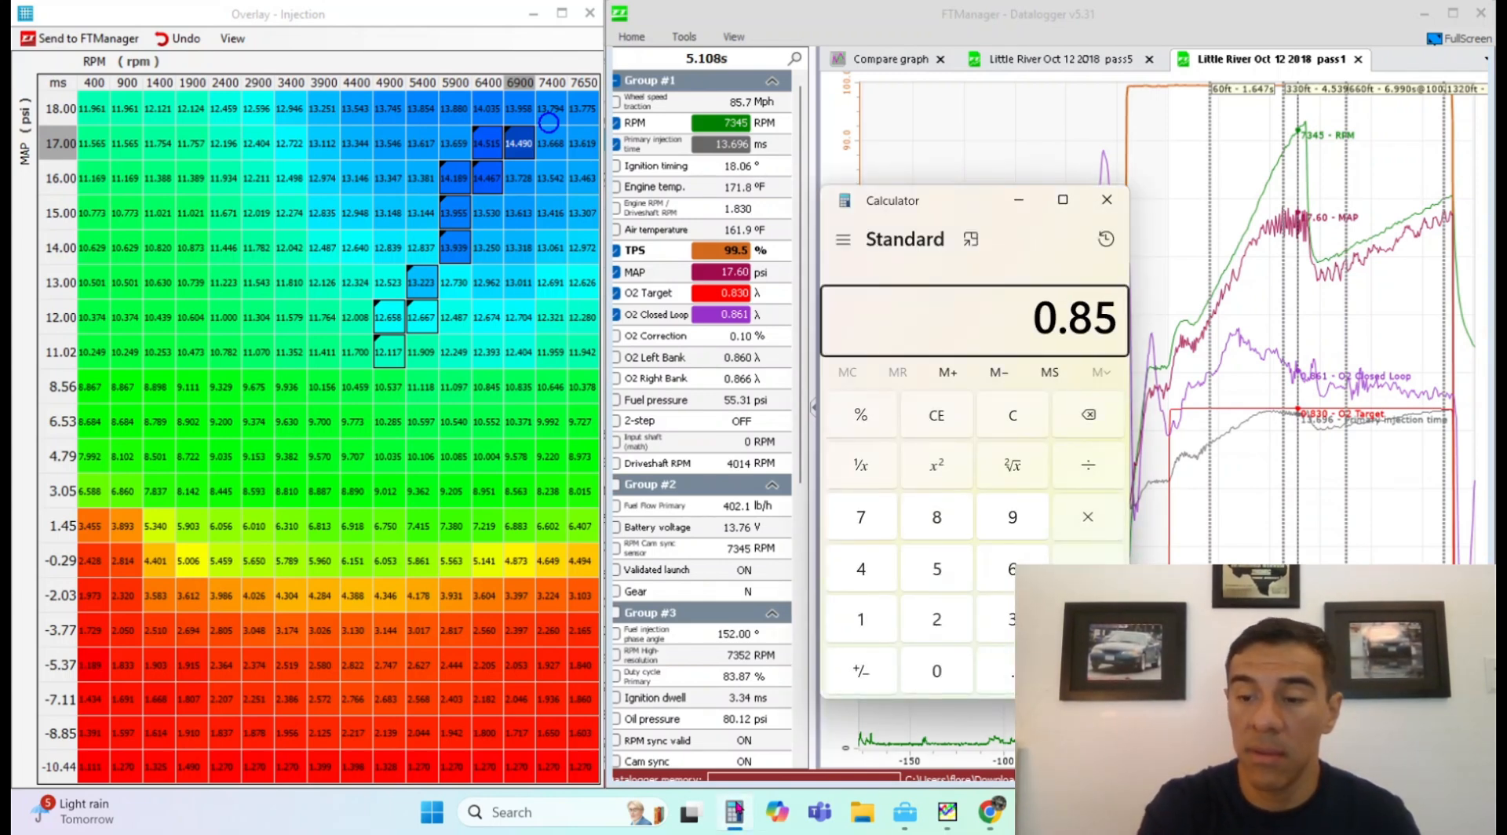
text(/0.83)
key(Return)
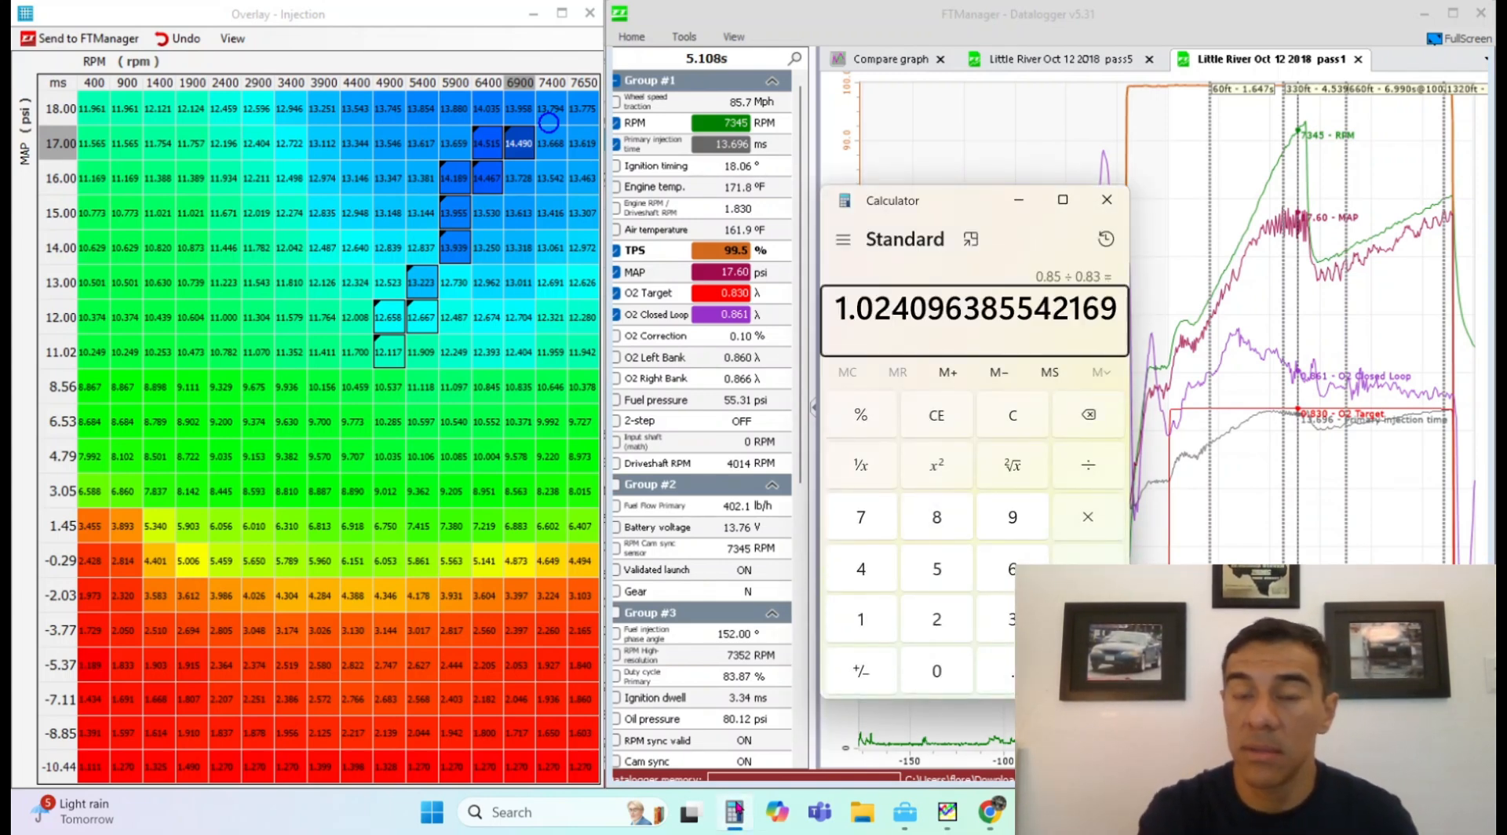
click(1037, 411)
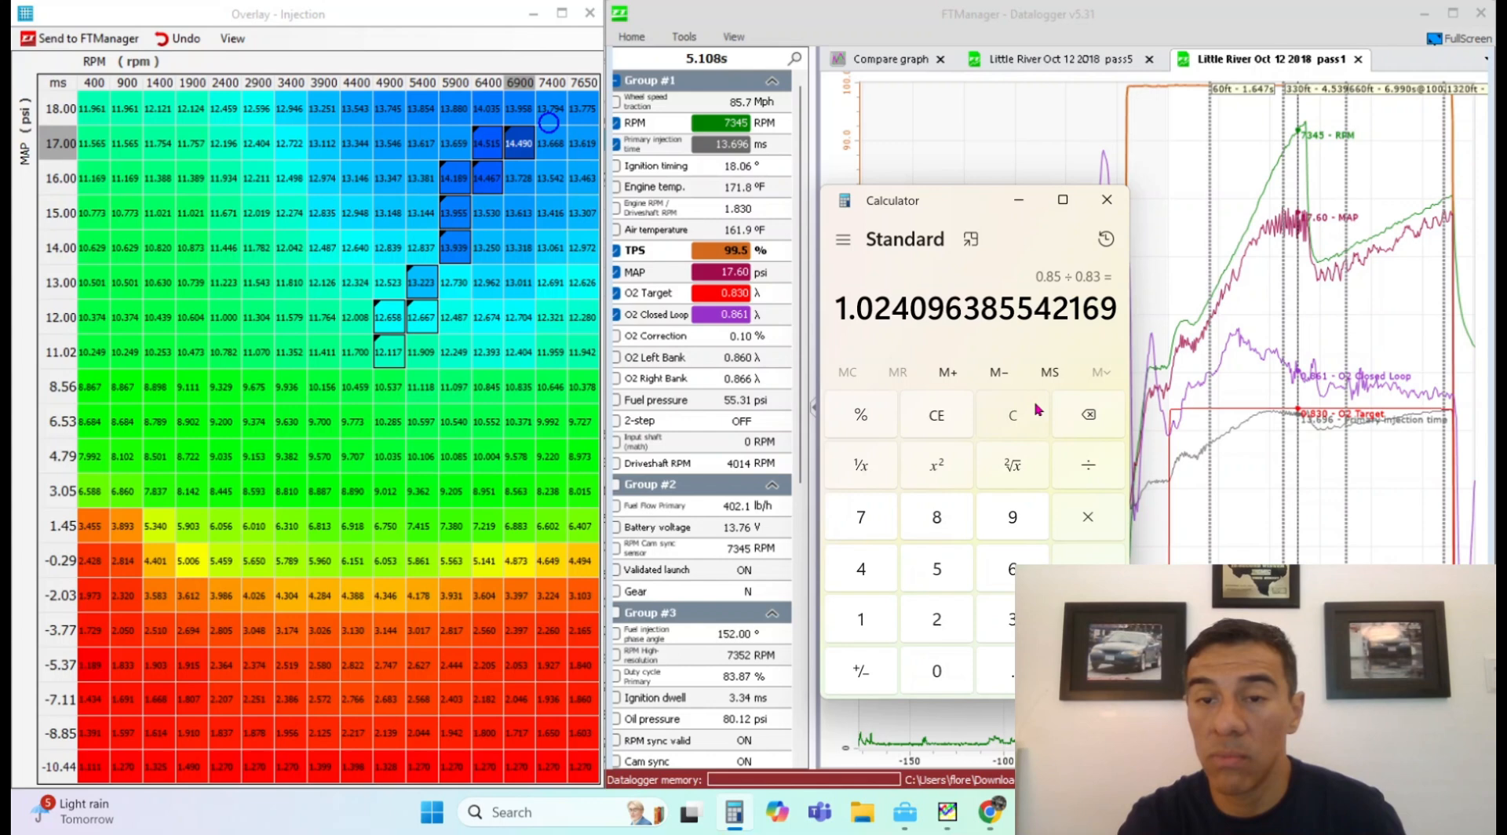
click(1106, 199)
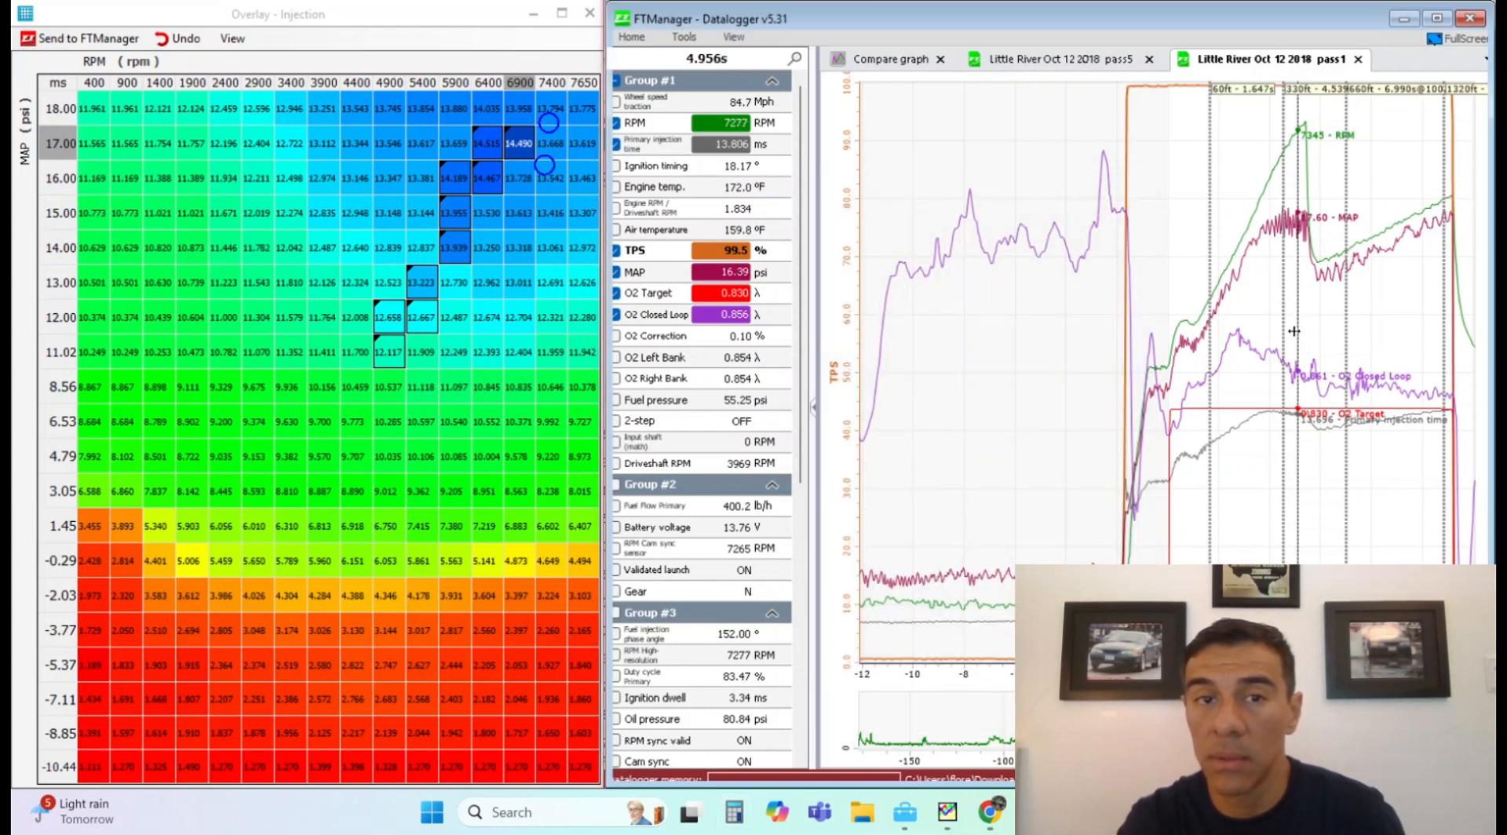
- With the pass1 cursor at 4.920 s, multiply the 7400 RPM, 18.00 psi fuel cell by 1.03
click(1287, 343)
click(1283, 341)
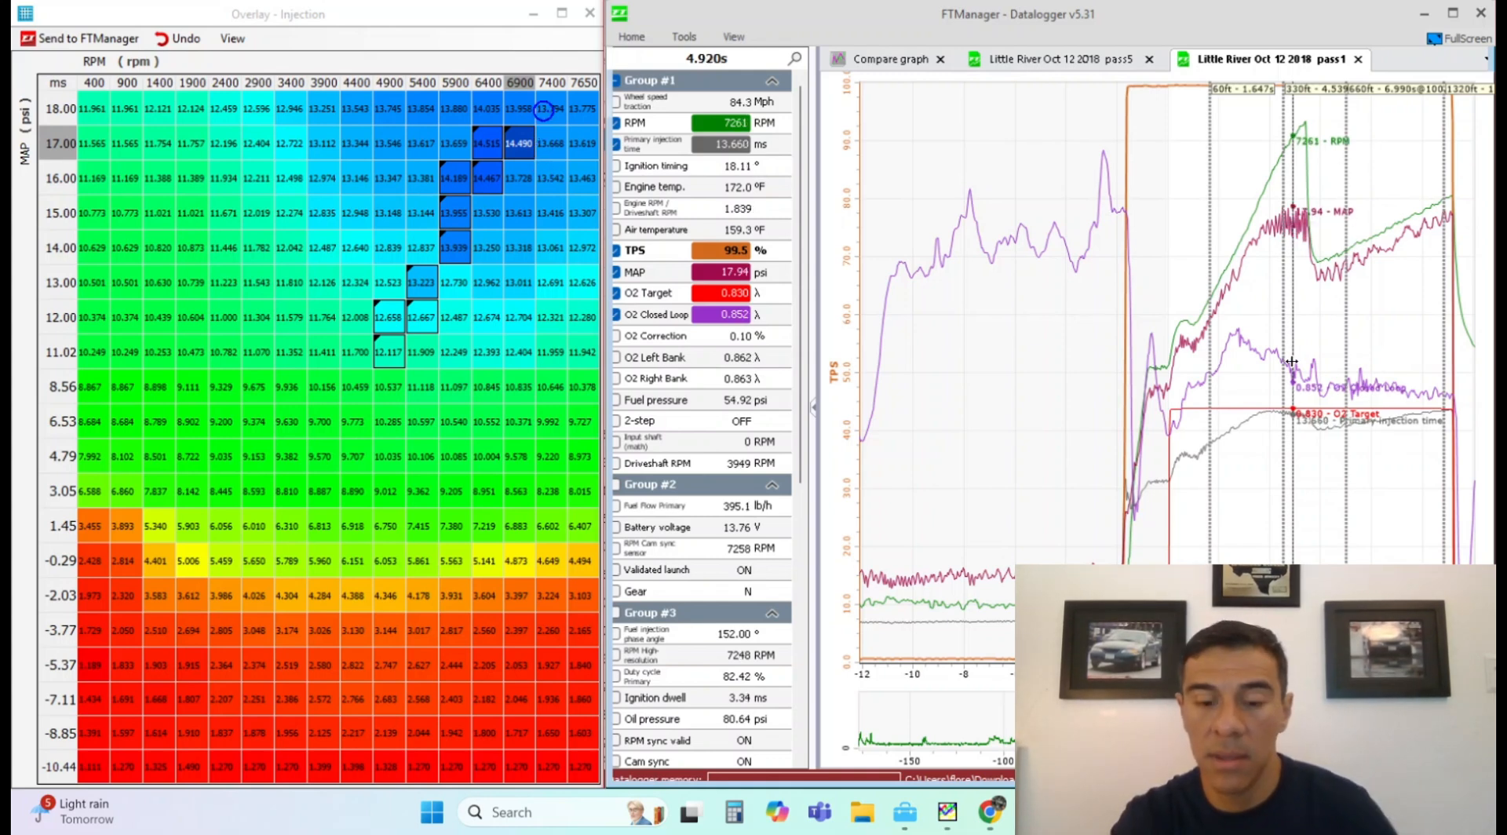
click(551, 109)
key(asterisk)
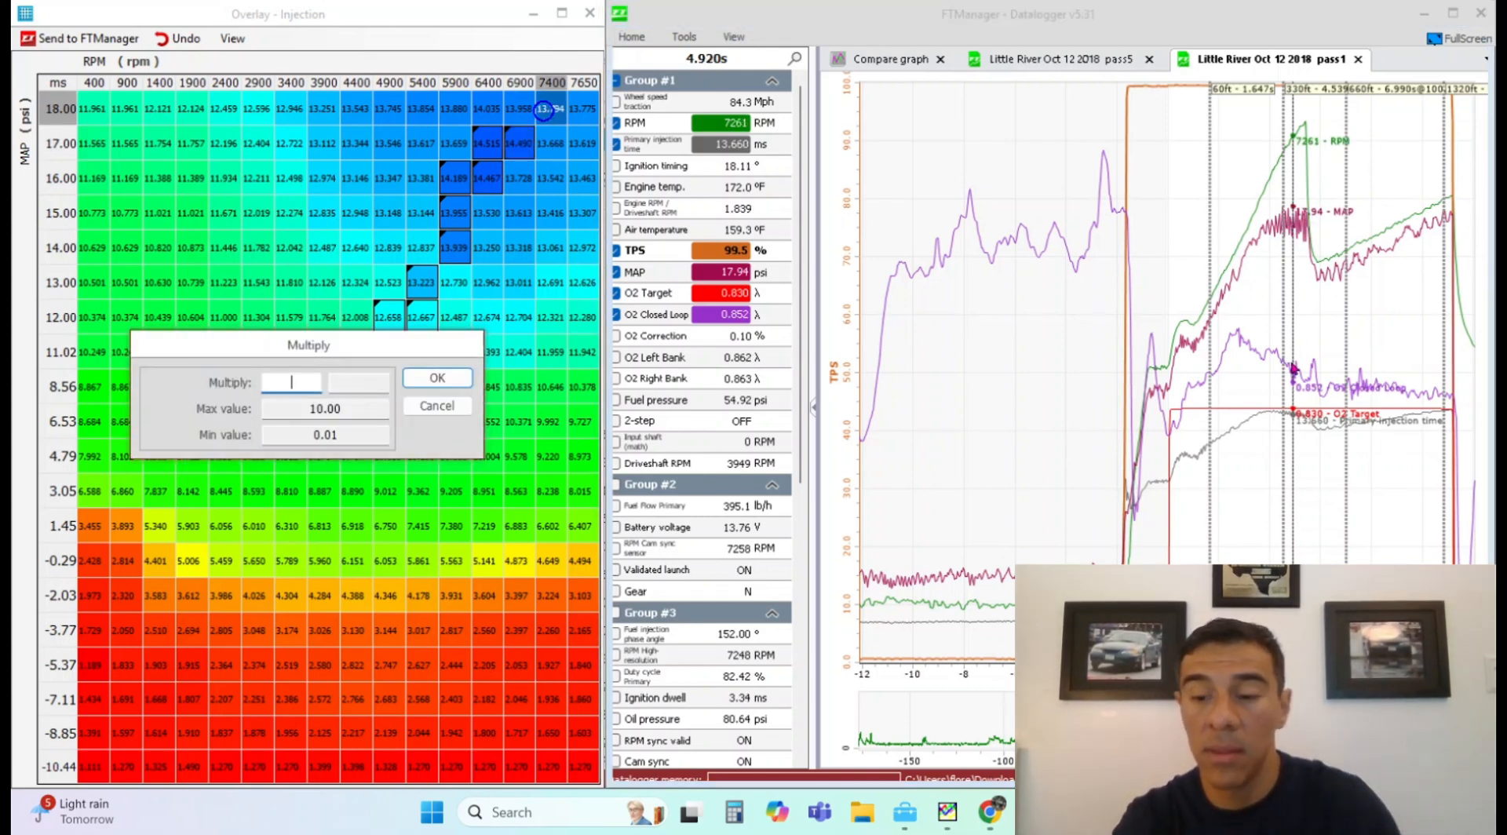
text(1)
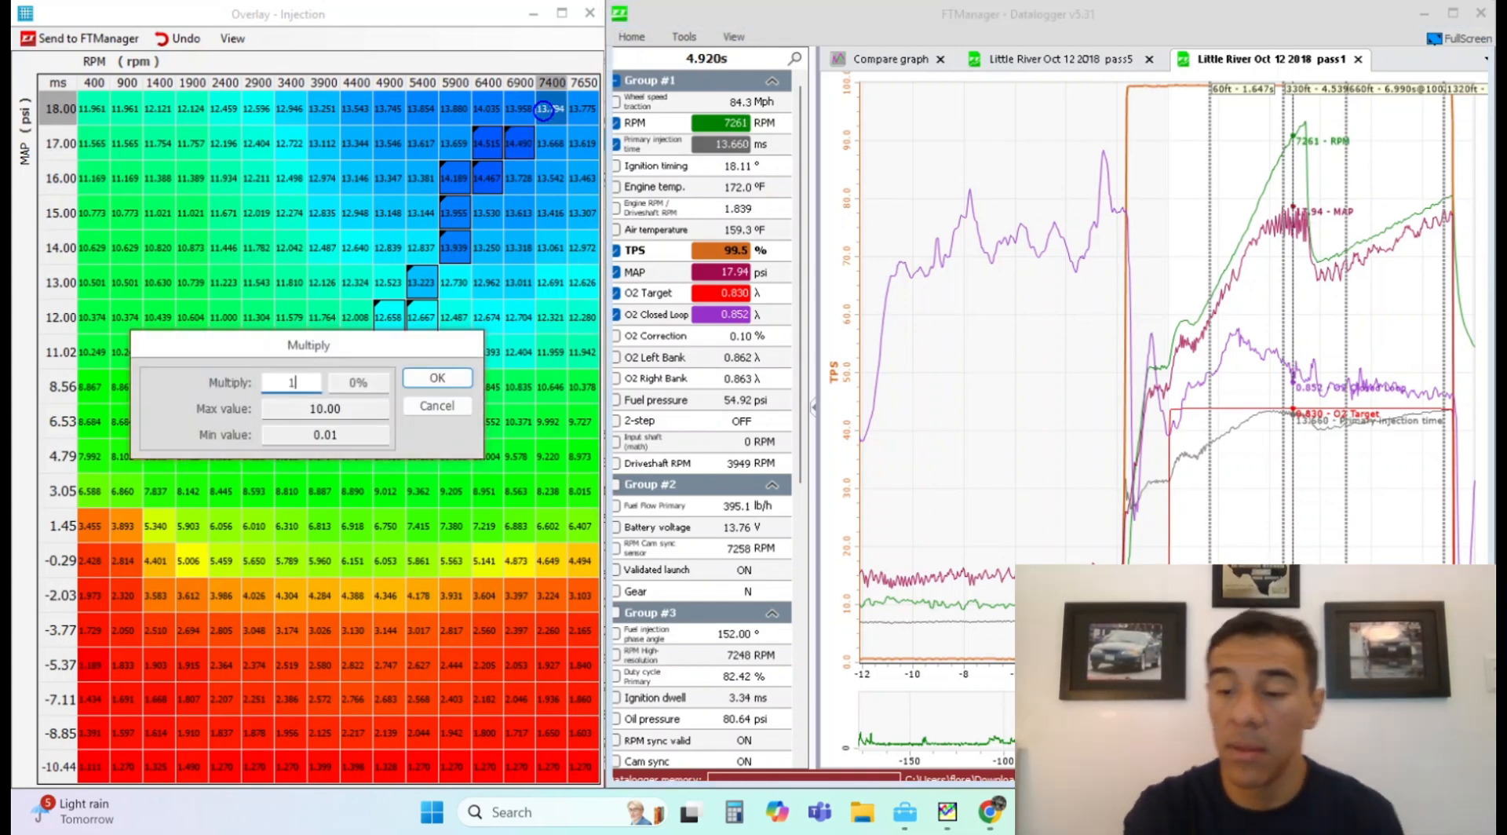
text(.03)
key(Return)
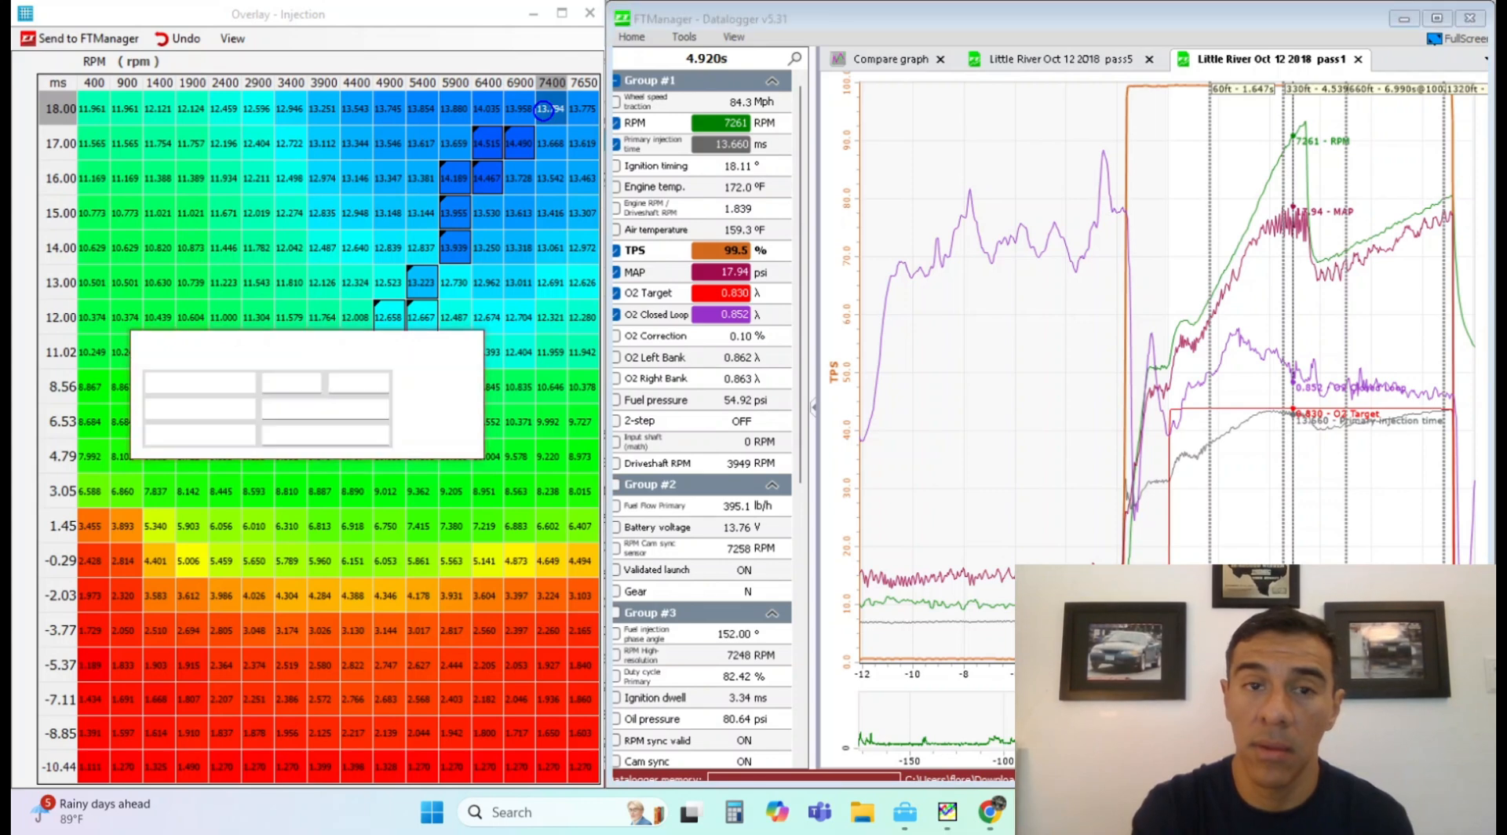
click(459, 409)
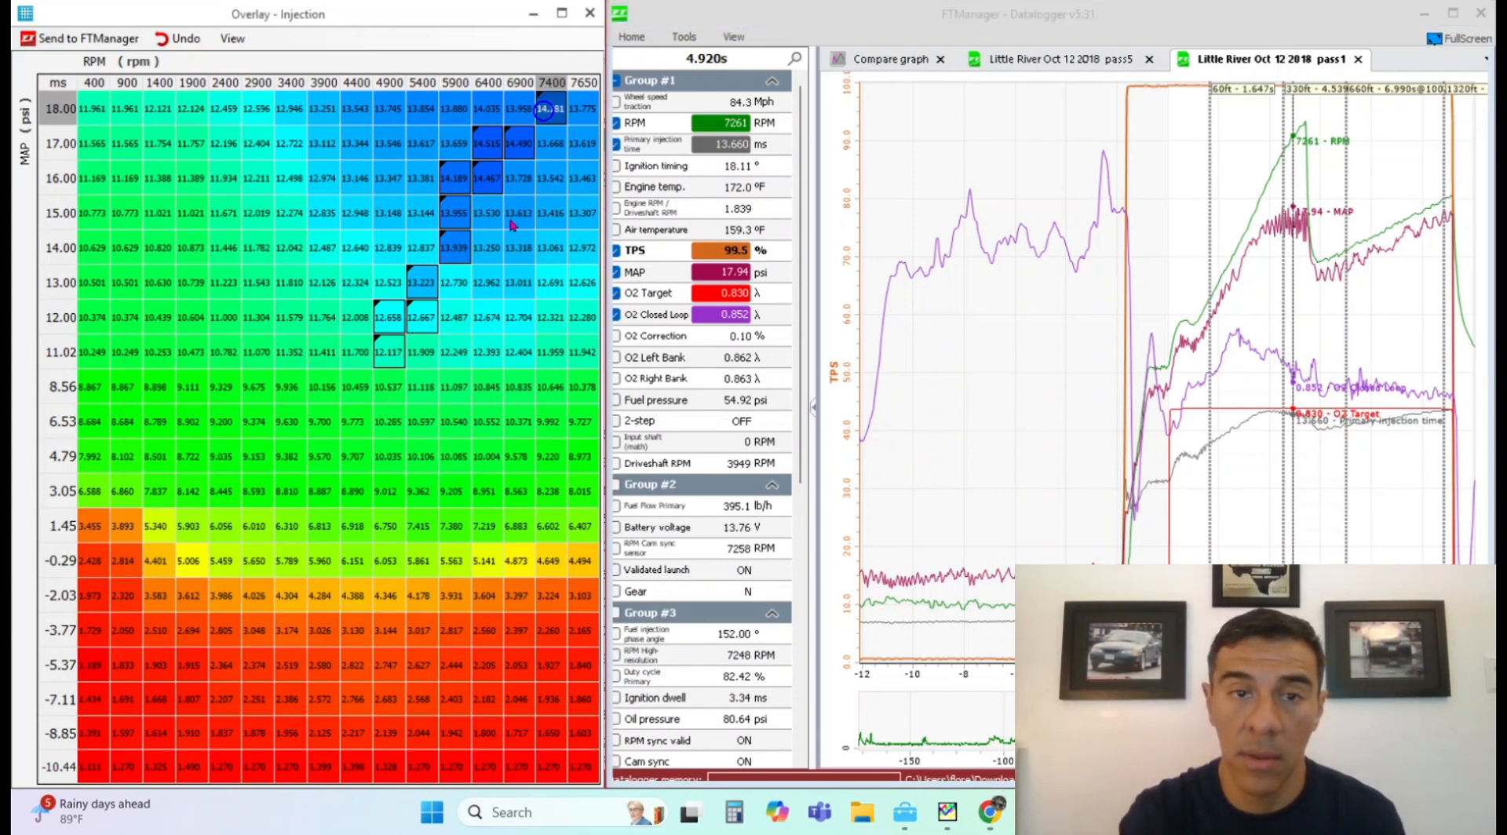
- Multiply the 6900 RPM, 18.00 psi fuel cell by 1.03
click(518, 109)
key(asterisk)
text(1.028)
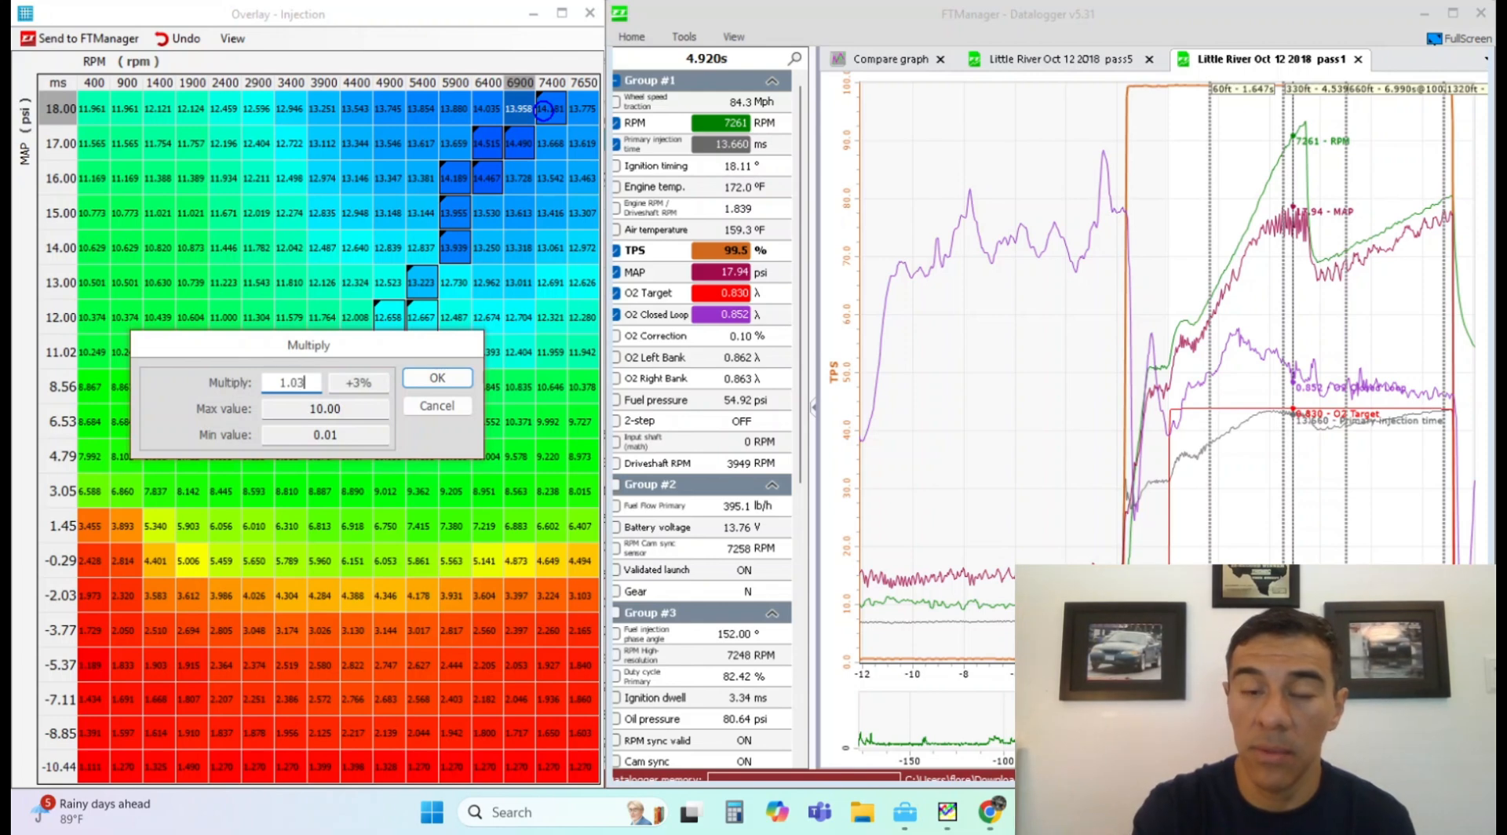
key(Return)
- Try to apply the 1.03 correction to the 7650 RPM, 18.00 psi fuel cell
click(574, 113)
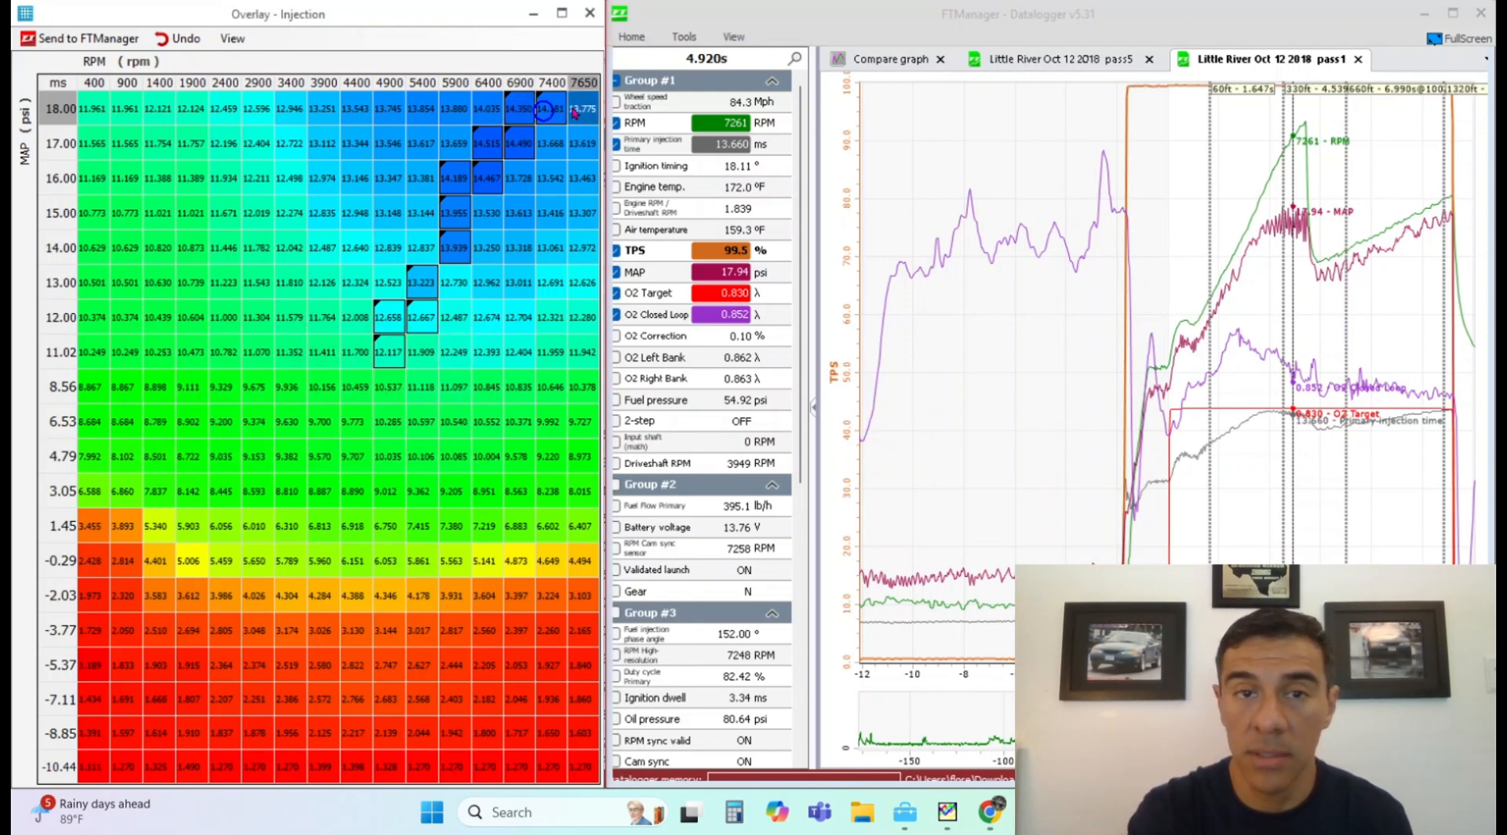
text(1.02)
key(Escape)
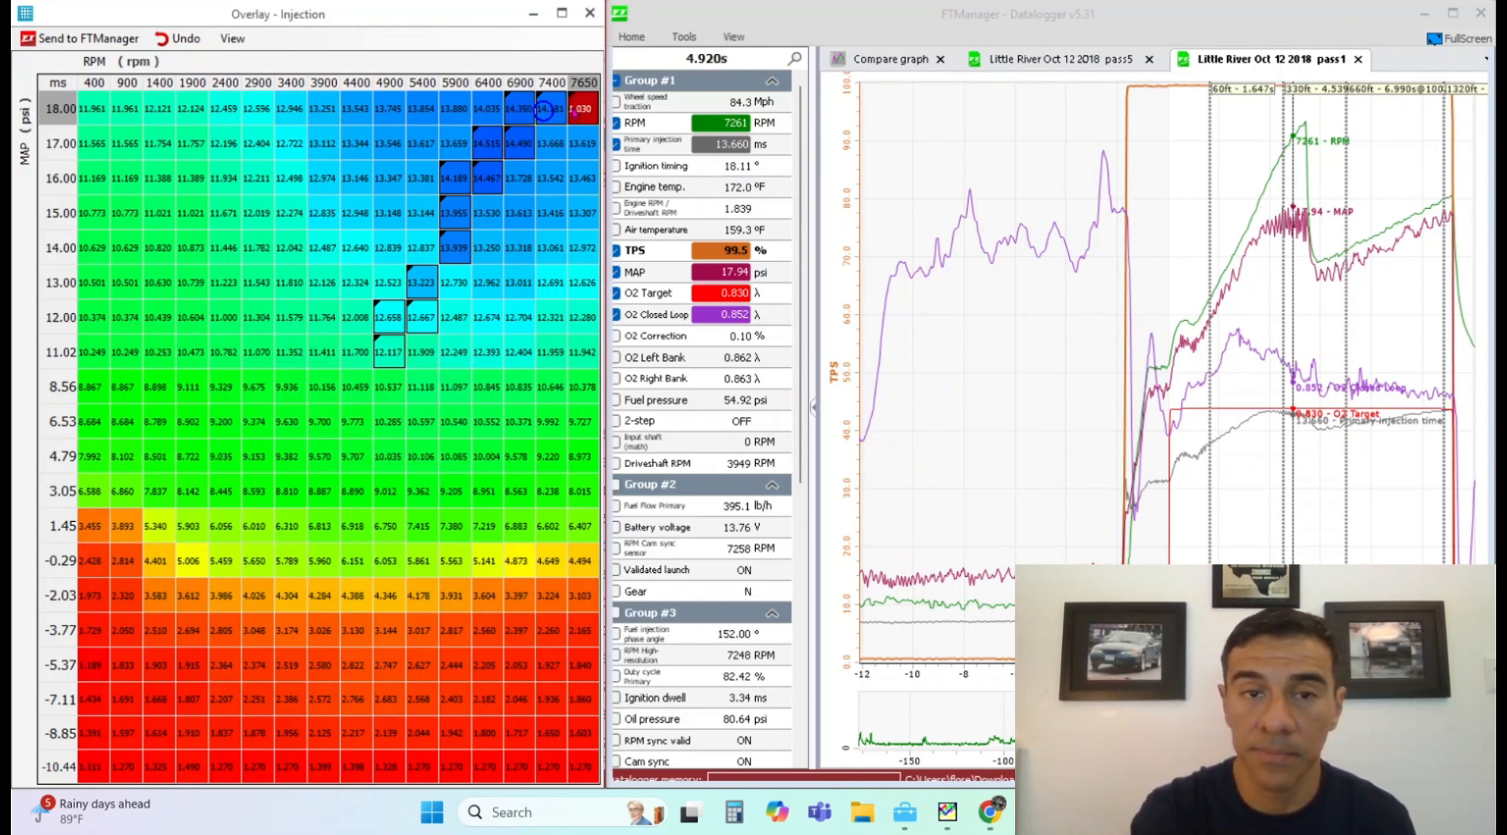
drag(553, 135, 605, 150)
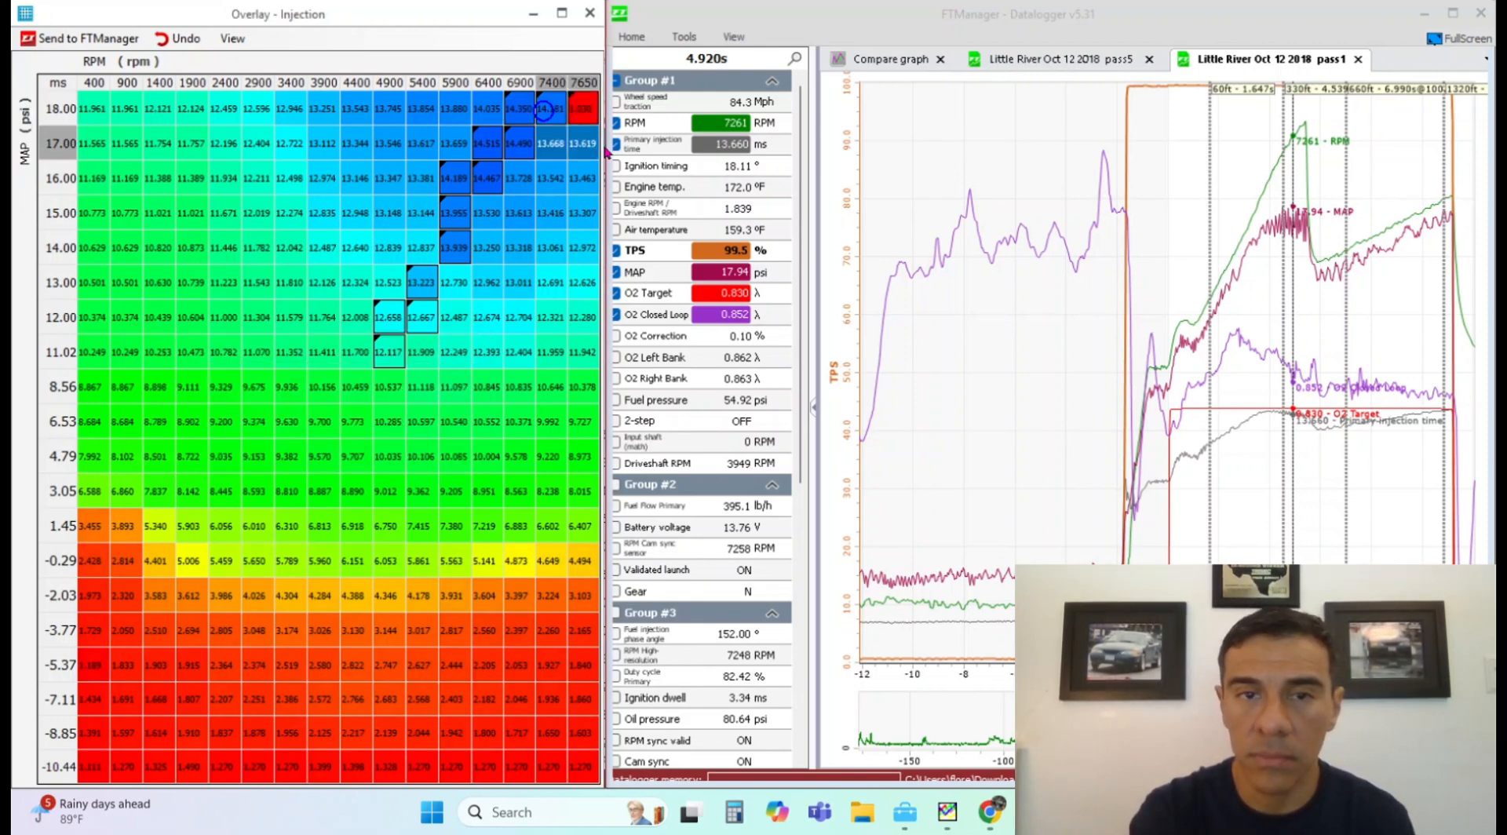
click(590, 113)
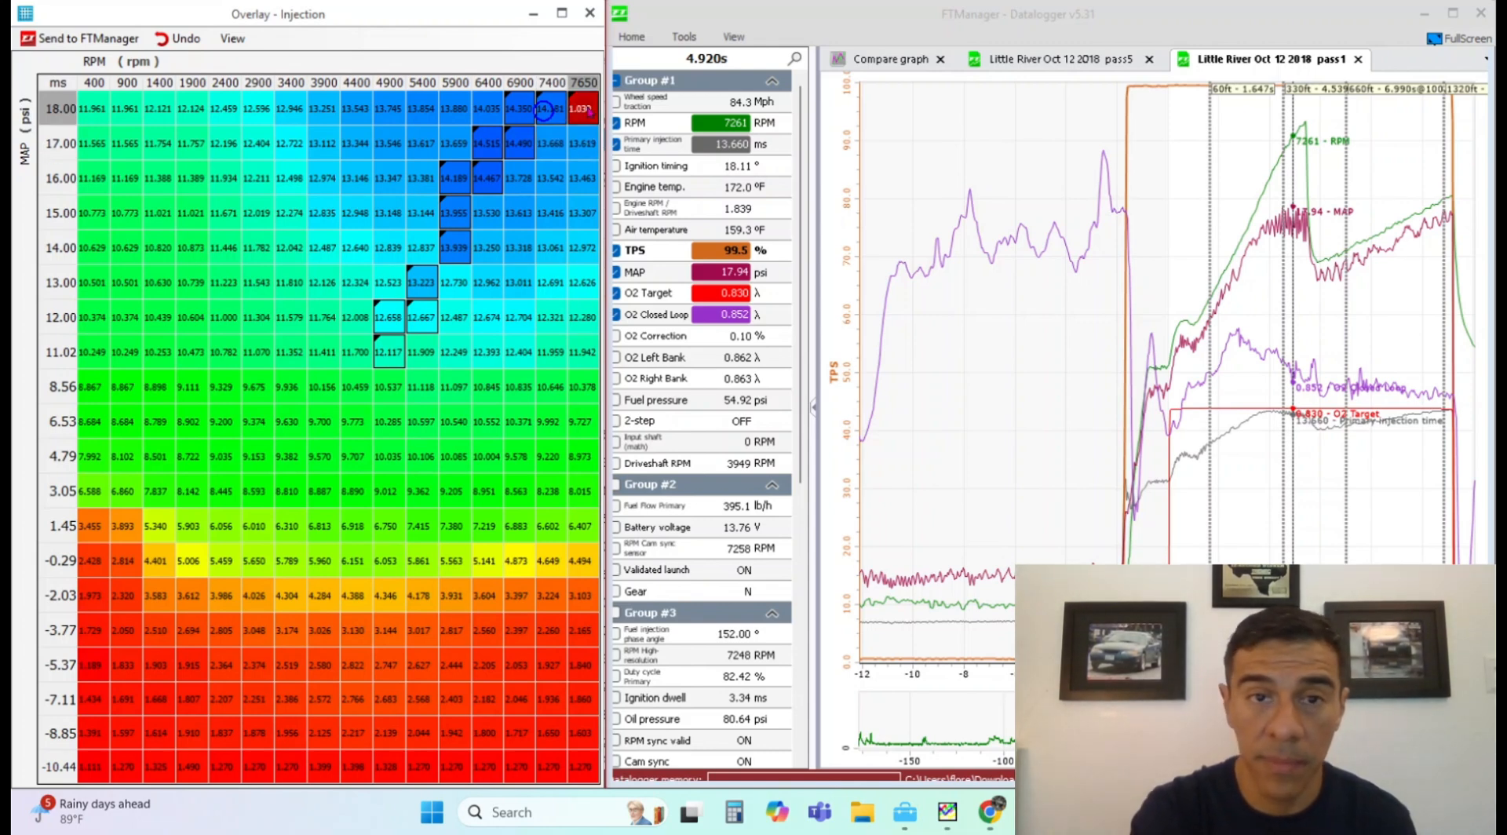
click(560, 145)
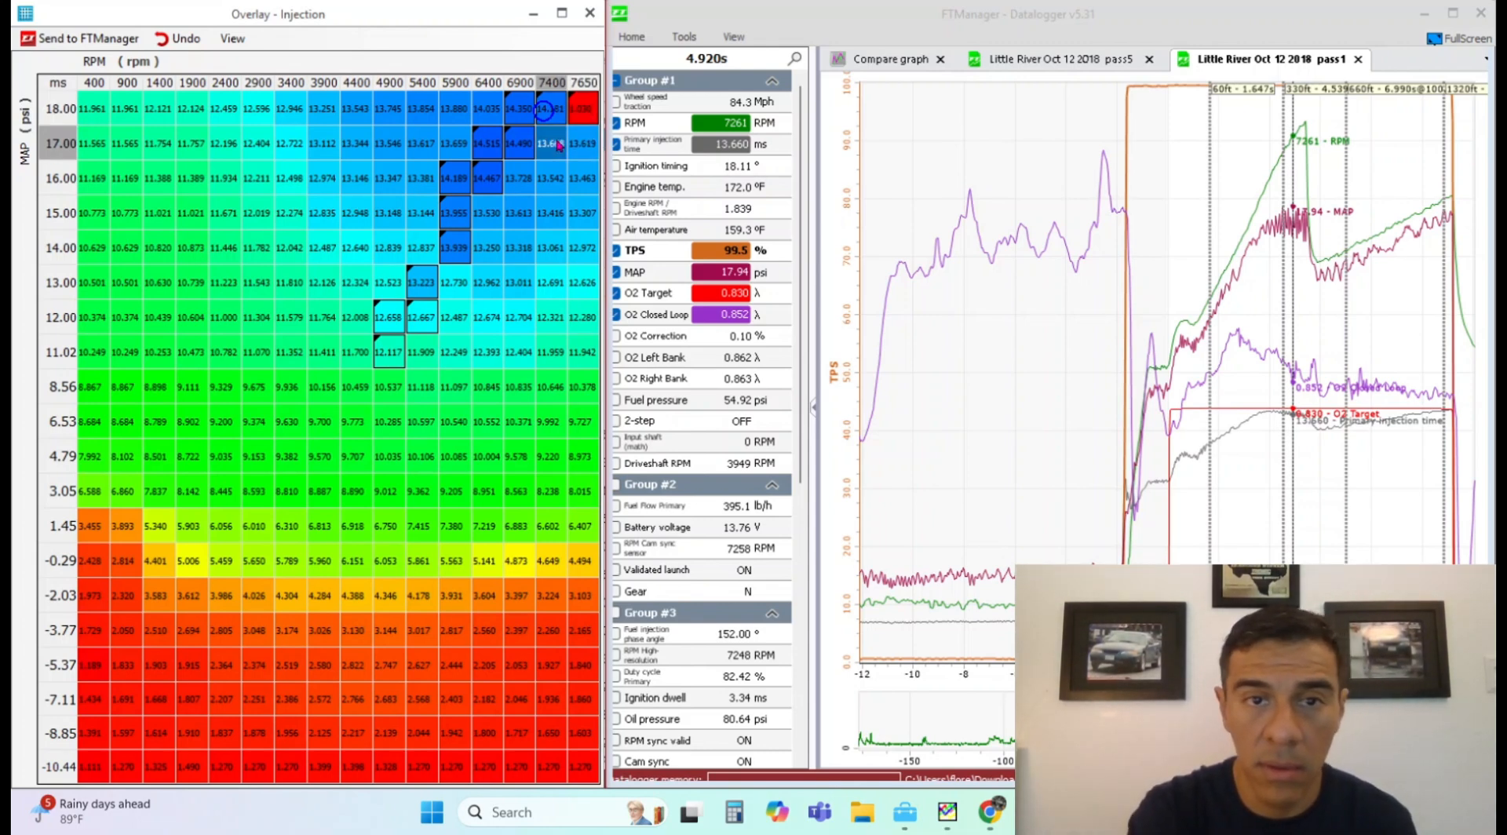
click(1258, 370)
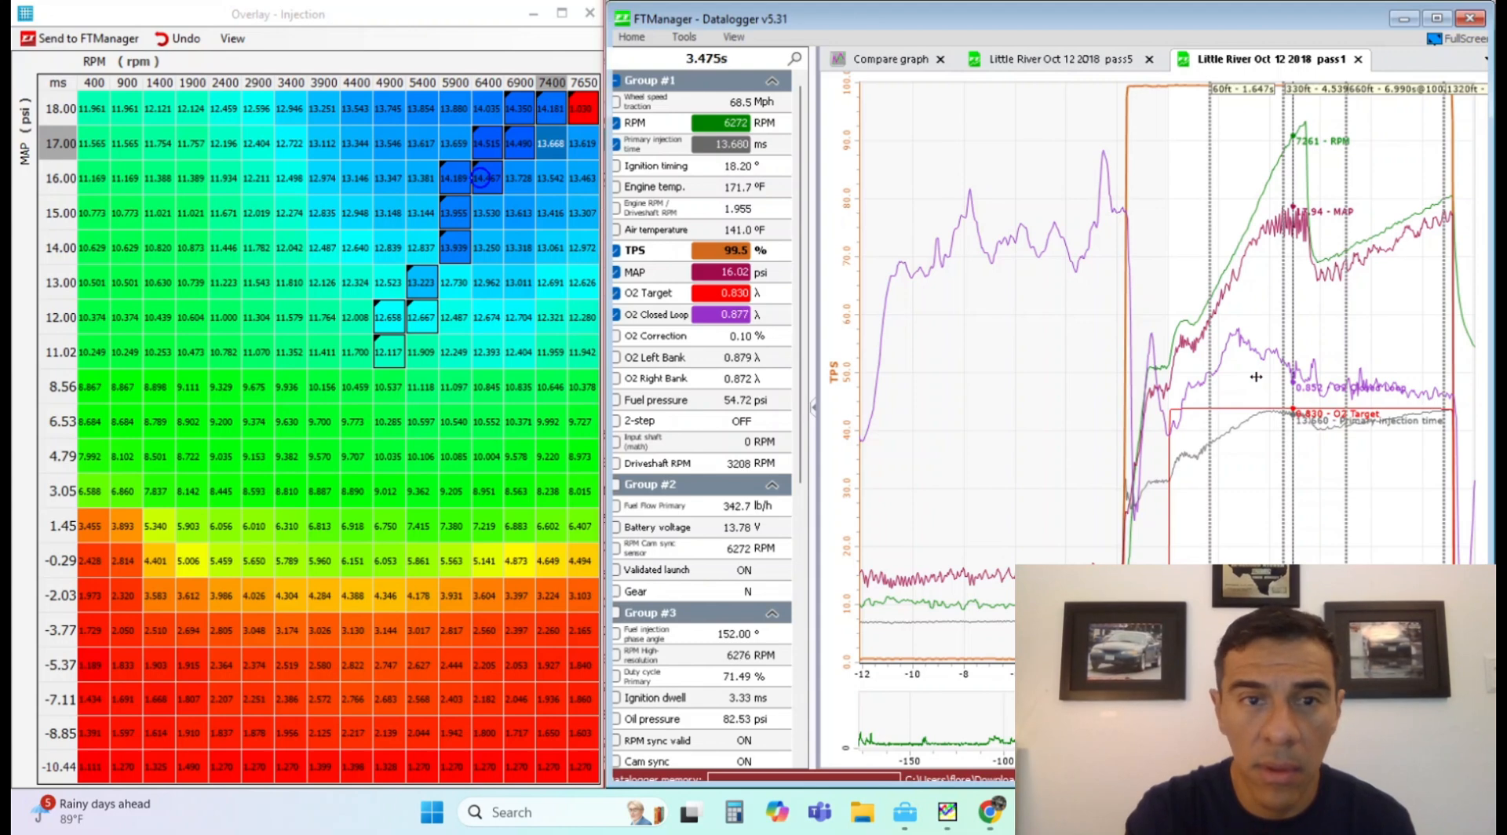
- Set the 7650 RPM, 18.00 psi fuel cell directly to 14.181 ms
click(584, 110)
text(1)
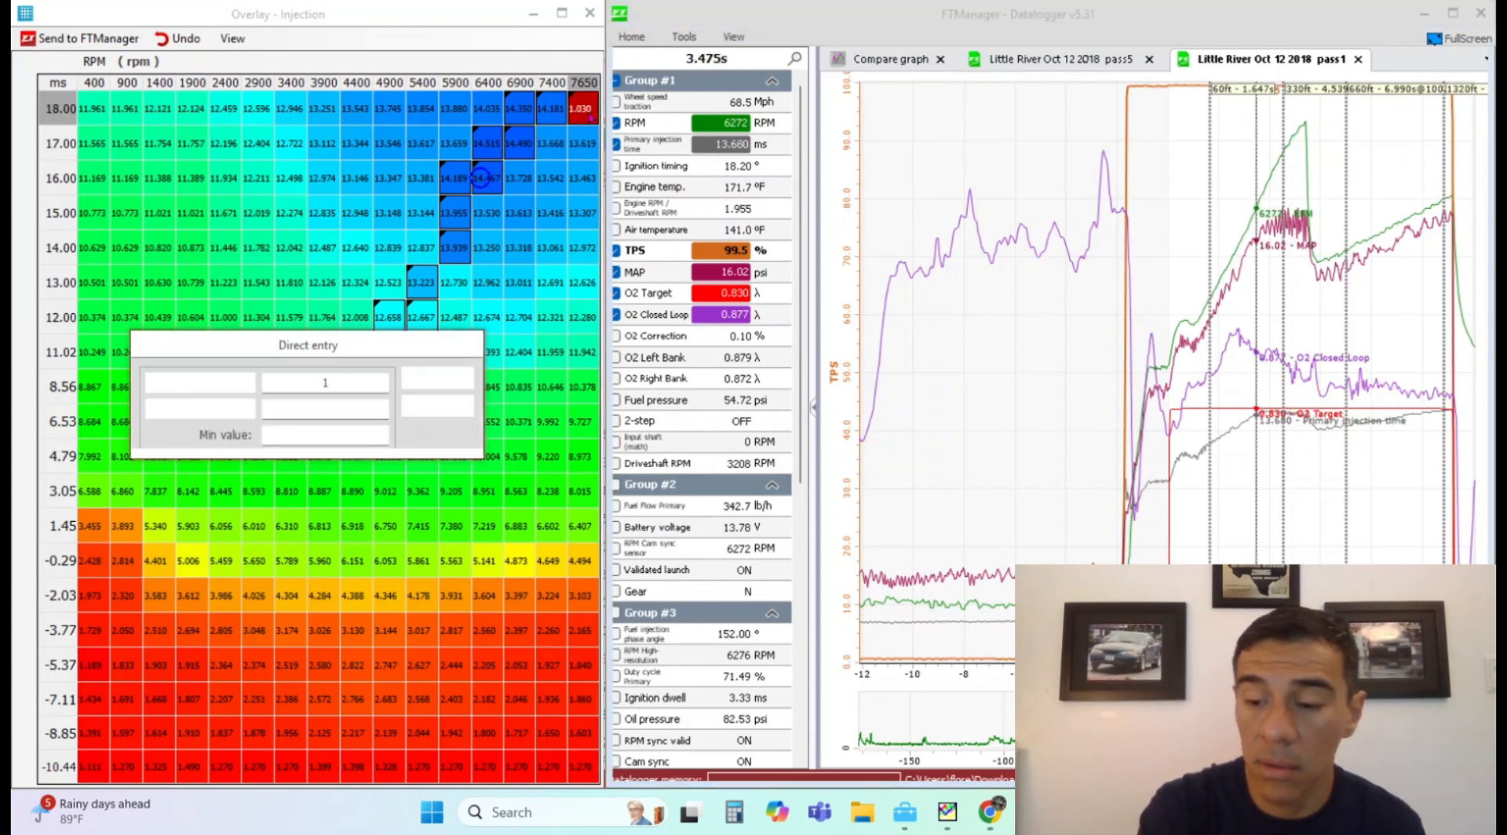
text(4.181)
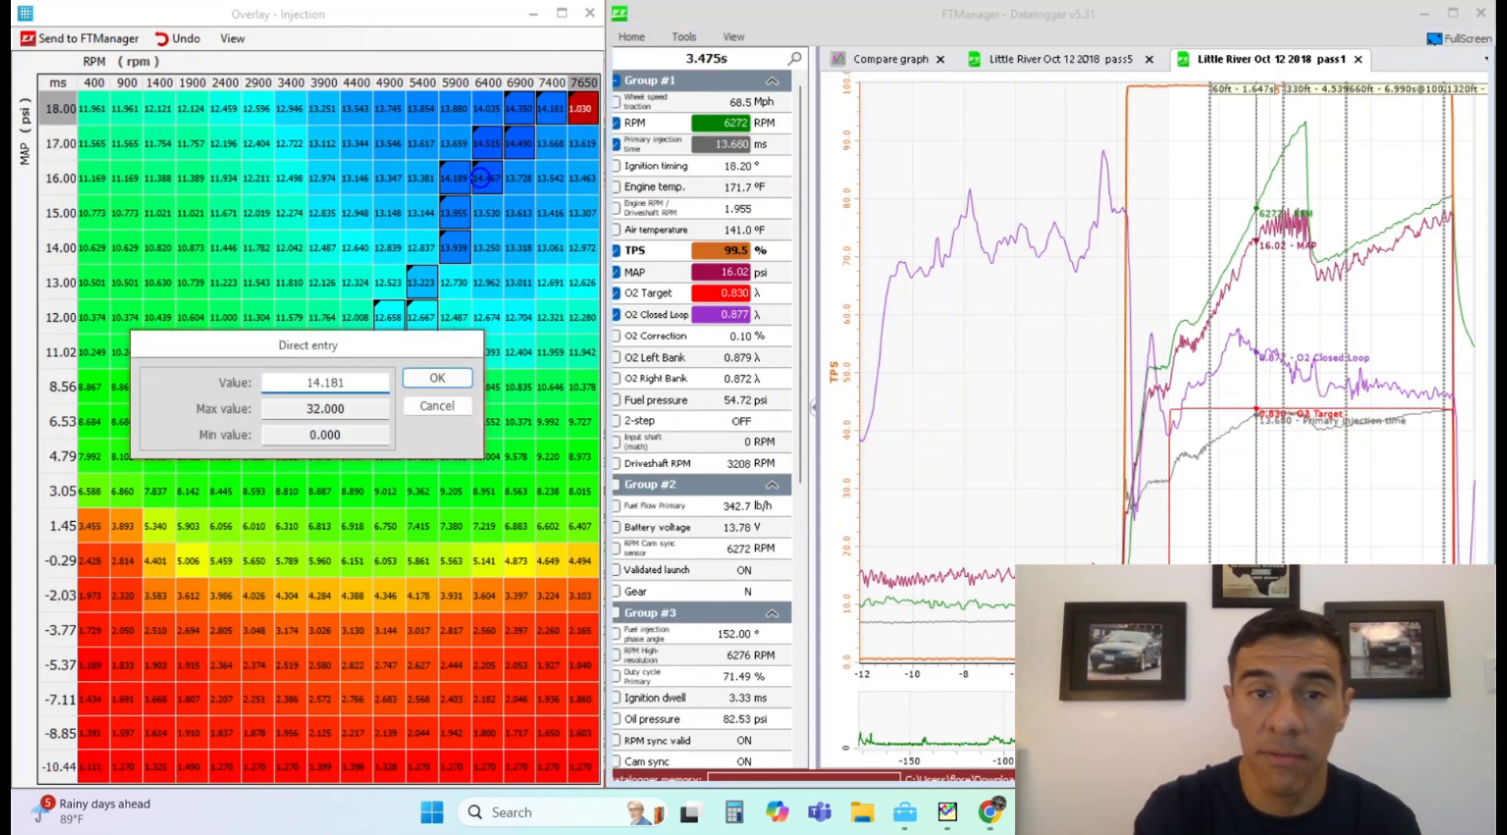
key(Return)
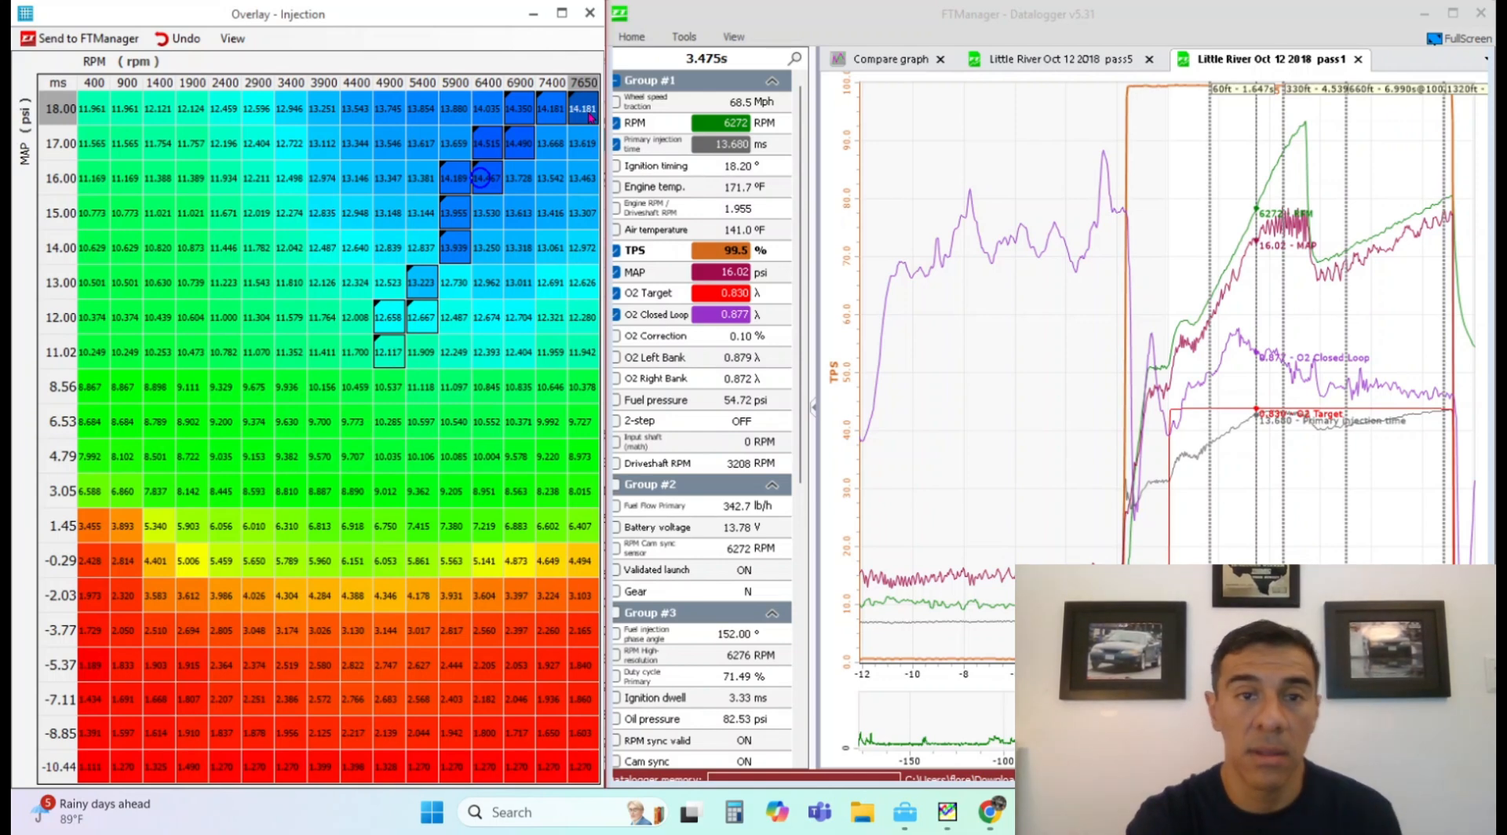
- Examine the pass1 RPM, MAP and O2 values after the shift, from 8.603 s to 9.515 s
click(1387, 408)
click(1395, 418)
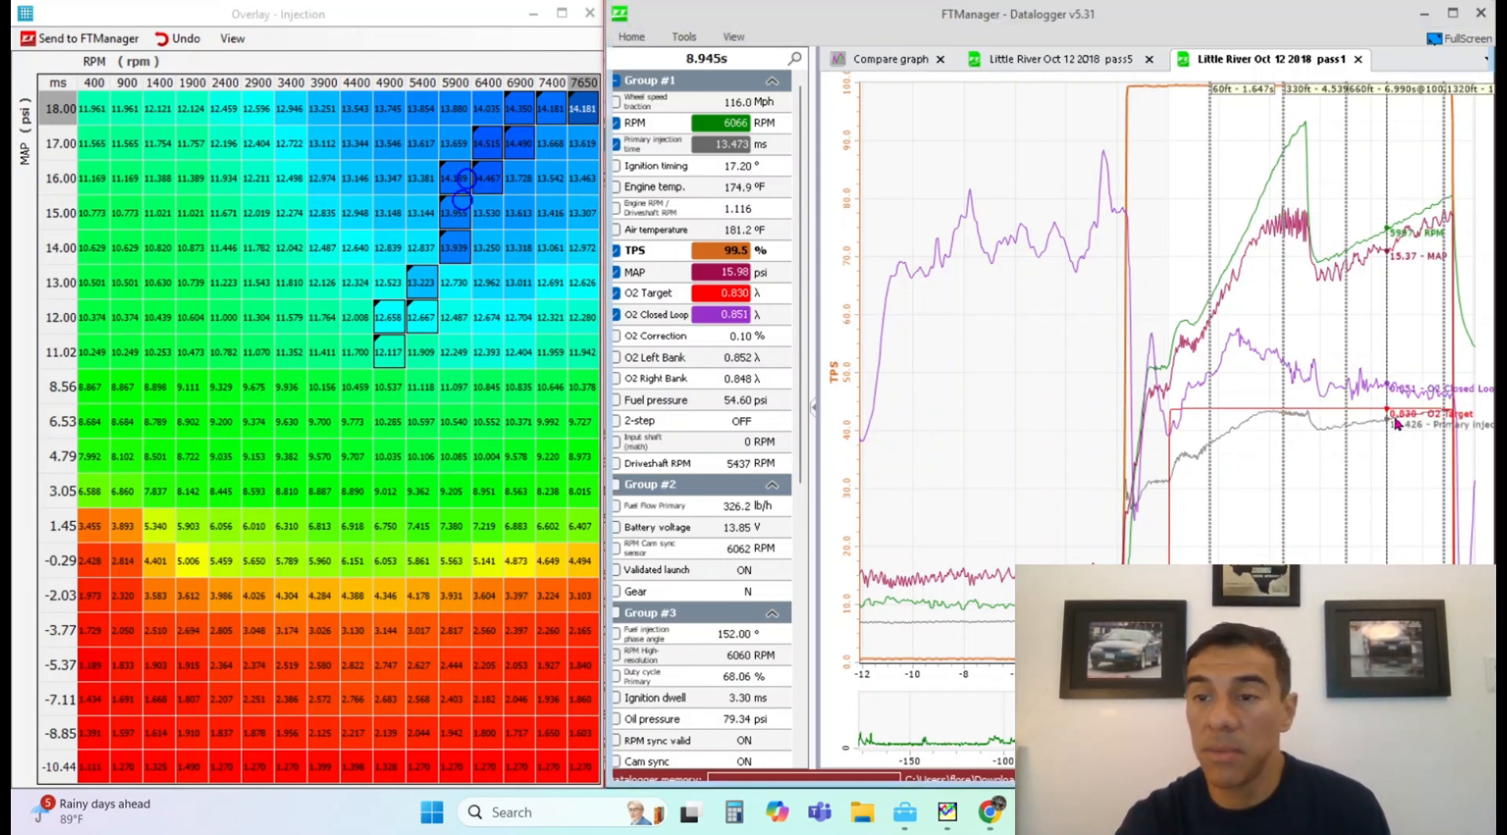
click(1410, 424)
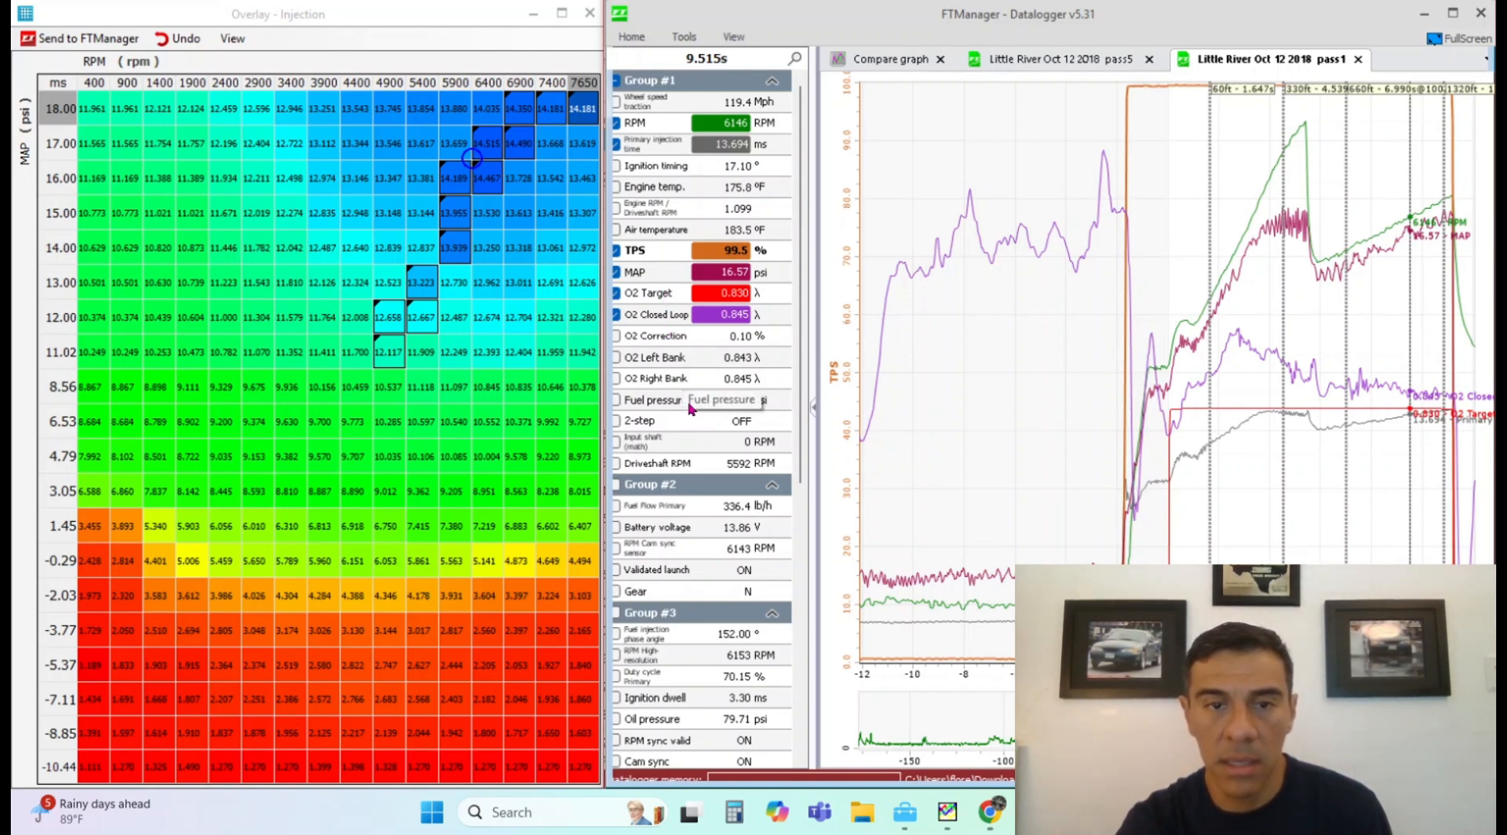
- Show the Air temperature channel on the pass1 graph, make it the active channel, and colour its trace blue
click(614, 229)
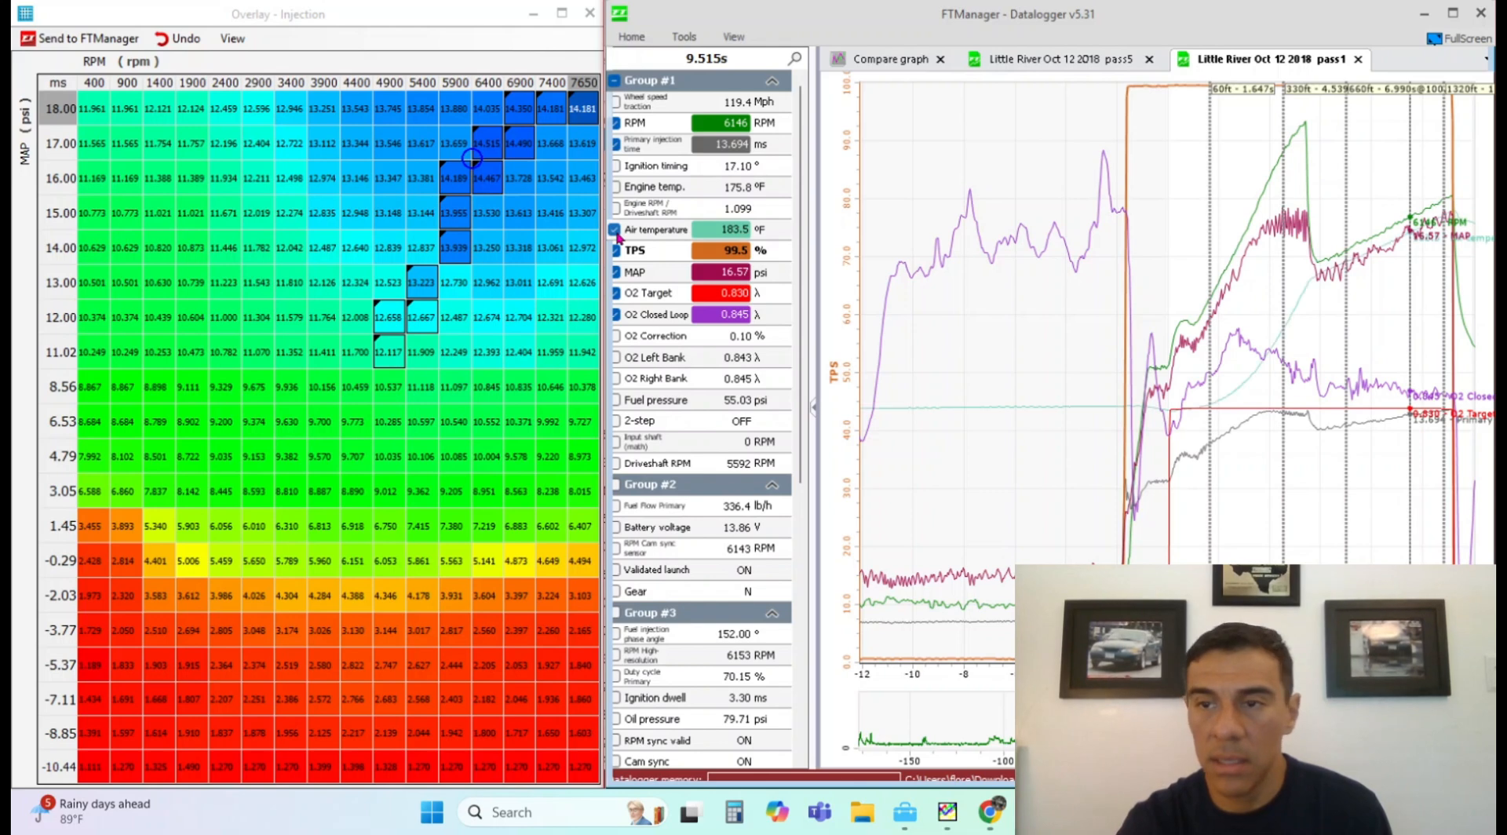
click(715, 234)
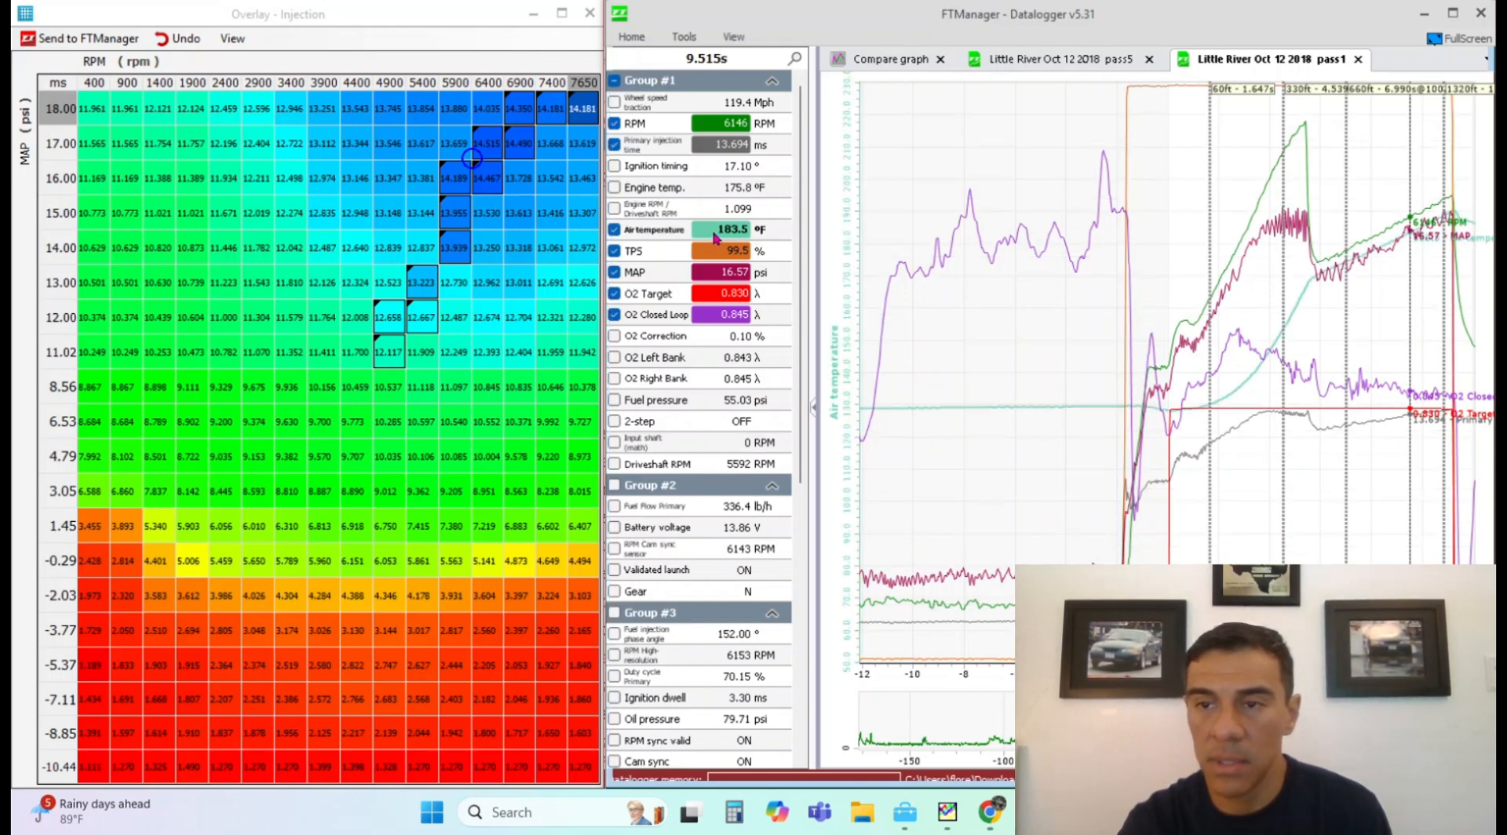
click(715, 235)
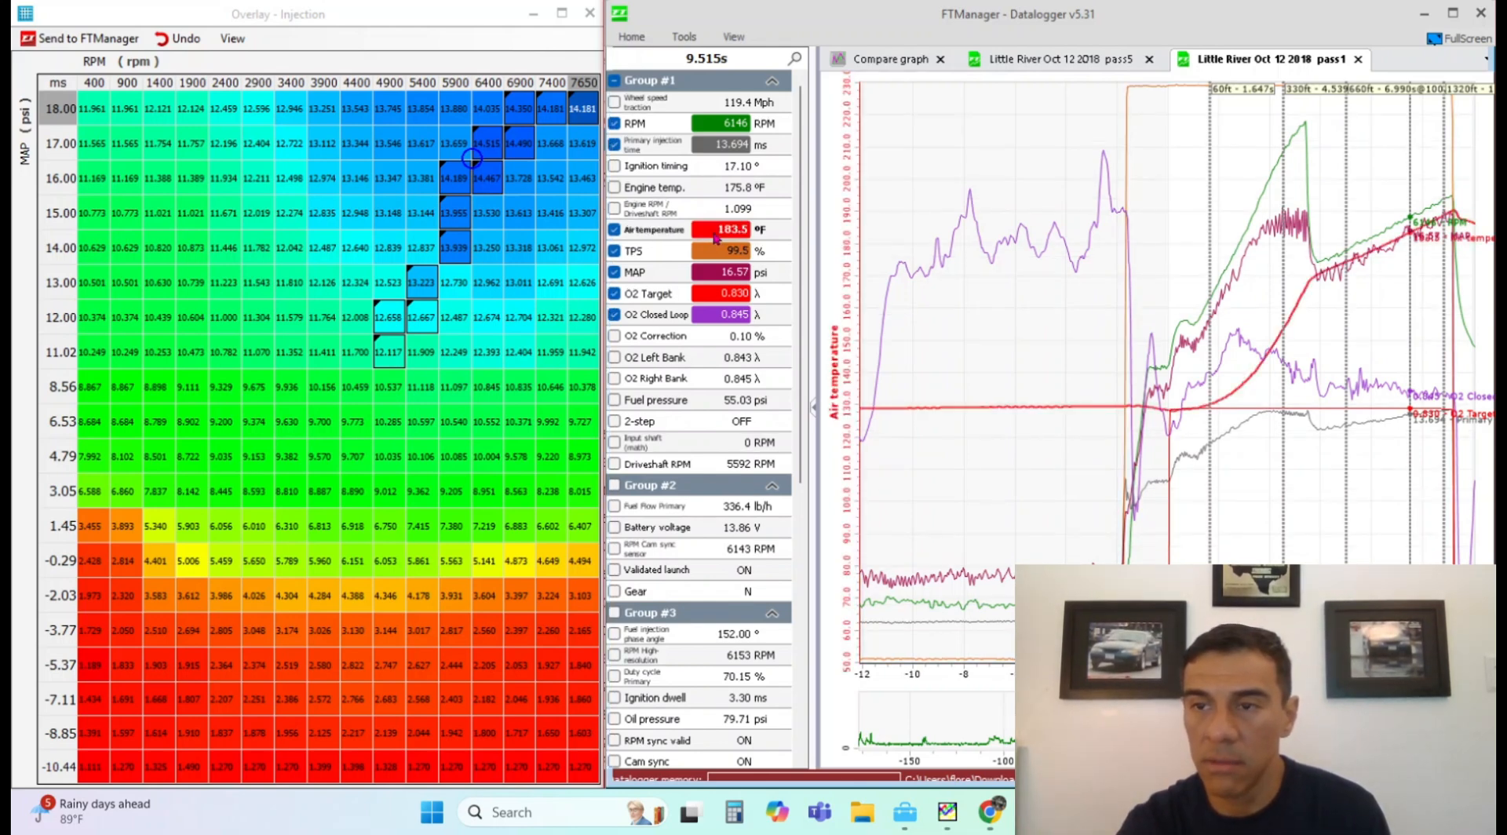
click(715, 237)
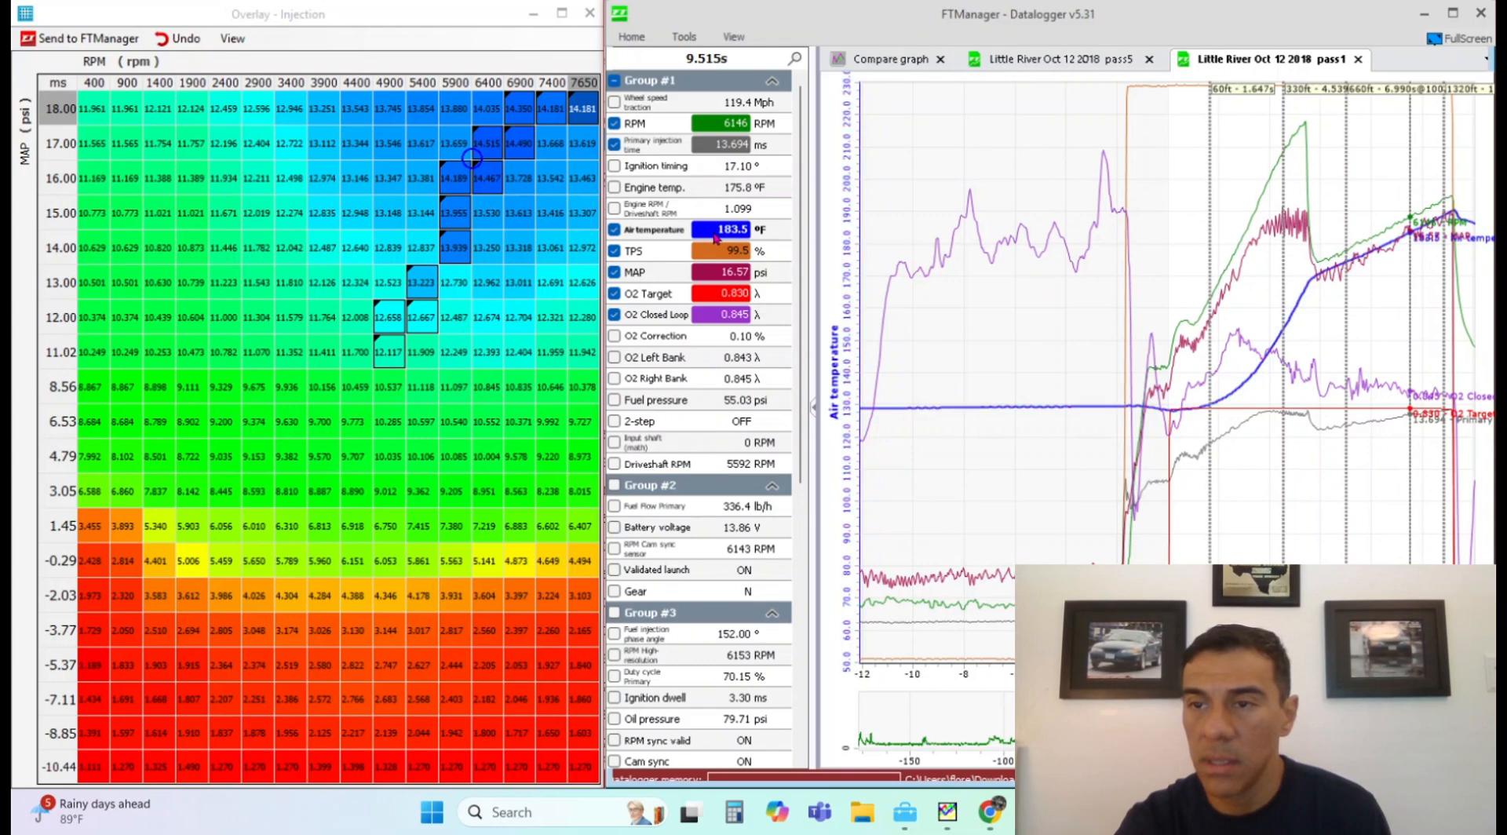
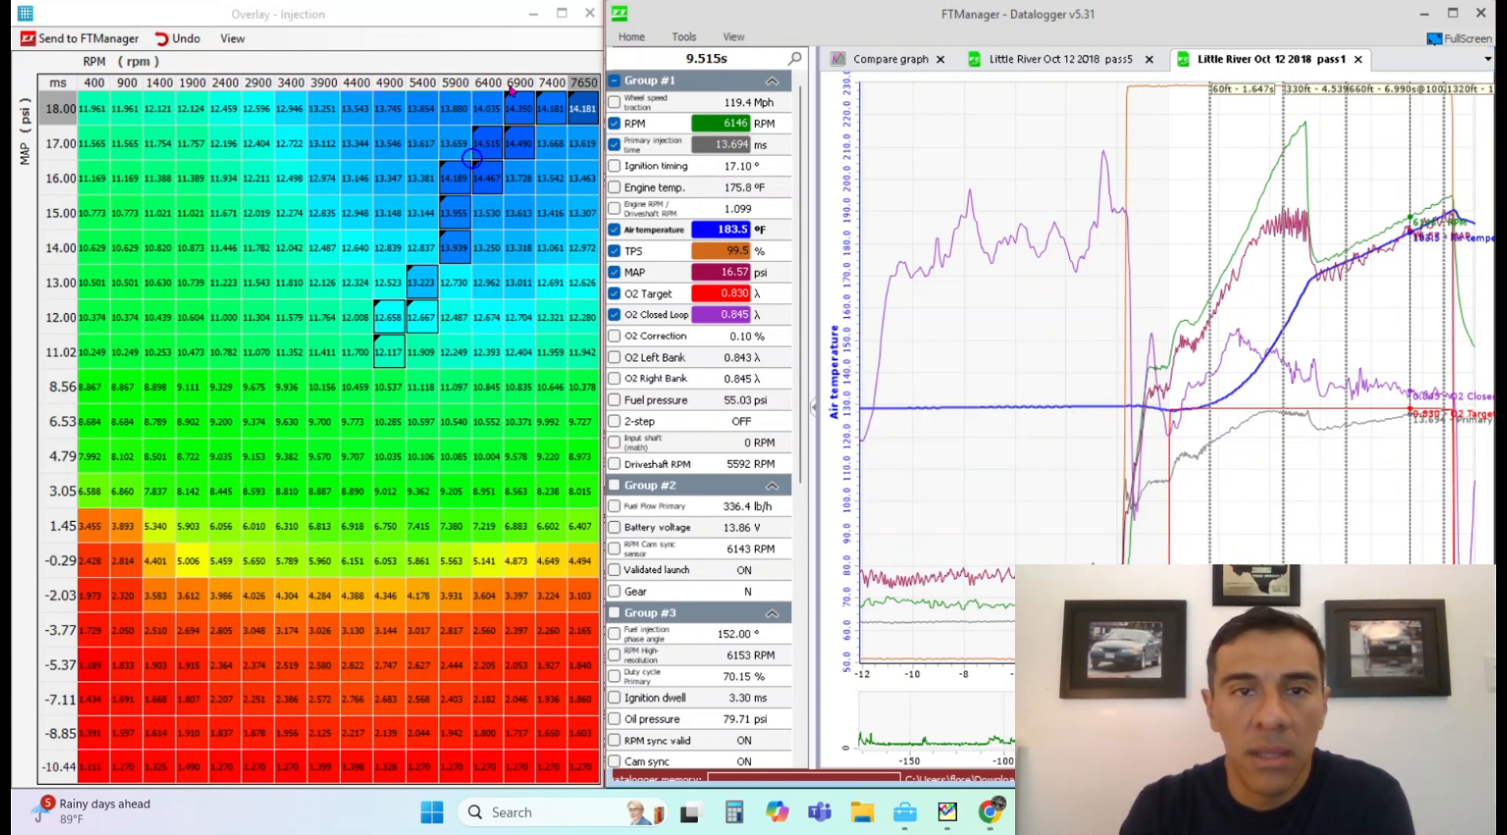
- Examine the pass1 air temperature, O2 values and matching fuel cells after the shift, at 8.603 s, 7.996 s and 7.692 s
click(1385, 408)
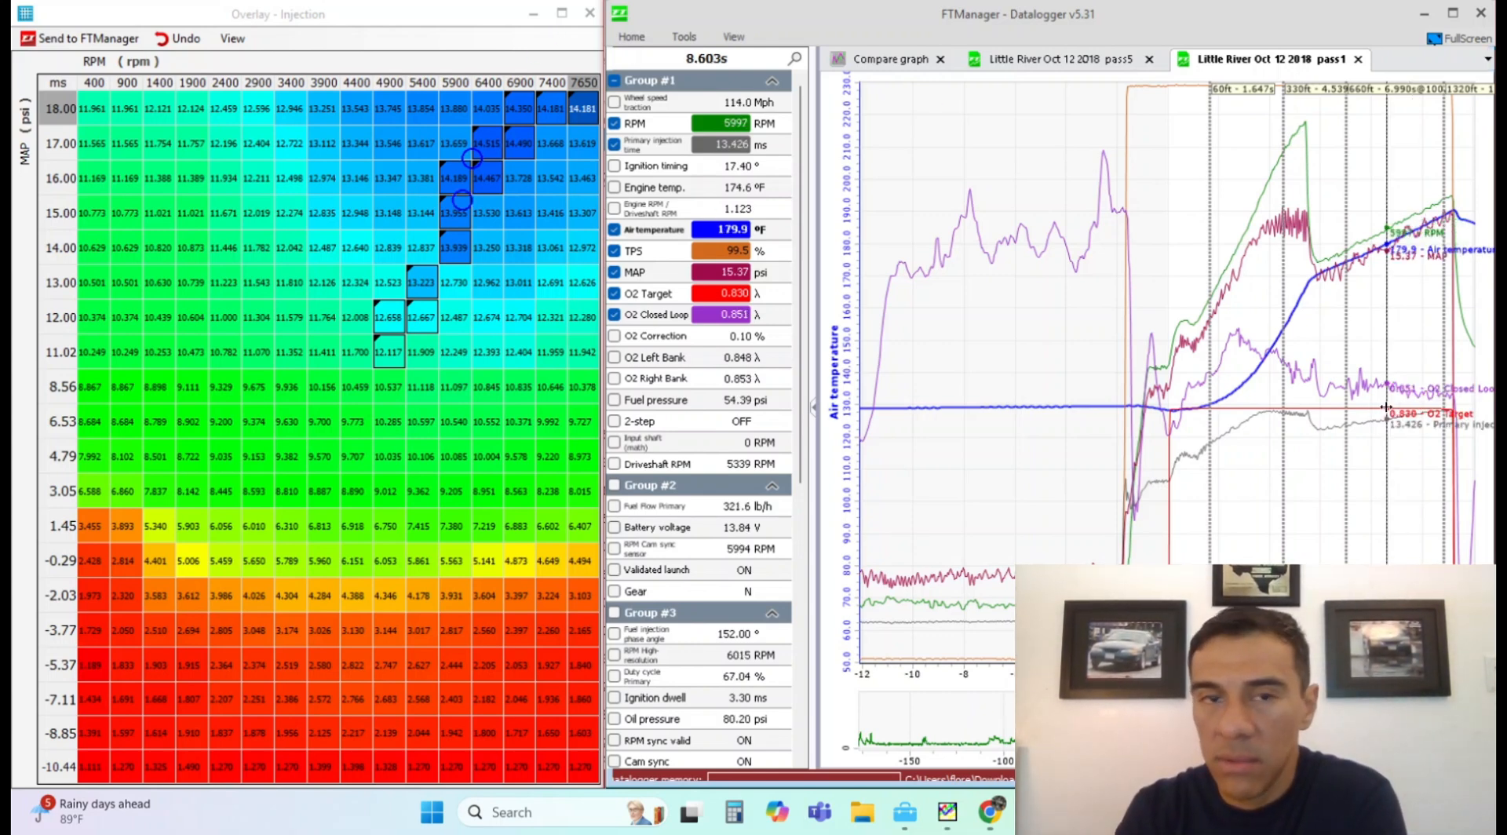
click(1371, 430)
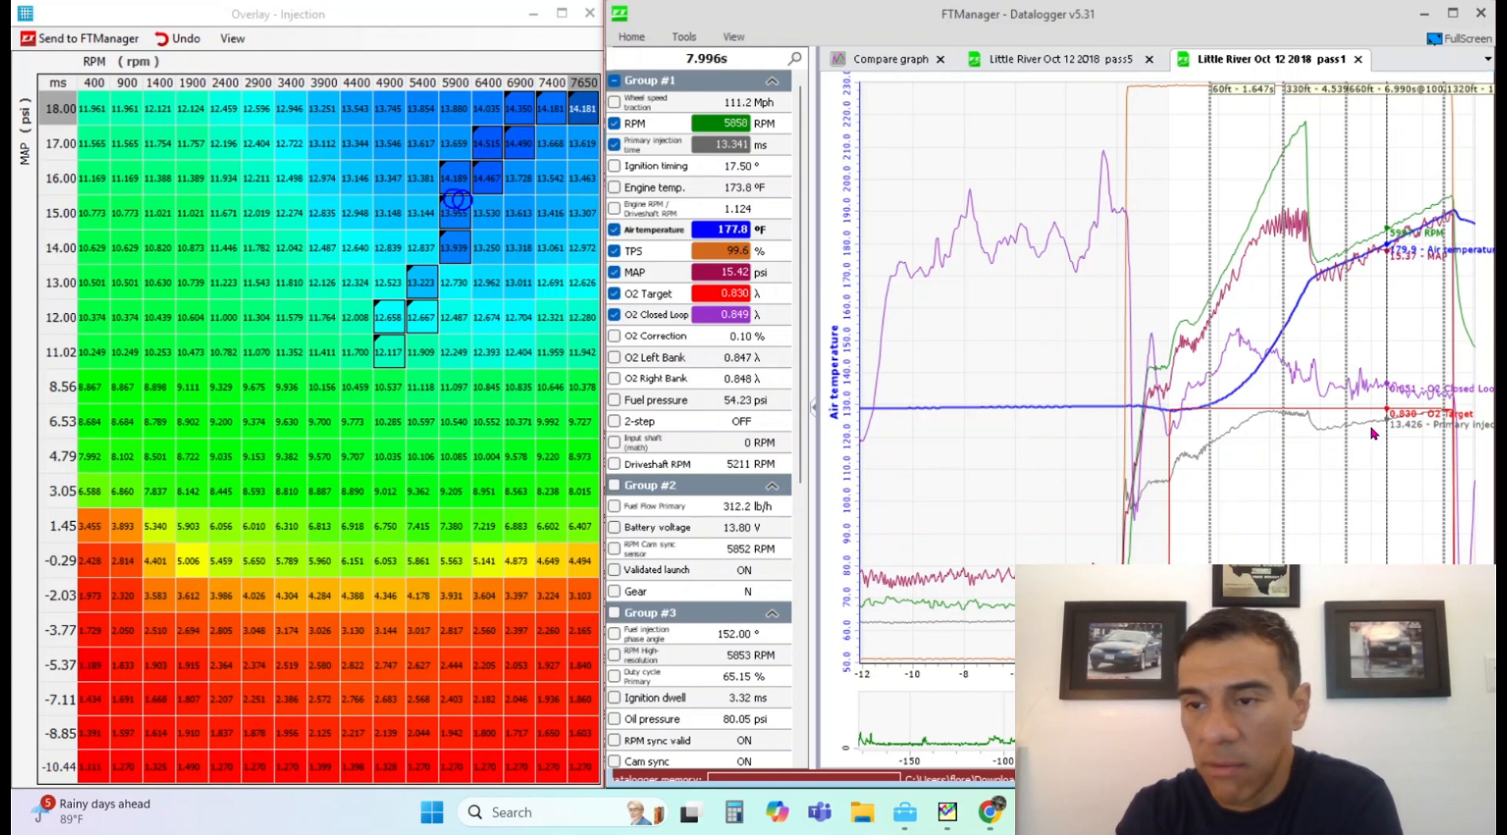
click(1363, 426)
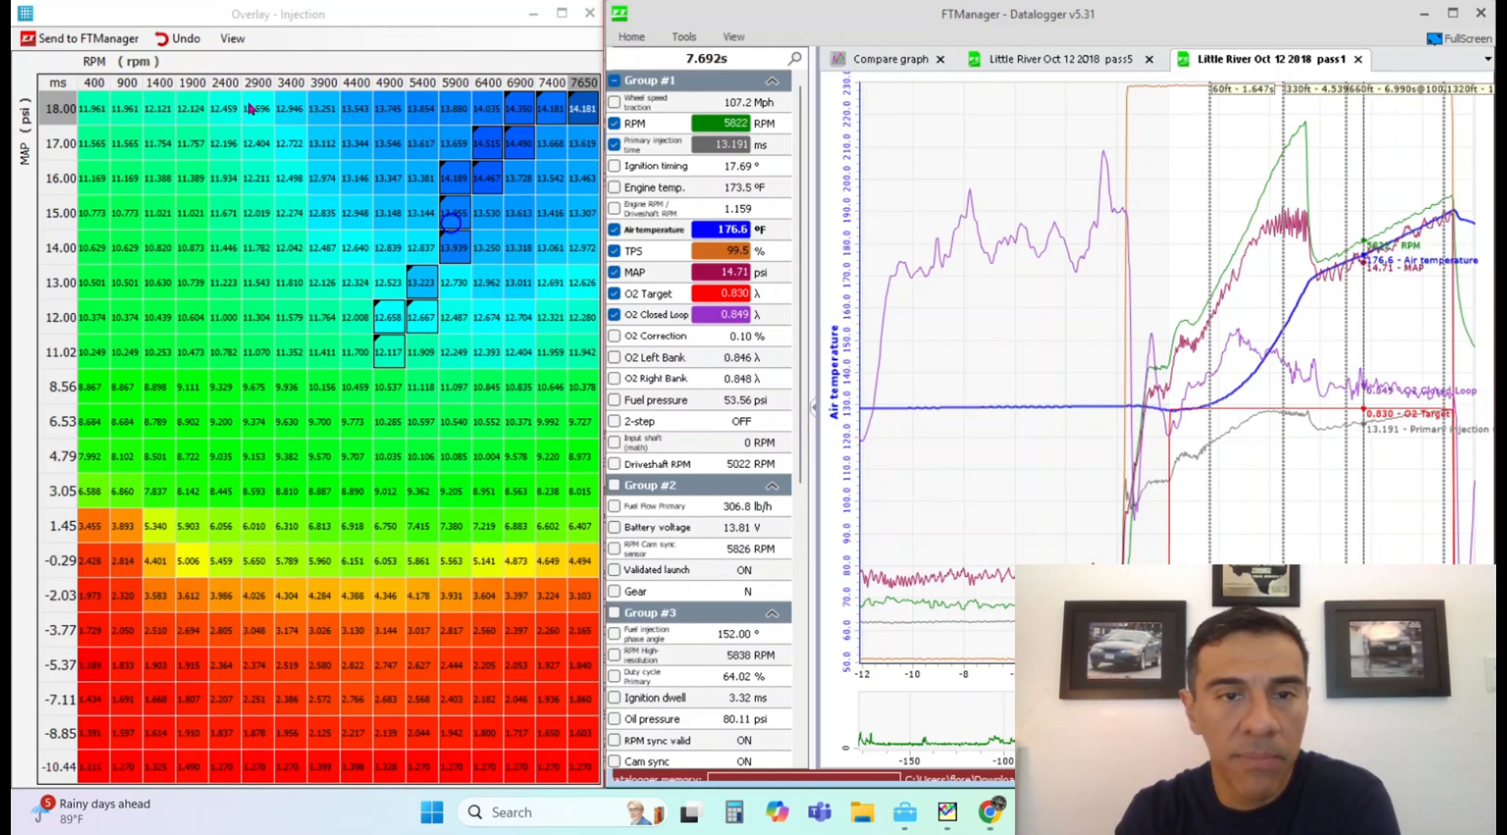
- Send the overlay's fuel table edits to FTManager and enlarge the Primary fuel table and its 3D surface for inspection
click(104, 43)
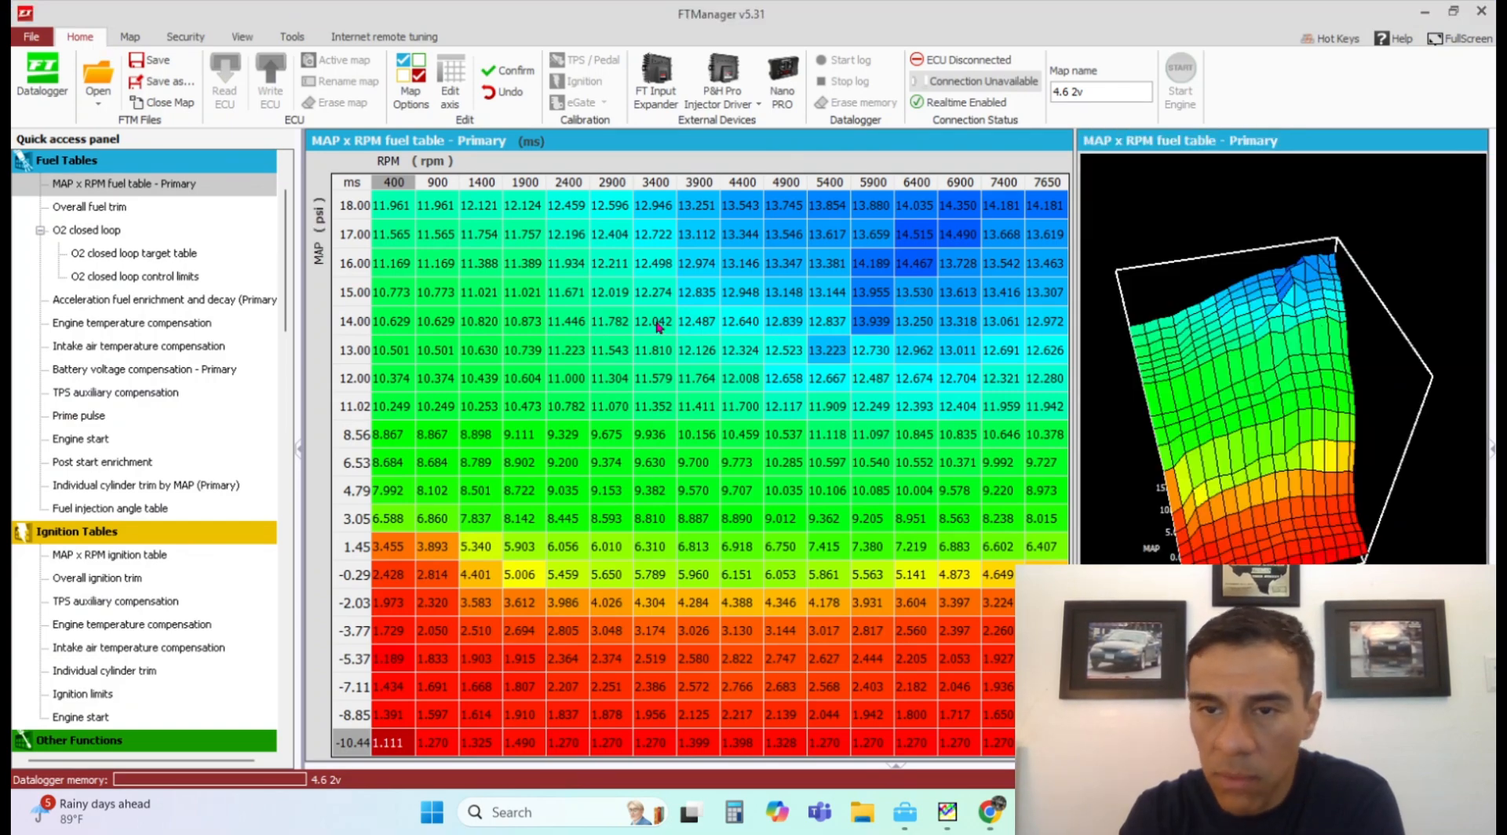
click(298, 449)
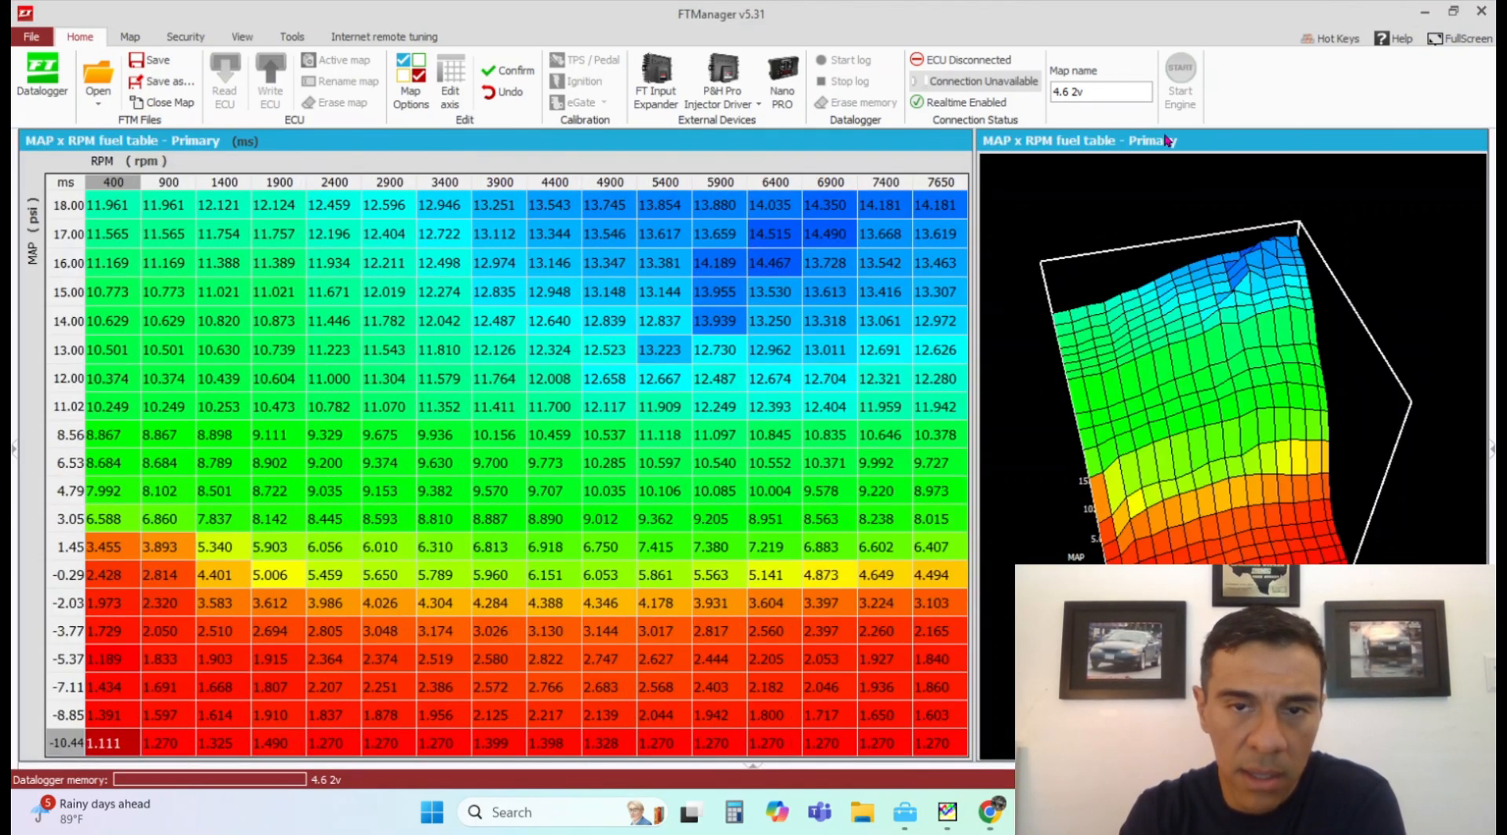
click(1483, 44)
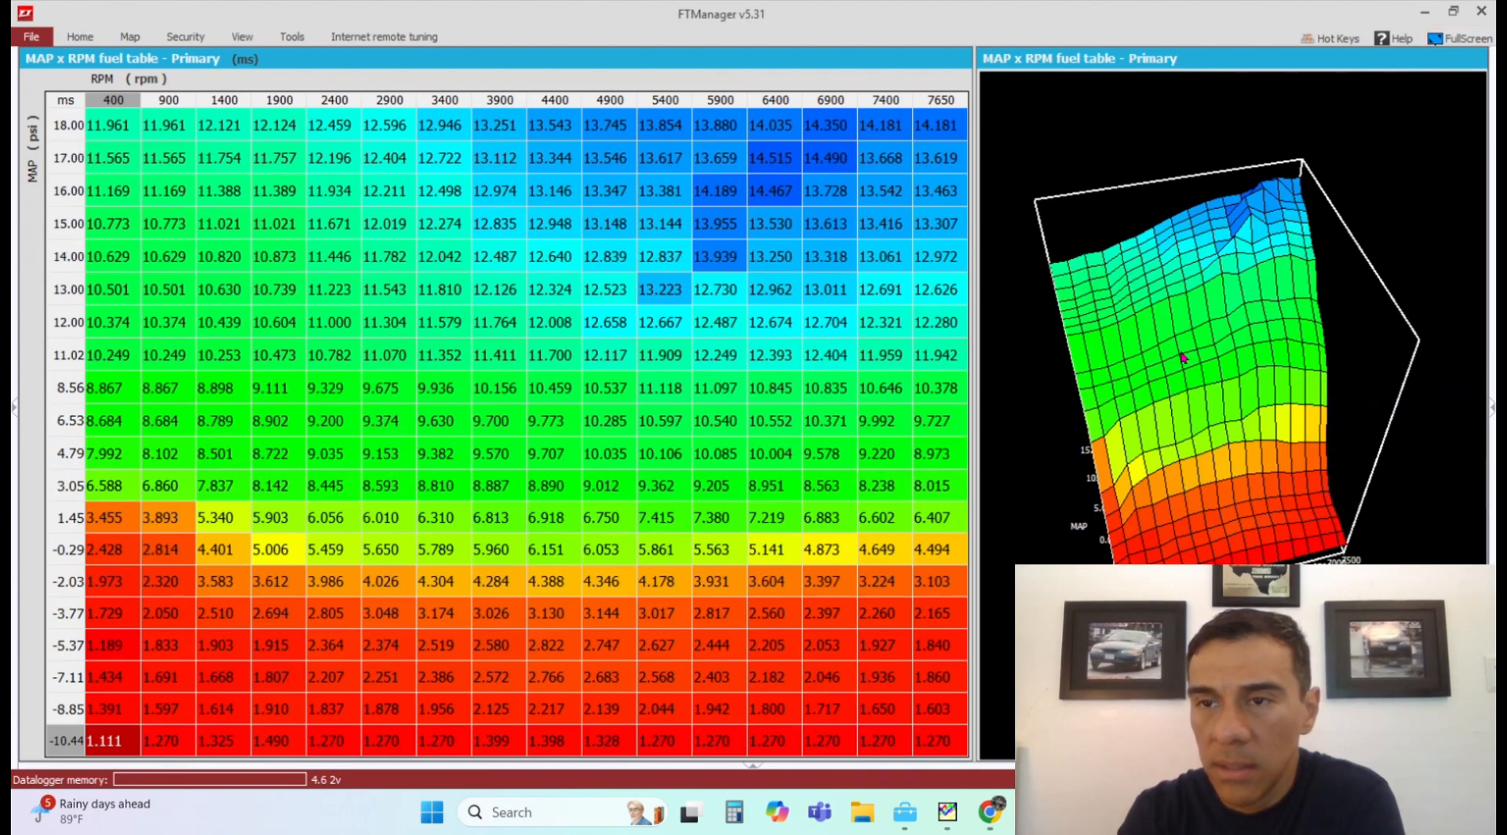
drag(1201, 308, 1137, 385)
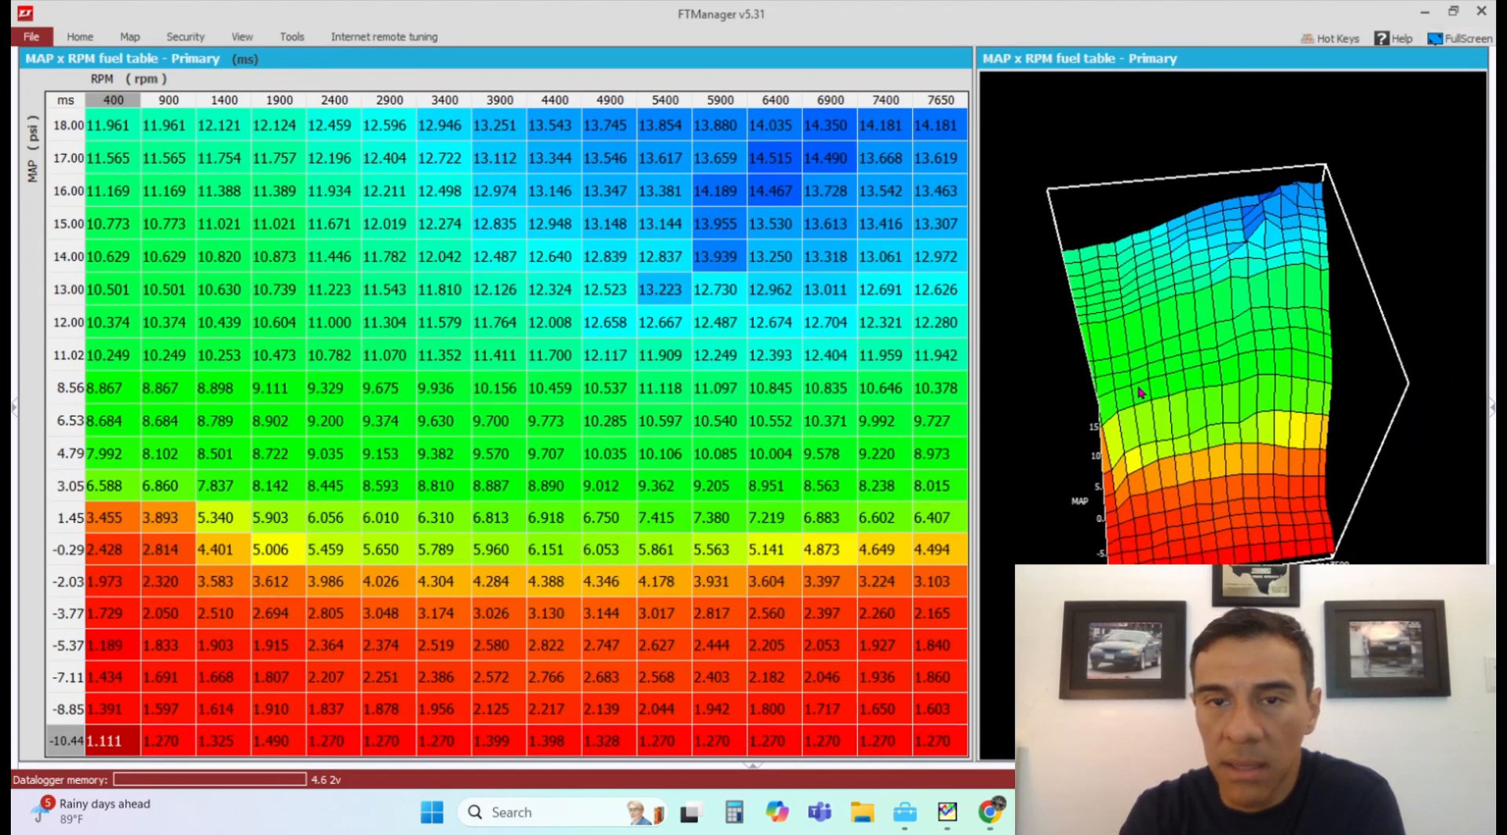
- Raise the 6900 RPM, 16.00 psi cell of the Primary fuel table incrementally to 14.198 ms
click(837, 195)
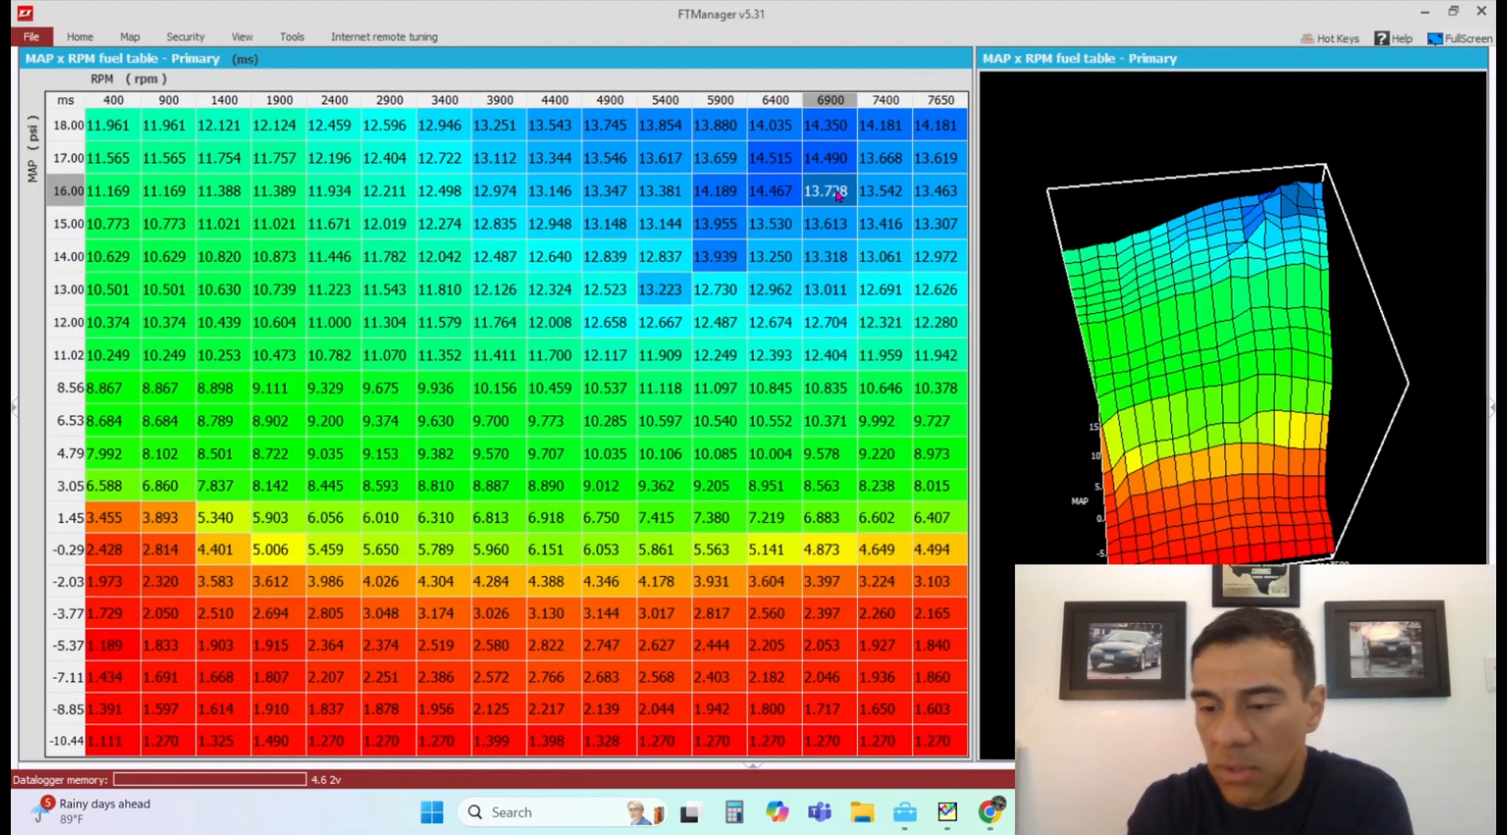
key(plus)
key(plus)
key(plus)
key(plus)
key(plus)
key(plus)
key(plus)
key(plus)
key(plus)
key(plus)
key(plus)
key(plus)
key(plus)
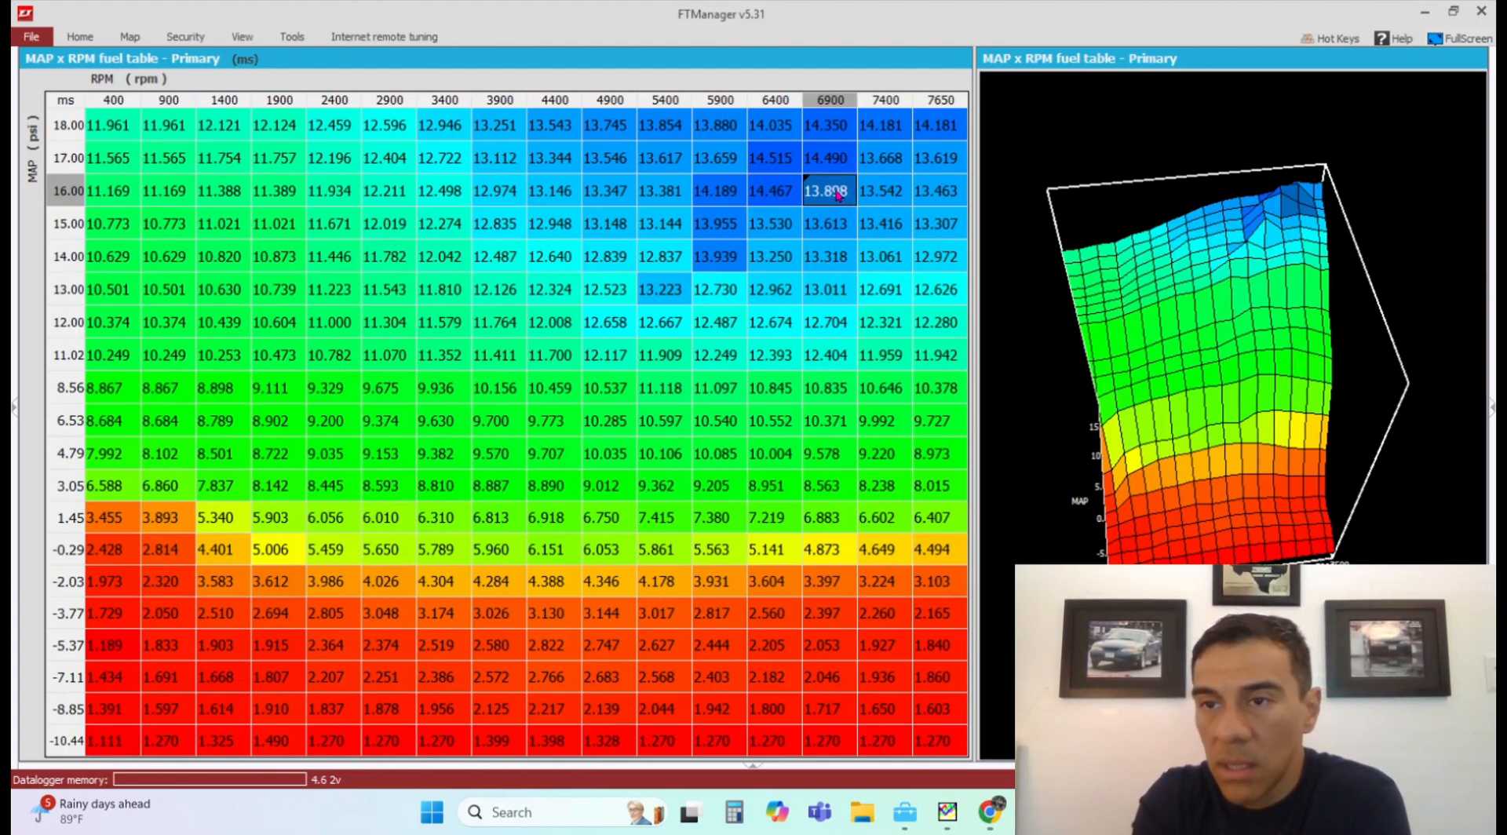
key(plus)
key(plus)
key(plus)
key(plus)
key(plus)
key(plus)
key(plus)
key(plus)
key(plus)
key(plus)
key(plus)
key(plus)
key(plus)
key(plus)
key(plus)
key(plus)
key(plus)
key(plus)
key(plus)
key(plus)
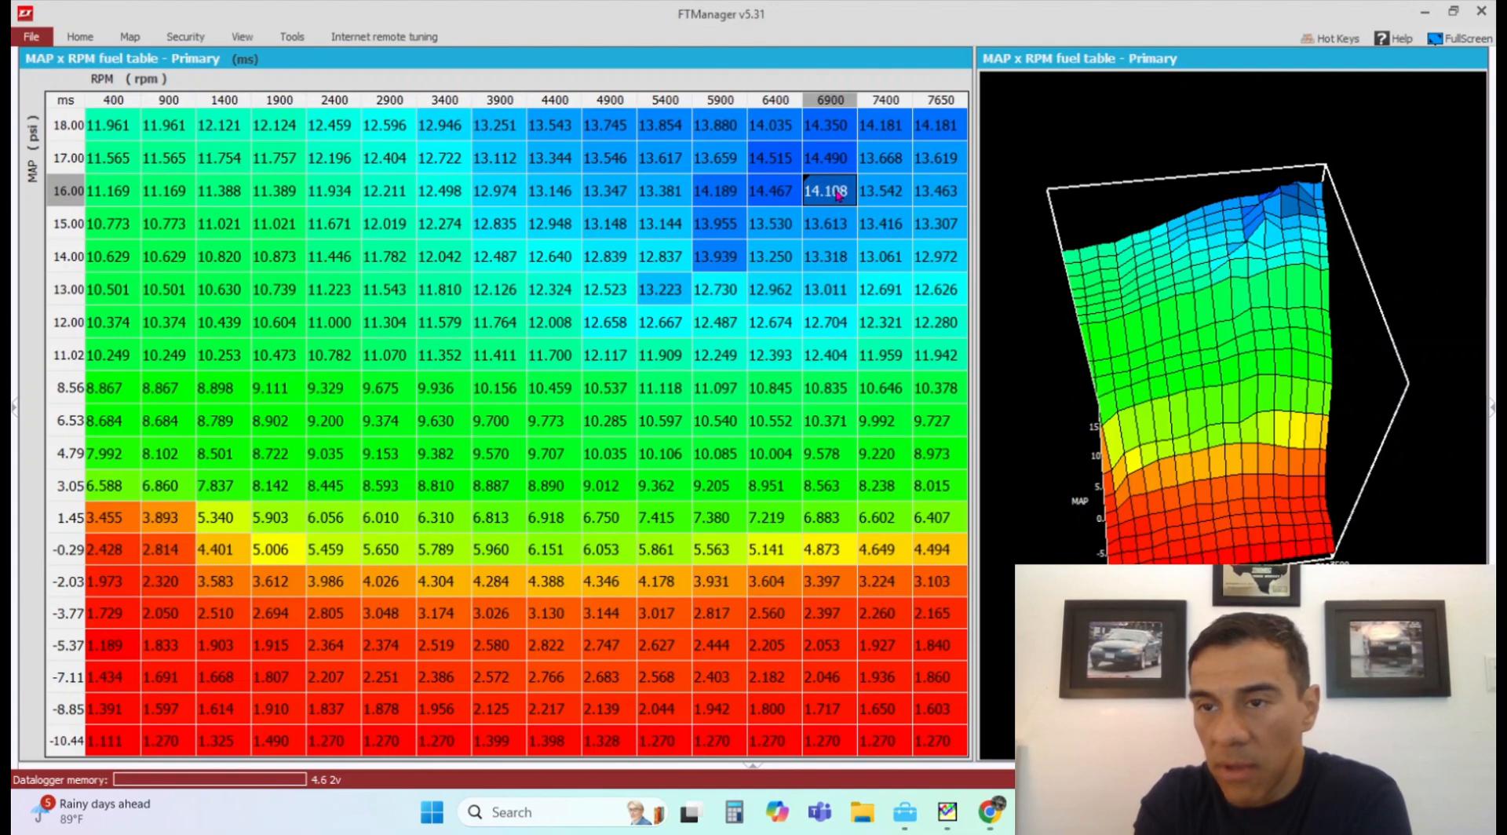
key(plus)
key(plus)
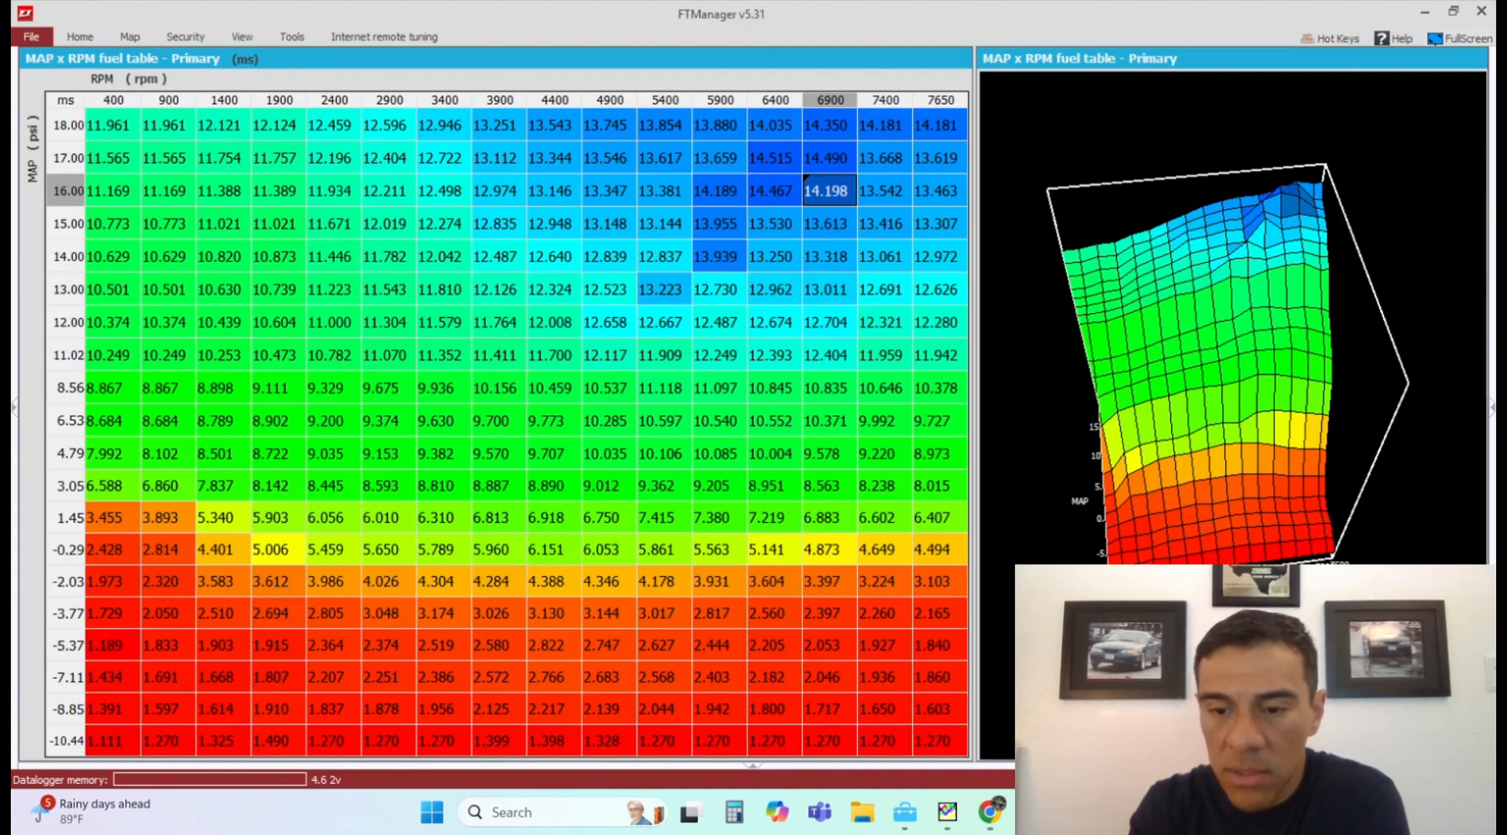
- Switch to the Datalogger and examine the pass1 injection time, air temperature and O2 values at 3.893 s and 5.222 s
mouse_move(1074, 812)
click(1176, 718)
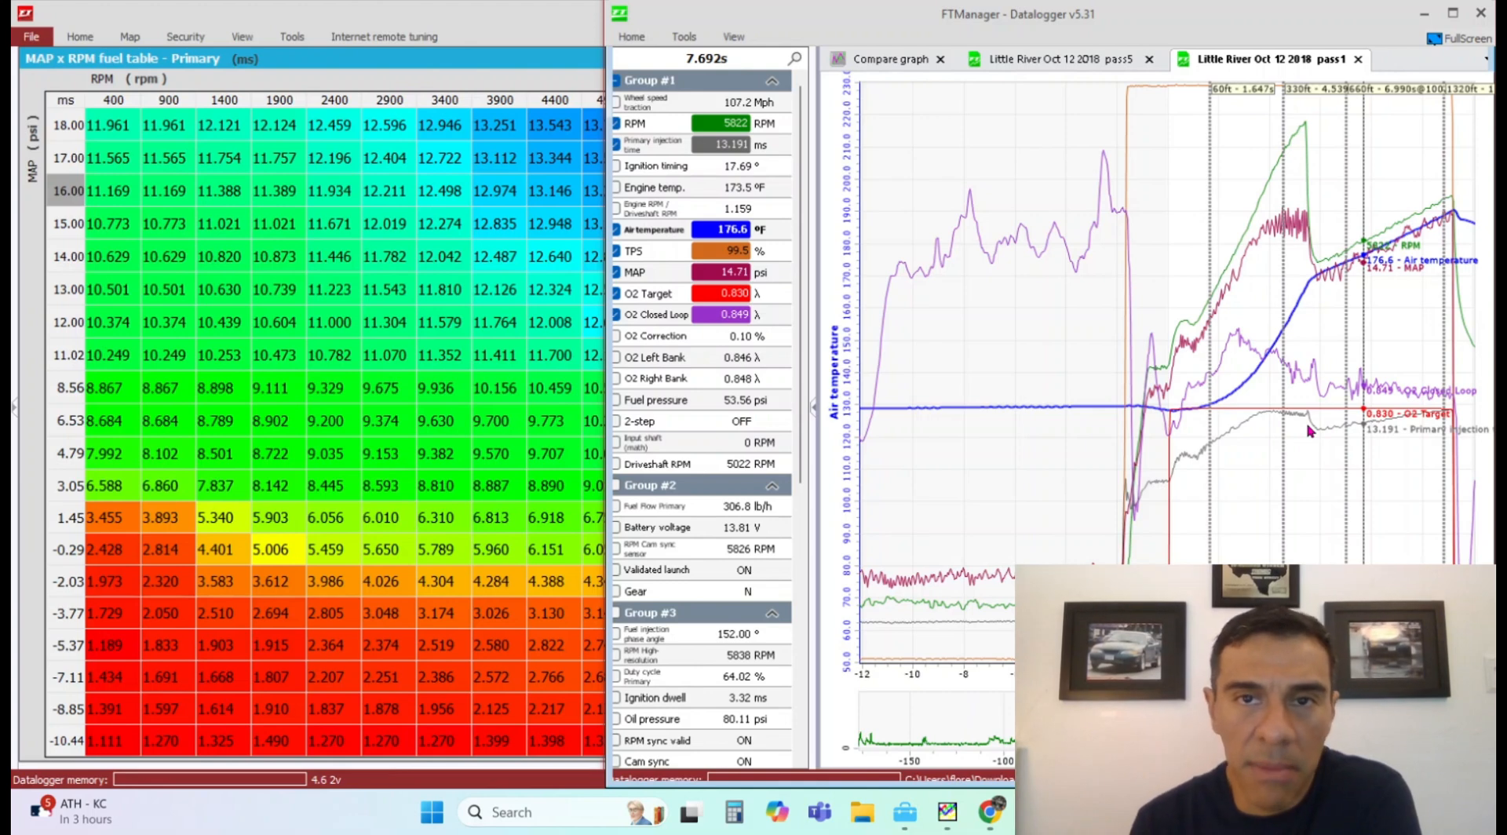
click(1265, 428)
click(1266, 428)
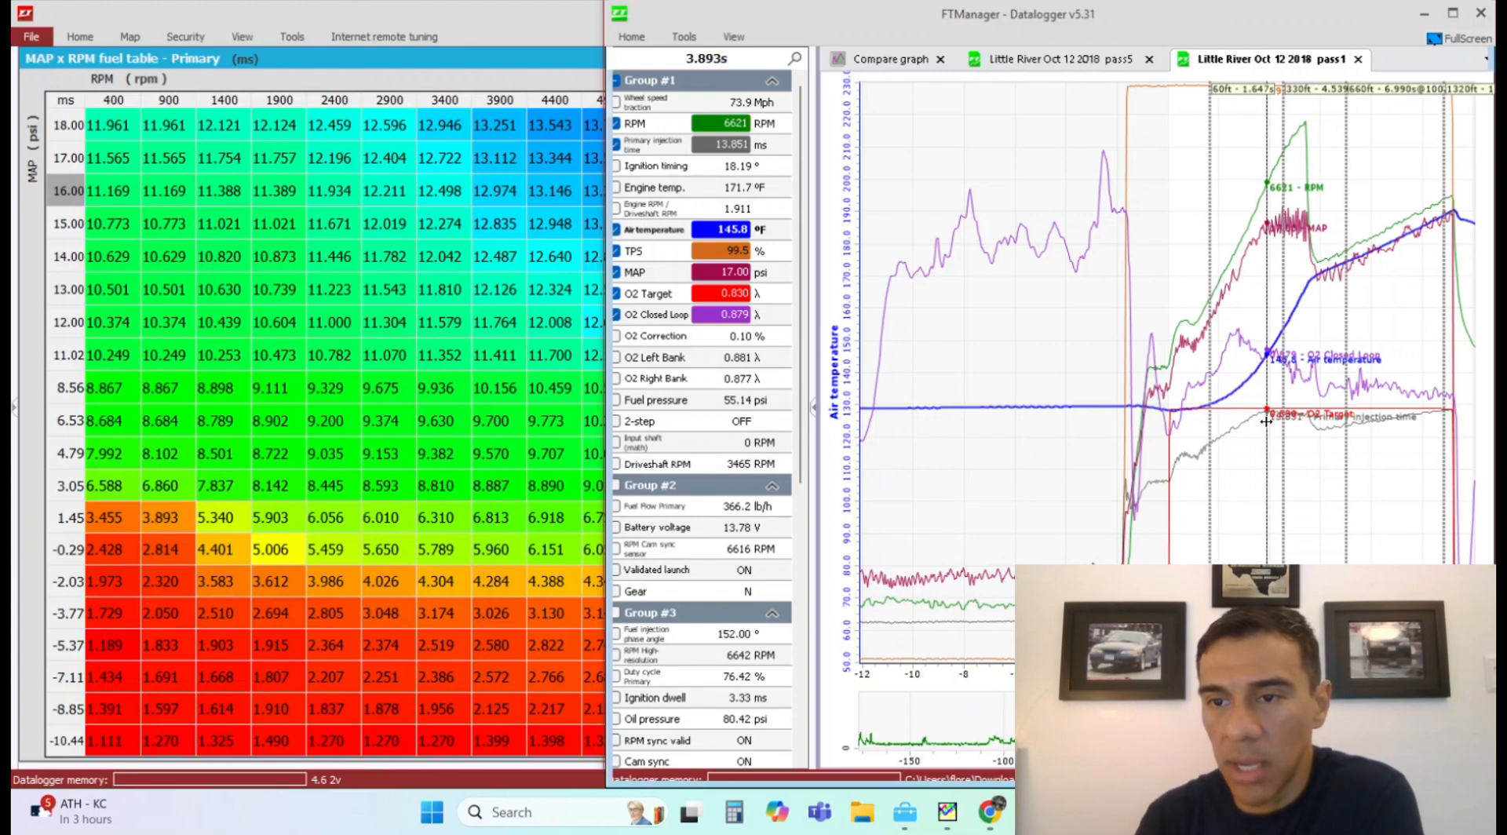
click(1300, 448)
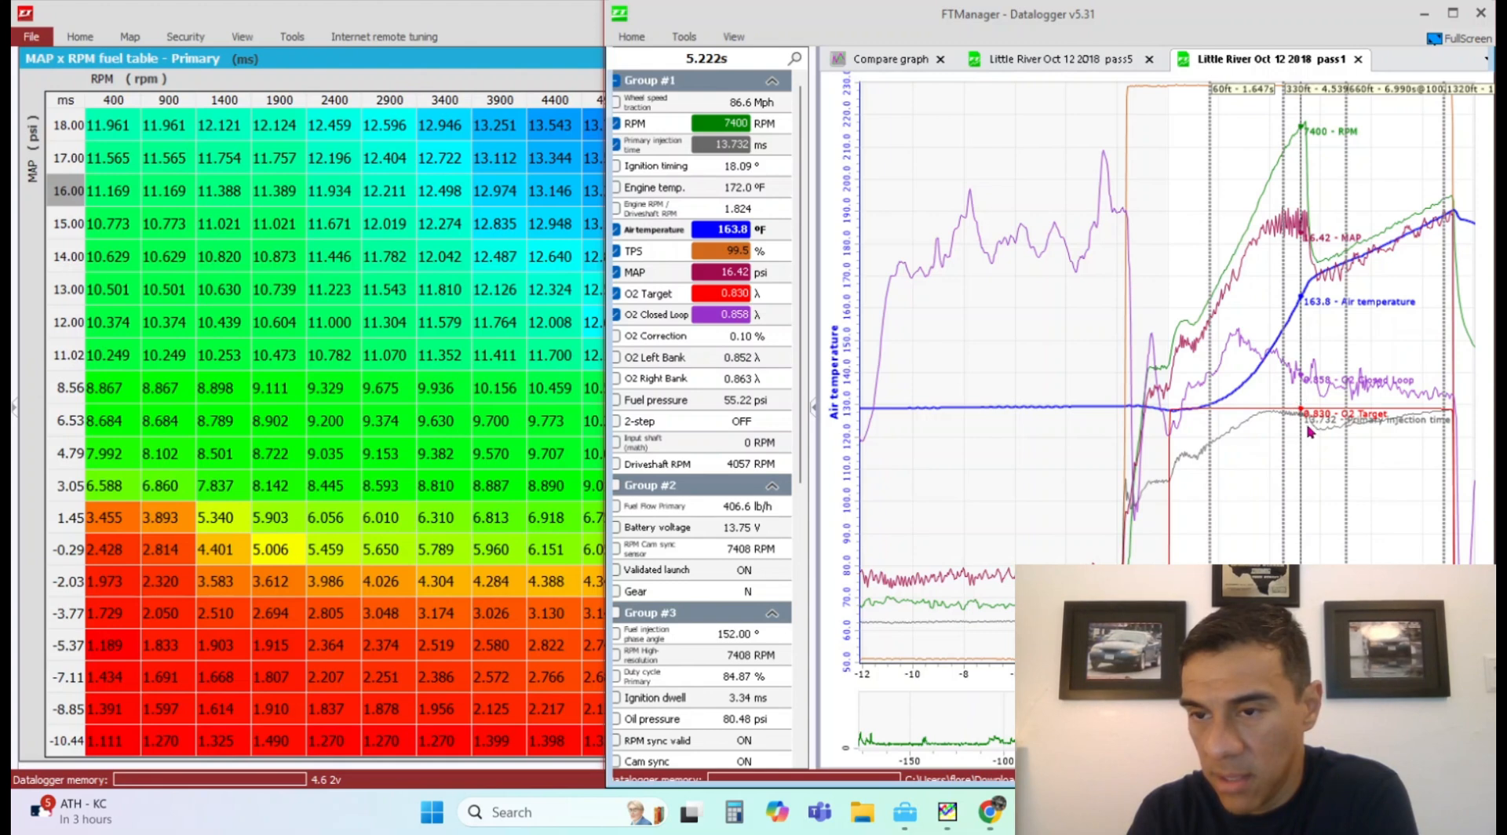
- Maximize the Datalogger window and examine the pass1 values near the end of the run at 10.927 s
click(1452, 13)
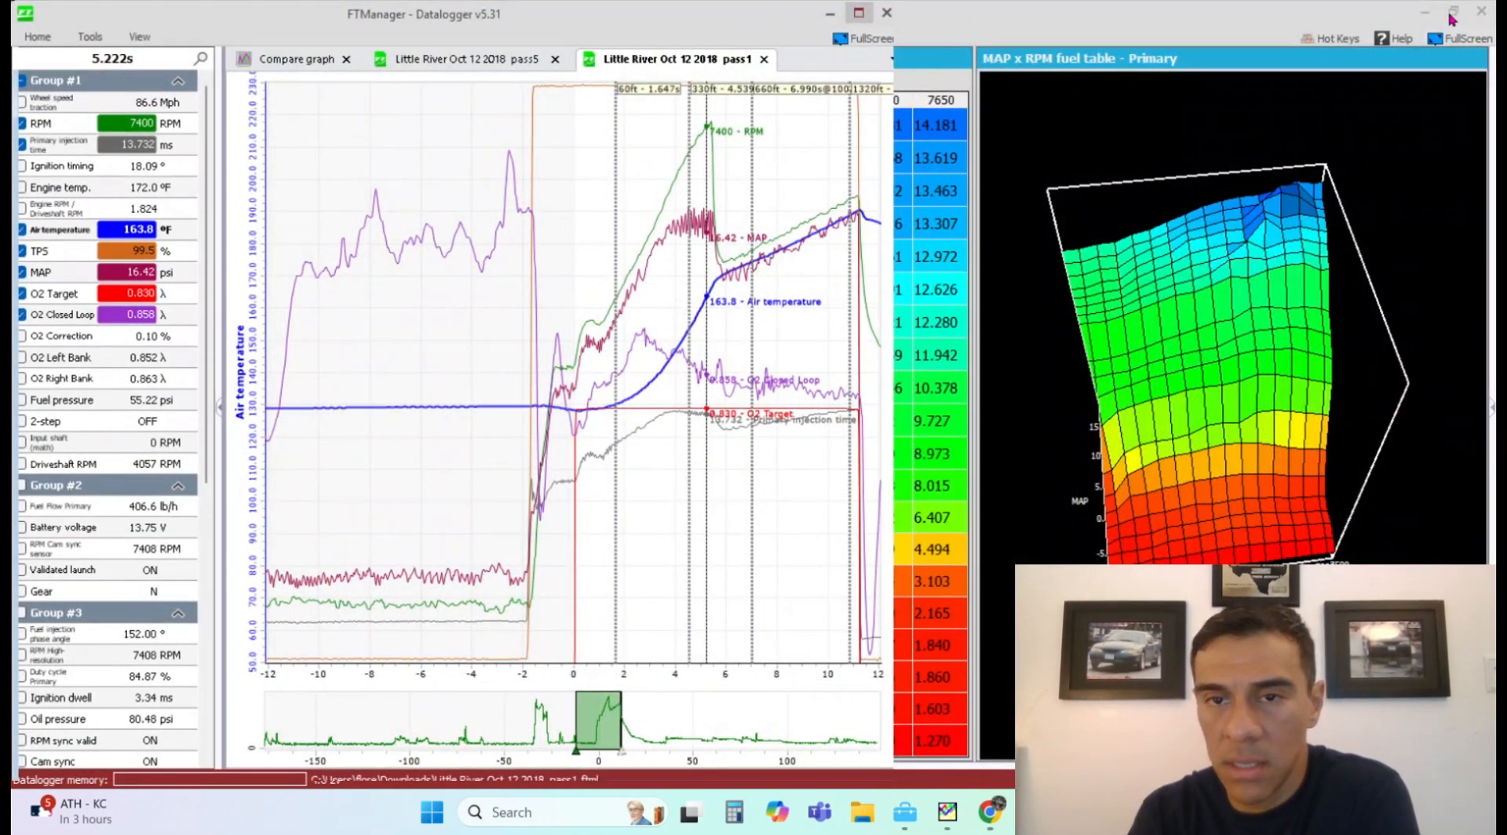
click(1453, 13)
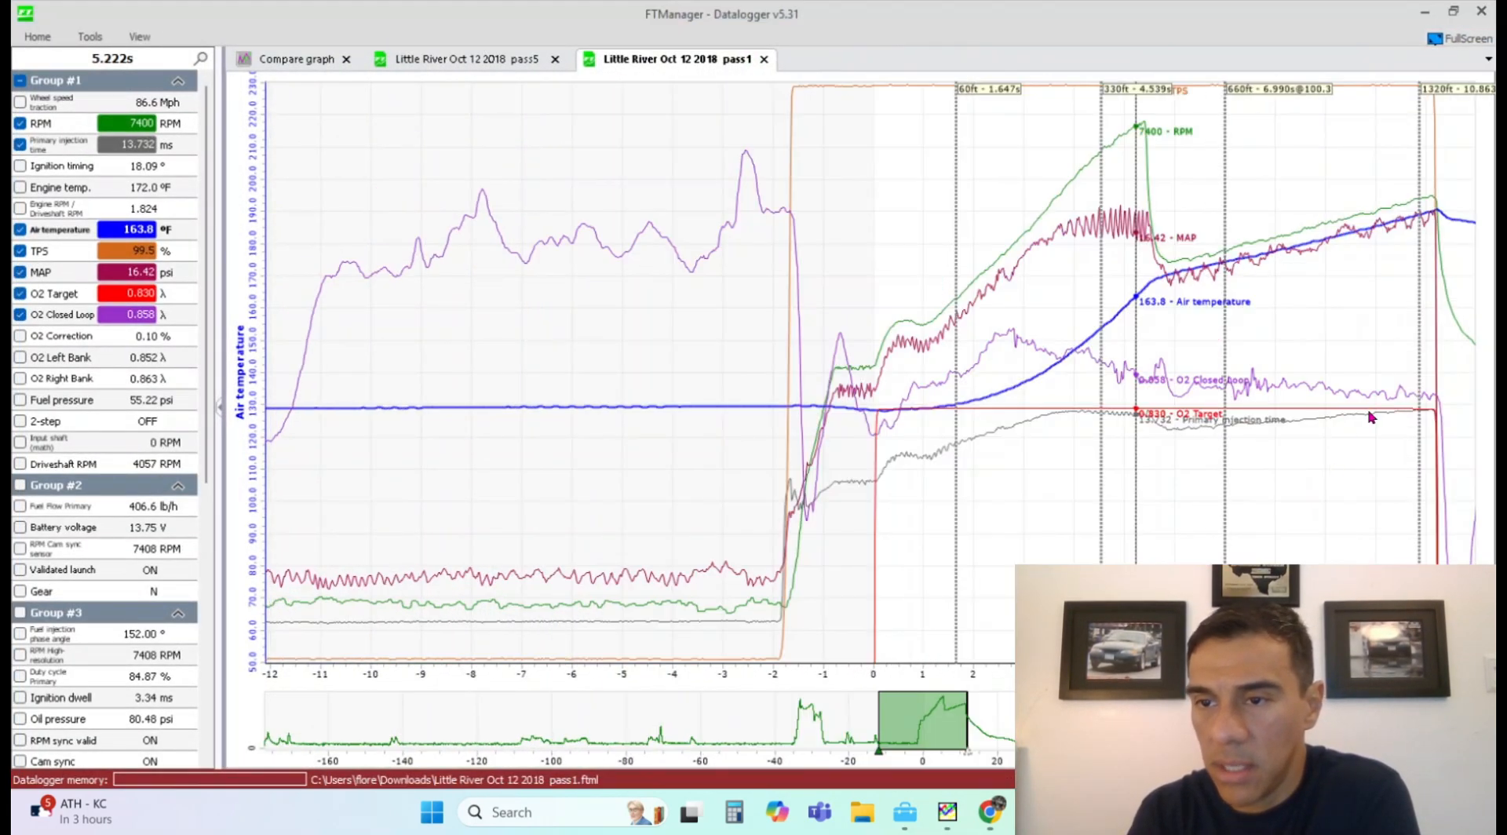
click(1370, 428)
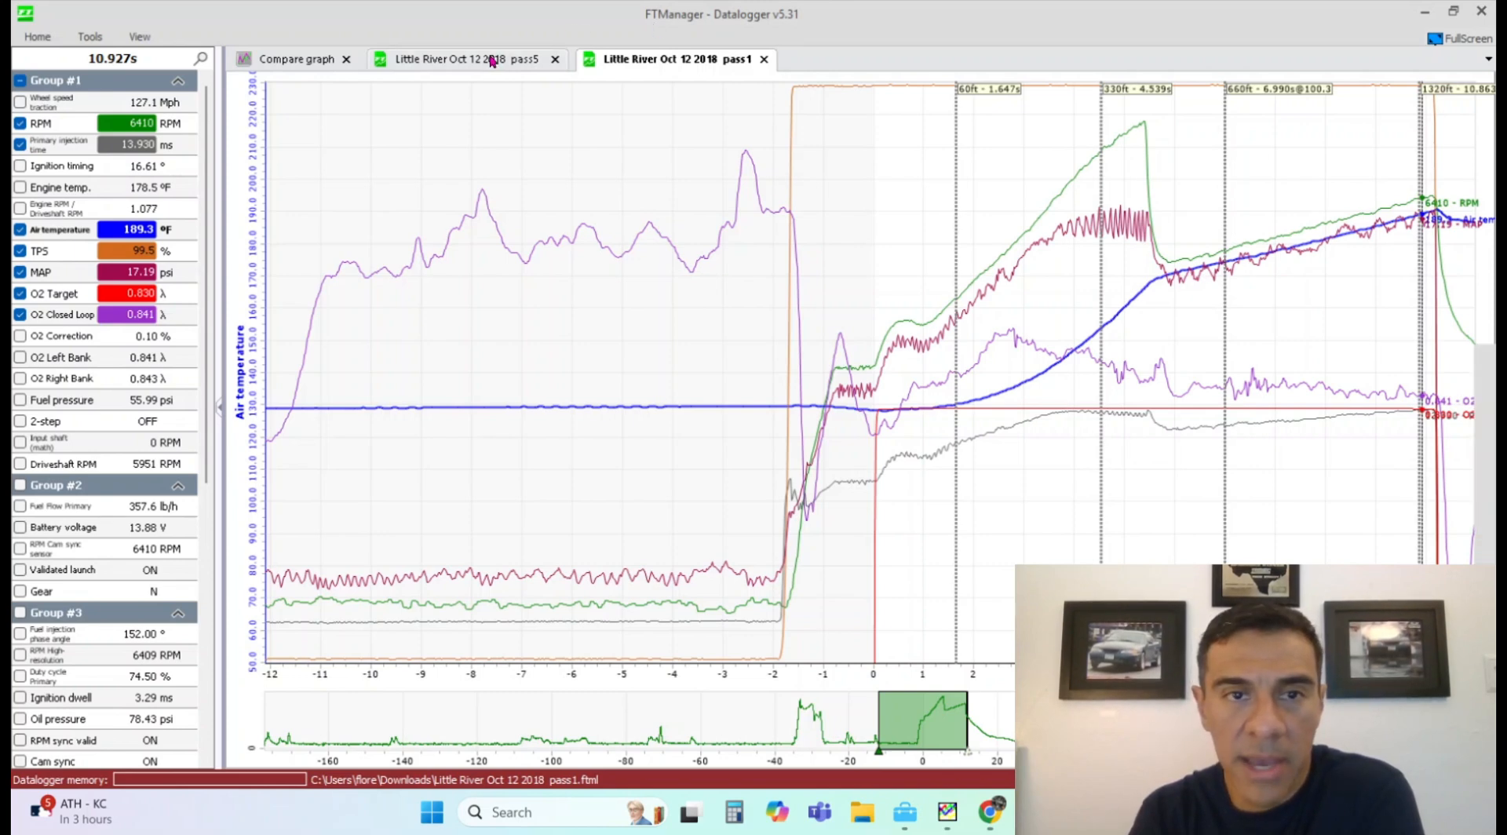
- Open the pass5 datalog and plot only the RPM and Primary injection time channels on its graph
click(491, 62)
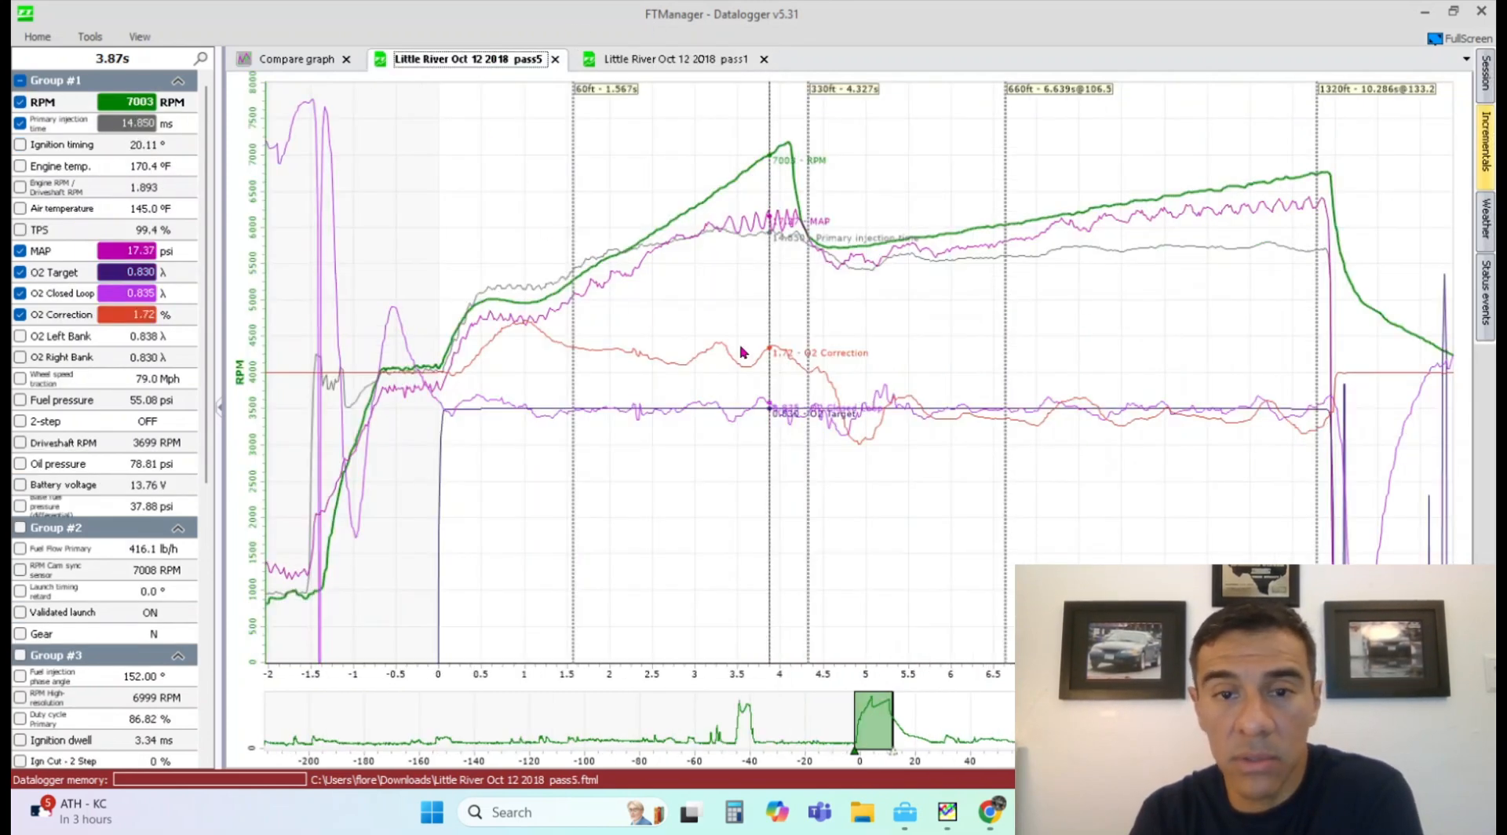
click(81, 128)
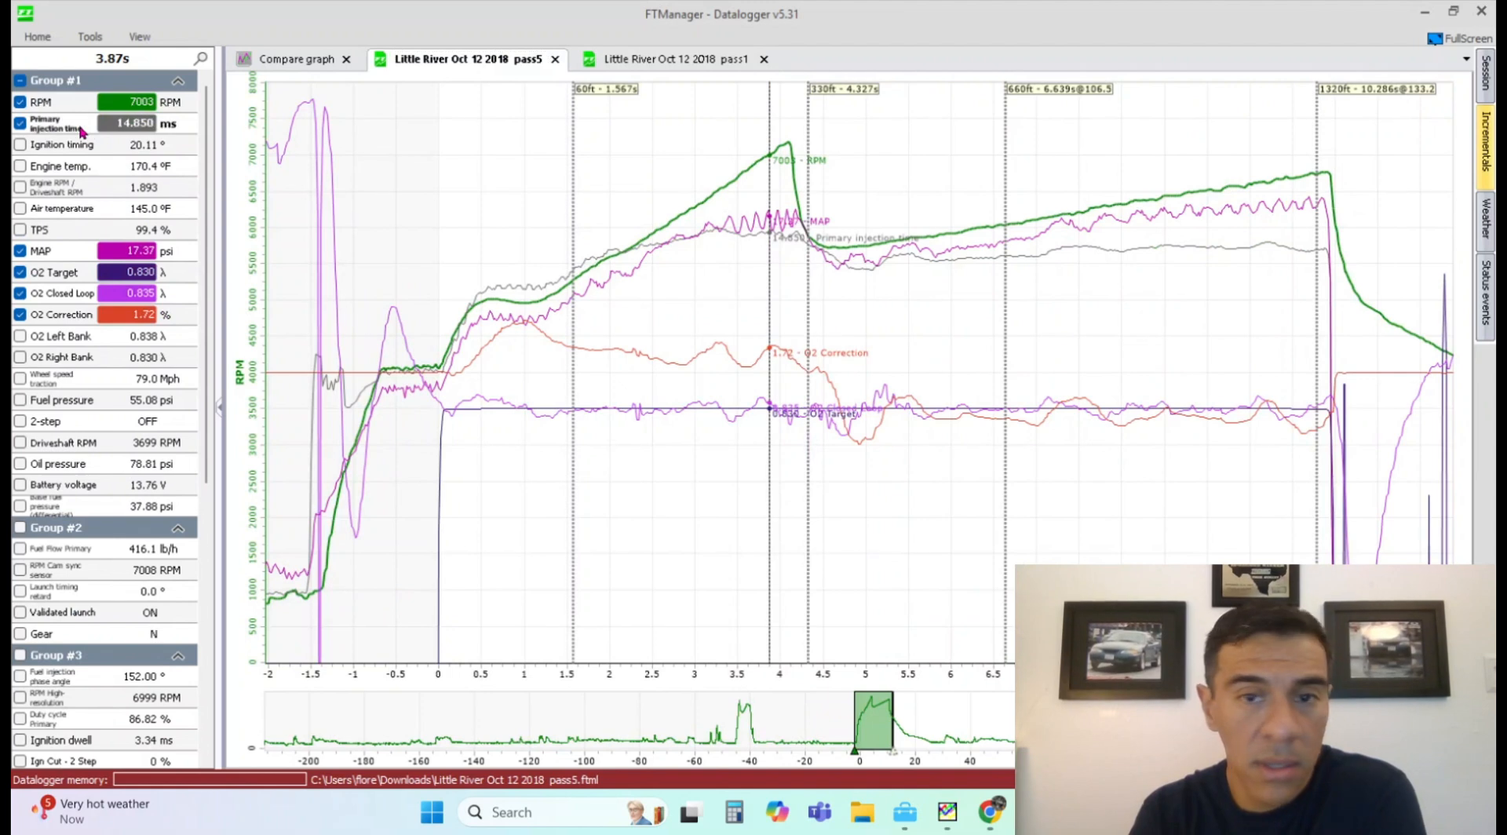
click(19, 80)
click(20, 124)
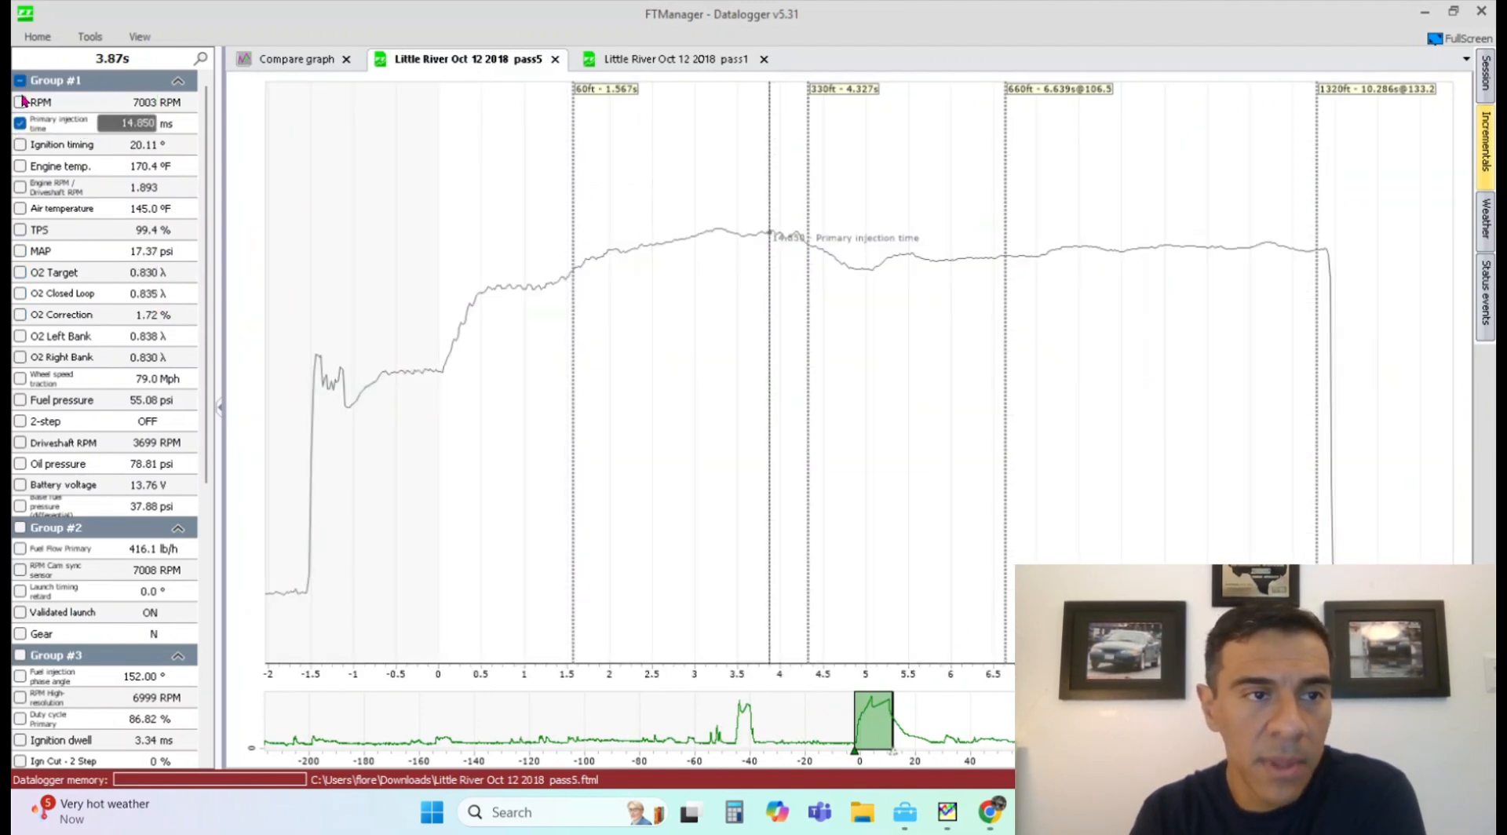
click(20, 102)
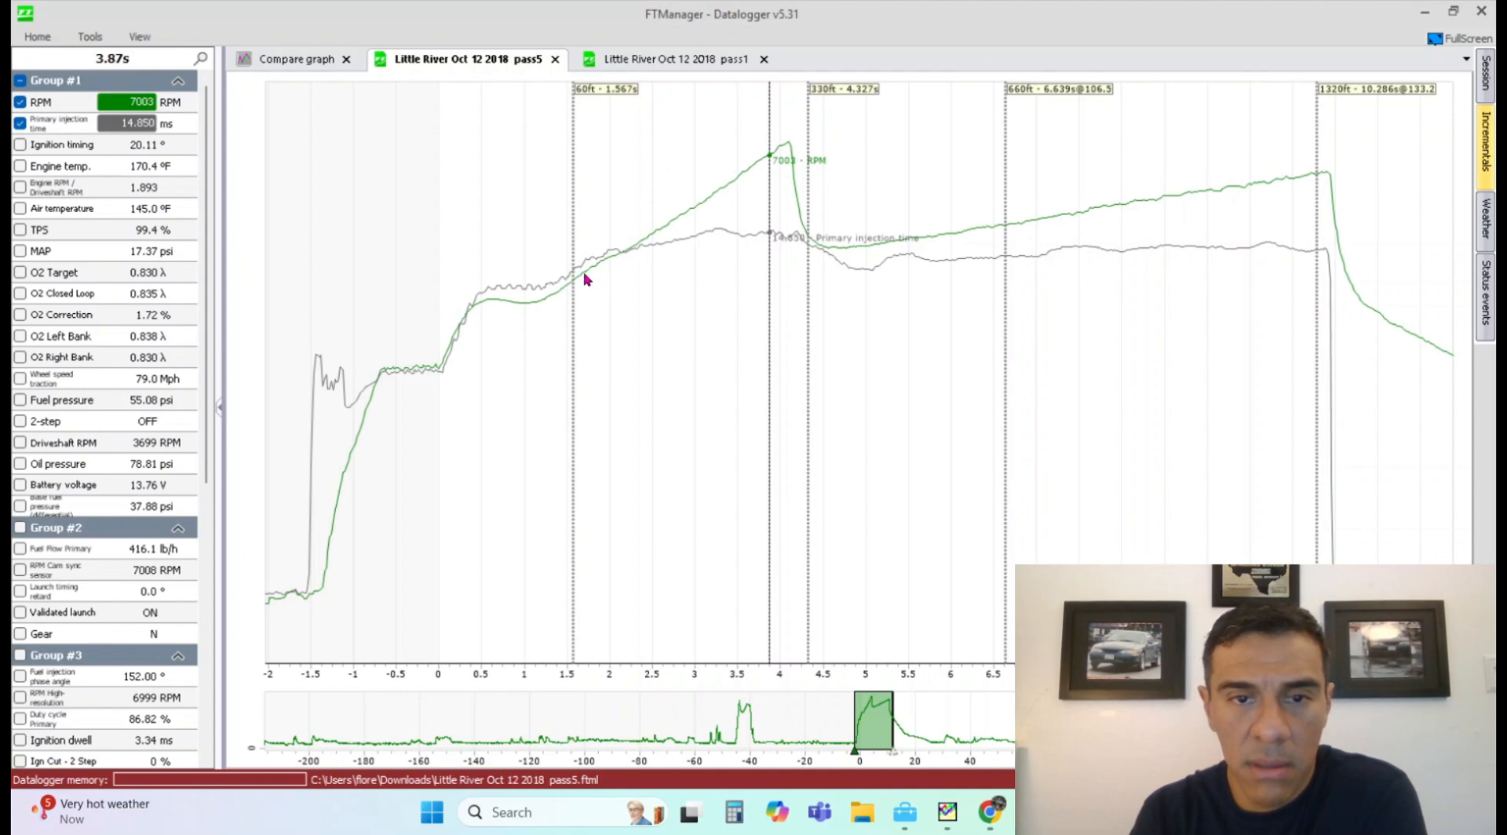
- Read the pass5 RPM and Primary injection time at 3.508 s, and return to the pass1 log and the FTManager fuel table
click(716, 237)
drag(722, 247, 738, 250)
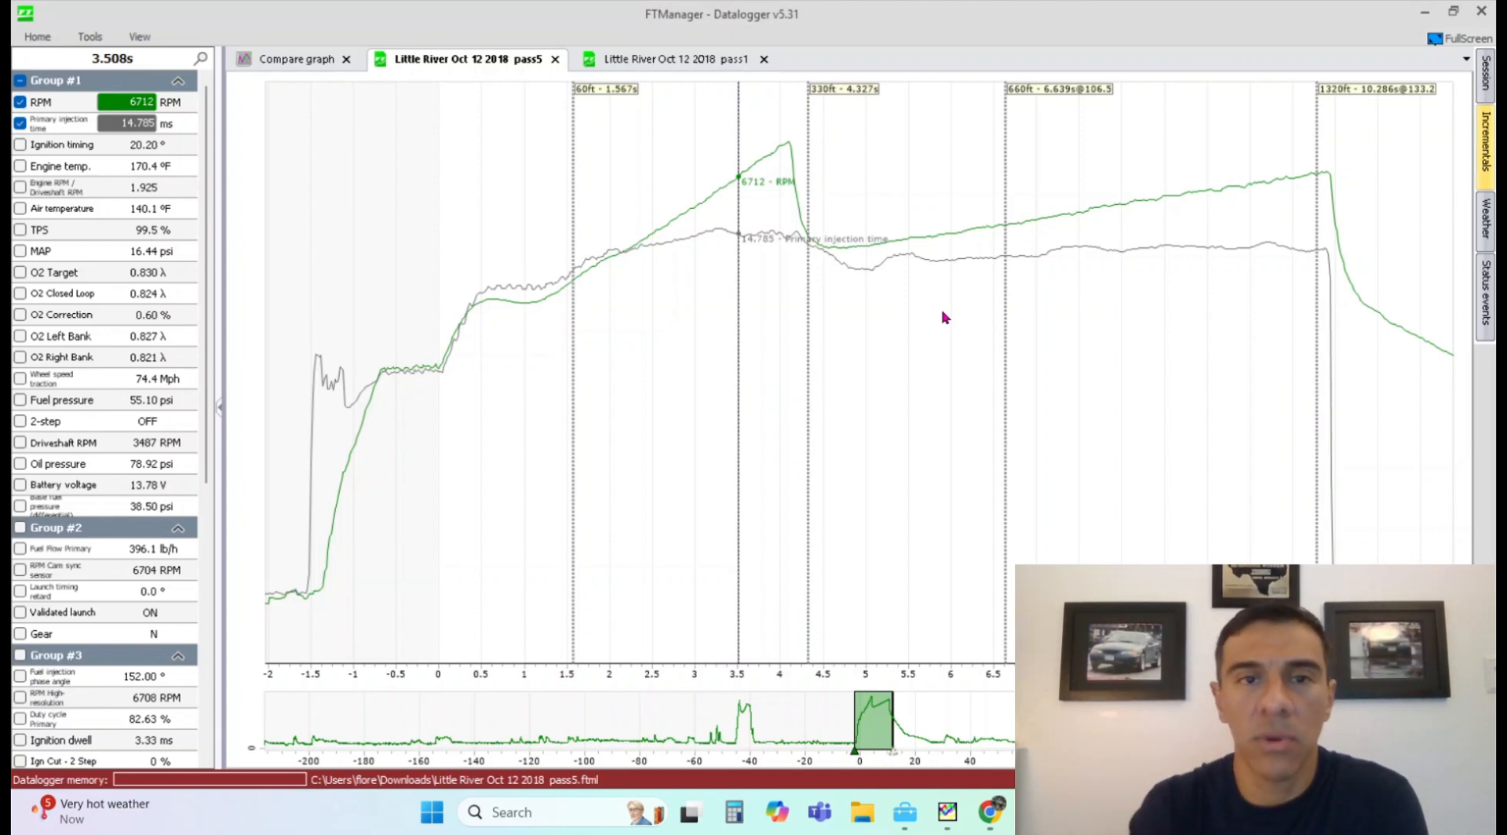
click(673, 63)
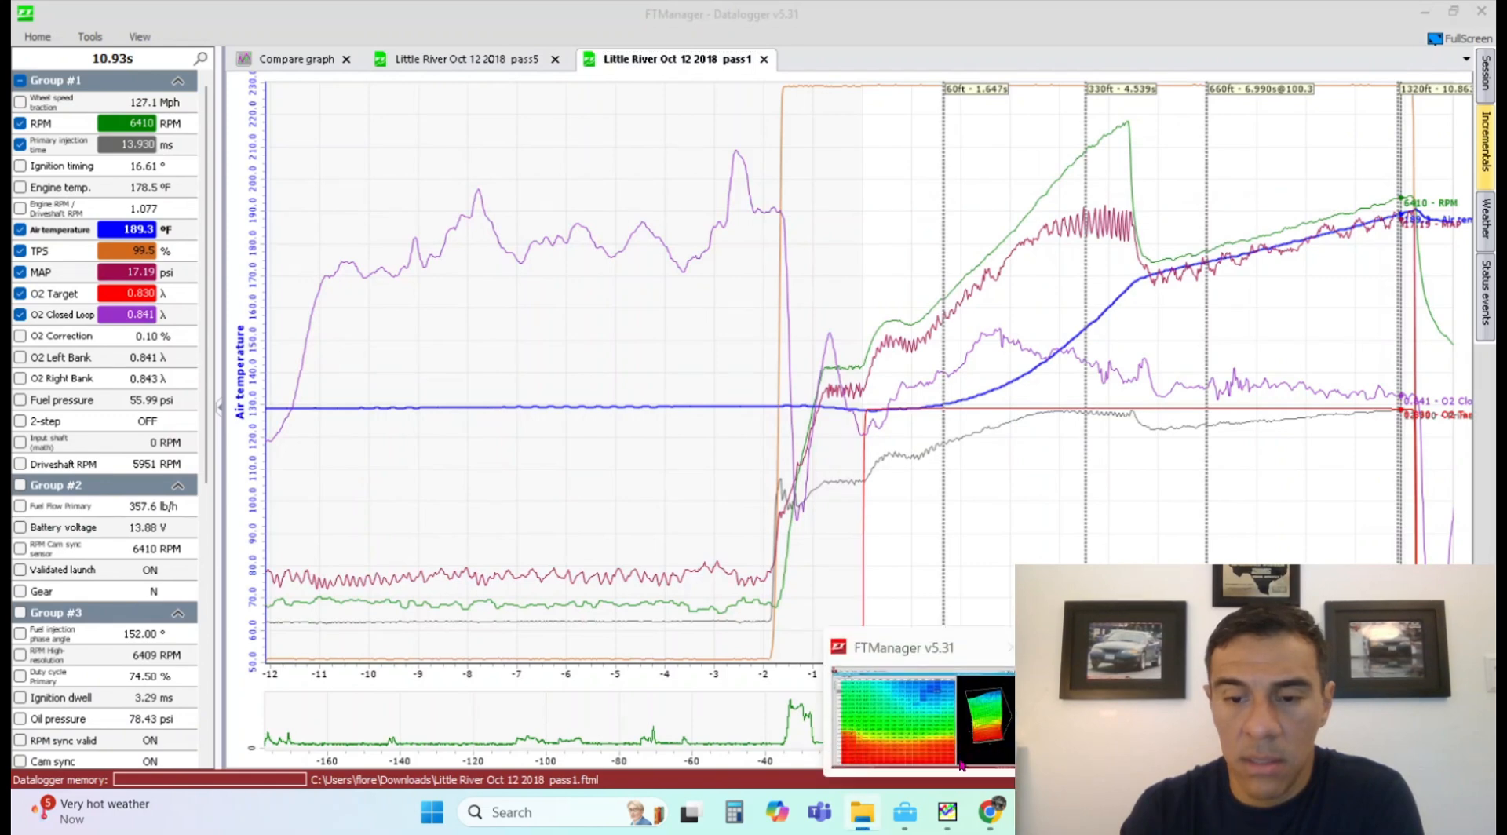
click(961, 765)
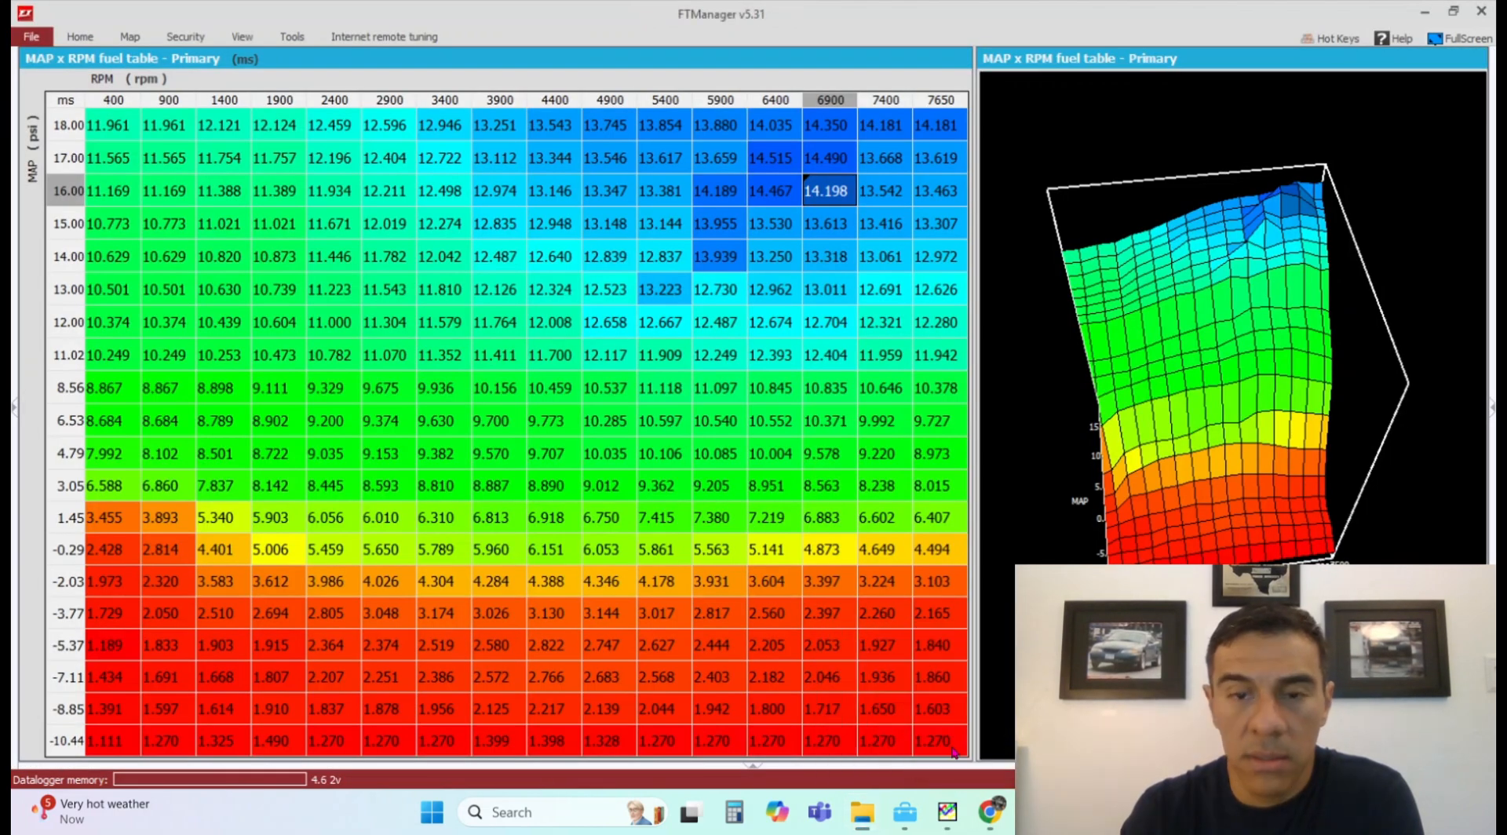
- Raise the primary fuel table value at 15.00 psi and 6400 rpm to 13.960 ms
click(898, 203)
click(886, 224)
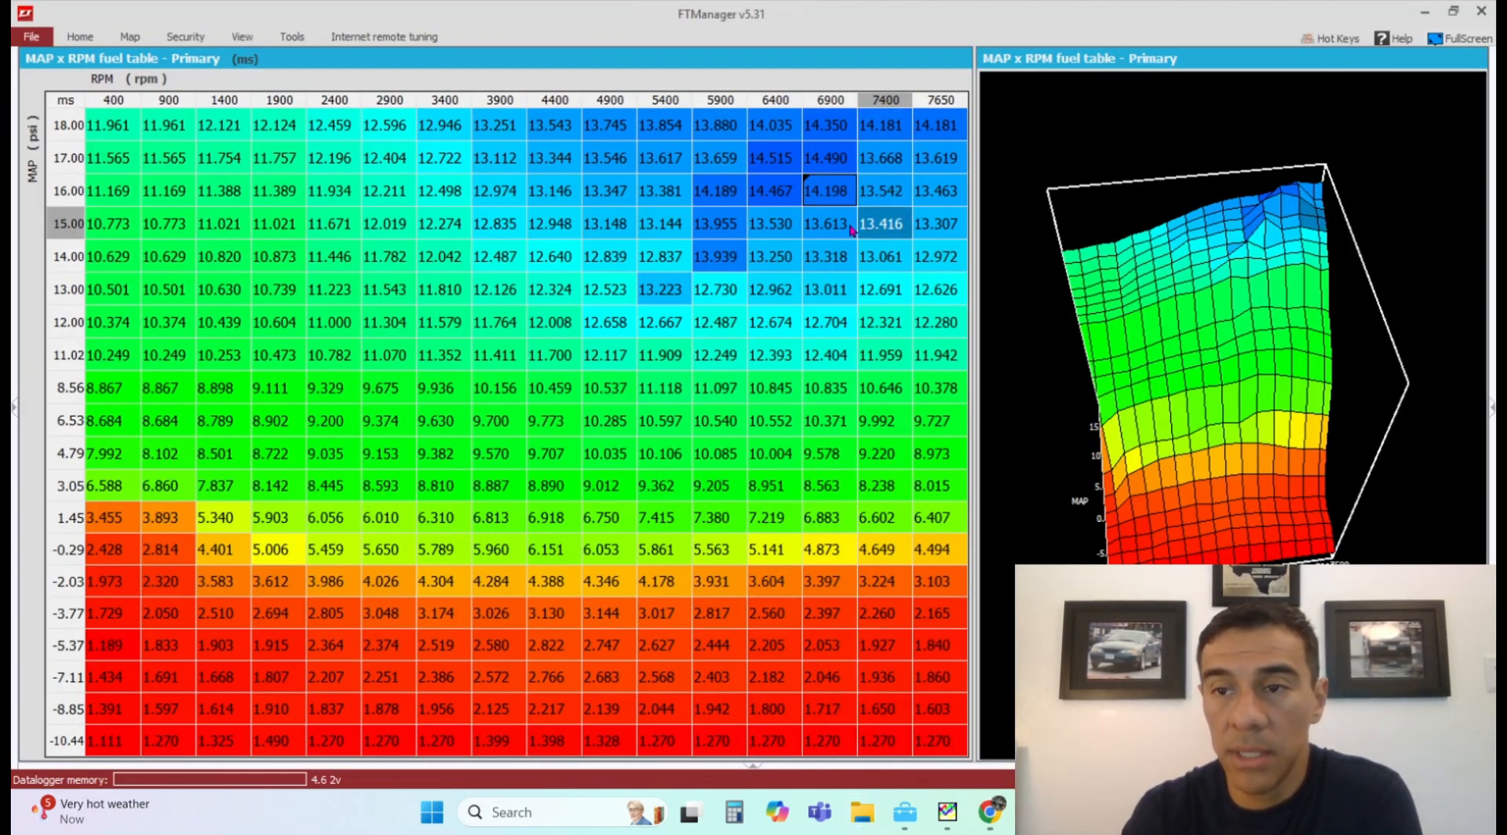
click(852, 230)
click(786, 228)
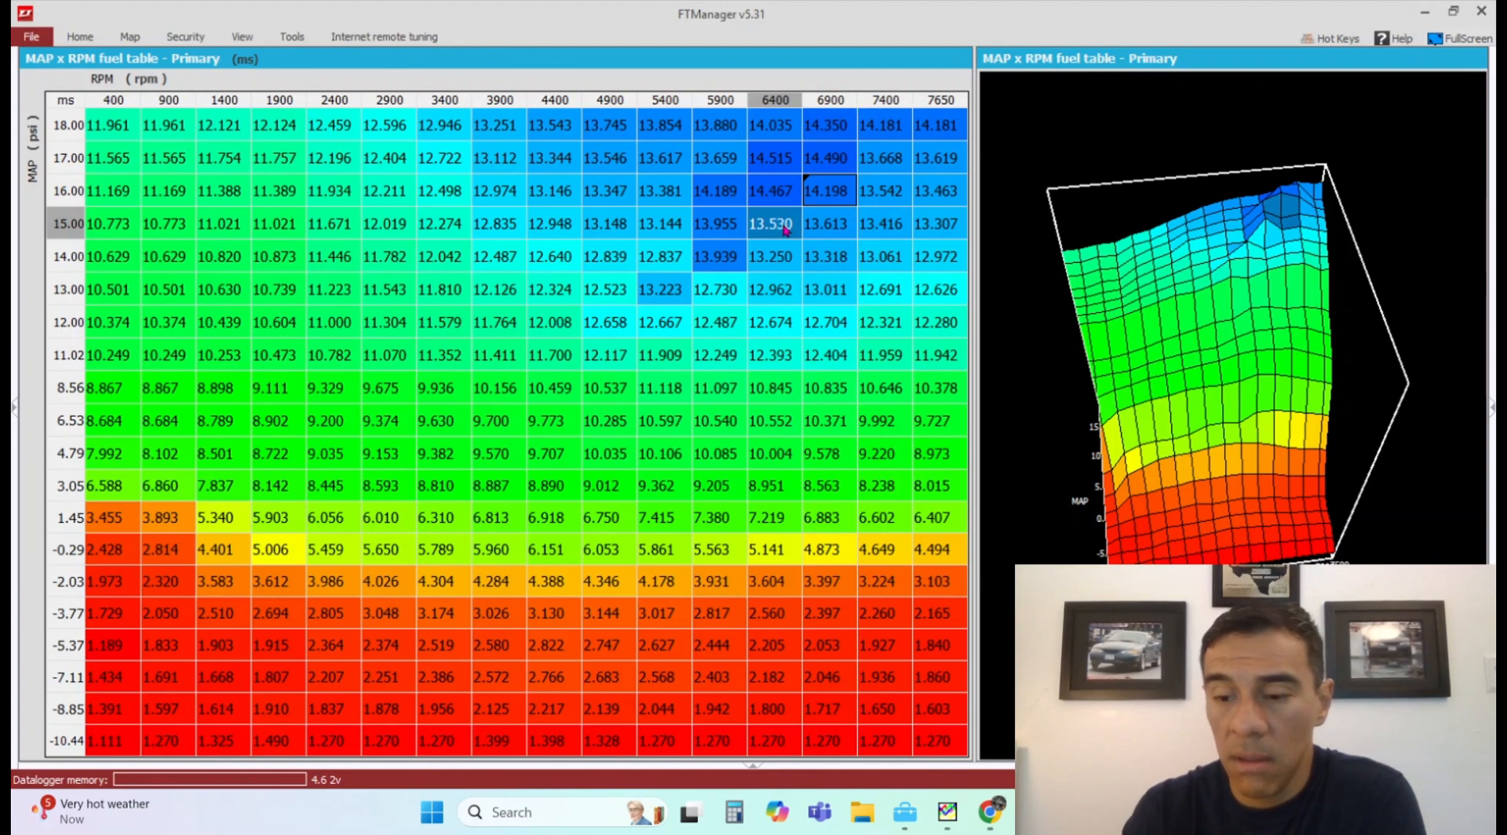
key(ctrl+Up)
key(ctrl+Up)
key(ctrl+Up)
key(ctrl+Up)
key(ctrl+Up)
key(ctrl+Up)
key(ctrl+Up)
key(ctrl+Up)
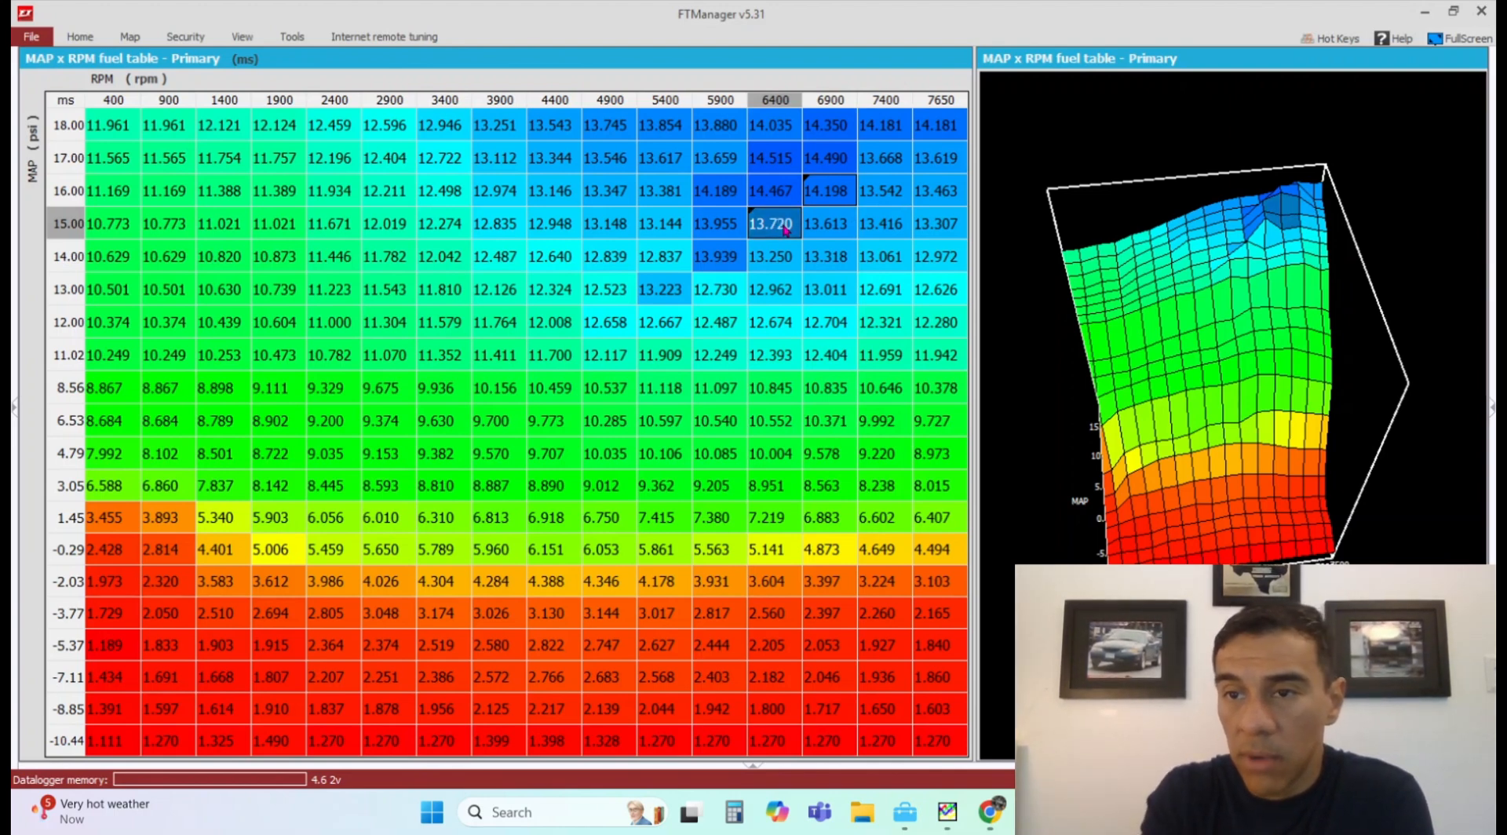
key(ctrl+Up)
key(ctrl+Up)
key(ctrl+Up)
key(ctrl+Up)
key(ctrl+Up)
key(ctrl+Up)
key(ctrl+Up)
key(ctrl+Up)
key(ctrl+Up)
key(ctrl+Up)
key(ctrl+Up)
key(ctrl+Up)
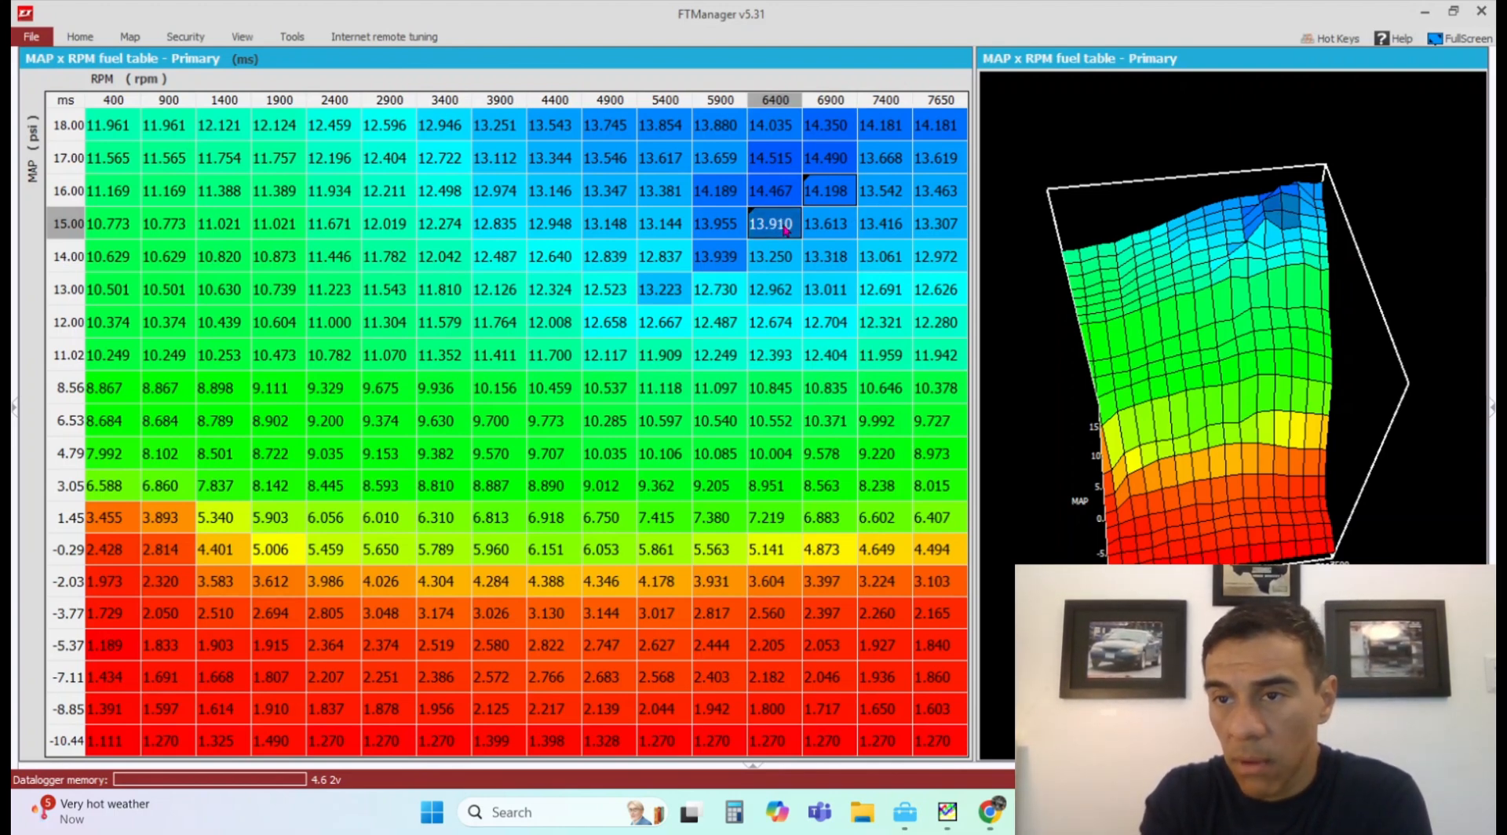
key(ctrl+Up)
key(ctrl+Up)
- Raise the fuel value at 14.00 psi and 6400 rpm to 13.770 ms
key(Down)
key(ctrl+Up)
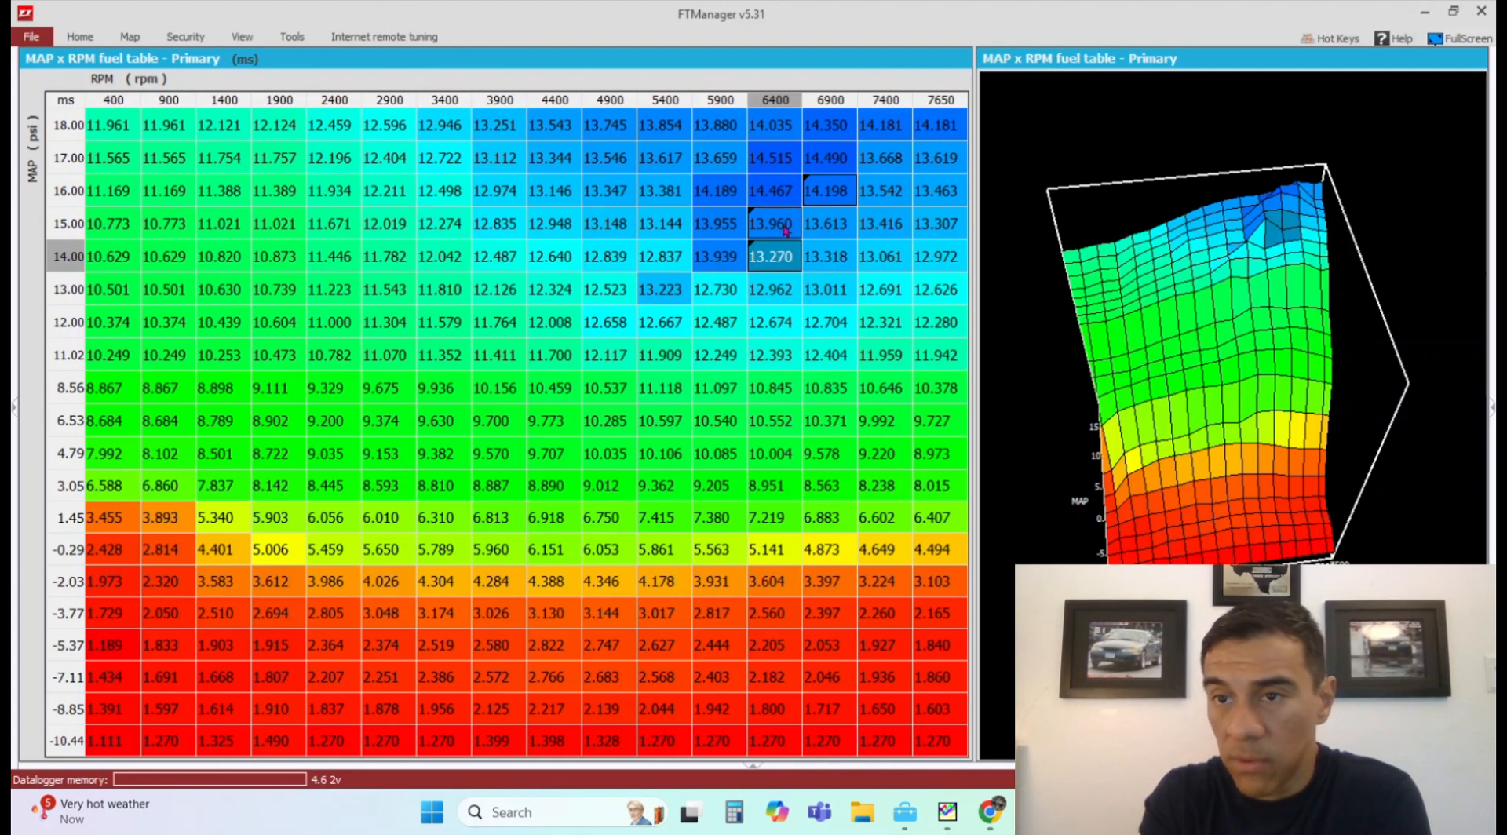
key(ctrl+Up)
key(ctrl+Up)
key(ctrl+Up)
key(ctrl+Up)
key(ctrl+Up)
key(ctrl+Up)
key(ctrl+Up)
key(ctrl+Up)
key(ctrl+Up)
key(ctrl+Up)
key(ctrl+Up)
key(ctrl+Up)
key(ctrl+Up)
key(ctrl+Up)
key(ctrl+Up)
key(ctrl+Up)
key(ctrl+Up)
key(ctrl+Up)
key(ctrl+Up)
key(ctrl+Up)
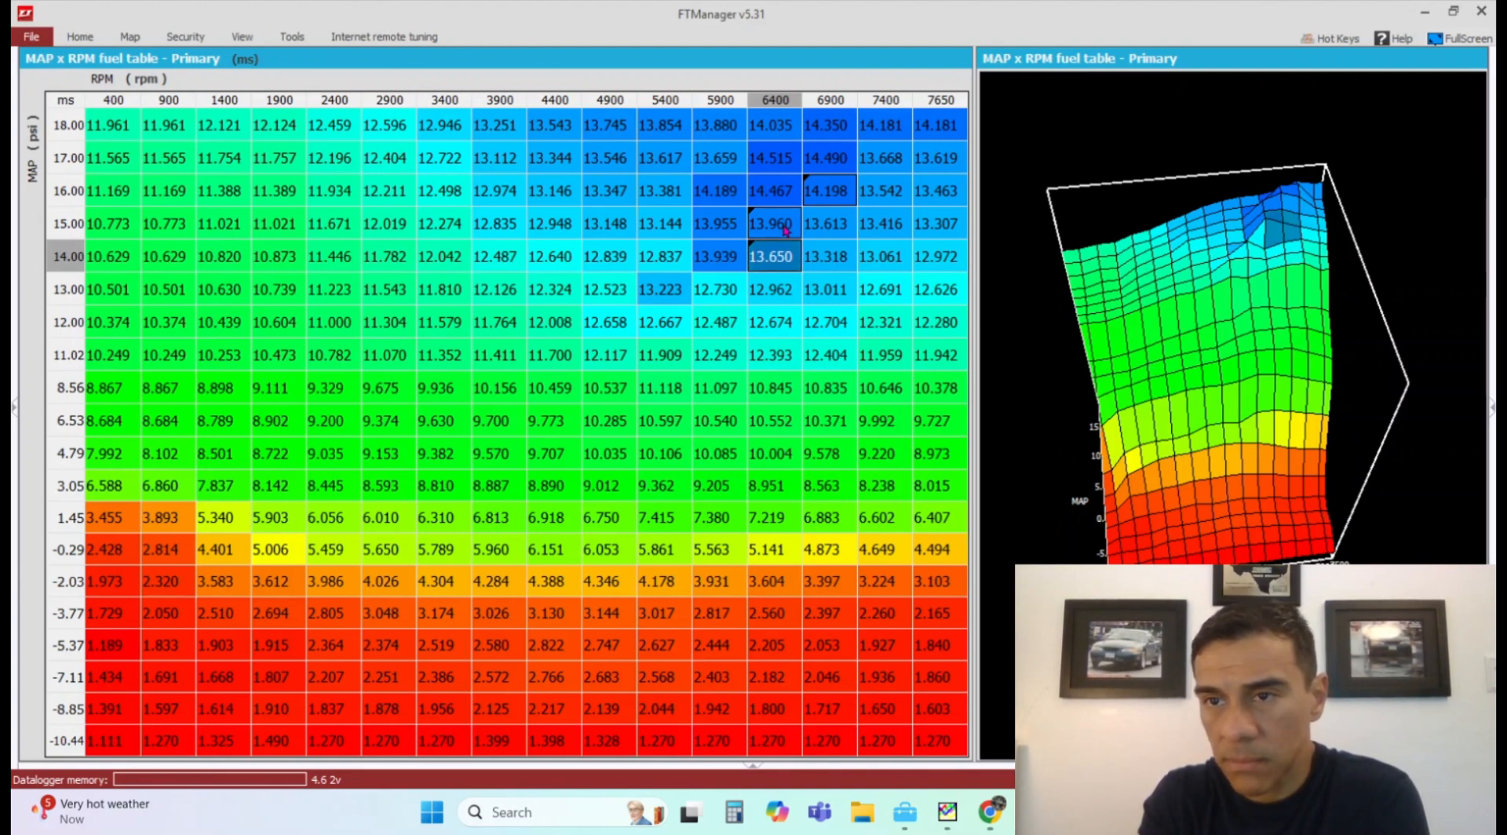
key(ctrl+Up)
key(ctrl+Up)
key(ctrl+Up)
key(ctrl+Up)
key(ctrl+Up)
key(ctrl+Up)
key(ctrl+Up)
key(ctrl+Up)
key(ctrl+Up)
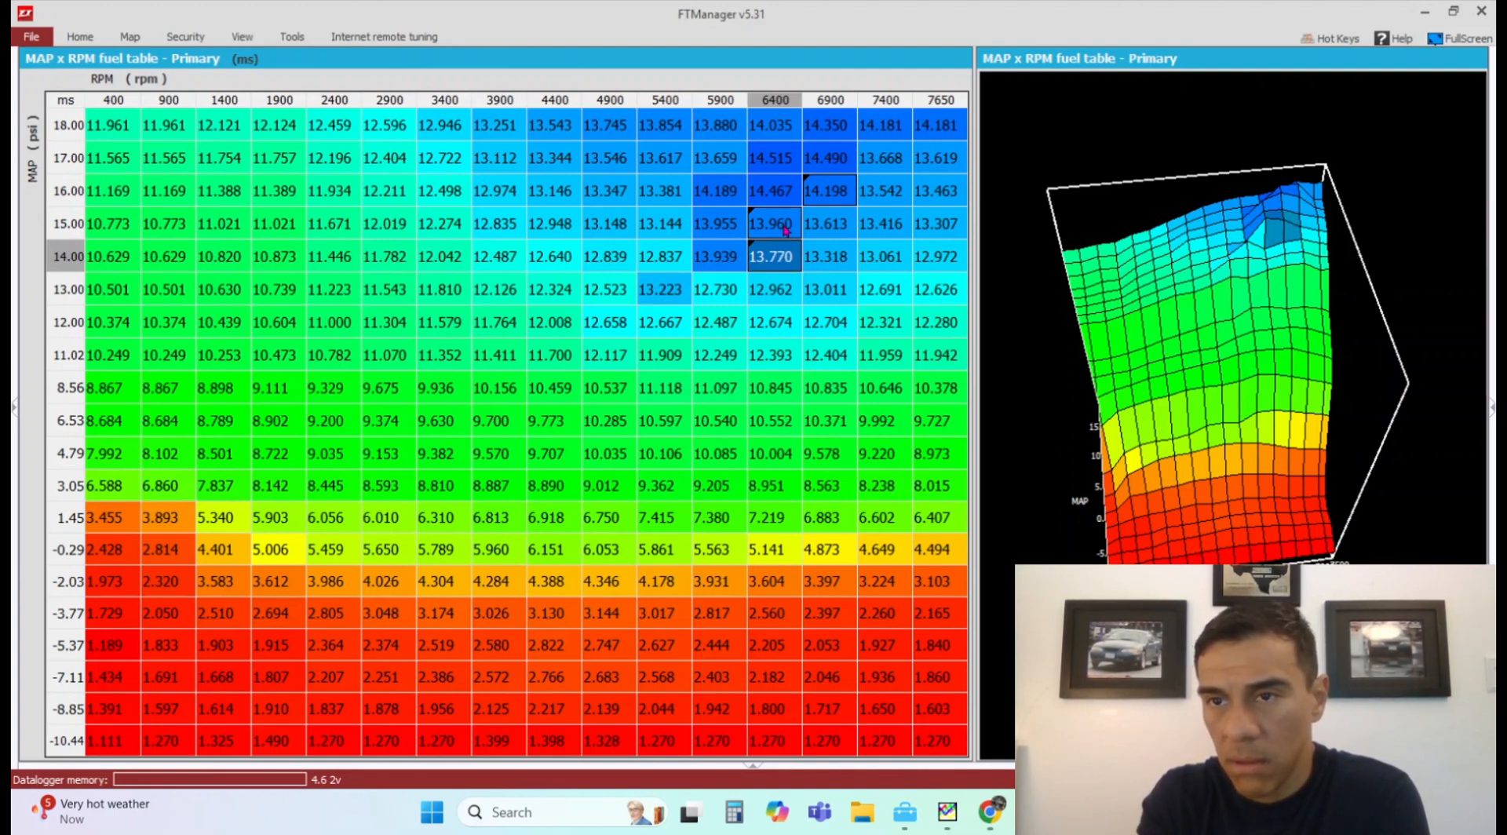
- Raise the fuel value at 15.00 psi and 5400 rpm to 13.334 ms
key(Left)
key(Left)
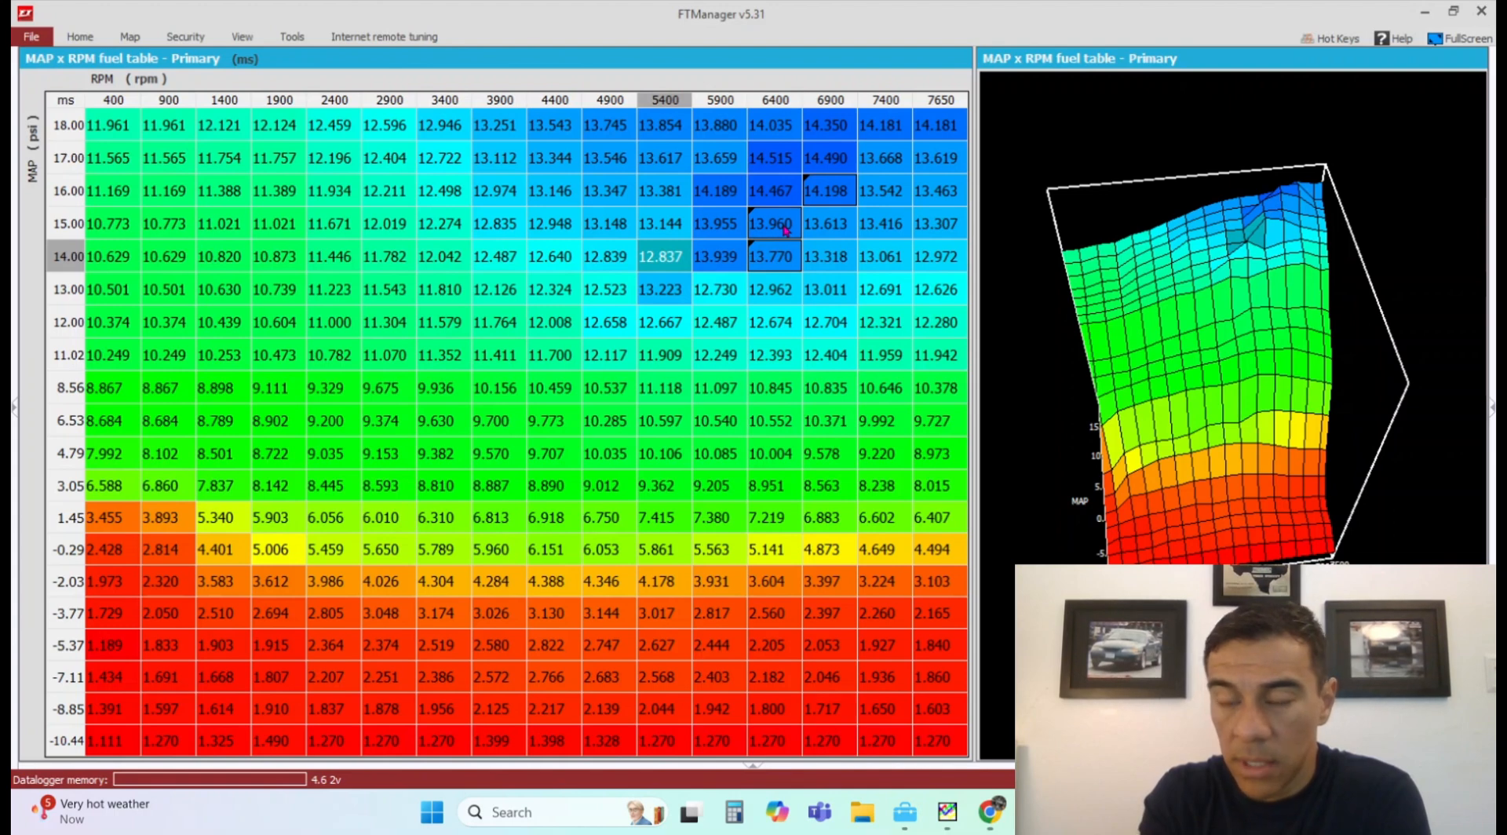
key(Up)
key(ctrl+Up)
key(ctrl+Up)
key(ctrl+Up)
key(ctrl+Up)
key(ctrl+Up)
key(ctrl+Up)
key(ctrl+Up)
key(ctrl+Up)
key(ctrl+Up)
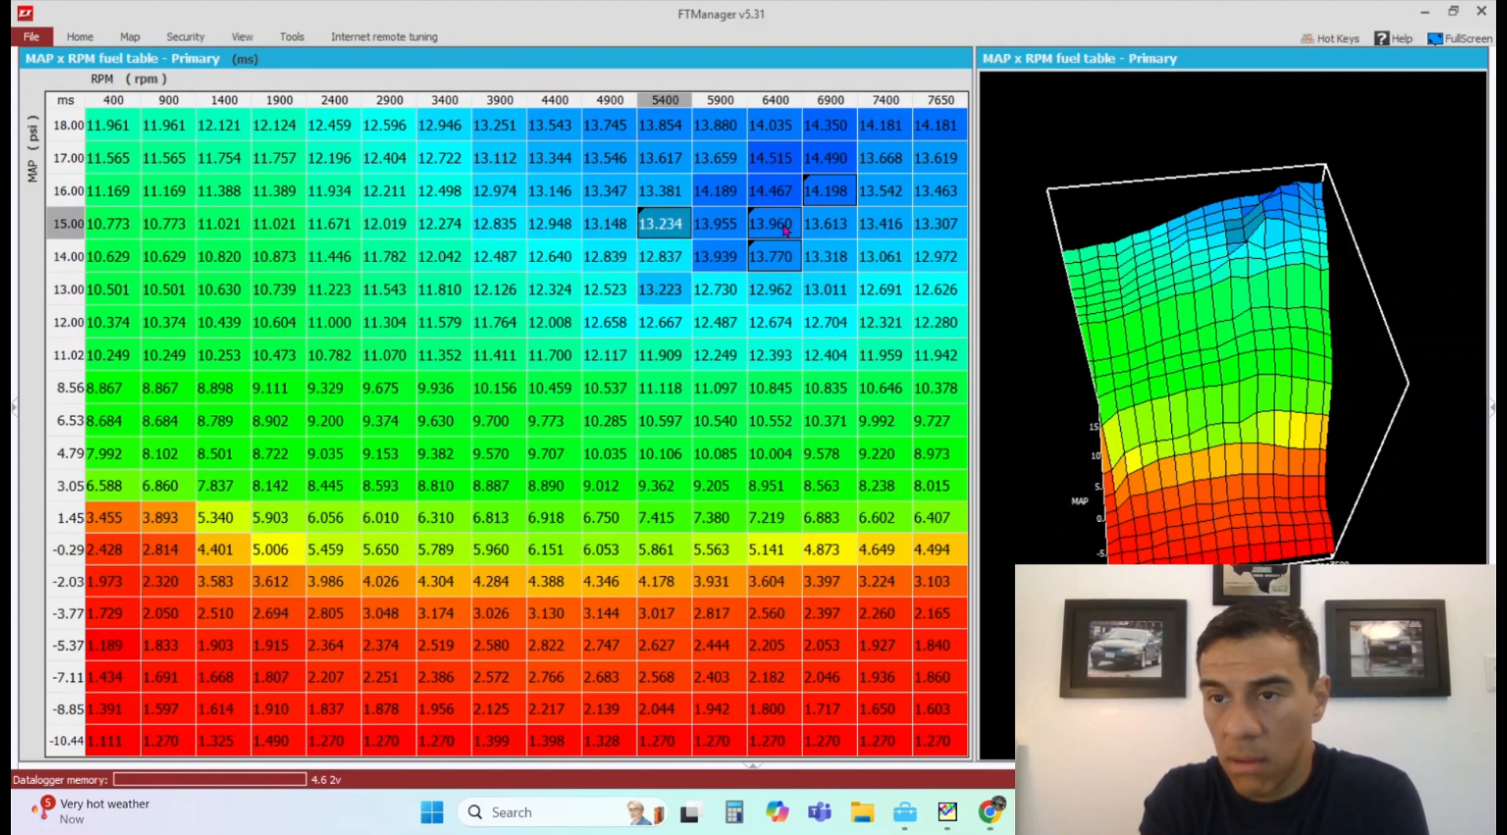
key(ctrl+Up)
key(ctrl+Up)
key(ctrl+Up)
key(ctrl+Up)
key(ctrl+Up)
key(ctrl+Up)
key(ctrl+Up)
key(ctrl+Up)
key(ctrl+Up)
key(ctrl+Up)
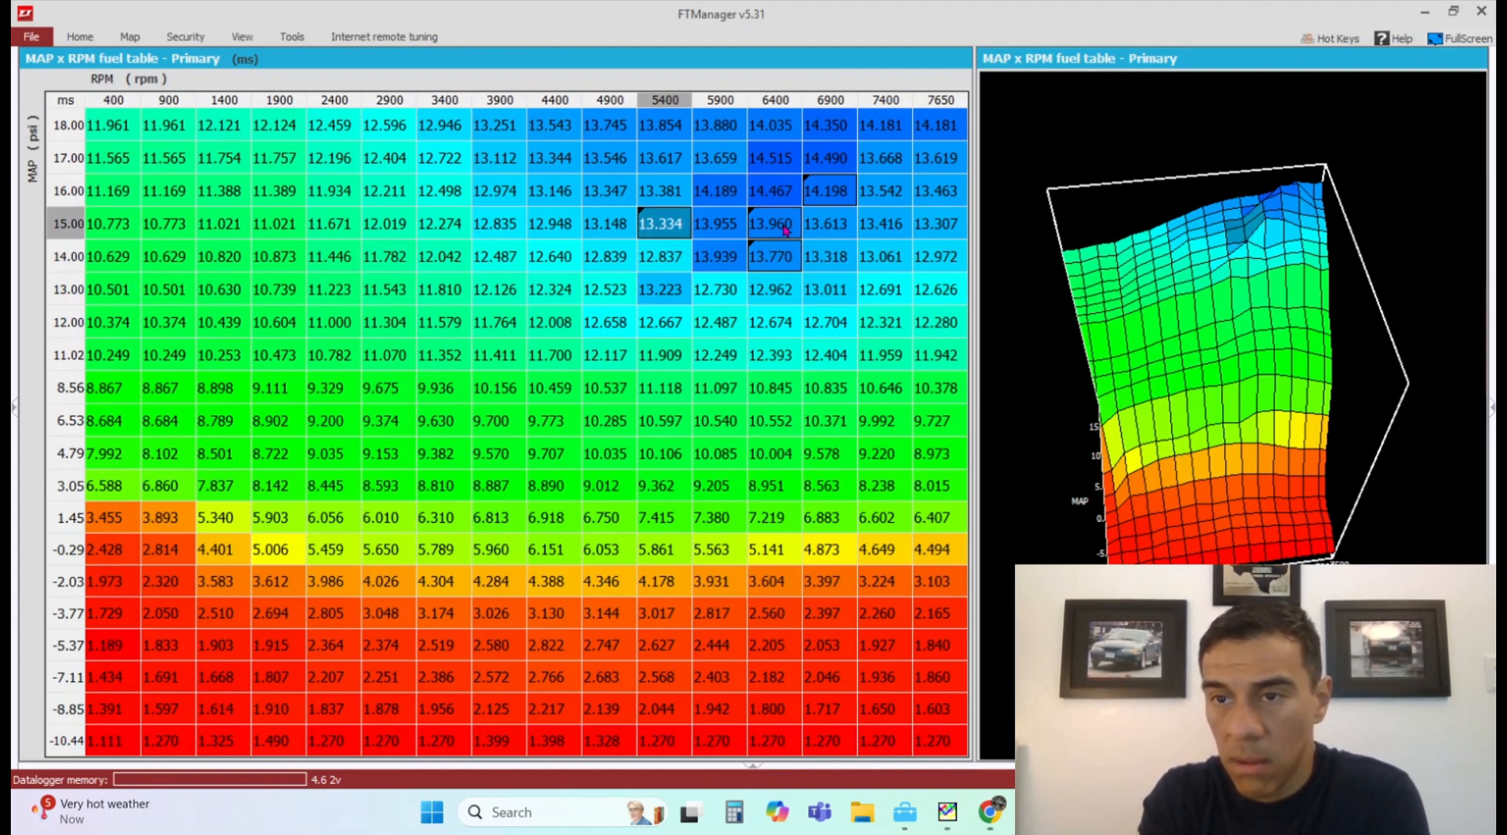
- Raise the fuel value at 14.00 psi and 5400 rpm to 13.107 ms
key(Down)
key(ctrl+Up)
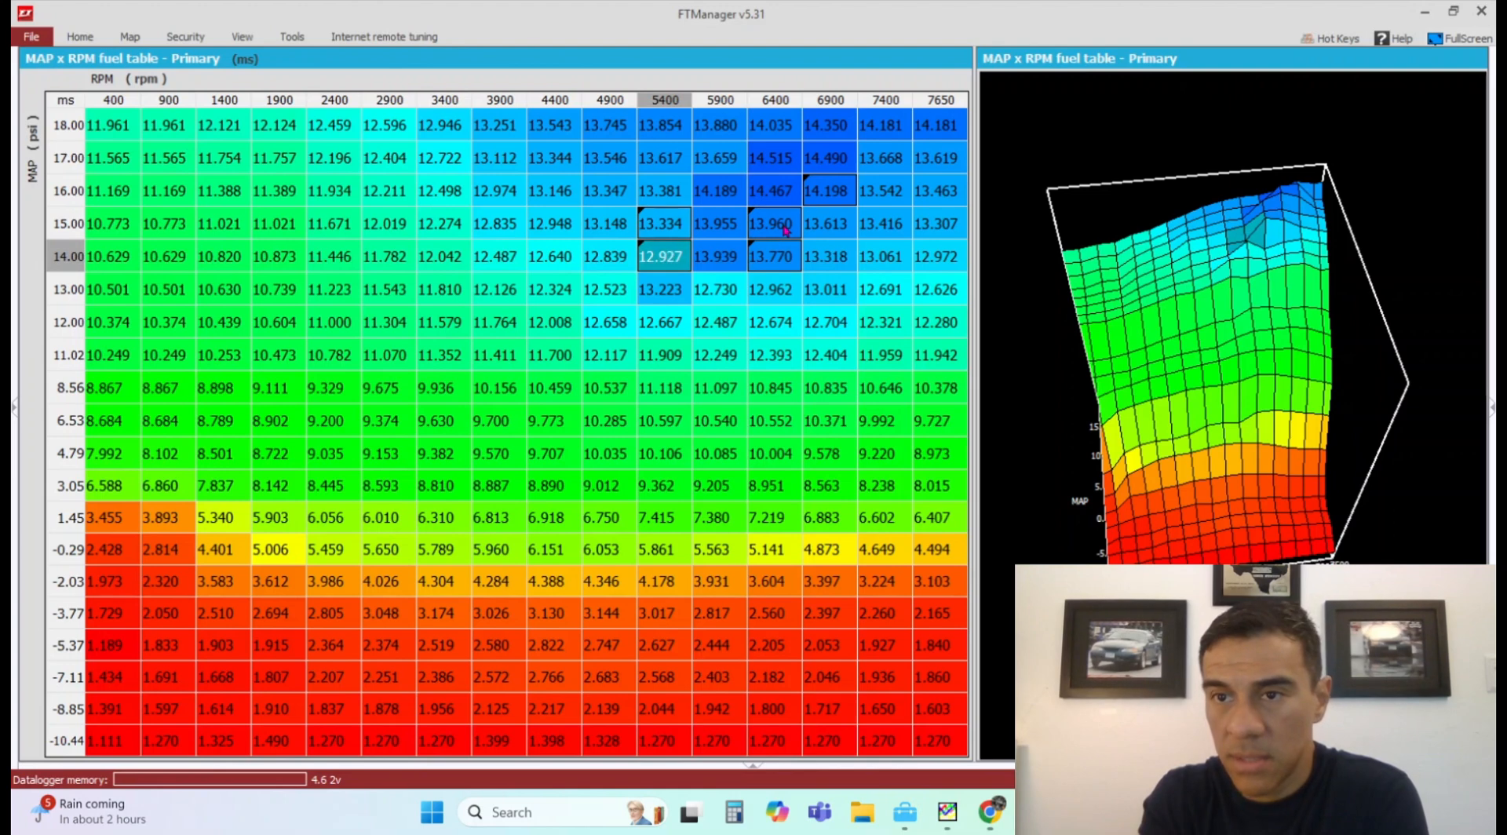
key(ctrl+Up)
key(ctrl+Up)
key(ctrl+Up)
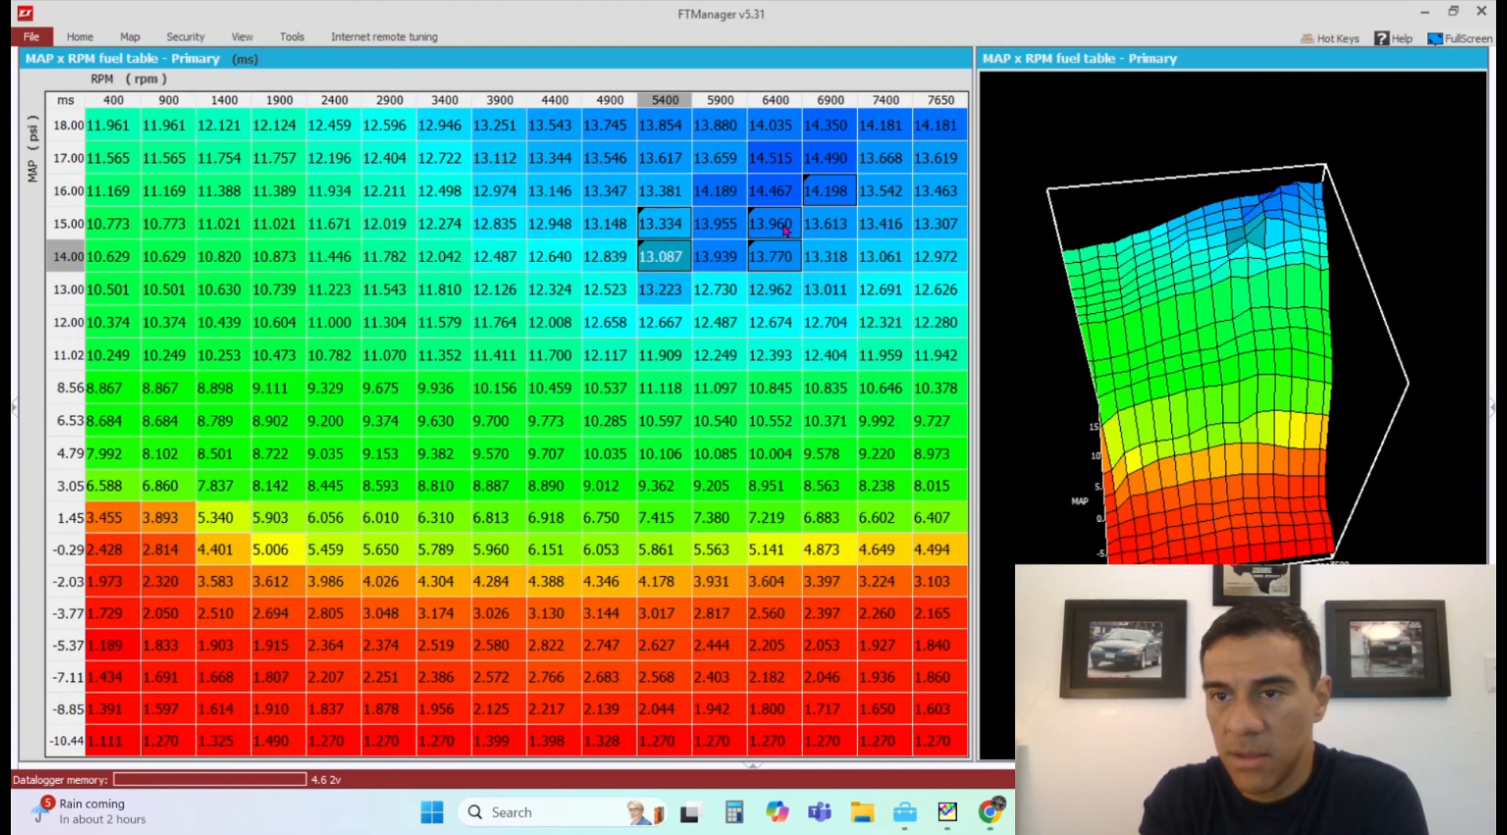
- Raise the fuel value at 13.00 psi and 5900 rpm to 13.320 ms
key(Down)
key(Right)
key(ctrl+Up)
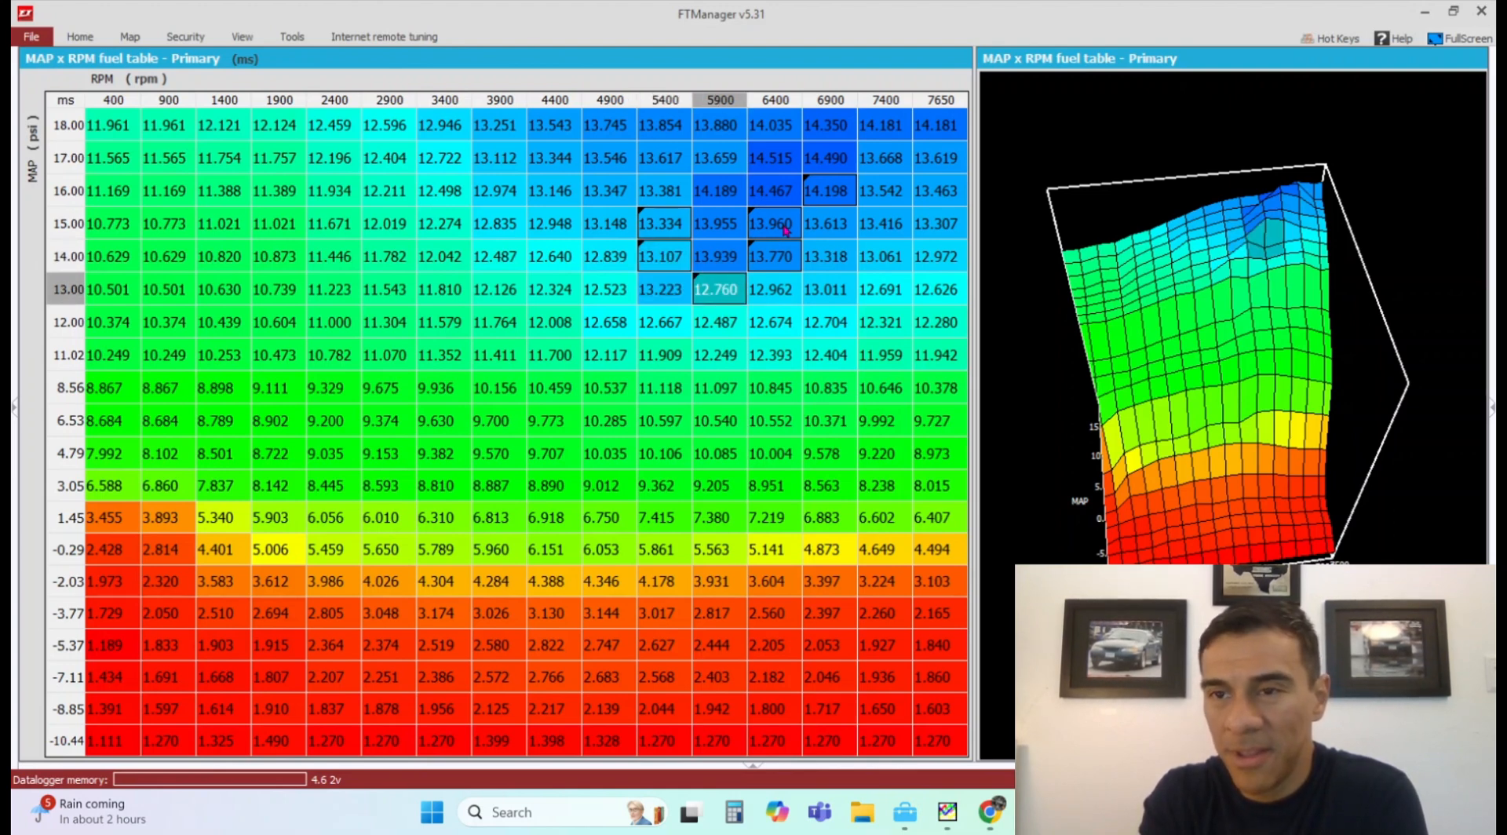
key(ctrl+Up)
key(ctrl+Up)
key(ctrl+Up)
key(ctrl+Up)
key(ctrl+Up)
key(ctrl+Up)
key(ctrl+Up)
key(ctrl+Up)
key(ctrl+Up)
key(ctrl+Up)
key(ctrl+Up)
key(ctrl+Up)
key(ctrl+Up)
key(ctrl+Up)
key(ctrl+Up)
key(ctrl+Up)
key(ctrl+Up)
key(ctrl+Up)
key(ctrl+Up)
key(ctrl+Up)
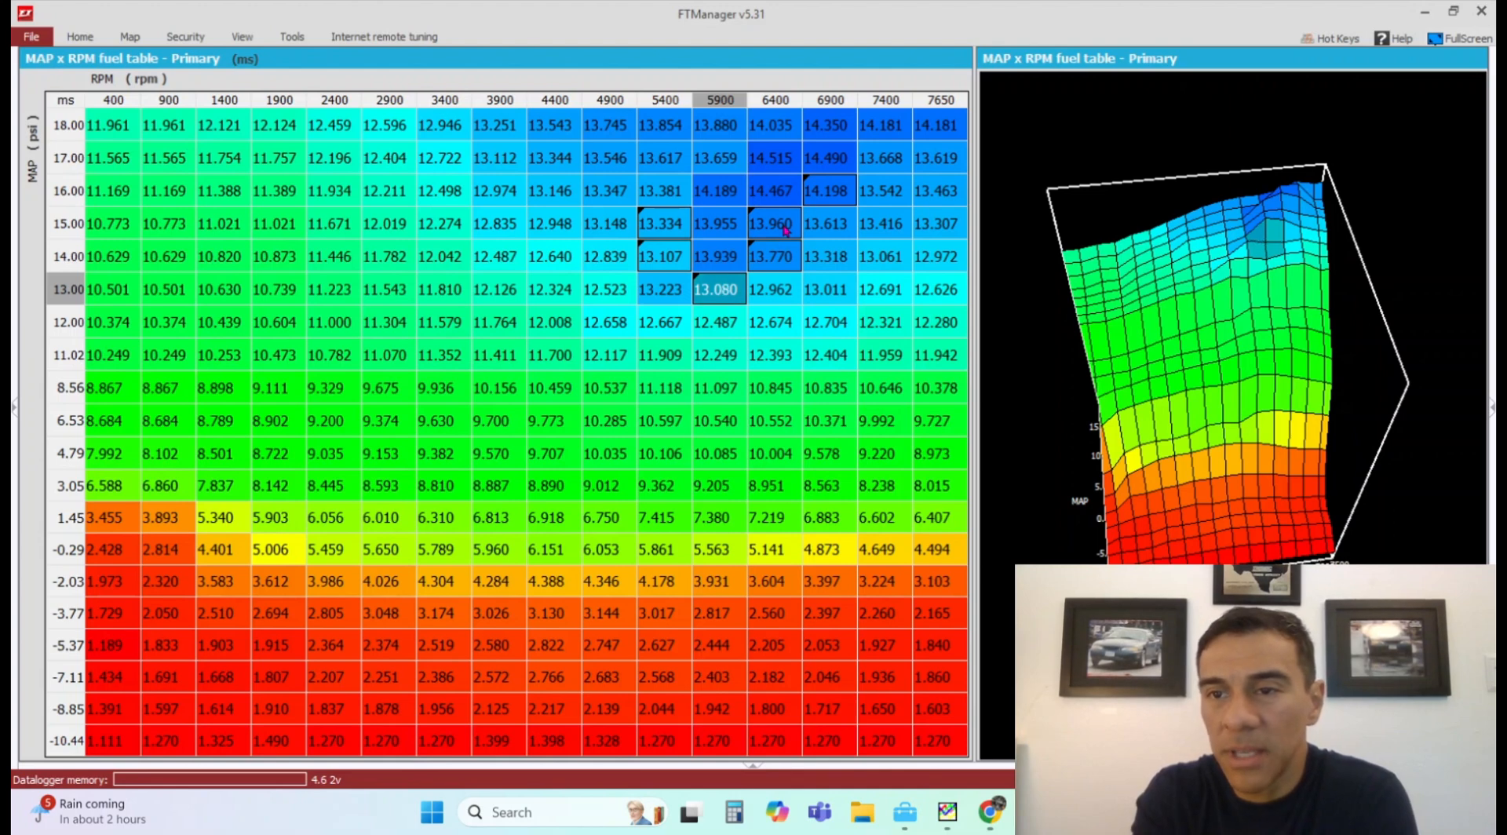
key(ctrl+Up)
key(ctrl+Up)
key(ctrl+Up)
key(ctrl+Up)
key(ctrl+Up)
key(ctrl+Up)
key(ctrl+Up)
key(ctrl+Up)
key(ctrl+Up)
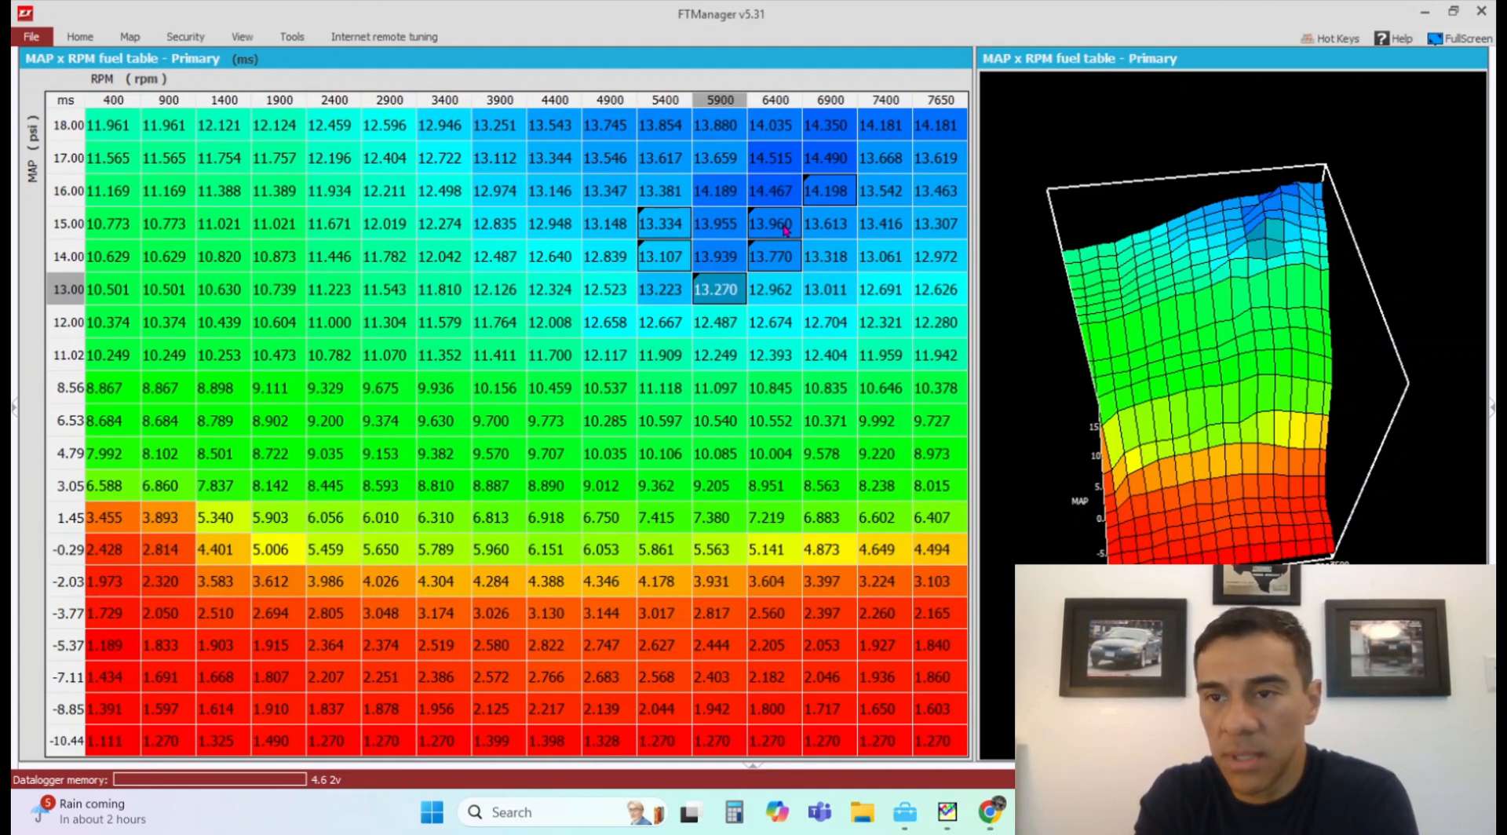
key(ctrl+Up)
key(ctrl+Up)
key(ctrl+Up)
key(ctrl+Up)
key(ctrl+Up)
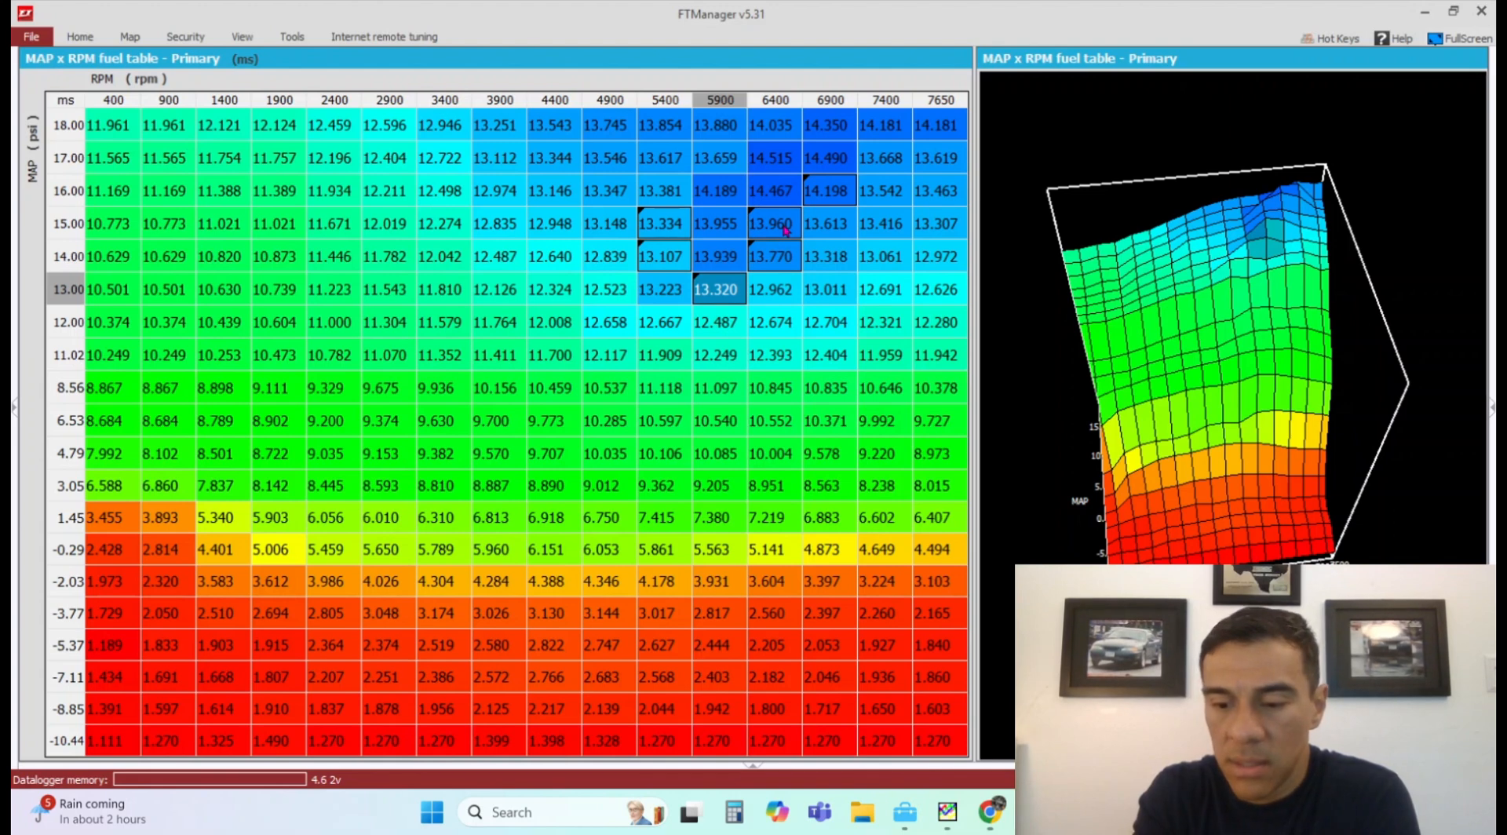
- Raise the fuel value at 12.00 psi and 5900 rpm to 12.877 ms
key(Down)
key(ctrl+Up)
key(ctrl+Up)
key(ctrl+Up)
key(ctrl+Up)
key(ctrl+Up)
key(ctrl+Up)
key(ctrl+Up)
key(ctrl+Up)
key(ctrl+Up)
key(ctrl+Up)
key(ctrl+Up)
key(ctrl+Up)
key(ctrl+Up)
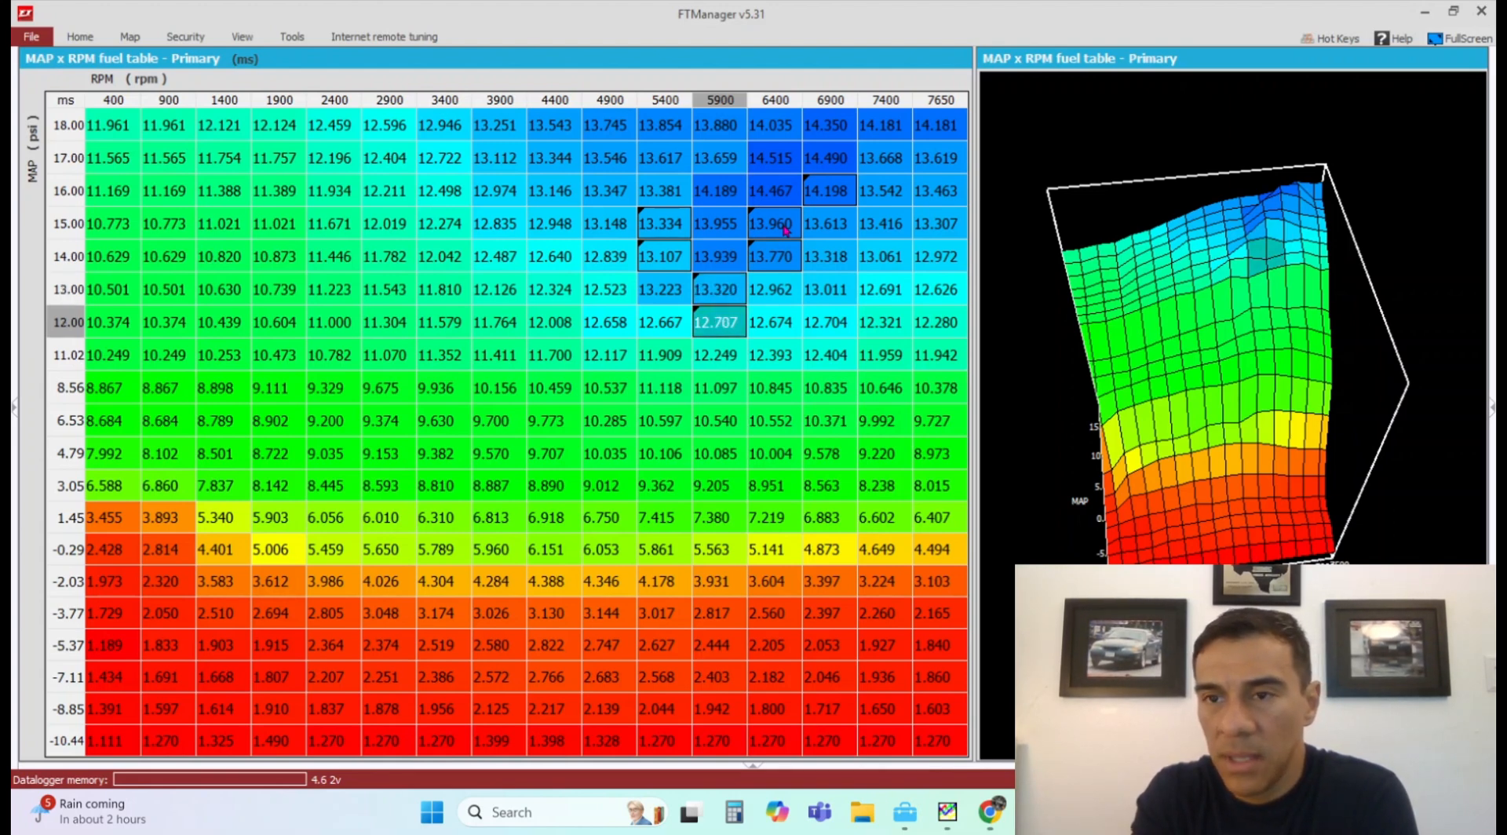
key(ctrl+Up)
key(ctrl+Up)
key(ctrl+Up)
key(ctrl+Up)
key(ctrl+Up)
key(ctrl+Up)
key(ctrl+Up)
key(ctrl+Up)
key(ctrl+Up)
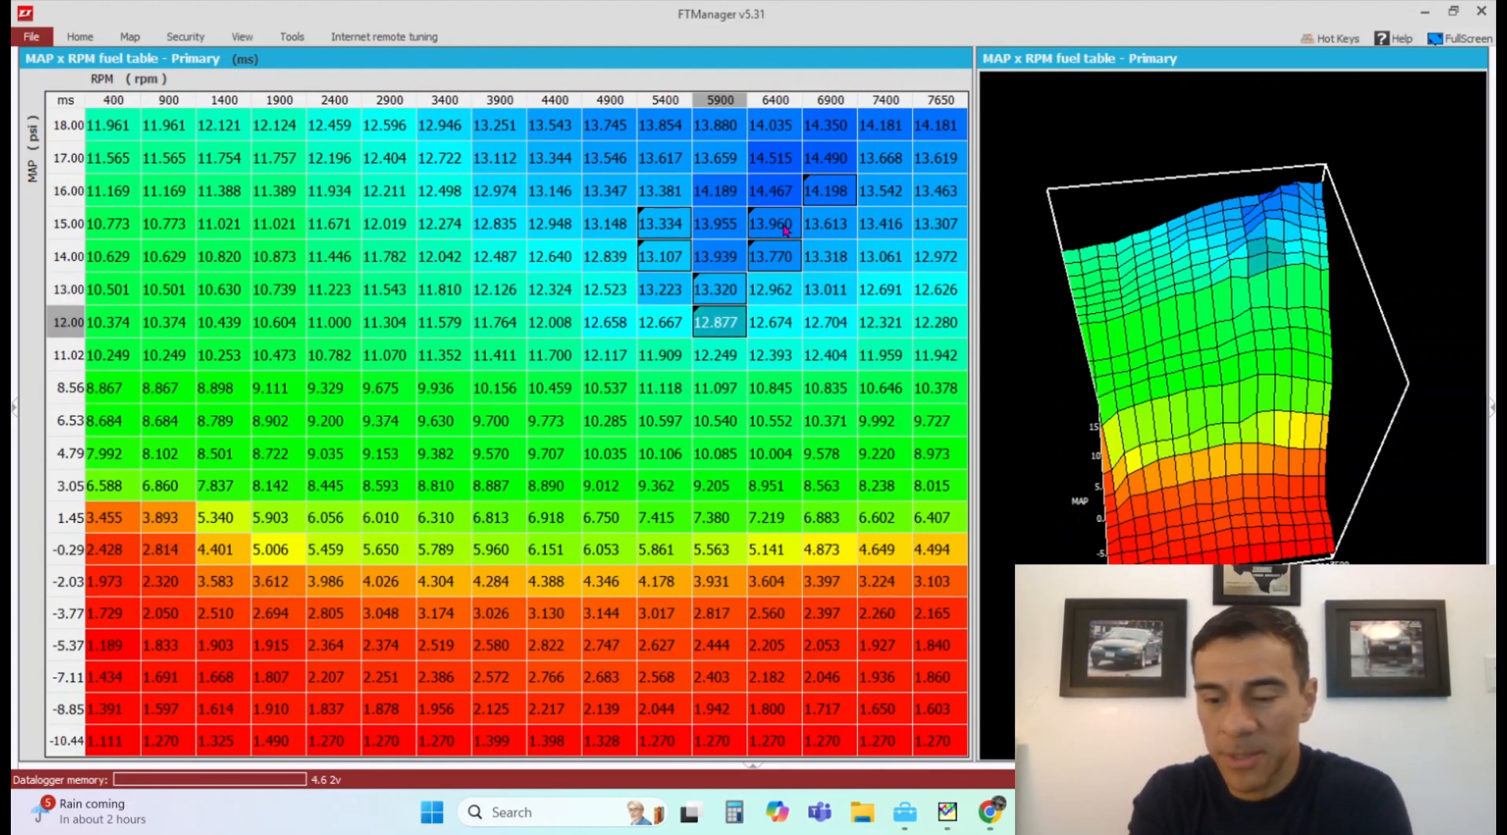
- Raise the fuel value at 13.00 psi and 6400 rpm to 13.202 ms
key(Up)
key(Right)
key(ctrl+Up)
key(ctrl+Up)
key(ctrl+Up)
key(ctrl+Up)
key(ctrl+Up)
key(ctrl+Up)
key(ctrl+Up)
key(ctrl+Up)
key(ctrl+Up)
key(ctrl+Up)
key(ctrl+Up)
key(ctrl+Up)
key(ctrl+Up)
key(ctrl+Up)
key(ctrl+Up)
key(ctrl+Up)
key(ctrl+Up)
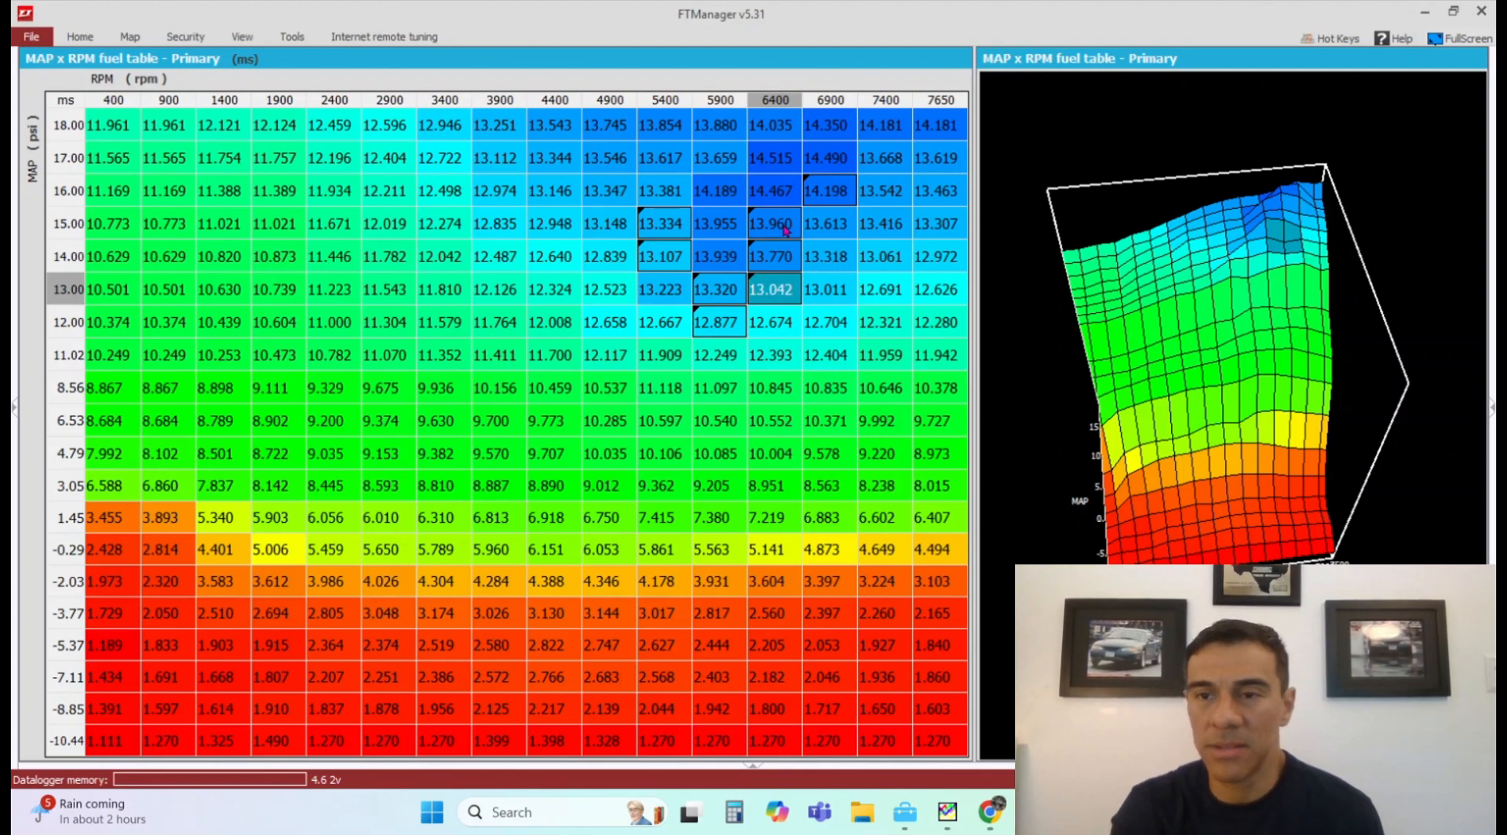
key(ctrl+Up)
key(ctrl+Up)
key(ctrl+Up)
key(ctrl+Up)
key(ctrl+Up)
key(ctrl+Up)
- Raise the fuel value at 12.00 psi and 6400 rpm to 12.764 ms
key(Down)
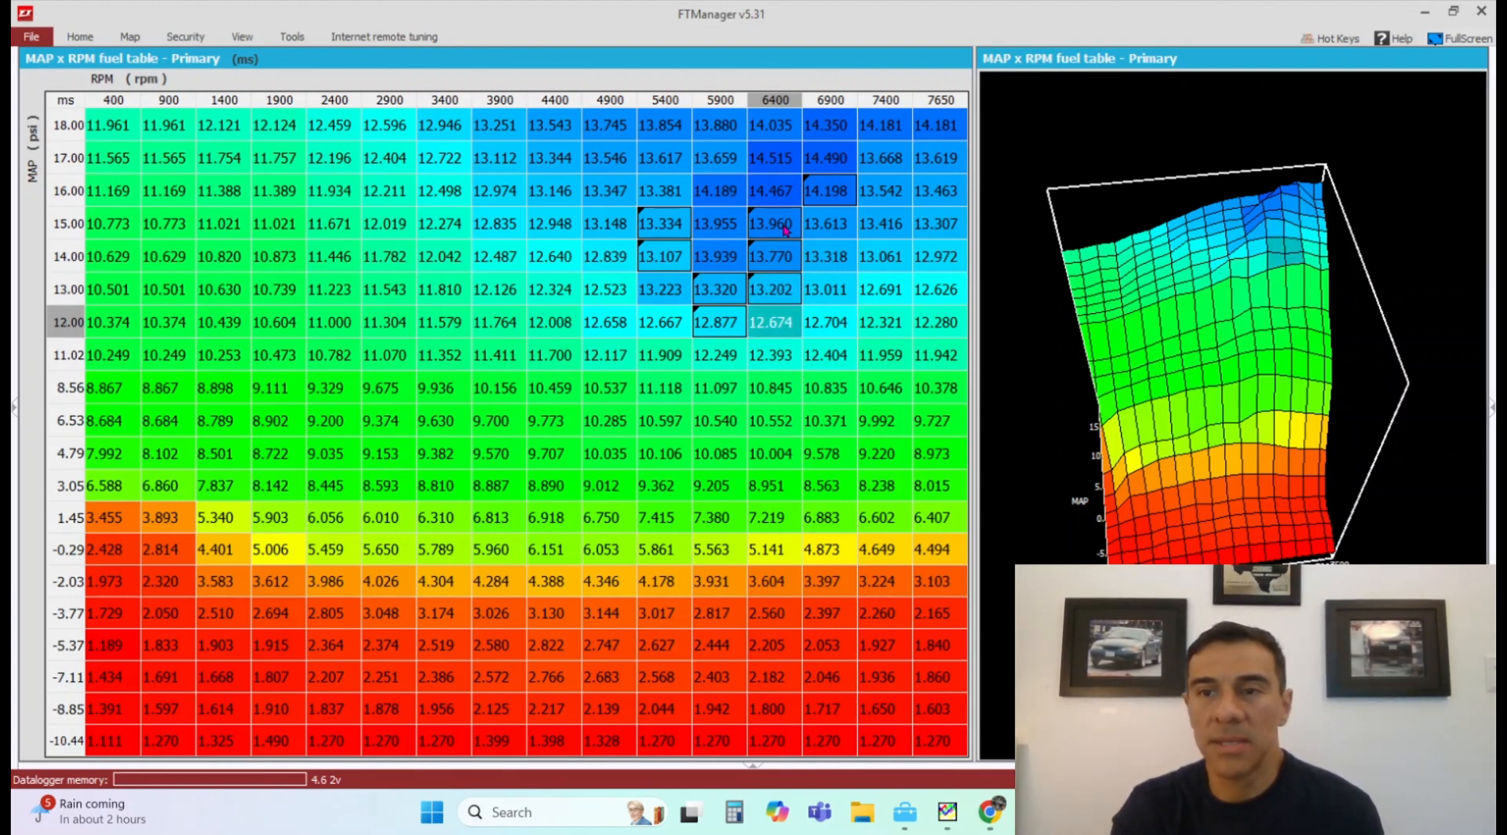
key(ctrl+Up)
key(ctrl+Up)
key(ctrl+Up)
key(ctrl+Up)
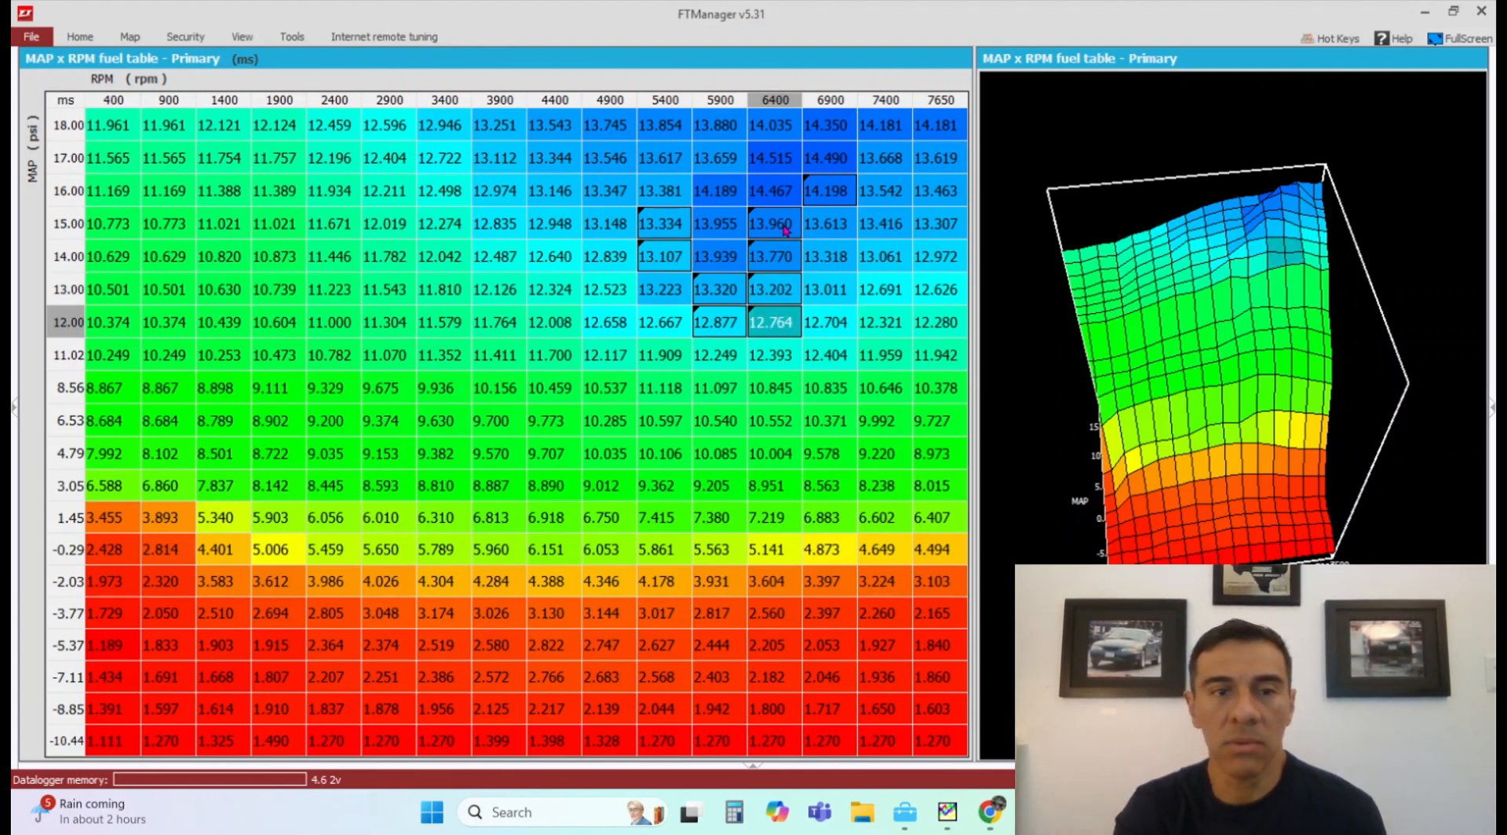
- Set the fuel value at 18.00 psi and 5900 rpm to 14.5 ms by direct entry
right_click(1215, 364)
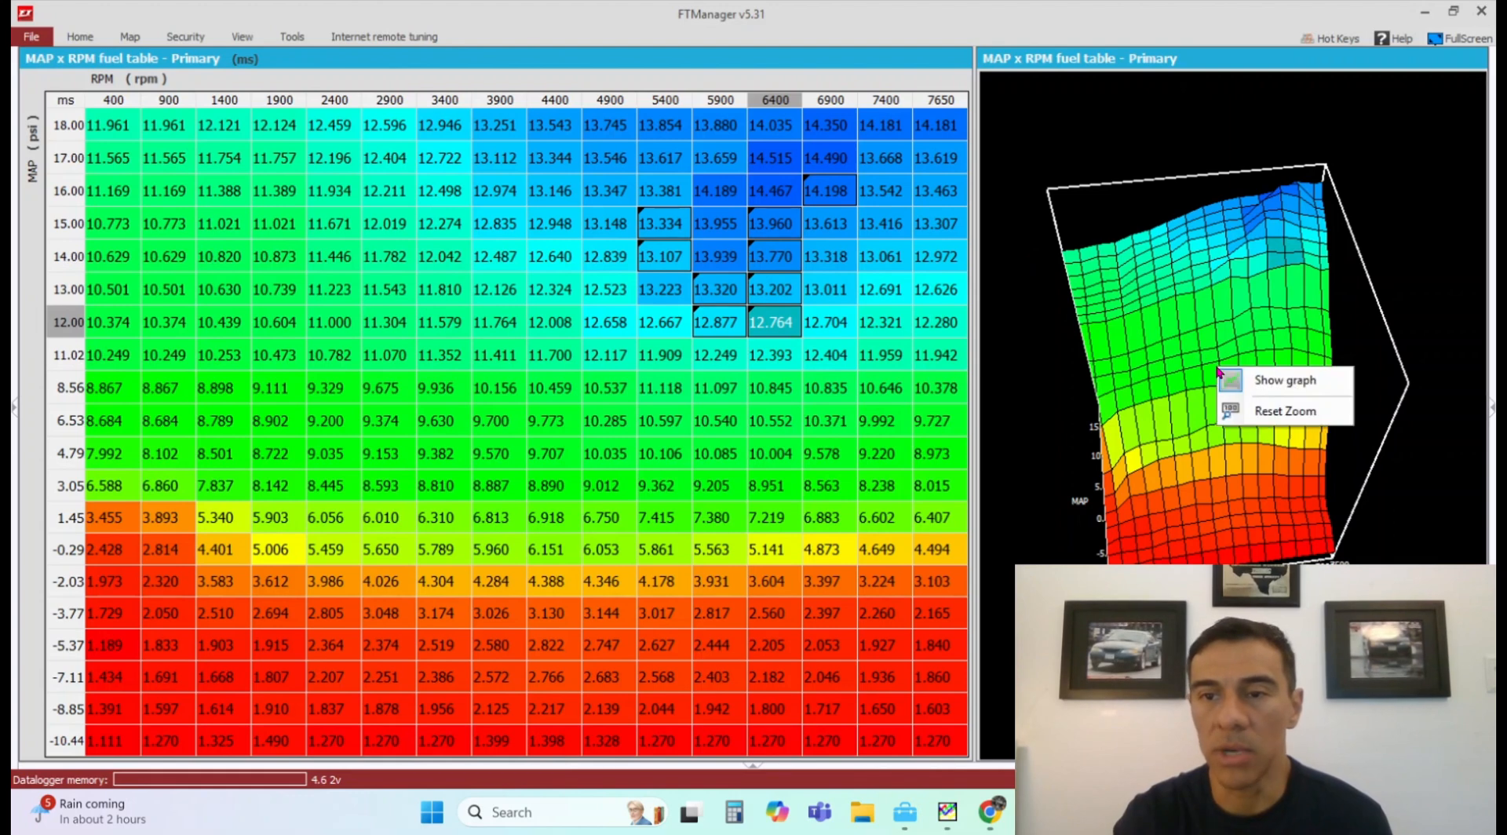
click(1158, 346)
drag(1168, 372, 1219, 480)
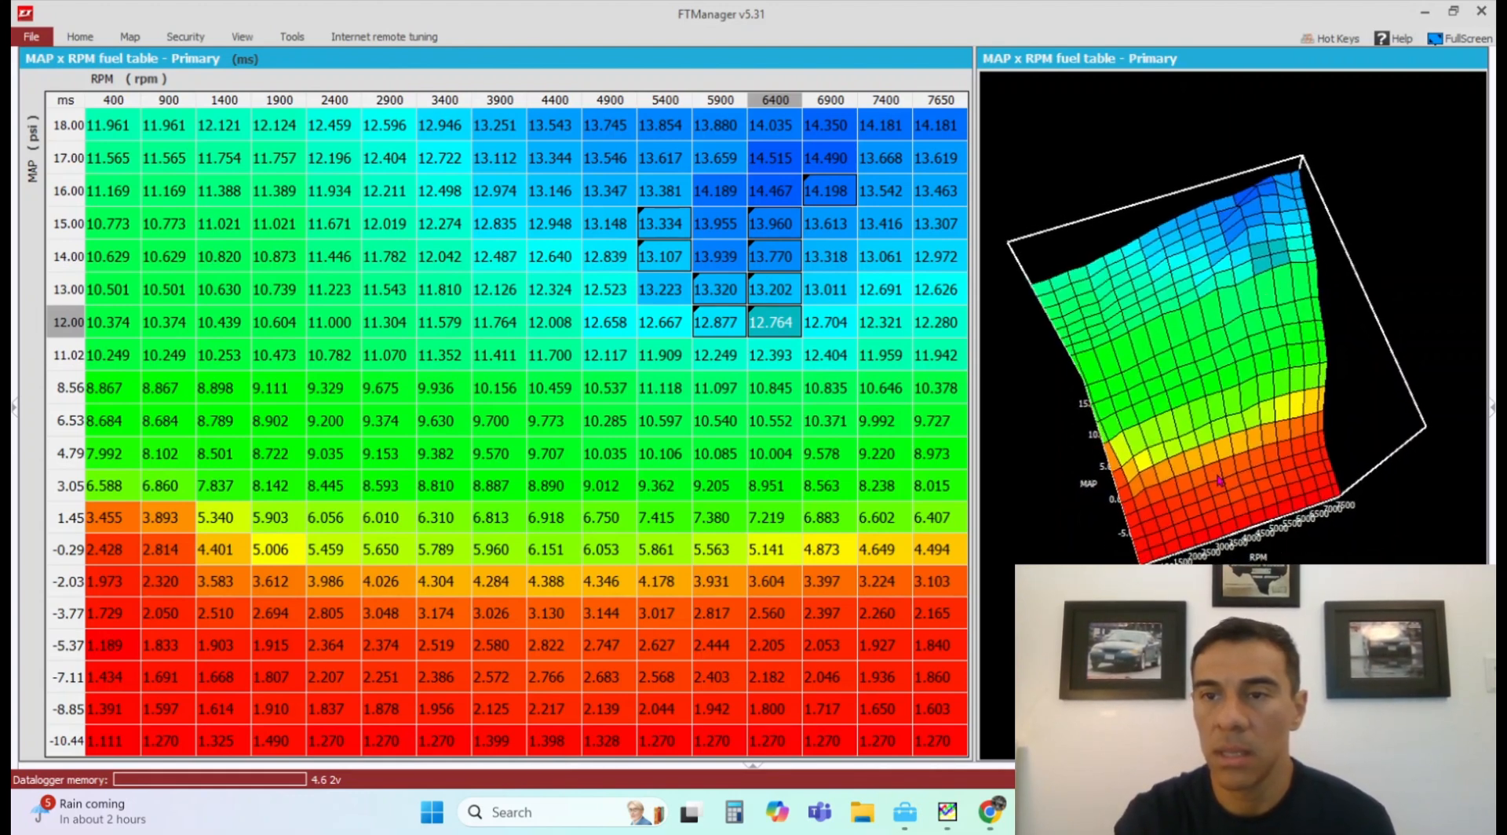
click(722, 122)
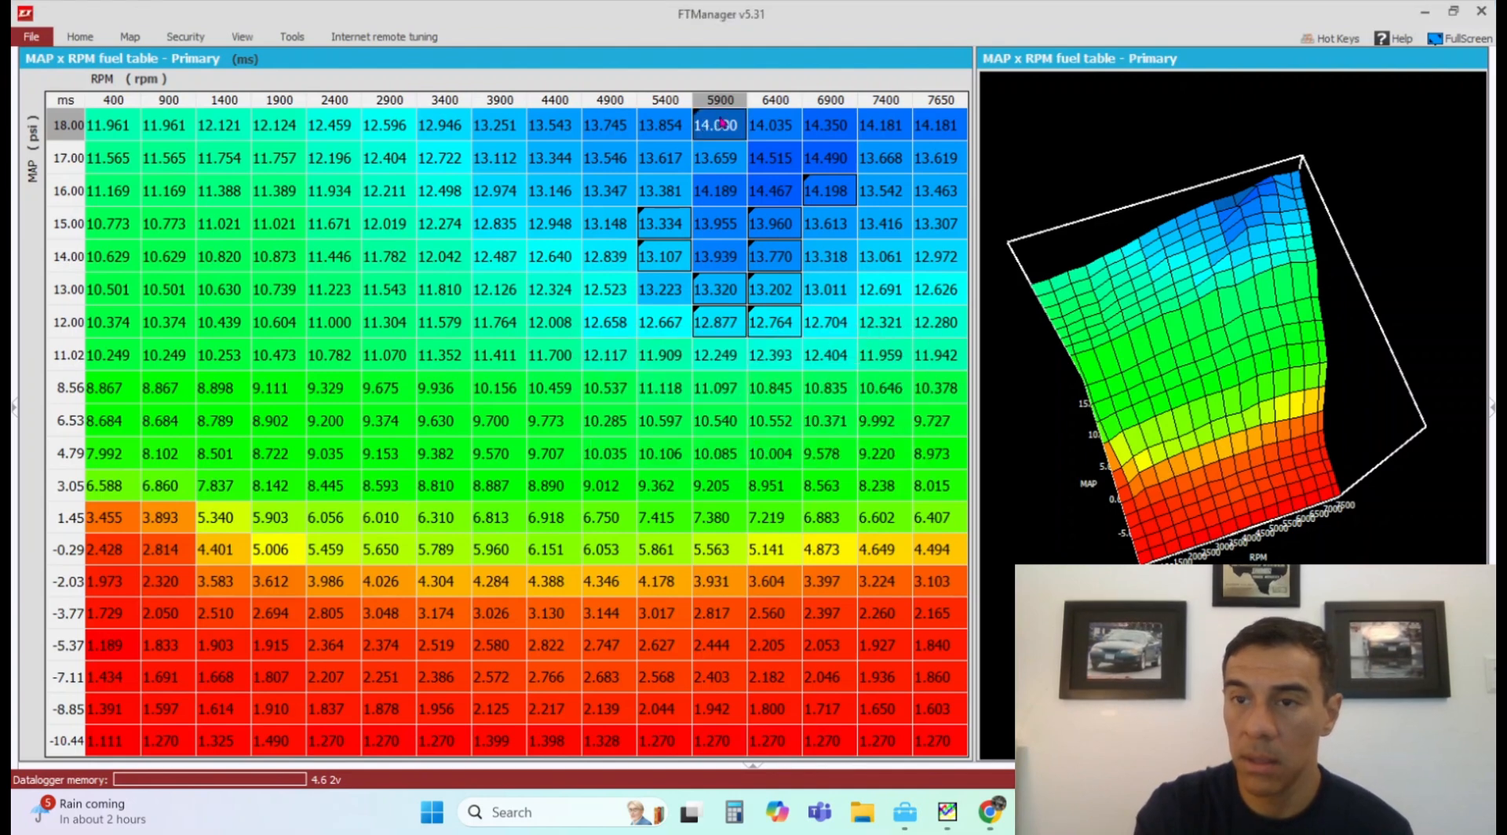
key(Return)
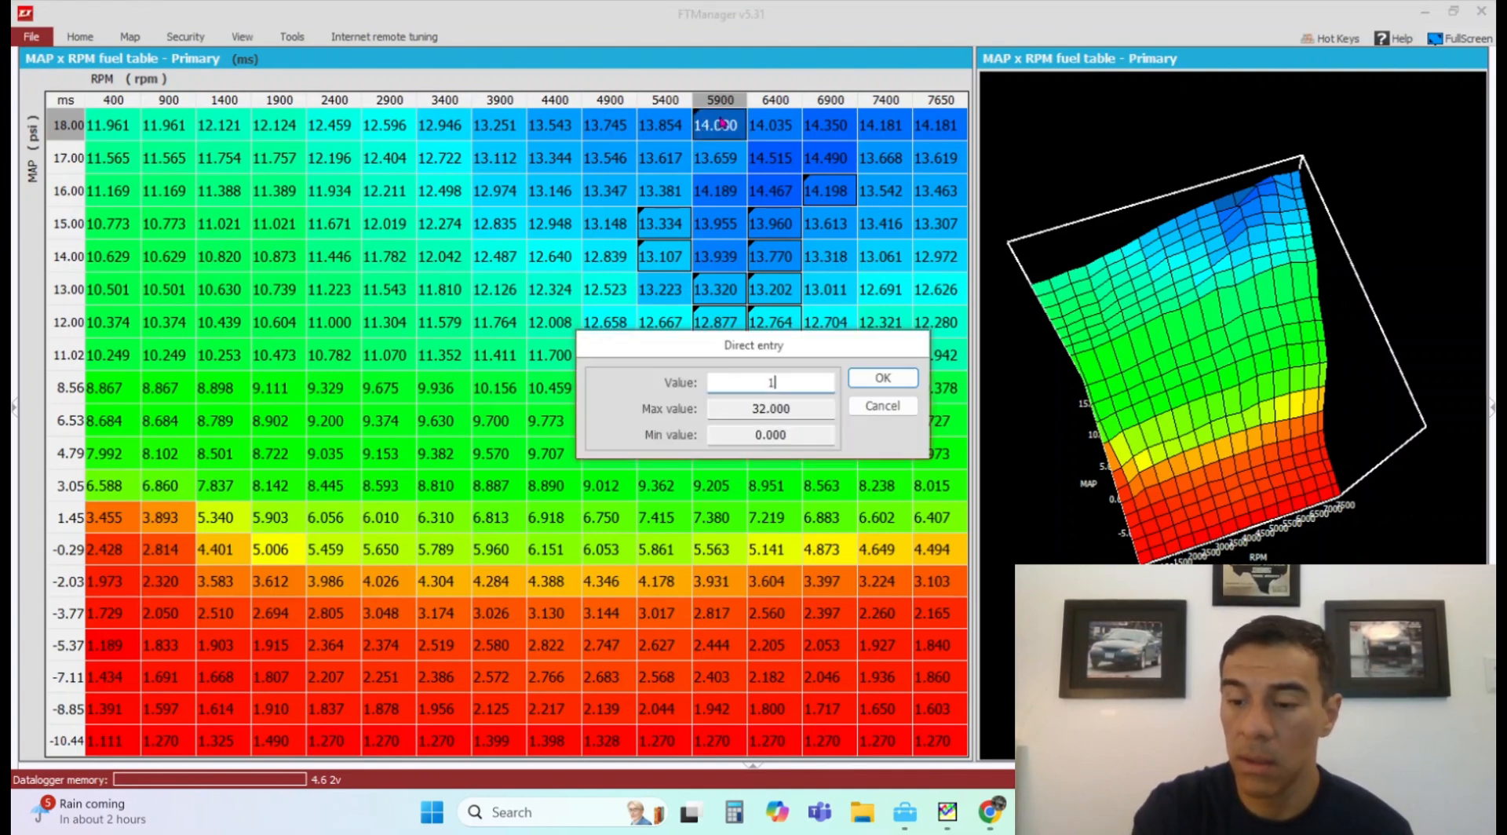
text(14.5)
key(Return)
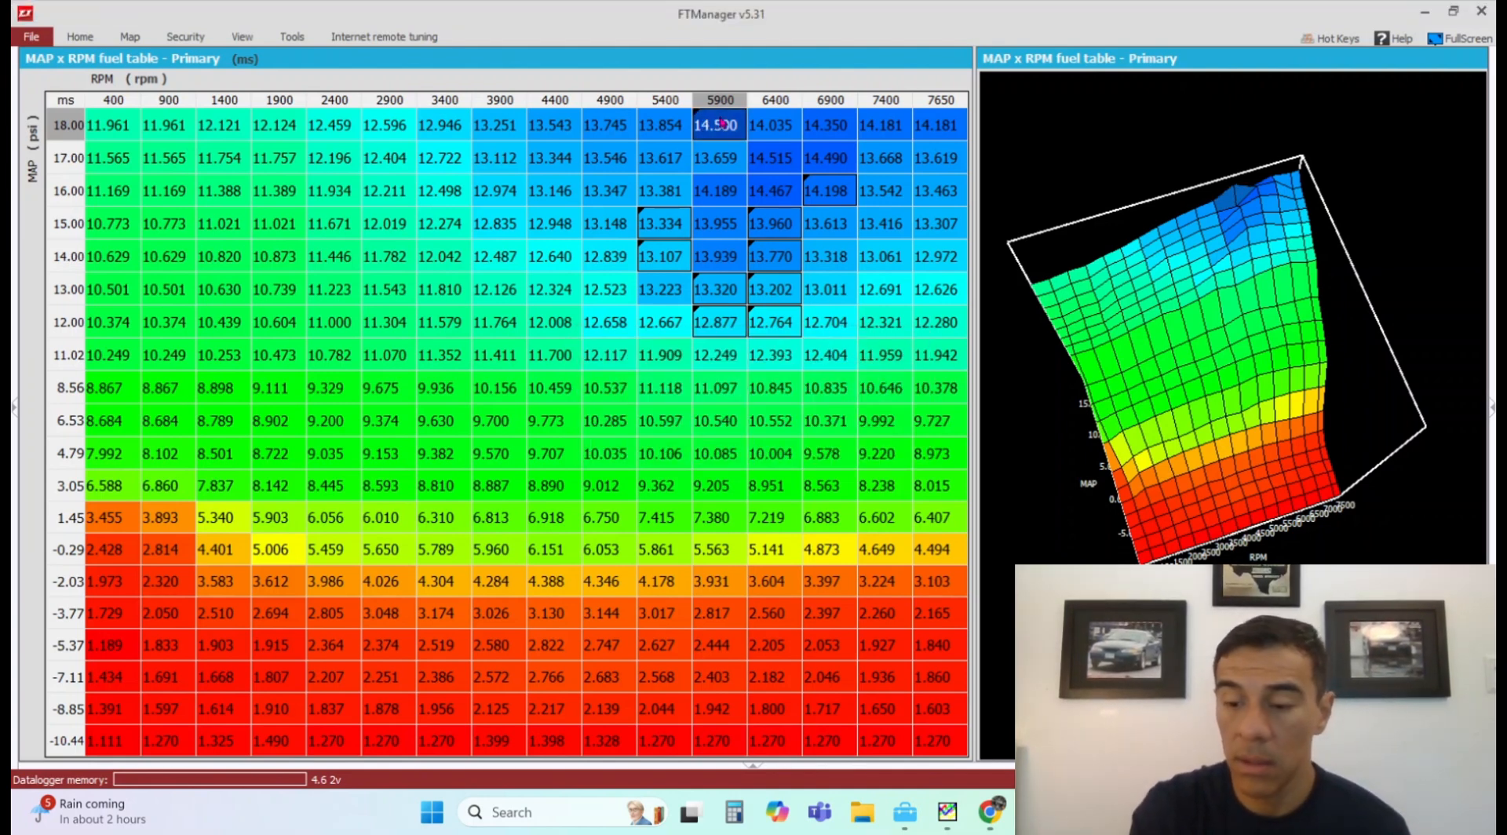
- Raise the fuel value at 17.00 psi and 5900 rpm to 14.239 ms
key(Down)
key(plus)
key(plus)
key(plus)
key(plus)
key(plus)
key(plus)
key(plus)
key(plus)
key(plus)
key(plus)
key(plus)
key(plus)
key(plus)
key(plus)
key(plus)
key(plus)
key(plus)
key(plus)
key(plus)
key(plus)
key(plus)
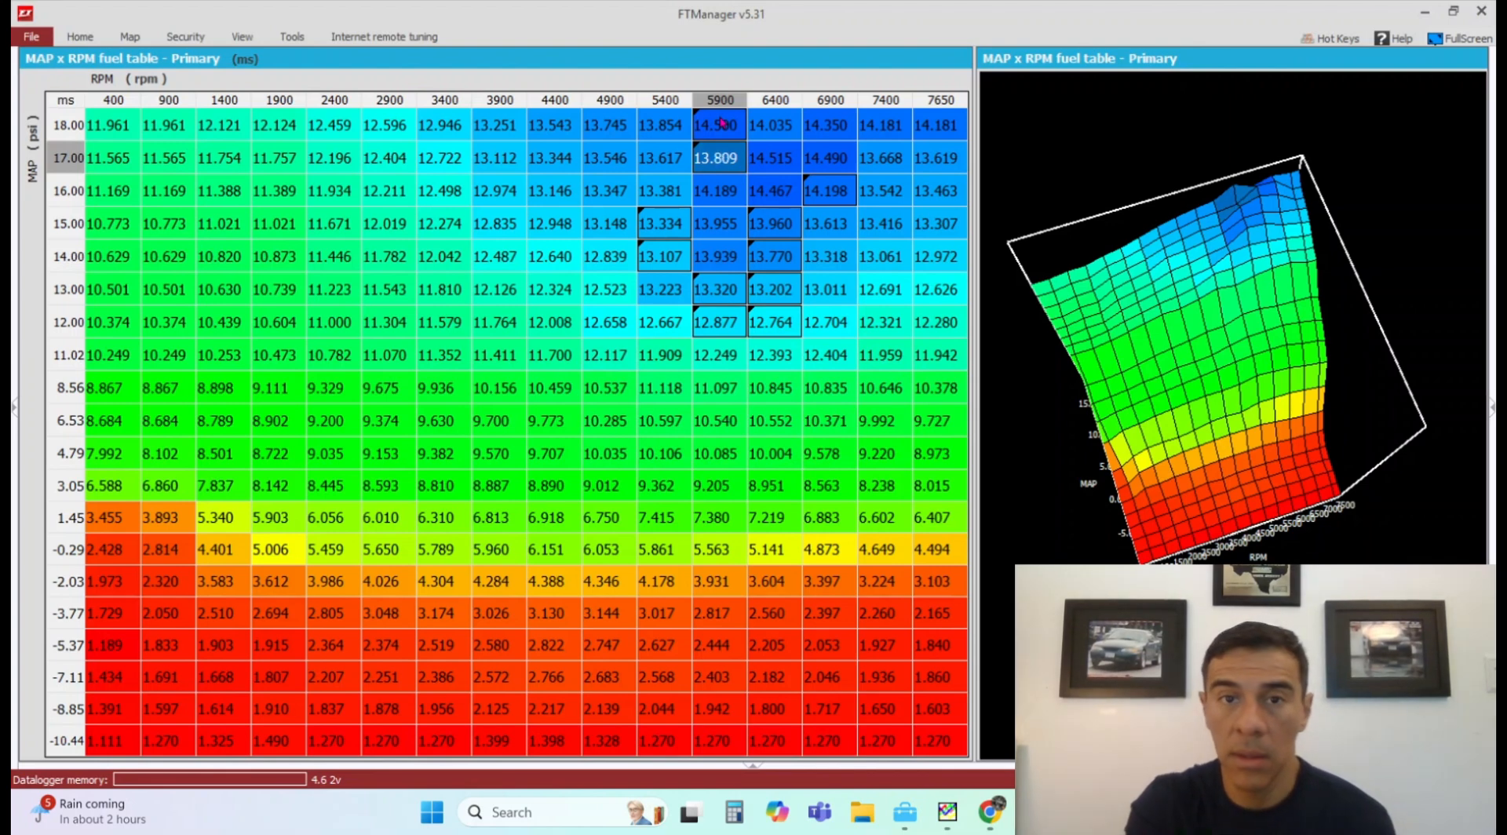
key(plus)
key(plus)
key(plus)
key(plus)
key(plus)
key(plus)
key(plus)
key(plus)
key(plus)
key(plus)
key(plus)
key(plus)
key(plus)
key(plus)
key(plus)
key(plus)
key(plus)
key(plus)
key(plus)
key(plus)
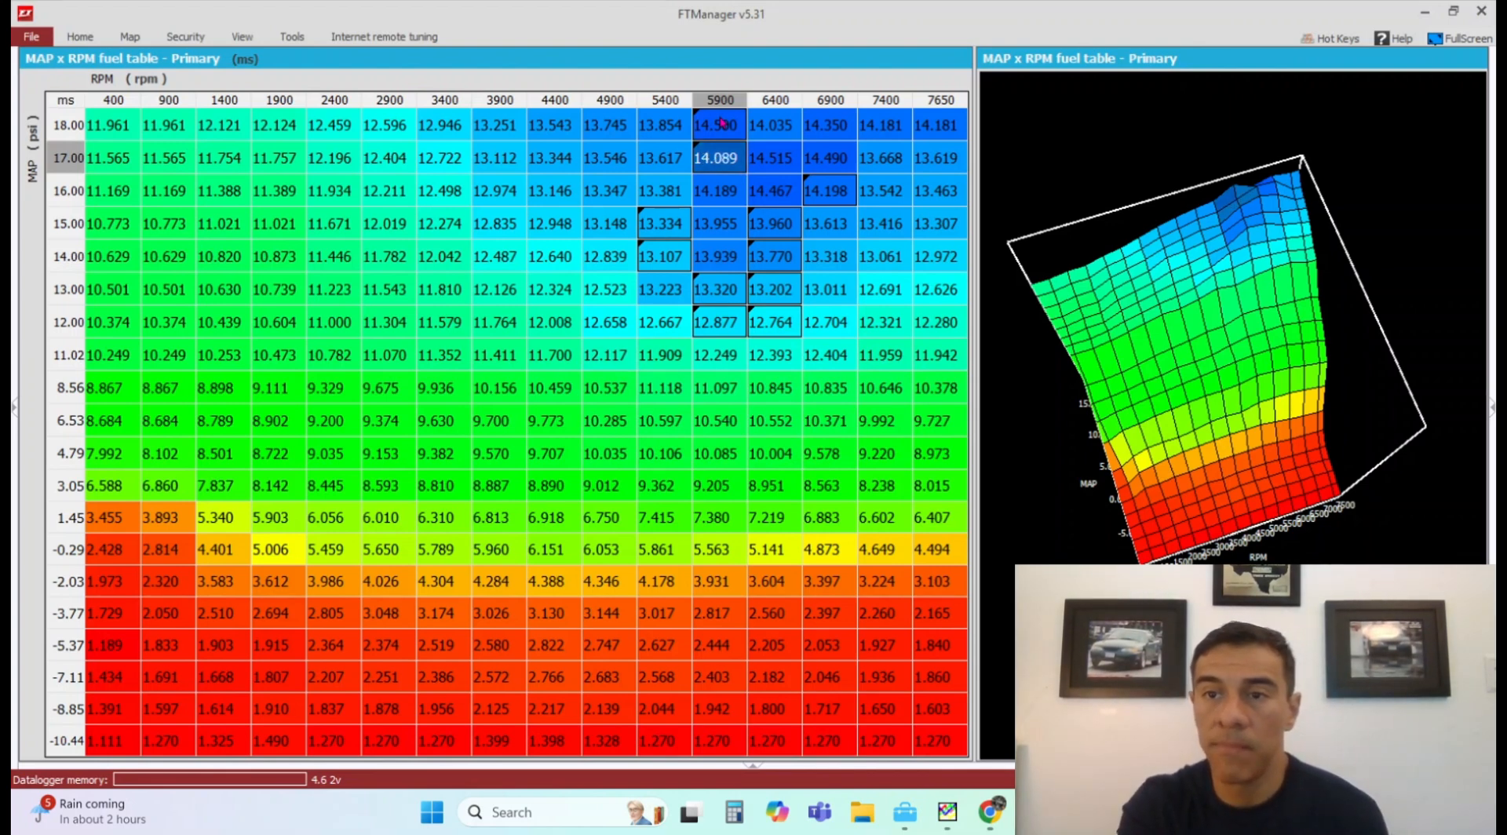
key(plus)
key(plus)
key(plus)
key(plus)
key(plus)
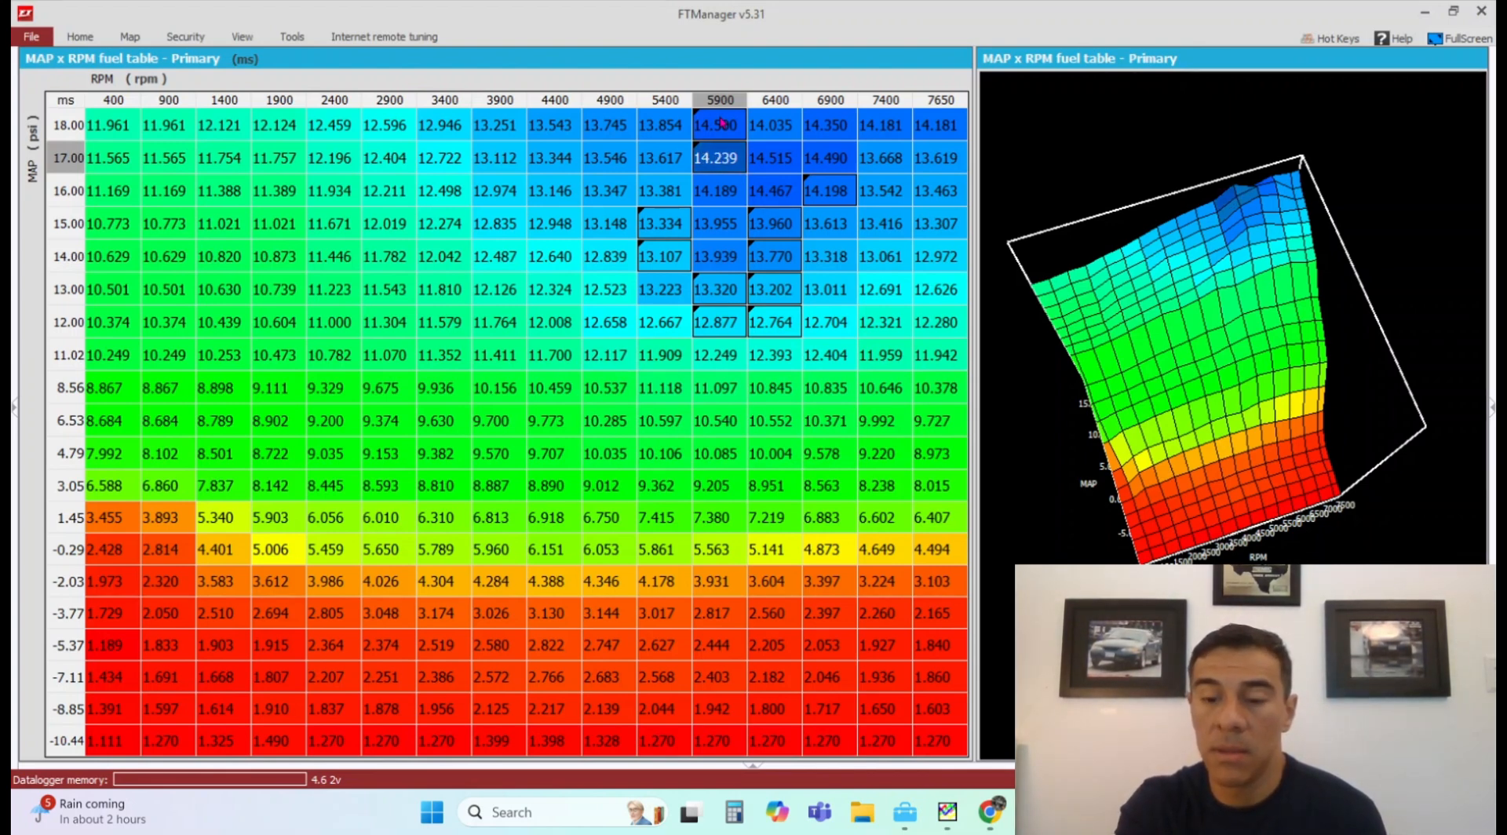
- Raise the fuel value at 17.00 psi and 5400 rpm to 13.667 ms
key(Left)
key(plus)
key(plus)
key(plus)
key(plus)
key(plus)
- Fine-tune the fuel value at 17.00 psi and 5900 rpm up to 14.259 ms
key(Right)
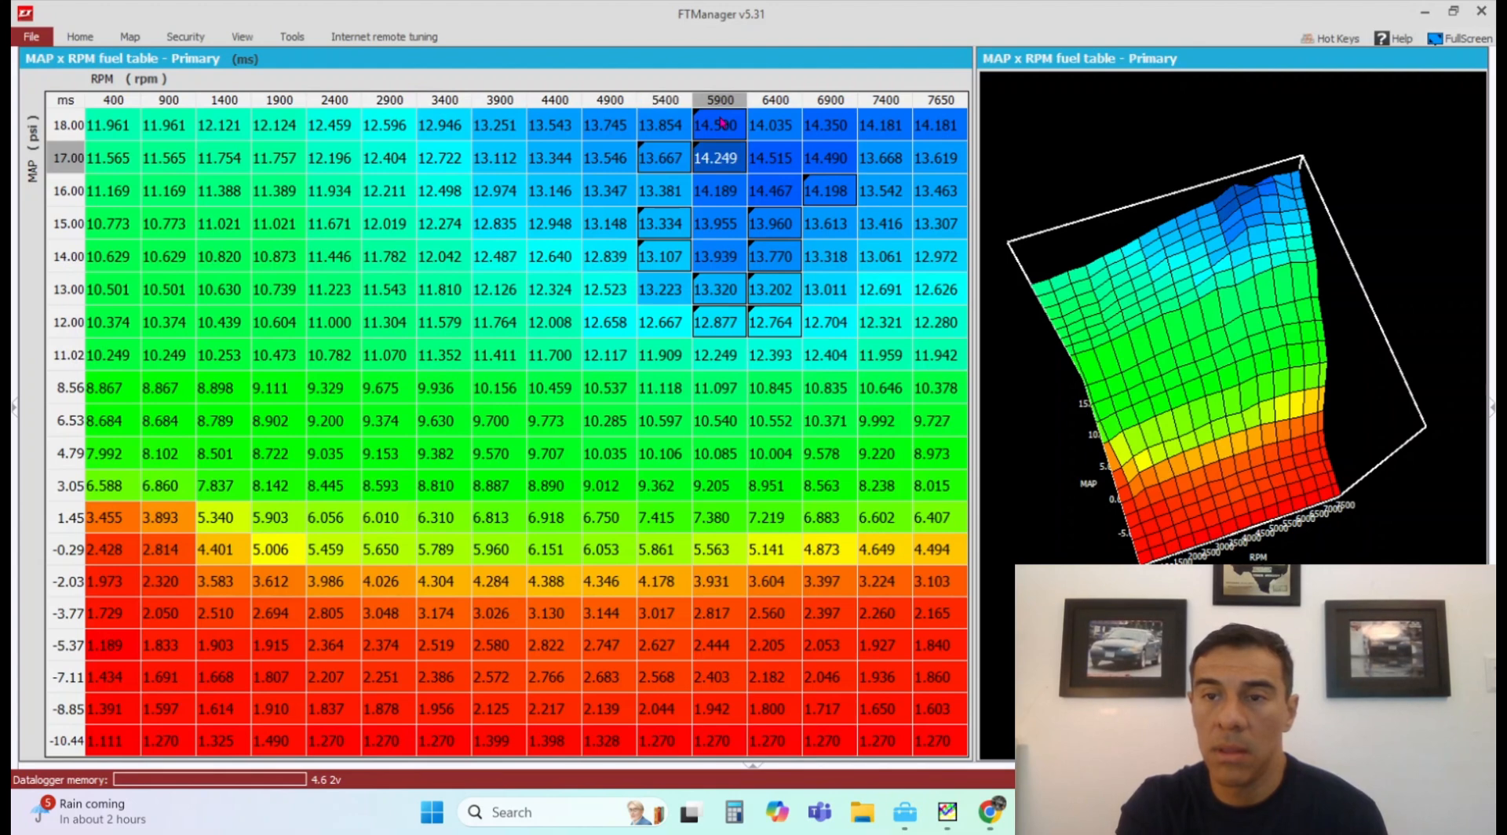
key(plus)
key(plus)
- Raise the fuel value at 17.00 psi and 6400 rpm to 14.845 ms
key(Right)
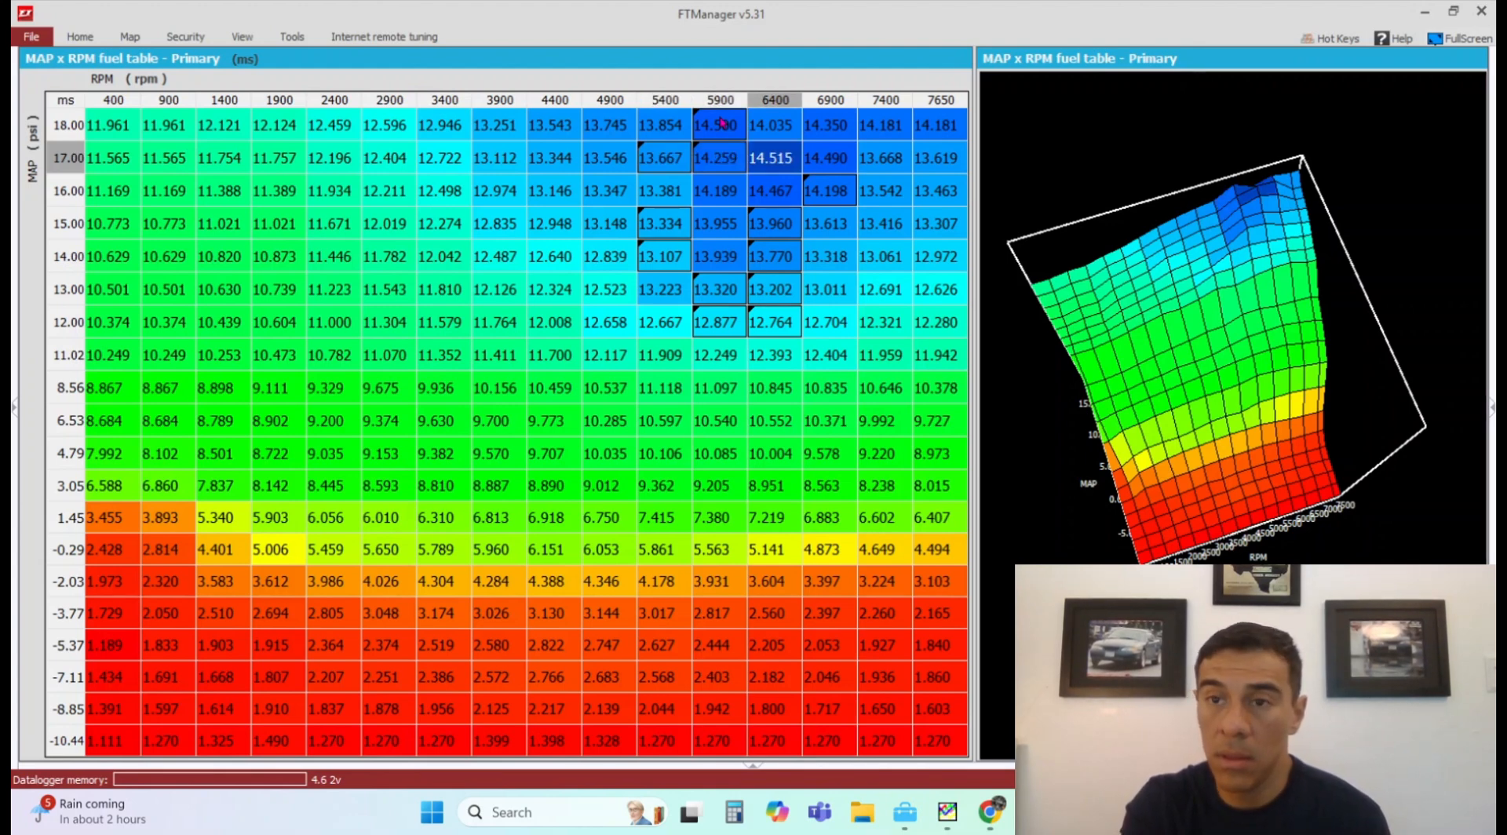
key(plus)
key(plus)
key(plus)
key(plus)
key(plus)
key(plus)
key(plus)
key(plus)
key(plus)
key(plus)
key(plus)
key(plus)
key(plus)
key(plus)
key(plus)
key(plus)
key(plus)
key(plus)
key(plus)
key(plus)
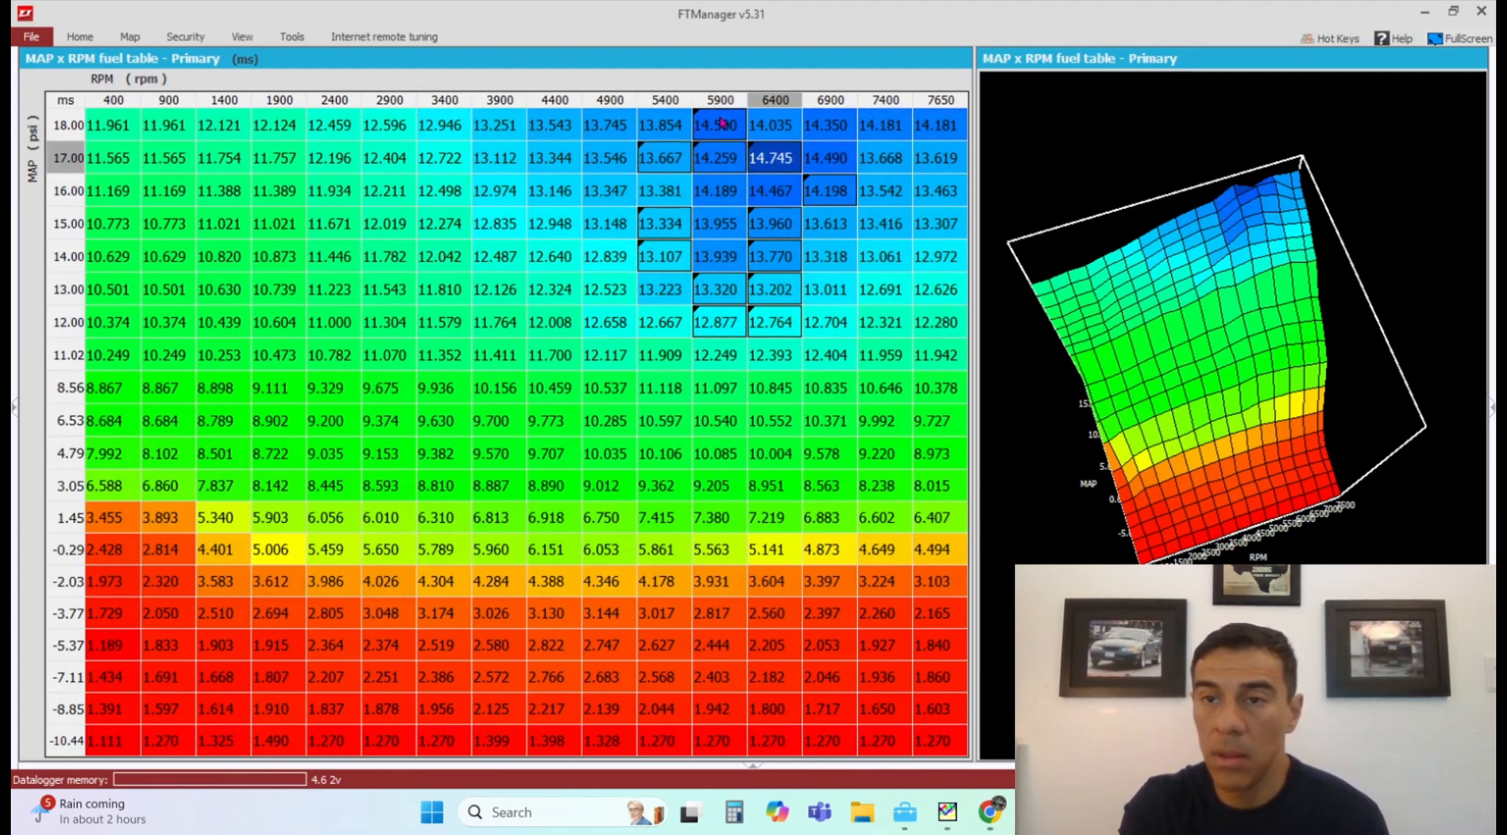
key(plus)
key(plus)
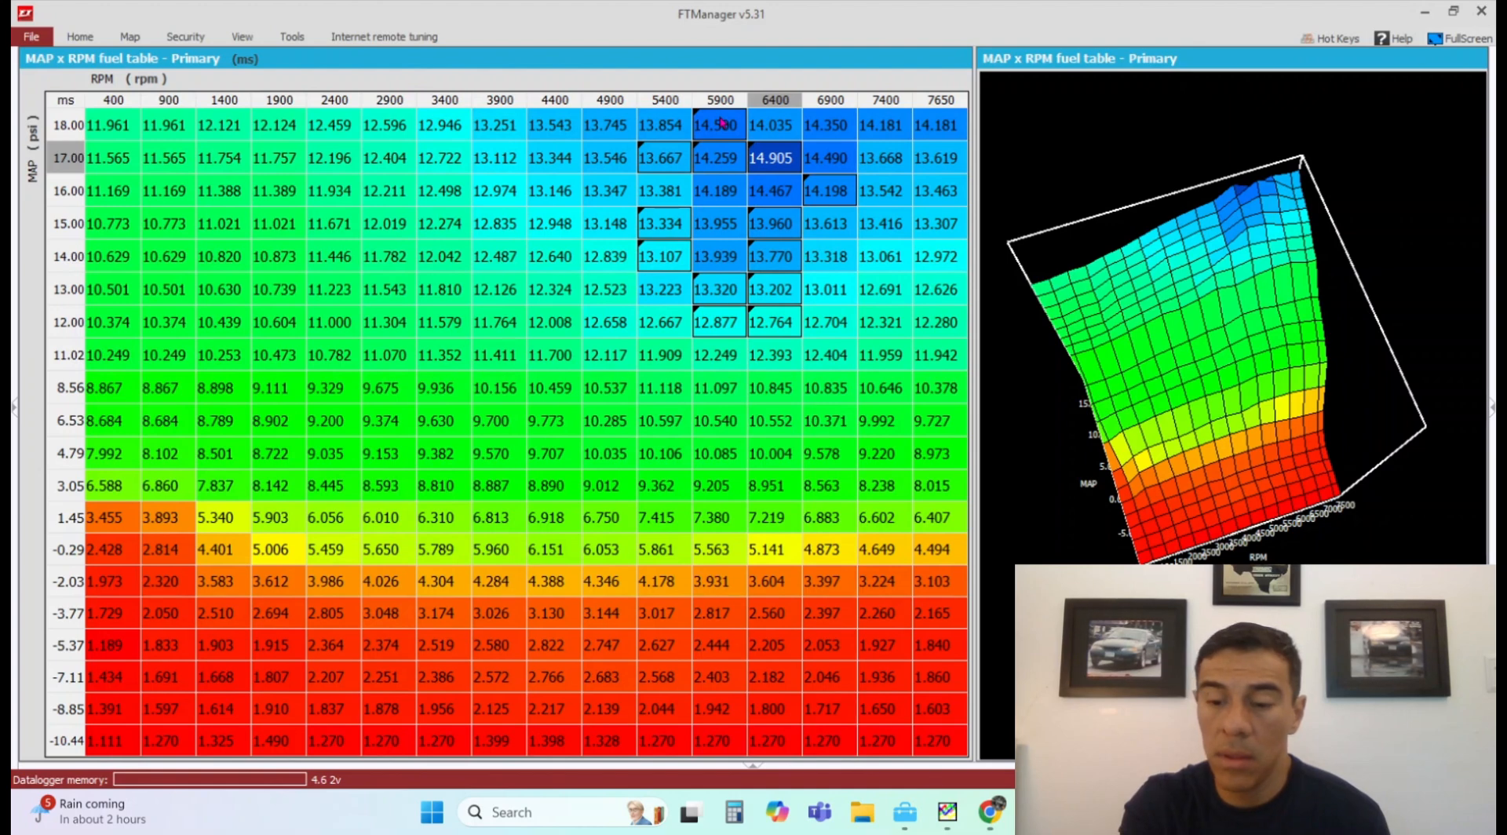
key(minus)
key(minus)
key(minus)
key(minus)
key(minus)
key(minus)
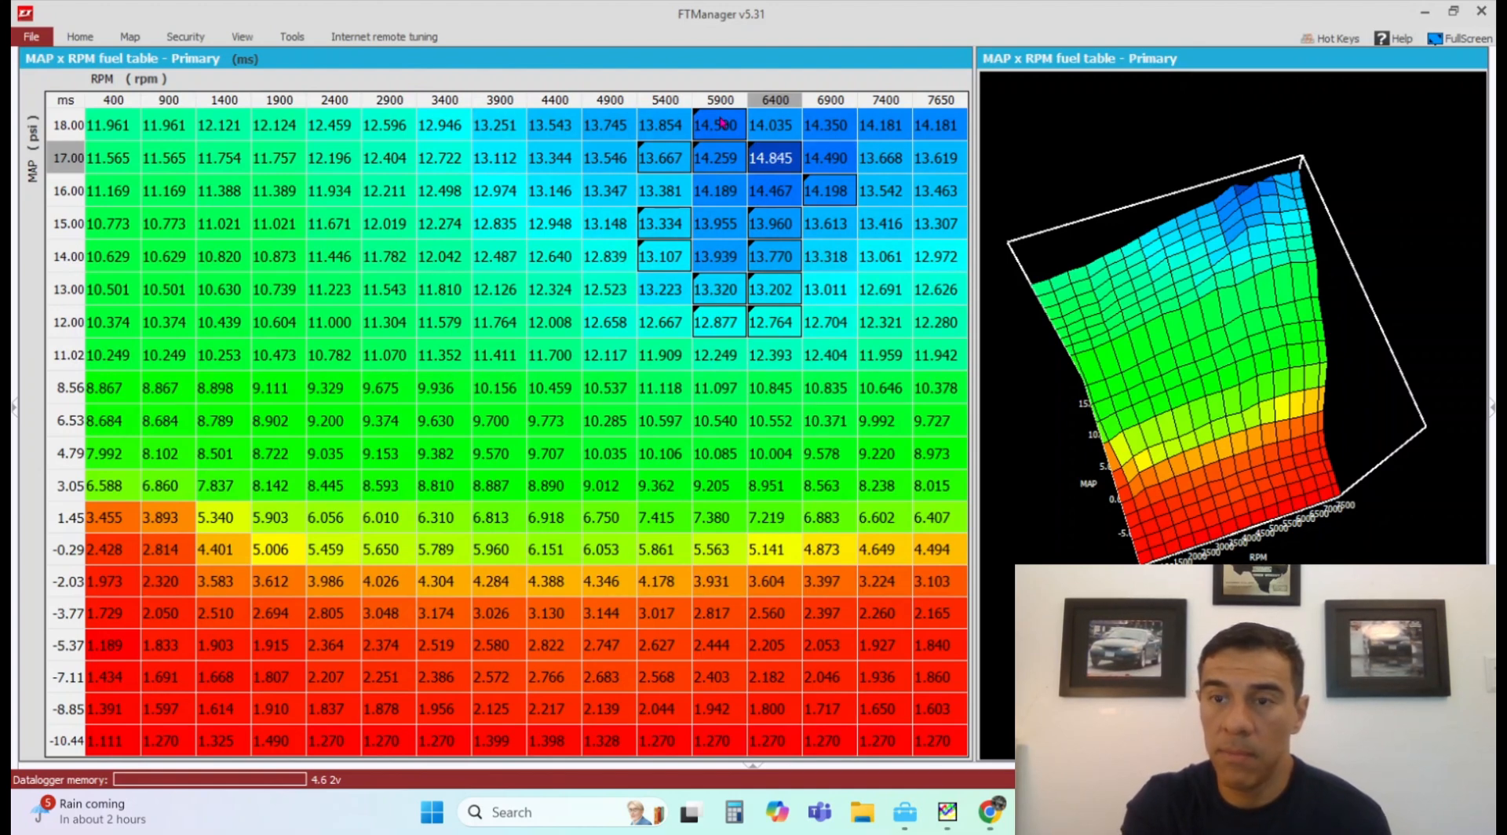
- Raise the fuel value at 18.00 psi and 6400 rpm to 14.765 ms
key(Up)
key(plus)
key(plus)
key(plus)
key(plus)
key(plus)
key(plus)
key(plus)
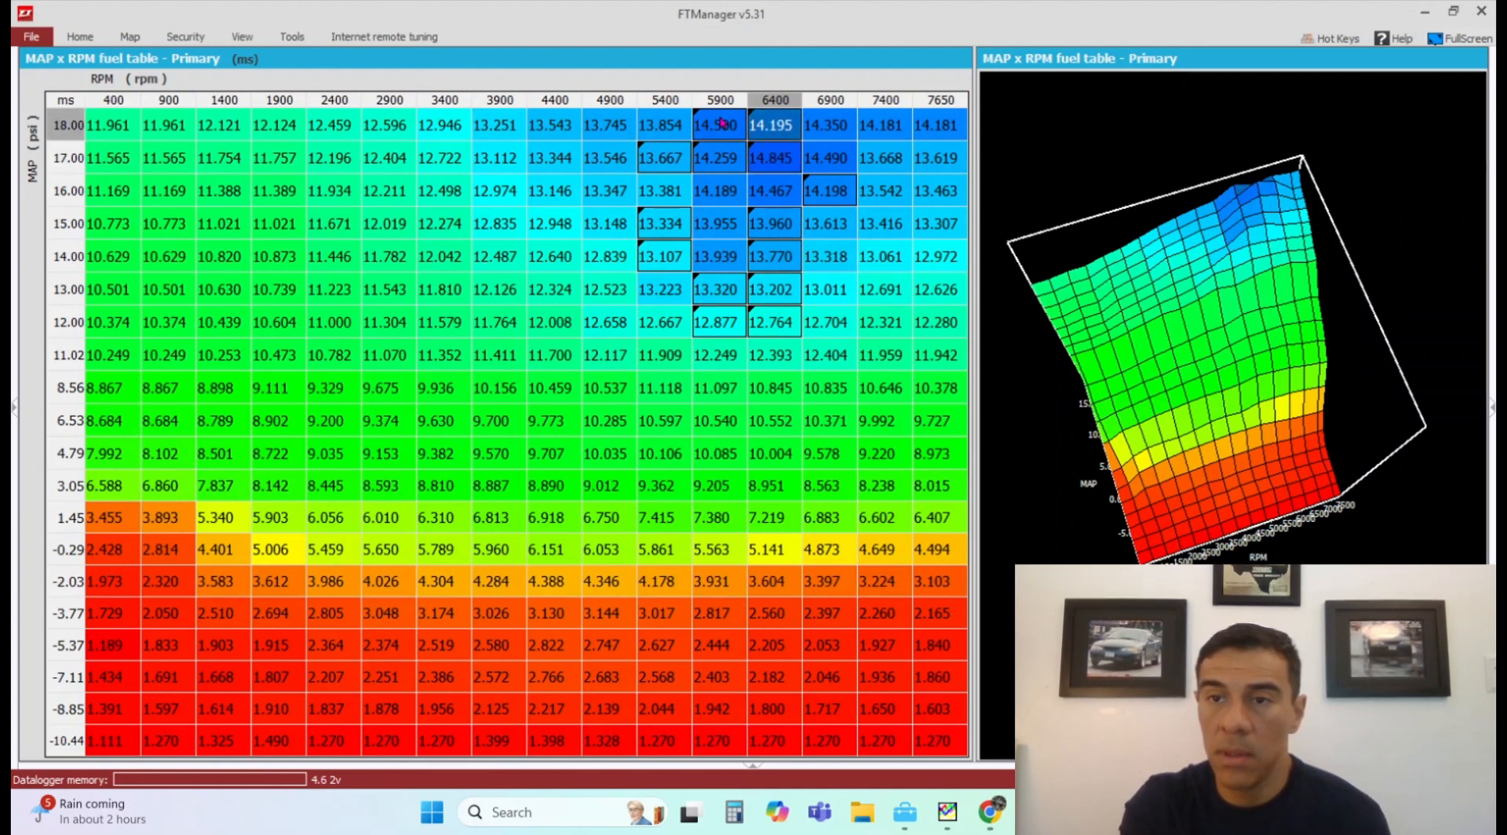
key(plus)
key(plus)
key(plus)
key(plus)
key(plus)
key(plus)
key(plus)
key(plus)
key(plus)
key(plus)
key(plus)
key(plus)
key(plus)
key(plus)
key(plus)
key(plus)
key(plus)
key(plus)
key(plus)
key(plus)
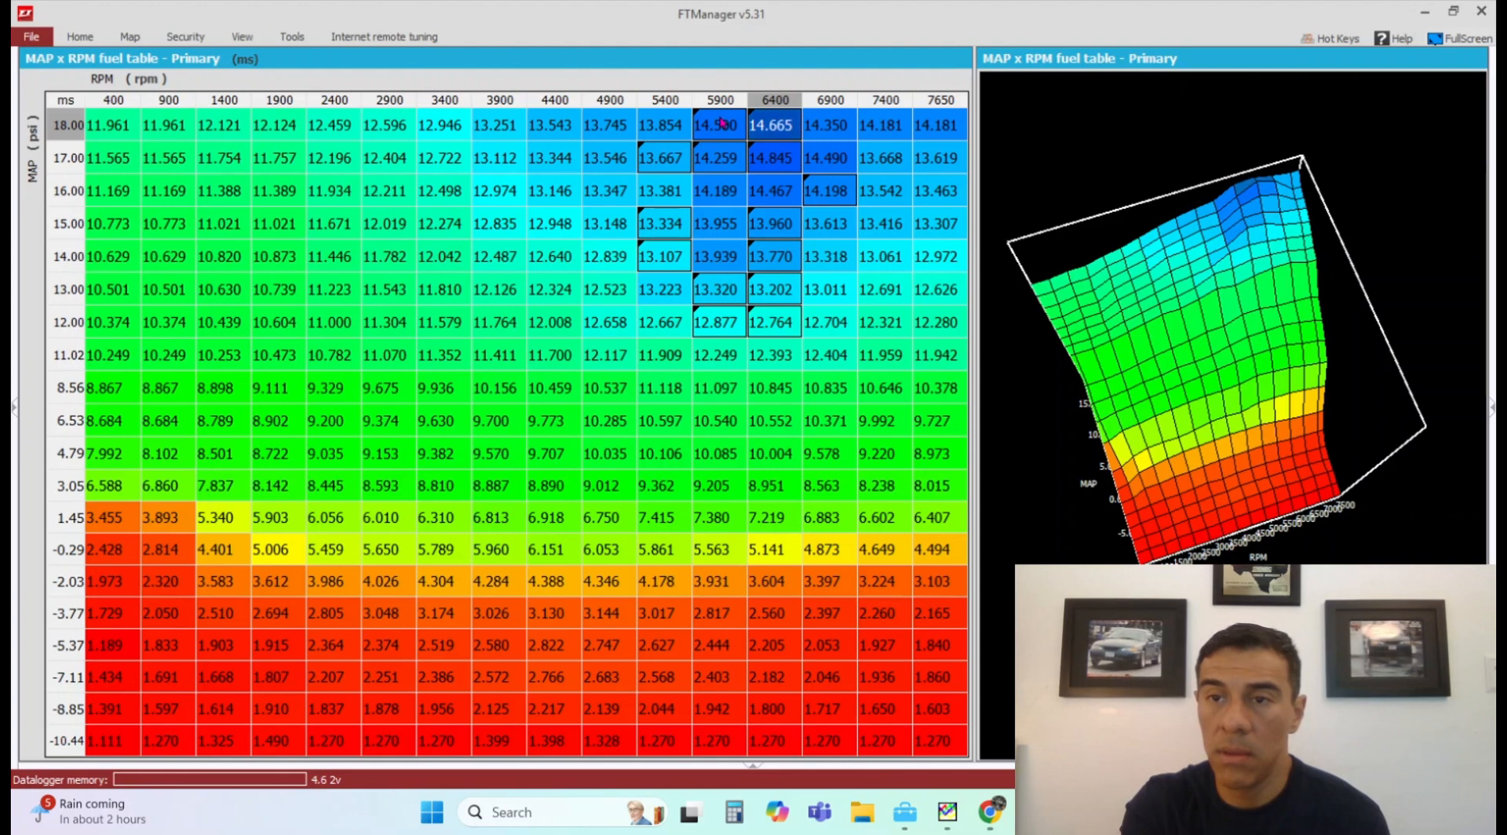
key(plus)
key(plus)
key(plus)
key(plus)
key(plus)
key(plus)
key(plus)
key(plus)
key(plus)
- Raise the 6900 rpm fuel values to 14.400 ms at 18.00 psi and 14.500 ms at 17.00 psi
key(Right)
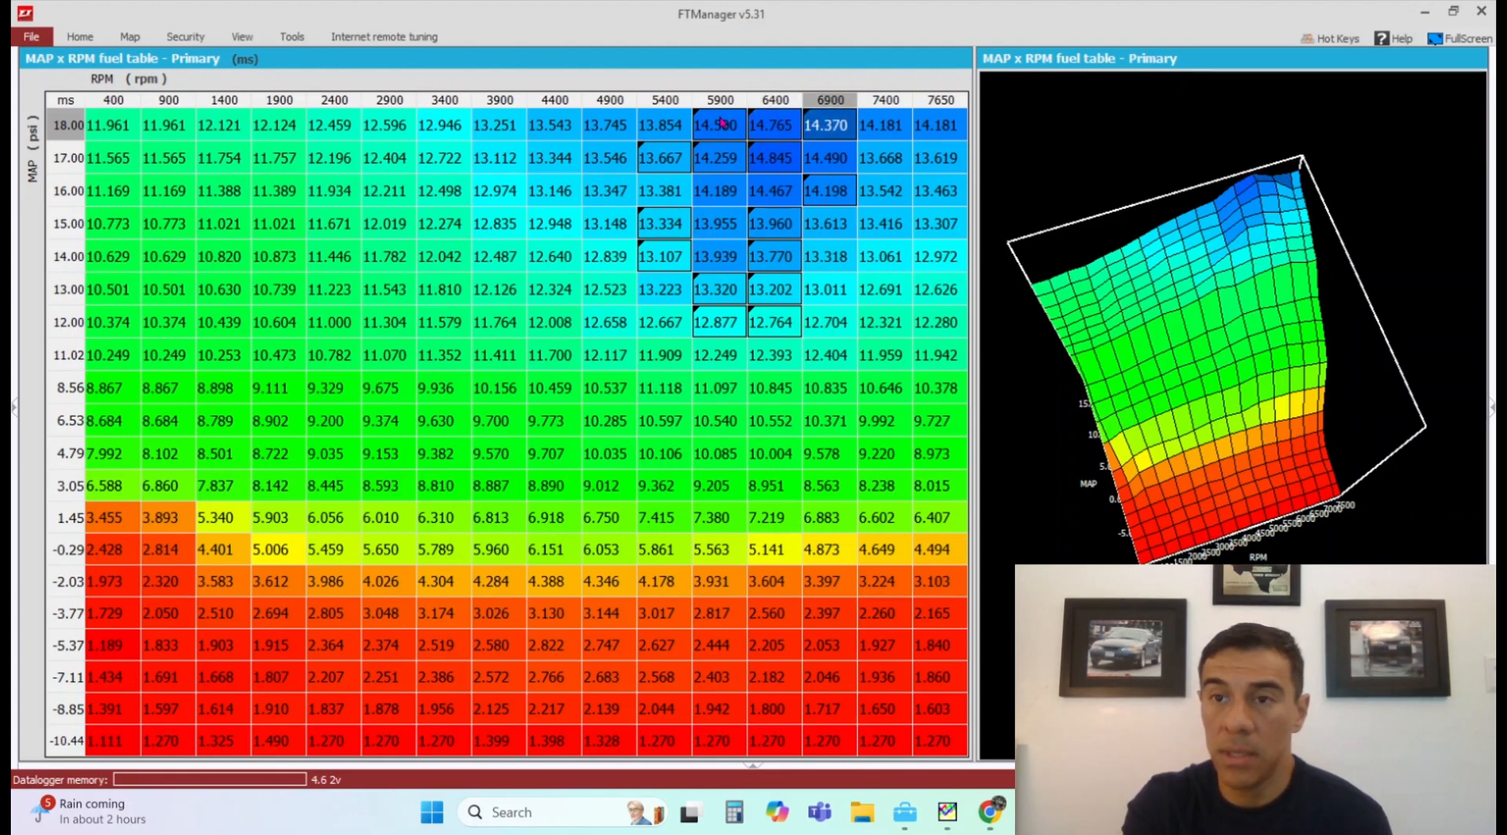
key(plus)
key(plus)
key(plus)
key(plus)
key(plus)
key(Down)
key(plus)
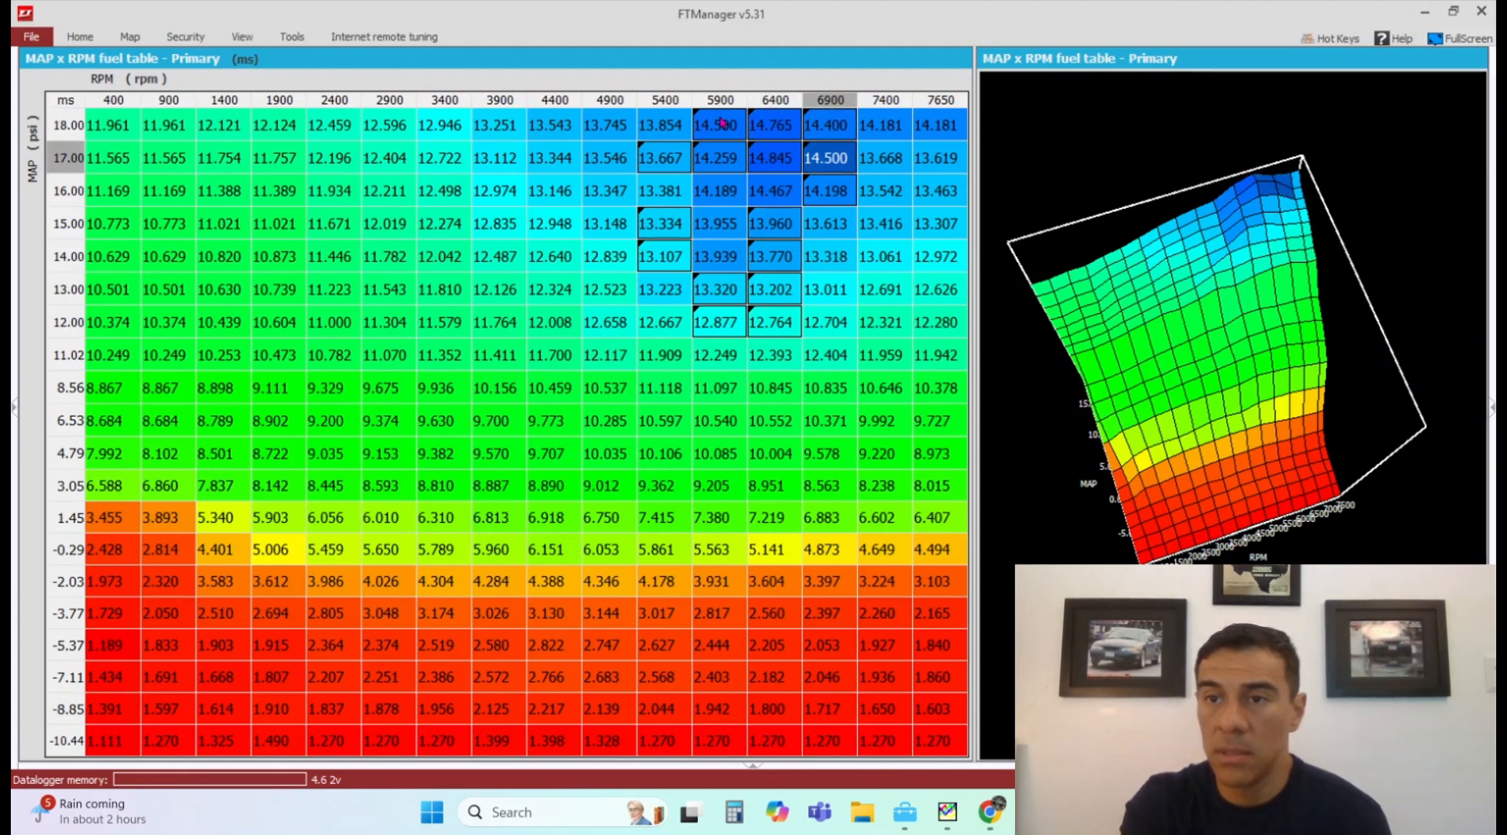
- Raise the fuel value at 17.00 psi and 7400 rpm to 13.938 ms
key(Right)
key(Right)
key(Left)
key(plus)
key(plus)
key(plus)
key(plus)
key(plus)
key(plus)
key(plus)
key(plus)
key(plus)
key(plus)
key(plus)
key(plus)
key(plus)
key(plus)
key(plus)
key(plus)
key(plus)
key(plus)
key(plus)
key(plus)
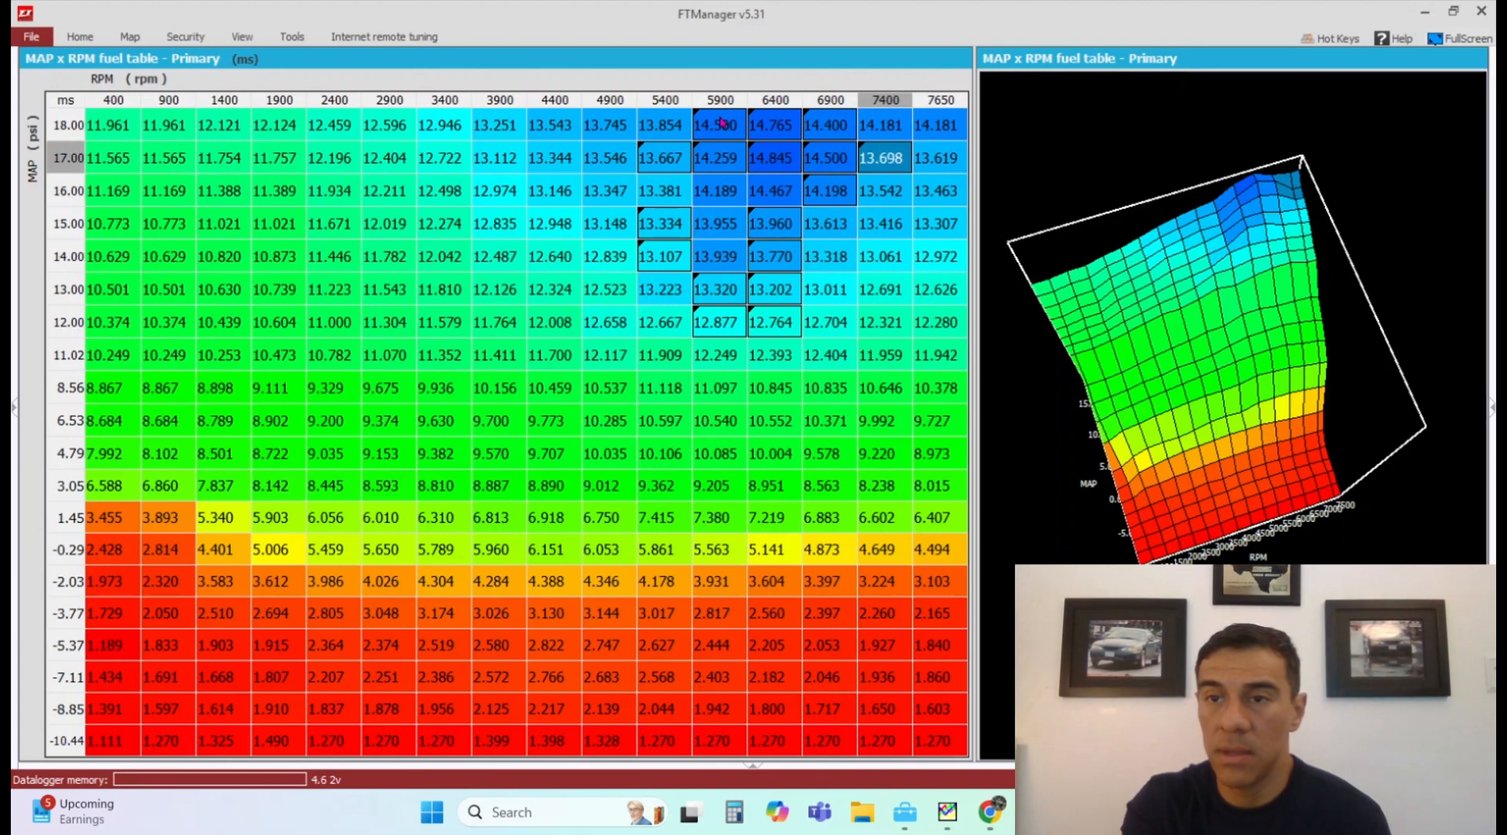
key(plus)
key(plus)
key(plus)
key(plus)
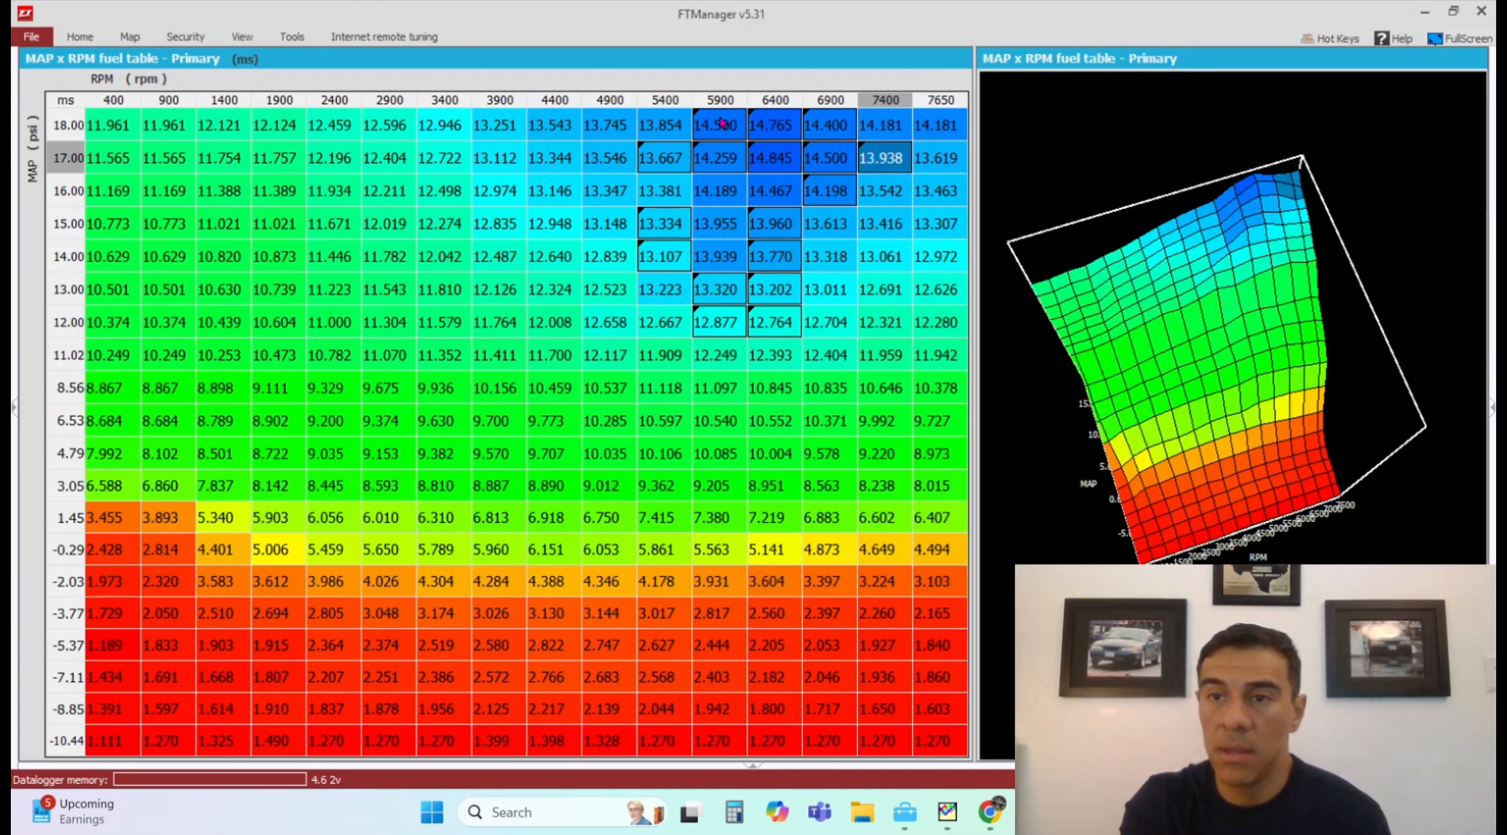
- Raise the fuel value at 15.00 psi and 6900 rpm to 13.743 ms
key(Right)
key(Down)
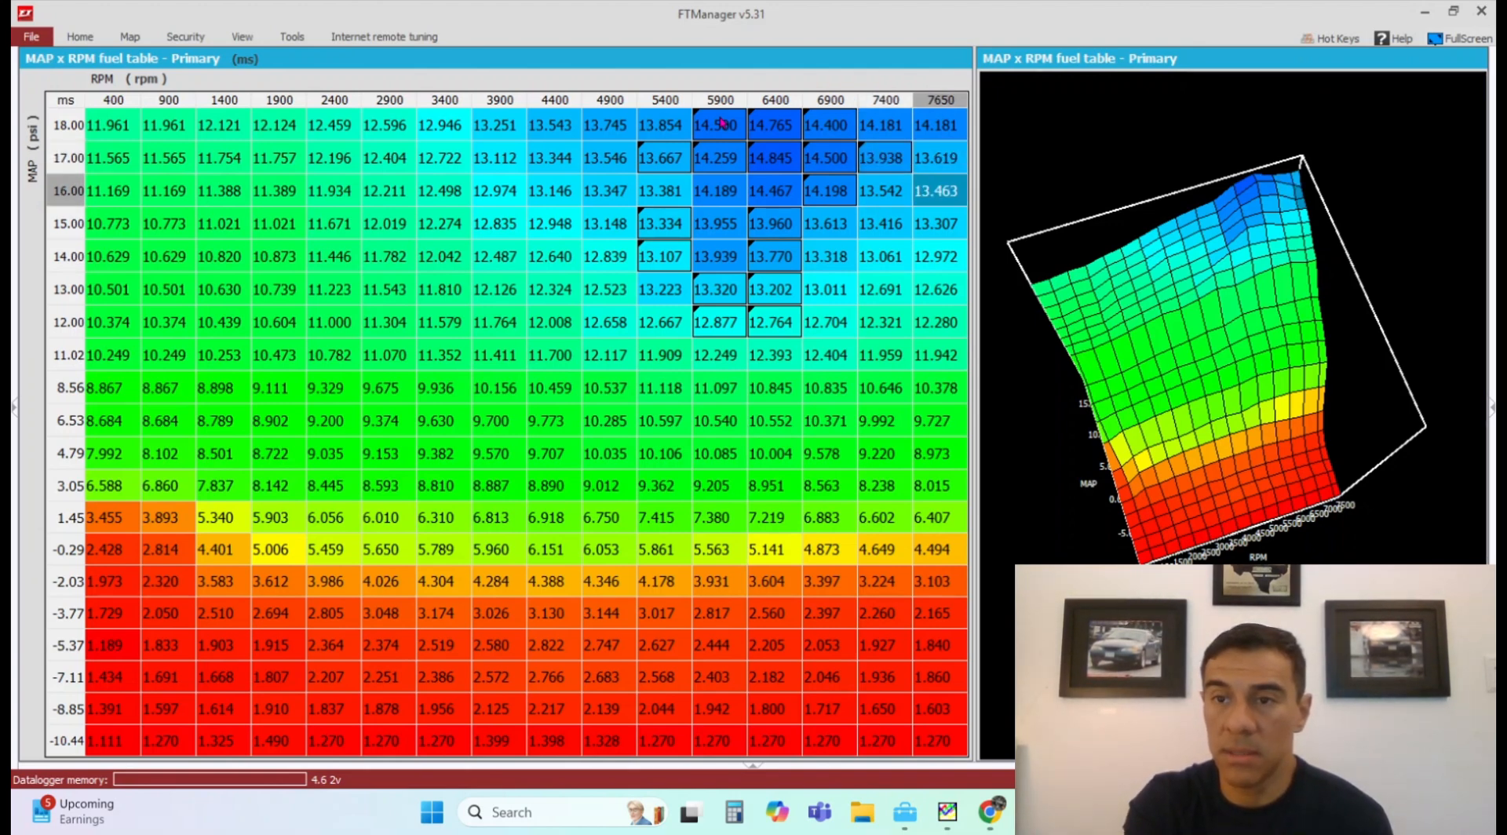
key(Left)
key(Left)
key(Down)
key(plus)
key(plus)
key(plus)
key(plus)
key(plus)
key(plus)
key(plus)
key(plus)
key(plus)
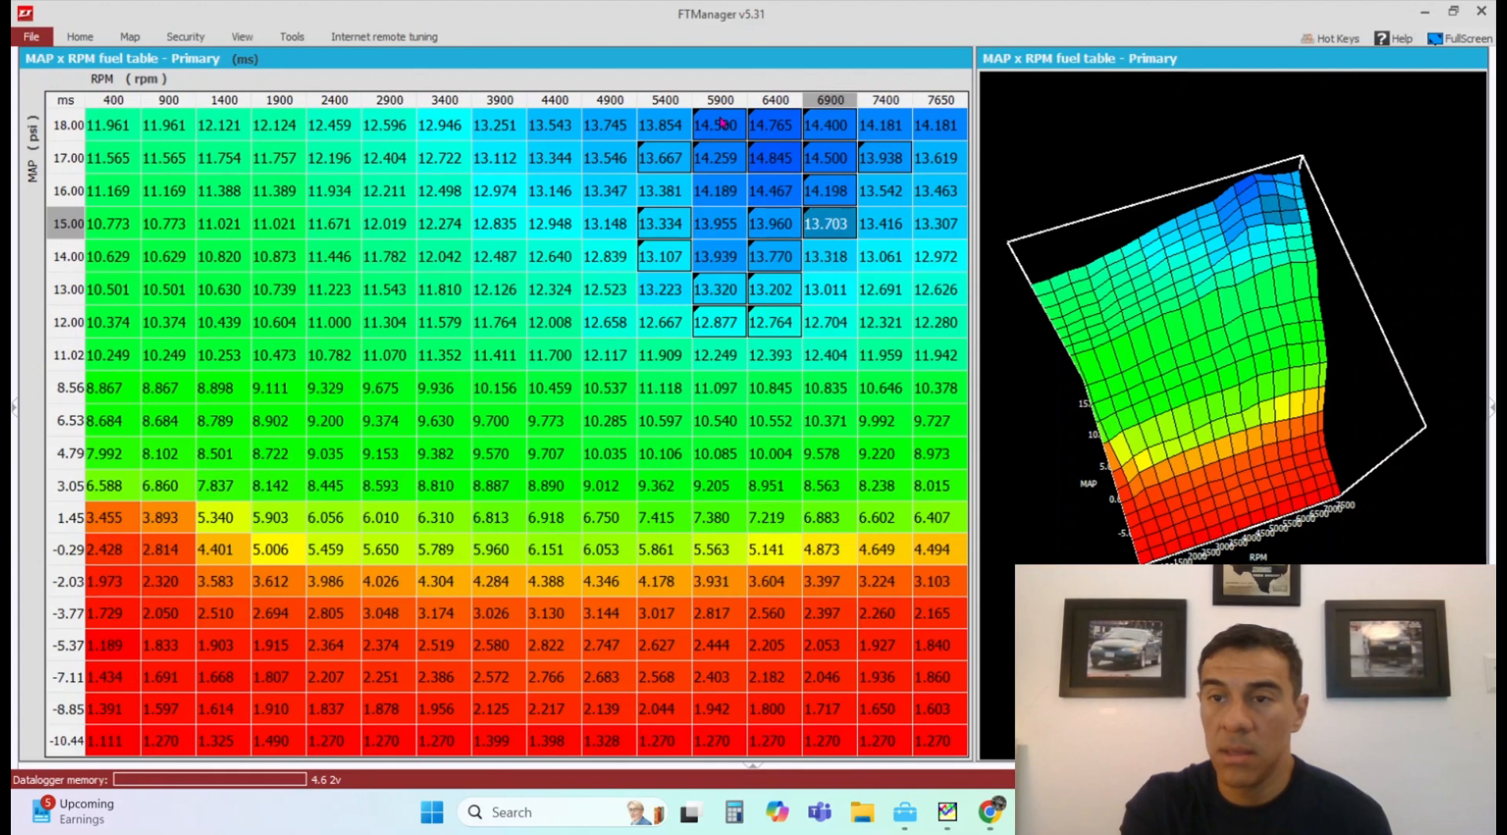
- Raise the fuel value at 15.00 psi and 6400 rpm to 14.060 ms
key(Left)
key(plus)
key(plus)
key(plus)
key(plus)
key(plus)
key(plus)
key(plus)
key(plus)
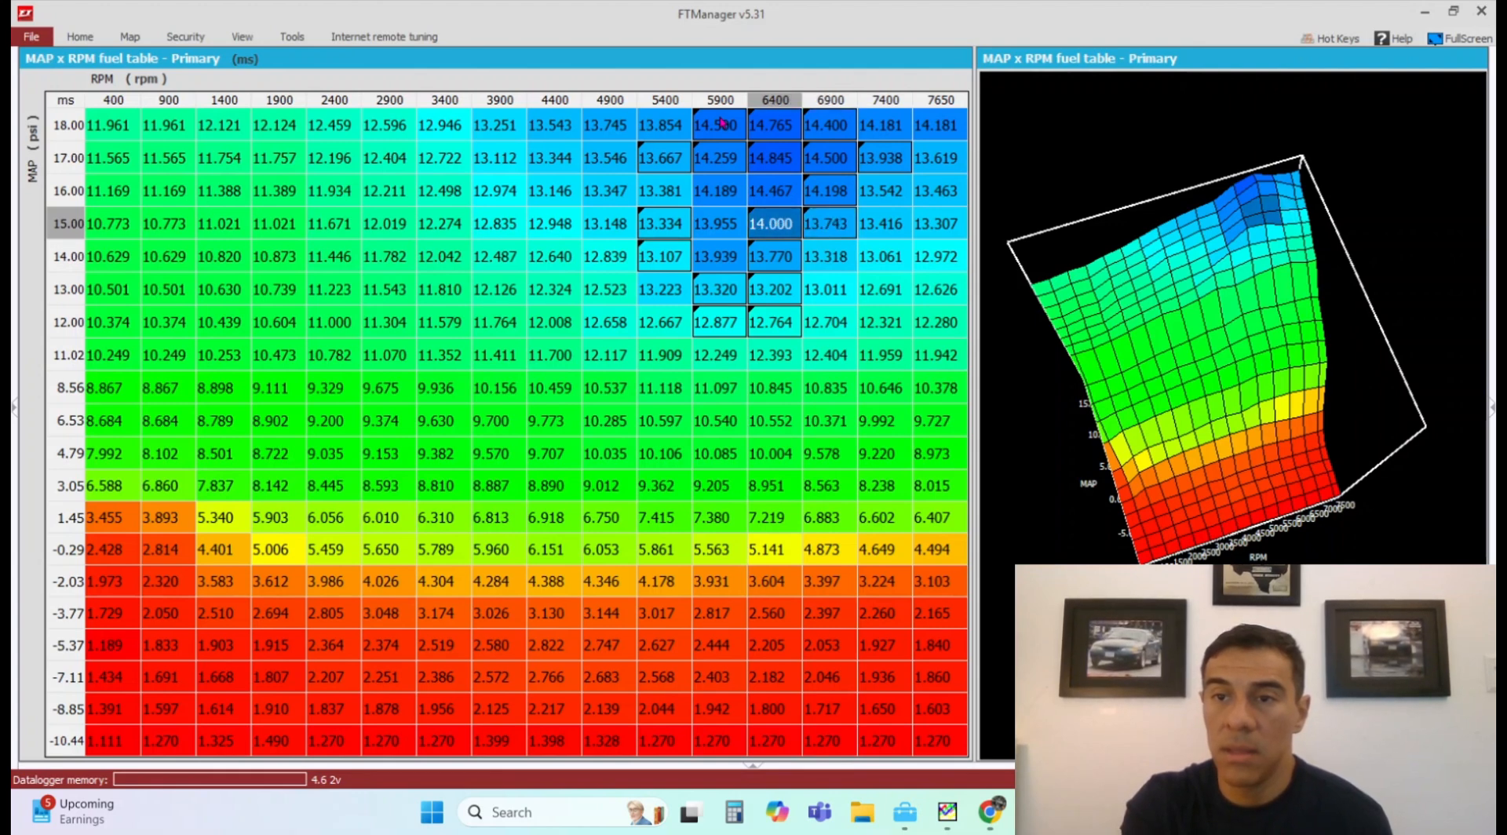
key(plus)
key(plus)
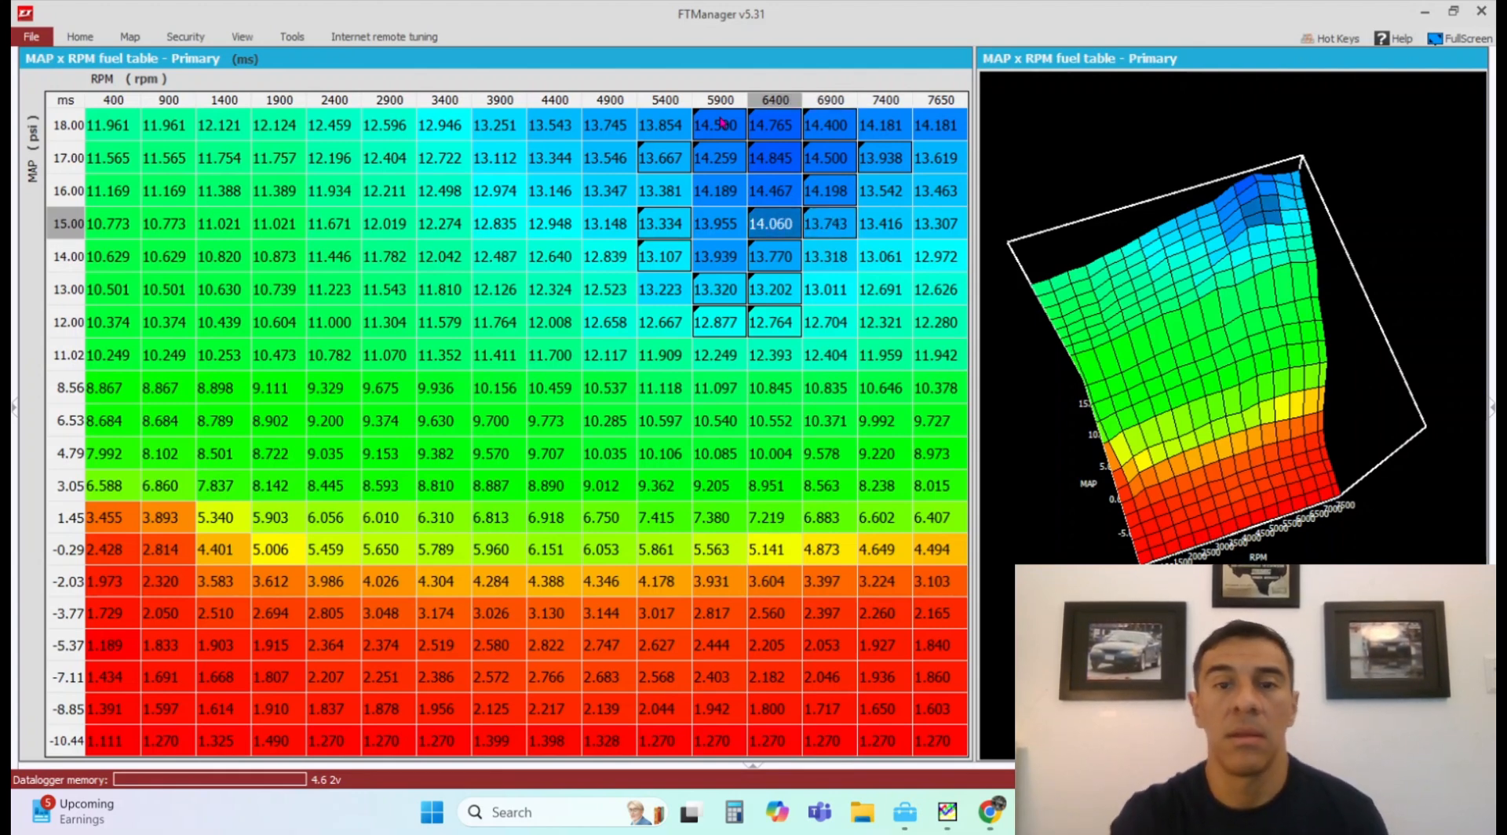
- Raise the fuel value at 16.00 psi and 5400 rpm to 13.661 ms
drag(1218, 384, 1103, 364)
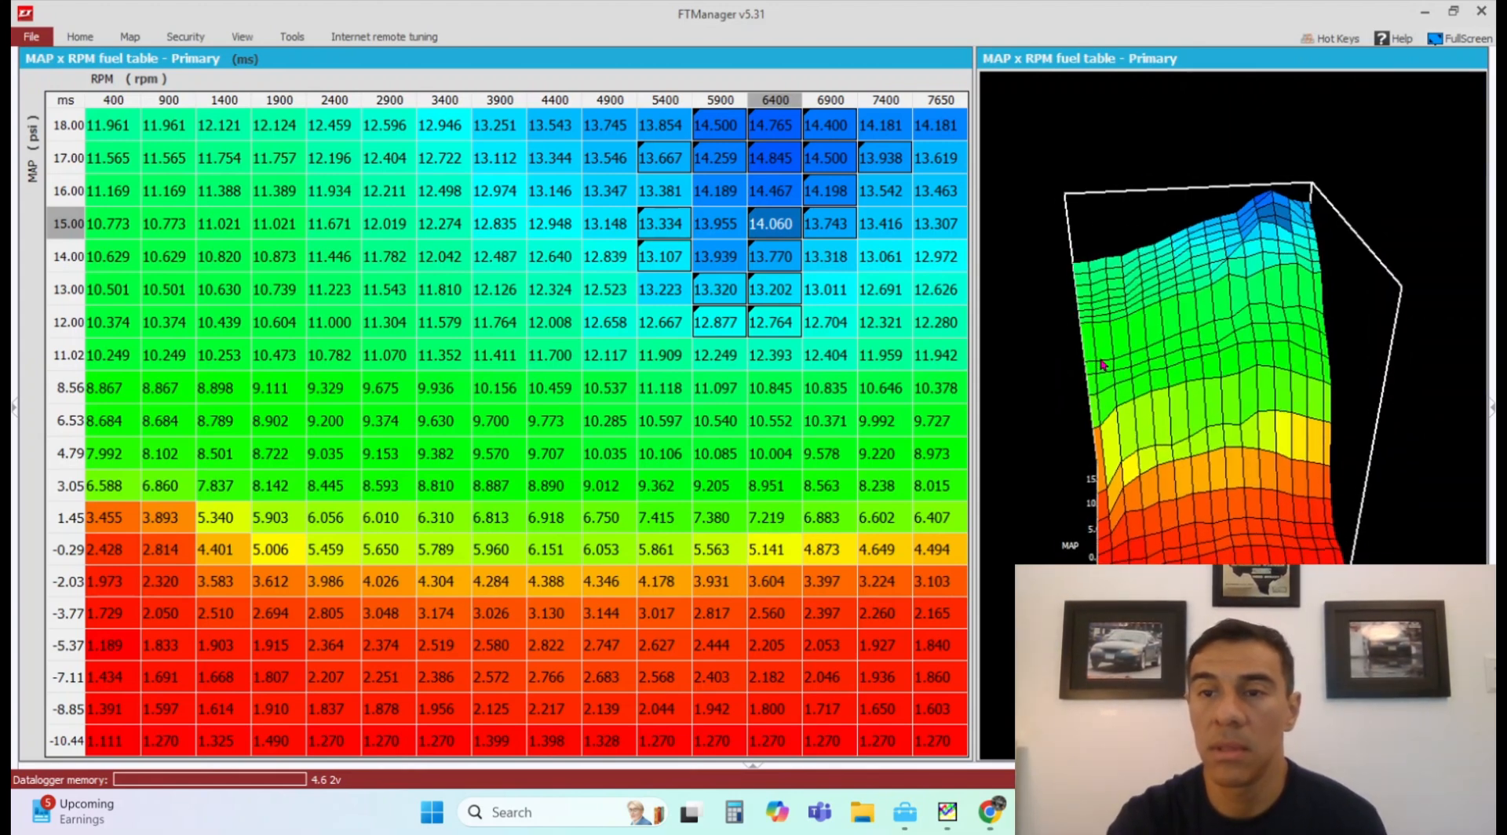
click(663, 198)
key(plus)
key(plus)
key(plus)
key(plus)
key(plus)
key(plus)
key(plus)
key(plus)
key(plus)
key(plus)
key(plus)
key(plus)
key(plus)
key(plus)
key(plus)
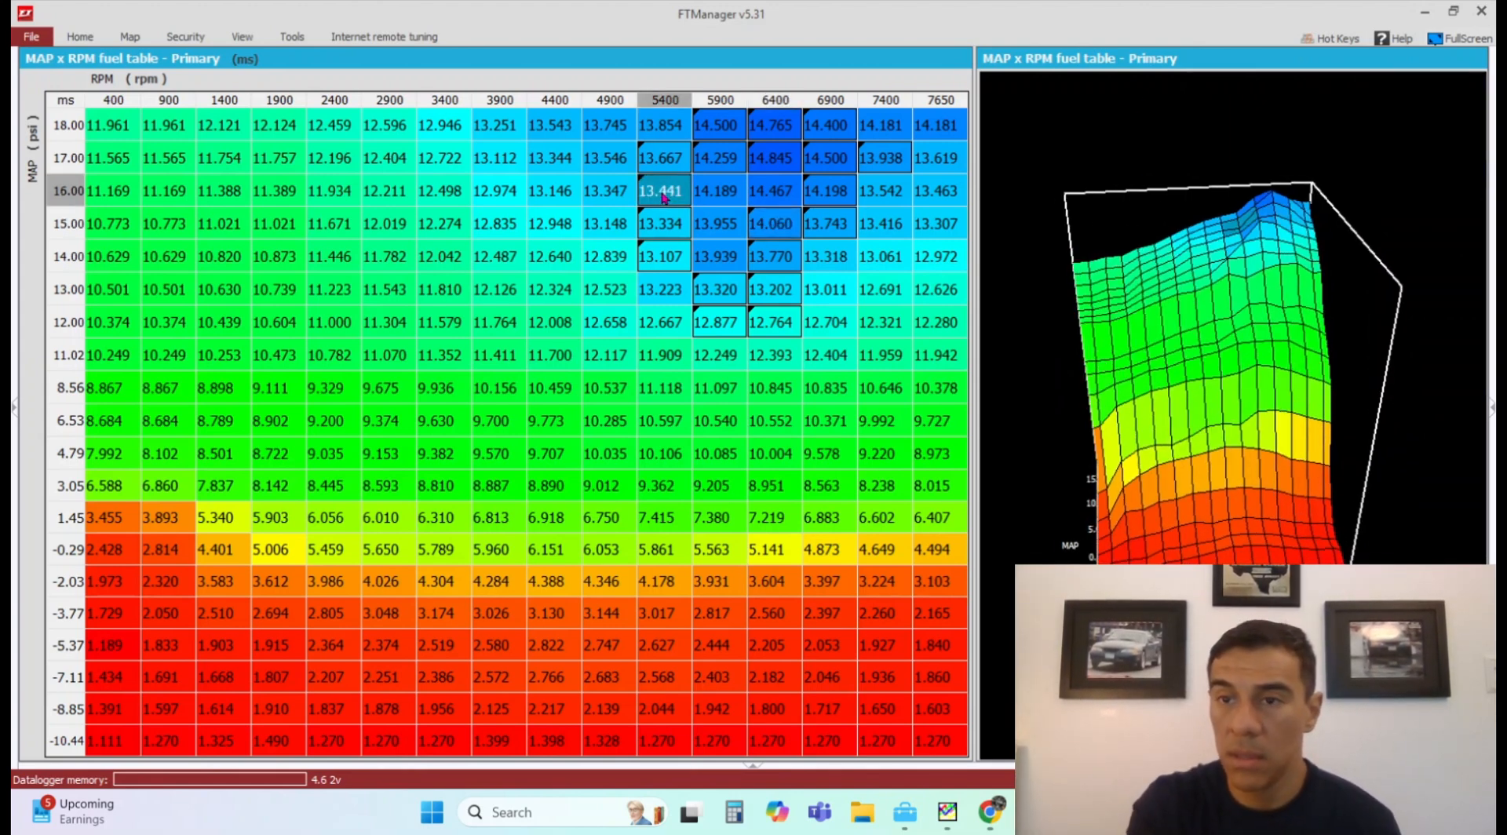
key(plus)
key(plus)
key(plus)
key(plus)
key(plus)
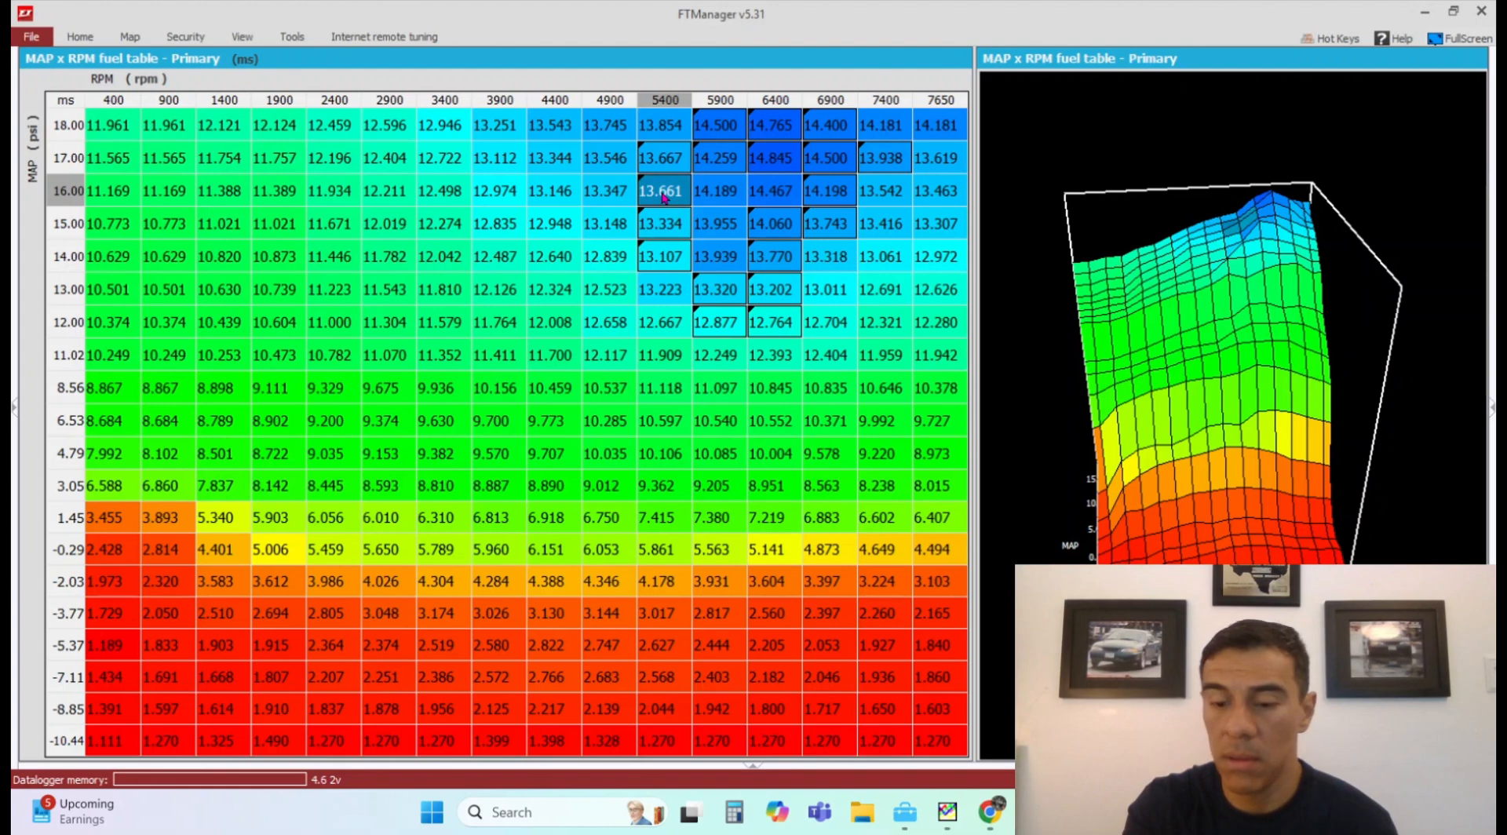
- Raise the fuel value at 17.00 psi and 5400 rpm to 13.807 ms
key(Up)
key(plus)
key(plus)
key(plus)
key(plus)
key(plus)
key(plus)
key(plus)
key(plus)
key(plus)
key(plus)
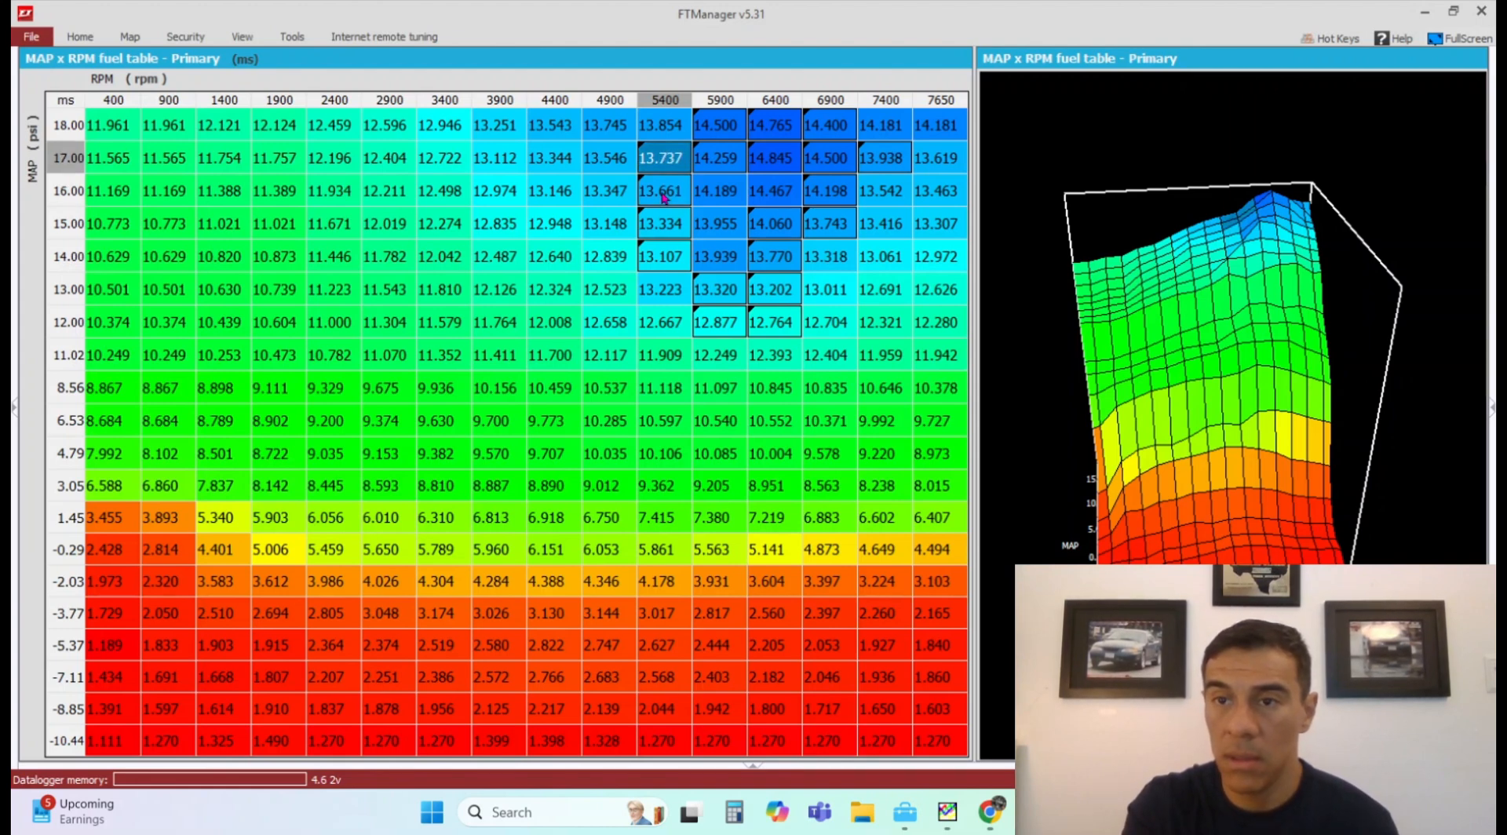
key(plus)
key(plus)
key(plus)
key(plus)
- Raise the fuel value at 18.00 psi and 5400 rpm to 14.004 ms
key(Up)
key(plus)
key(plus)
key(plus)
key(plus)
key(plus)
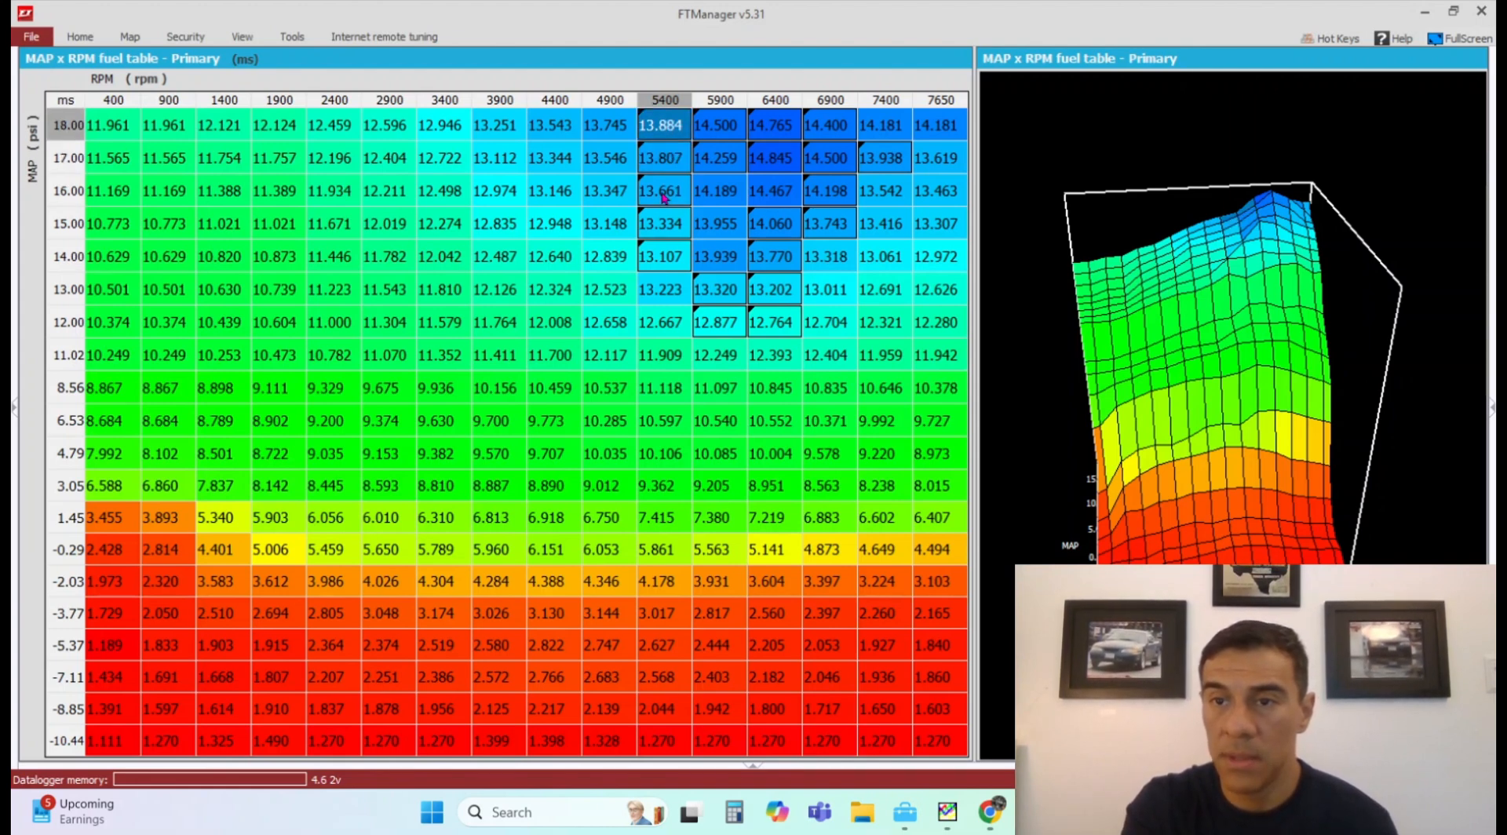
key(plus)
key(plus)
key(plus)
key(plus)
key(plus)
key(plus)
key(plus)
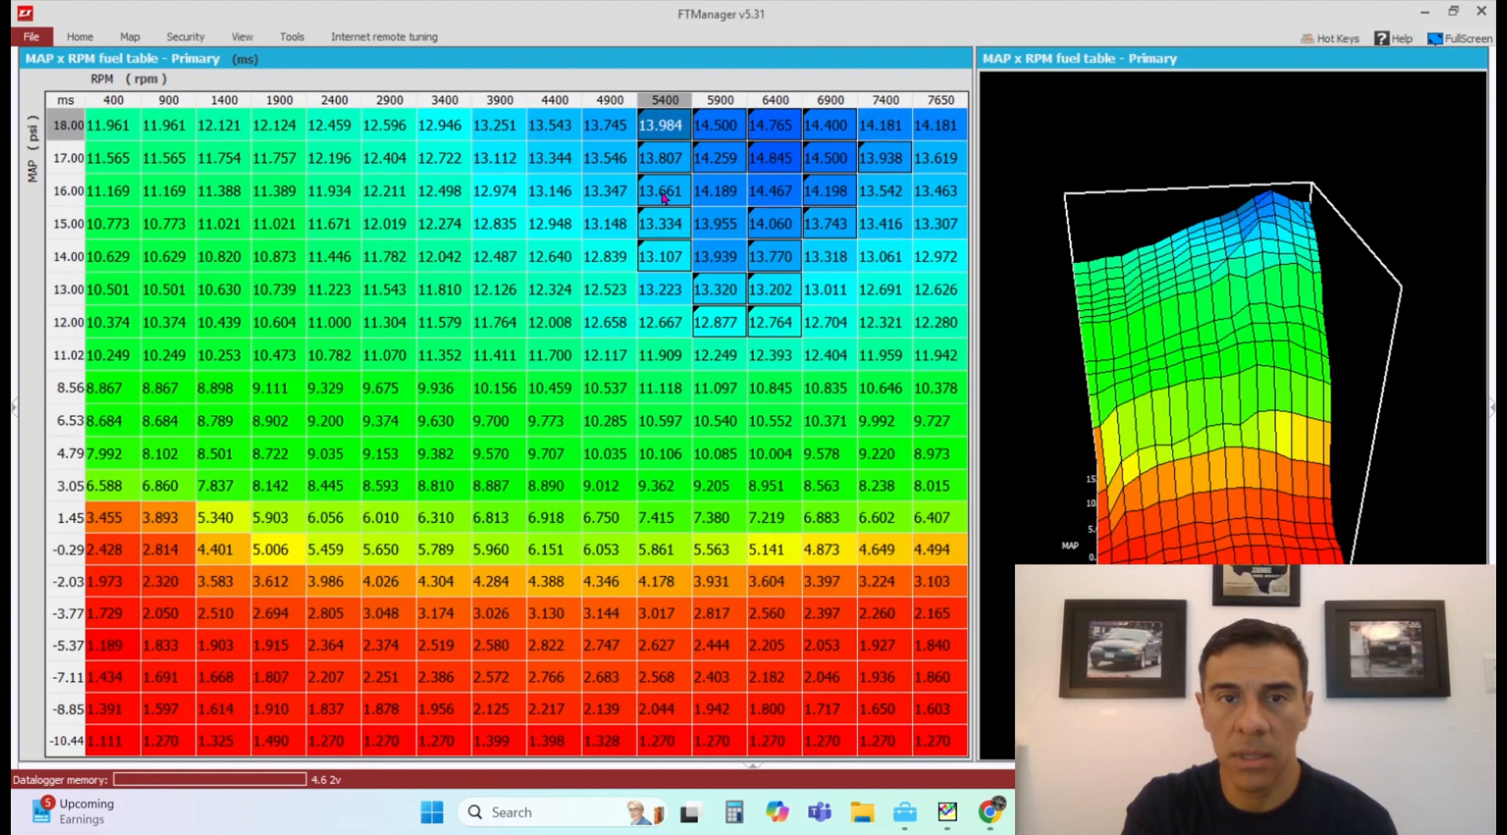
- Raise the fuel value at 15.00 psi and 5400 rpm to 13.584 ms
key(Down)
key(Down)
key(Down)
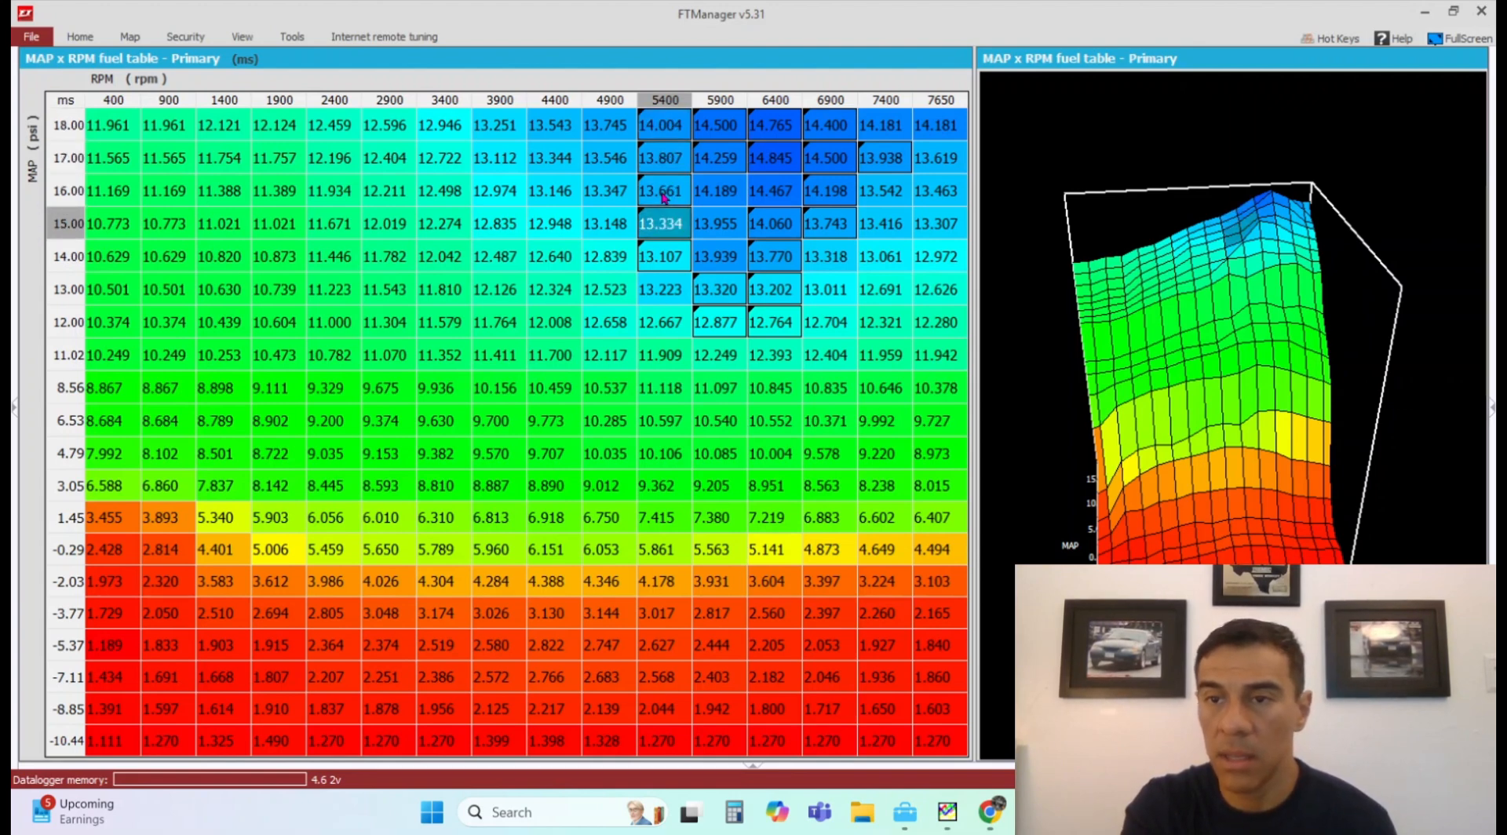
key(plus)
key(plus)
key(plus)
key(plus)
key(plus)
key(plus)
key(plus)
key(plus)
key(plus)
key(plus)
key(plus)
key(plus)
key(plus)
key(plus)
key(plus)
key(plus)
key(plus)
key(plus)
key(plus)
key(plus)
key(plus)
key(plus)
key(plus)
key(plus)
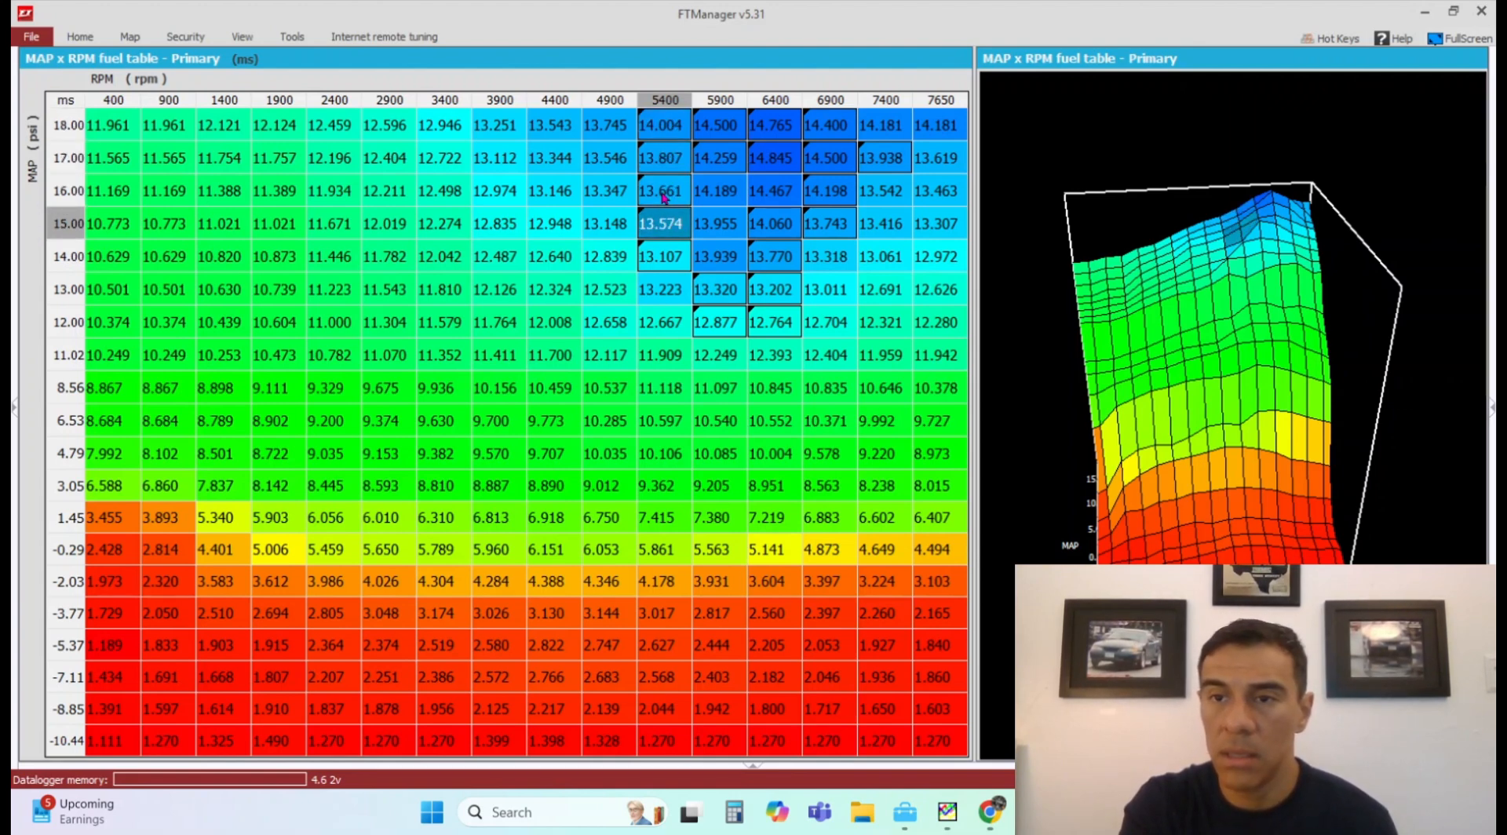
- Raise the fuel value at 14.00 psi and 5400 rpm to 13.317 ms
key(Down)
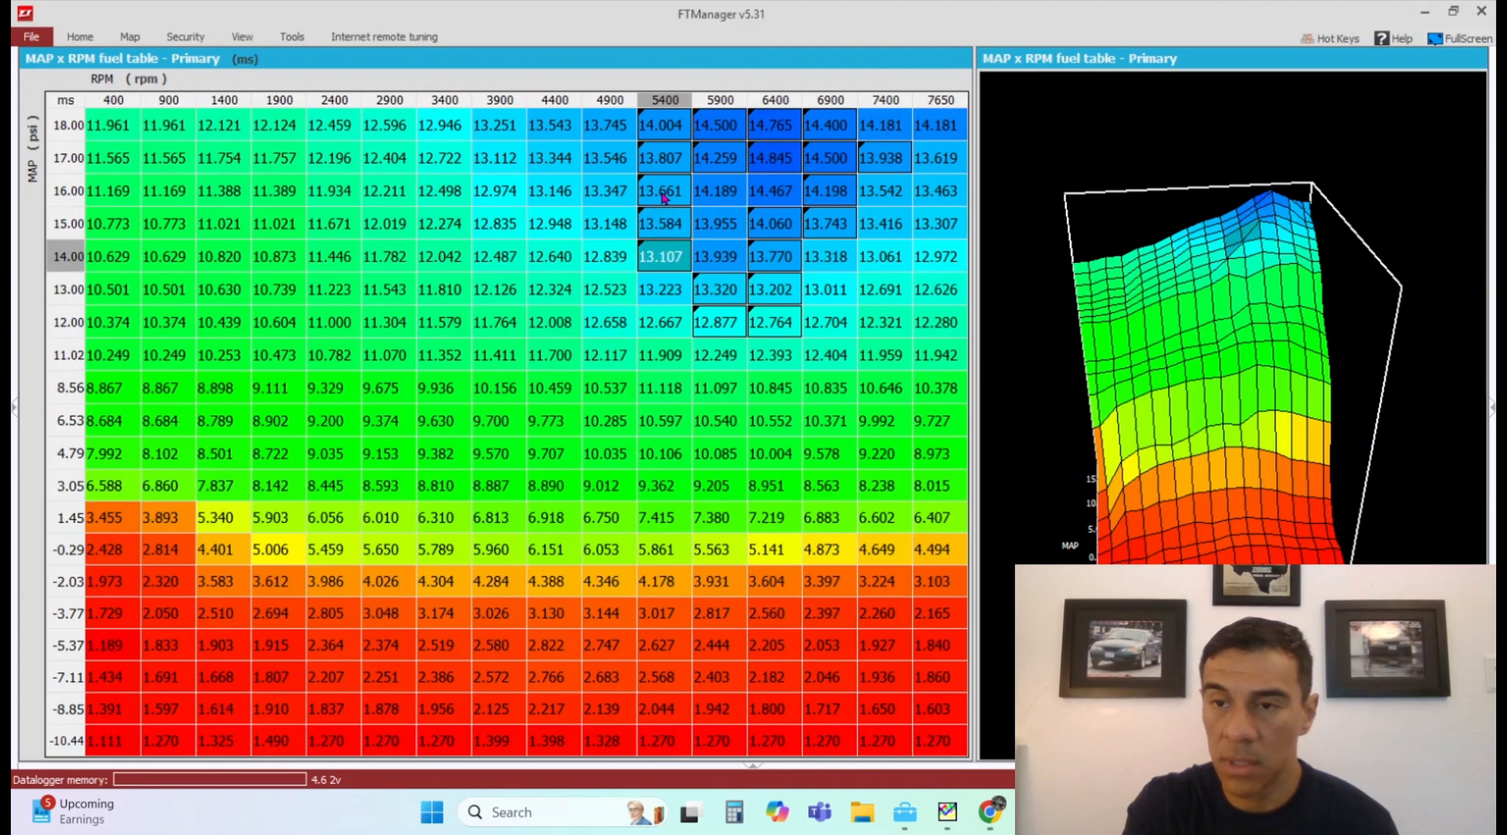
key(plus)
key(plus)
key(plus)
key(plus)
key(plus)
key(plus)
key(plus)
key(plus)
key(plus)
key(plus)
key(plus)
key(plus)
key(plus)
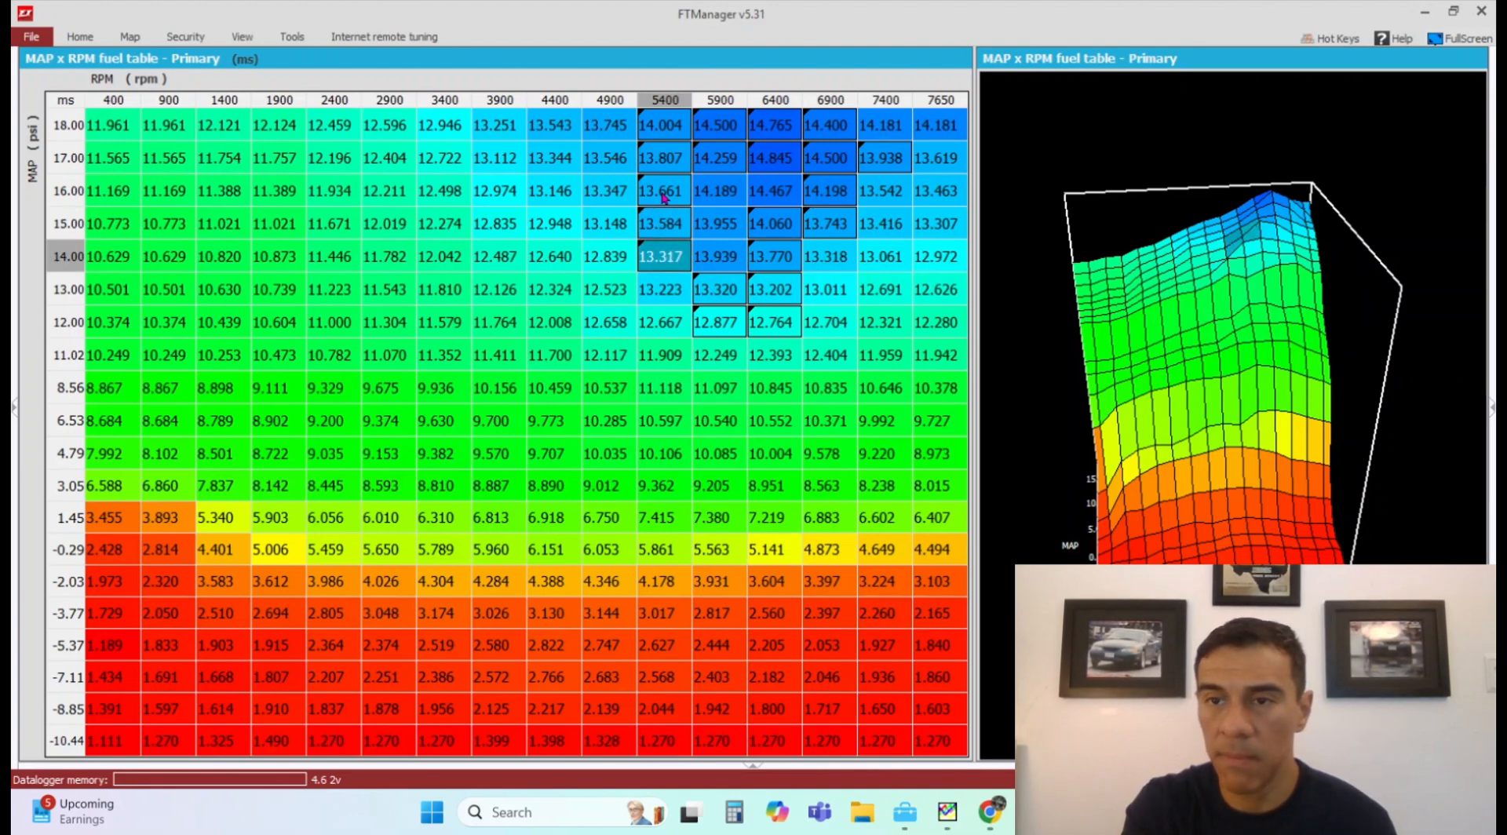
- Raise the fuel values at 14.00 psi and 5400 rpm to 13.347 ms and at 15.00 psi and 5900 rpm to 14.065 ms
key(plus)
key(Up)
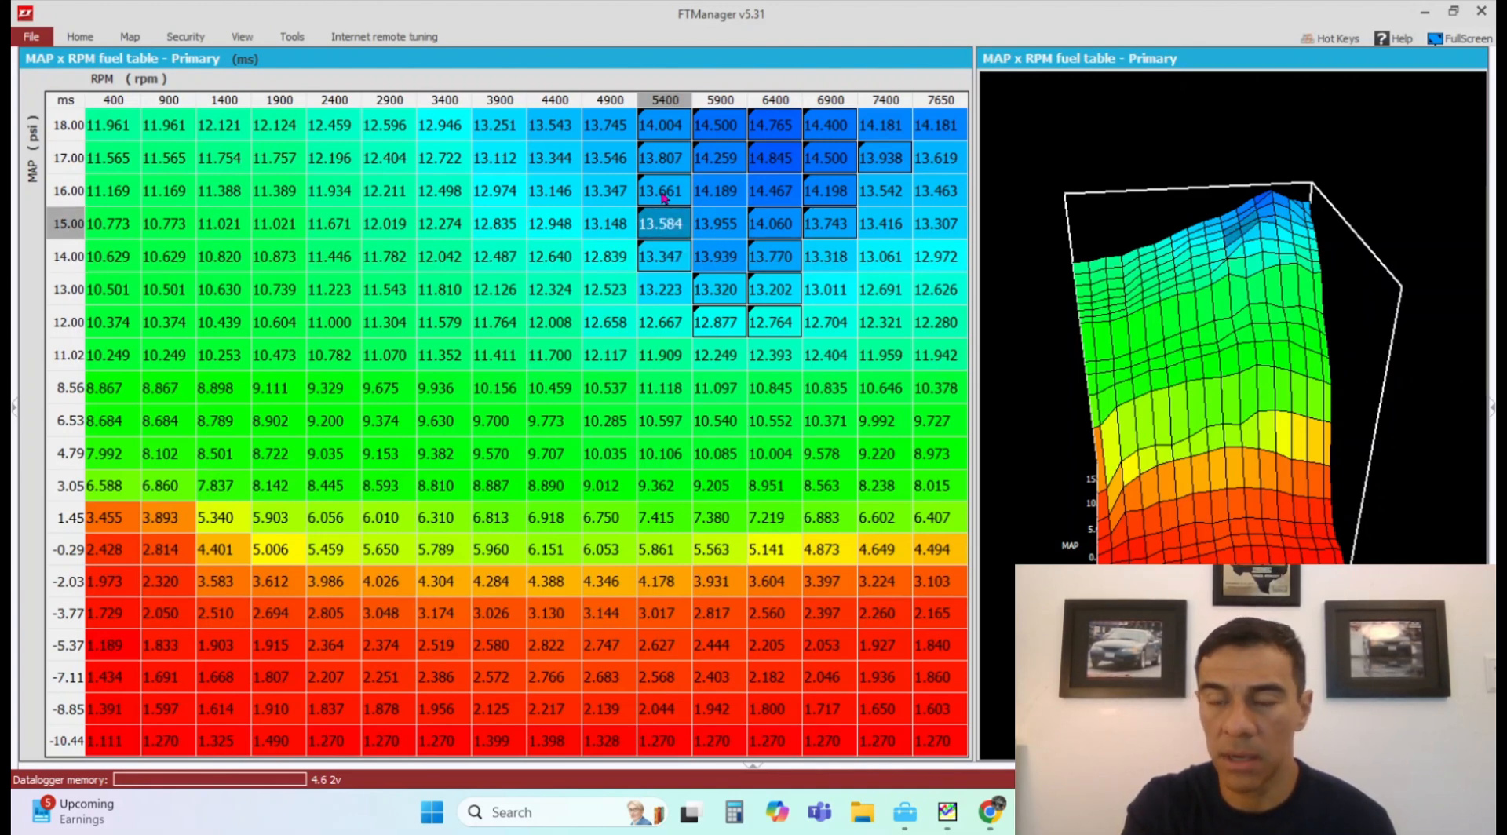
key(Right)
key(plus)
key(plus)
key(plus)
key(plus)
key(plus)
key(plus)
key(plus)
key(plus)
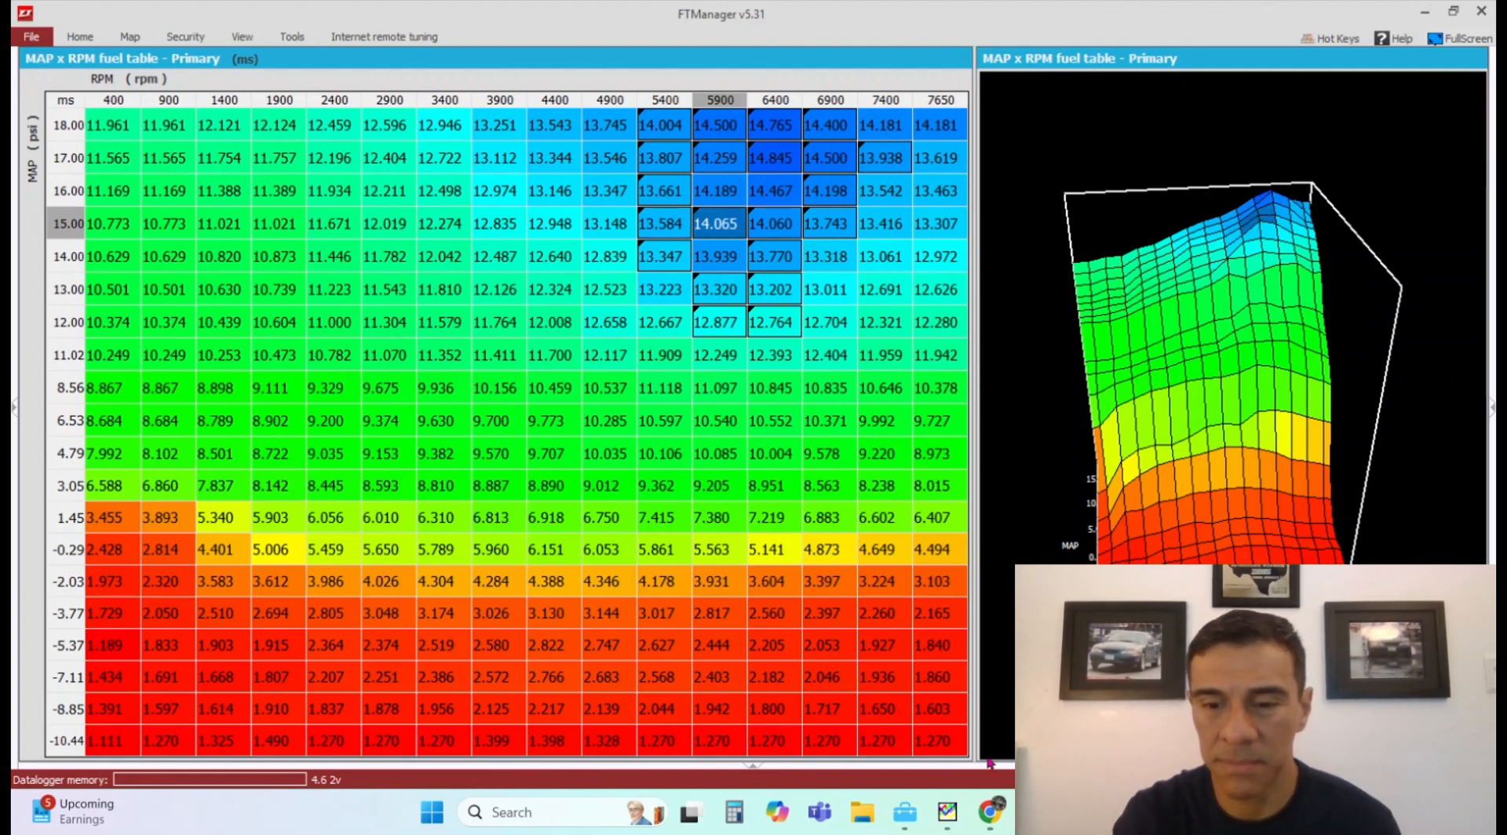
- Switch to the Datalogger and compare the pass1 log at about 9.3 s with the primary fuel table
click(1032, 813)
click(1127, 714)
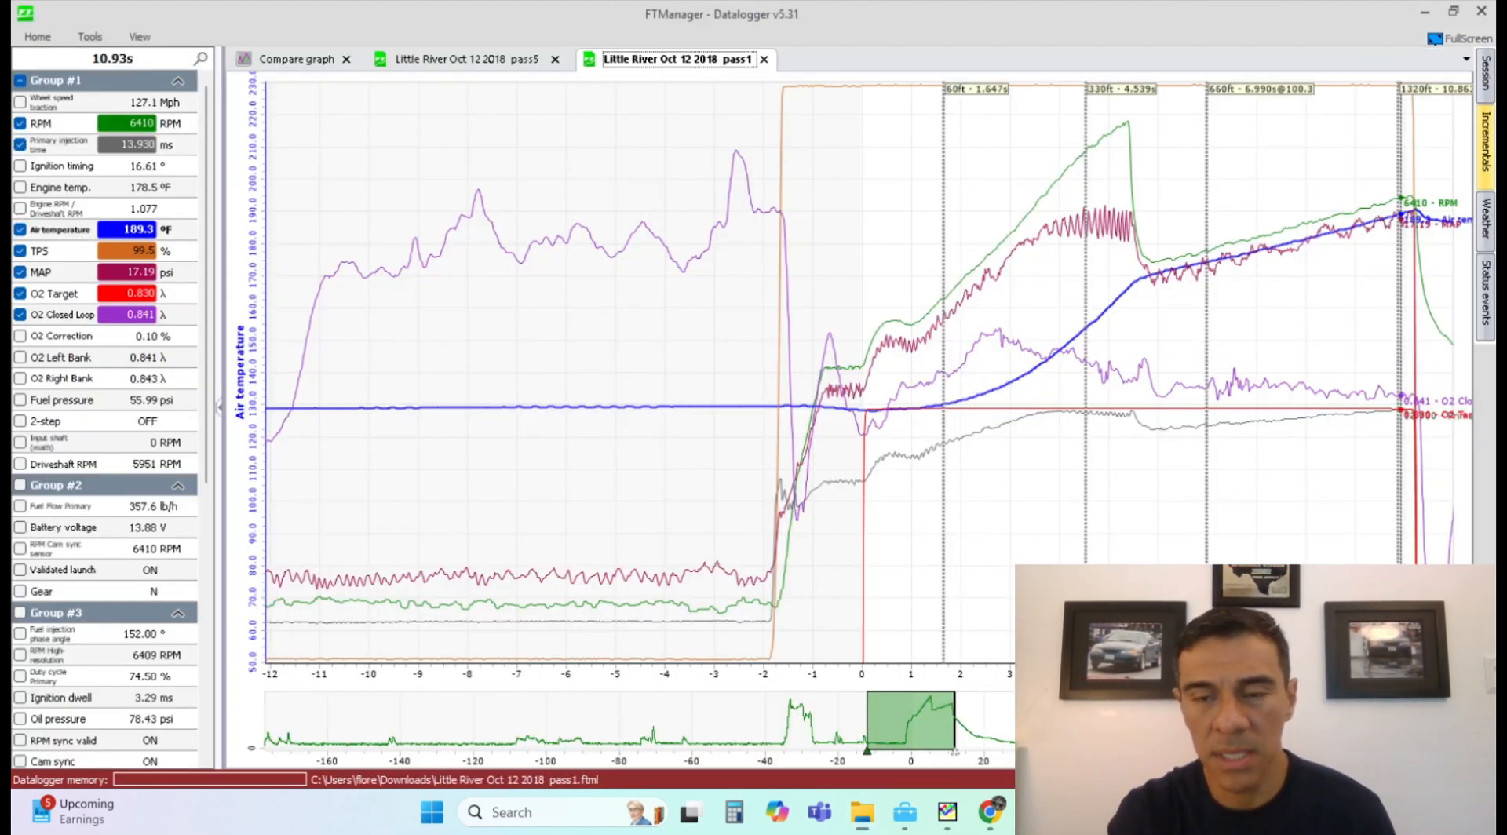
click(1013, 382)
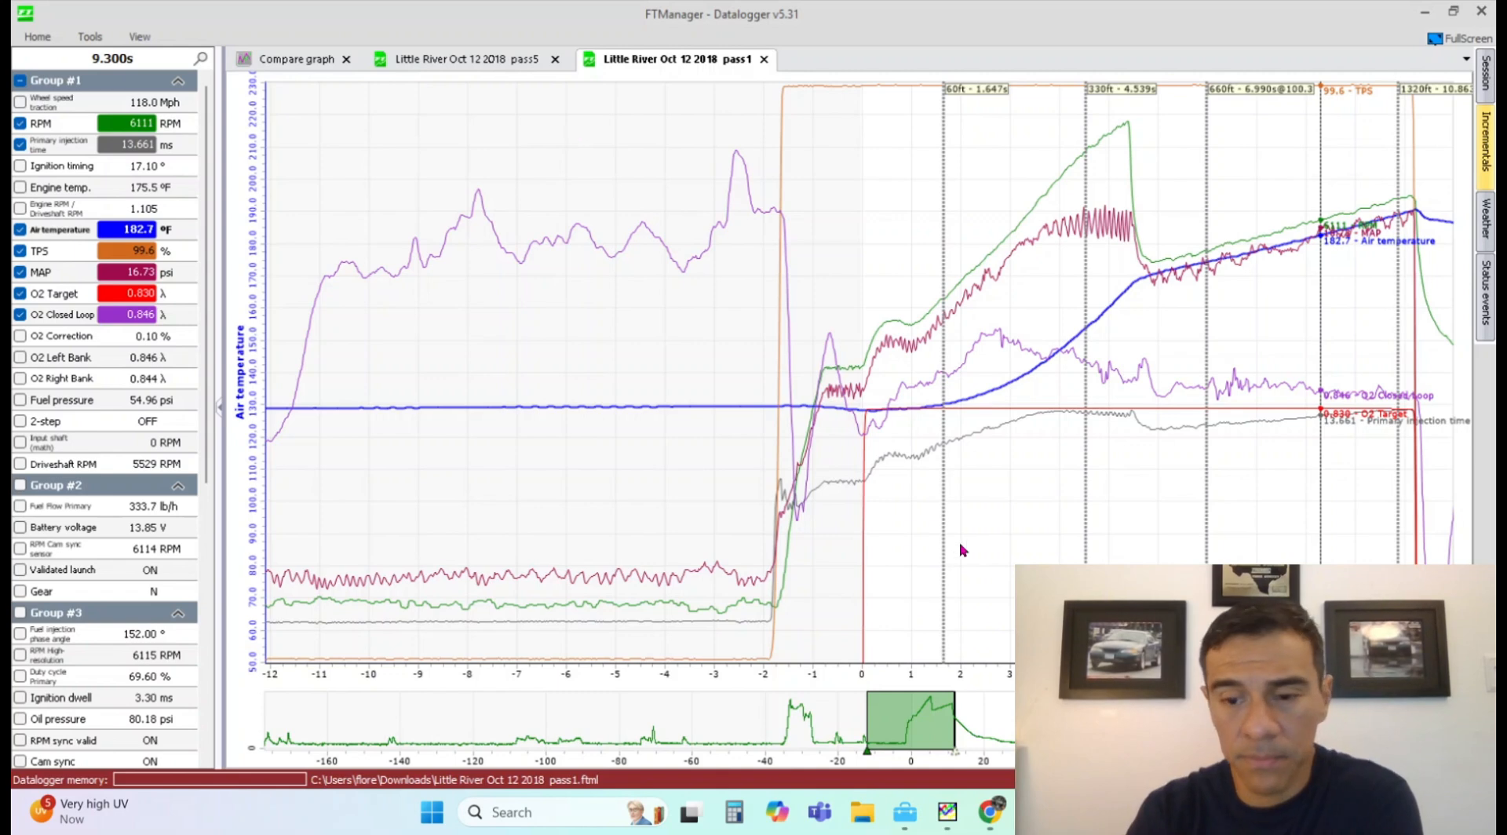
click(862, 812)
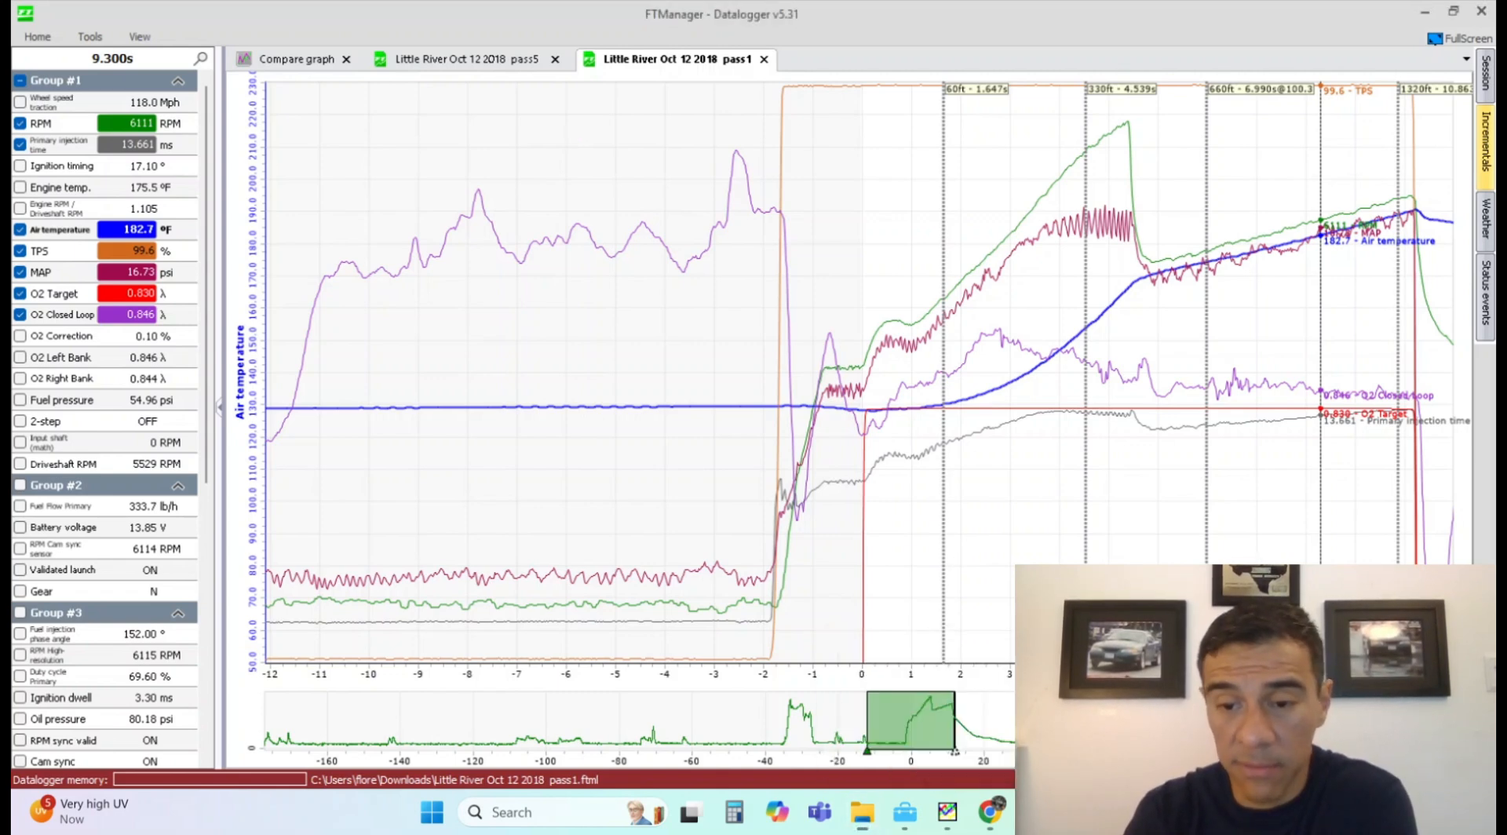
click(998, 773)
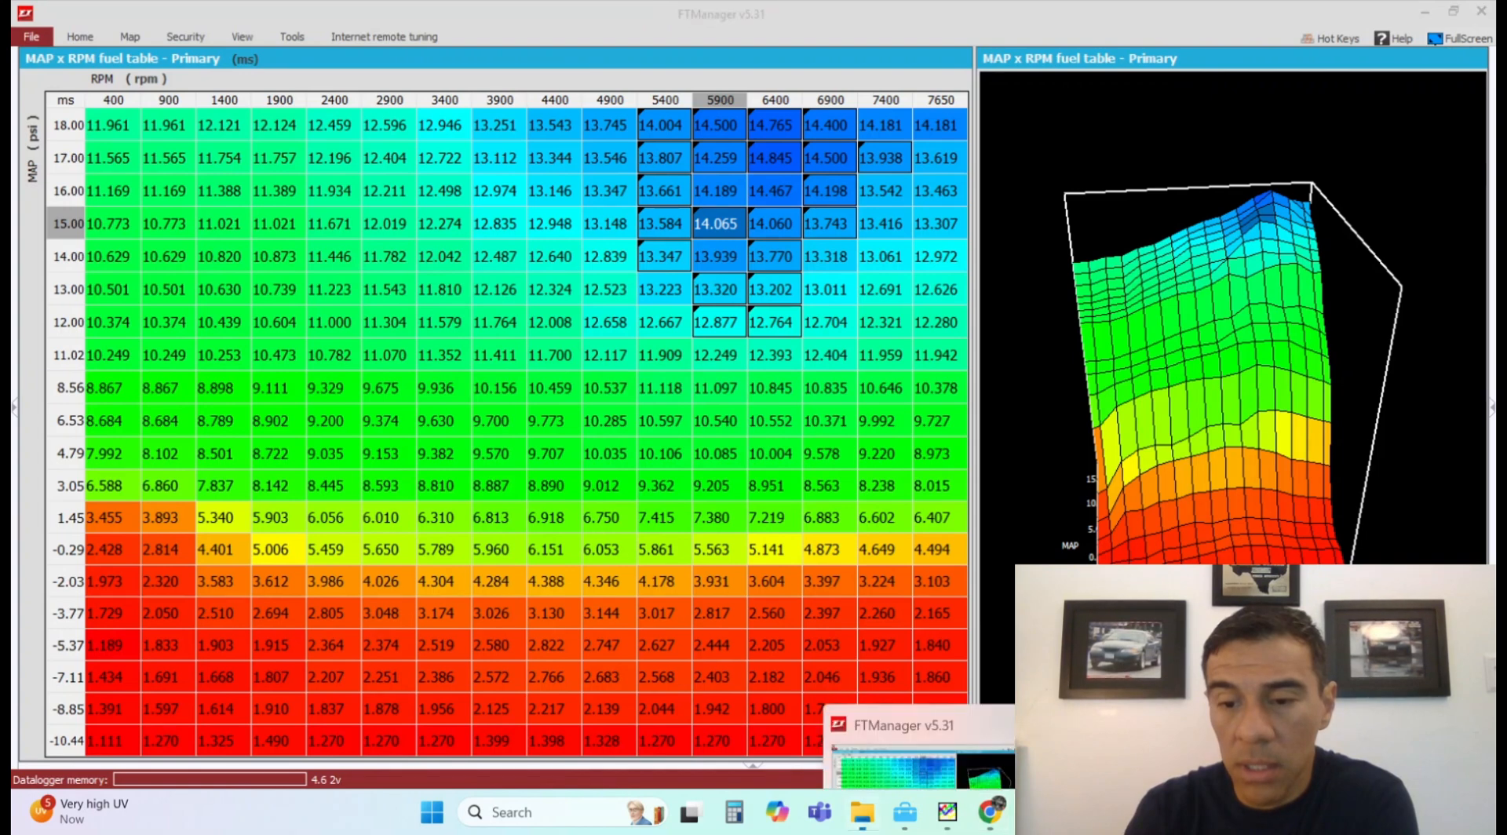
click(1099, 773)
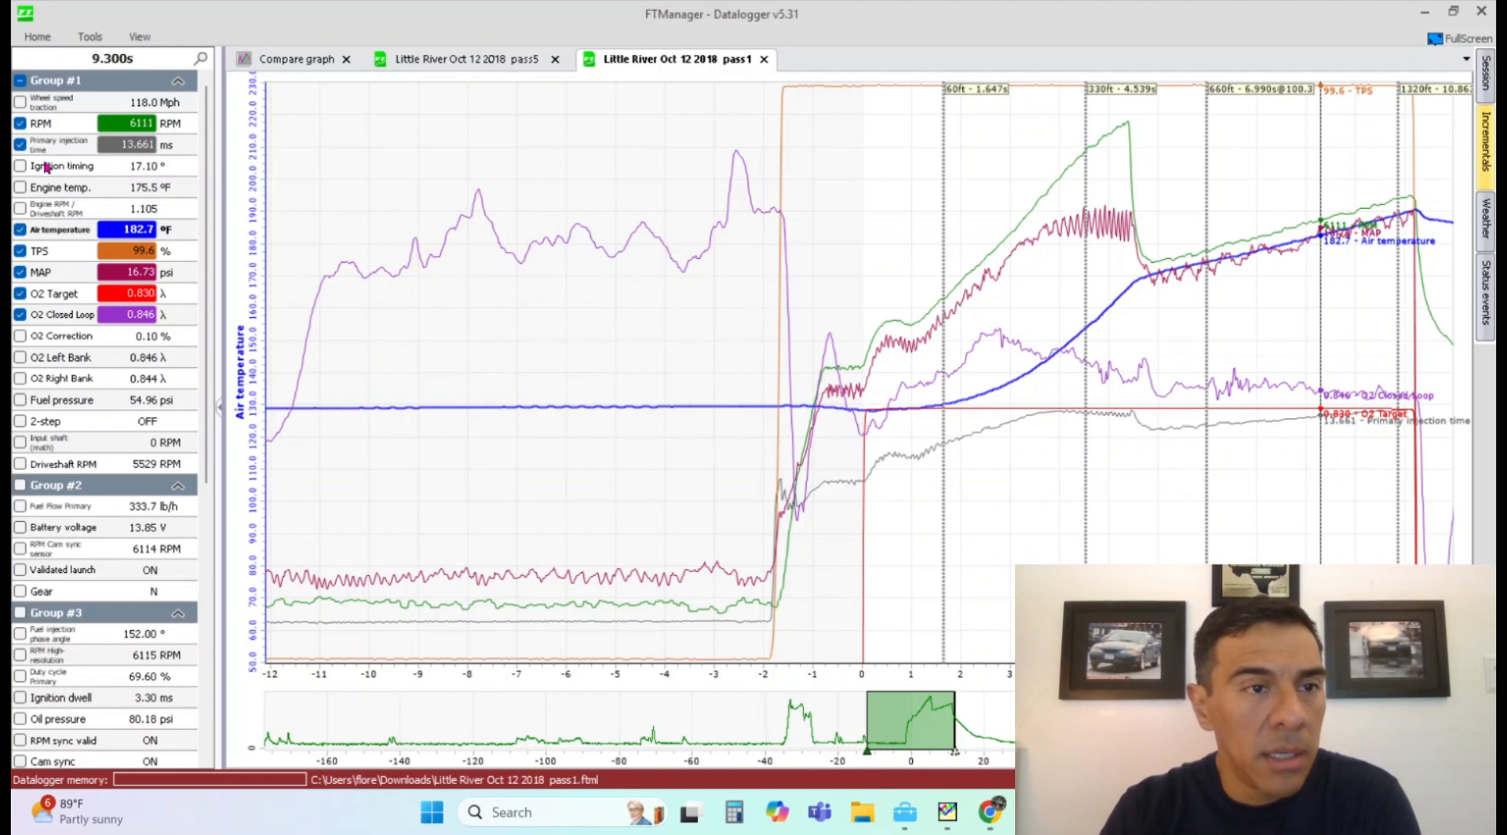
- Hide all Group #1 channels on the pass1 graph and add the Differential fuel pressure math channel
click(21, 80)
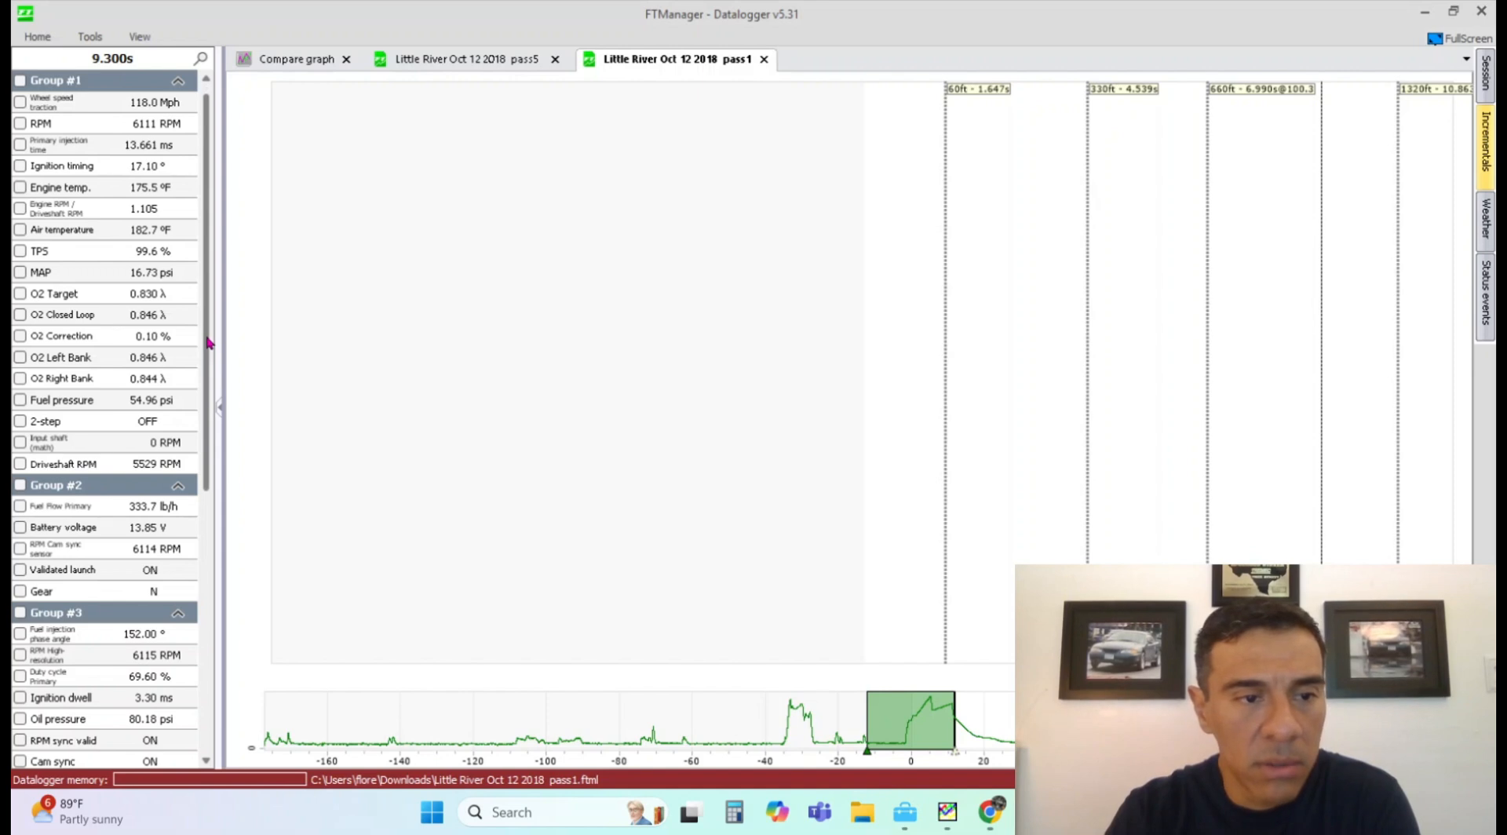
drag(207, 339, 202, 291)
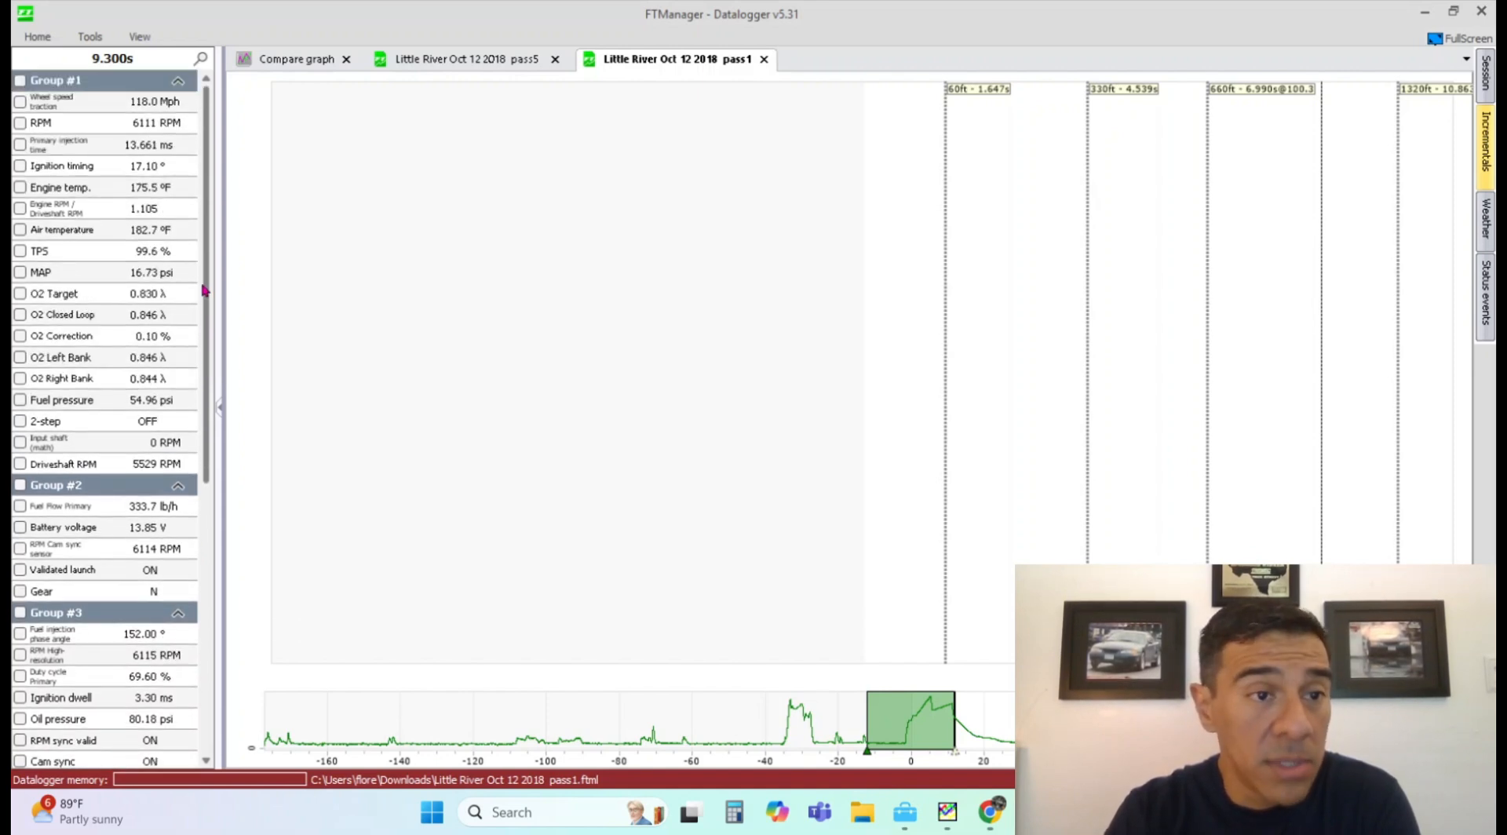
click(90, 36)
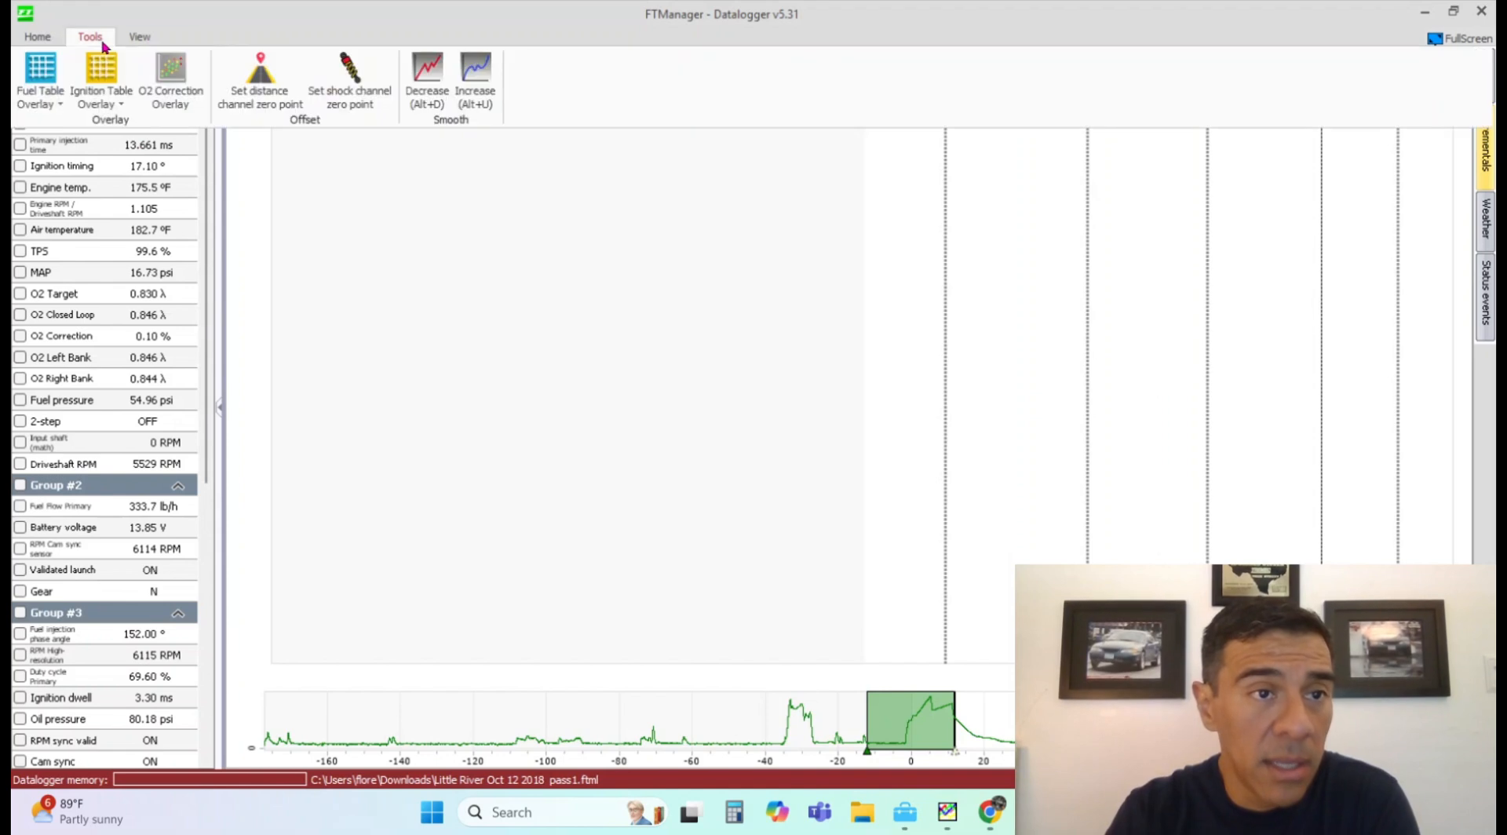
click(38, 37)
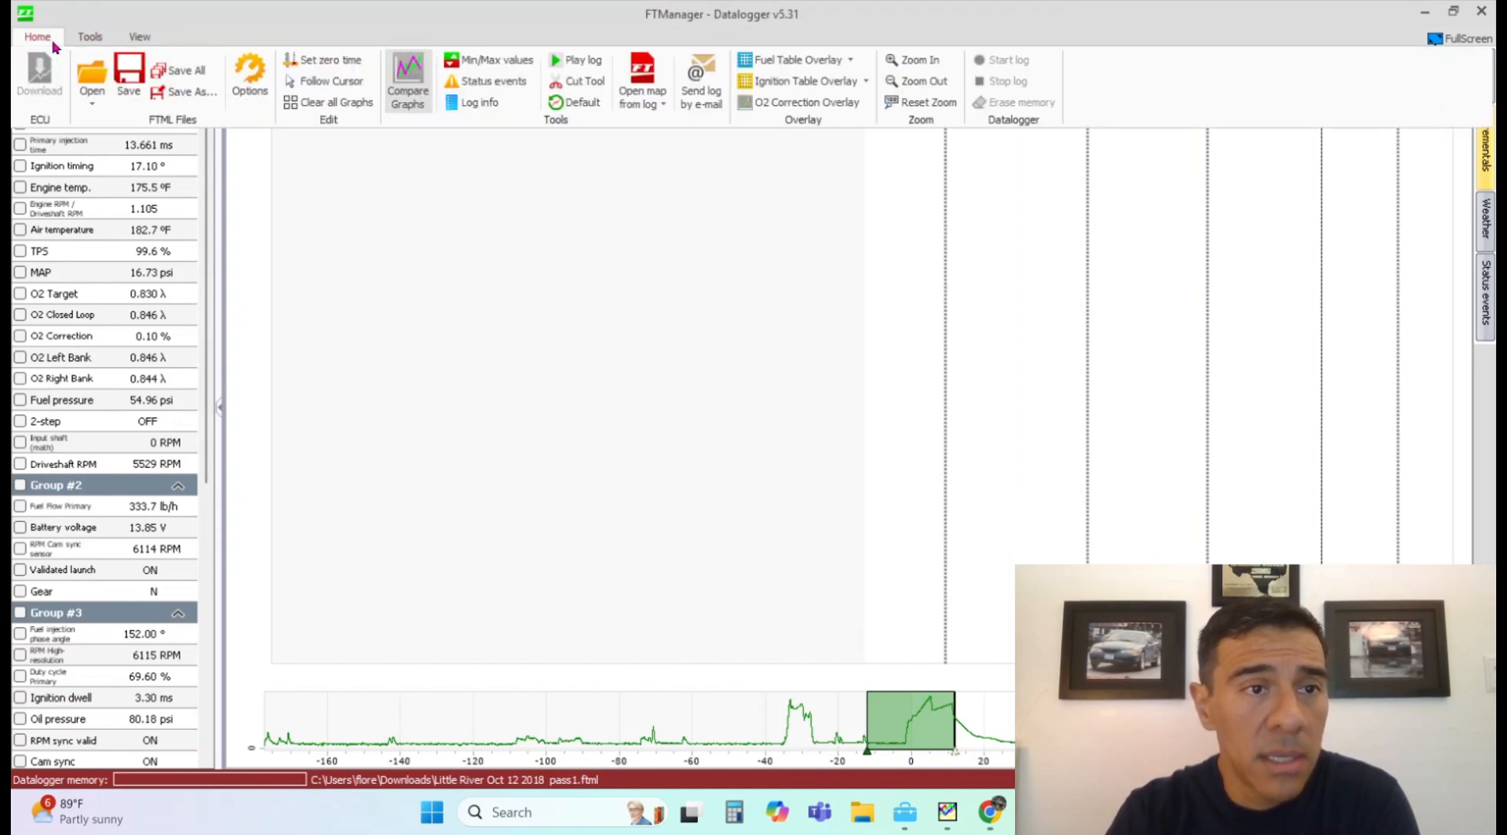
click(261, 79)
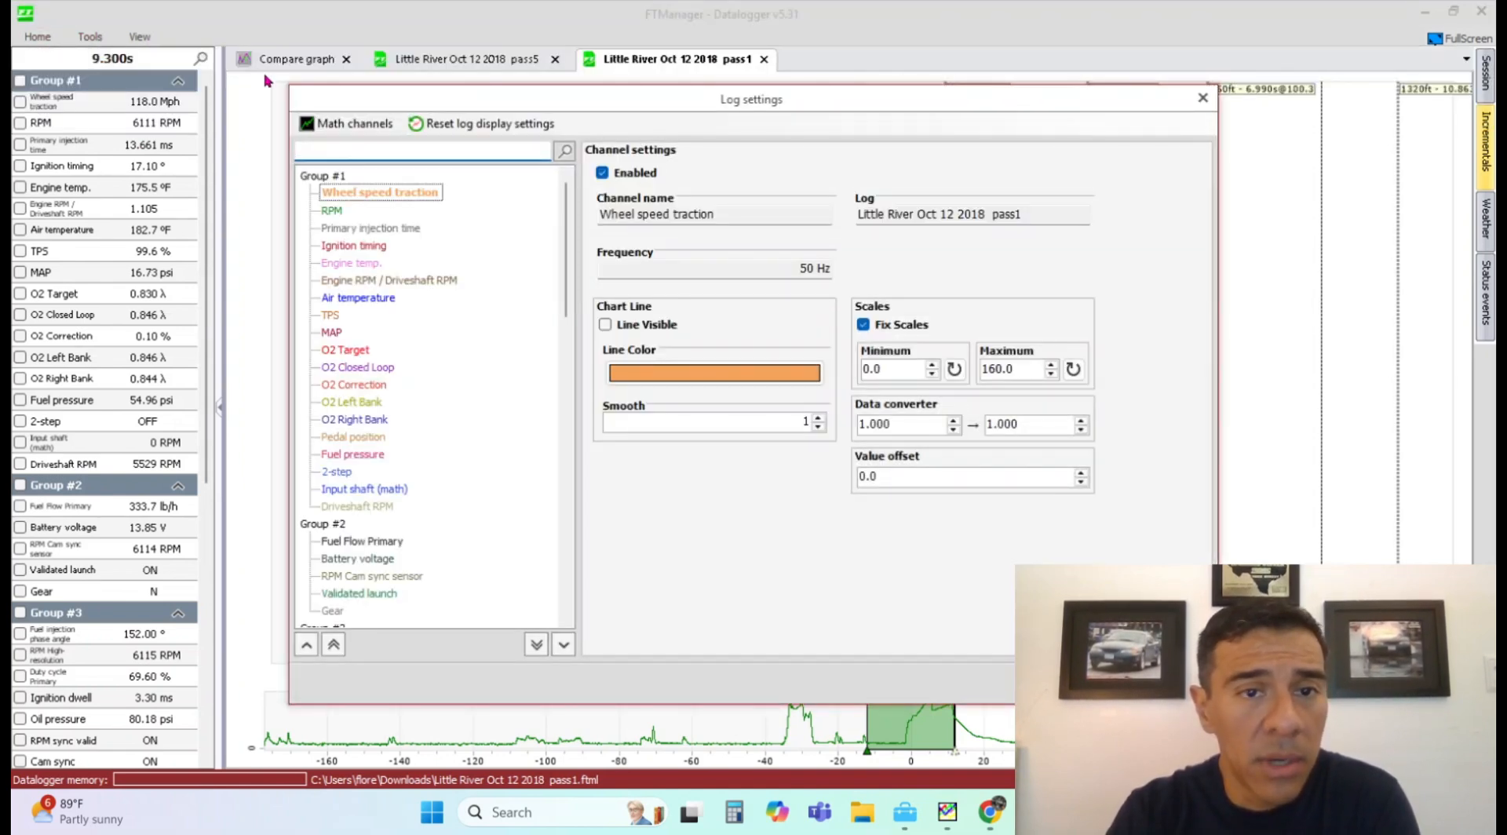
click(382, 125)
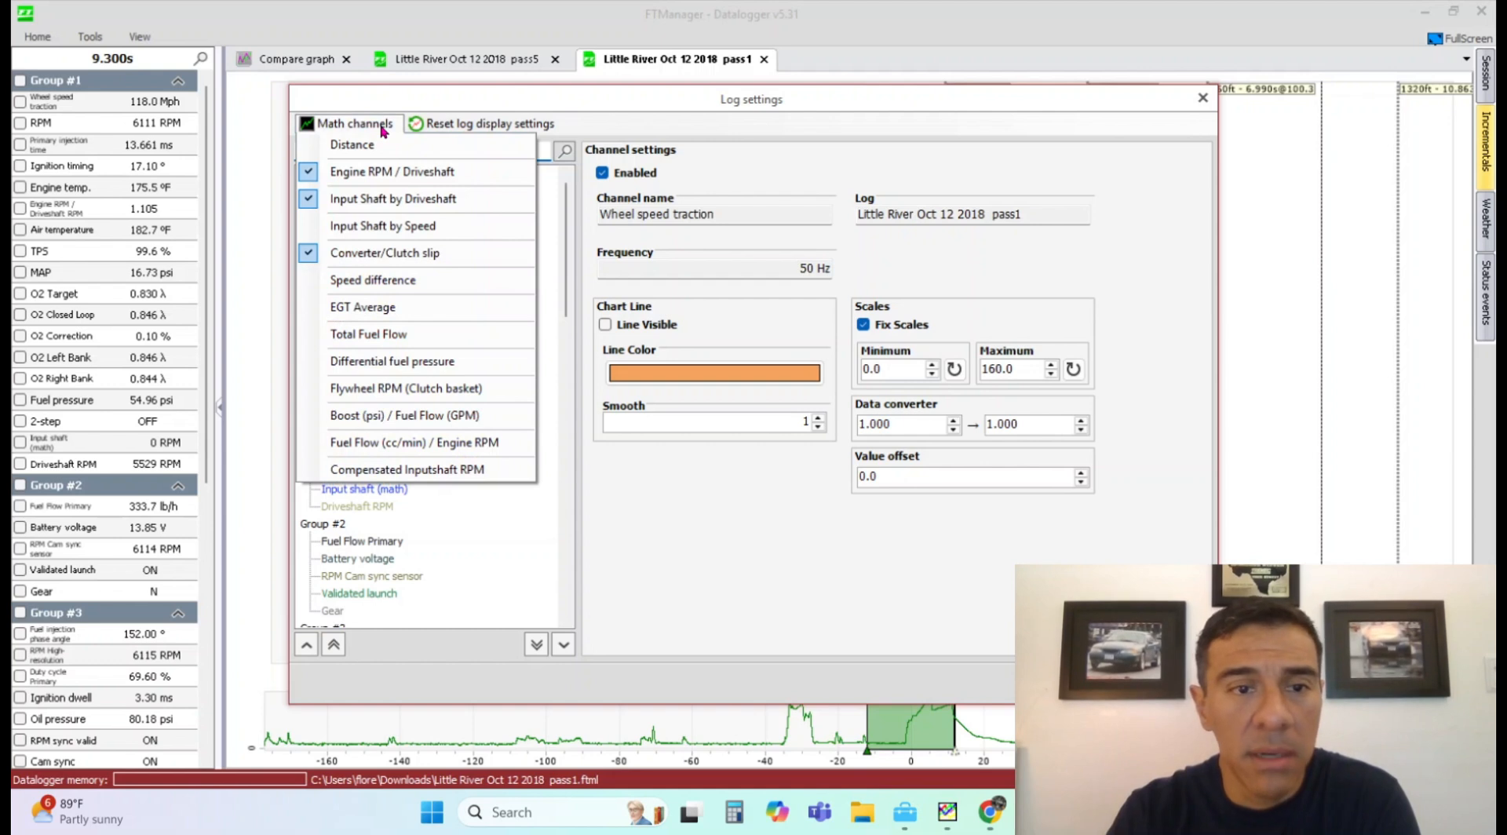
click(422, 366)
- Make the base fuel pressure (differential) line visible, set its scale maximum to 50, and apply the log settings
click(659, 325)
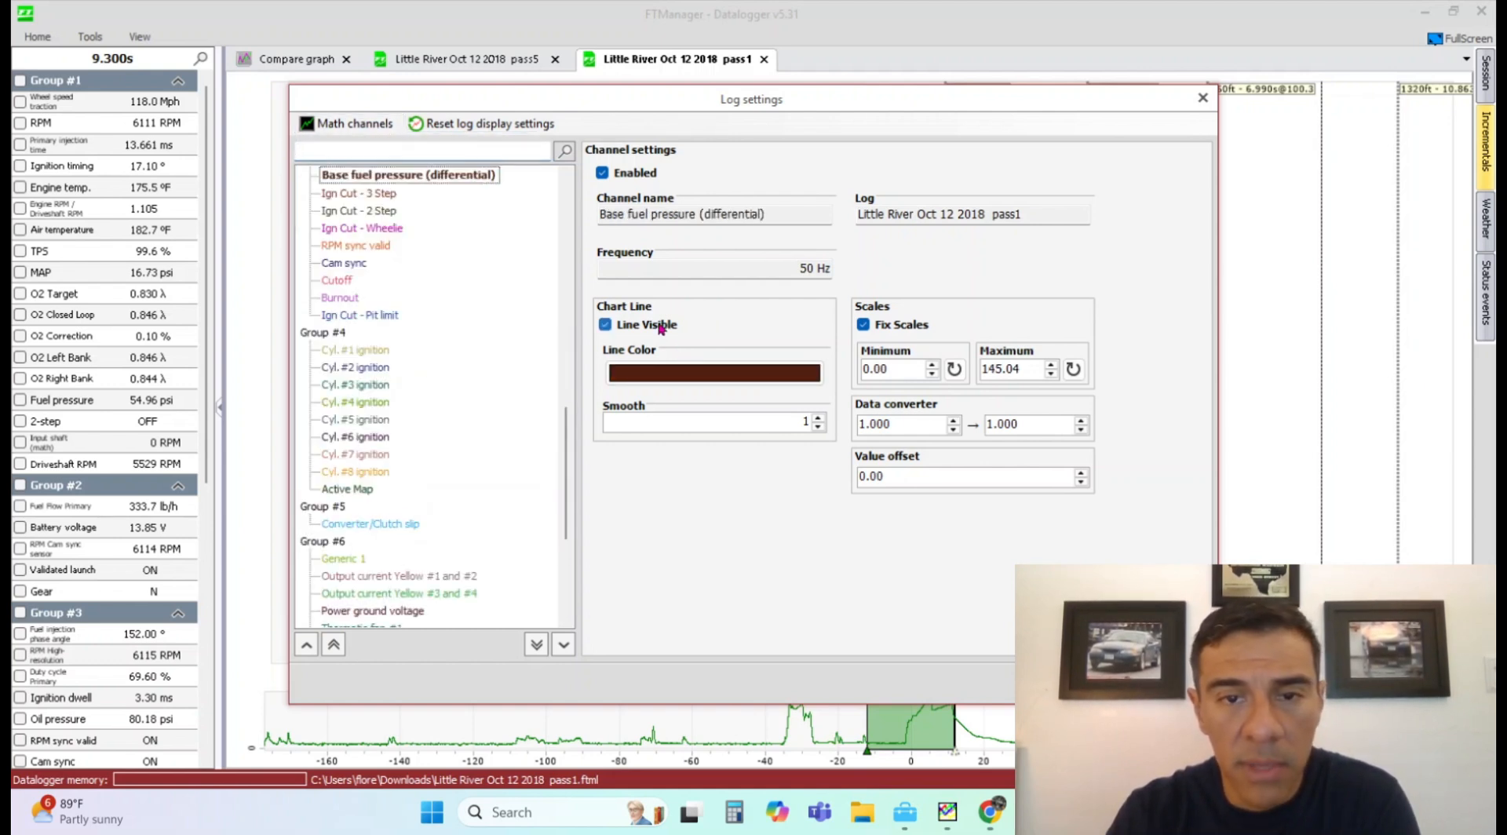
click(1073, 369)
drag(1039, 373, 861, 380)
text(50)
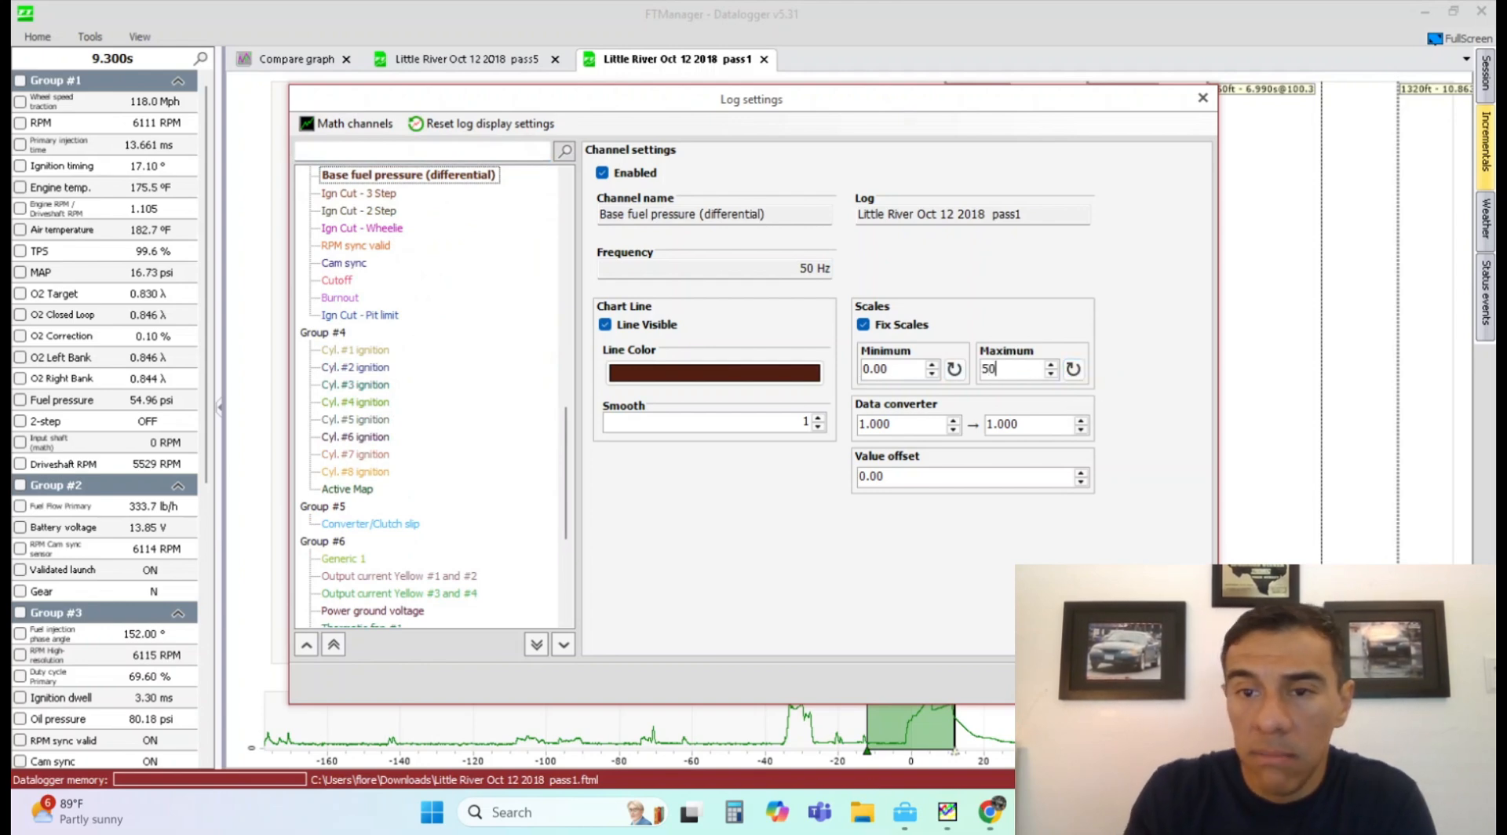
key(Return)
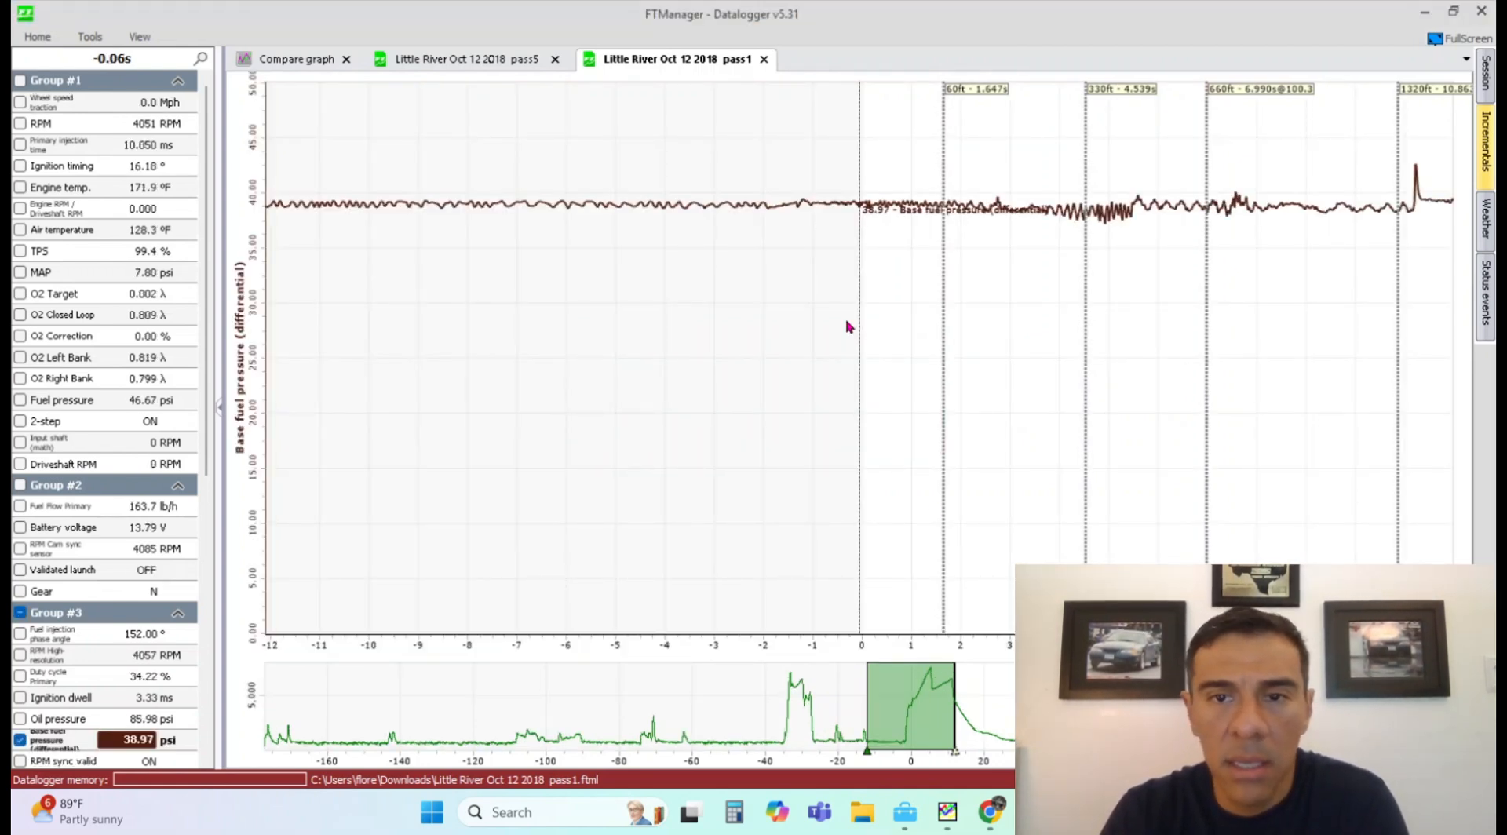
- Show the Fuel pressure and MAP traces alongside the differential pressure on the pass1 graph
click(711, 323)
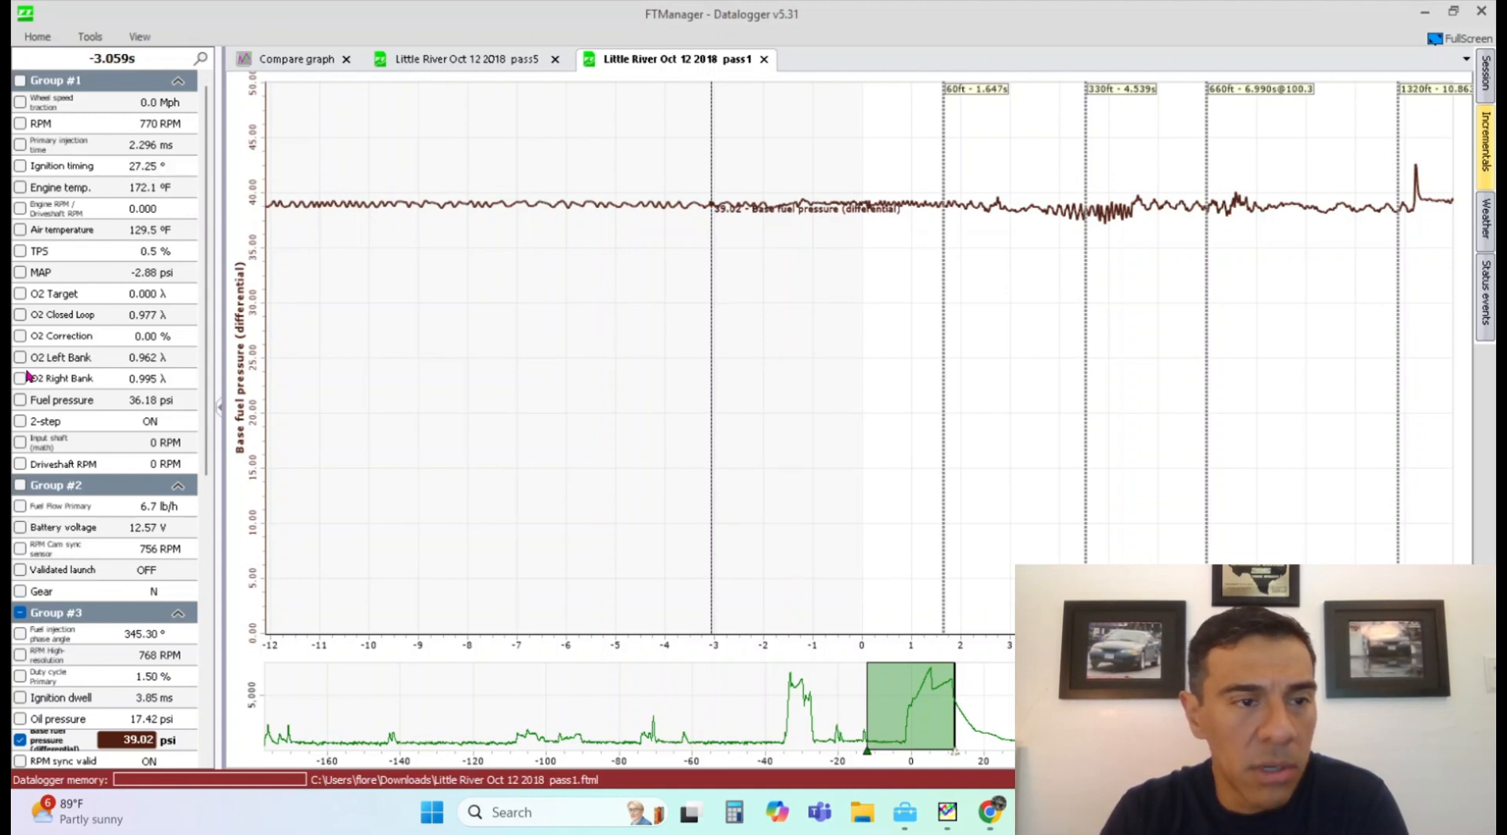
click(20, 400)
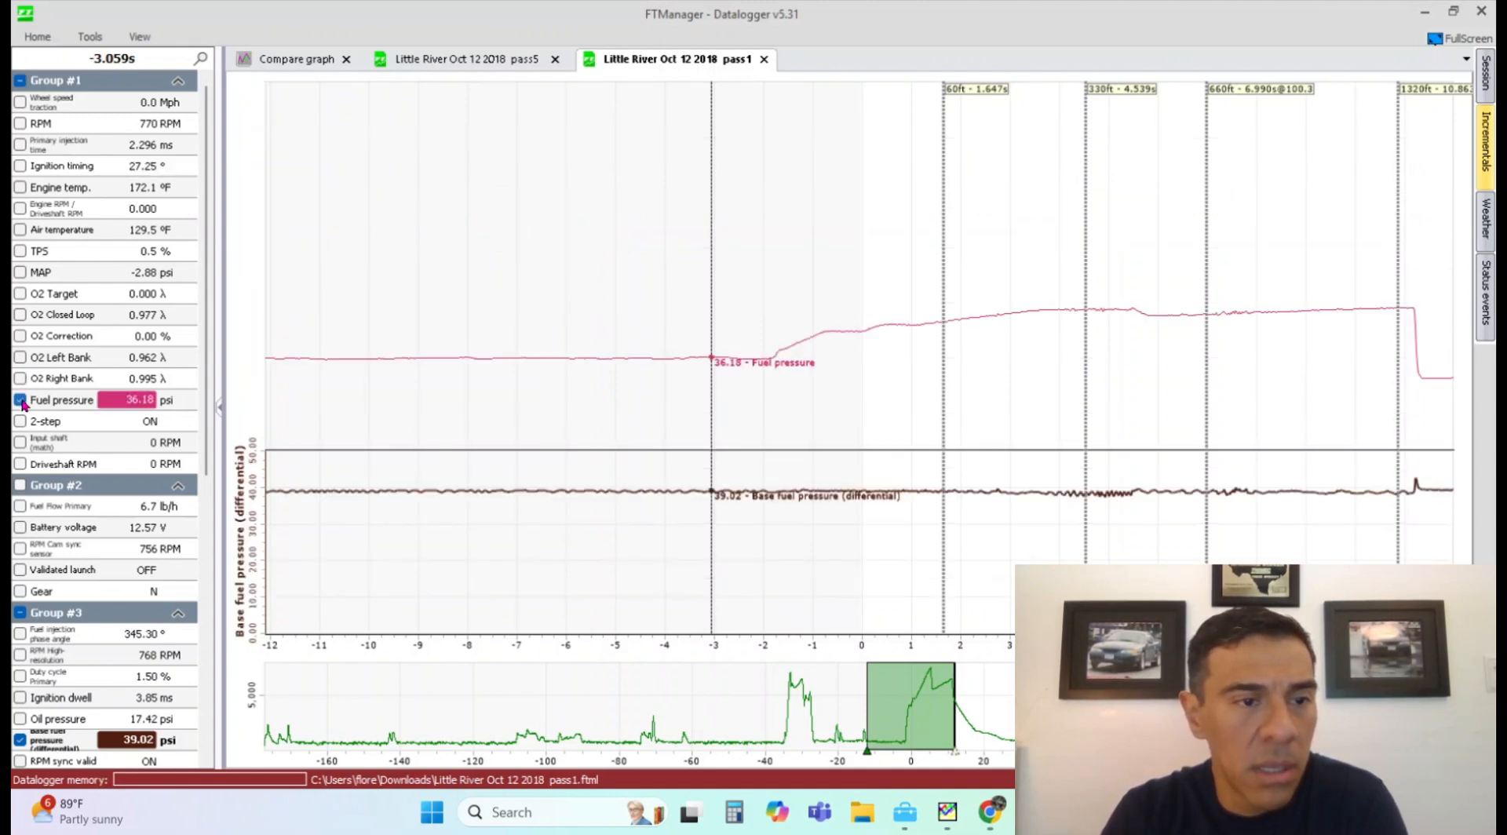
click(20, 272)
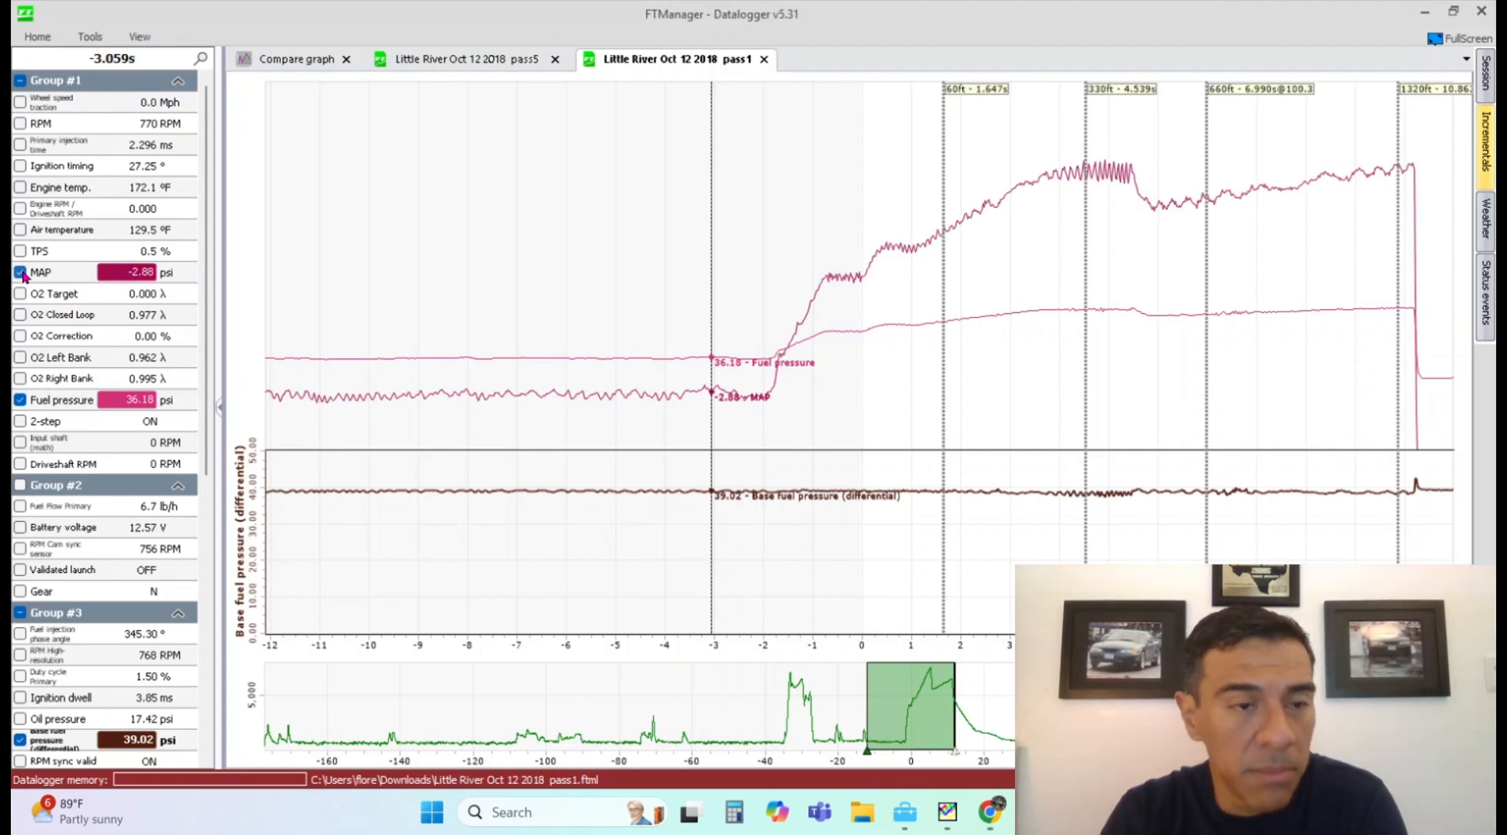
- Compare MAP, fuel pressure and differential pressure in pass1 at about 4 s with the idle section before launch
click(1074, 364)
click(1058, 379)
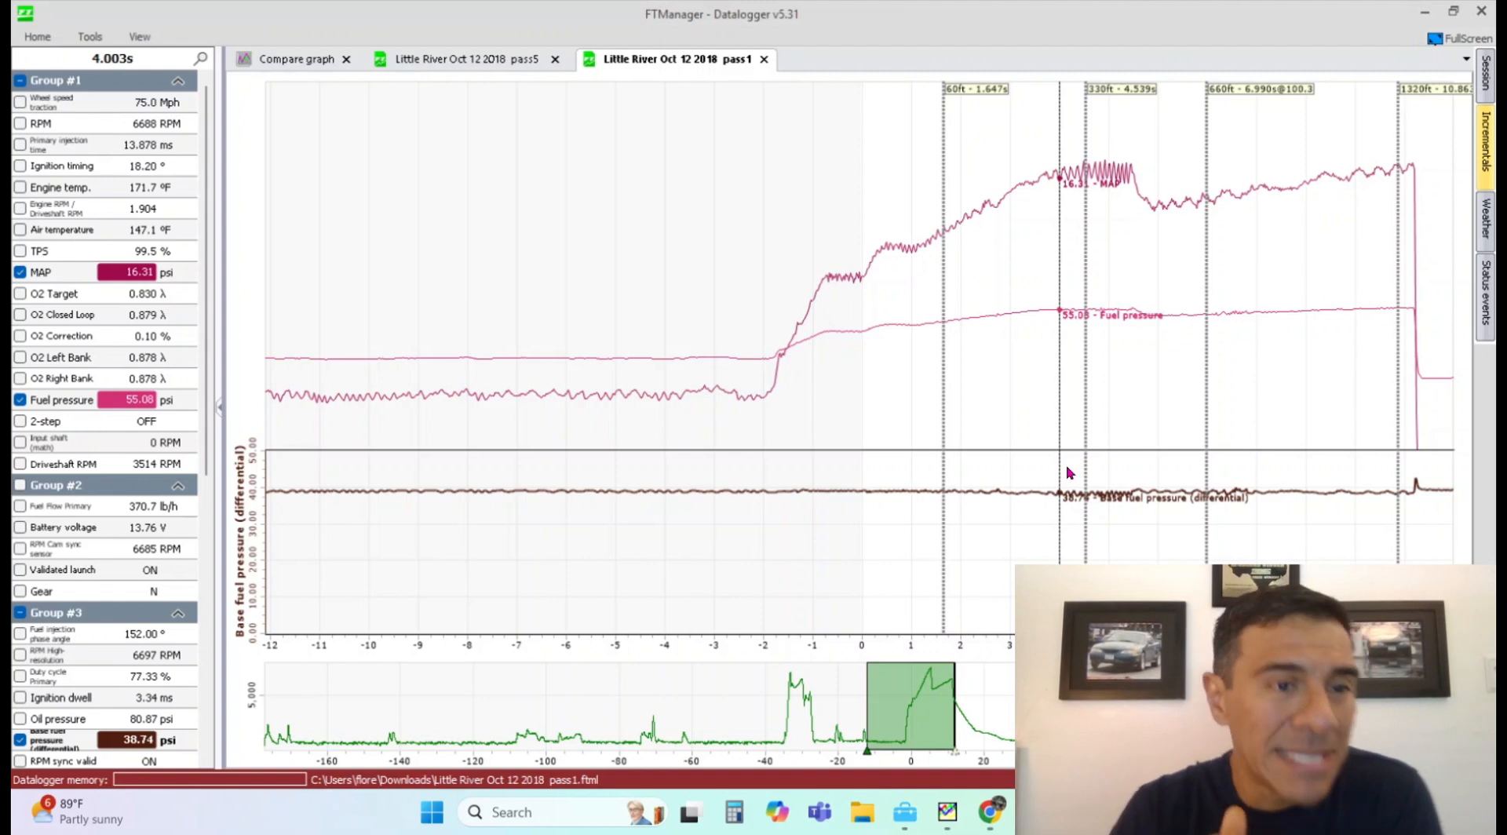
click(626, 417)
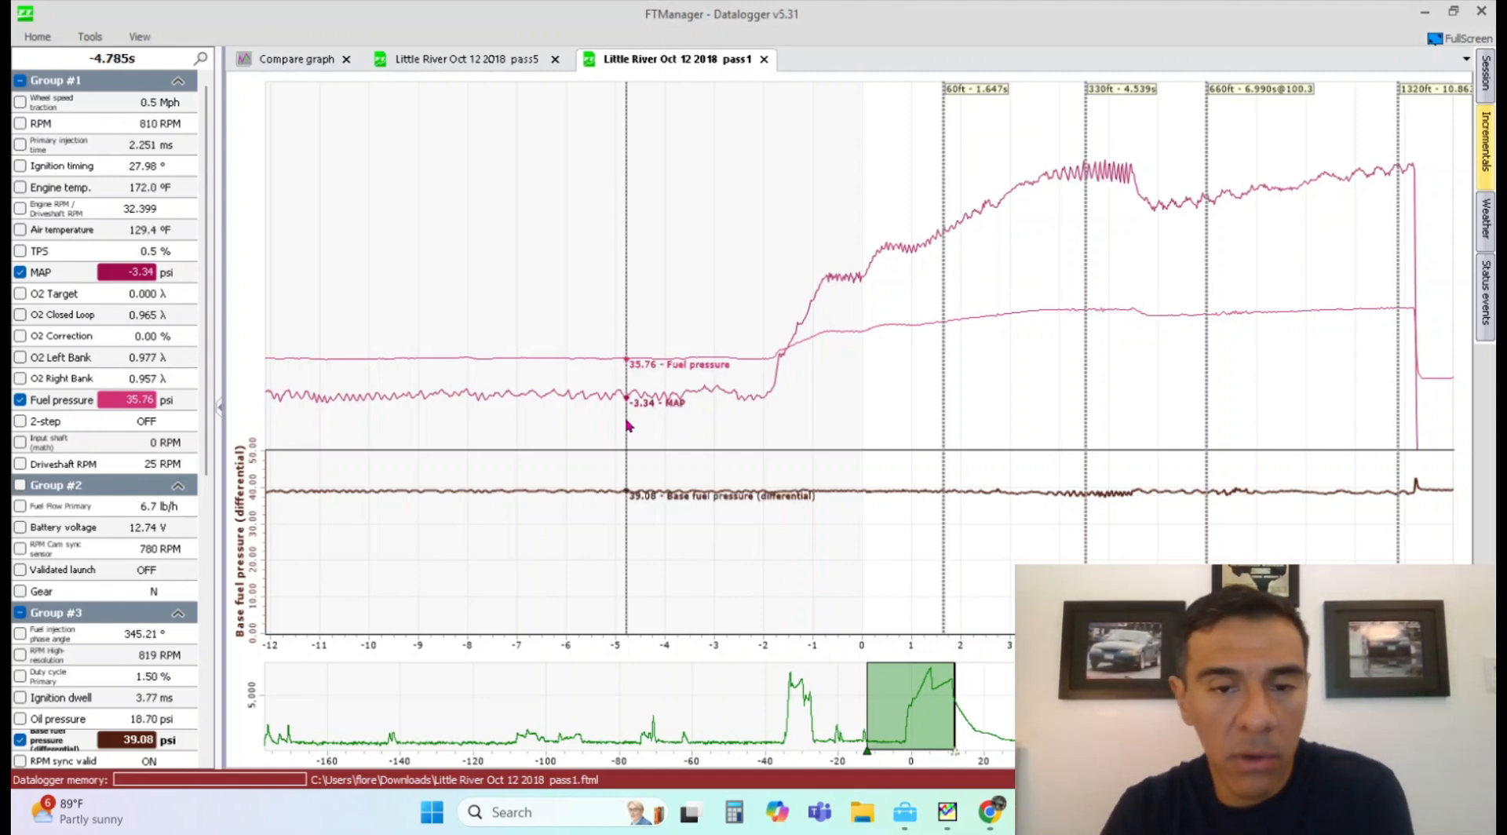
click(563, 437)
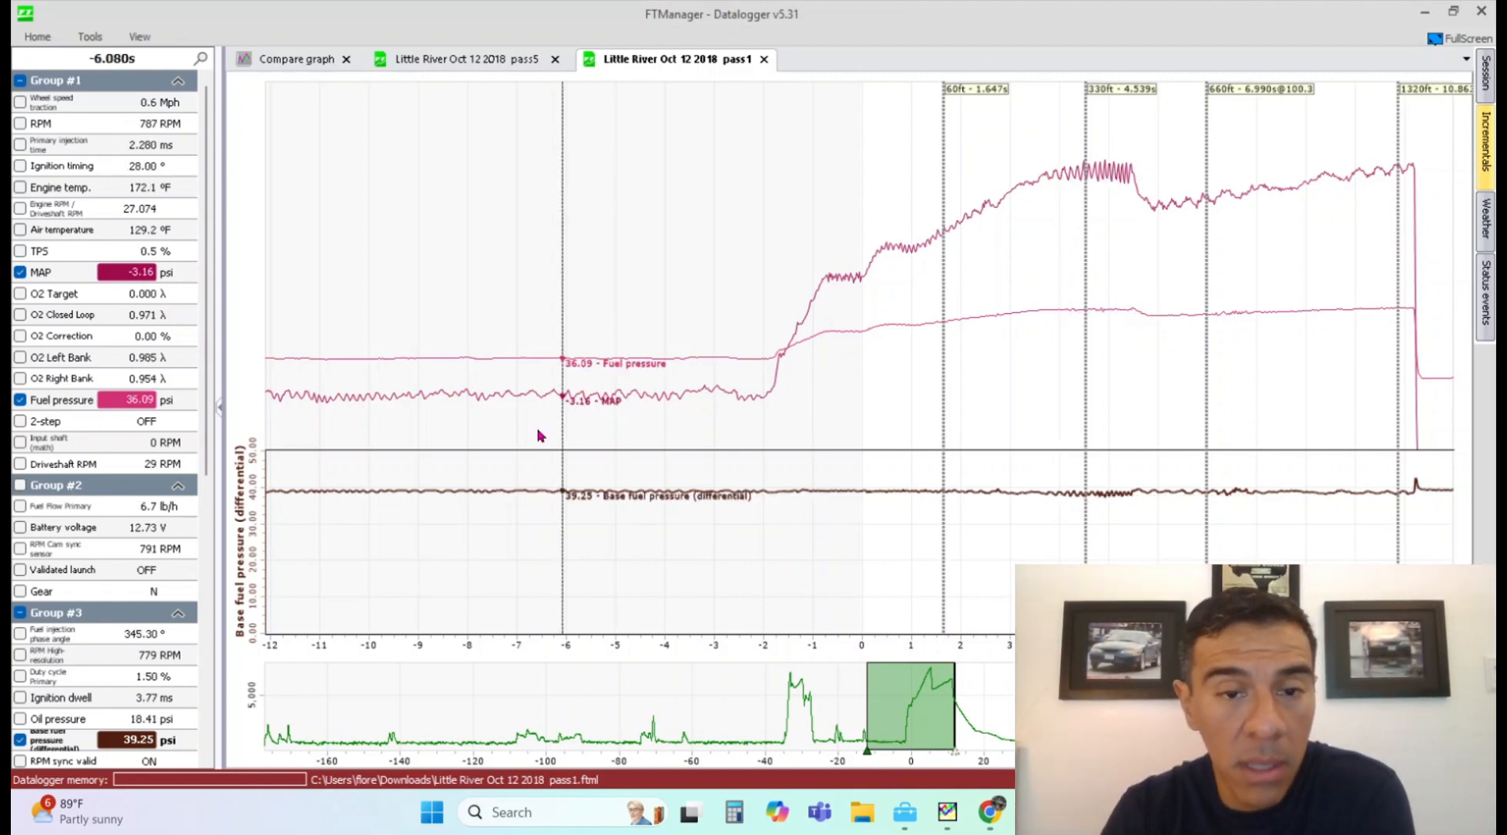
click(537, 428)
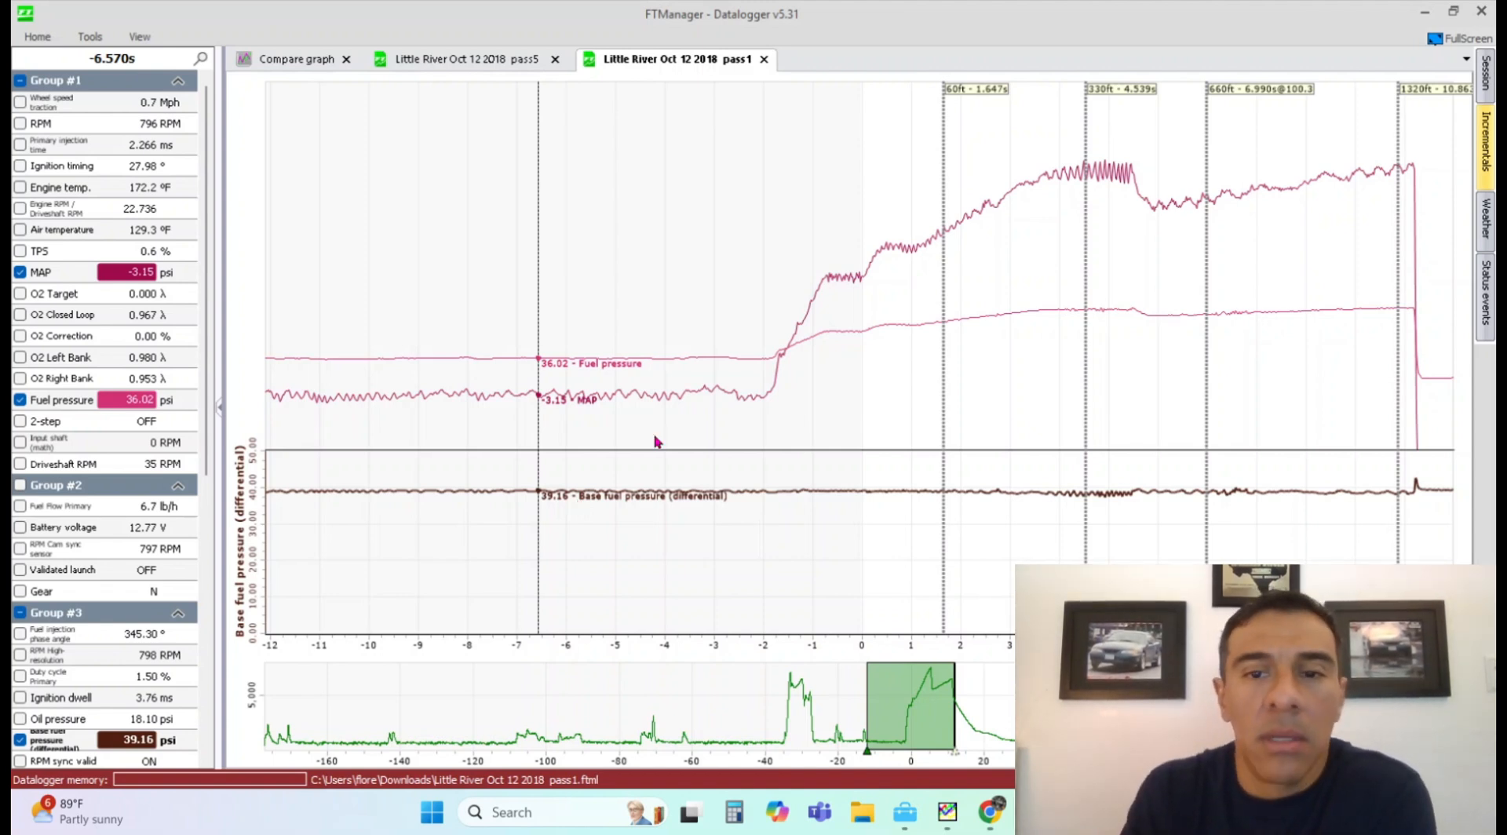
- Examine the differential fuel pressure under boost in pass1 at several points between about 4.6 and 9 s
click(1087, 284)
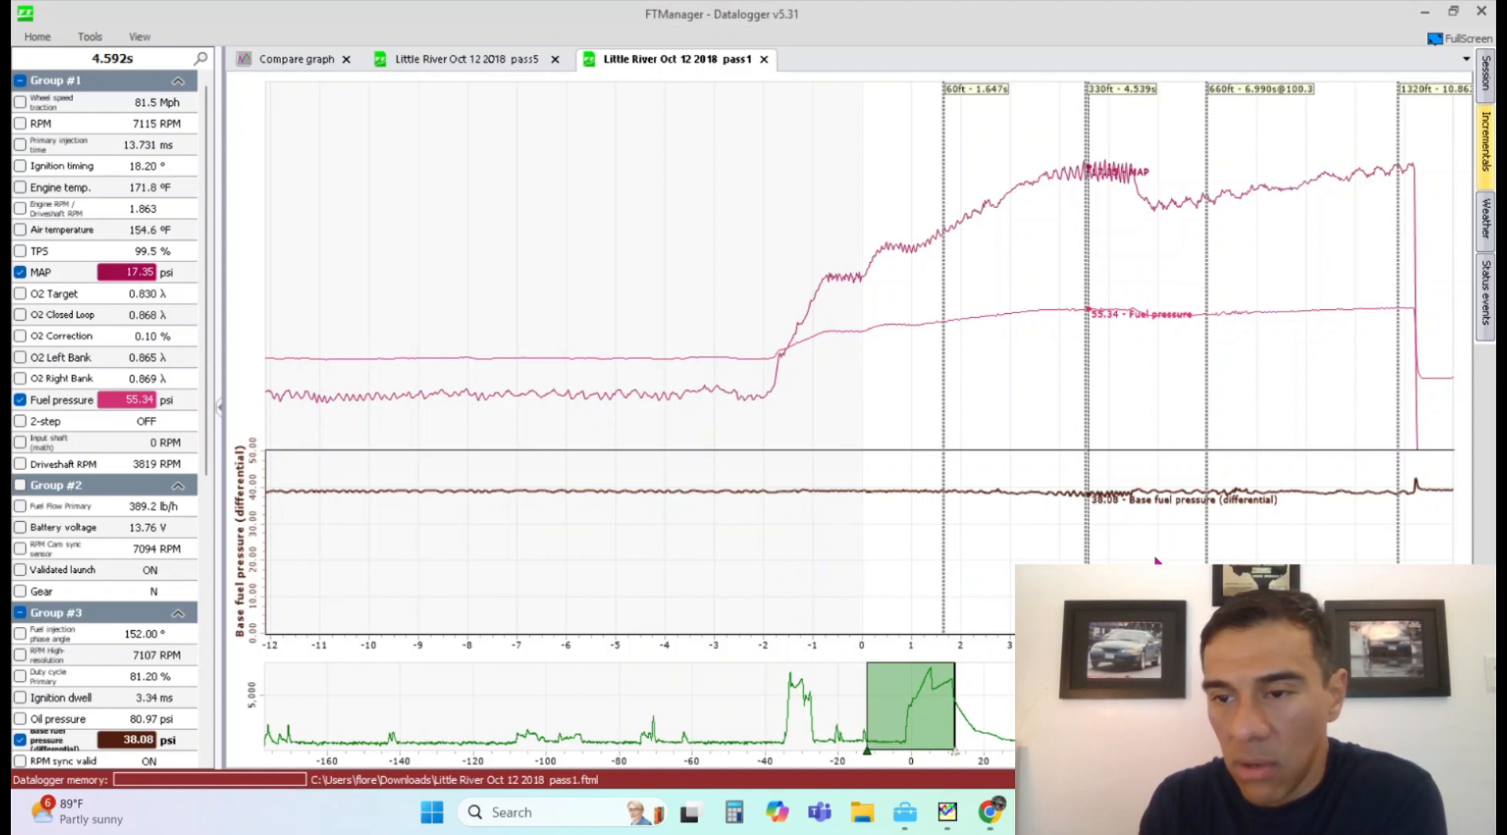
click(1116, 529)
click(1203, 545)
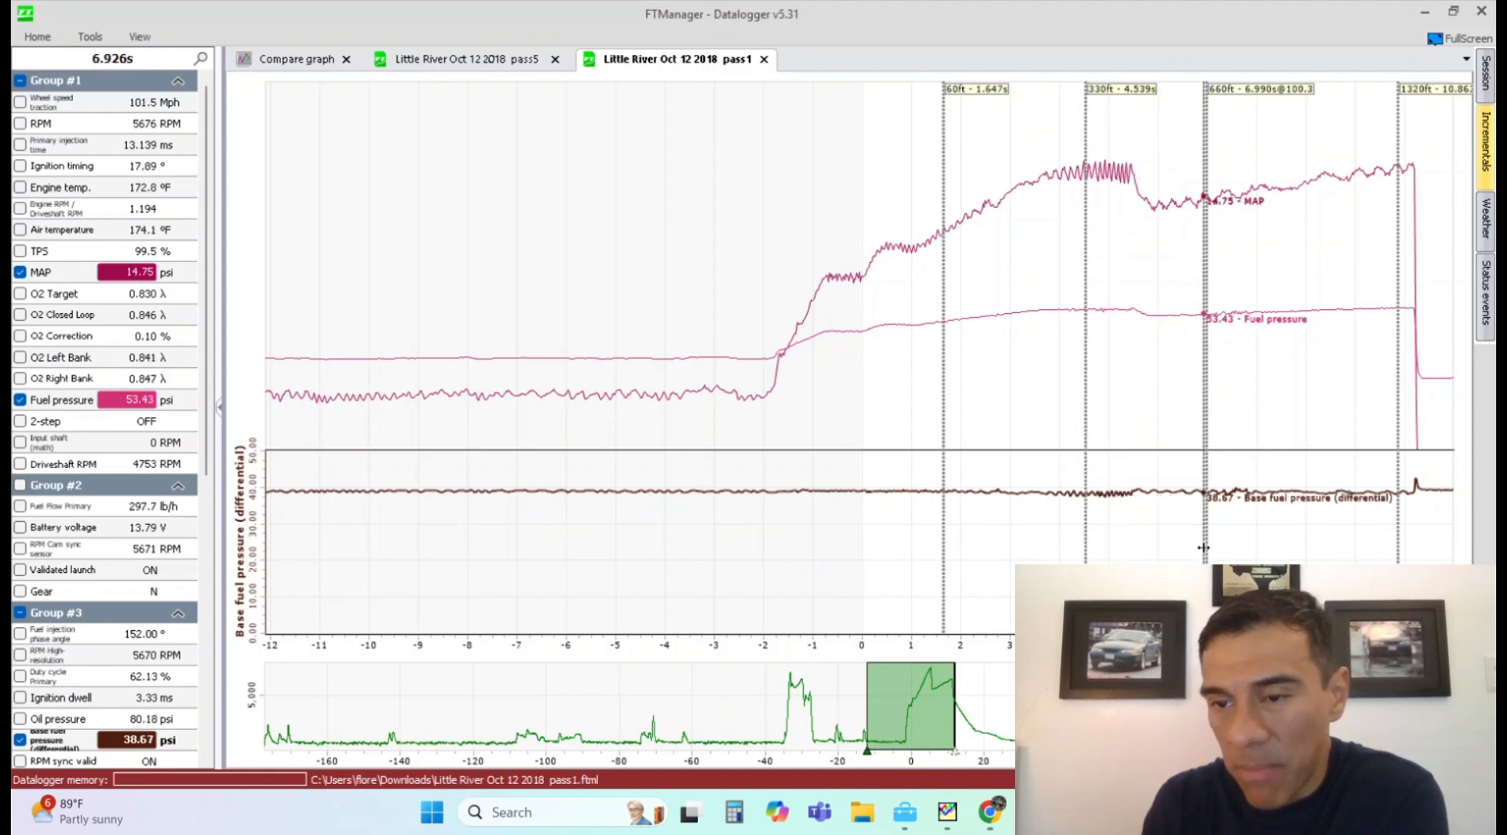
click(1239, 561)
click(1256, 561)
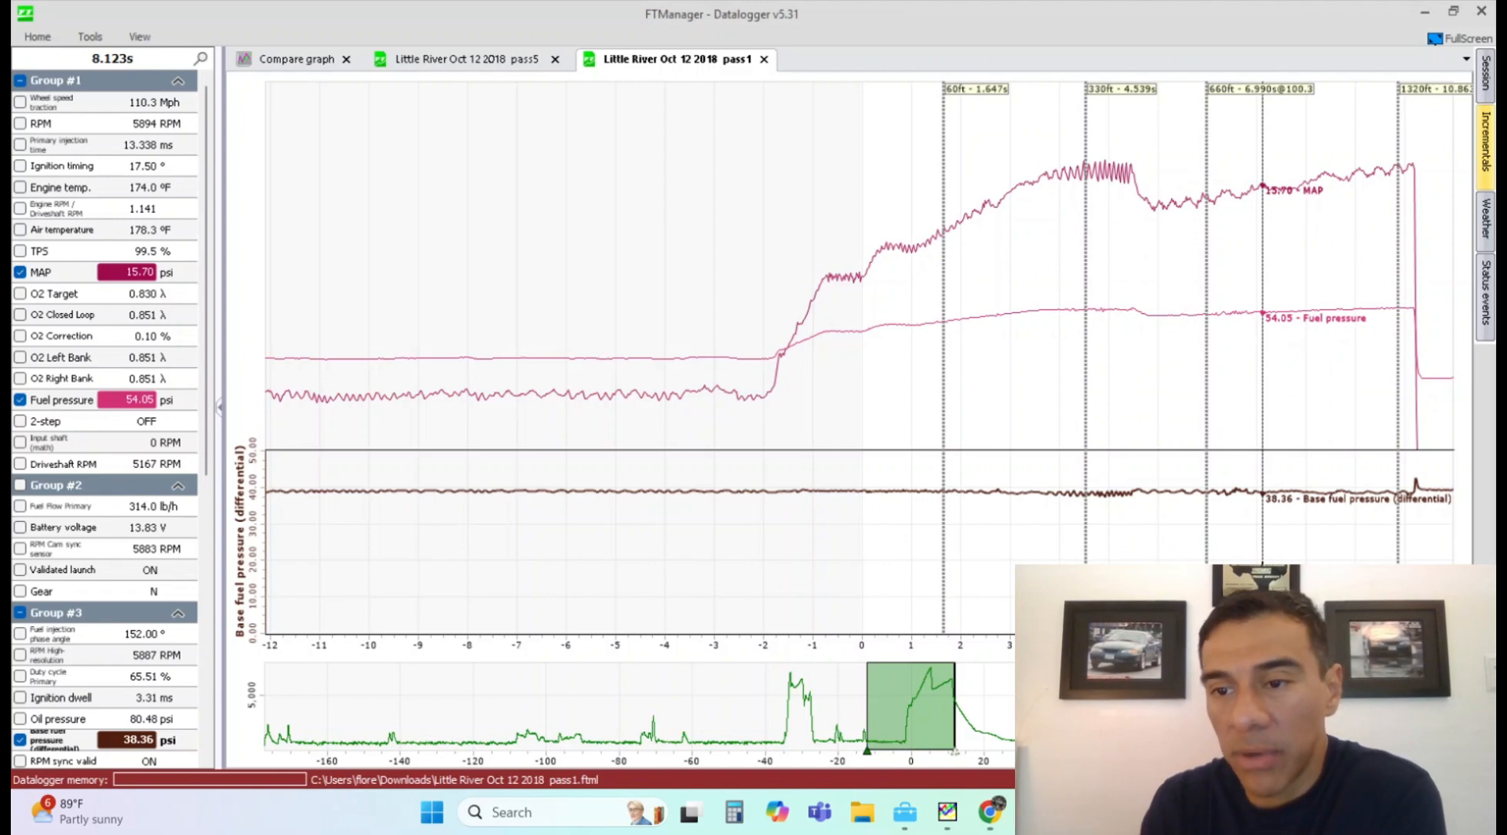
click(1303, 560)
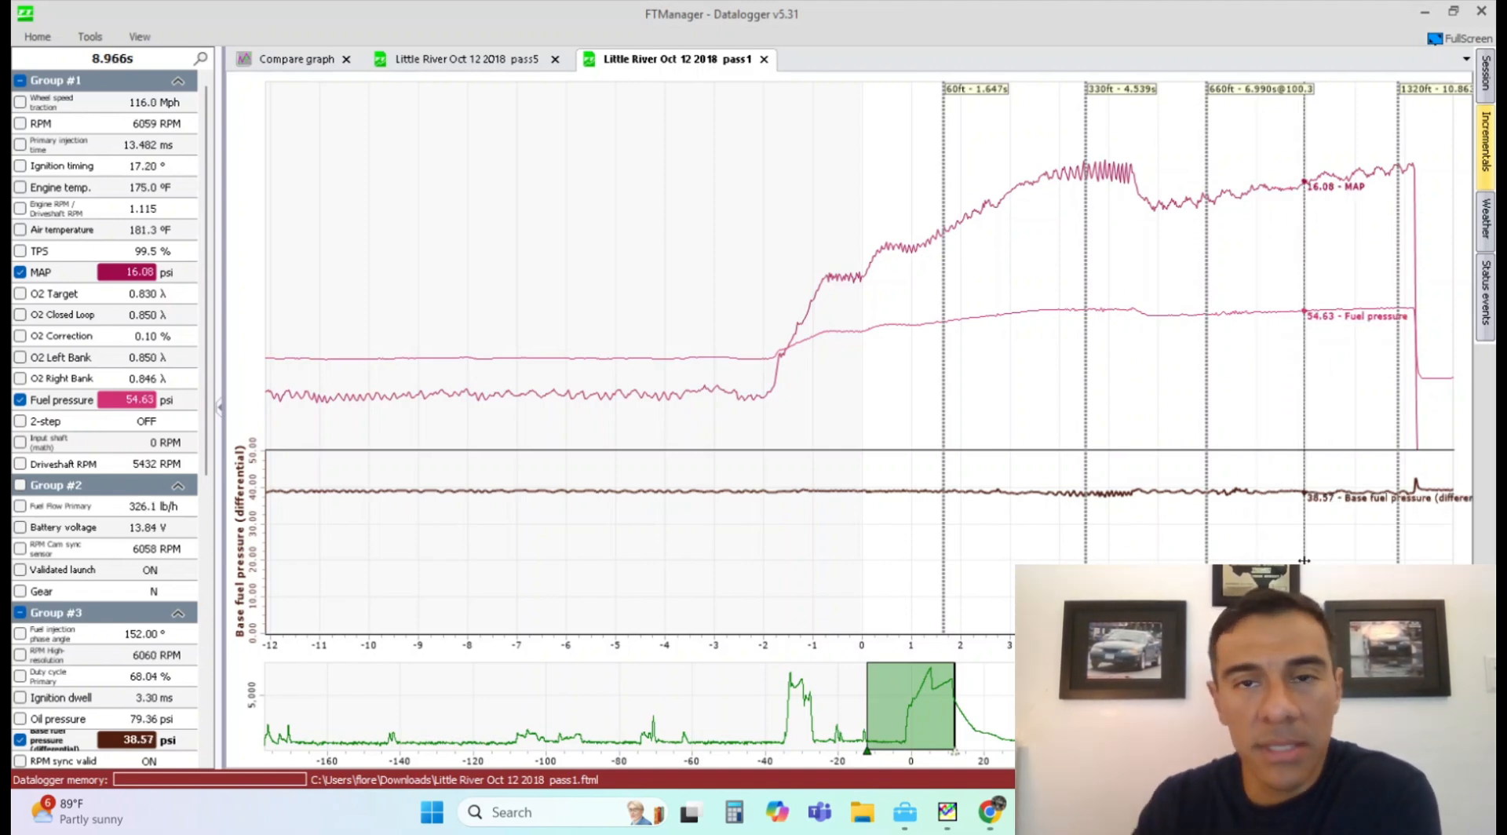
- Examine the fuel pressure and MAP readings in the idle section of pass1, from about -6.5 s to earlier
click(539, 528)
click(492, 535)
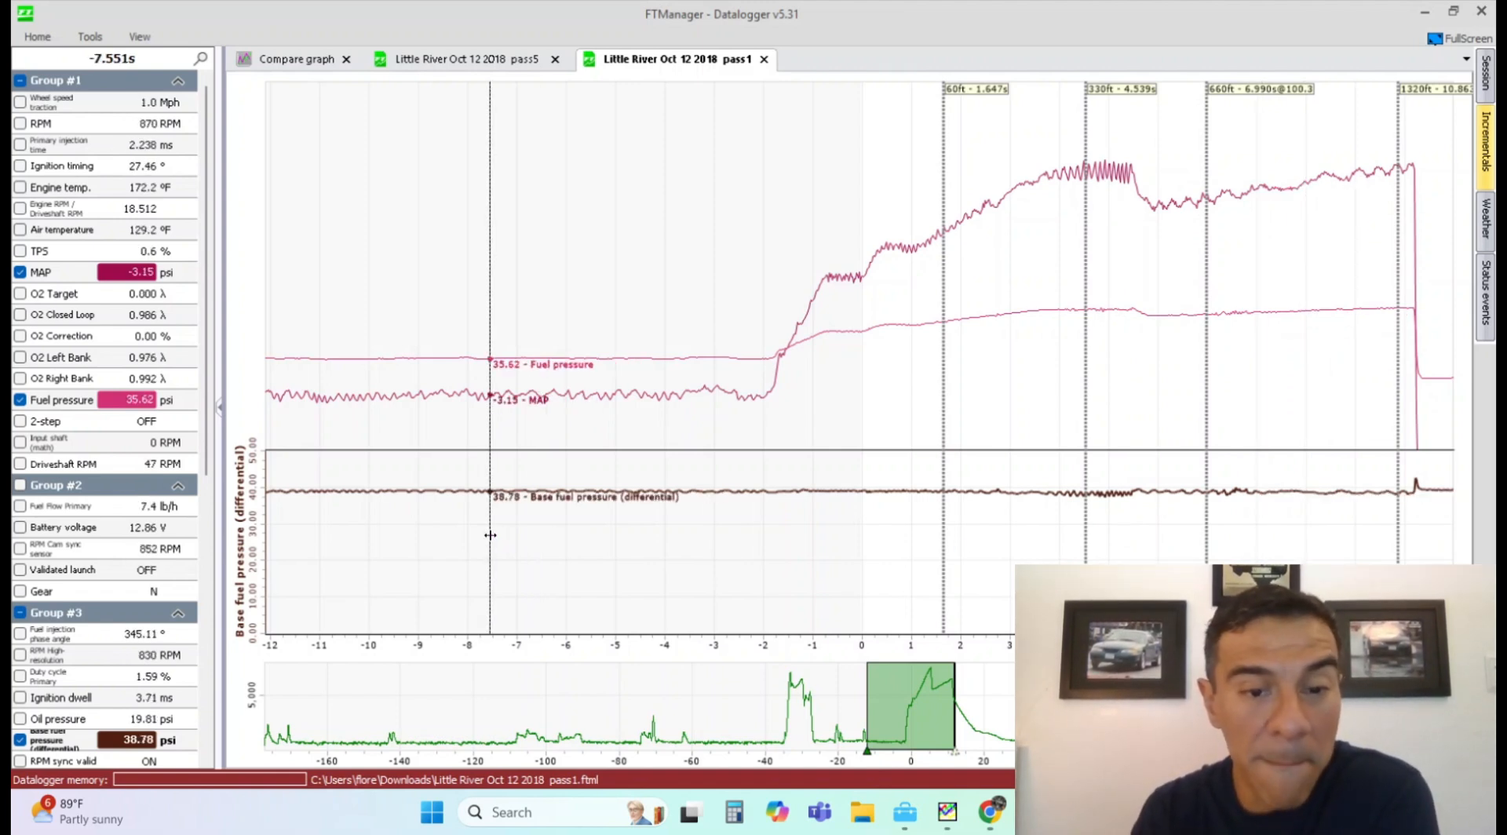
click(481, 542)
click(442, 541)
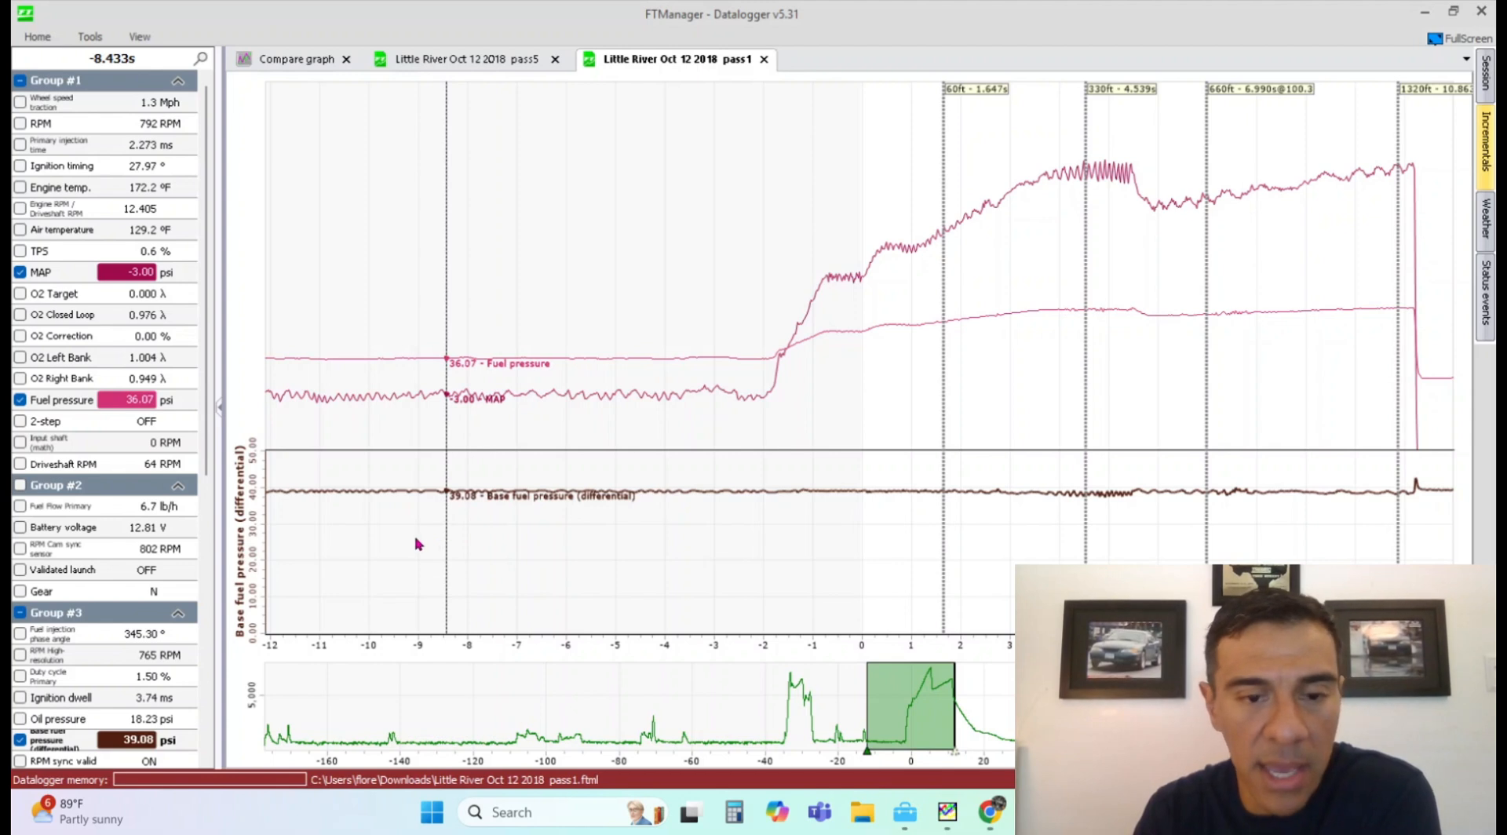
click(413, 535)
click(385, 533)
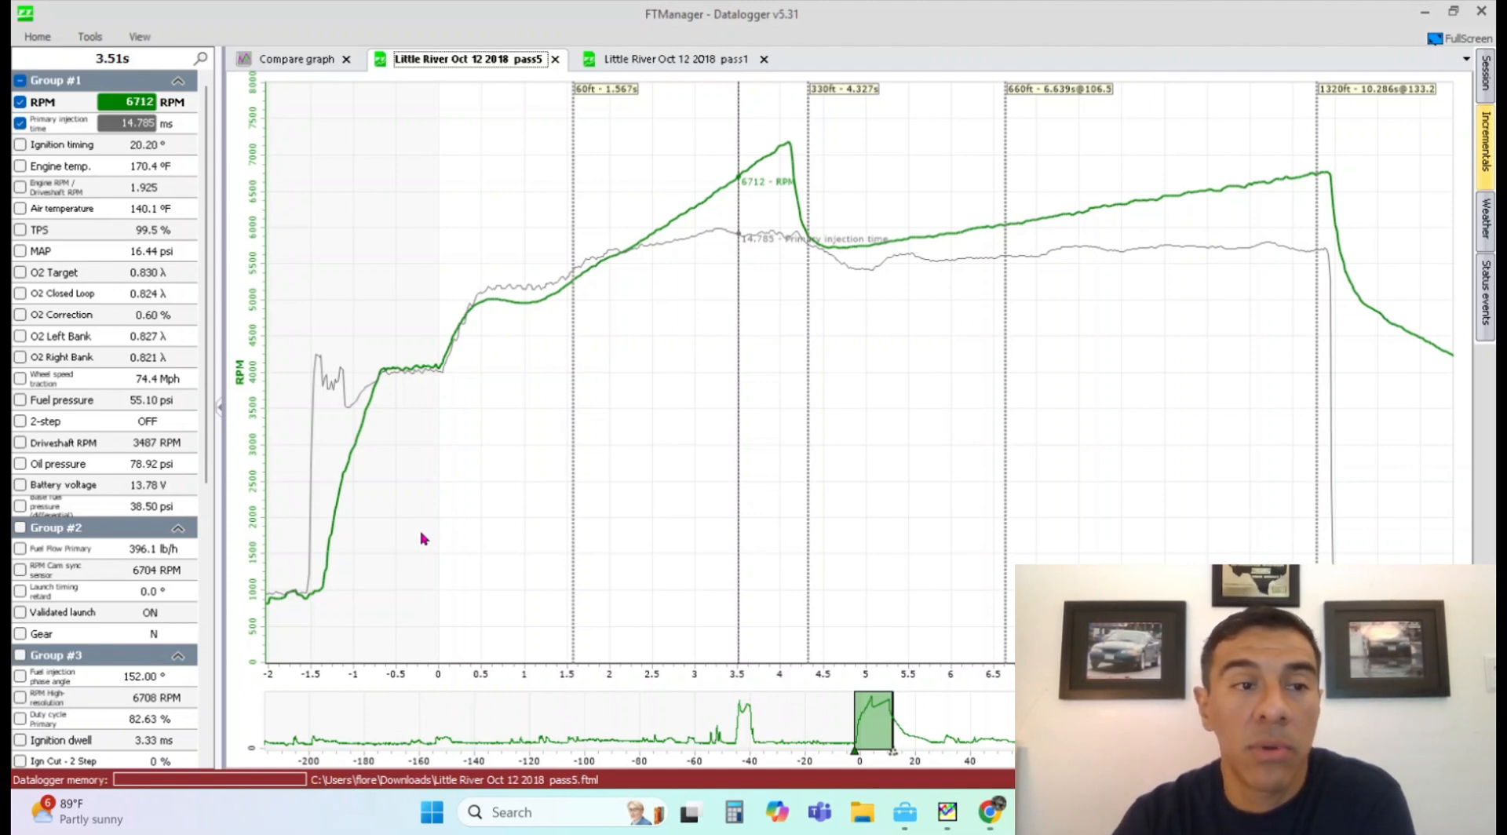
- Show the O2 Target, O2 Closed Loop and O2 Correction traces on the pass5 graph
click(20, 272)
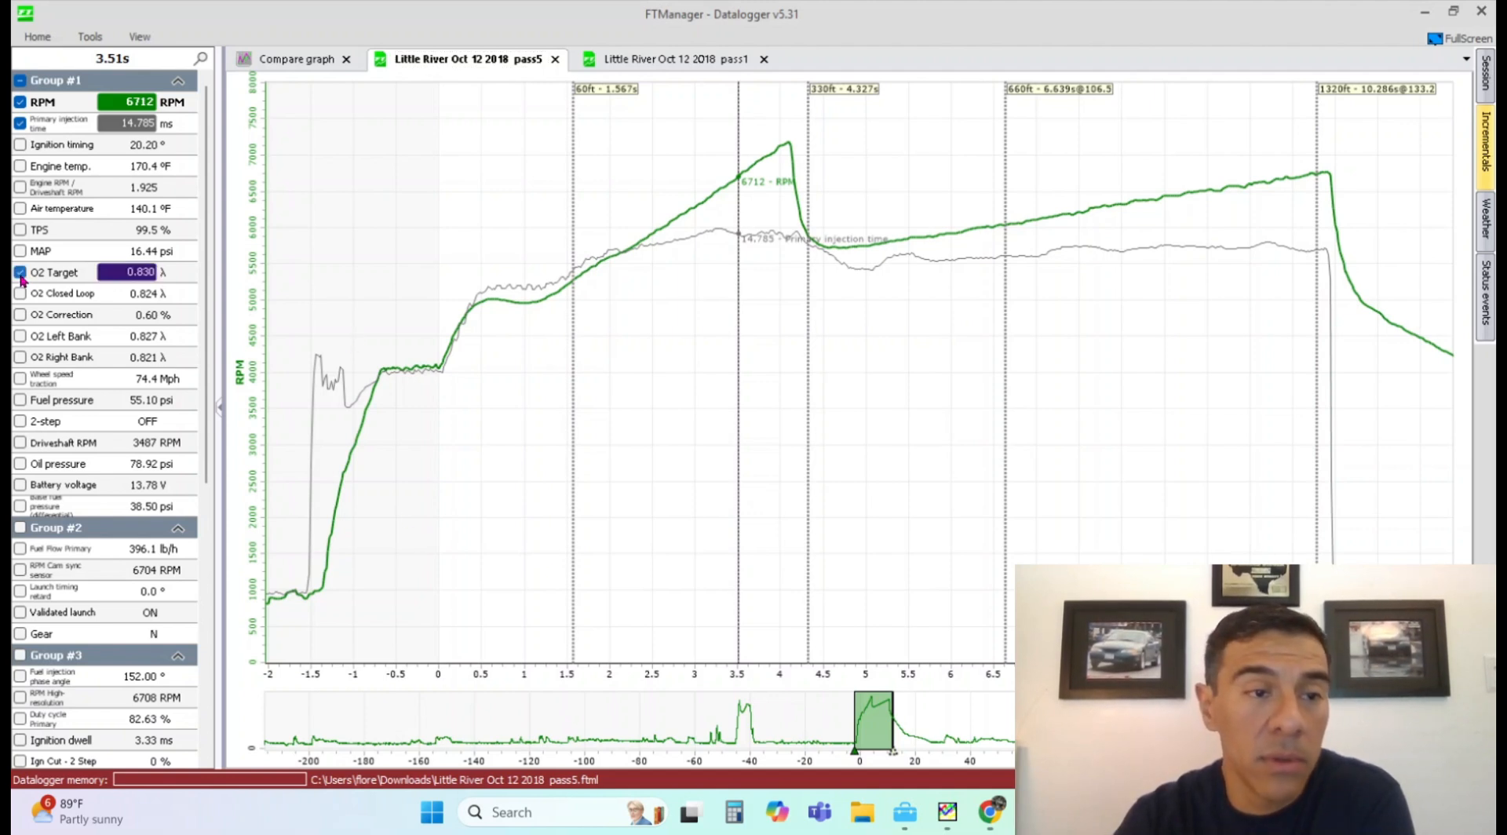
click(19, 294)
click(21, 314)
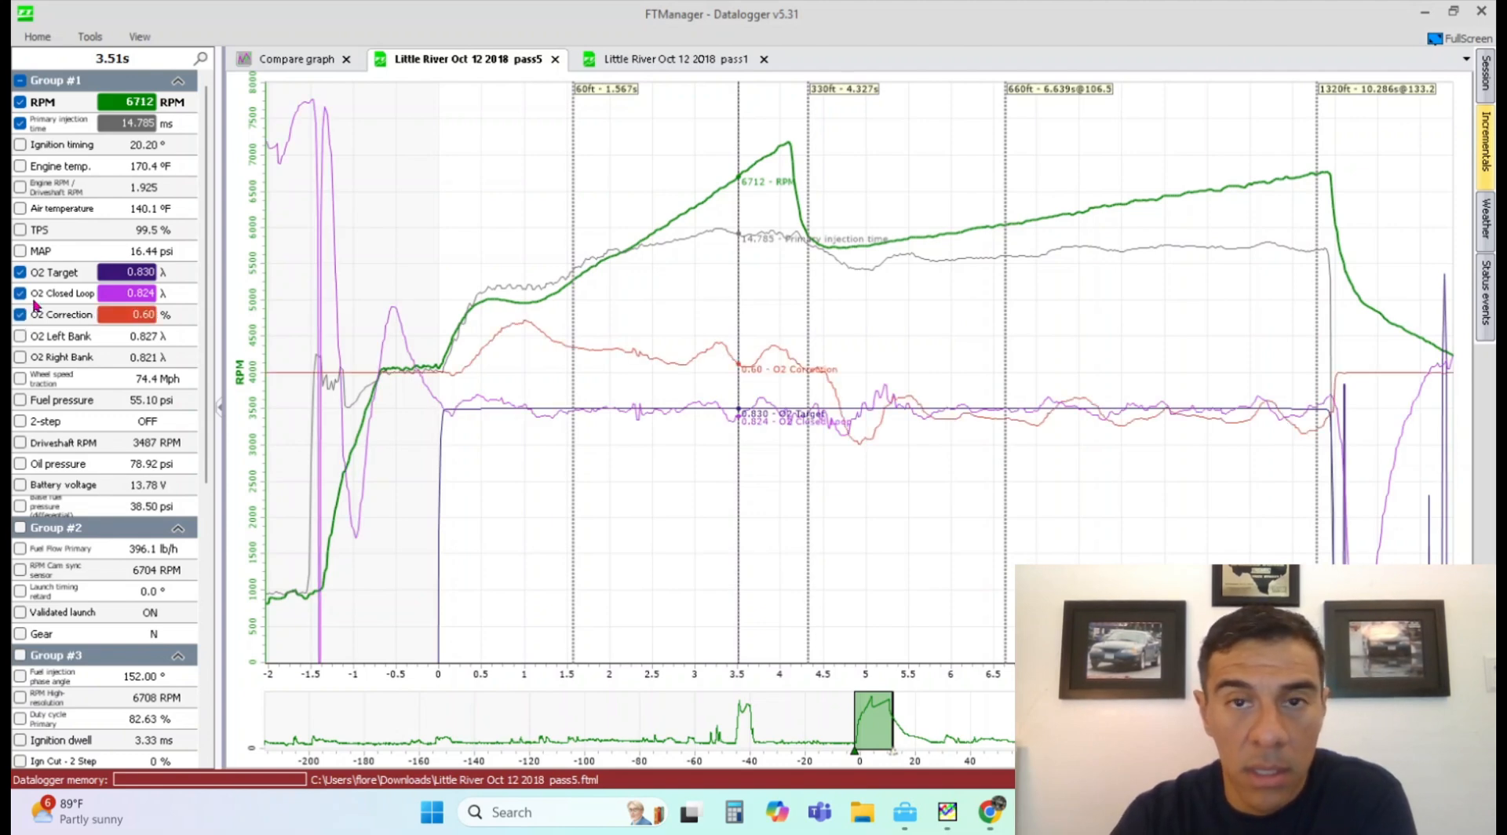
- Open the map stored in the pass5 log to view its fuel table, and return to the Datalogger graph
click(1480, 41)
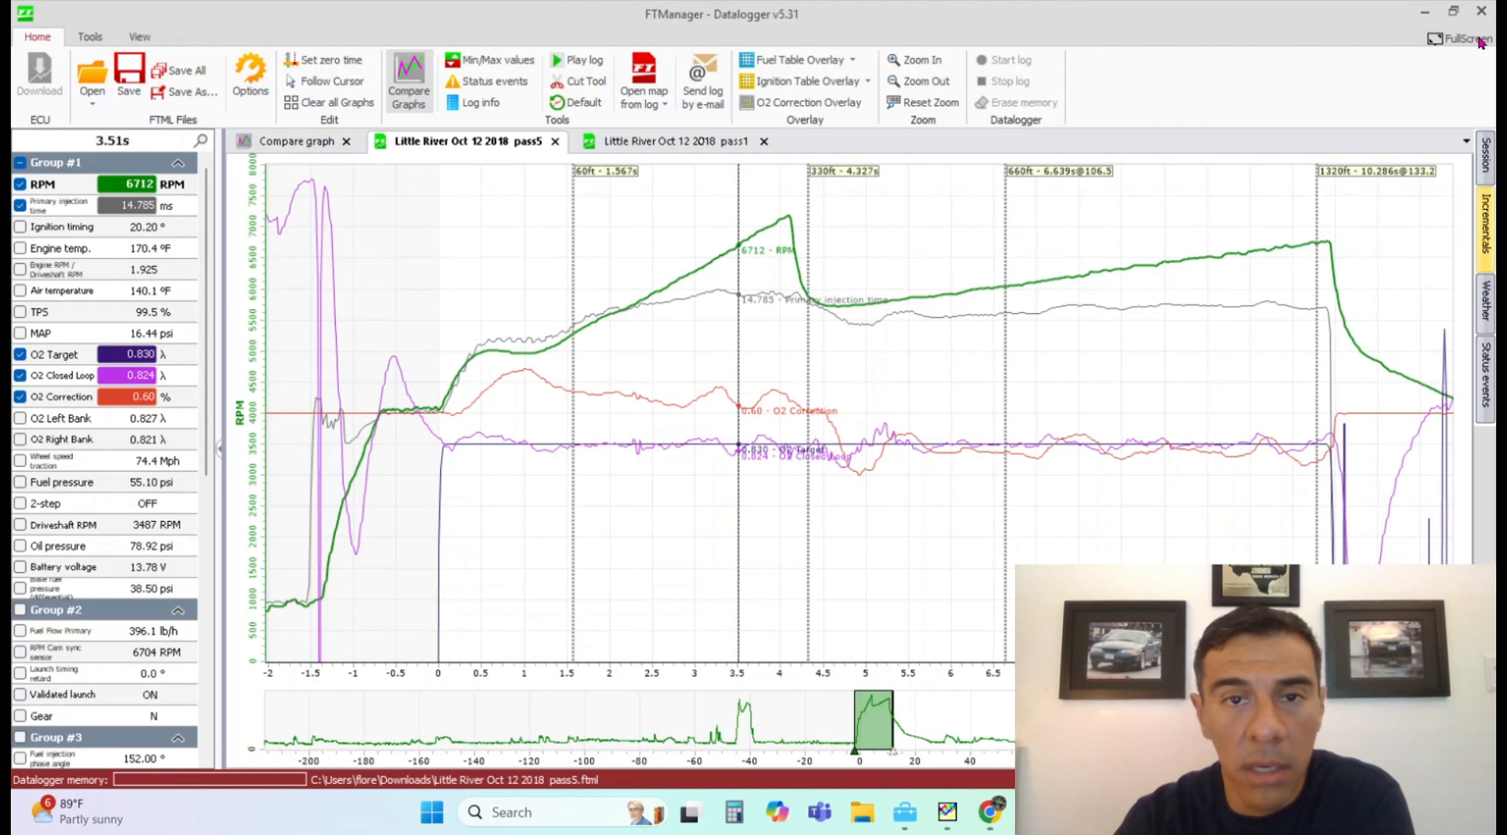
click(644, 78)
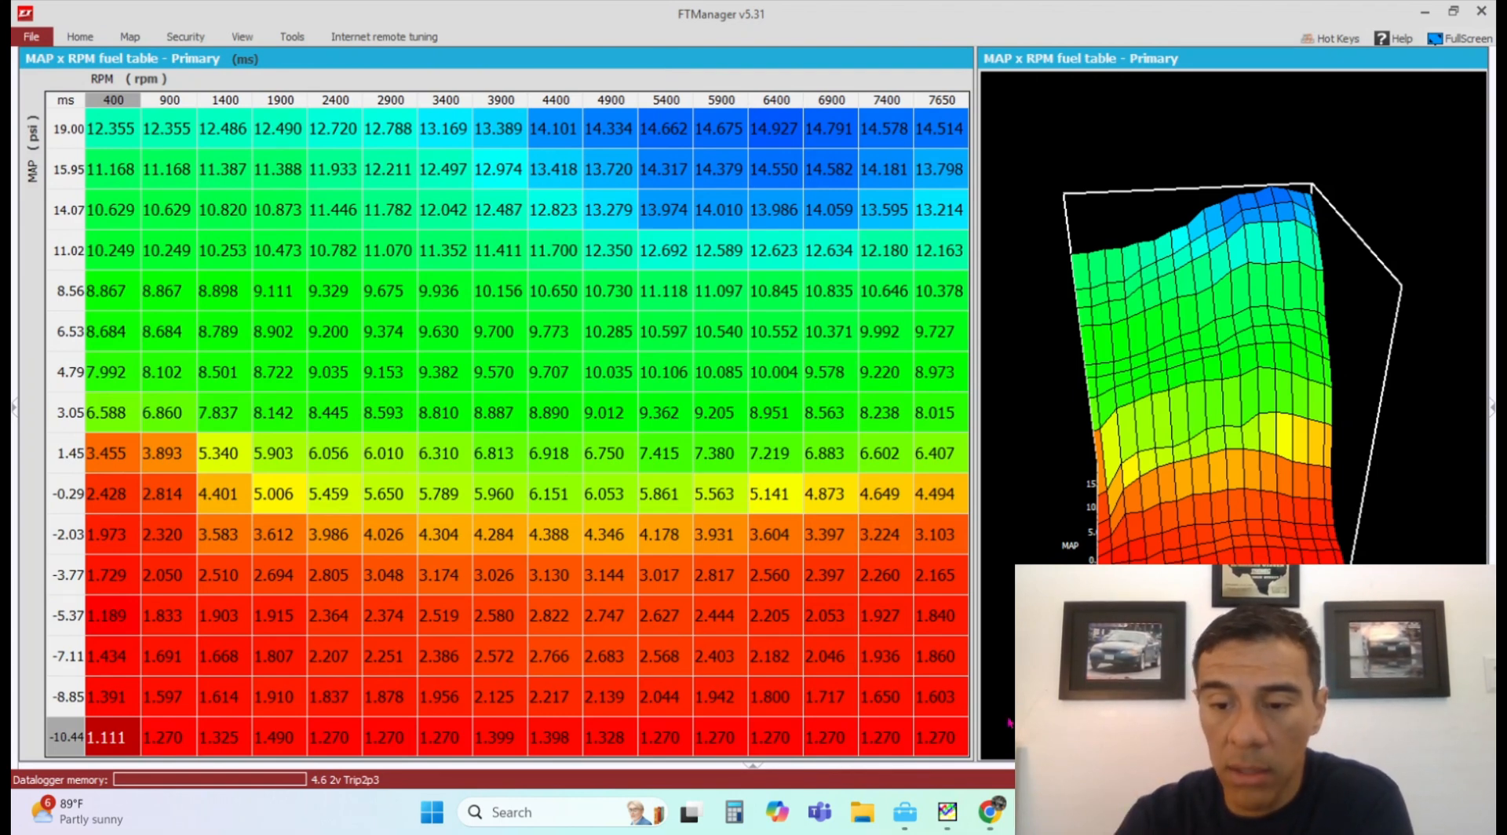
mouse_move(1020, 812)
click(1122, 711)
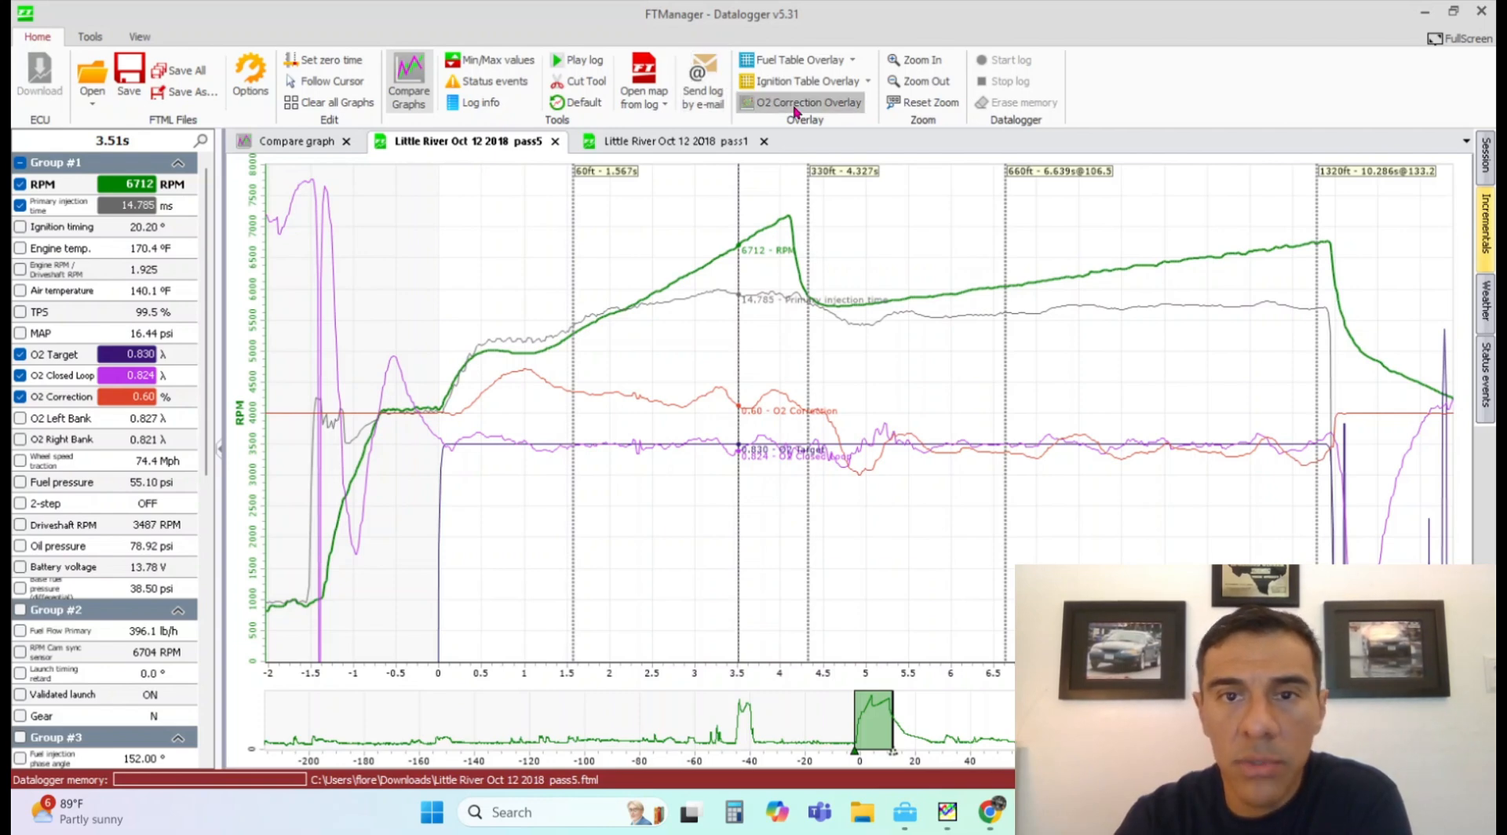
- Generate the O2 correction overlay for the pass5 log and review its settings and advanced options
click(795, 110)
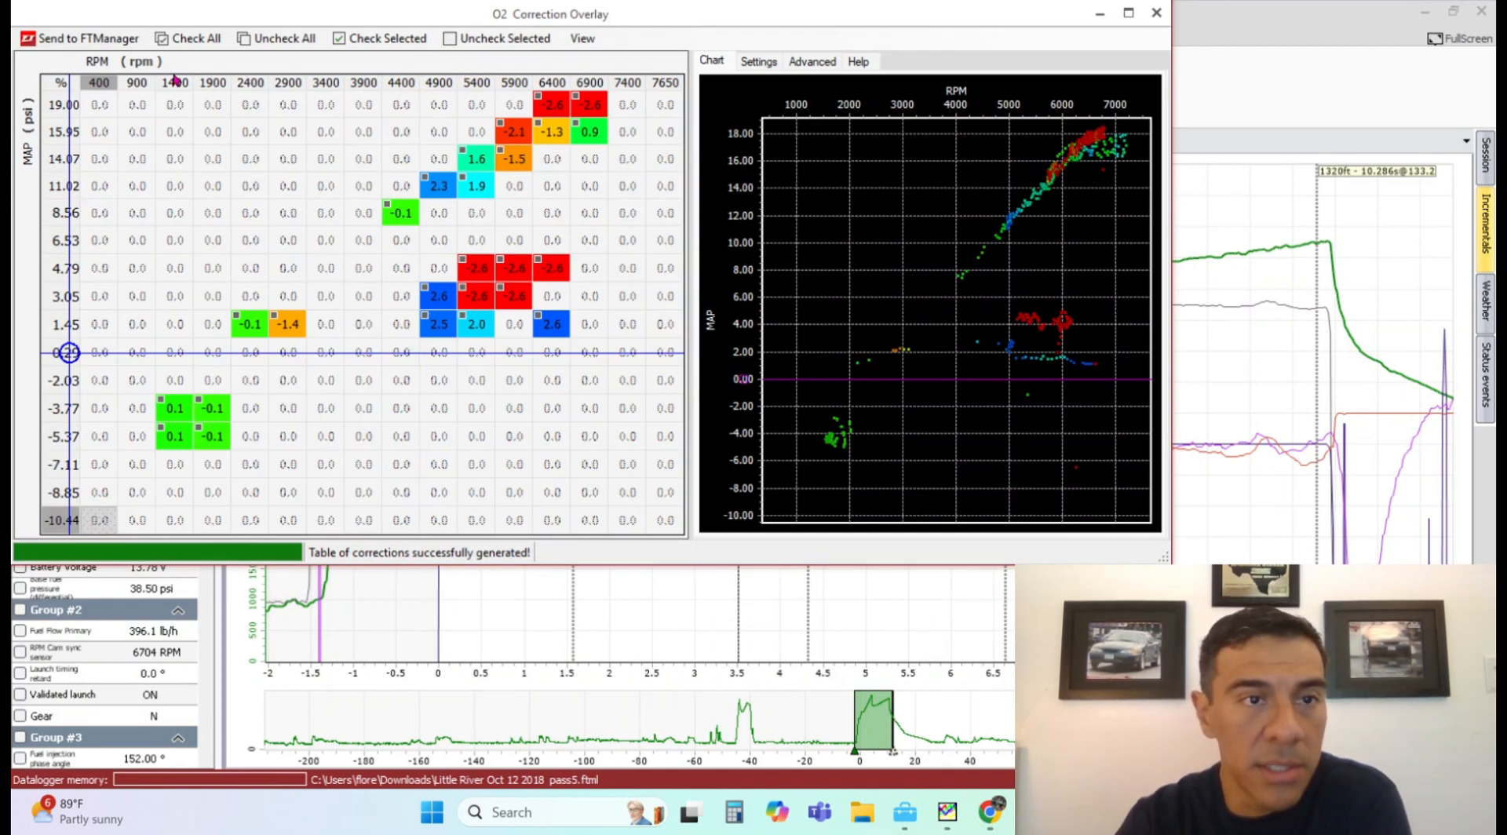
click(758, 63)
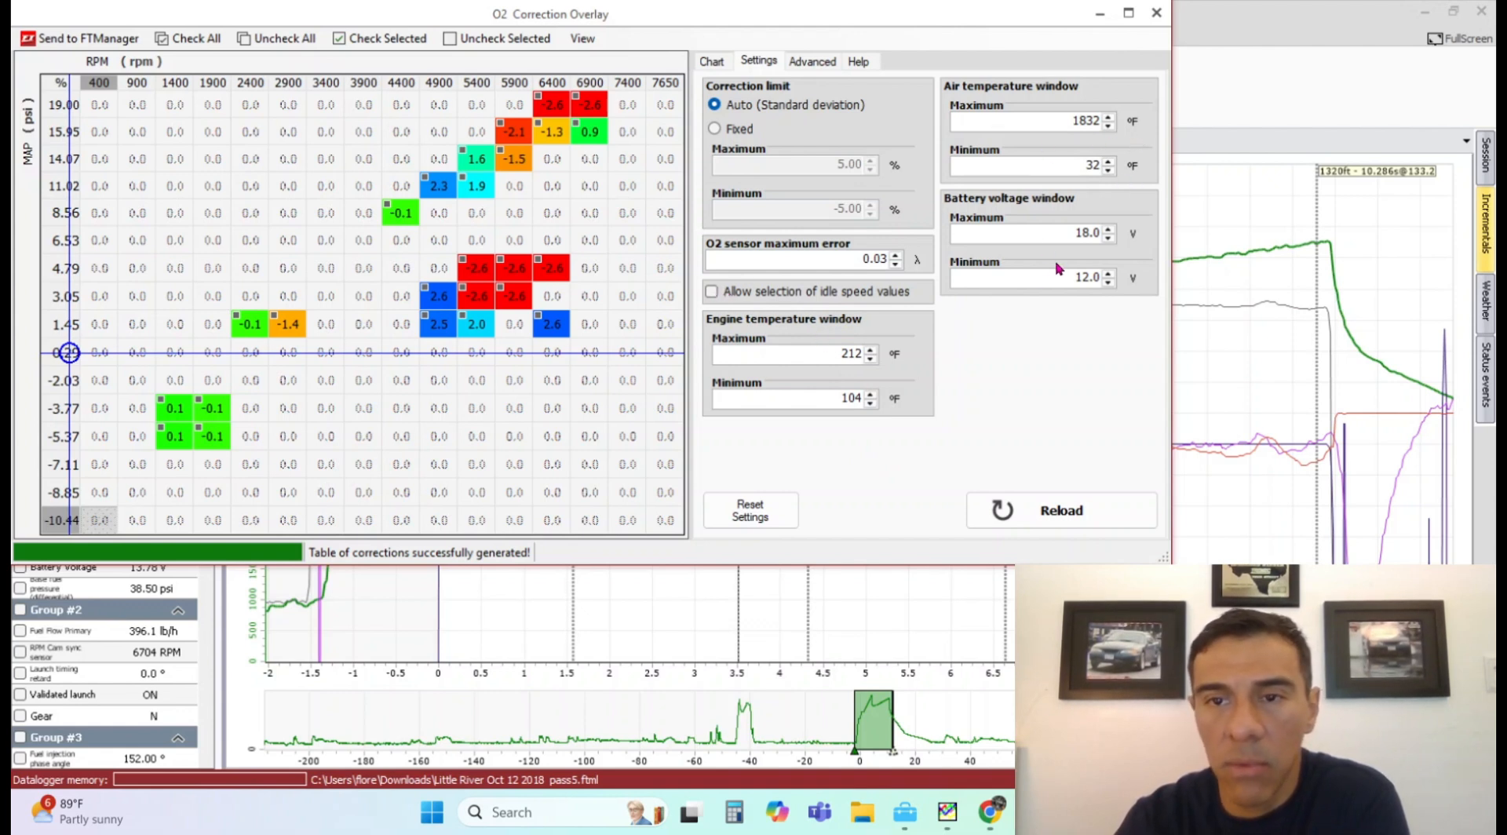
click(803, 64)
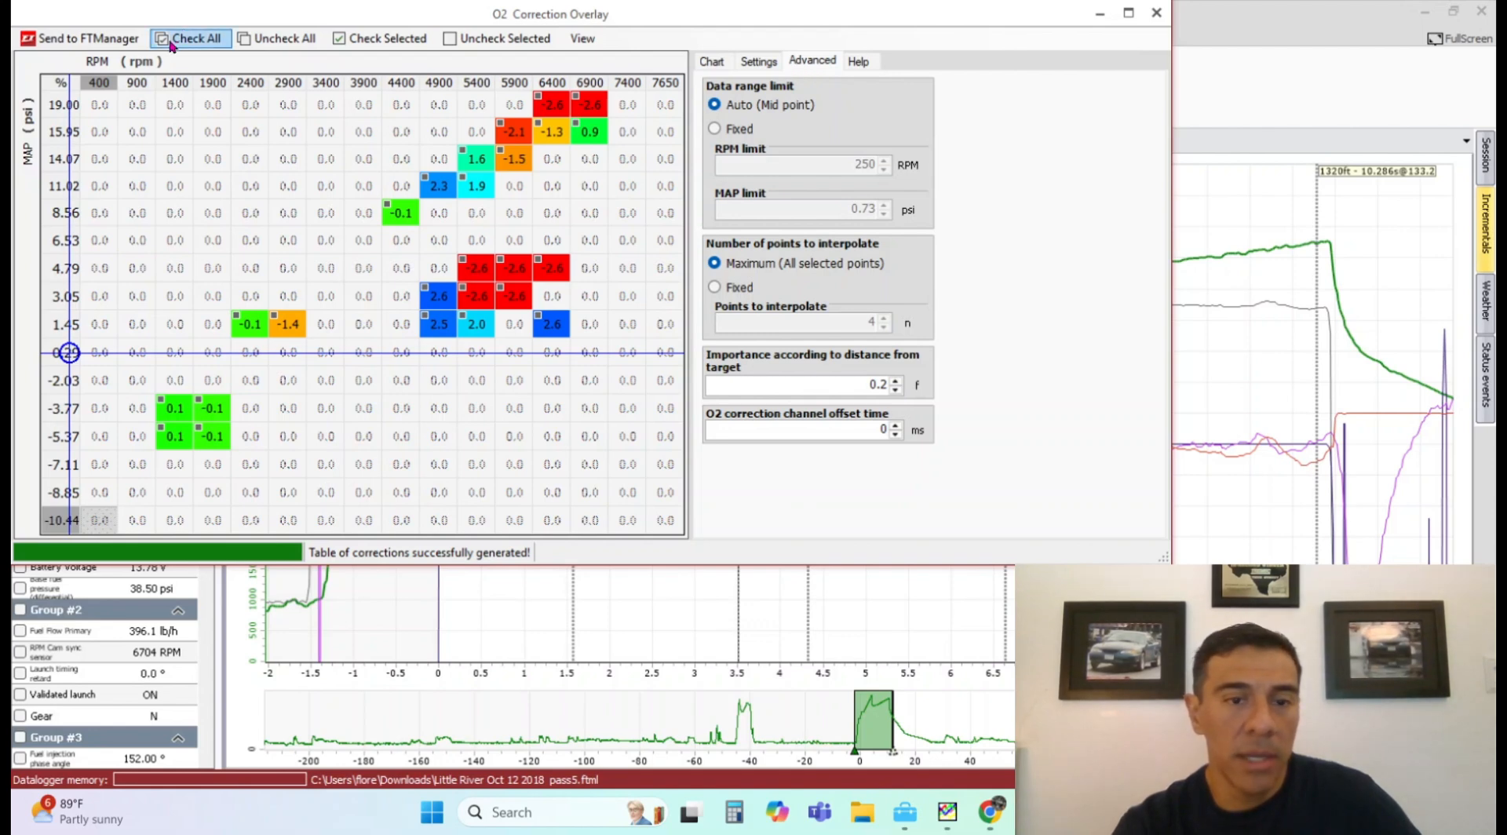
- Send the generated O2 corrections to the primary MAP x RPM fuel table and inspect its 3D surface
click(121, 45)
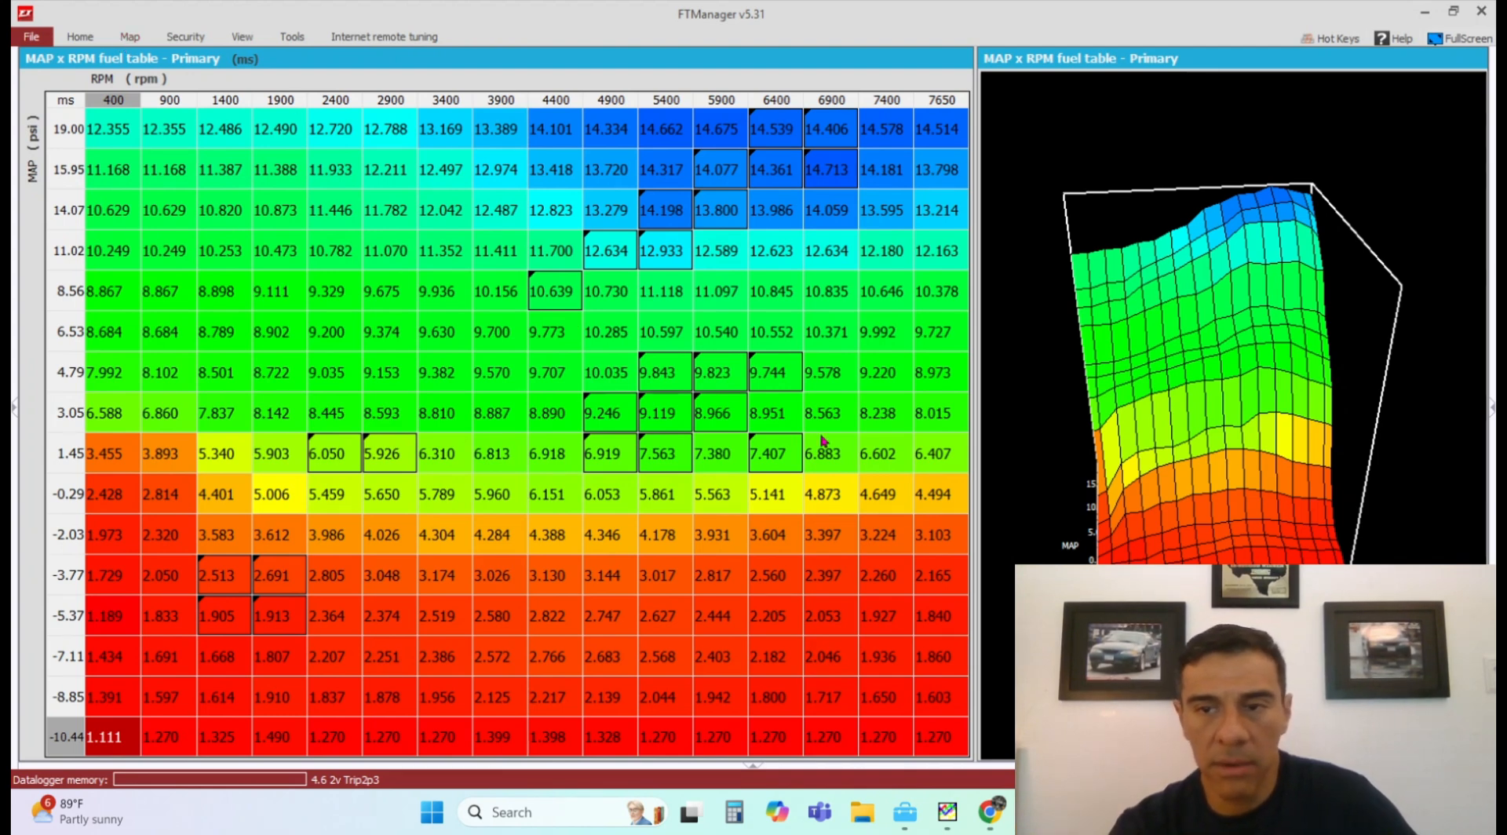
drag(1198, 302, 1267, 263)
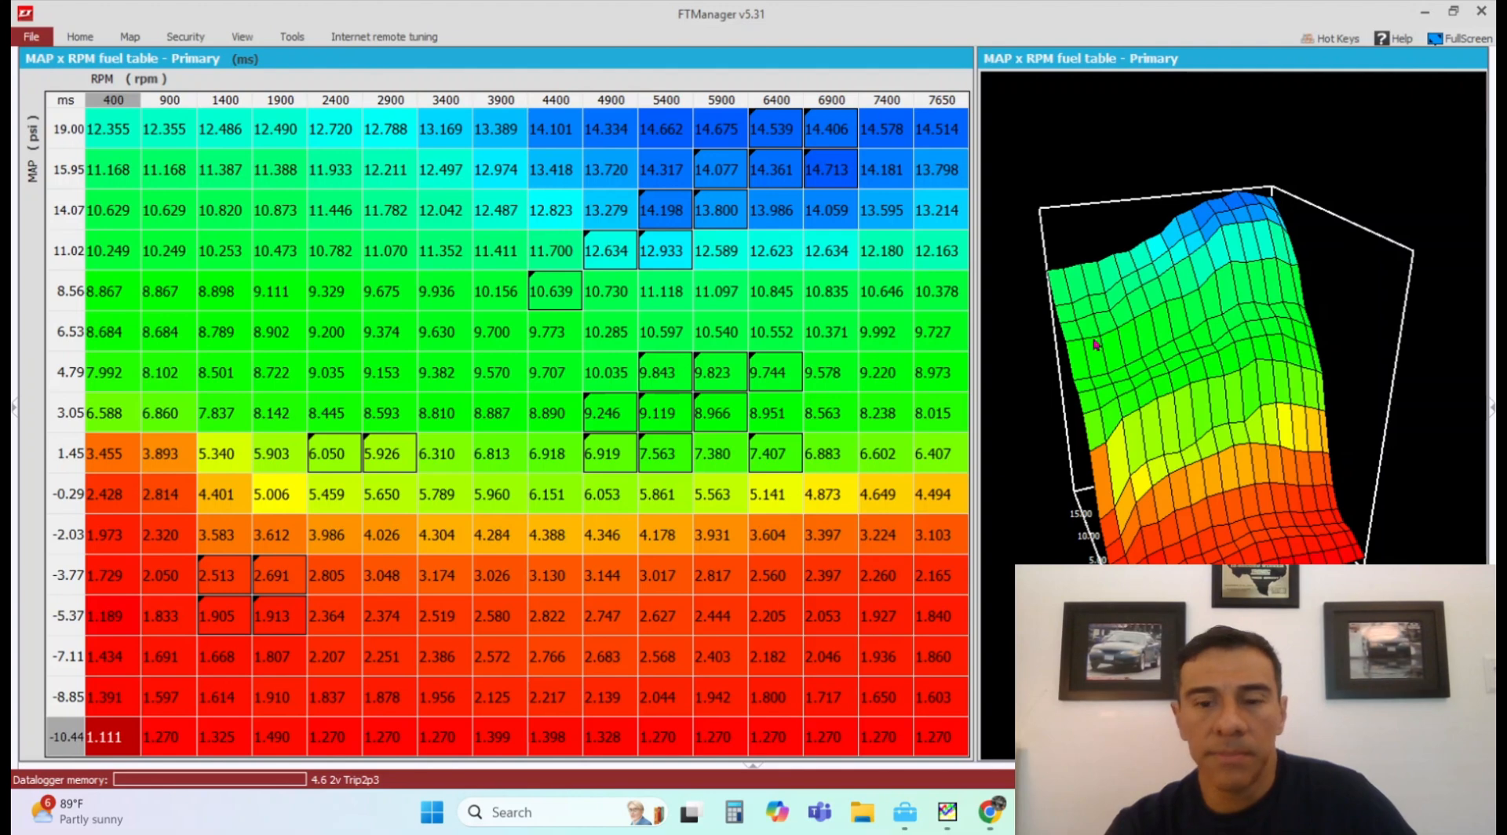
- Discard the sent O2 corrections by reopening the map stored in the pass5 log over the current map
click(1033, 812)
click(1130, 710)
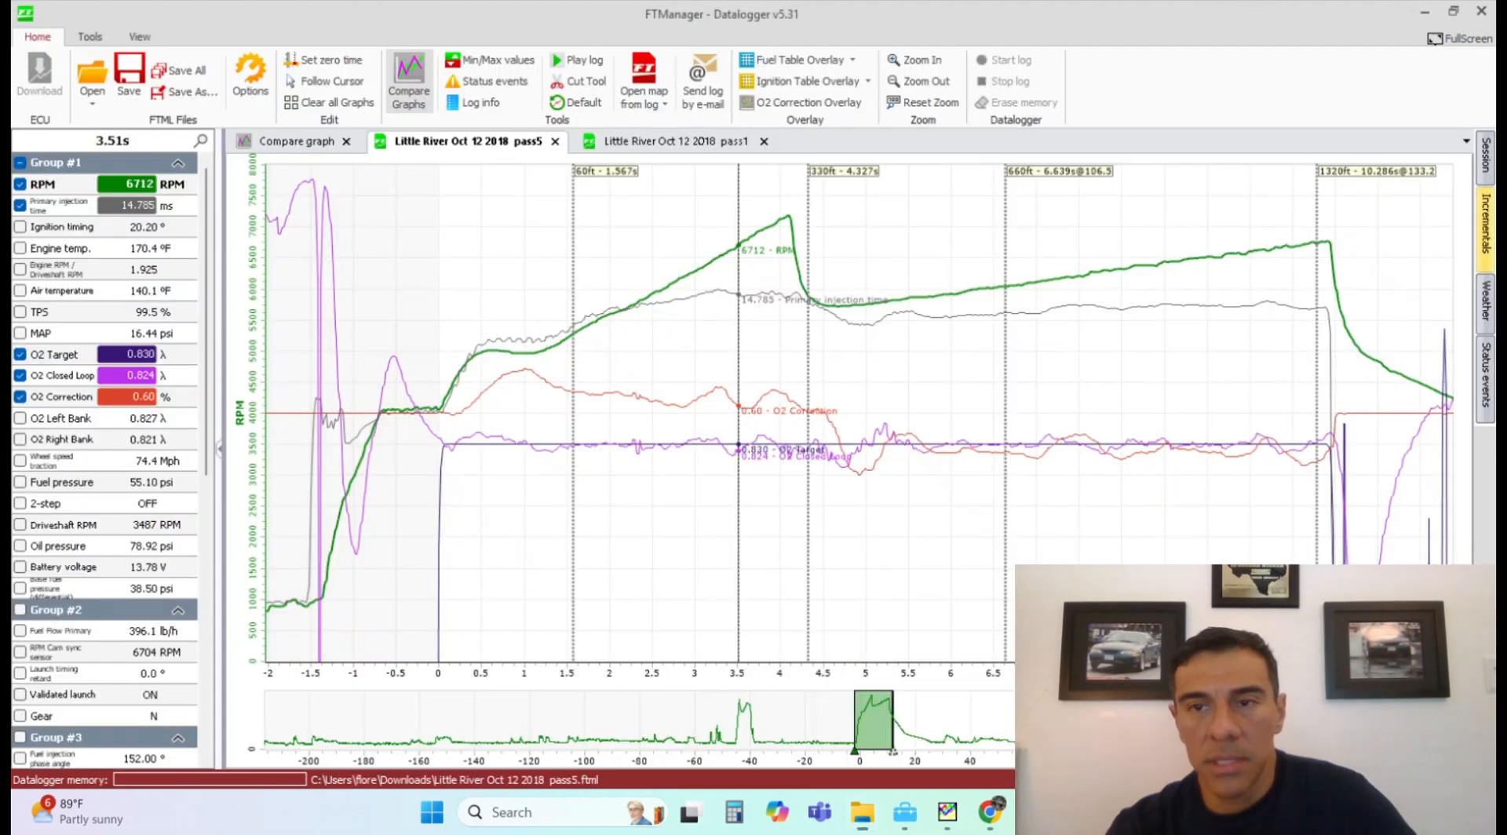
click(826, 70)
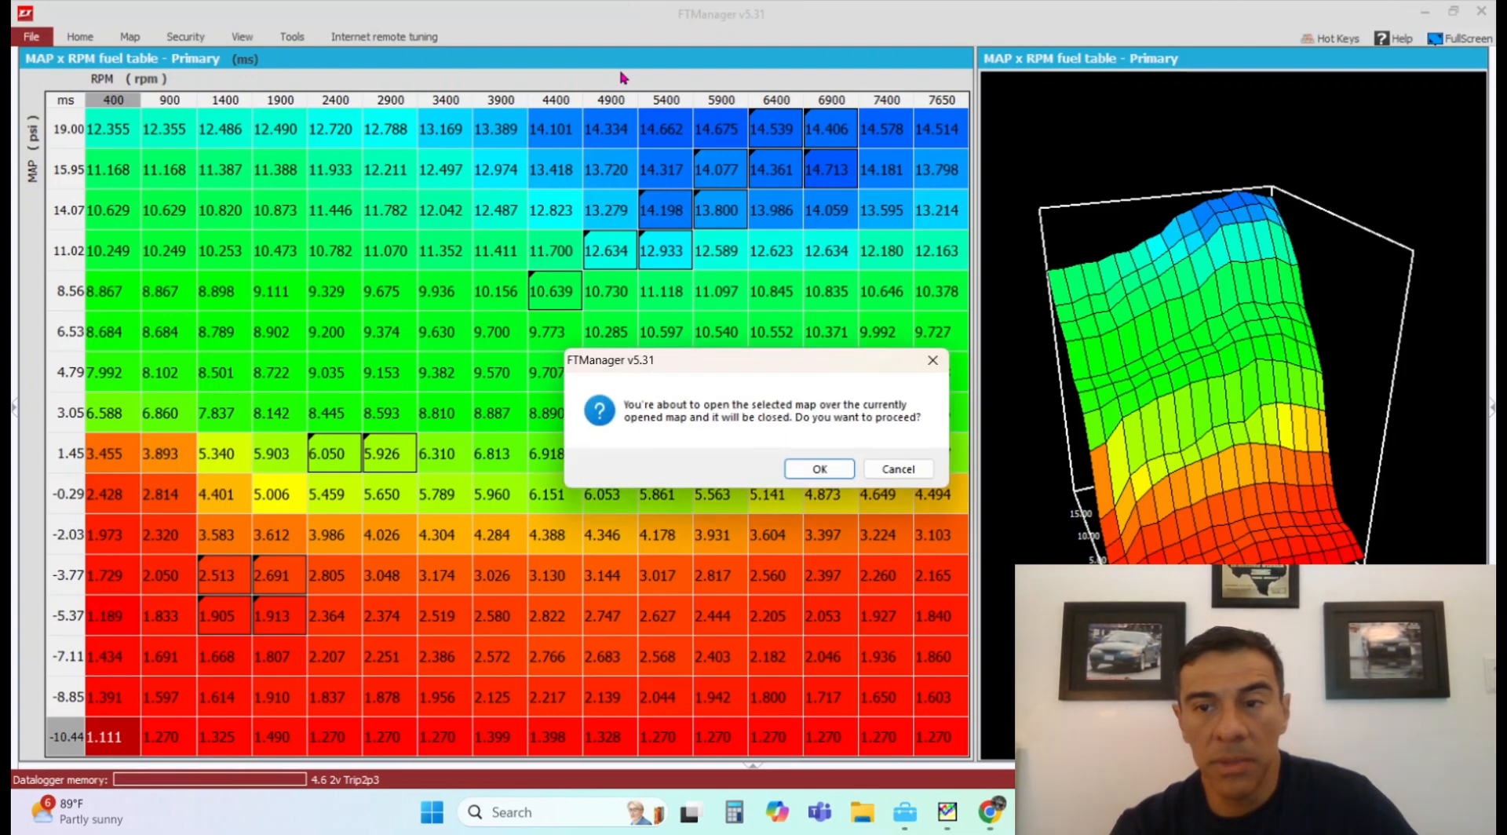
key(Return)
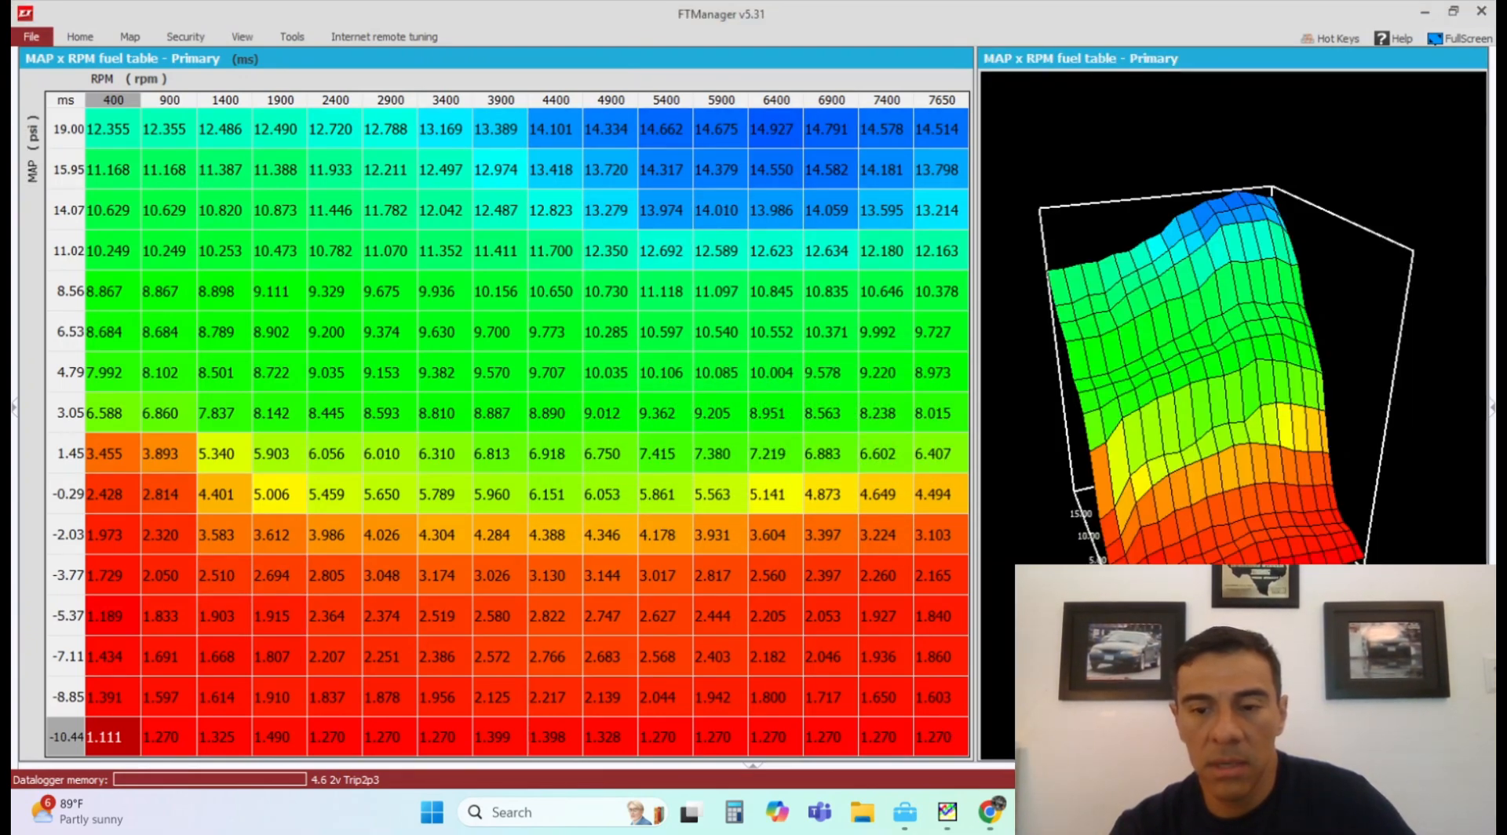
- Return to the Datalogger and show the fuel table overlay beside the pass5 graph in a vertical split screen
click(1033, 812)
click(1119, 714)
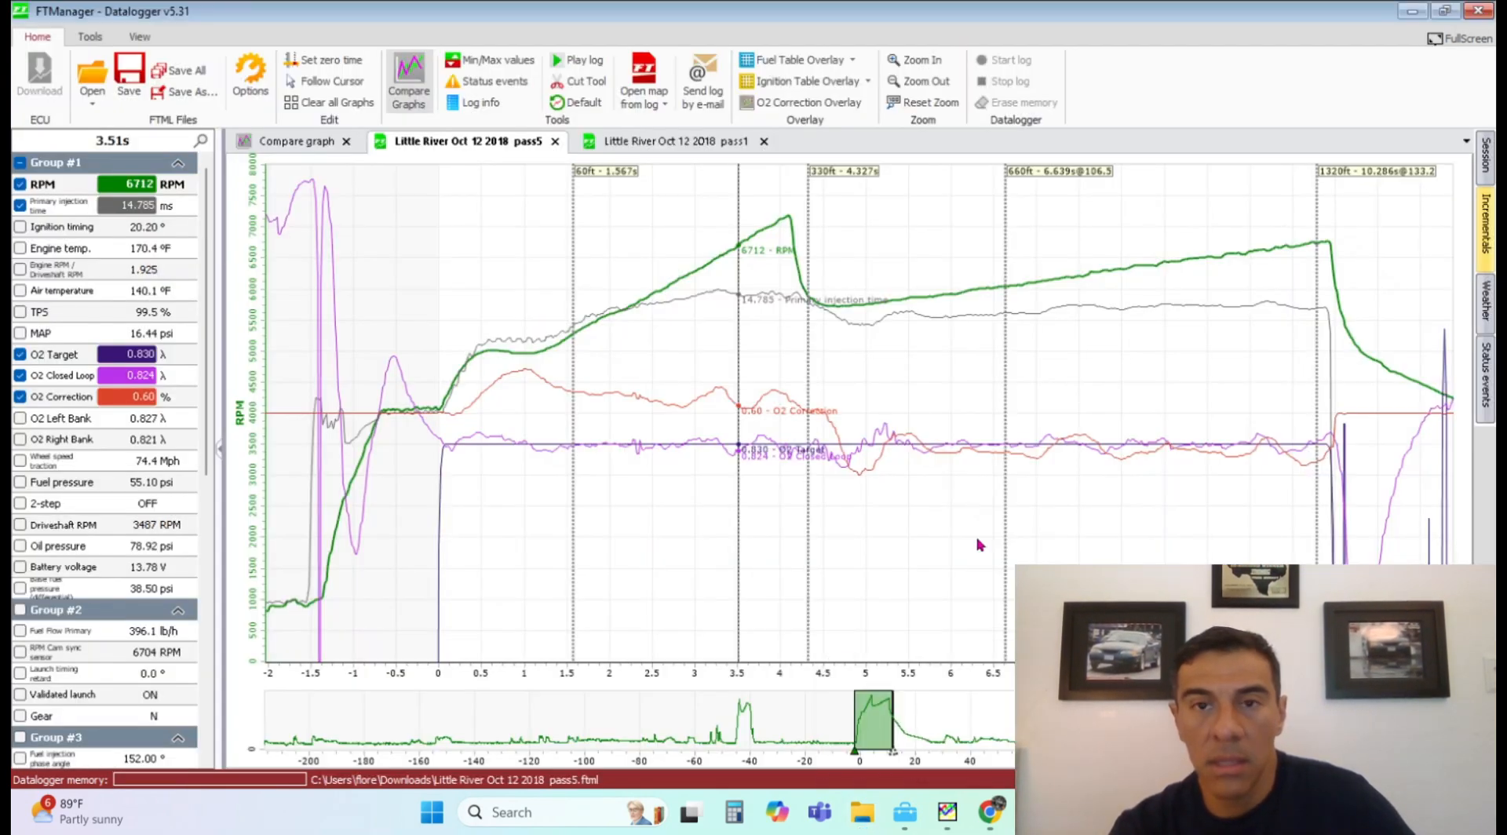
click(853, 63)
click(828, 82)
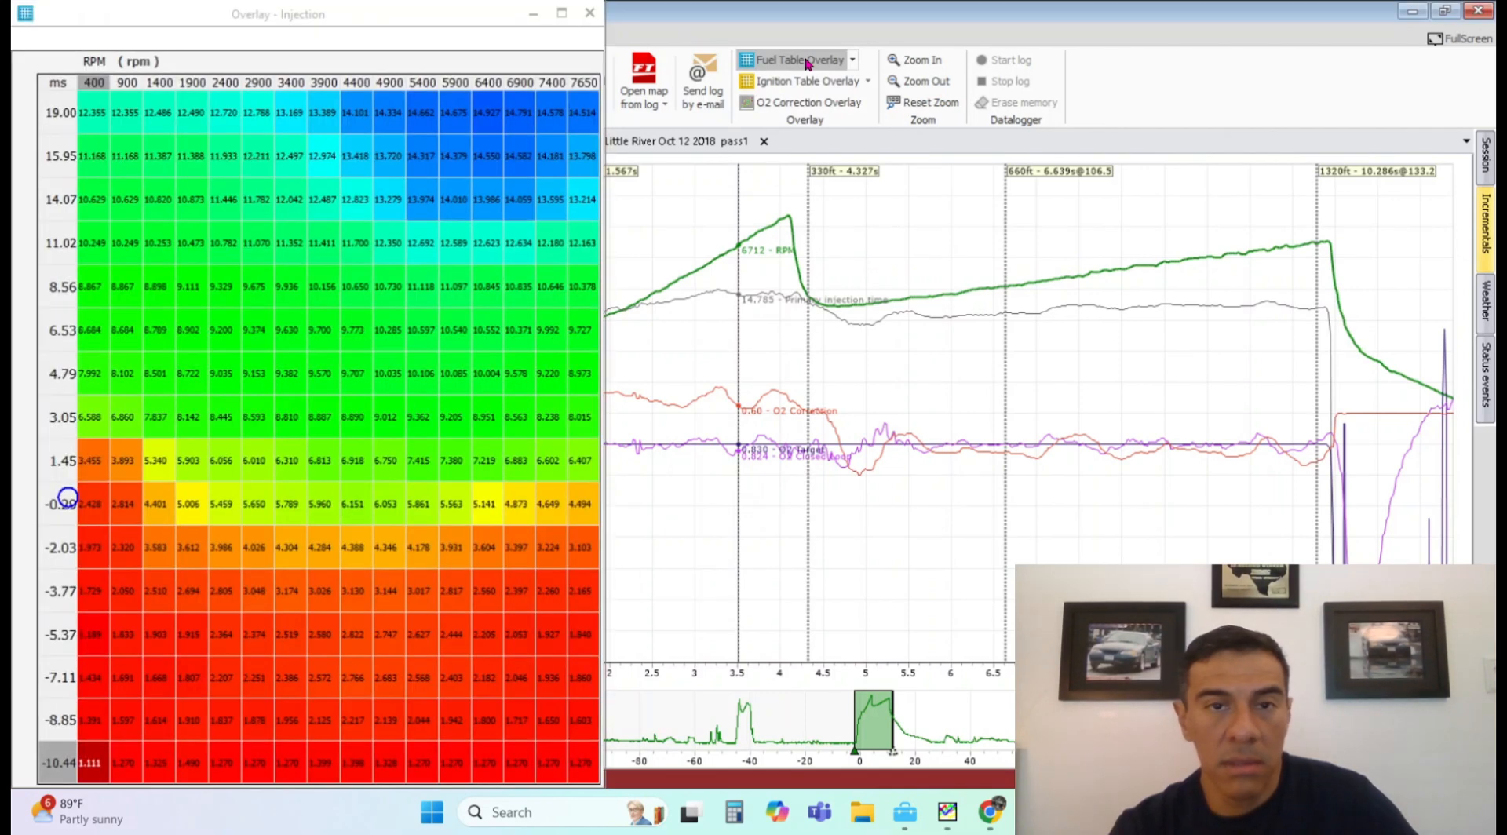
click(807, 62)
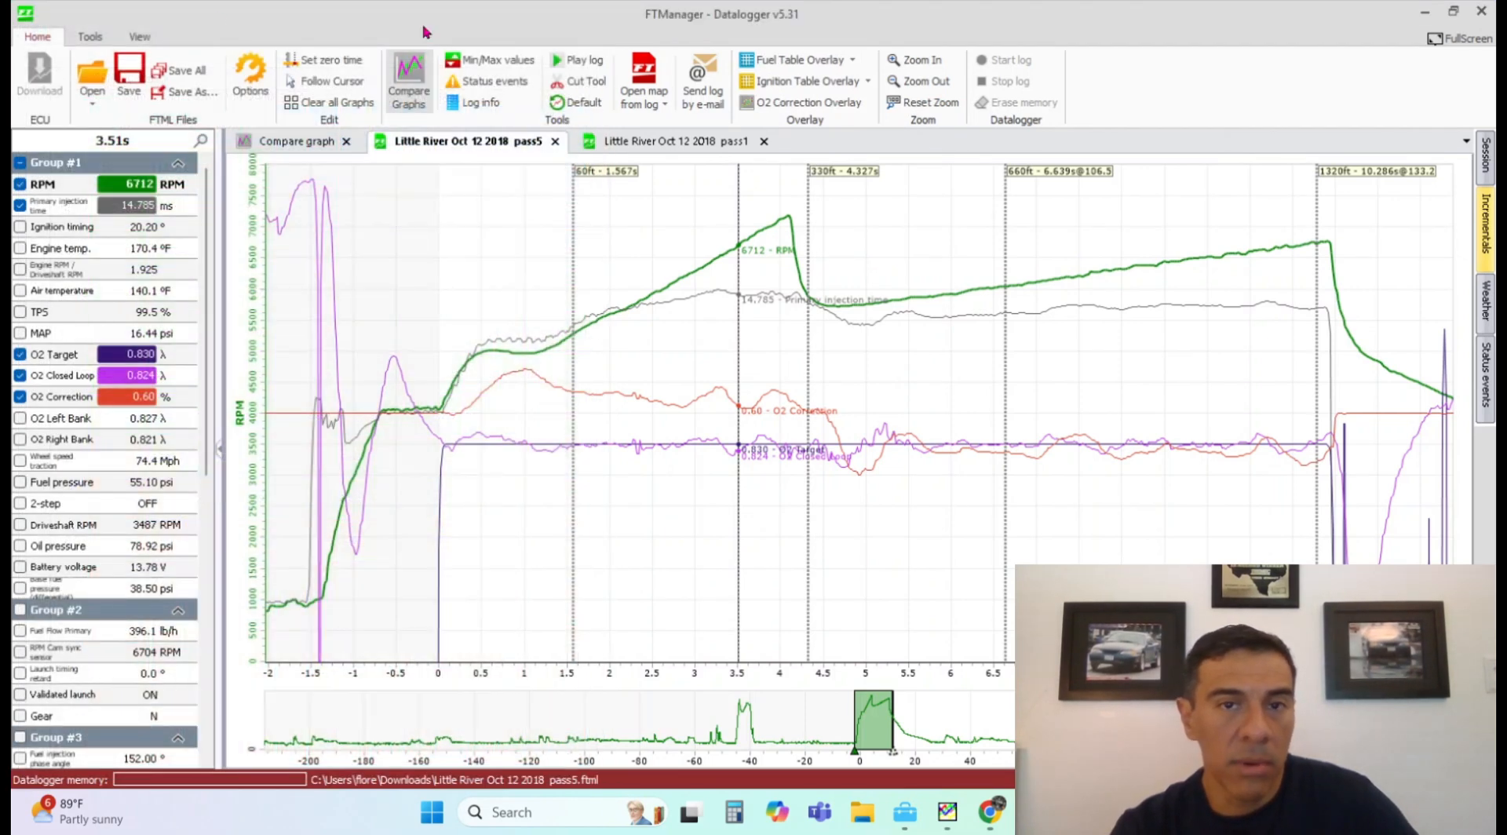
click(782, 64)
click(231, 39)
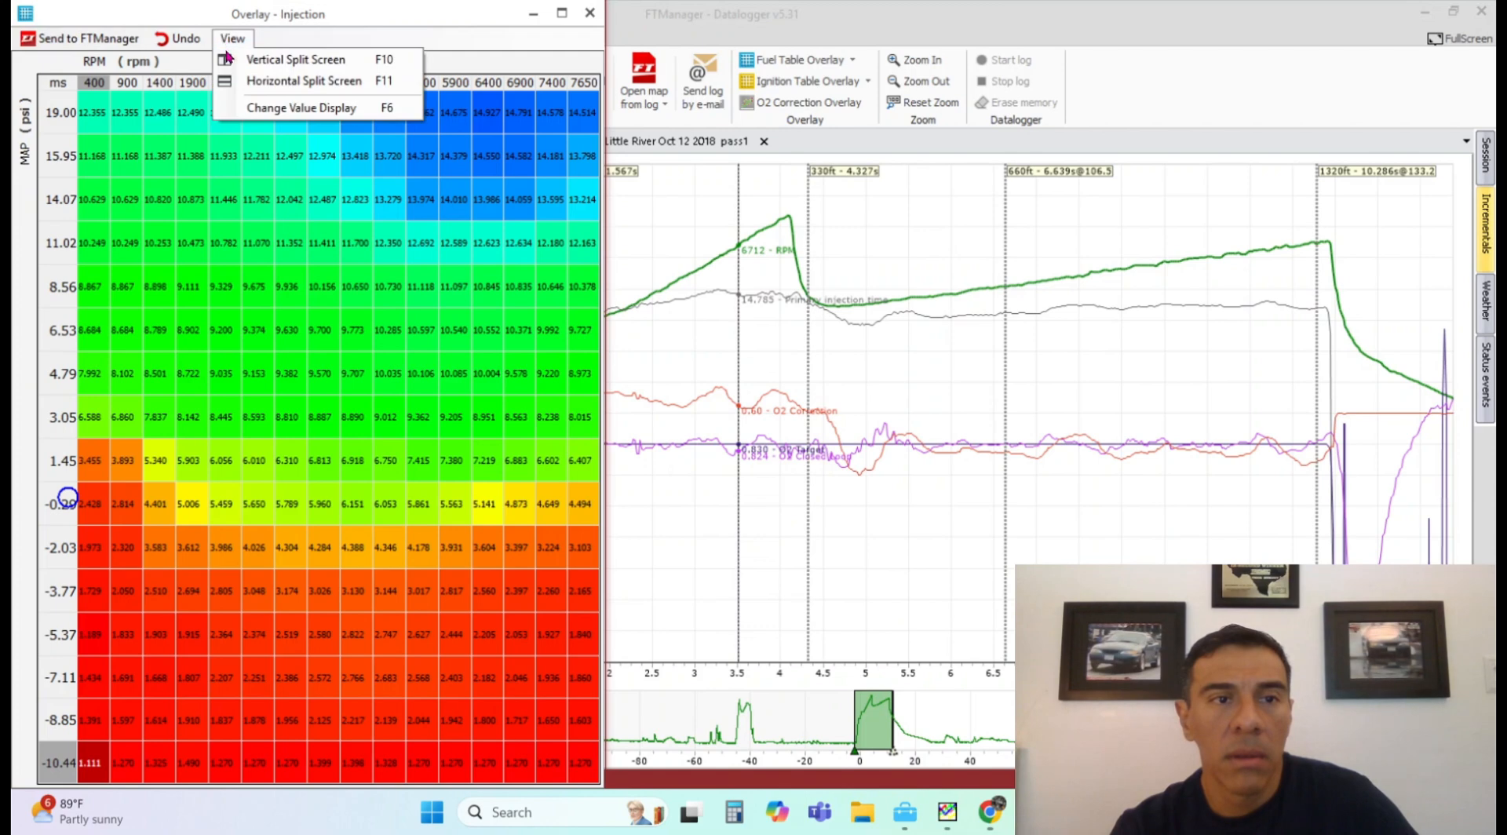
click(235, 59)
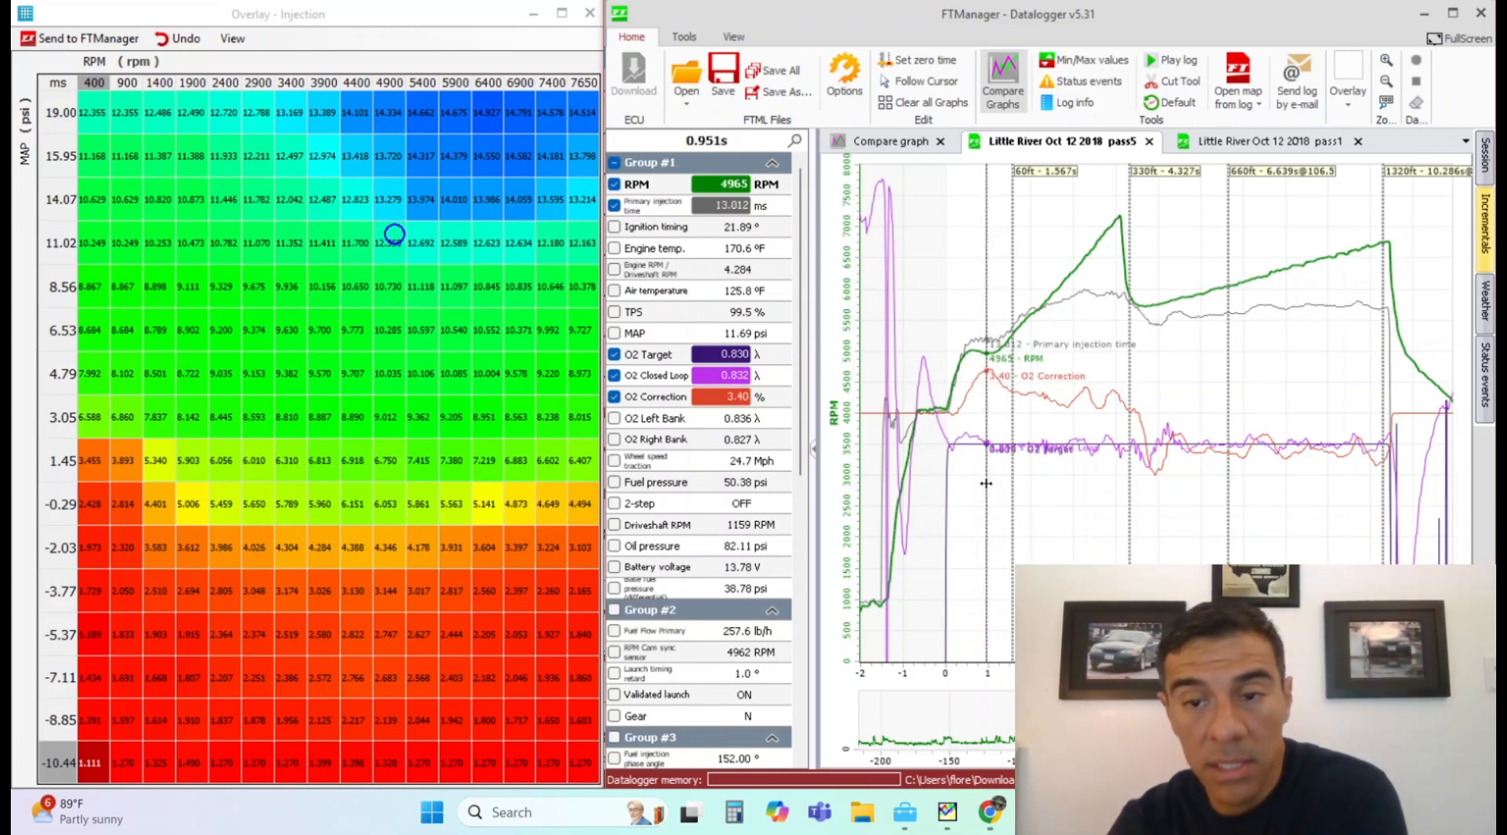
- Close the fuel table overlay and open the axis setup of the primary fuel table at the upper MAP row breakpoints
click(59, 88)
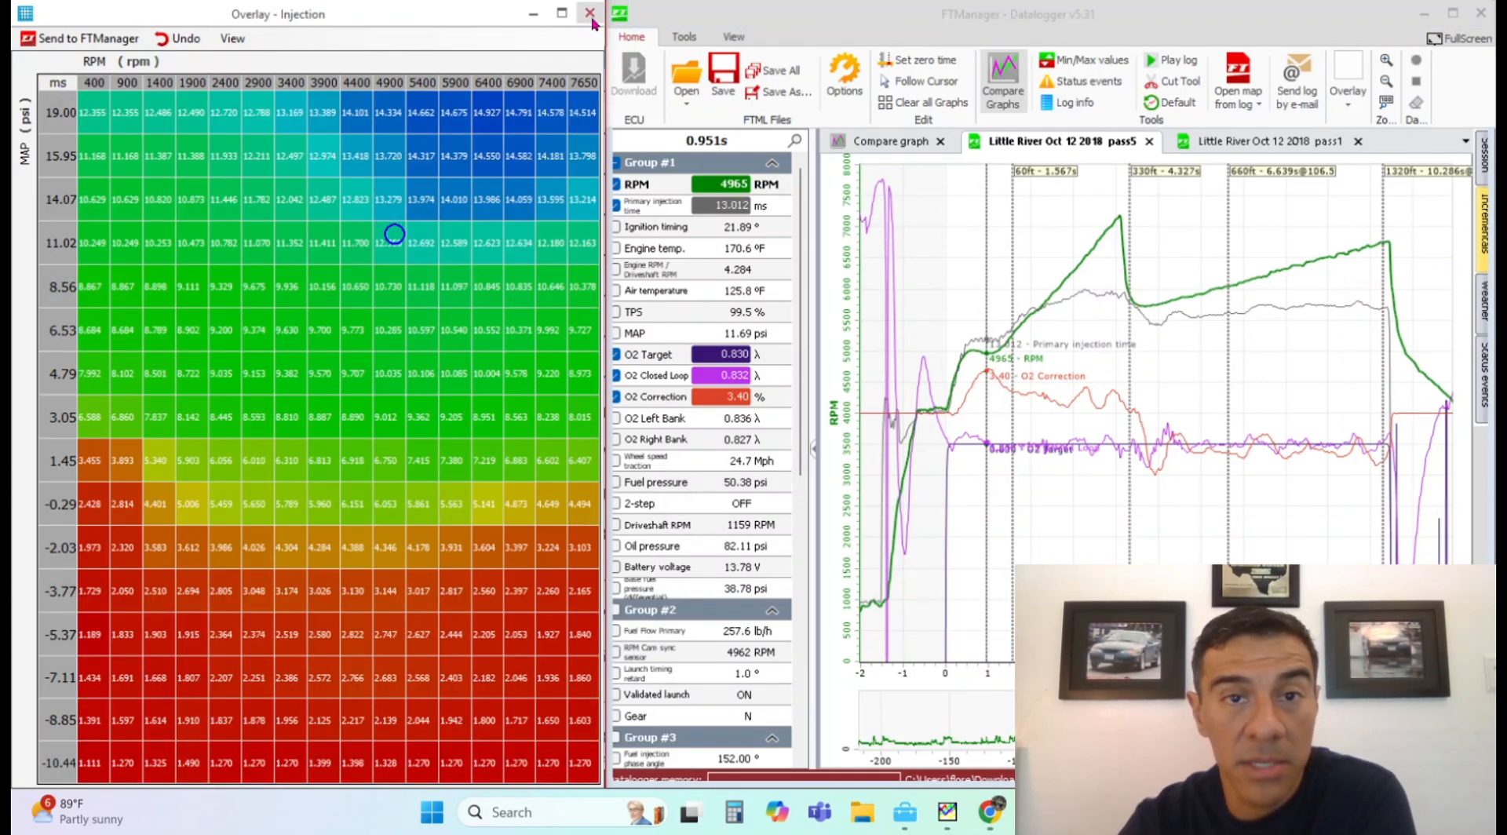
click(589, 13)
click(71, 104)
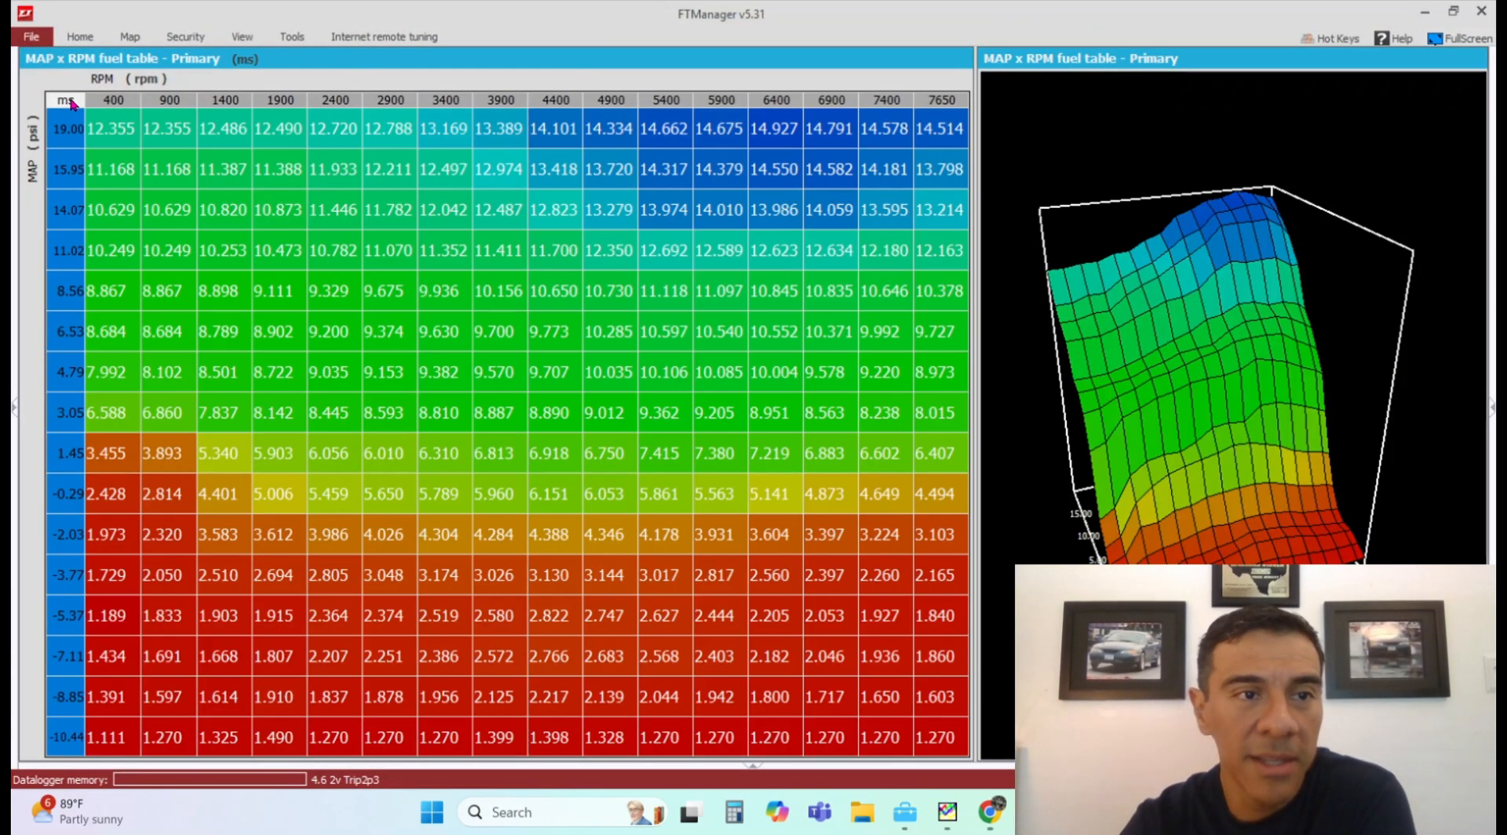
right_click(71, 105)
click(106, 113)
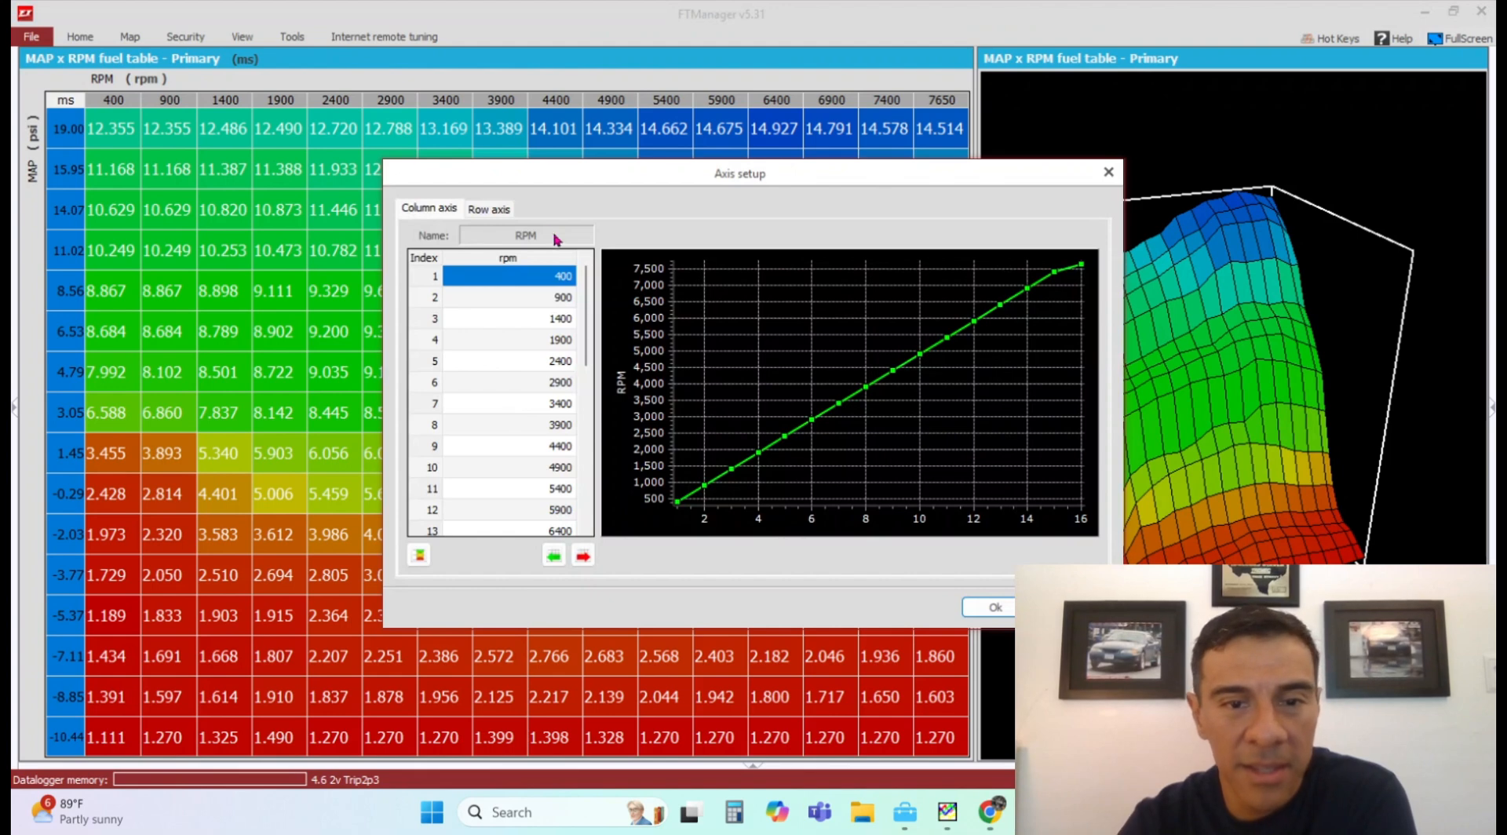
click(488, 208)
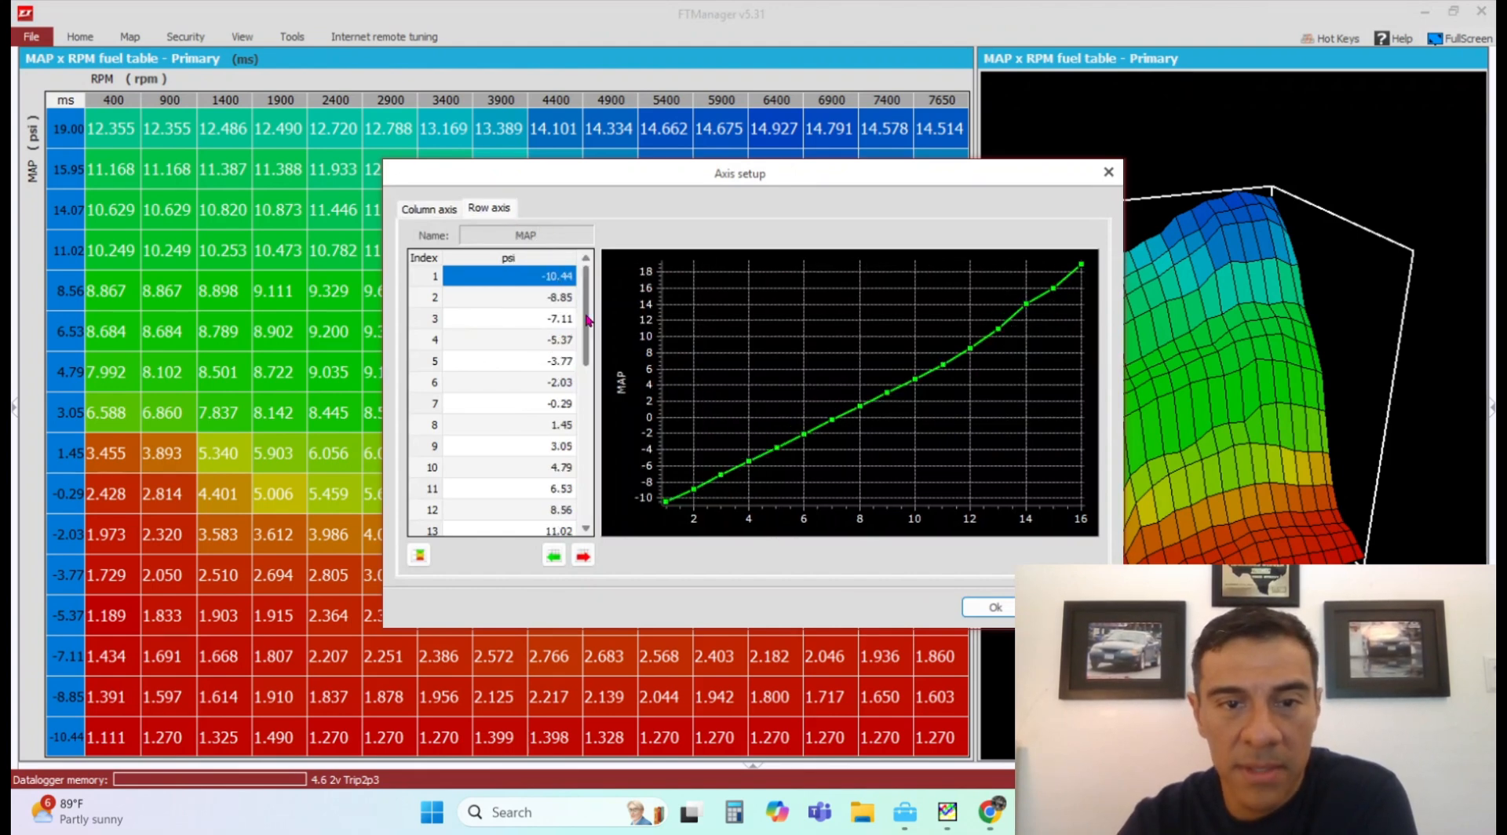
scroll(587, 330, down, 3)
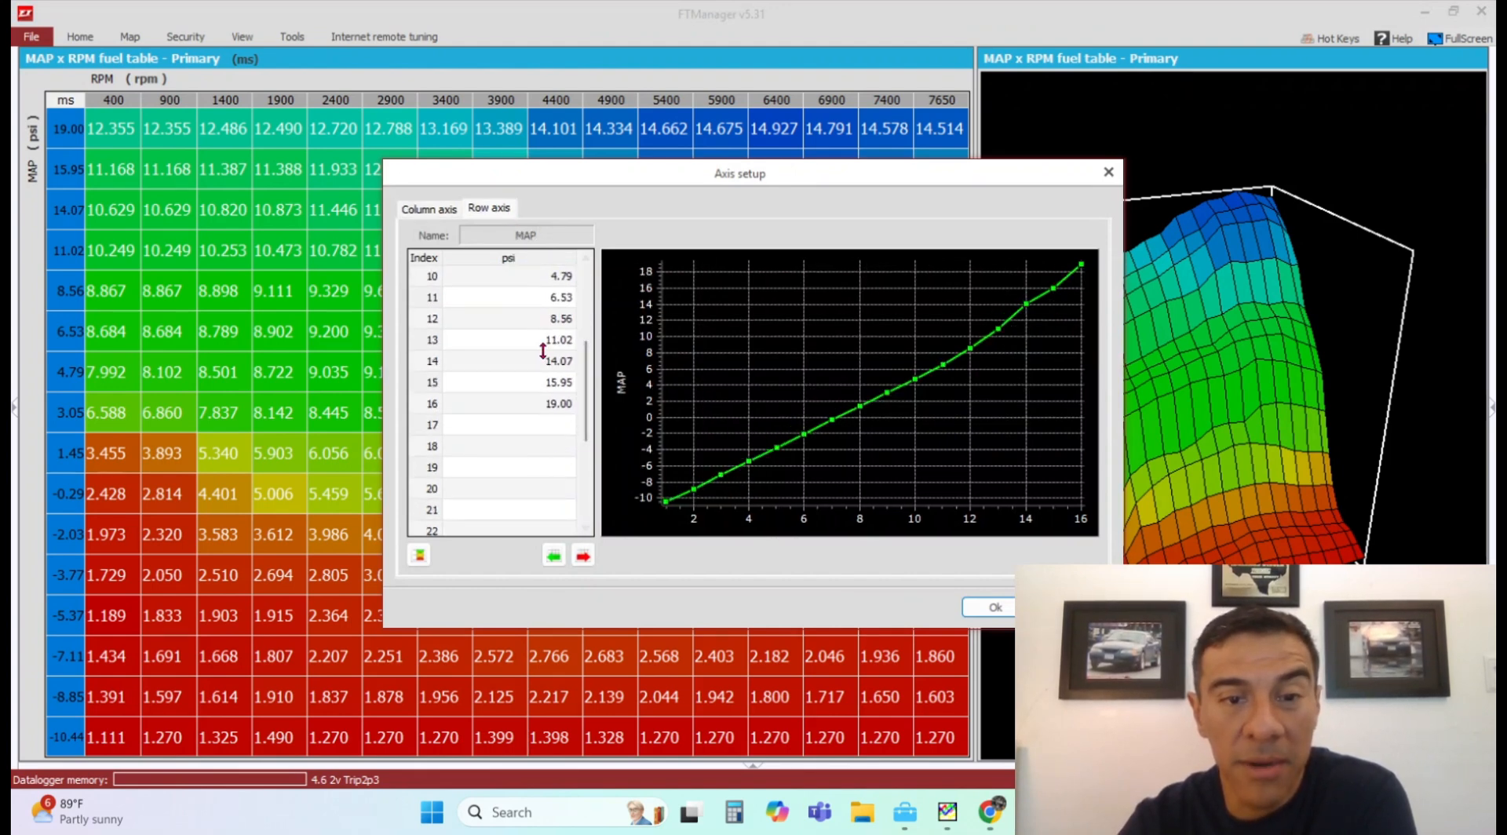
- Insert MAP breakpoints at 12 and 13 psi in the fuel table's row axis
click(554, 555)
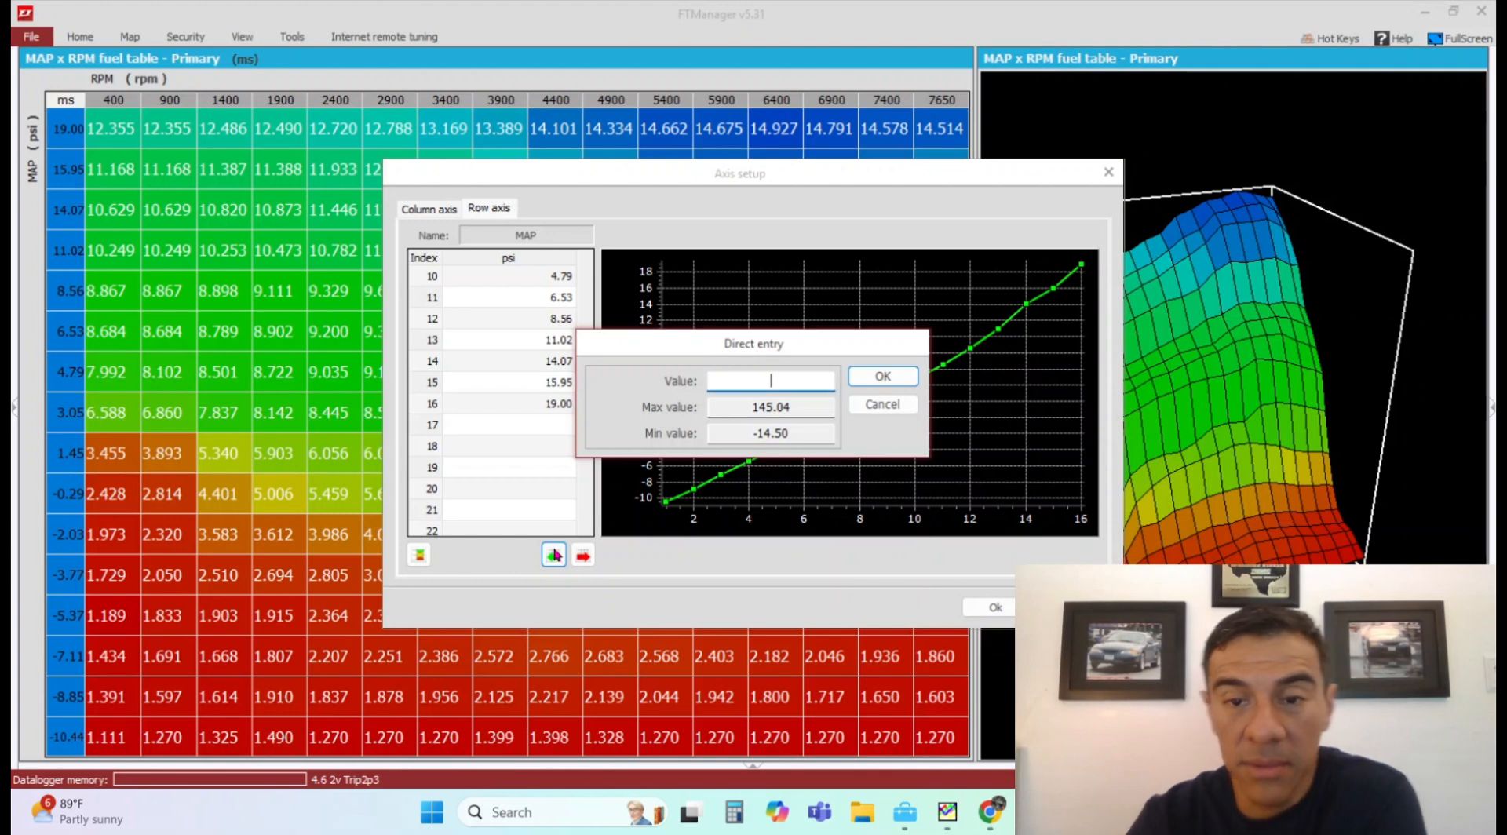
text(12)
key(Return)
click(554, 555)
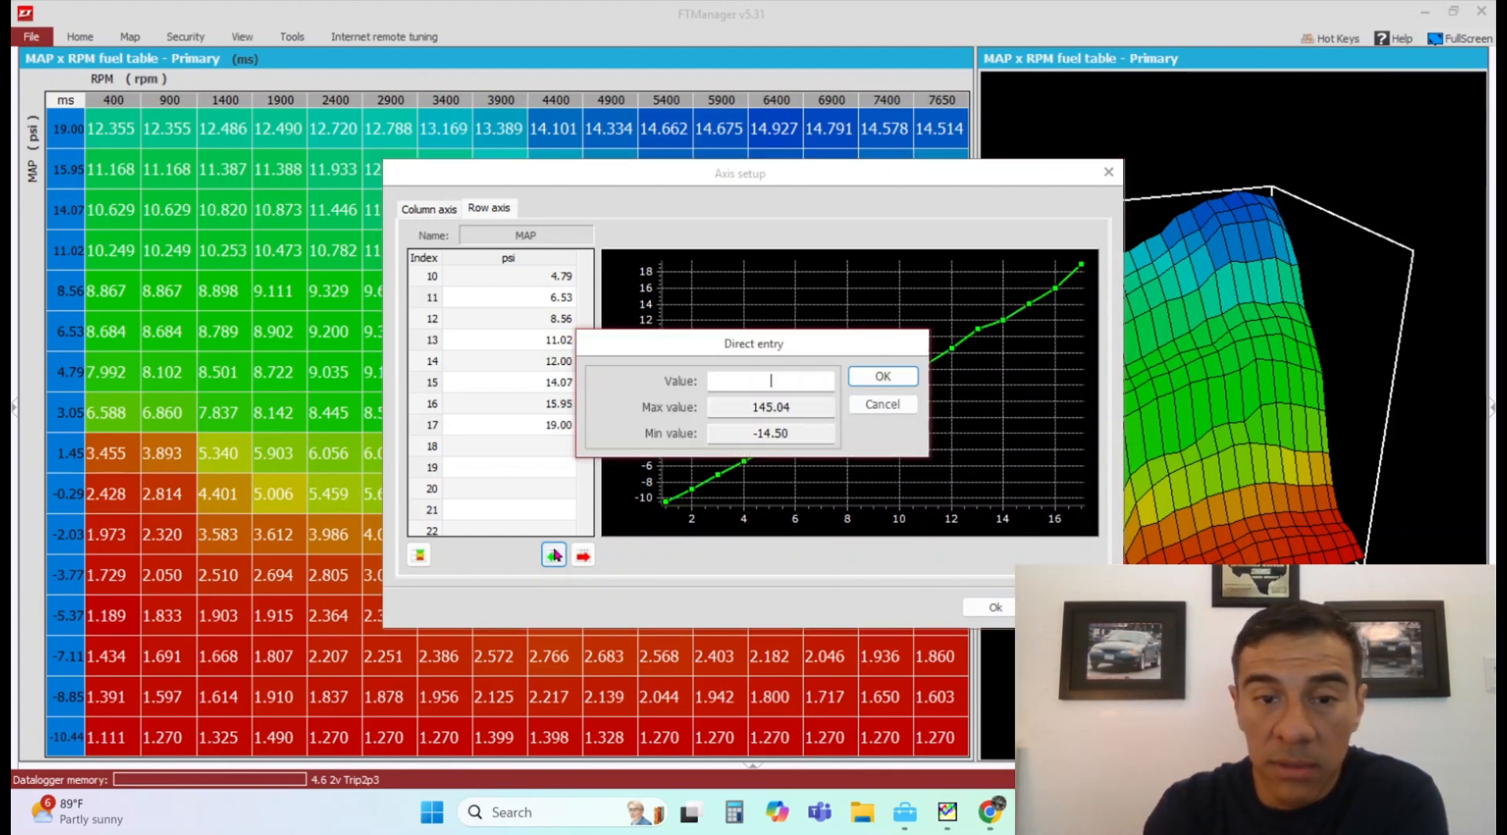
text(13)
key(Return)
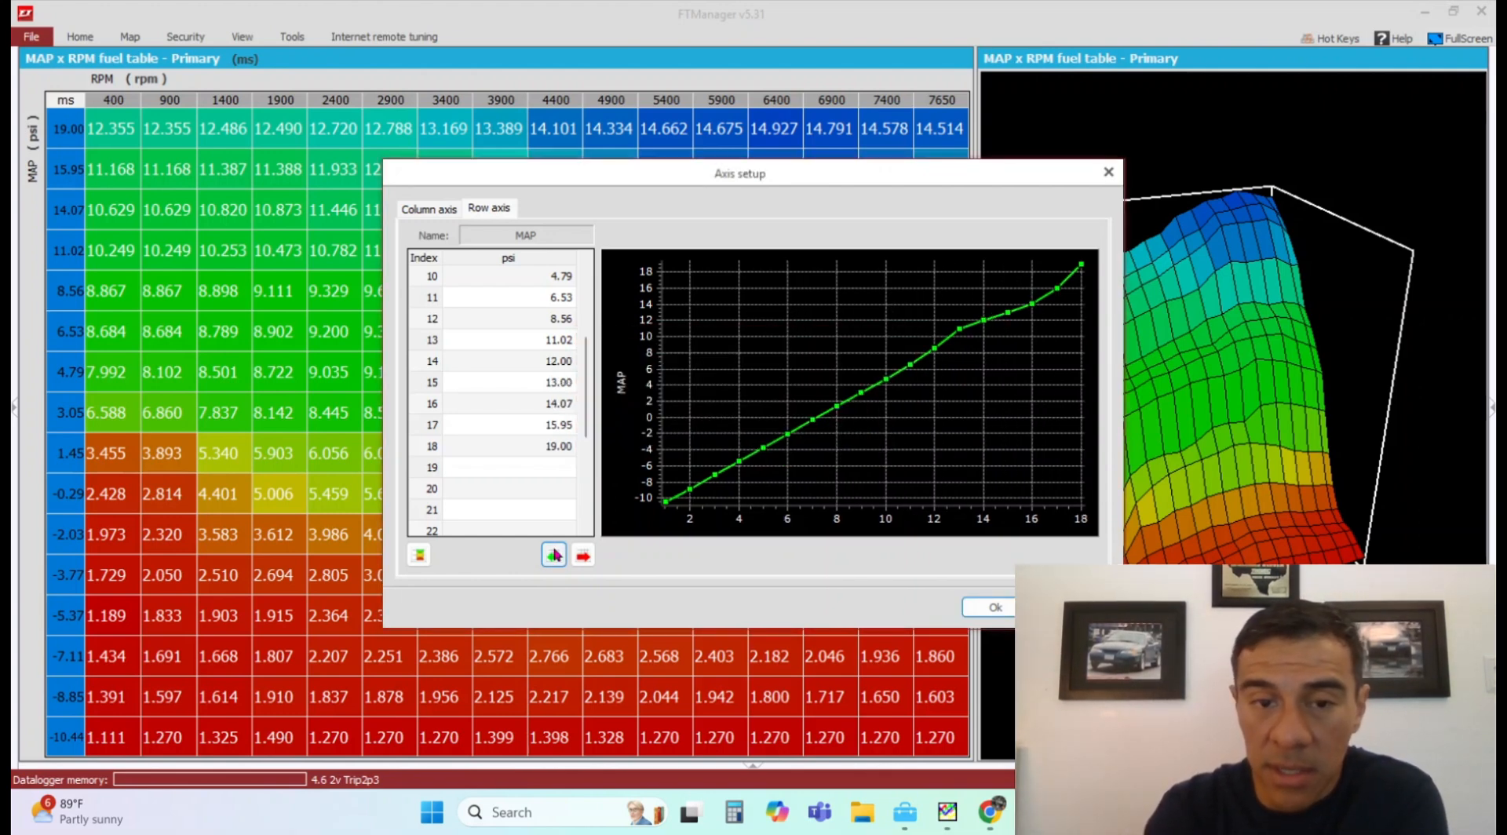
- Insert MAP breakpoints at 16, 17 and 18 psi in the fuel table's row axis
click(554, 555)
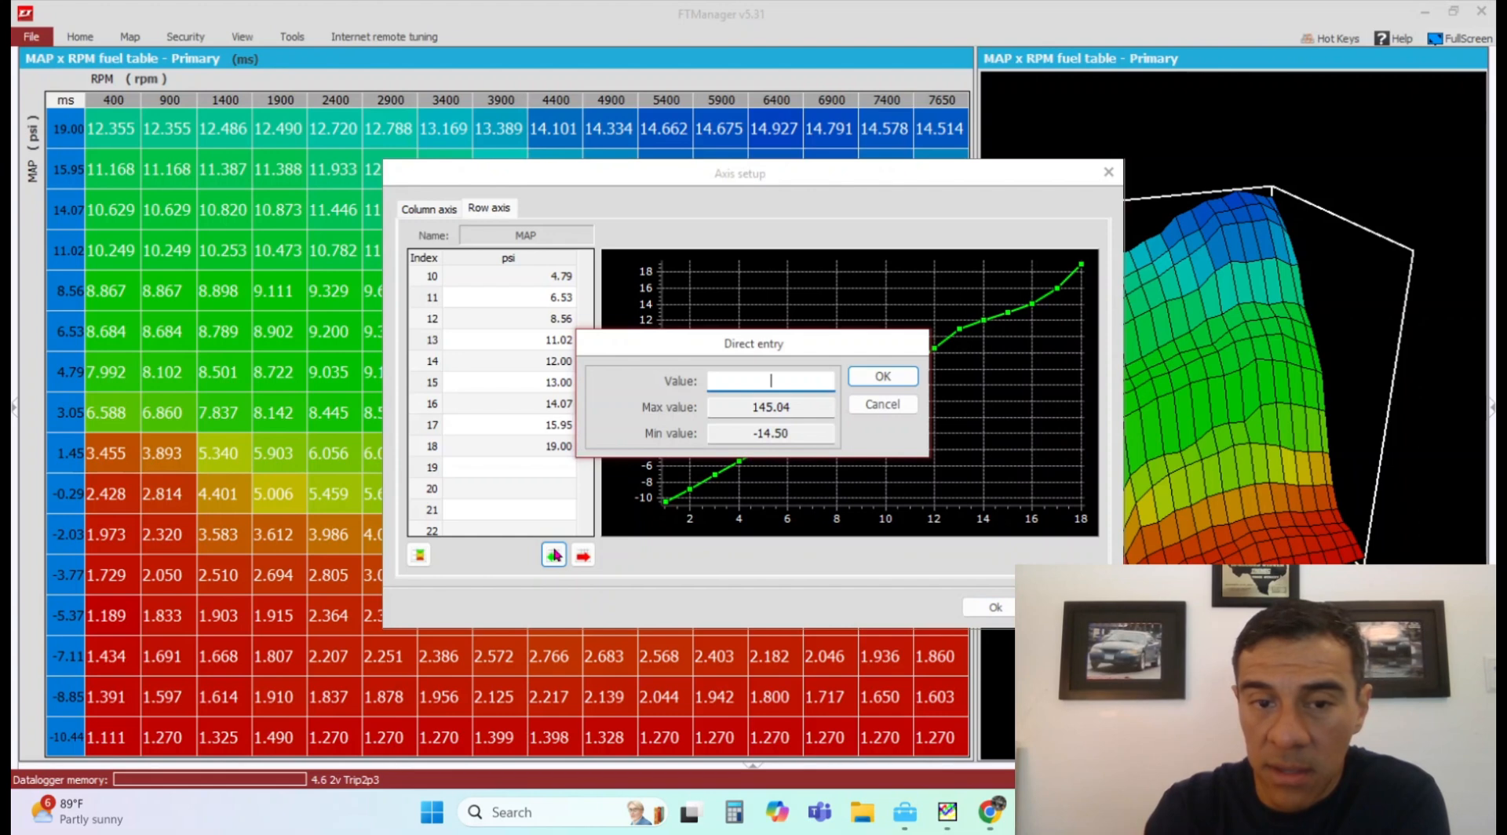
text(16)
key(Return)
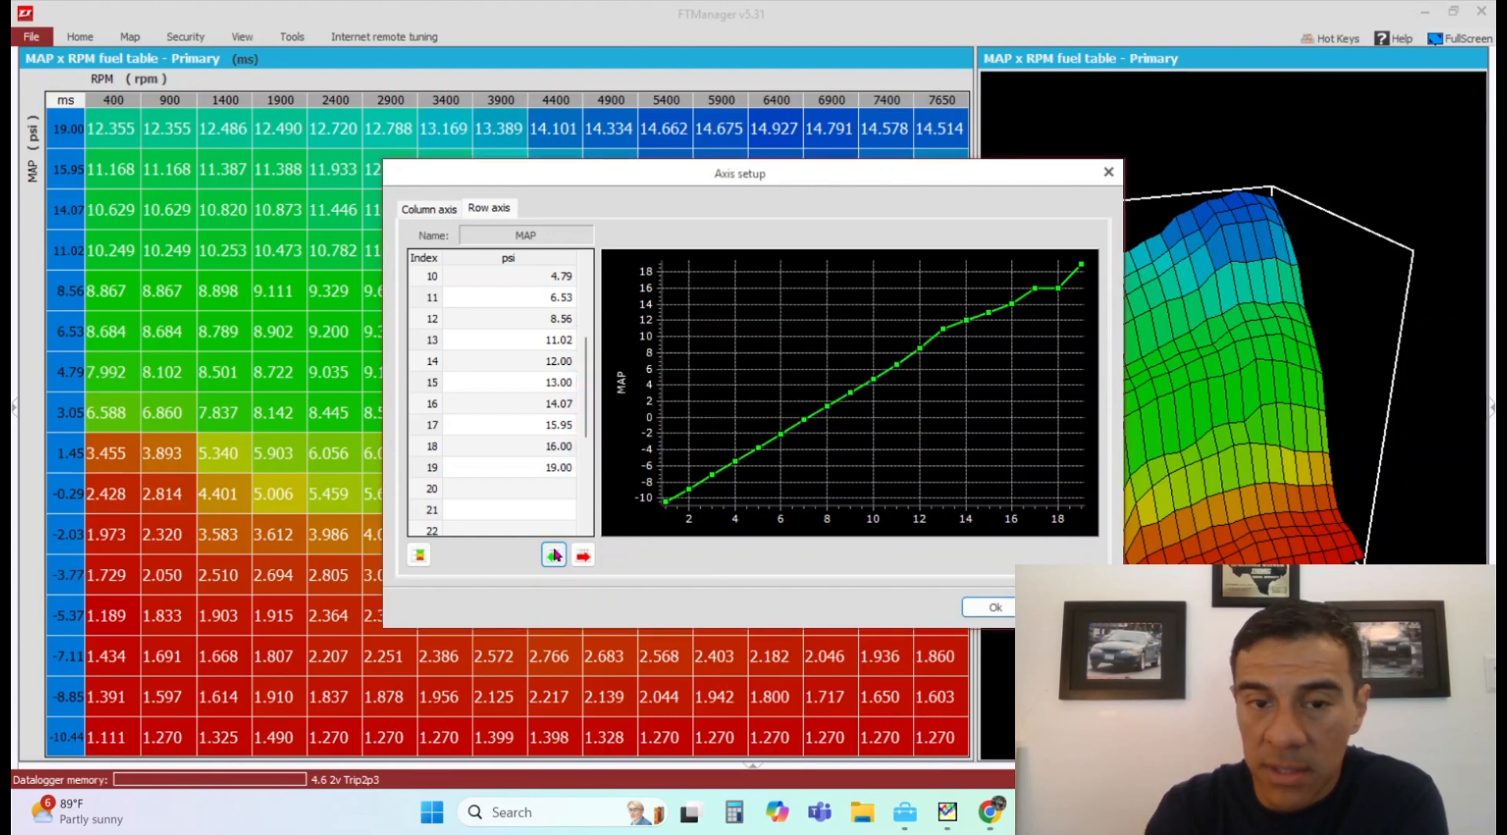
click(554, 554)
text(17)
key(Return)
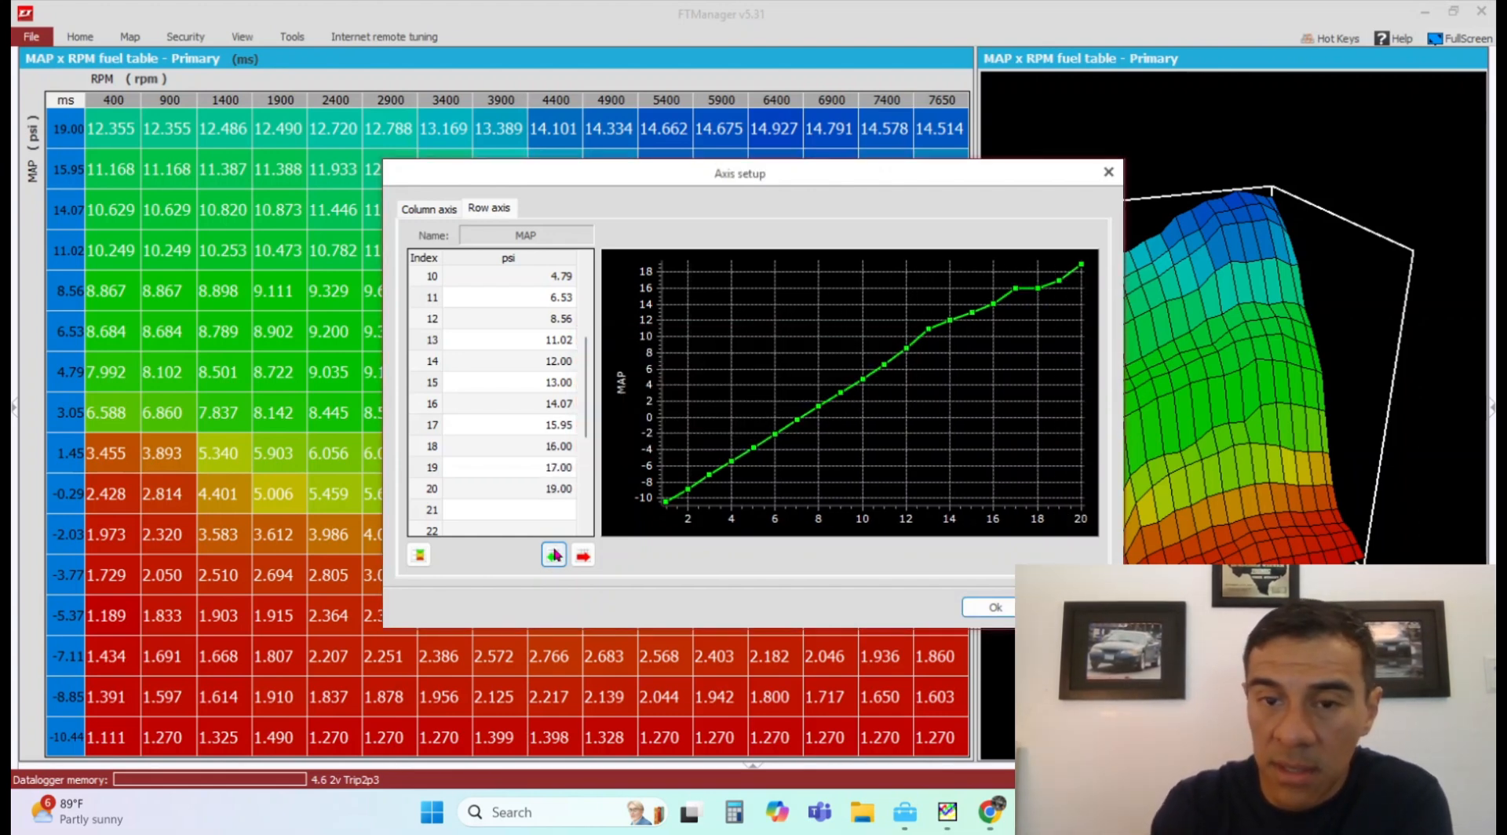
click(554, 555)
text(18)
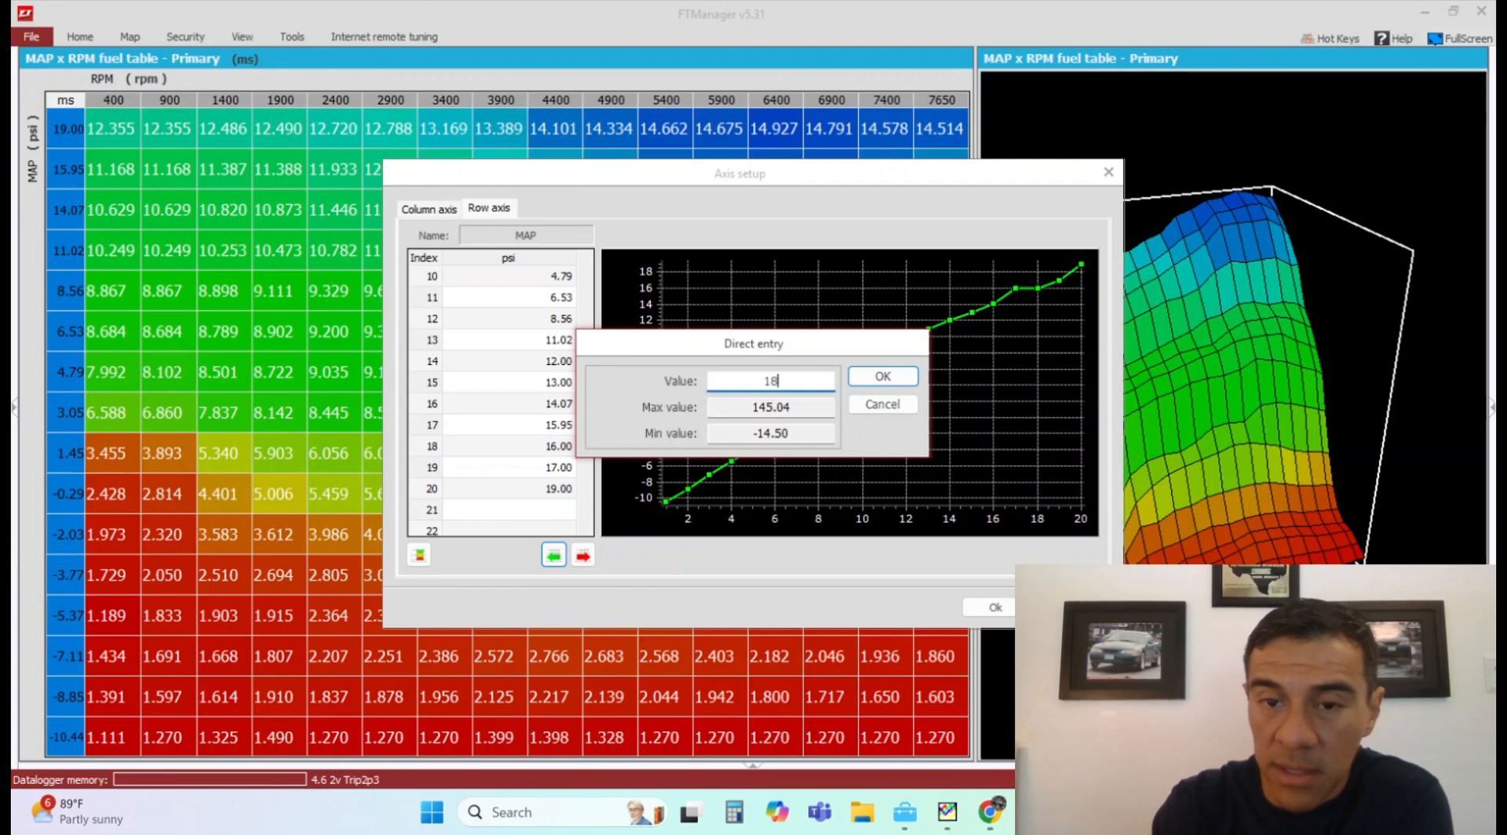
key(Return)
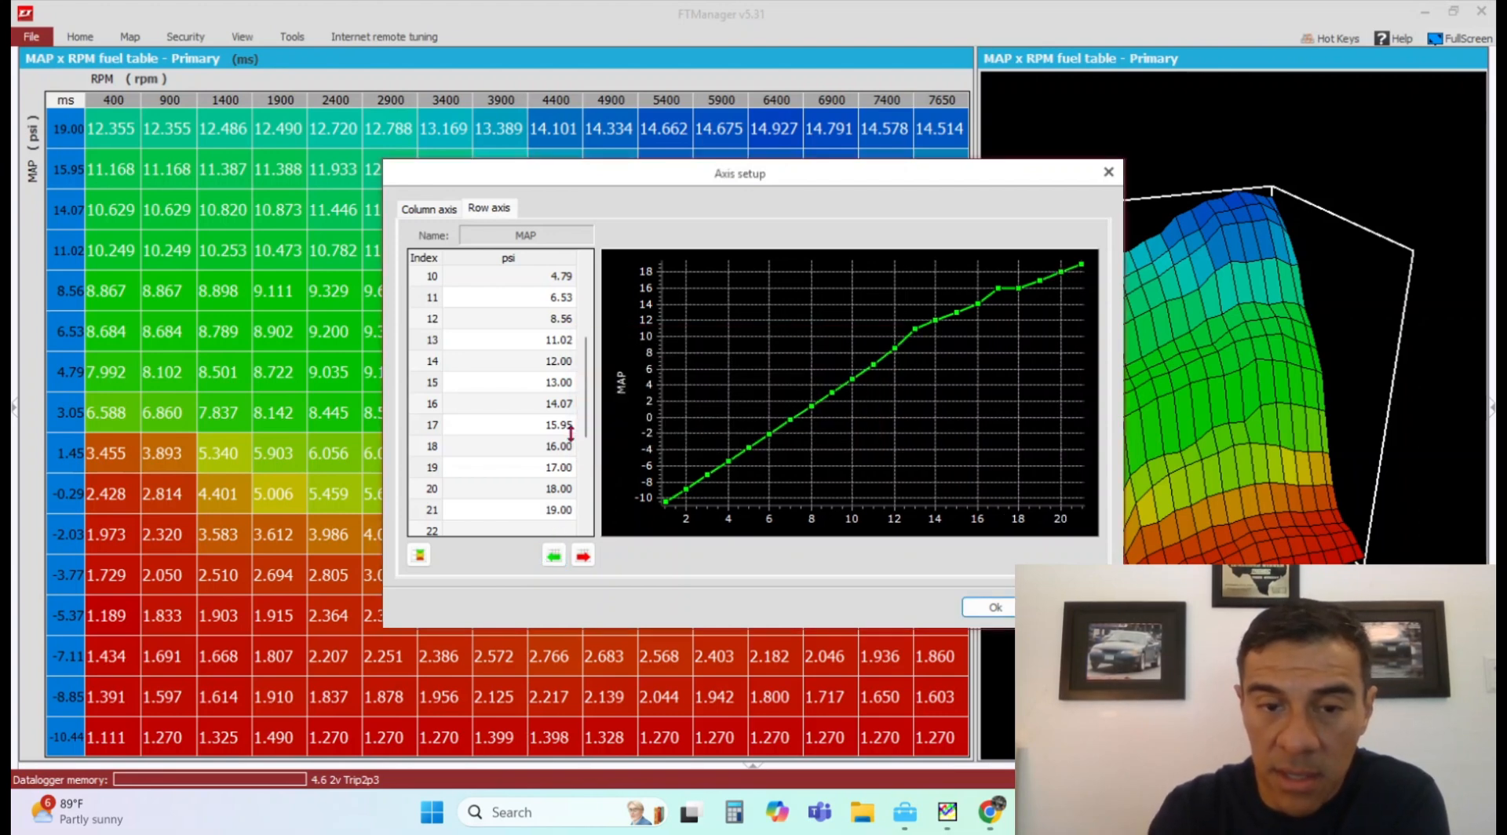
- Change the 15.95 psi MAP breakpoint to 15.00 psi and apply the new row axis to the fuel table
click(557, 426)
double_click(558, 426)
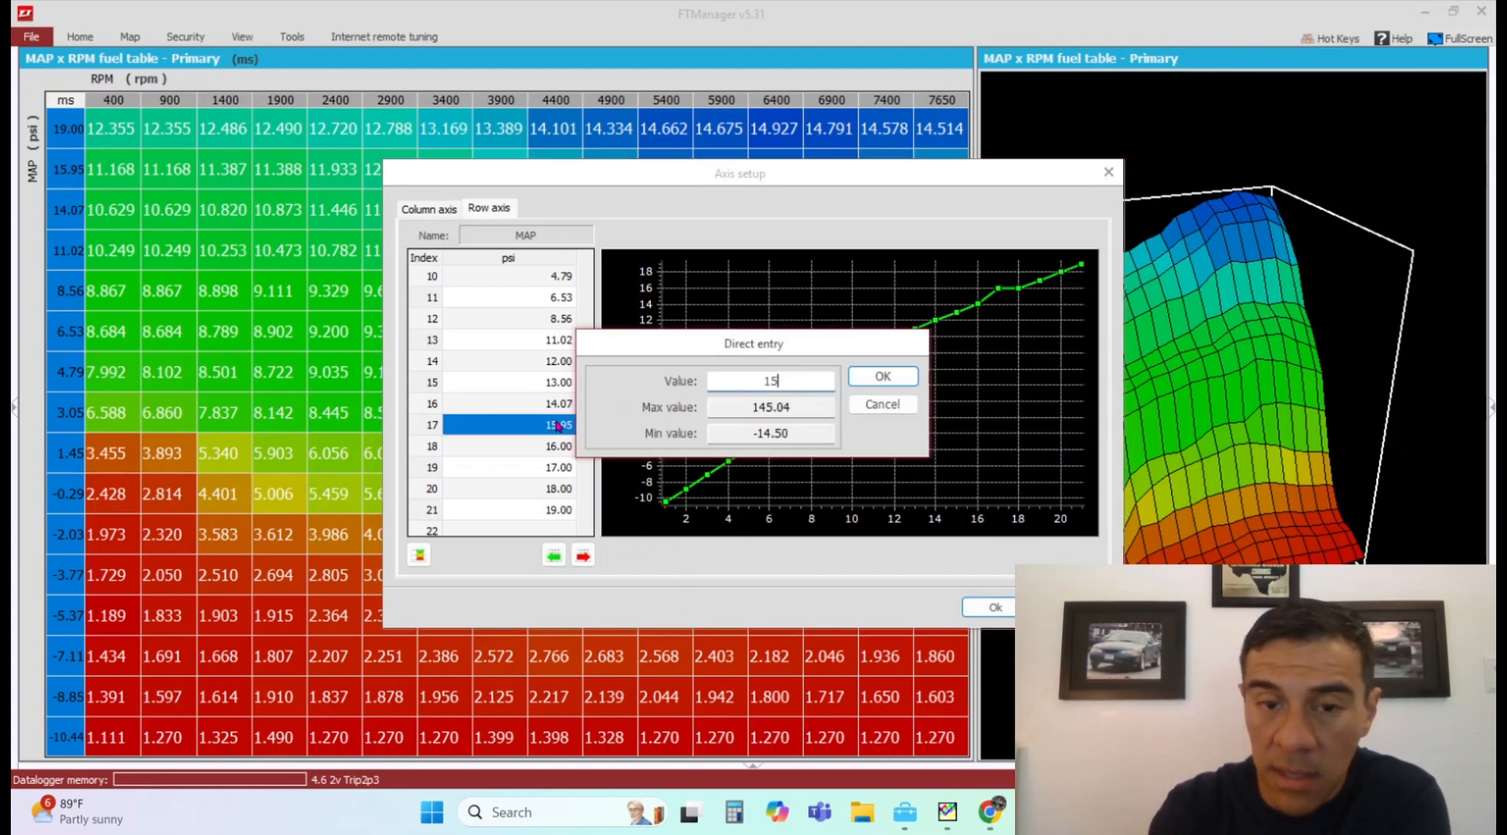
text(15.9)
key(Return)
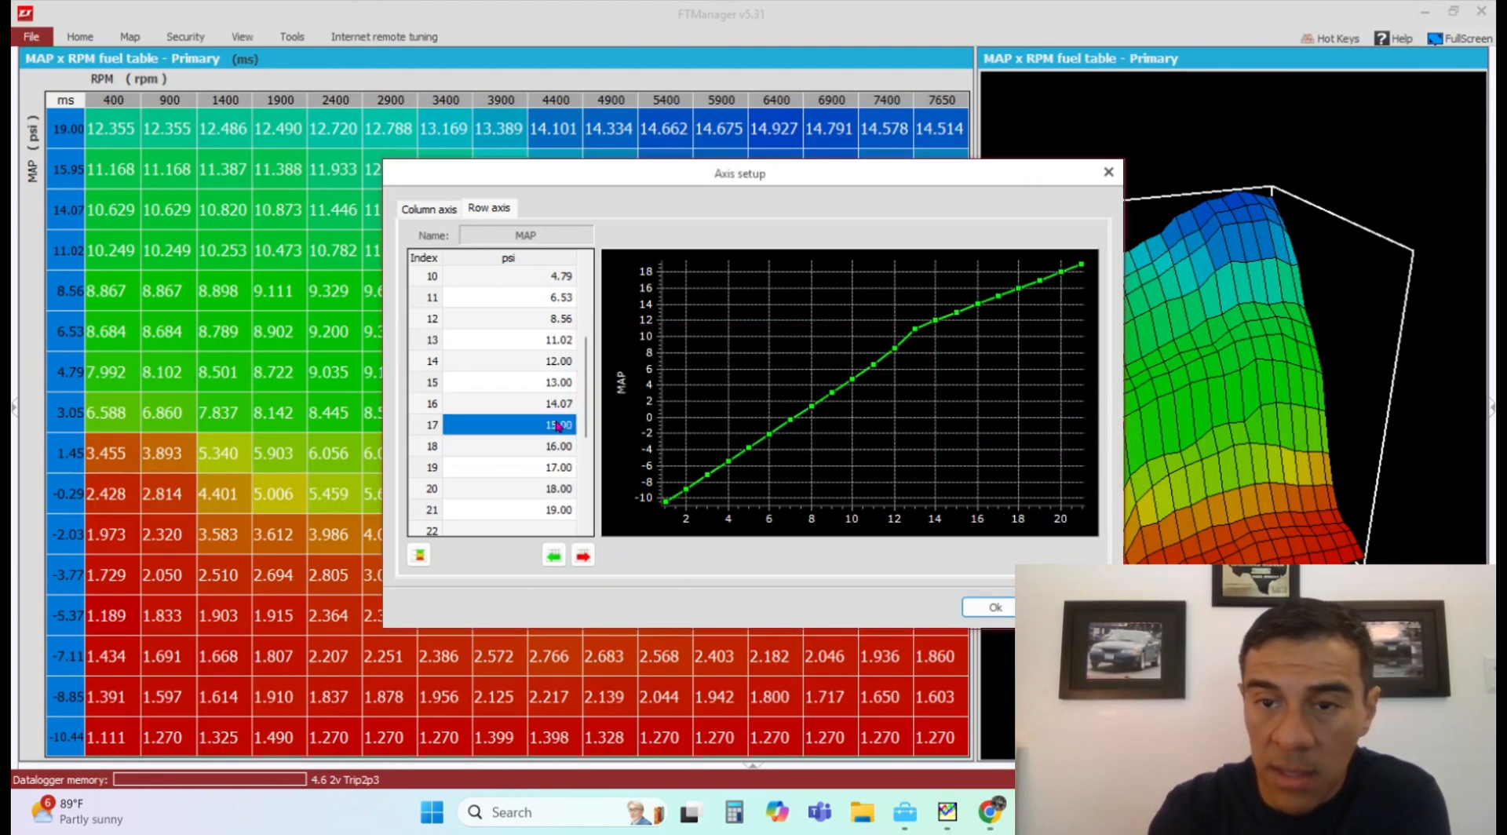
click(989, 607)
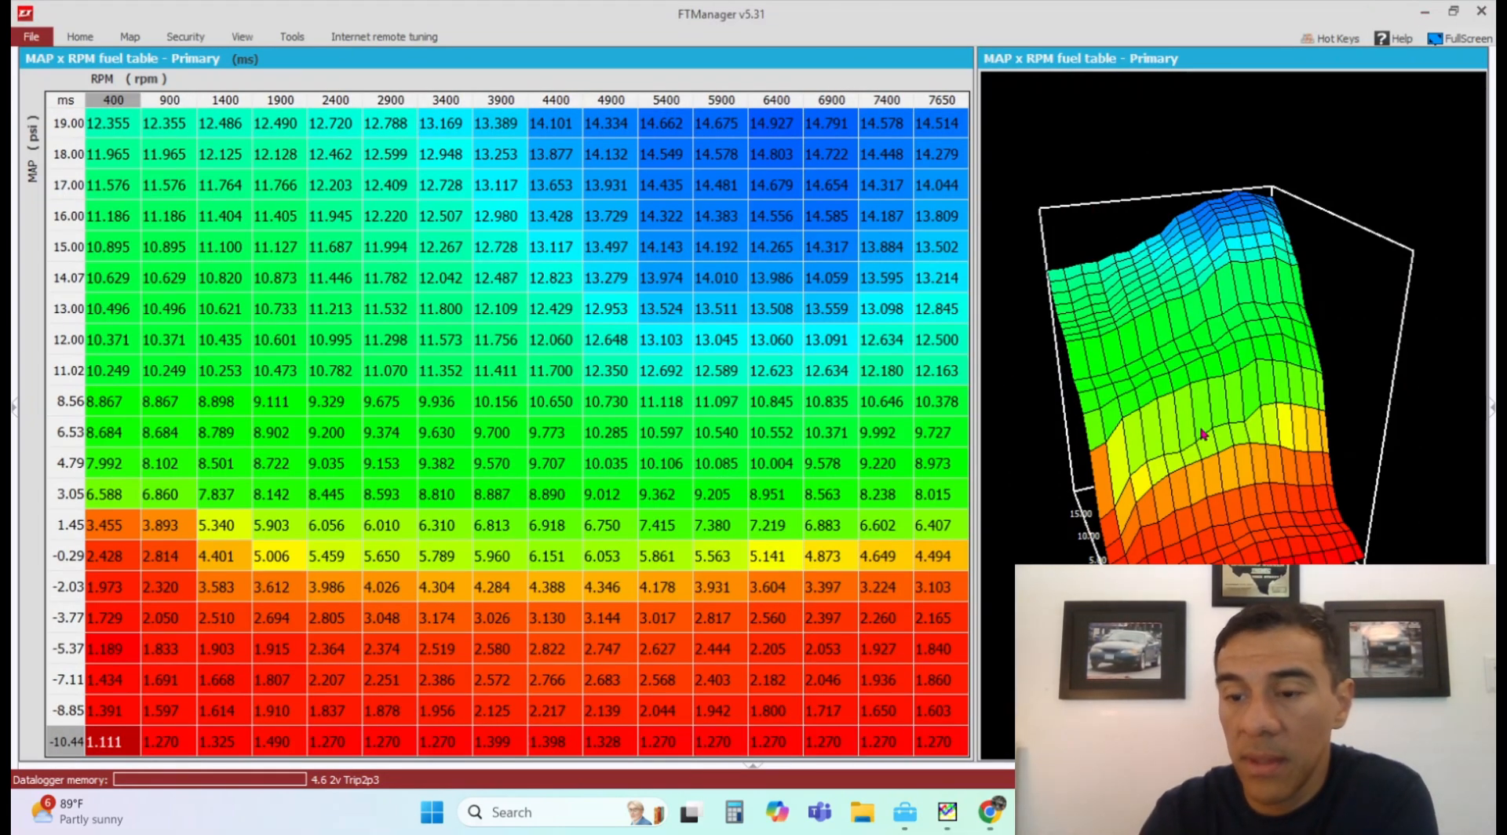
- Return to the Datalogger and reopen the fuel table overlay with the new MAP rows beside the pass5 graph
click(1072, 812)
click(1160, 712)
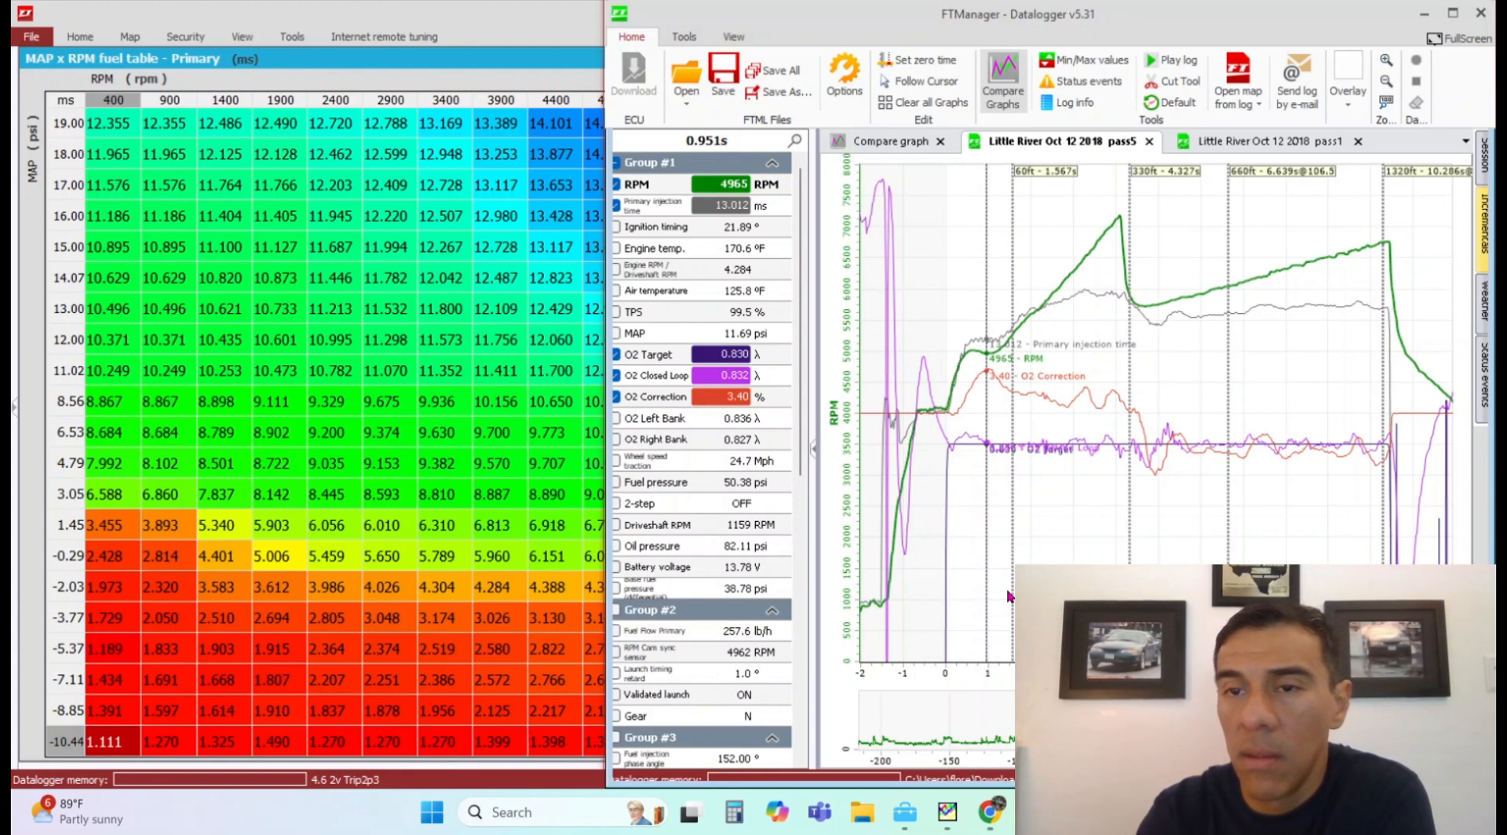
click(1348, 106)
click(1355, 139)
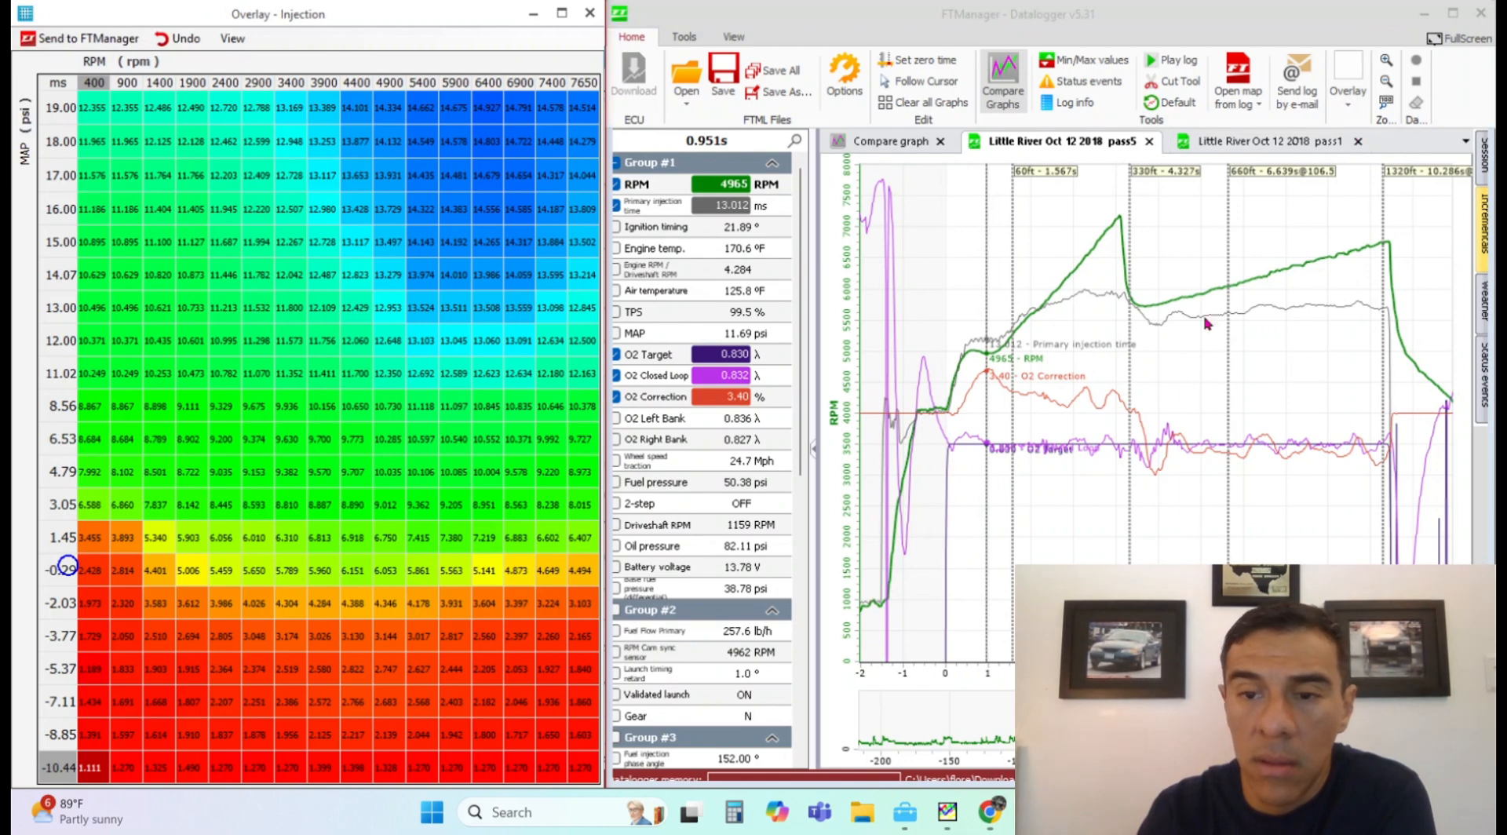
- Place the log cursor at about 0.86 s and multiply the 12 psi, 4900 rpm fuel cell by 1.03
click(986, 434)
drag(987, 434, 981, 444)
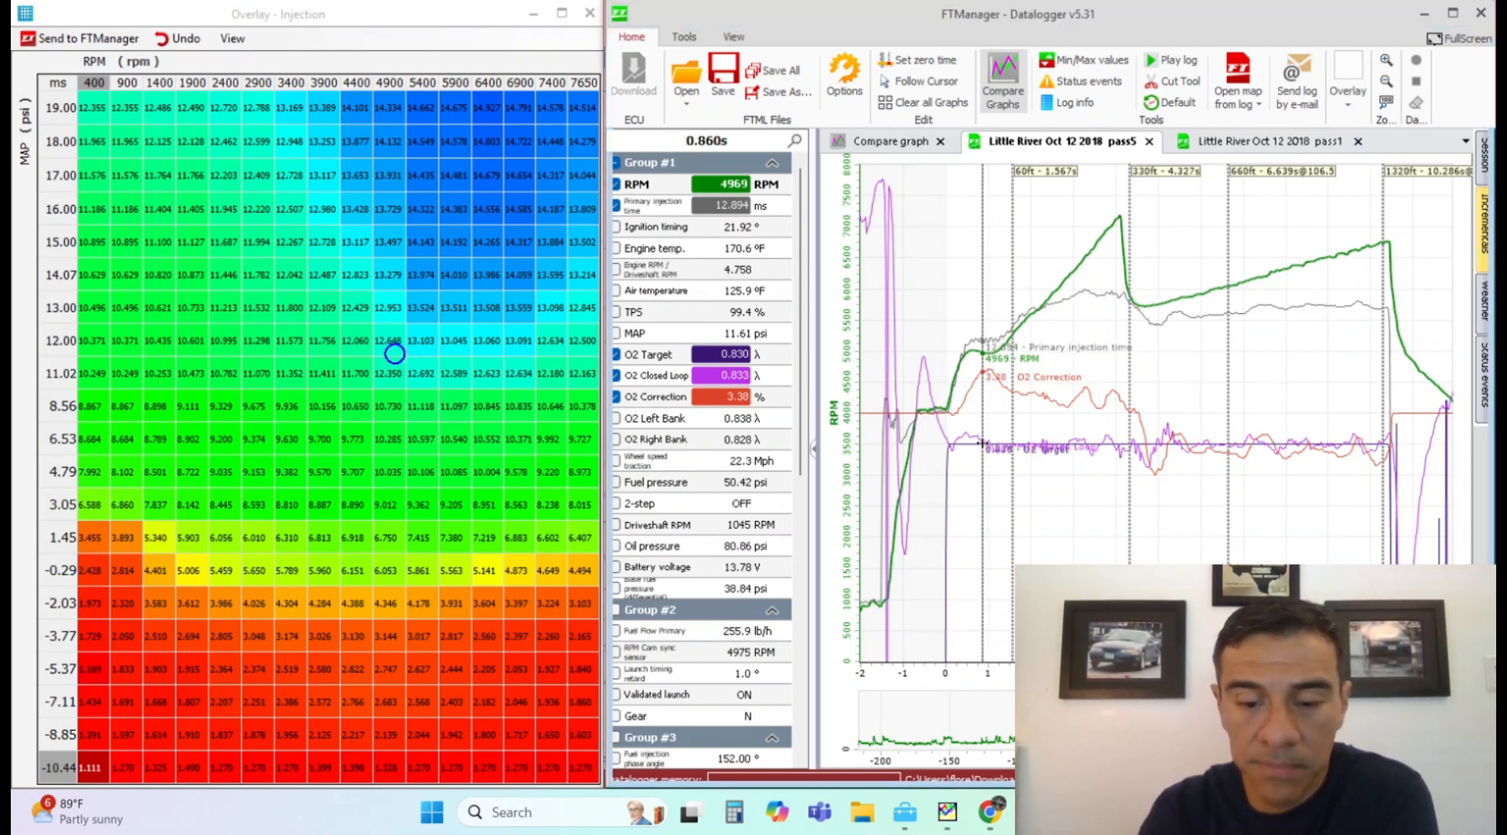
key(m)
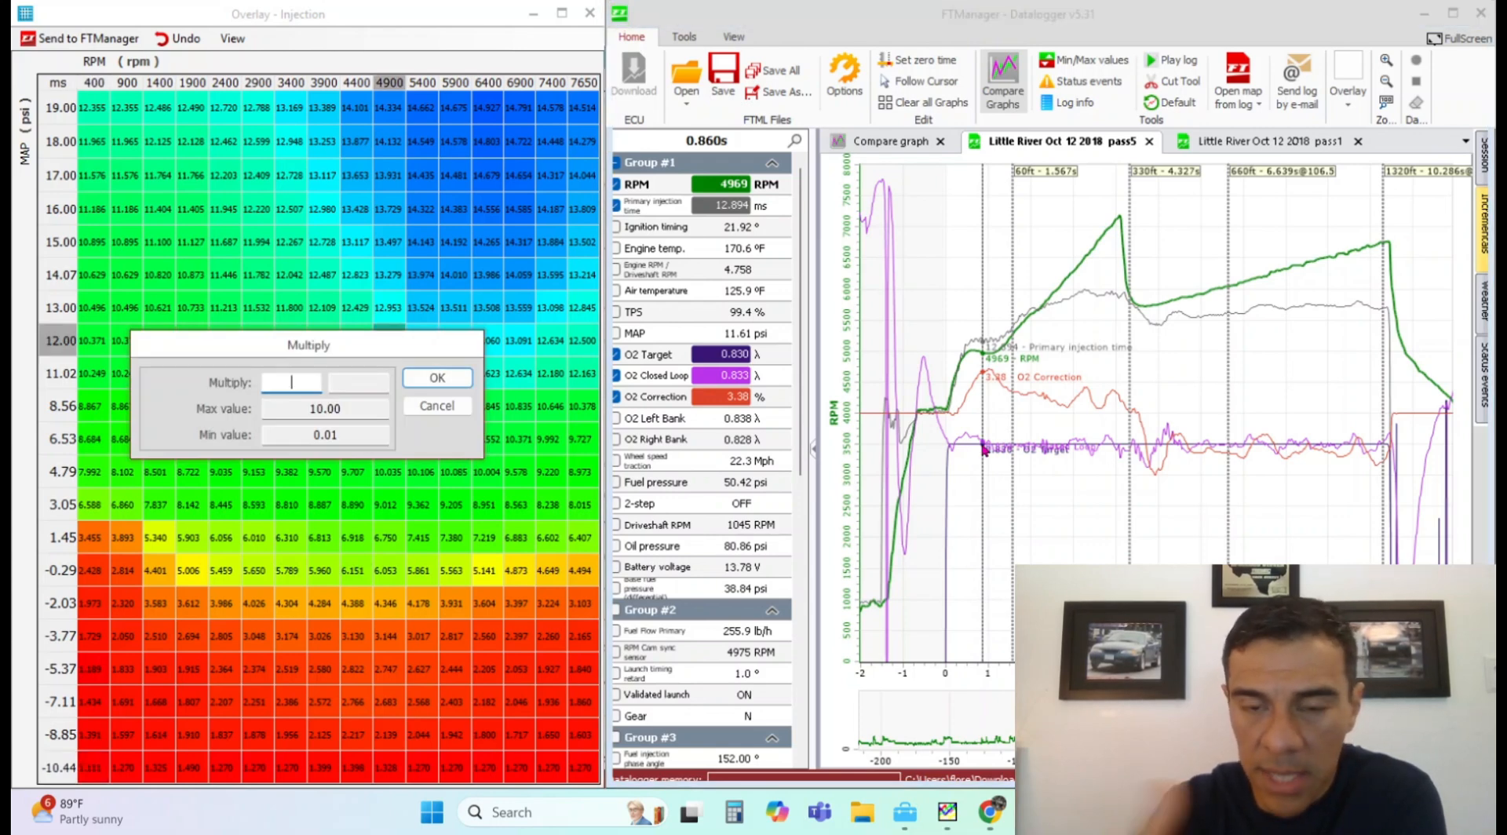
text(1.03)
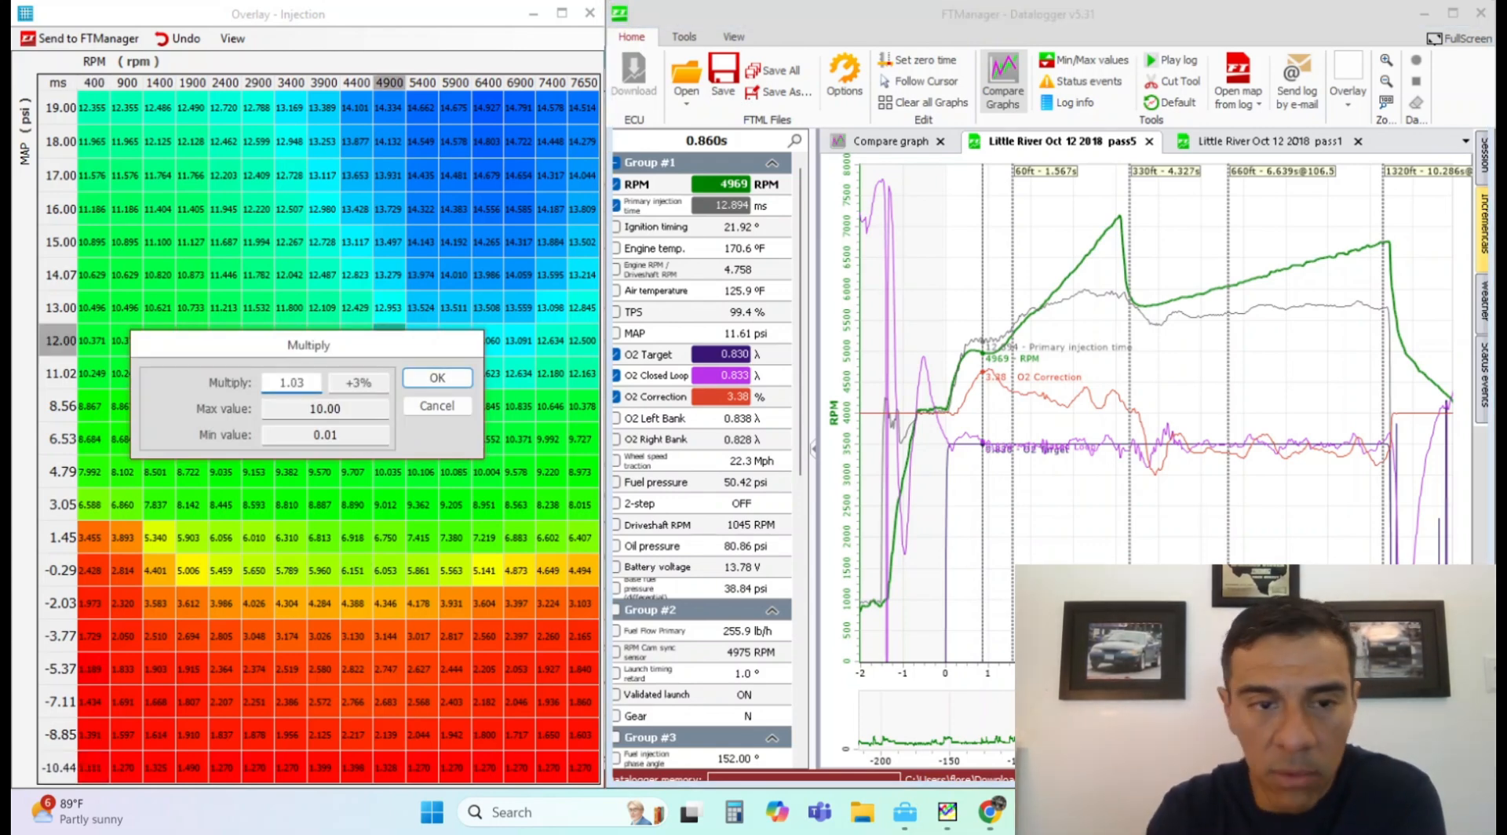
key(Return)
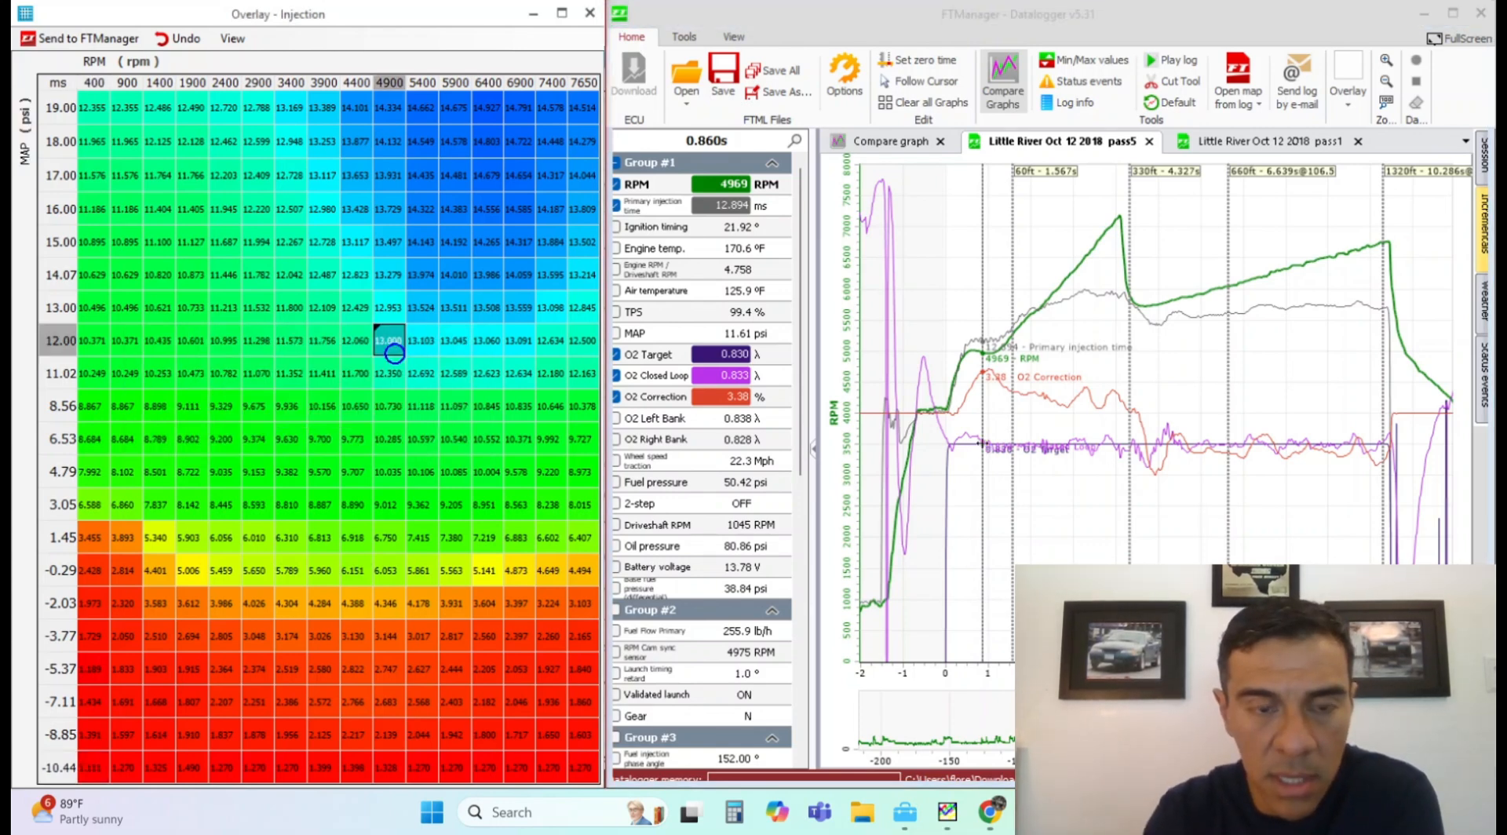
- Place the log cursor at about 1.63 s and multiply the 13 psi, 5400 rpm fuel cell by 1.02
click(1008, 413)
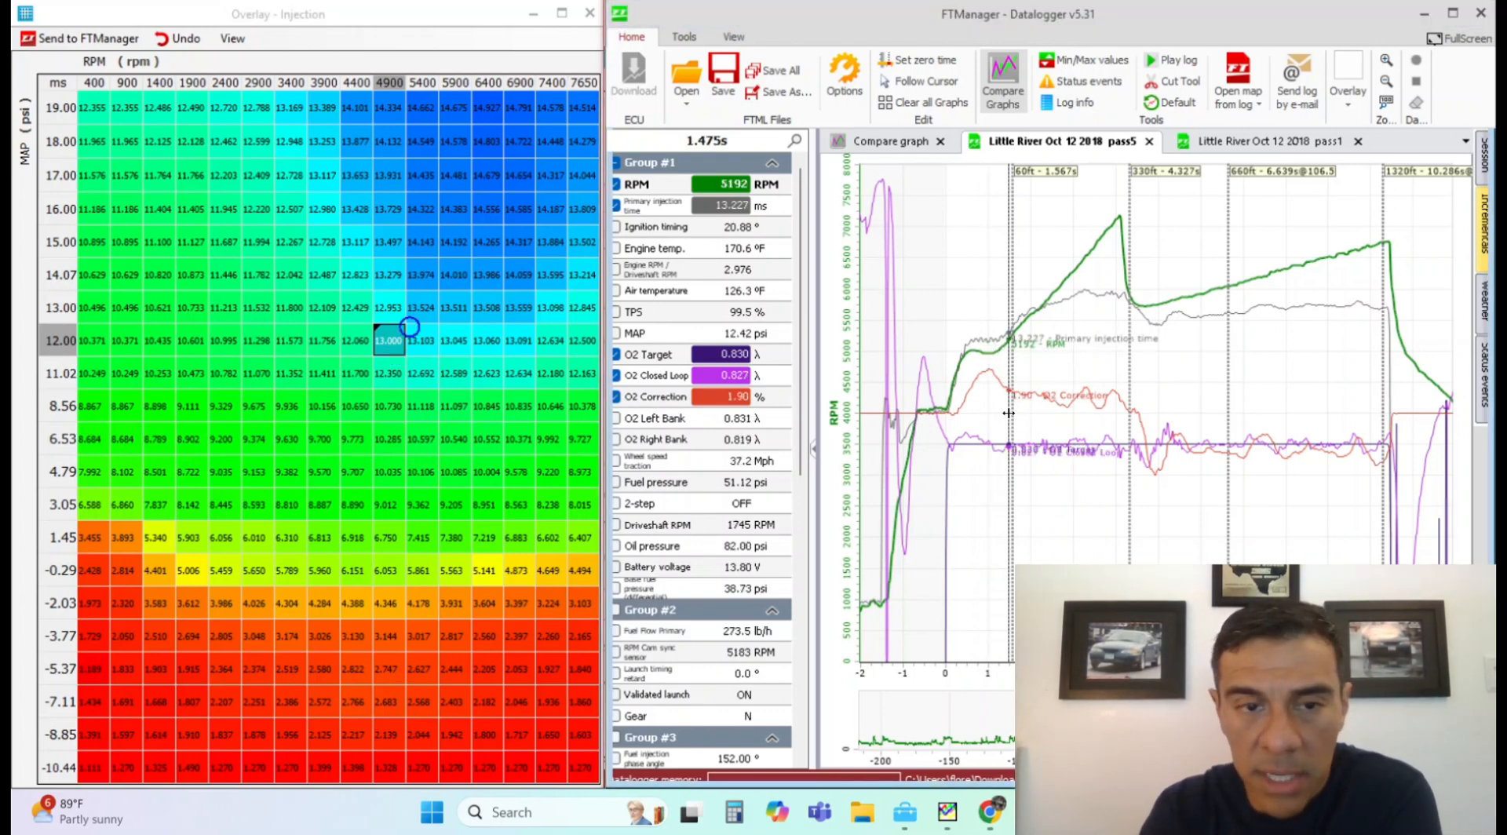
drag(1008, 418, 1016, 419)
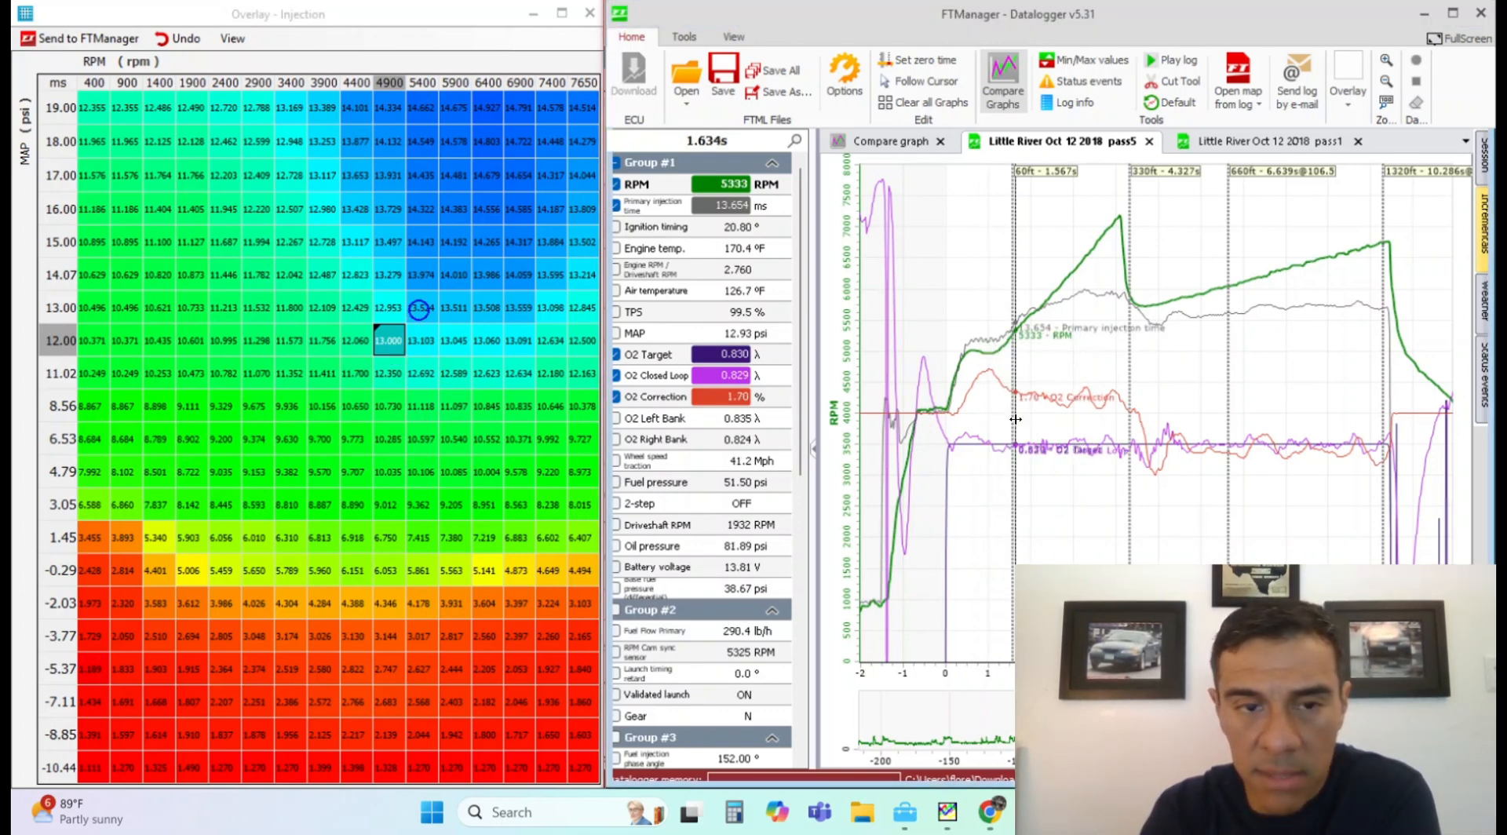
key(asterisk)
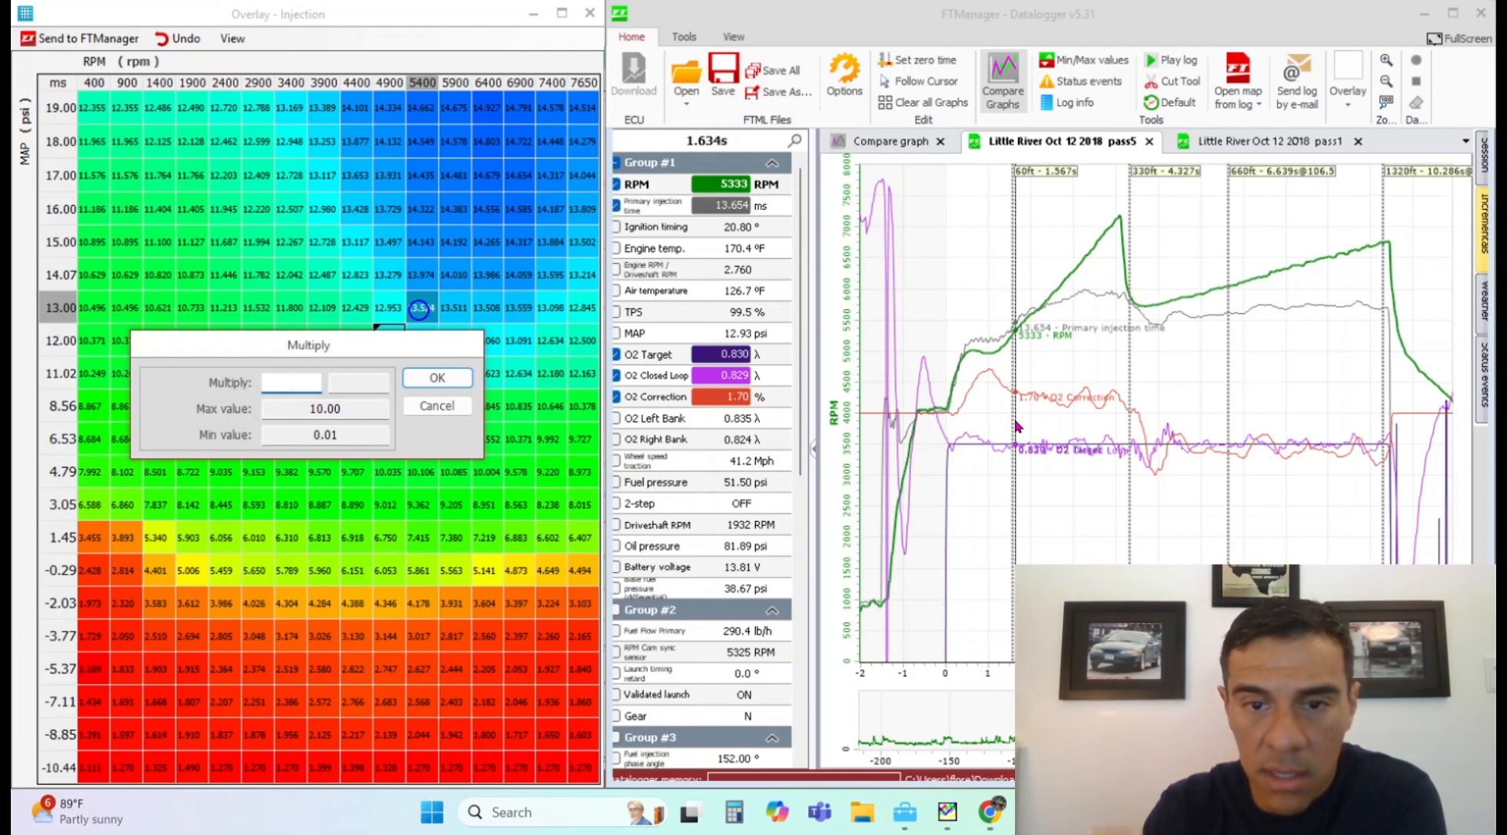
text(1.1)
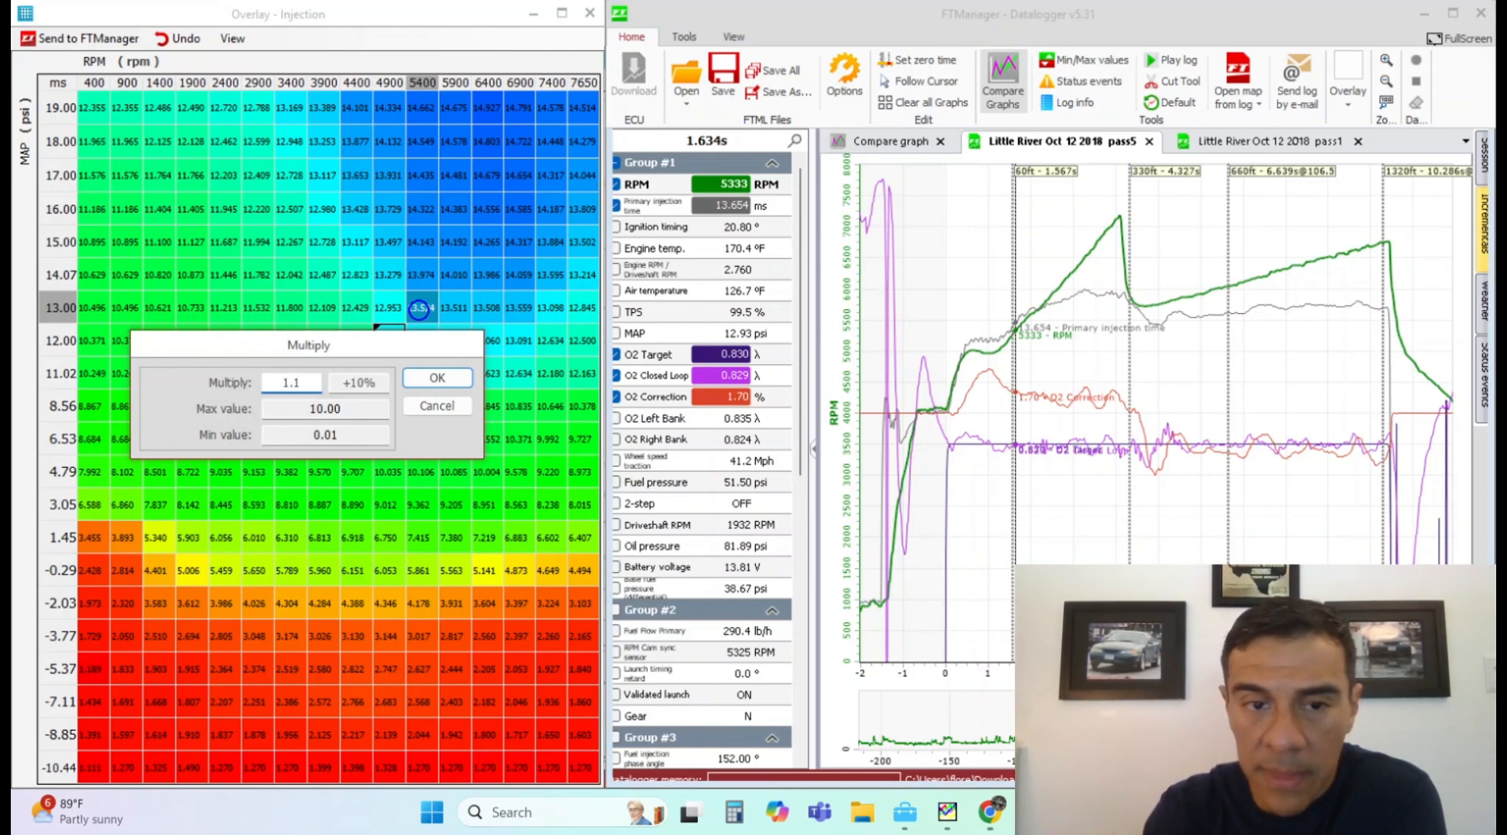
key(BackSpace)
text(2)
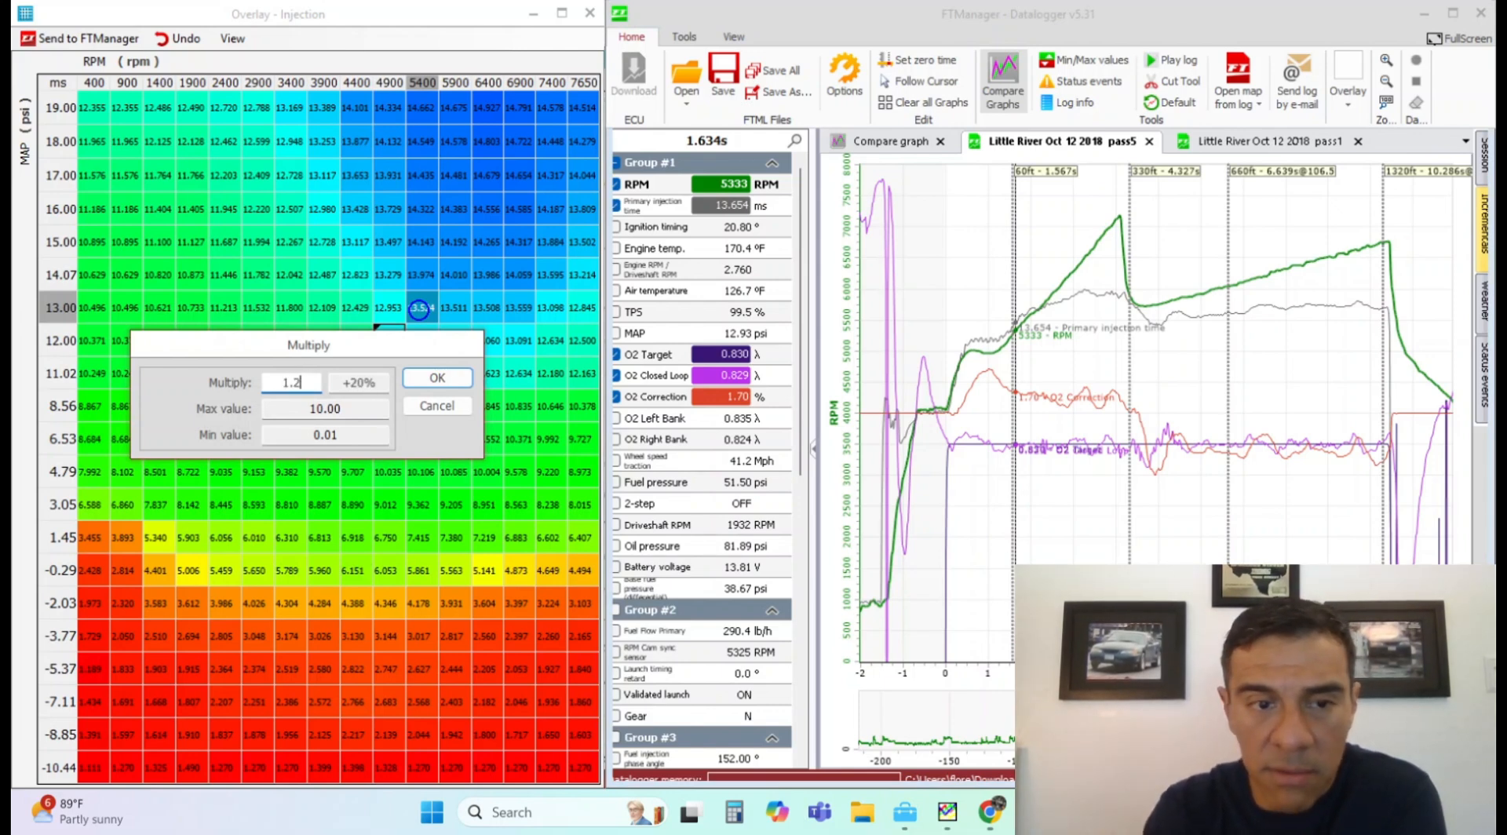
key(BackSpace)
text(02)
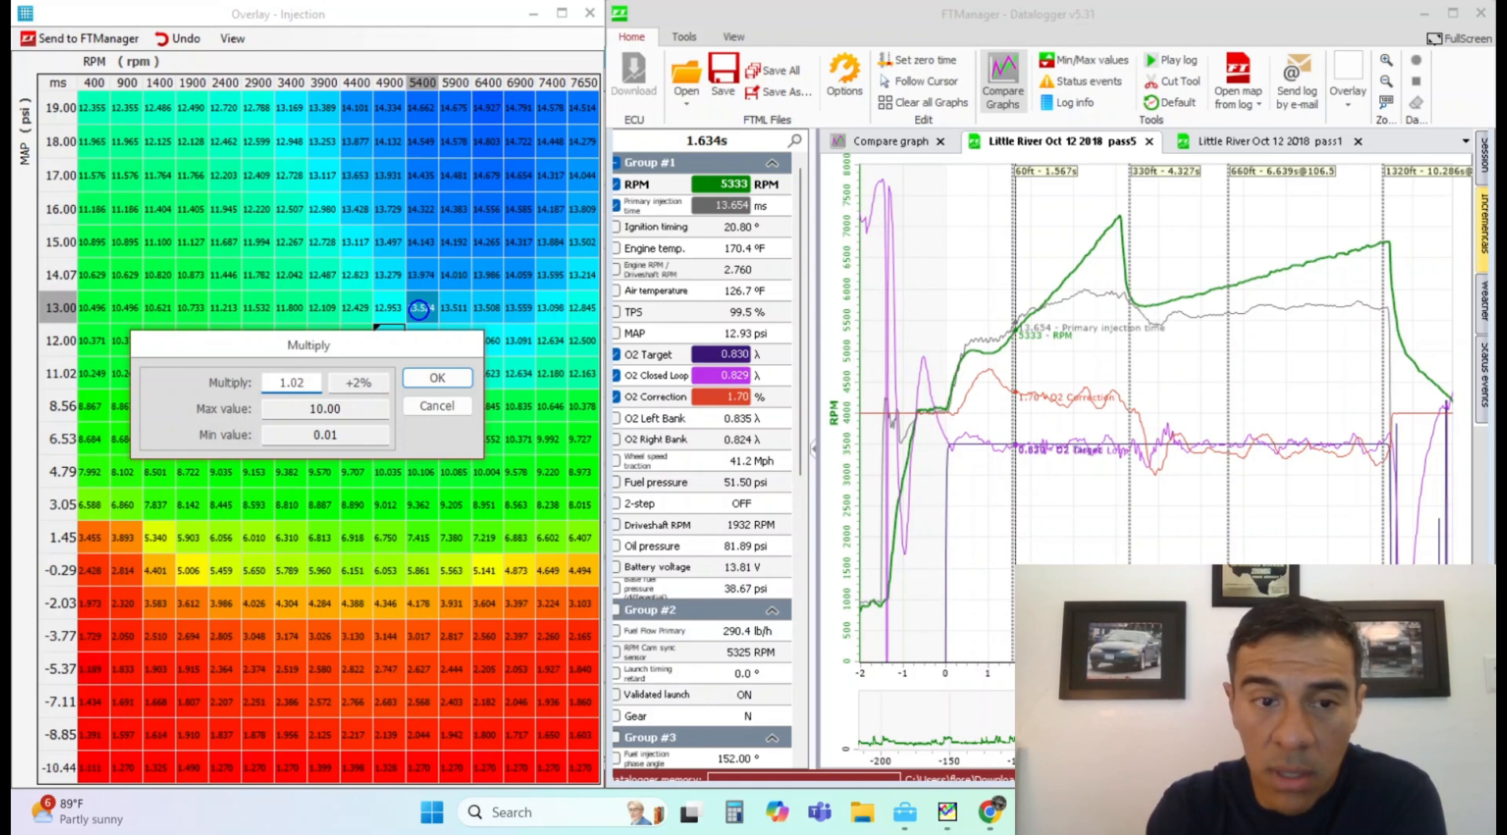
key(Return)
- Examine the O2 correction and the matching fuel table cells at points between about 2.0 s and 3.7 s of the pass5 log
click(1030, 442)
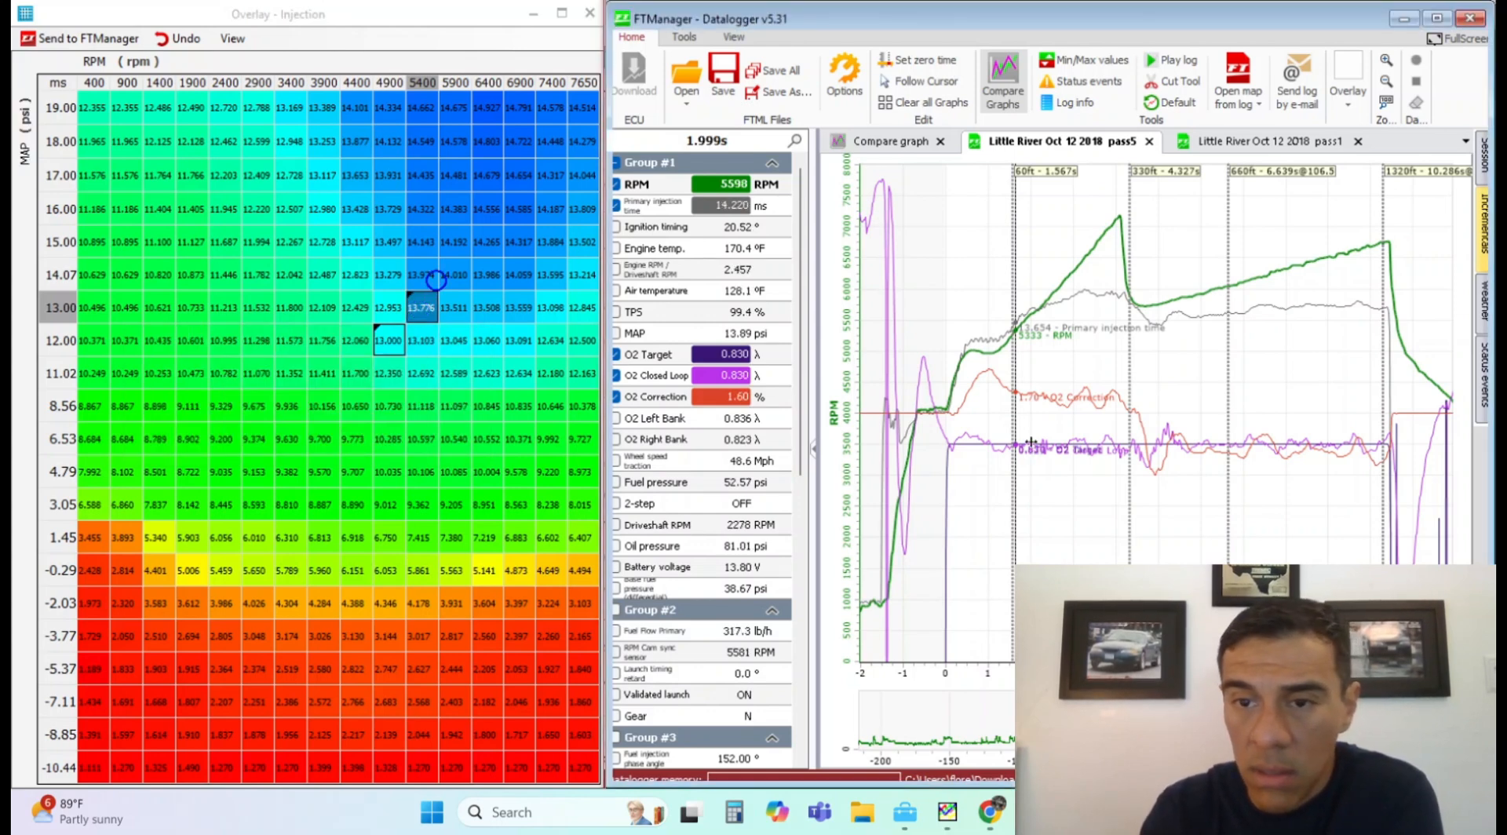
click(1030, 442)
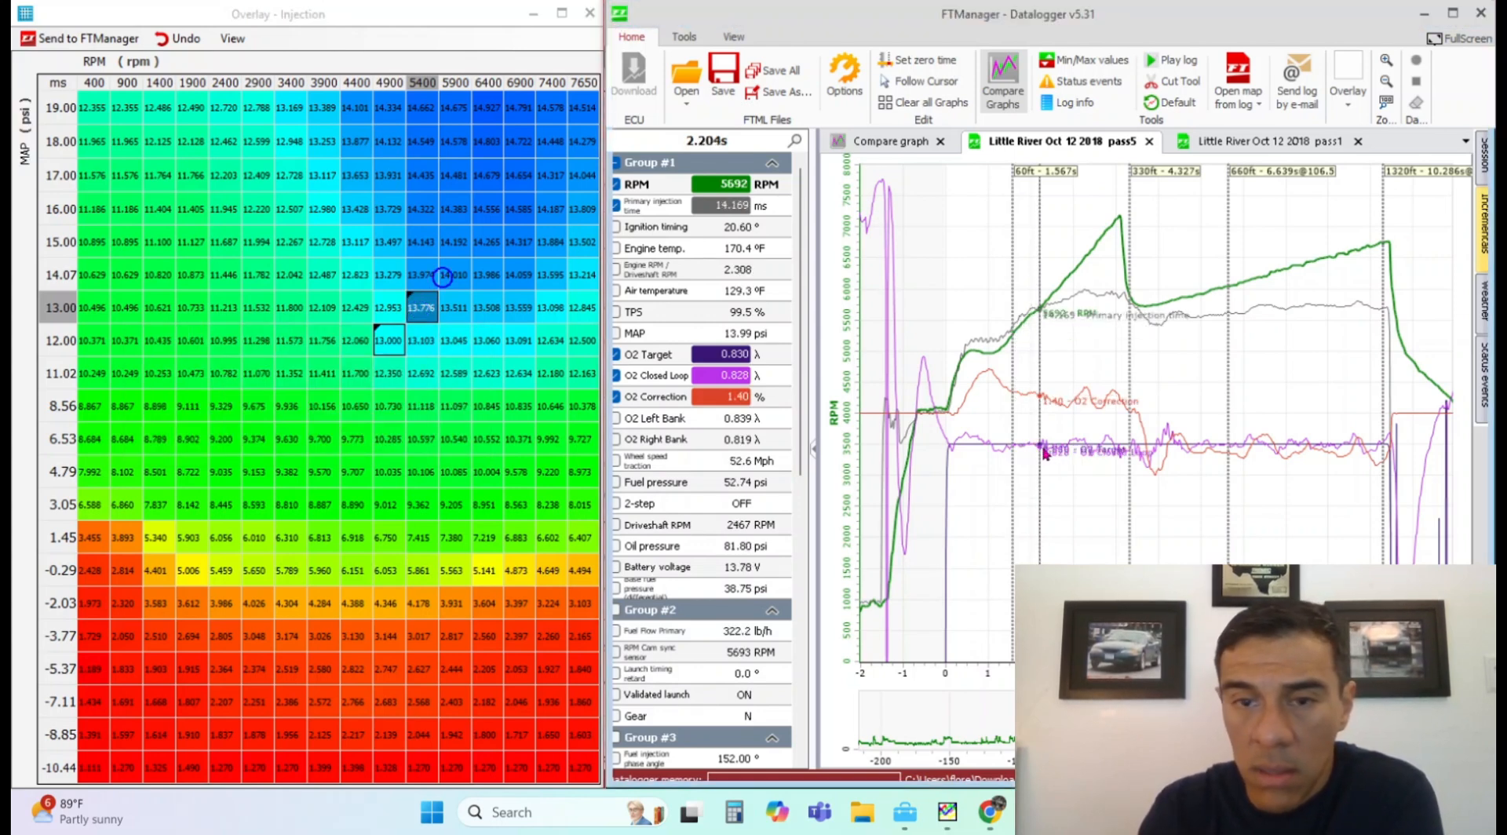
click(1044, 449)
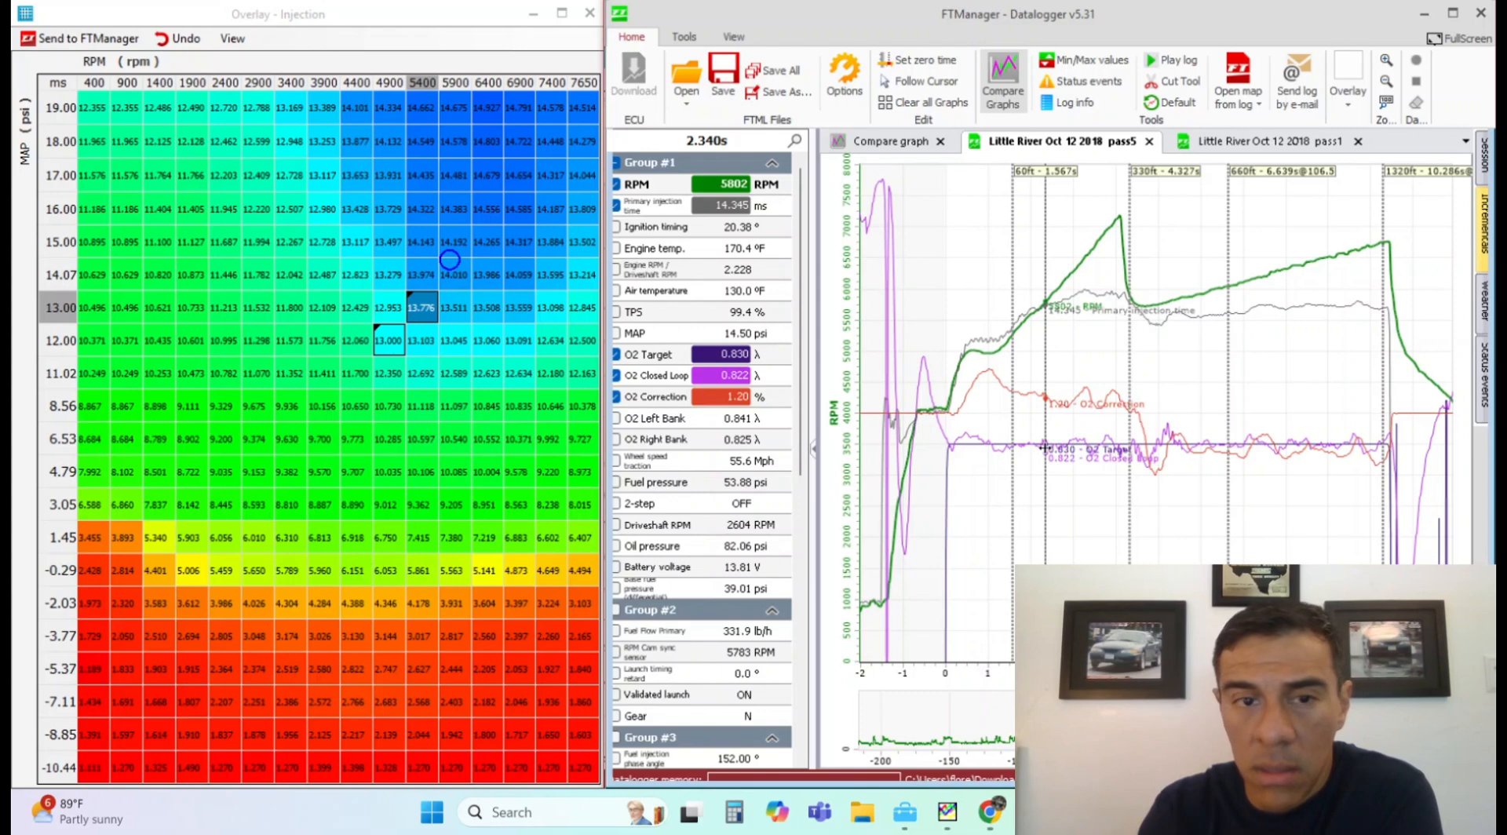
click(1038, 449)
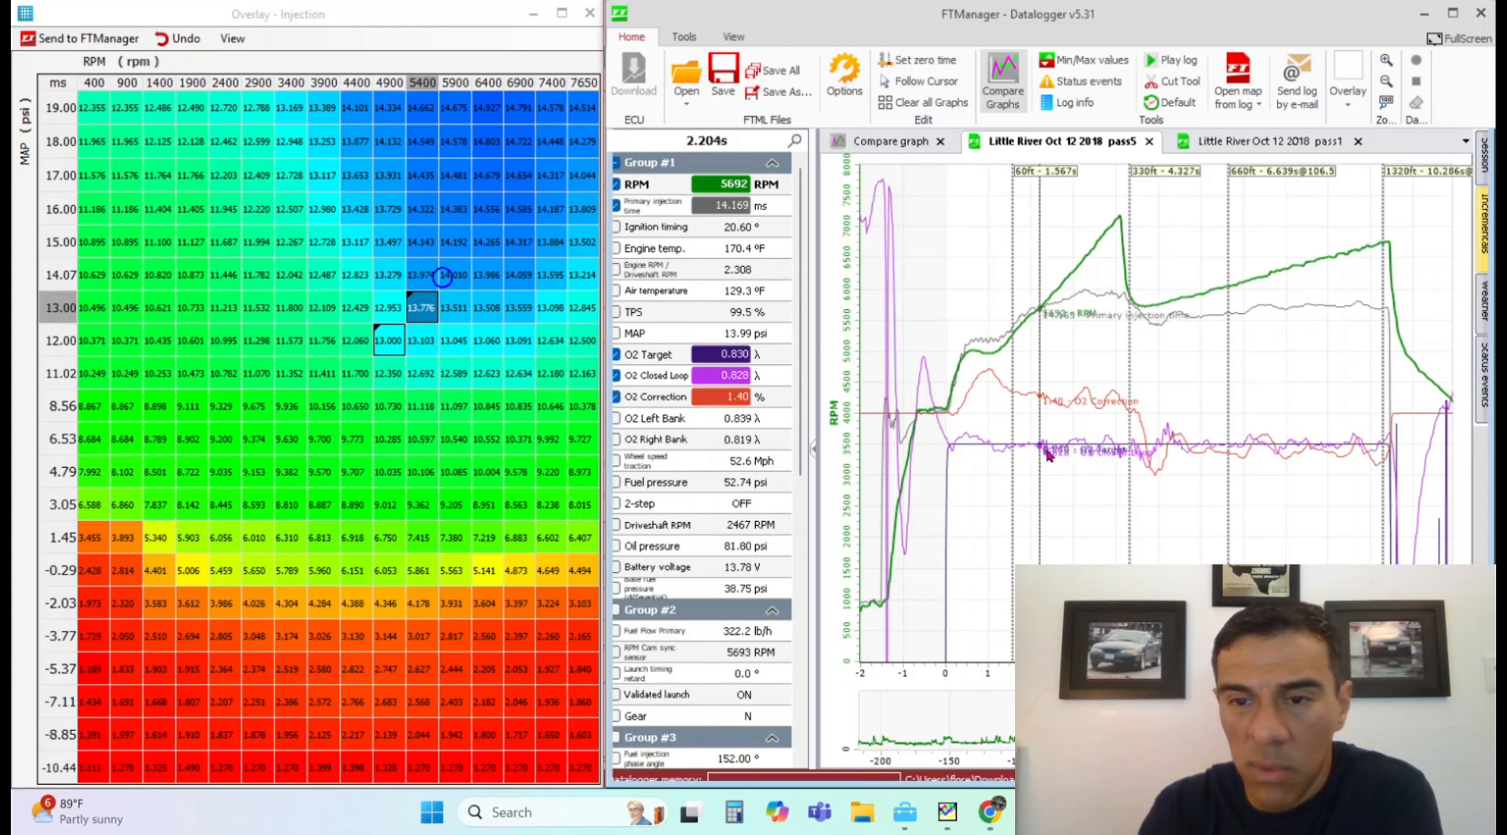
click(1047, 449)
drag(1049, 450, 1063, 455)
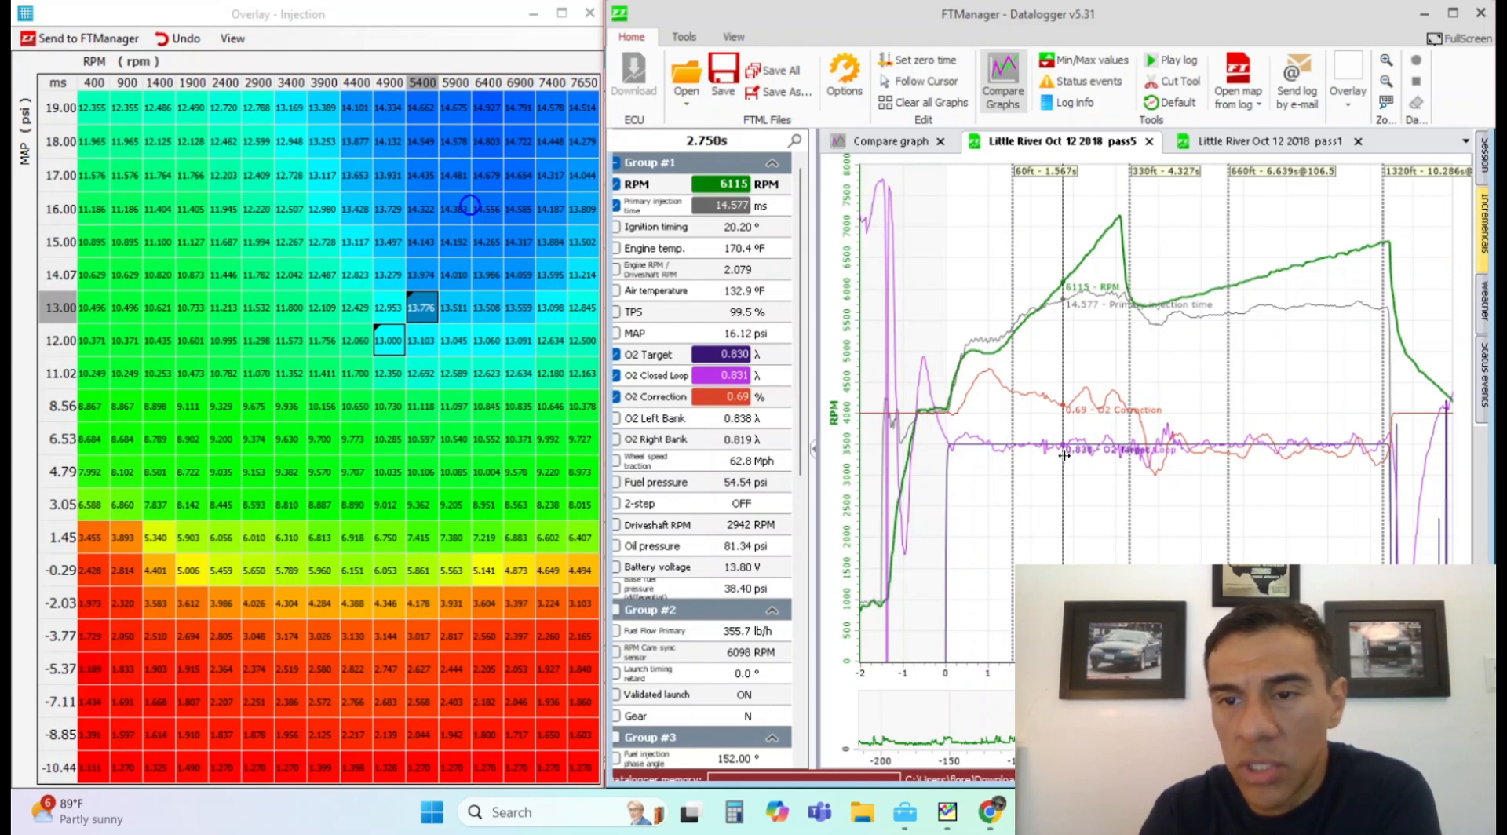
click(1076, 456)
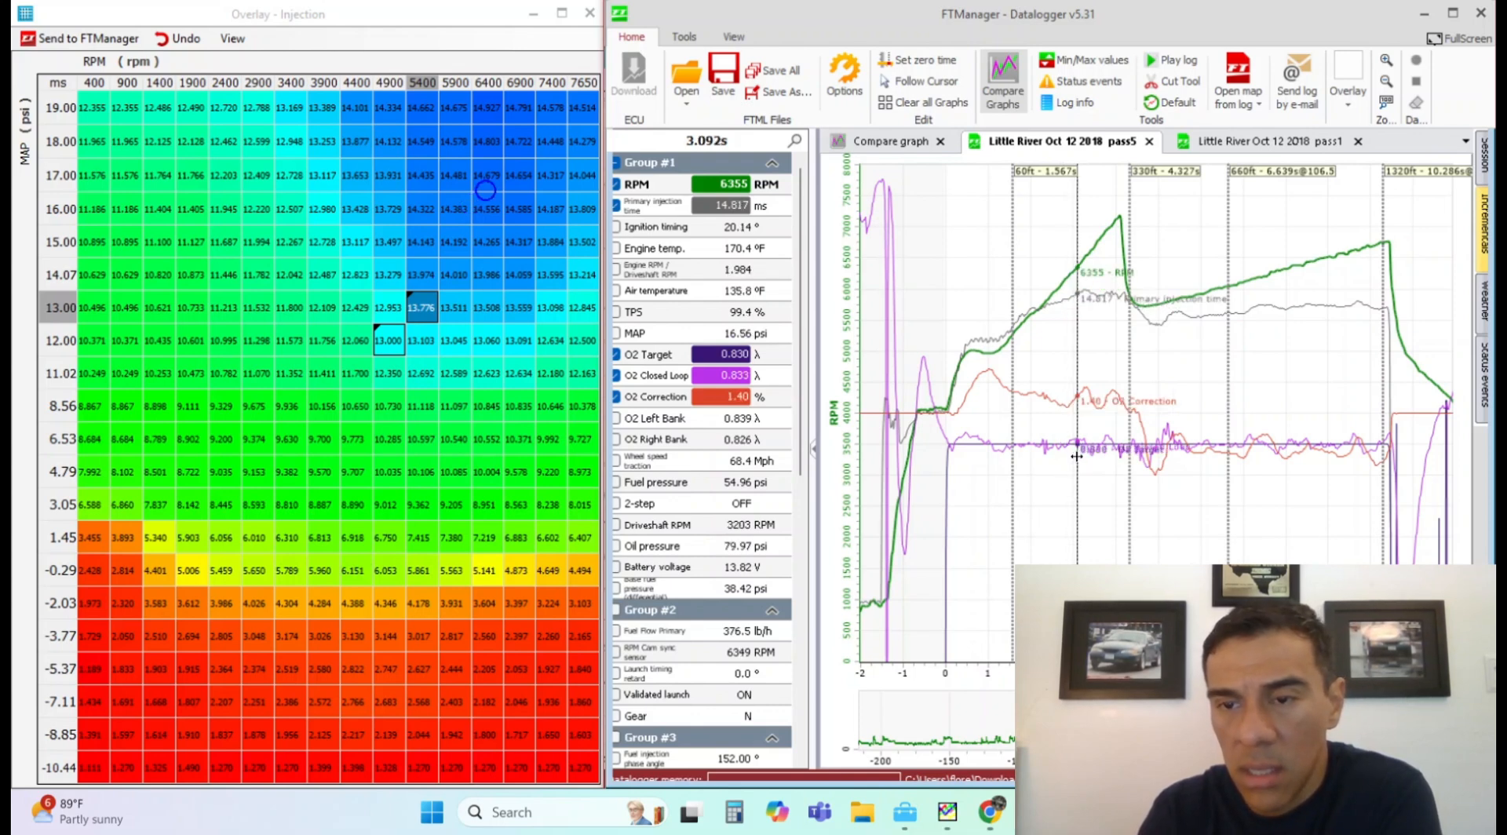
right_click(1075, 456)
click(1083, 447)
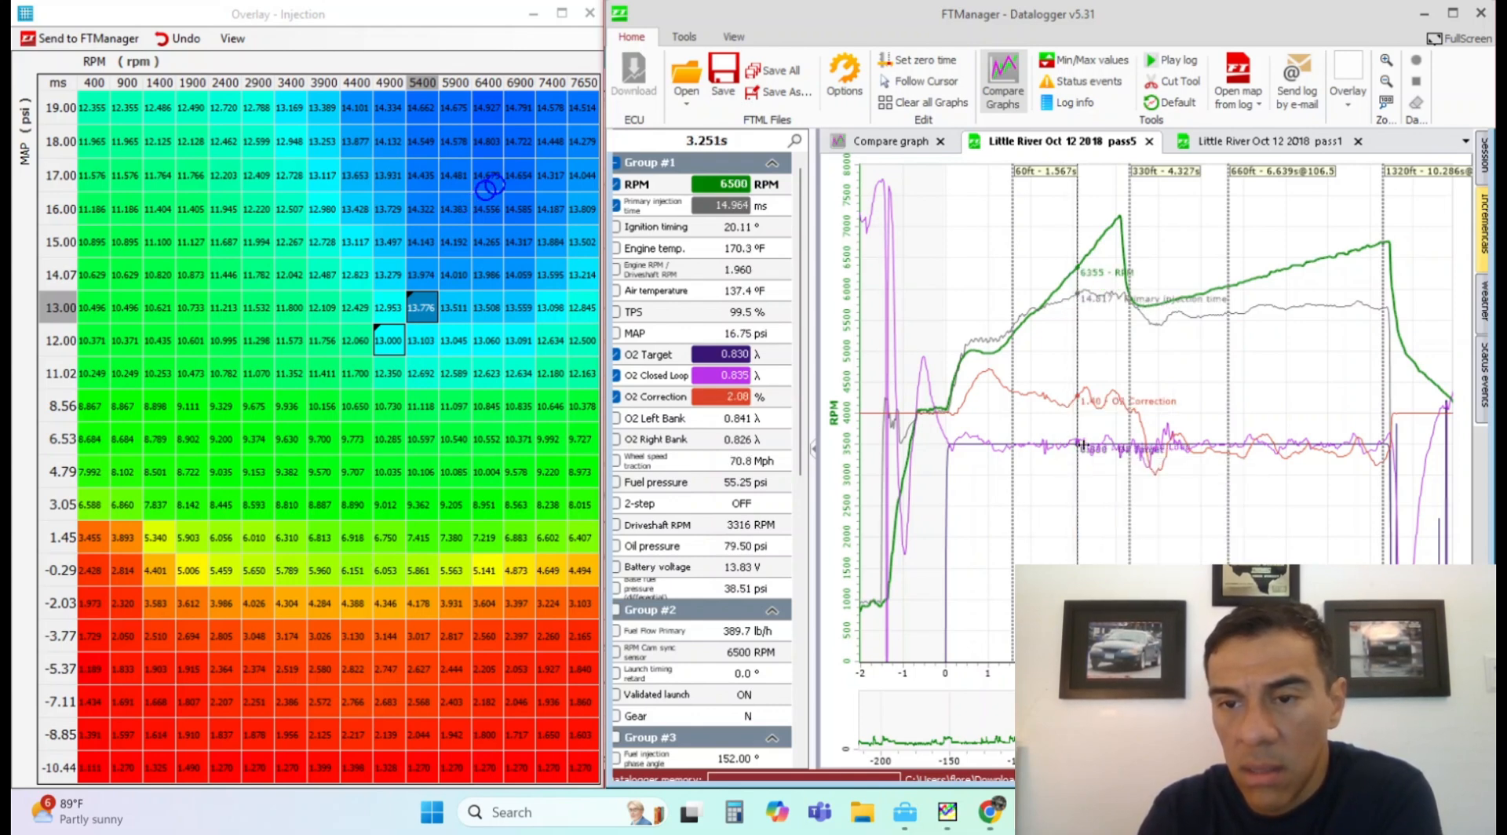
click(1093, 445)
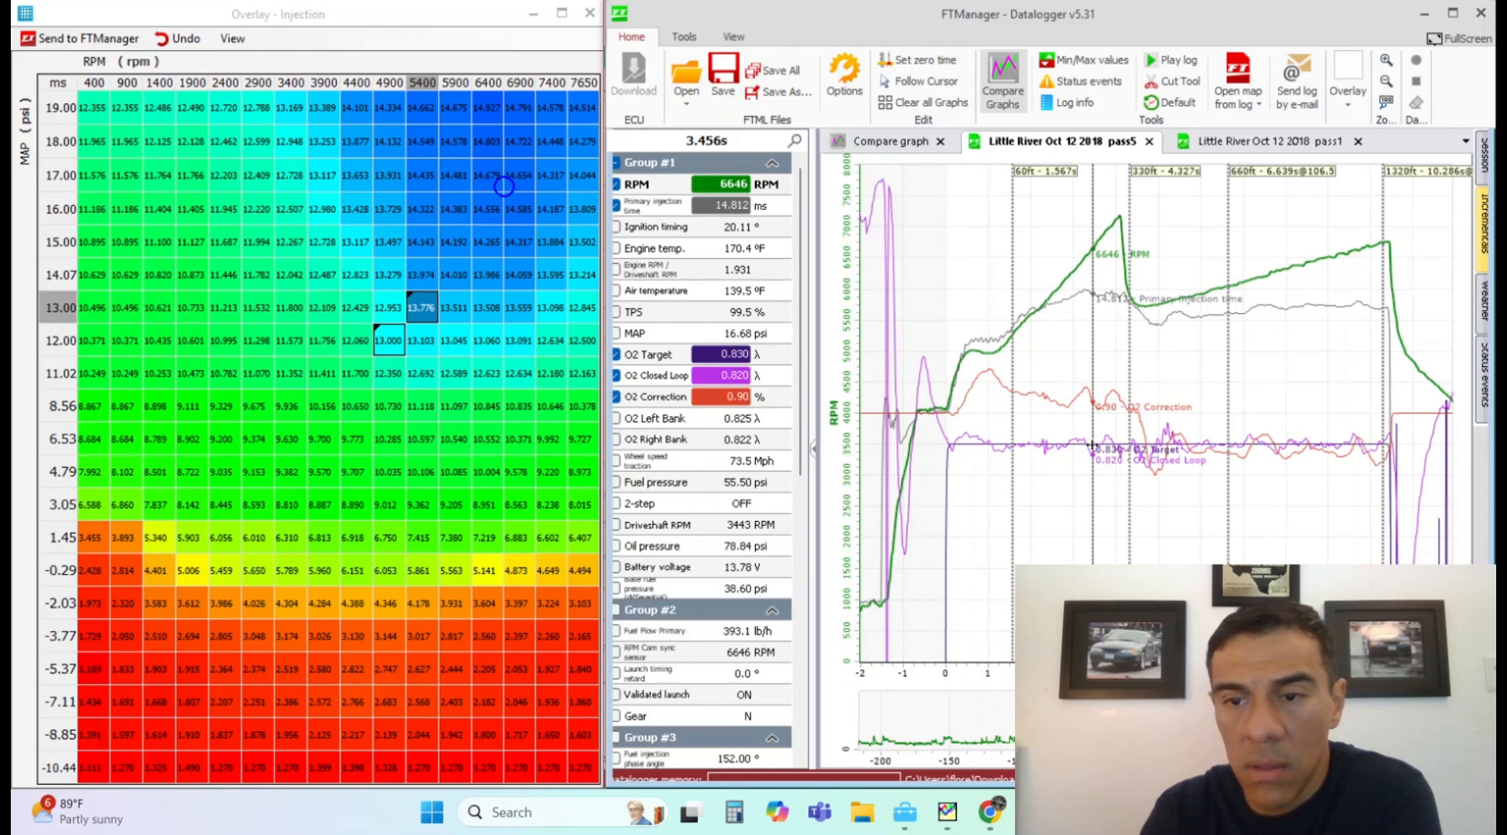
click(1101, 454)
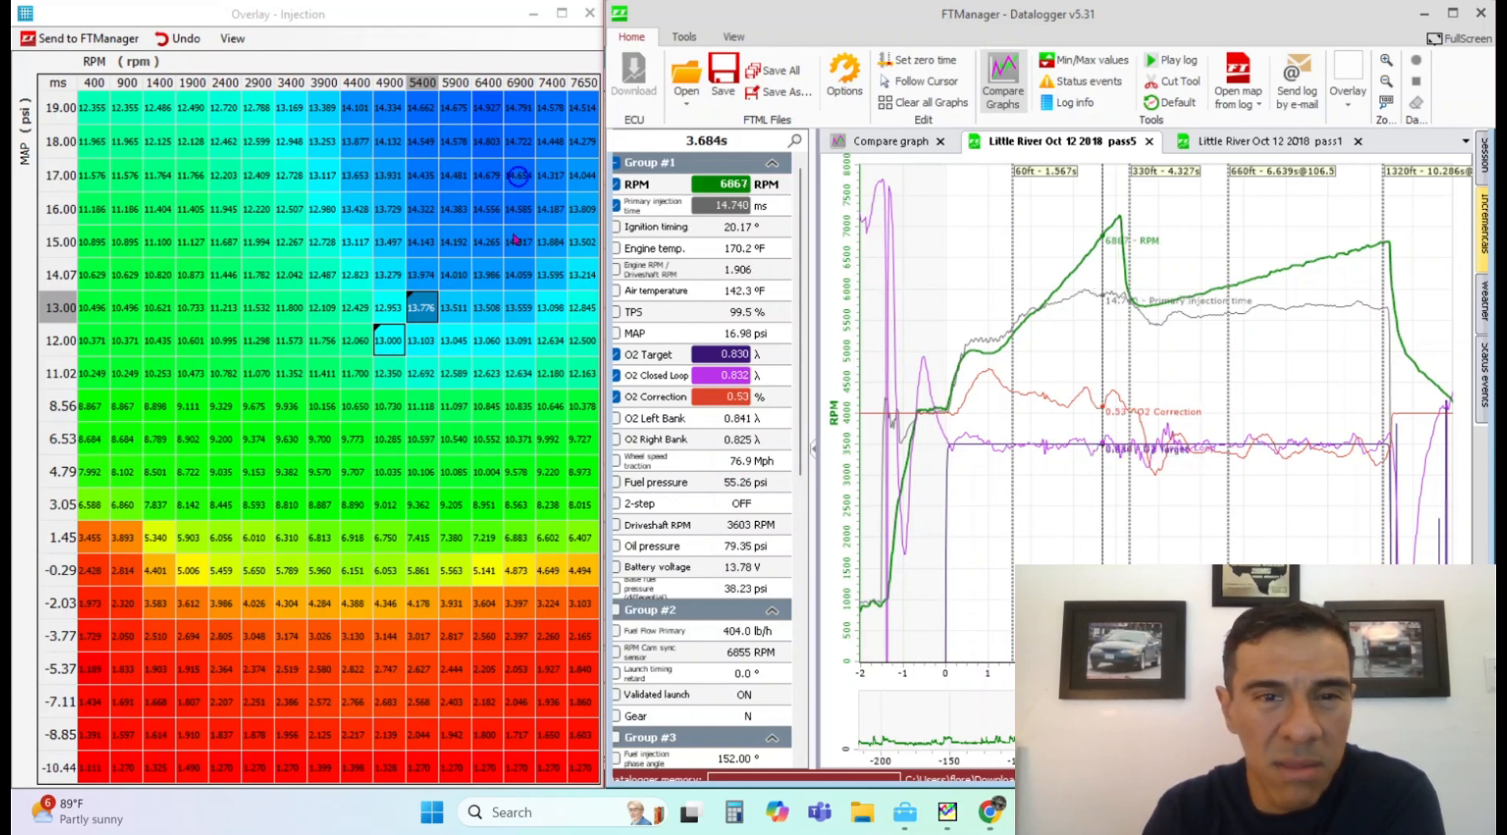
- Place the log cursor at about 2.43 s and set the 16 psi fuel cells at 5400 and 5900 rpm to 14.4 ms
click(493, 204)
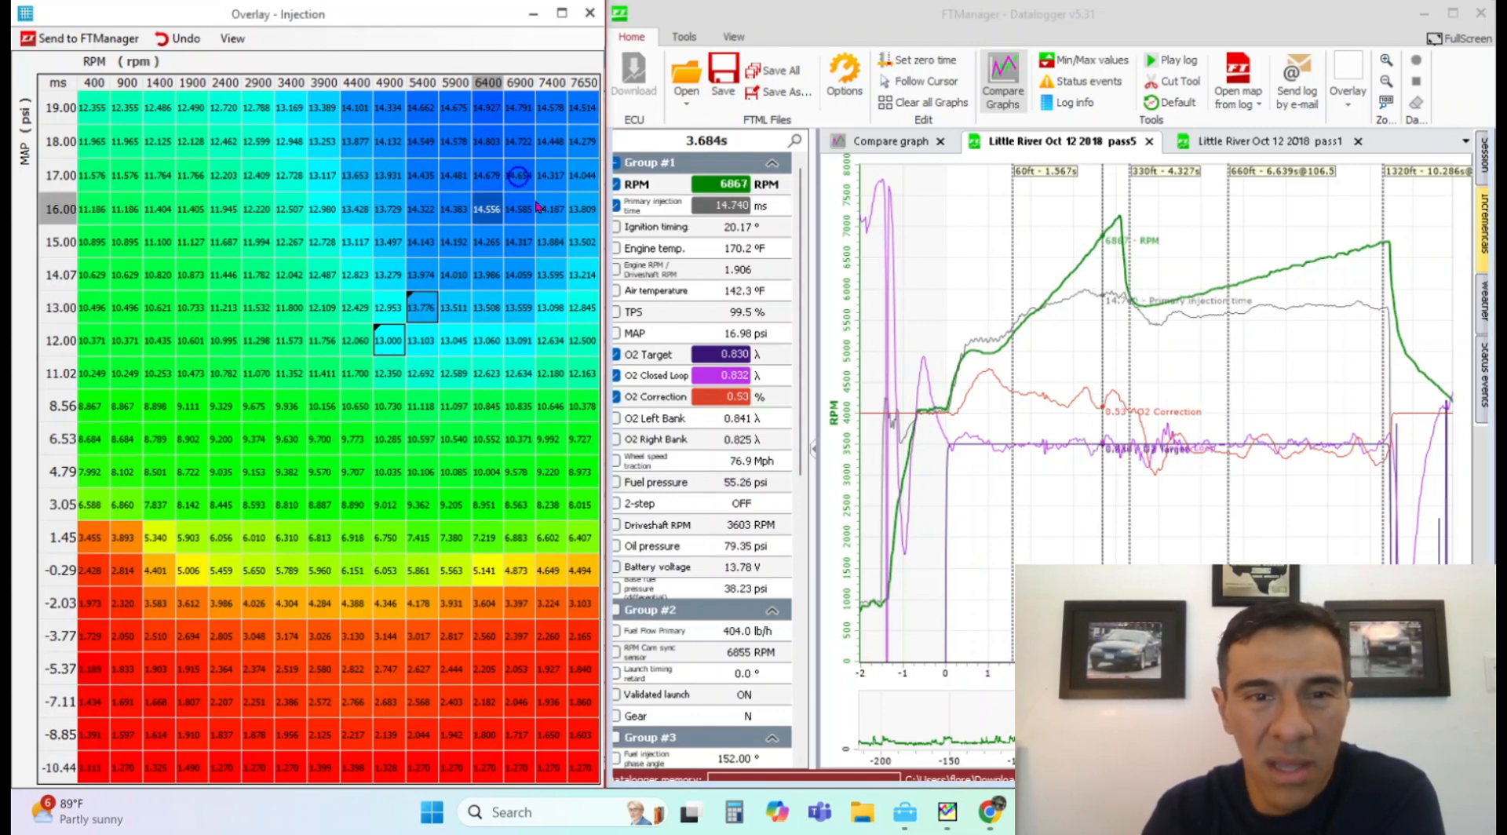
click(527, 207)
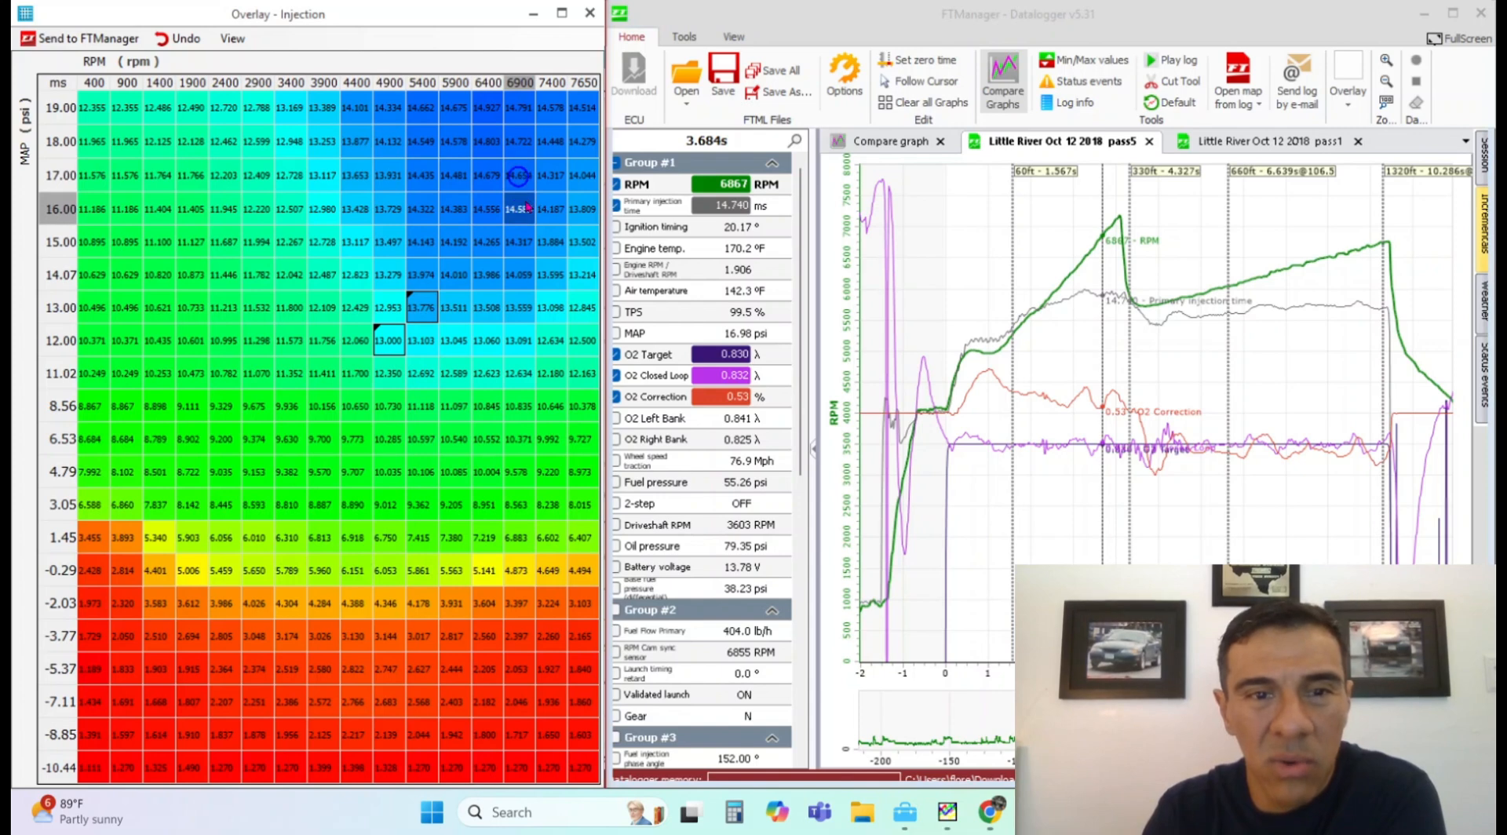
click(482, 210)
click(1094, 432)
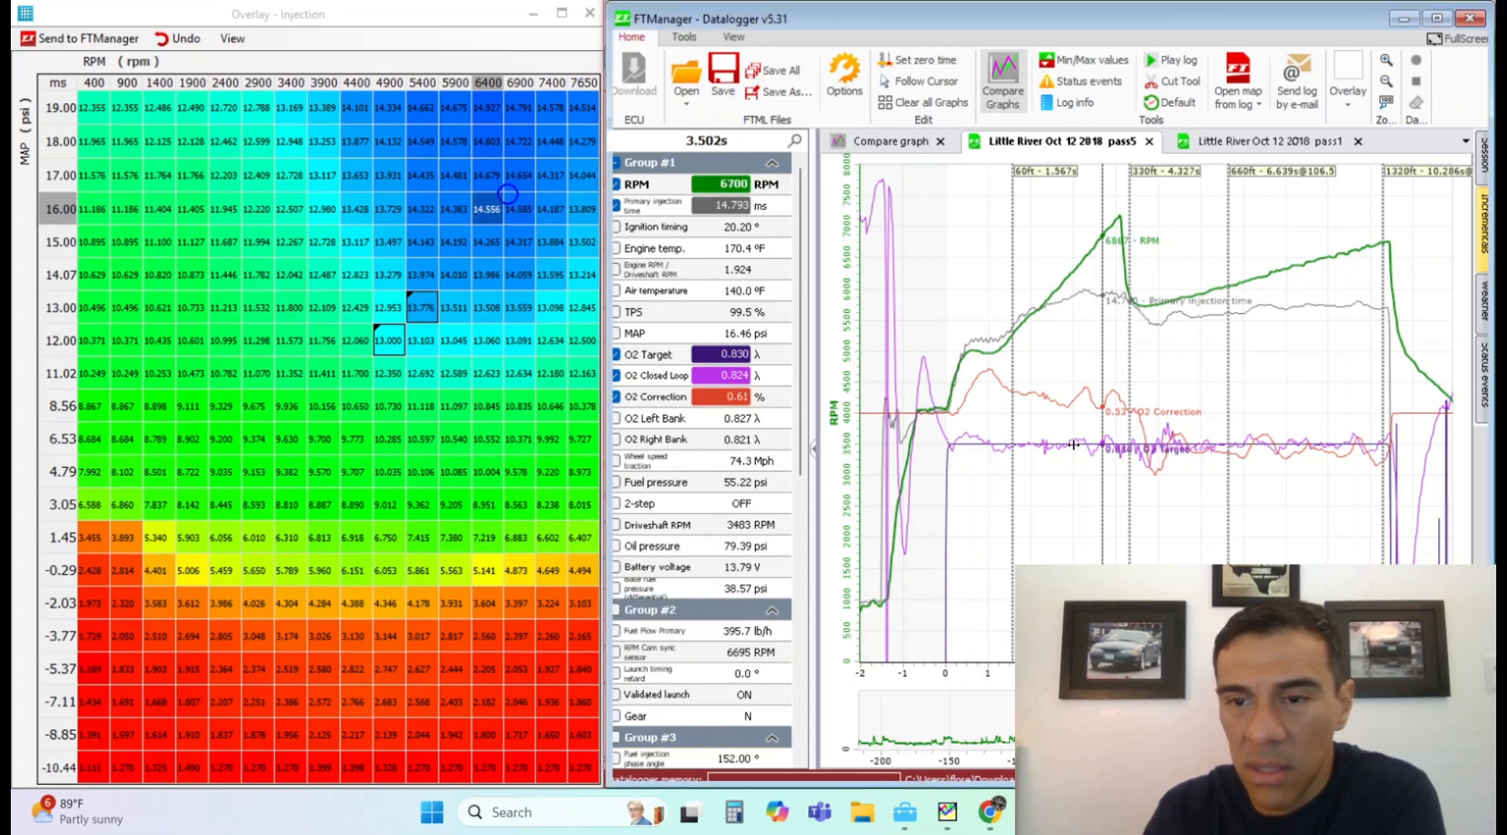
click(1049, 448)
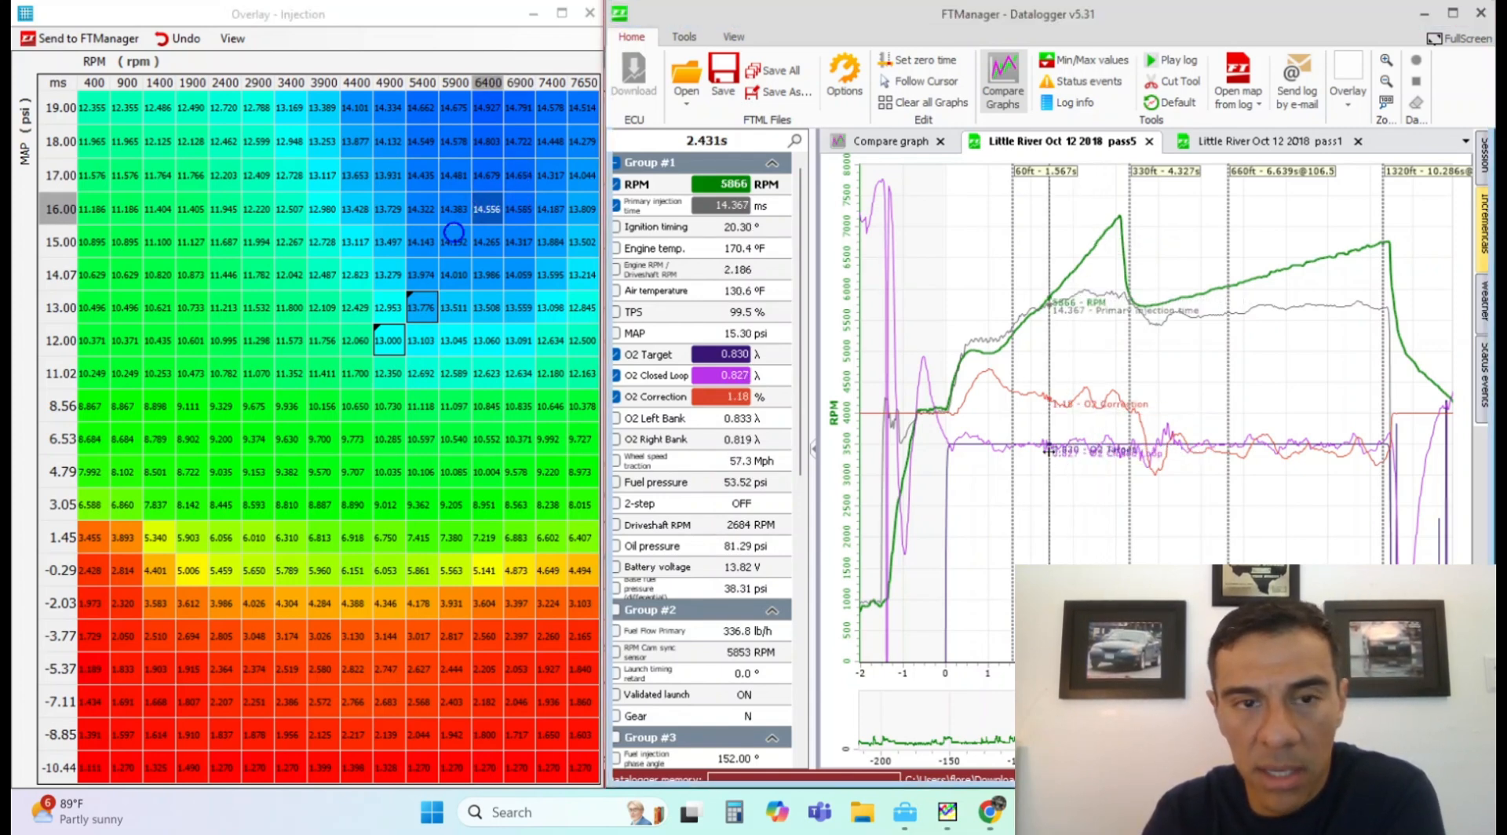
click(444, 208)
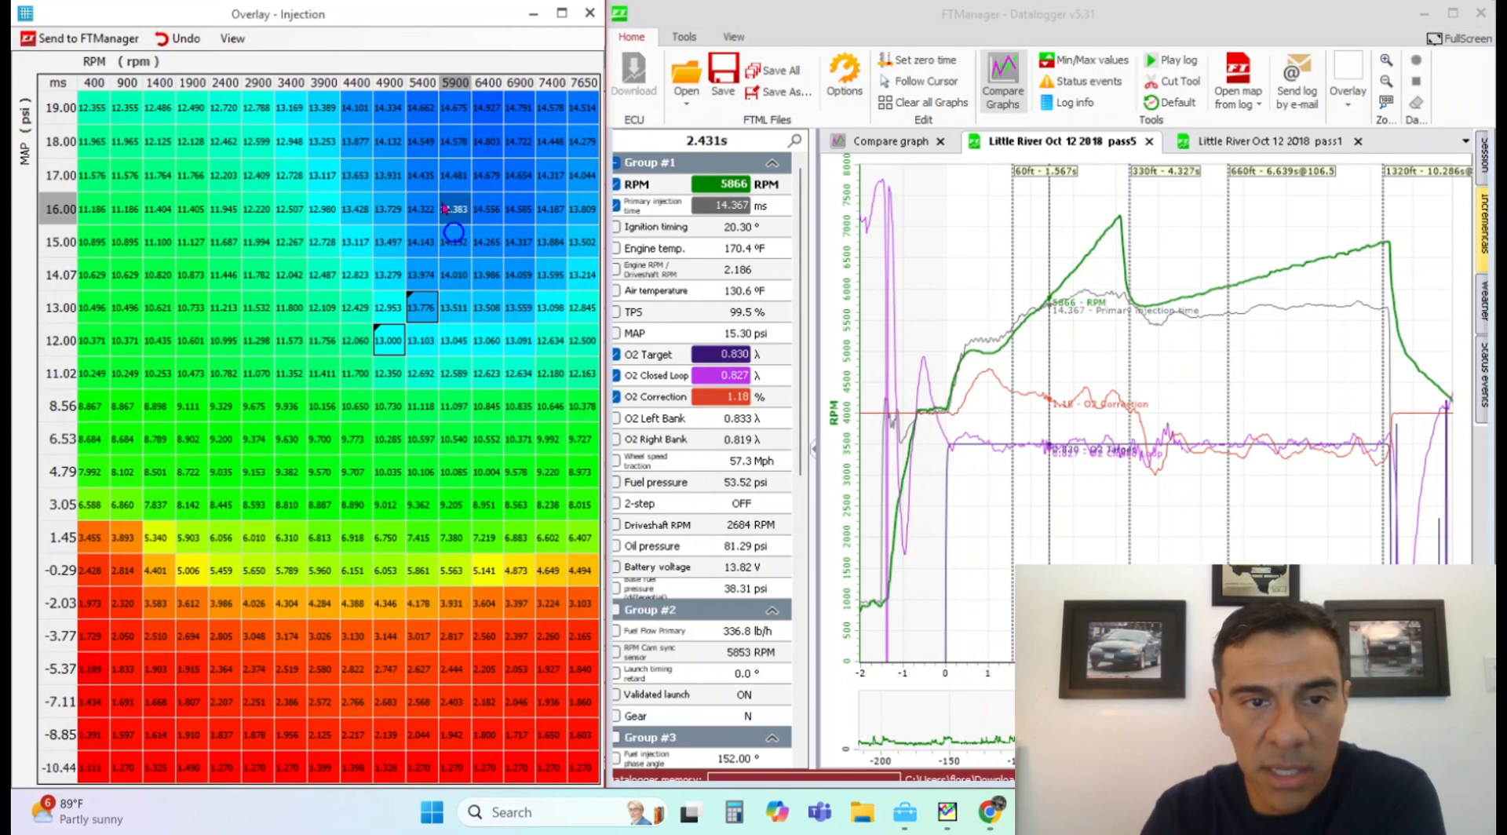
drag(444, 207, 434, 209)
text(14.4)
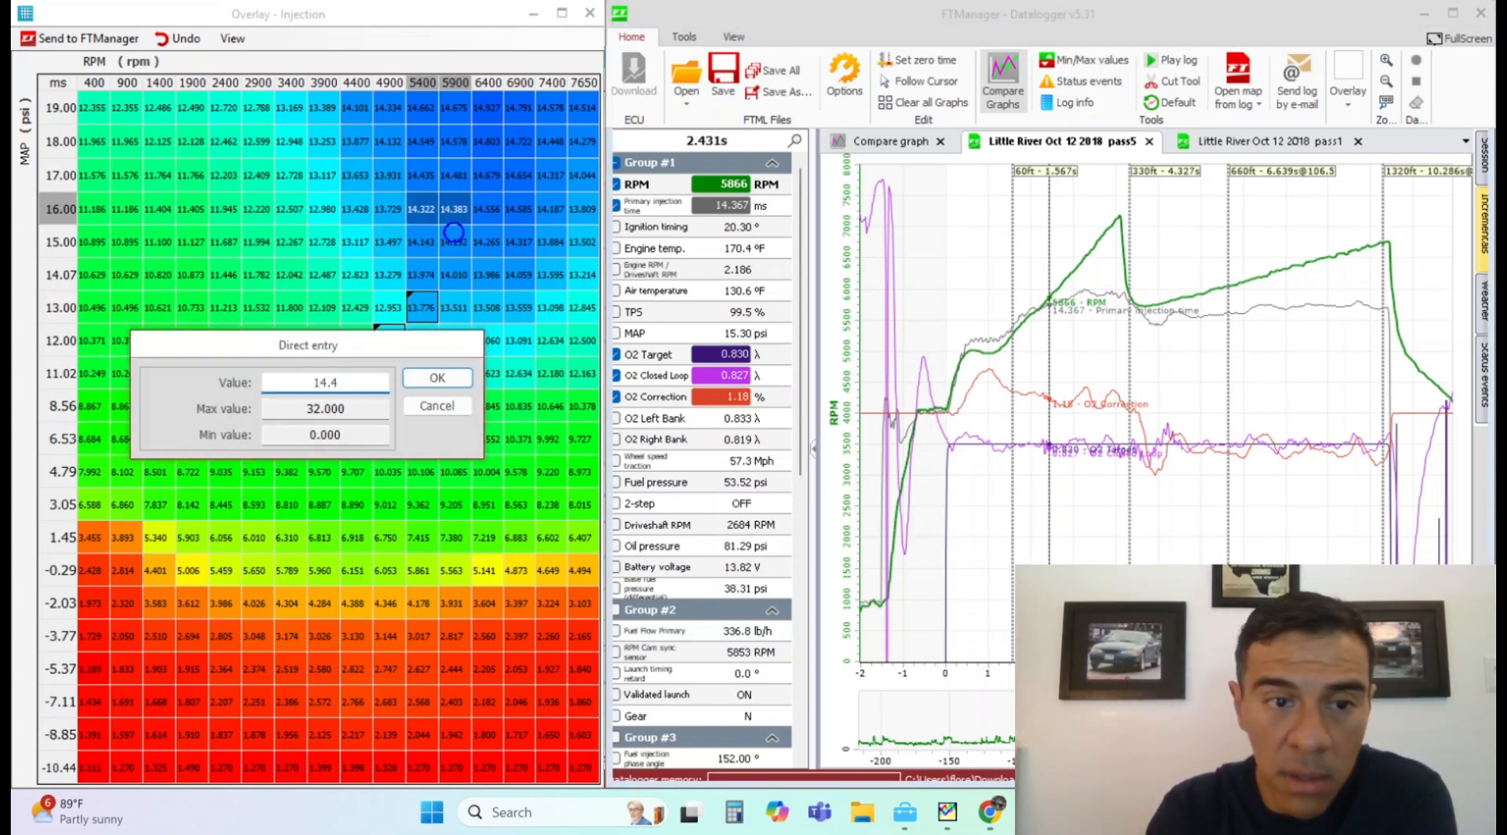
key(Return)
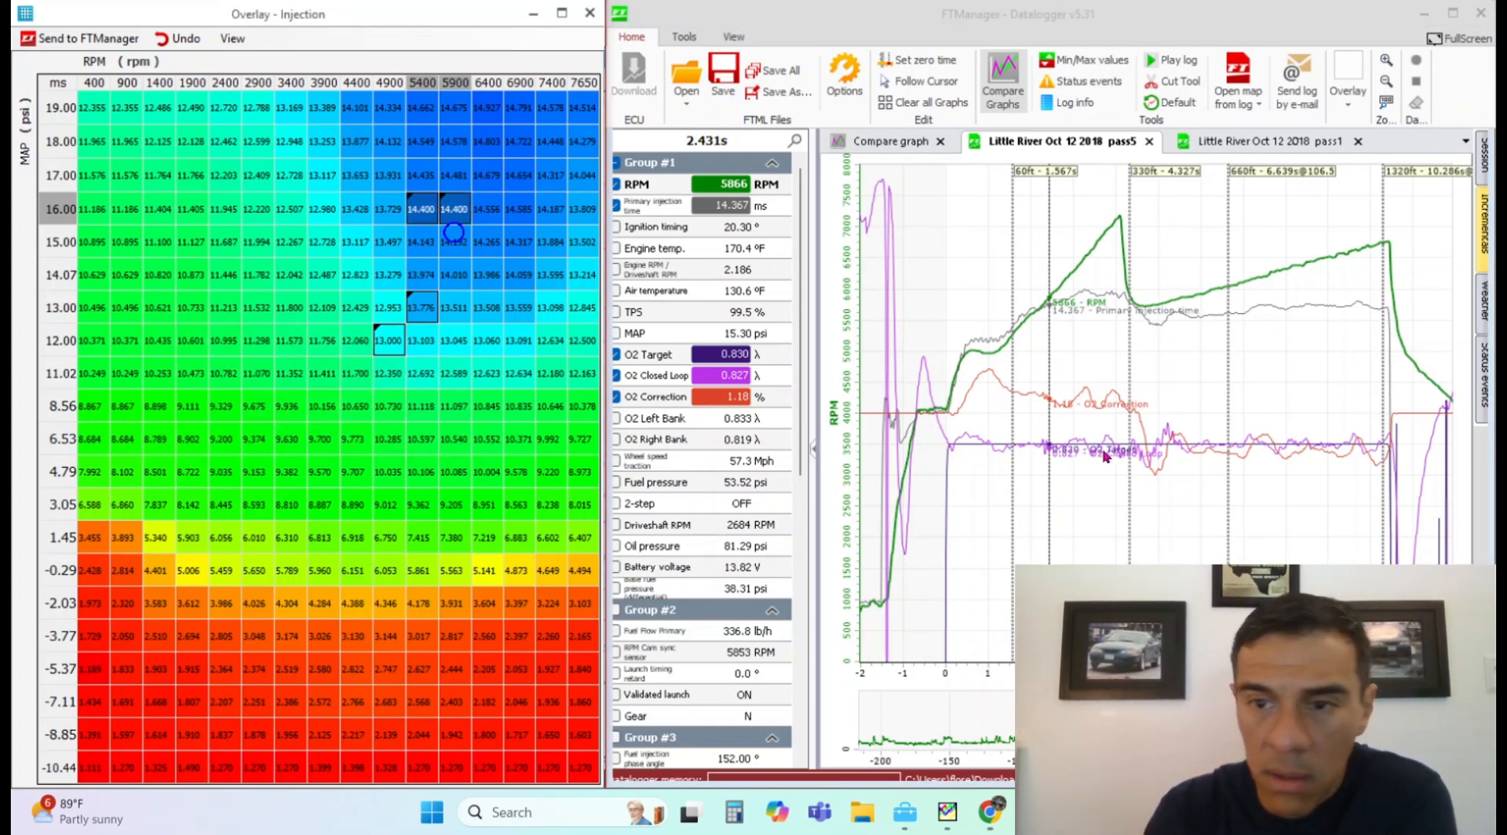
- Compare the O2 correction at about 3.0 s with points between about 6.1 s and 8.6 s that use nearby fuel cells
click(1065, 467)
click(1072, 472)
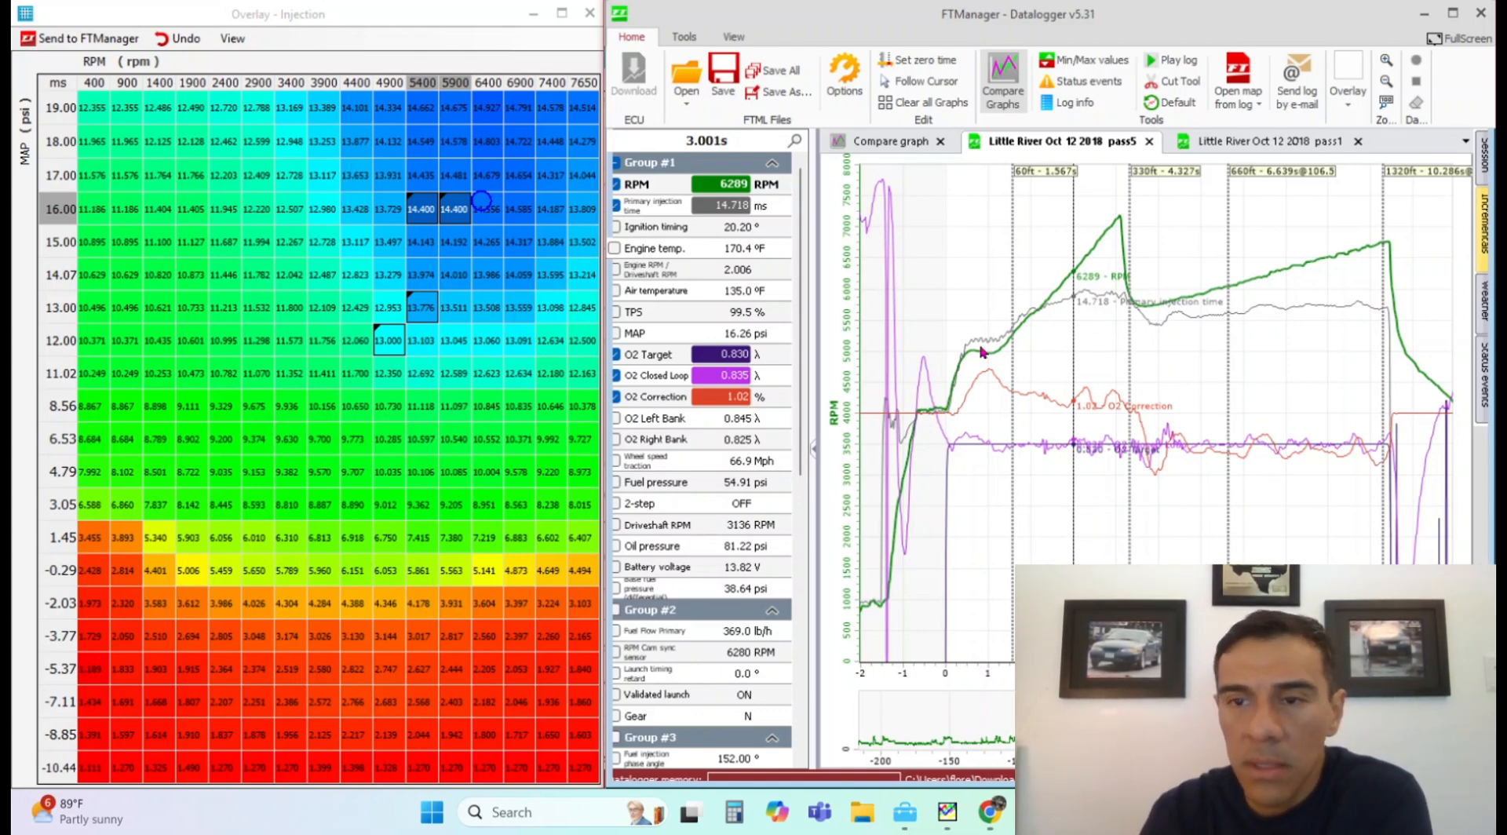
click(1279, 471)
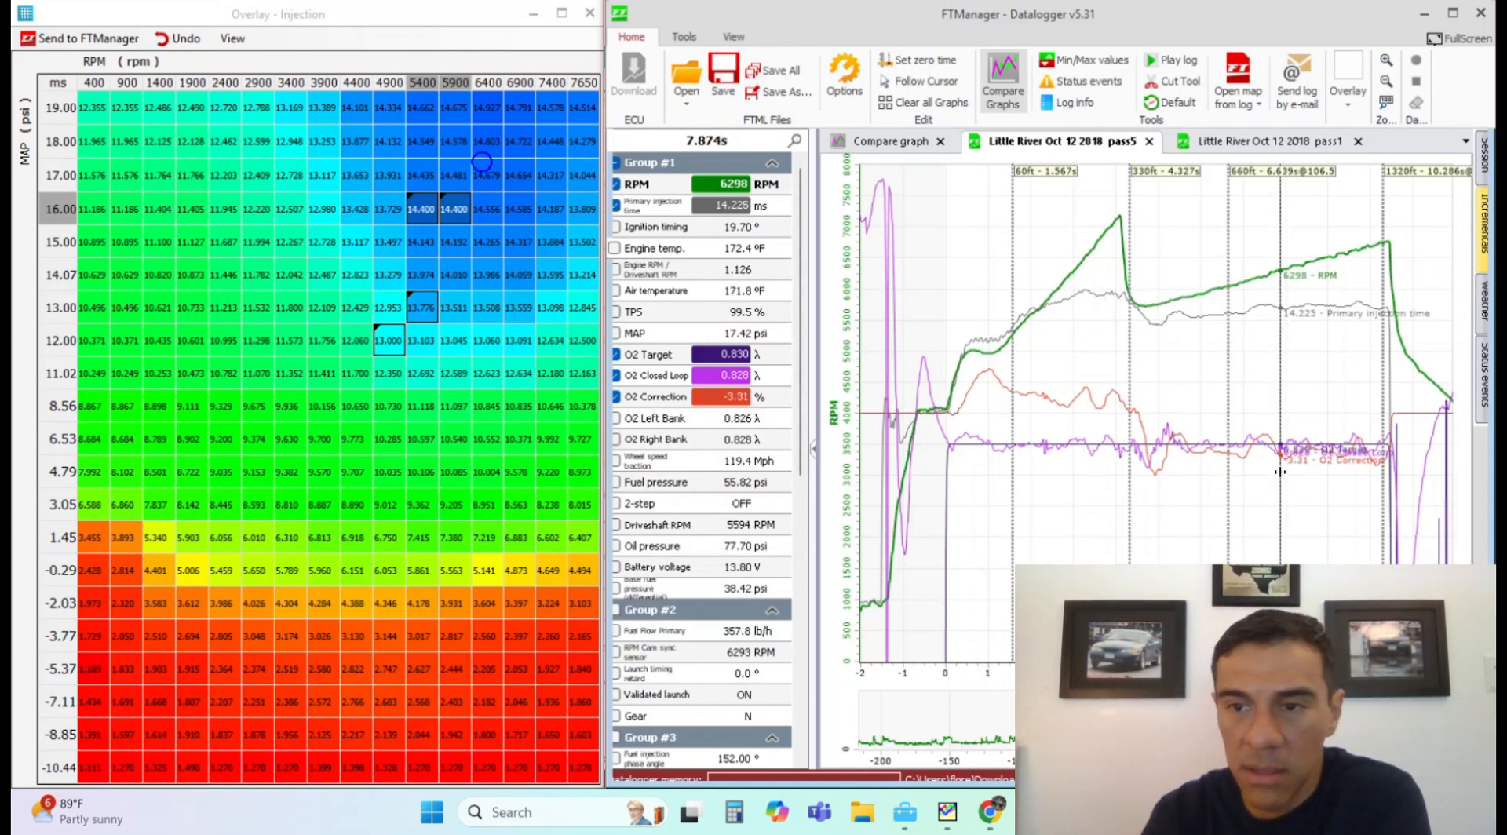
click(1311, 477)
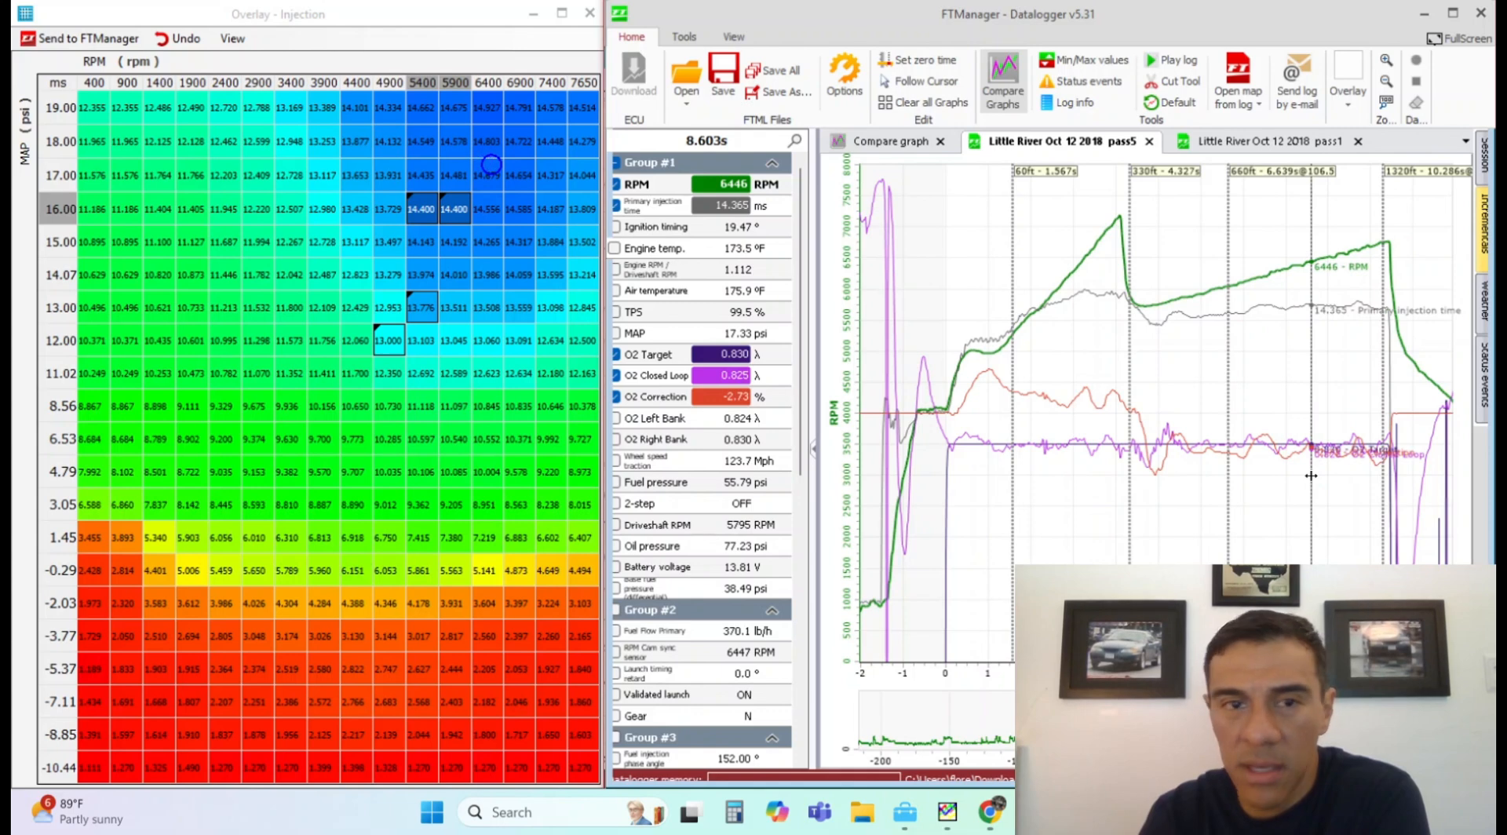
click(1209, 466)
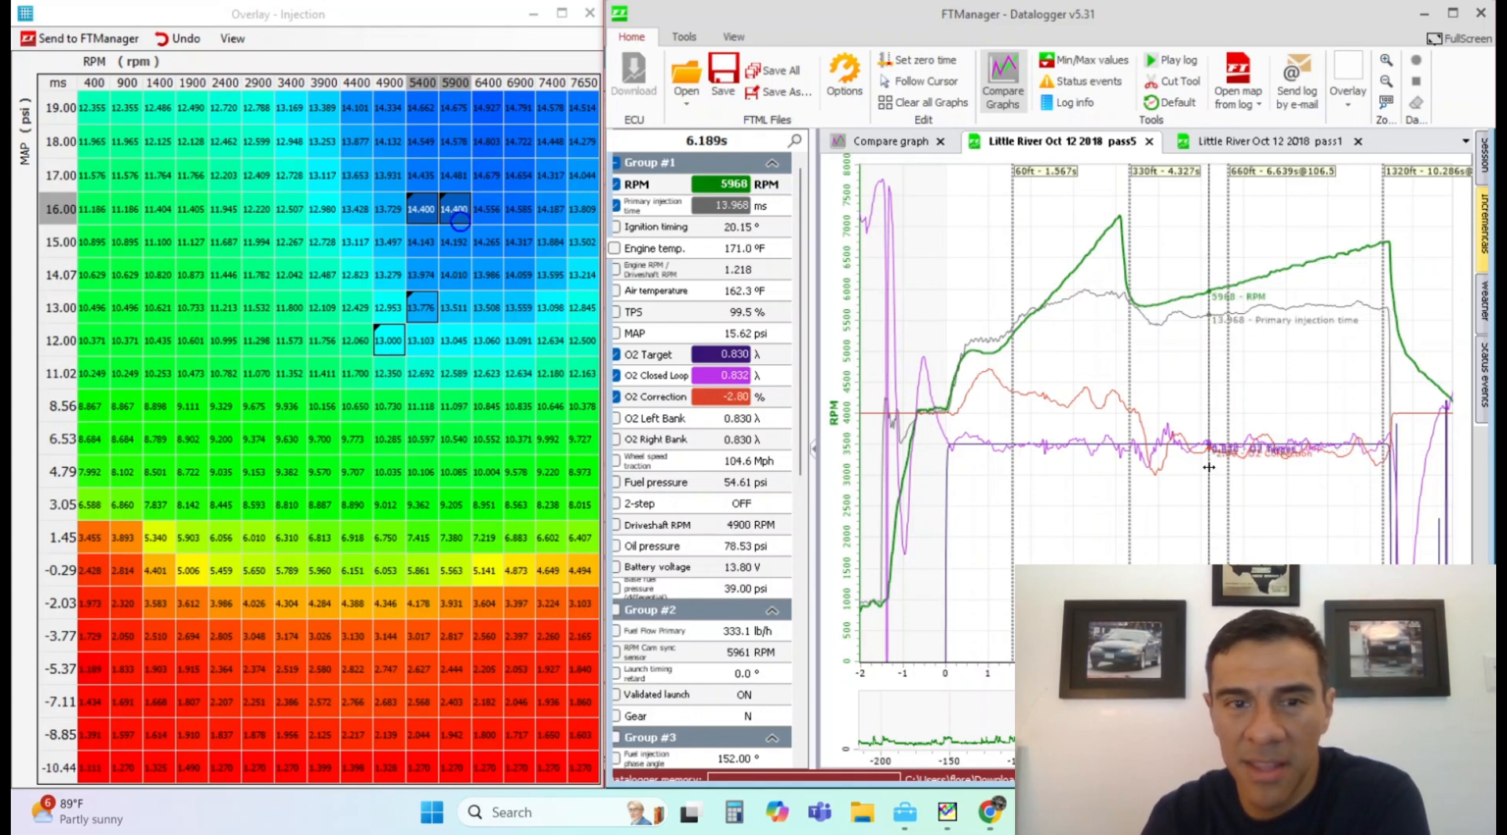
right_click(1205, 465)
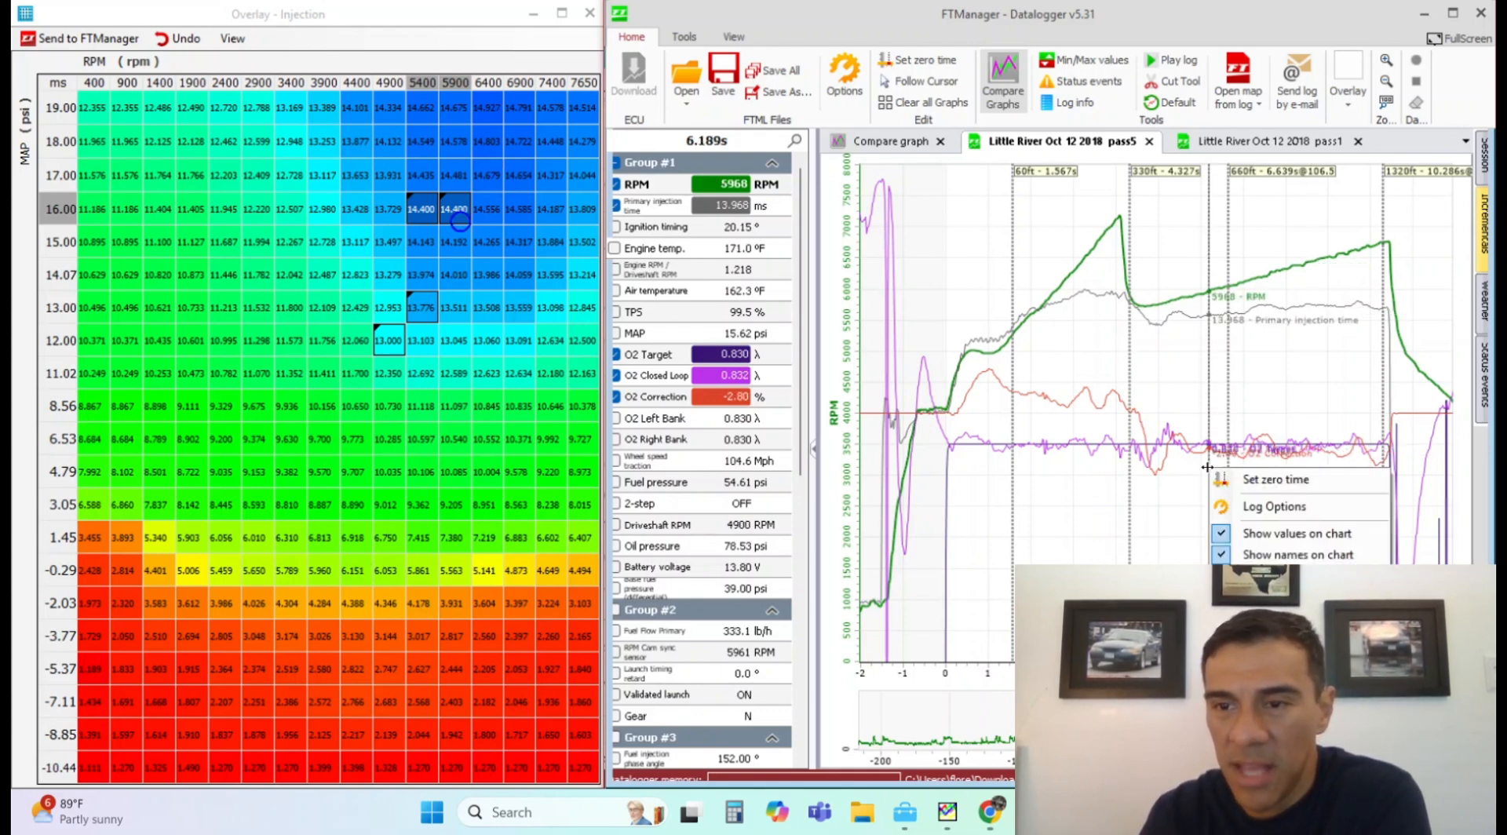
key(Escape)
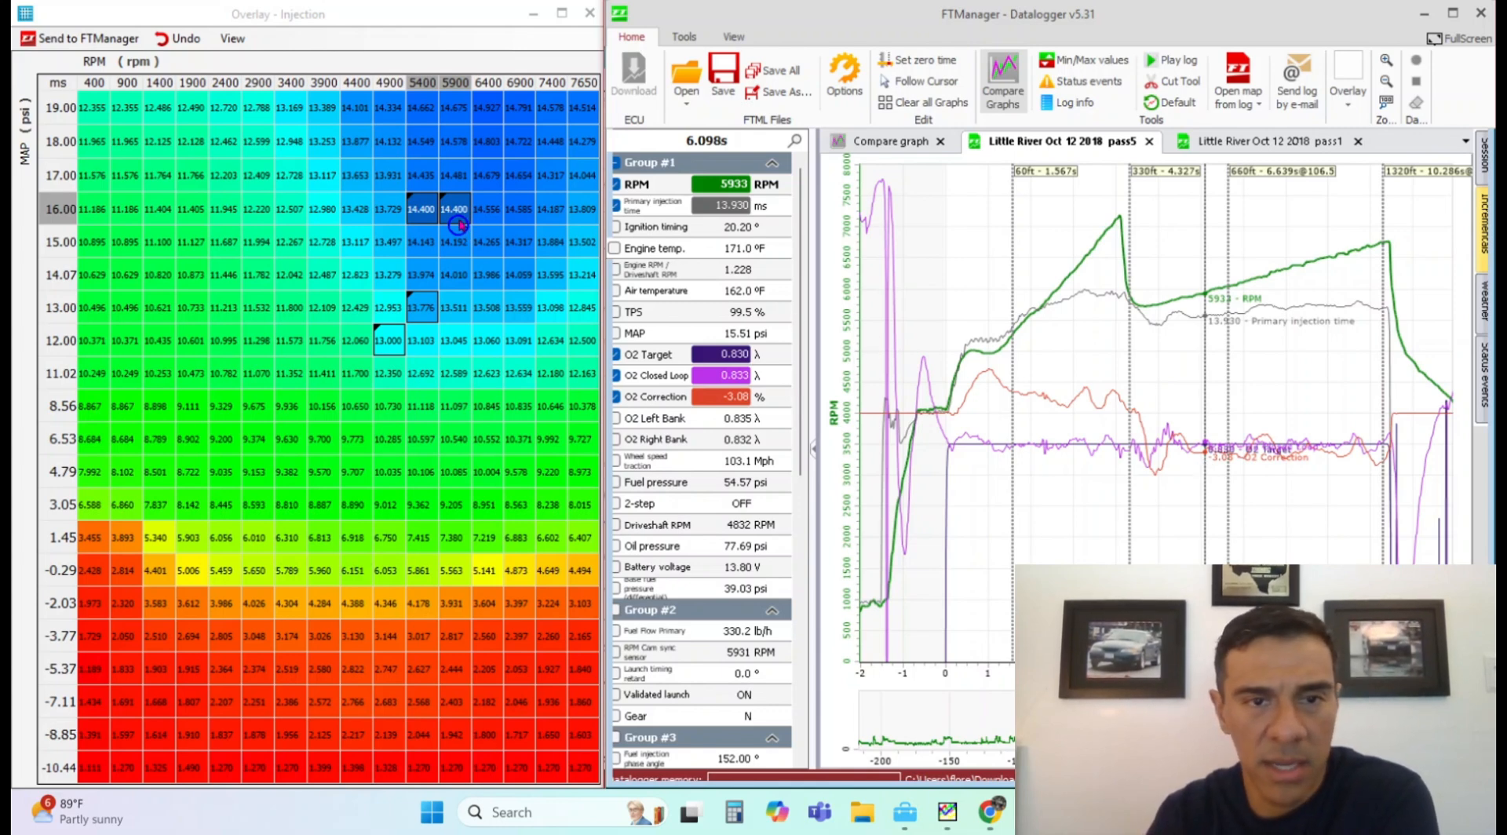
- Place the log cursor at about 2.36 s and multiply the 15 psi, 5900 rpm fuel cell by 1.02
click(1085, 455)
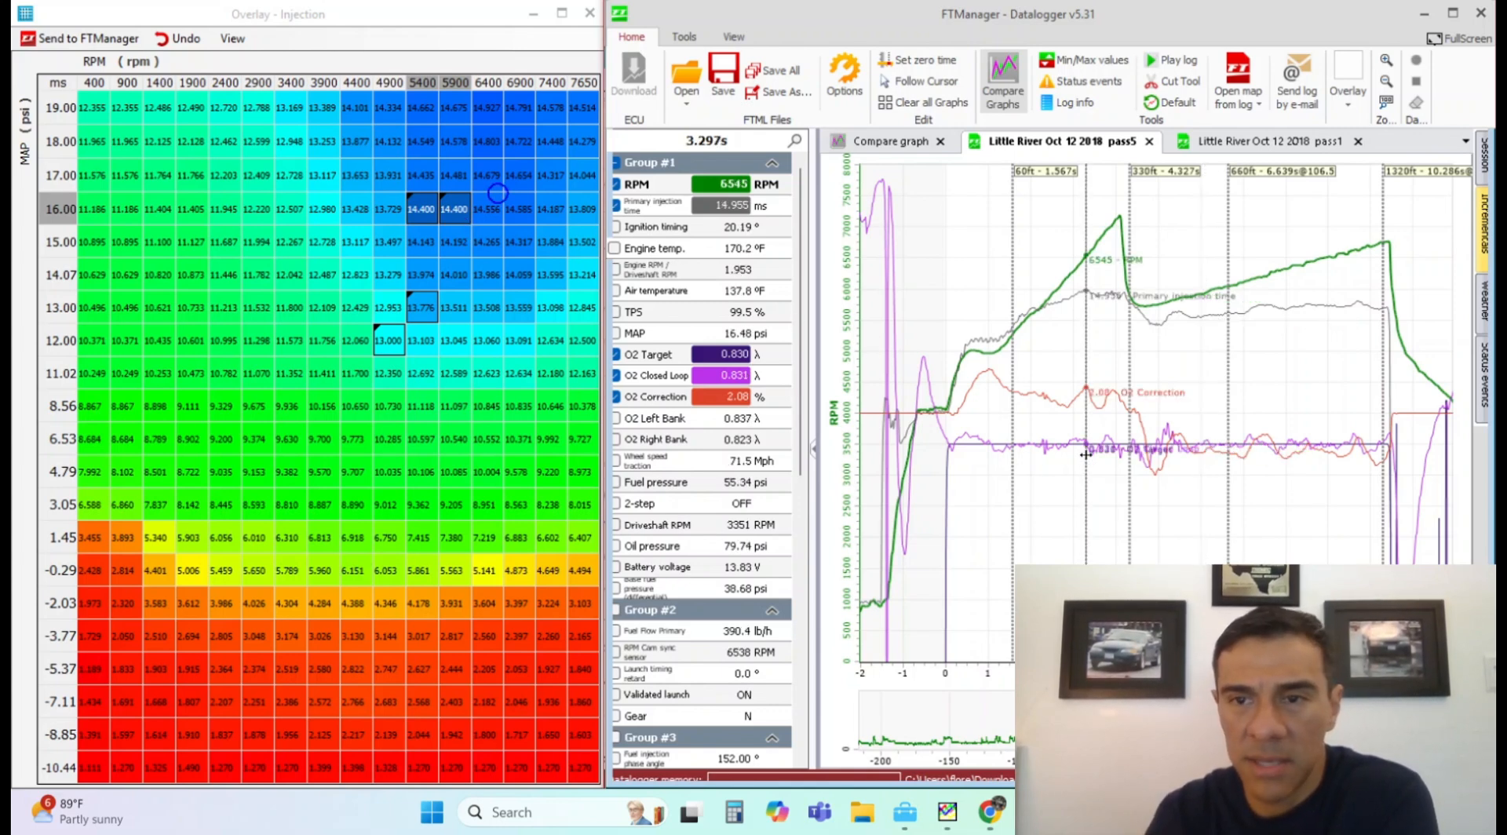
click(1050, 468)
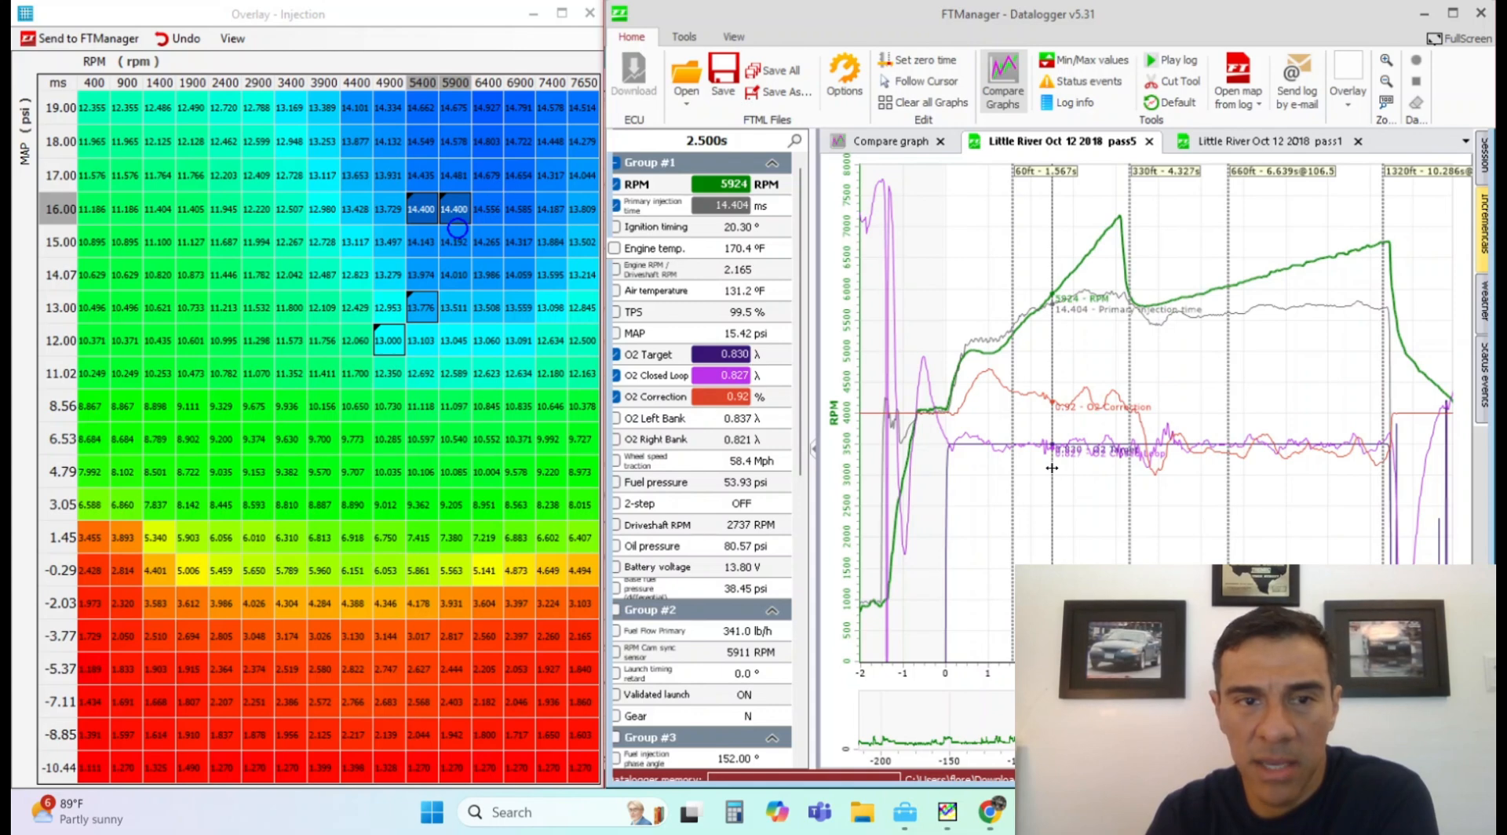
click(1046, 470)
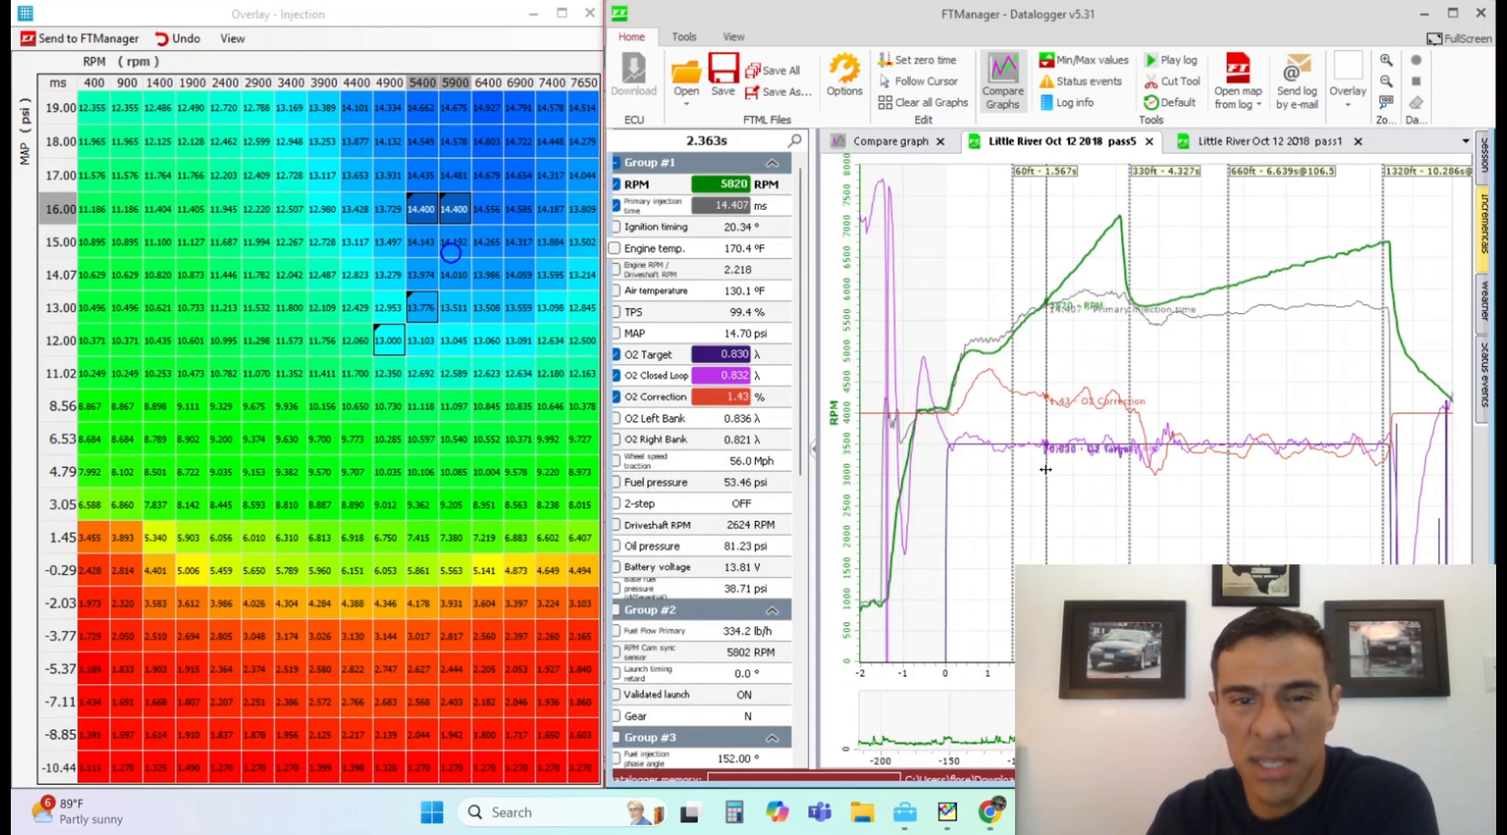
key(Down)
key(asterisk)
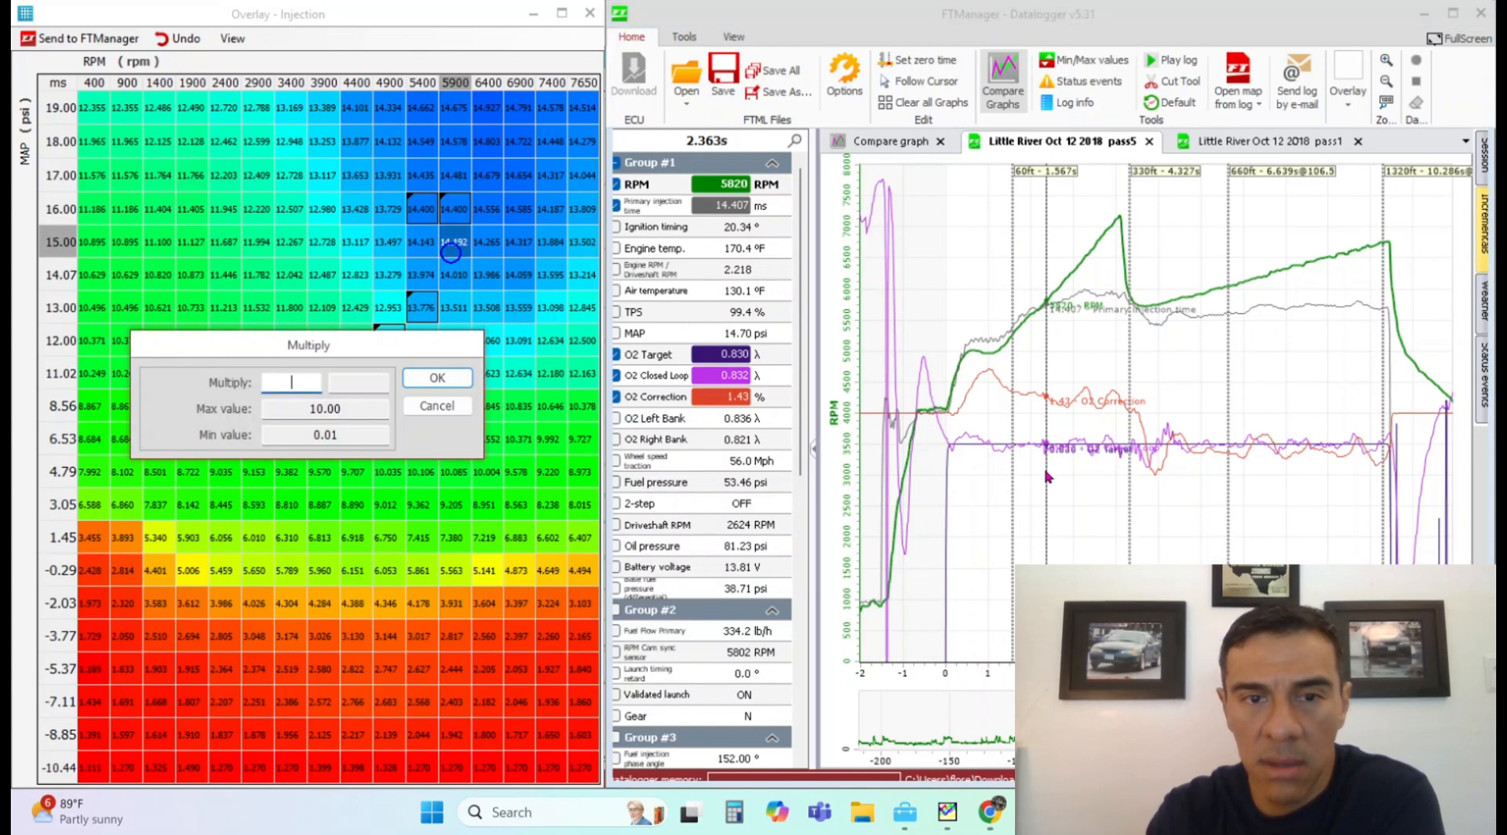
text(1.02)
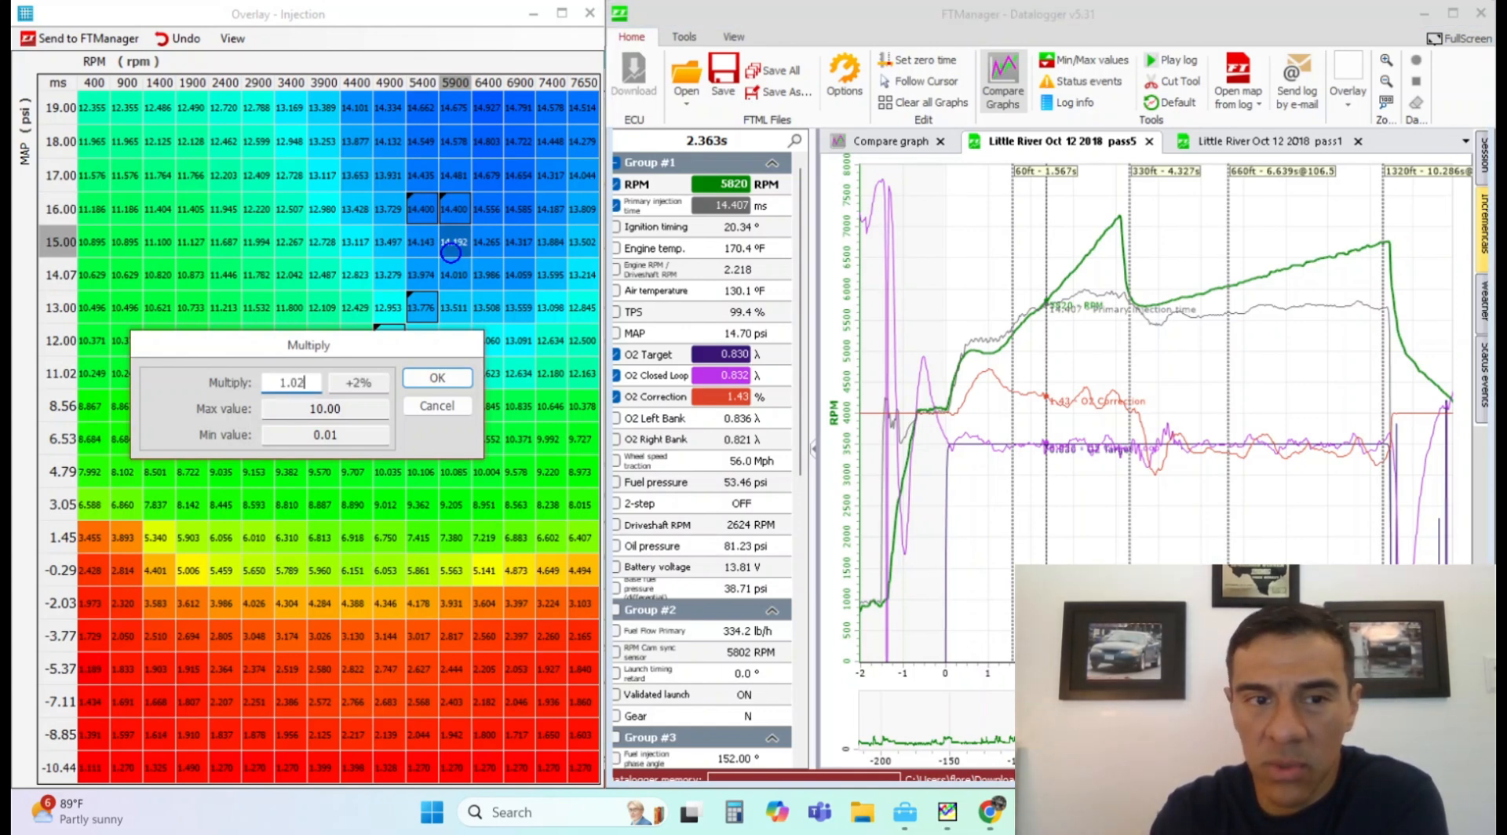
key(Return)
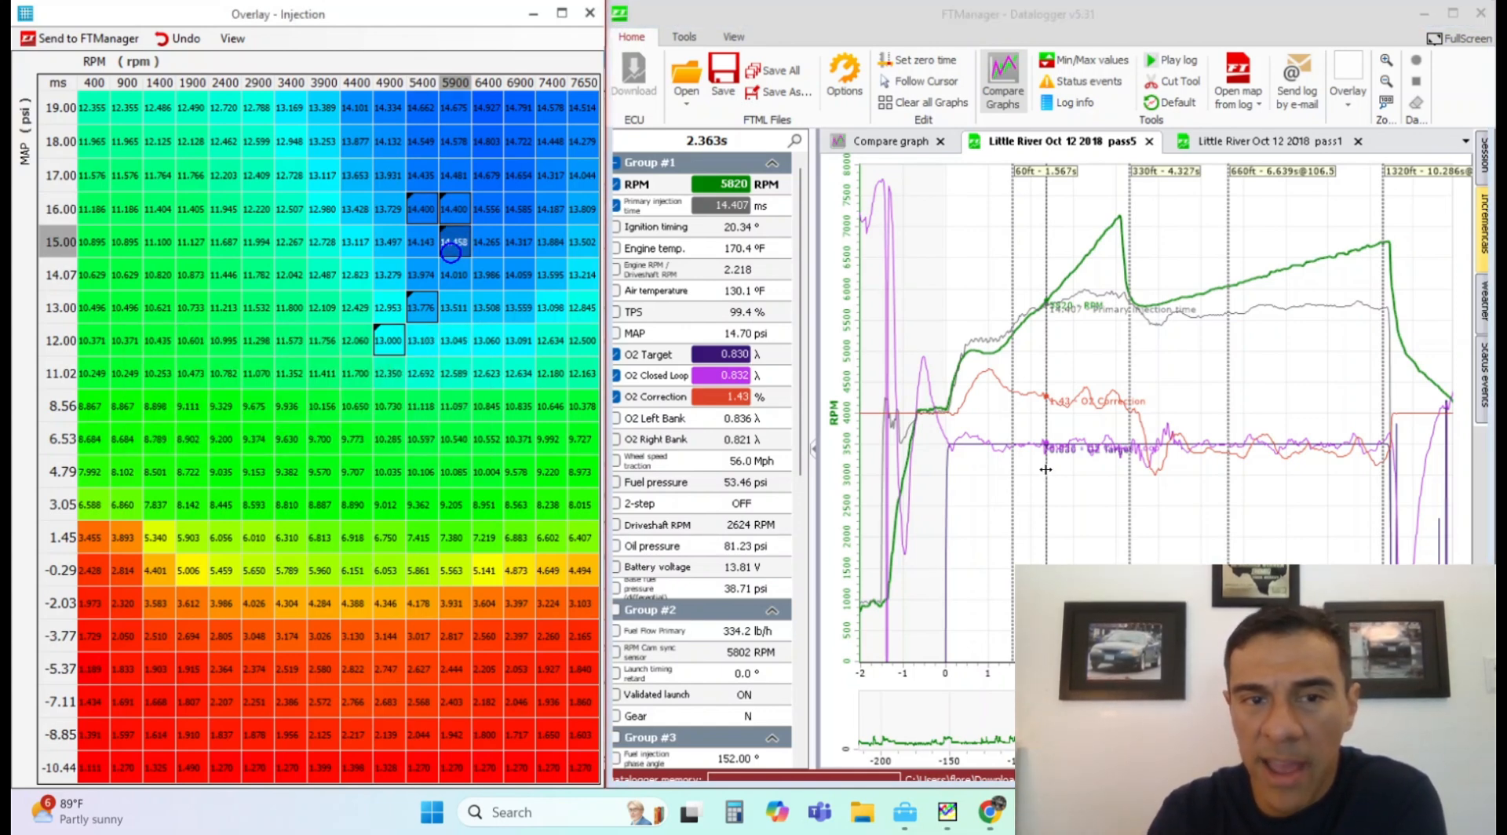
- Set the 15 psi, 5400 rpm fuel cell to 14.4 ms
click(422, 251)
text(14.4)
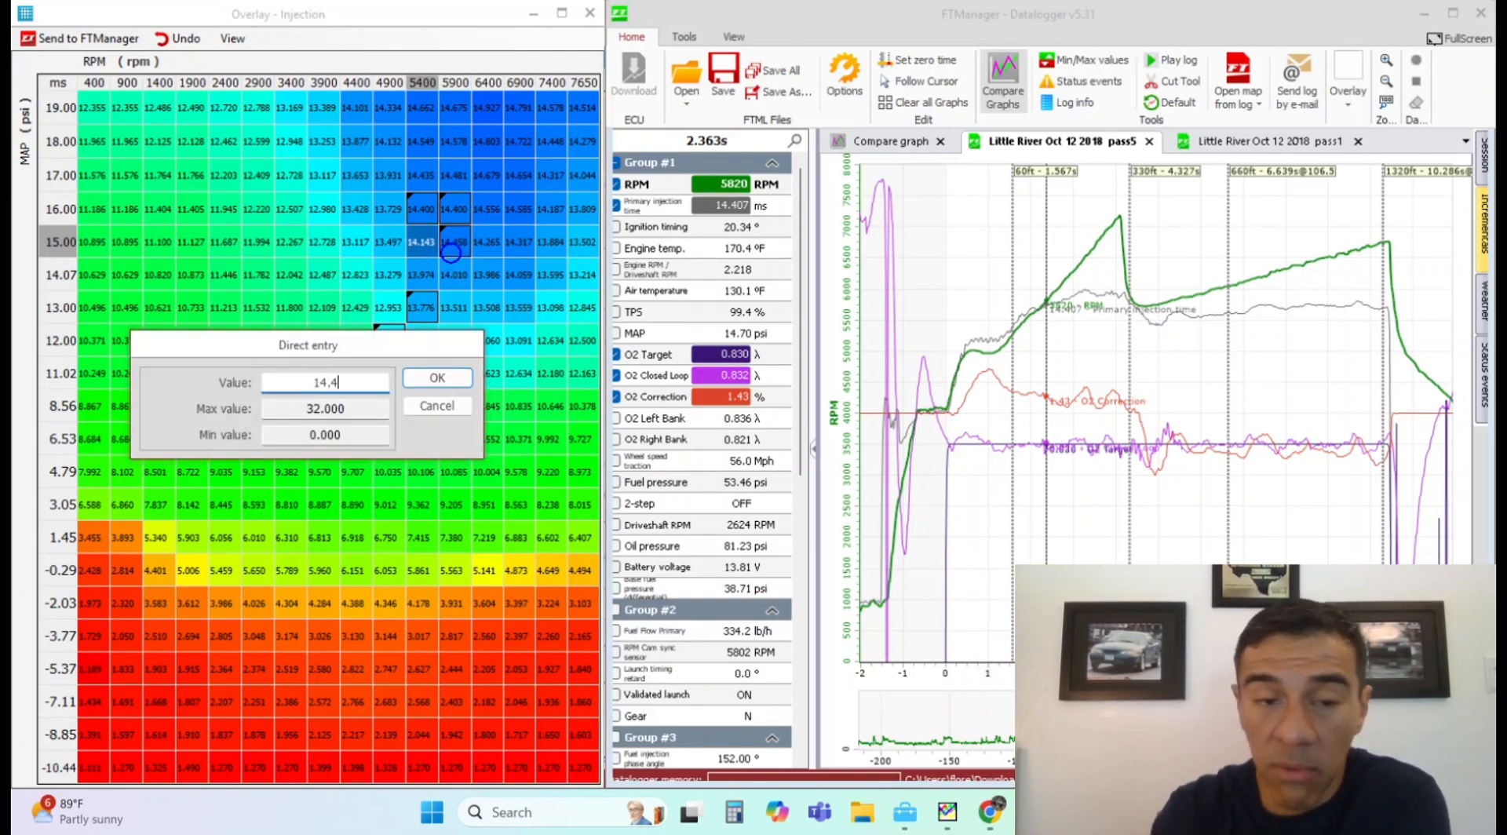
key(Return)
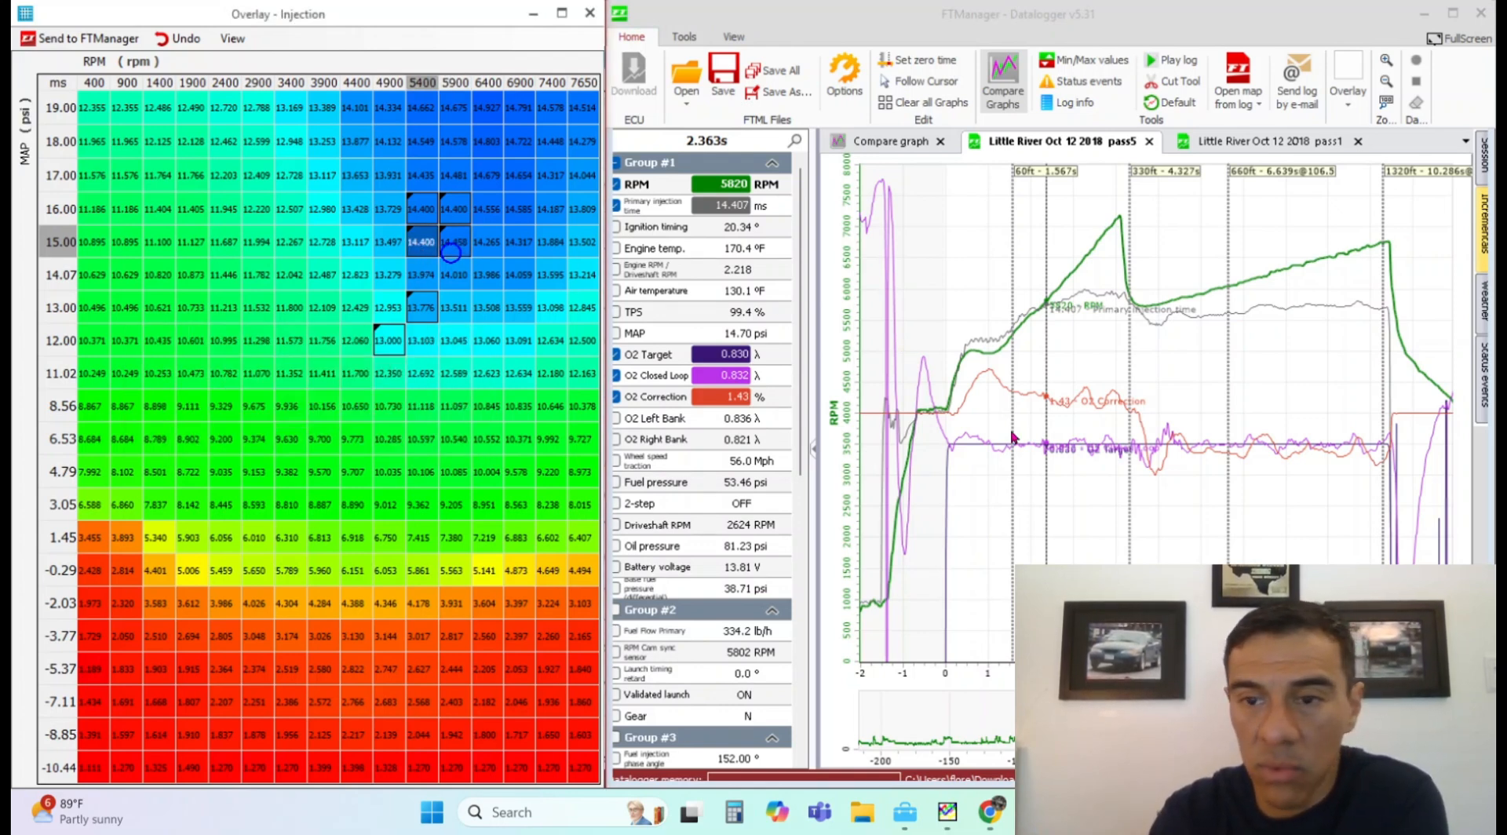
- Compare the O2 correction at about 2.2 s and 2.5 s of the pass5 log with points at about 5.1 s and 5.5 s
click(1006, 479)
click(1037, 483)
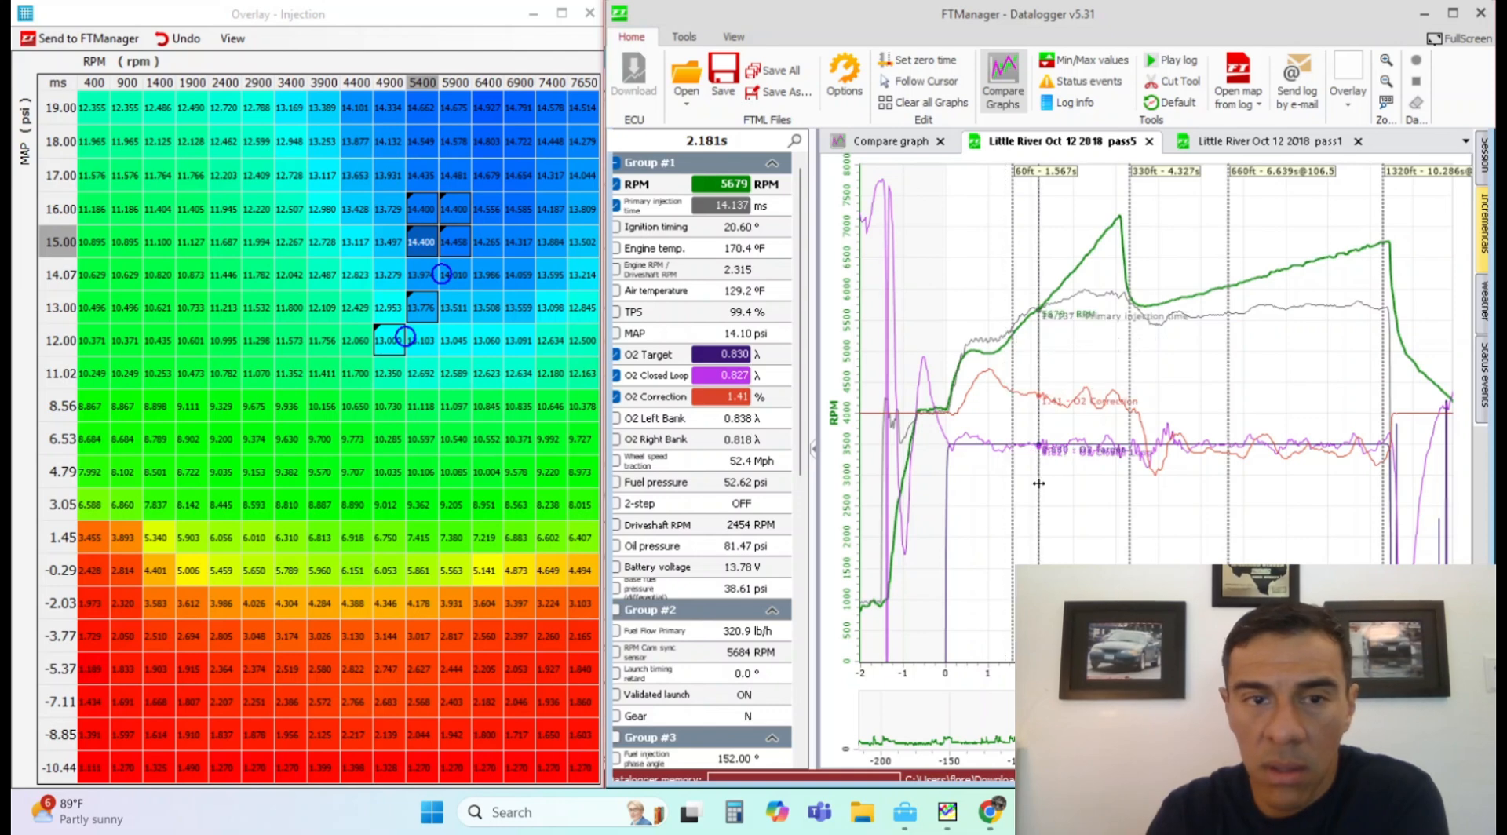
click(1027, 485)
click(1053, 492)
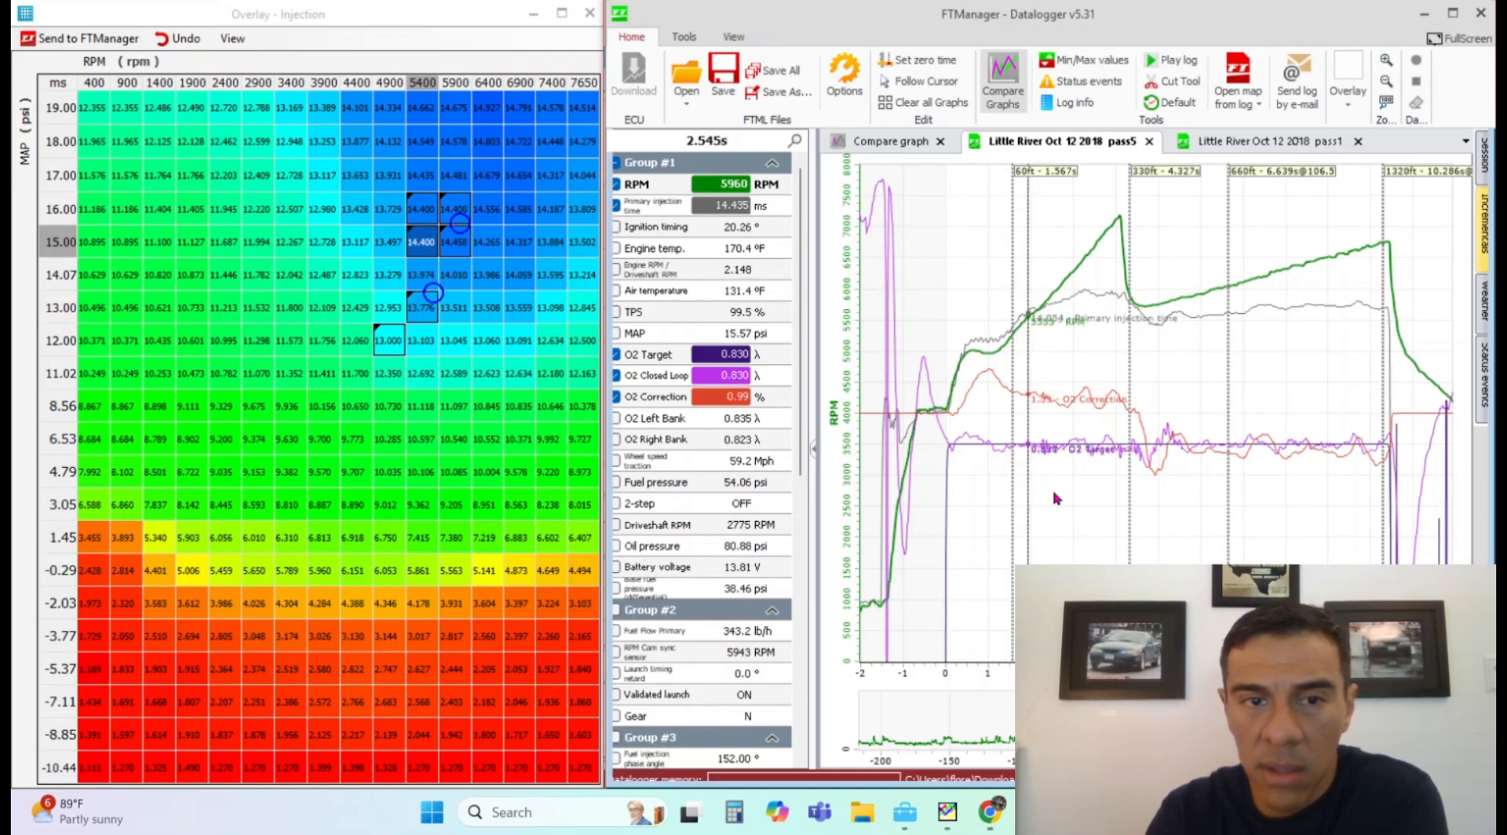
click(1176, 478)
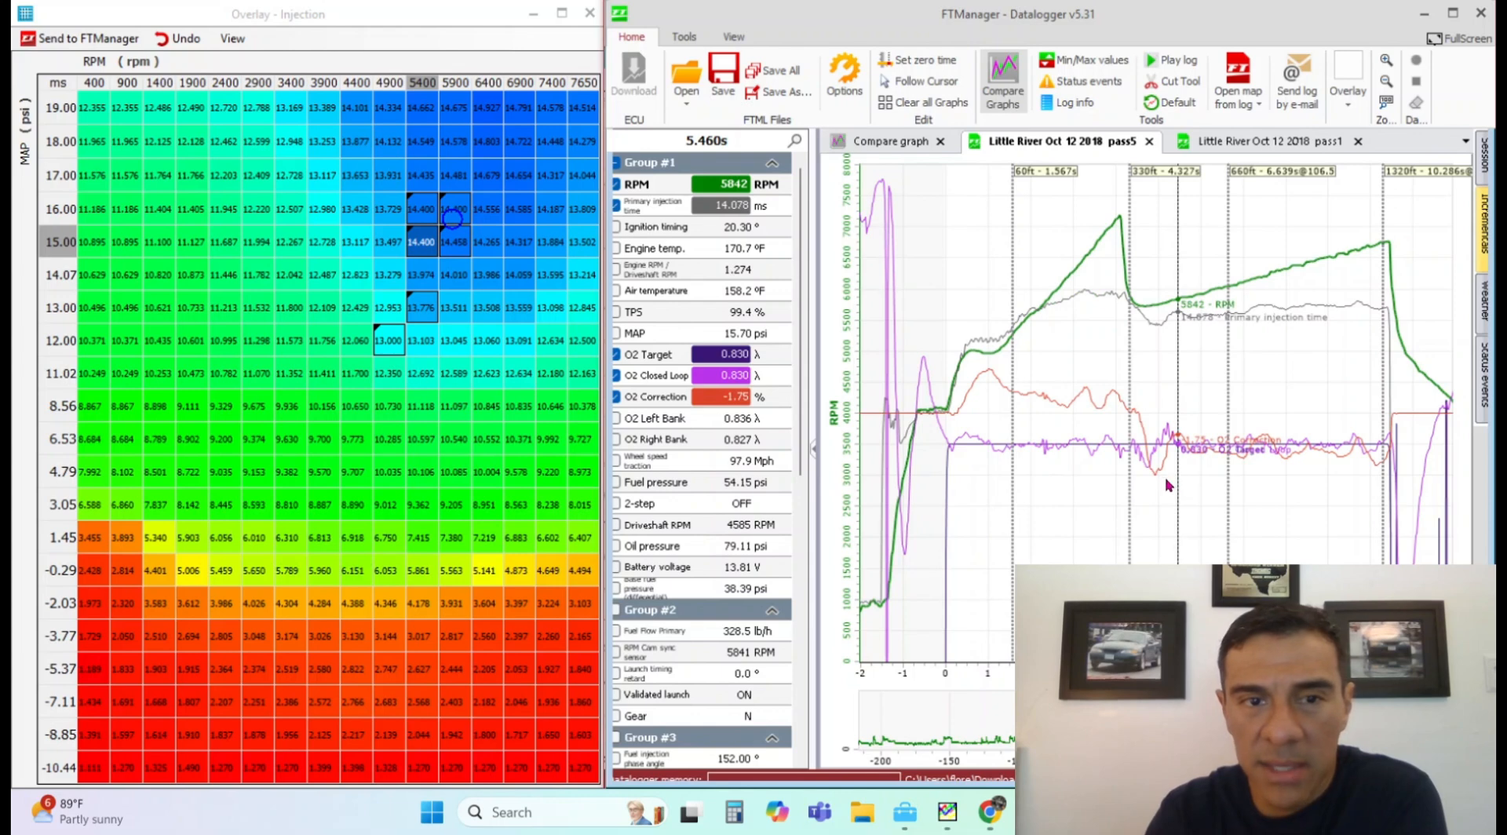
click(1163, 475)
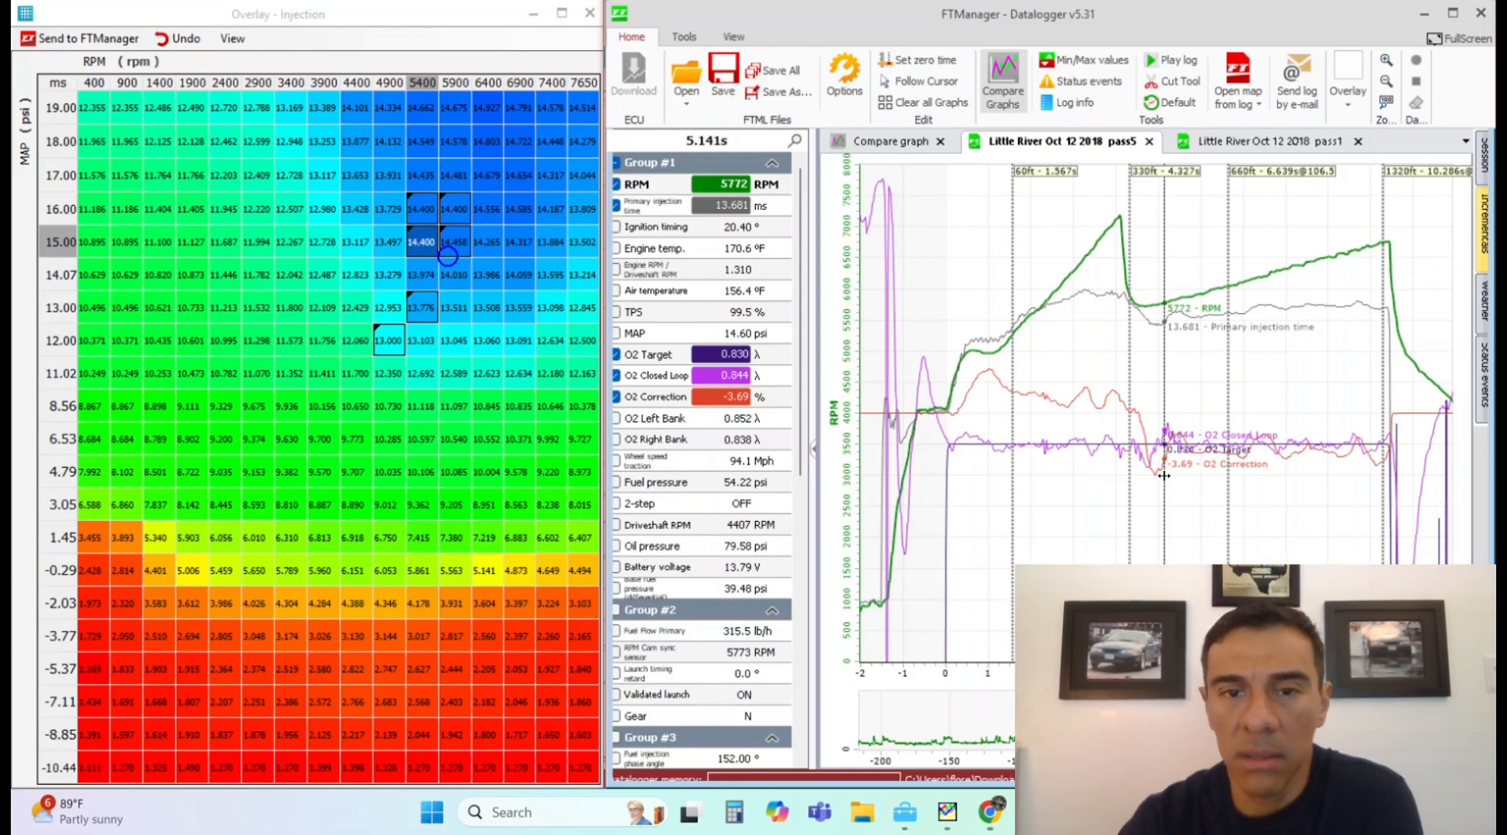
- Plot air temperature as the active trace on the pass5 log and compare it at about 2.5 s, 2.1 s and 5.4 s
click(616, 291)
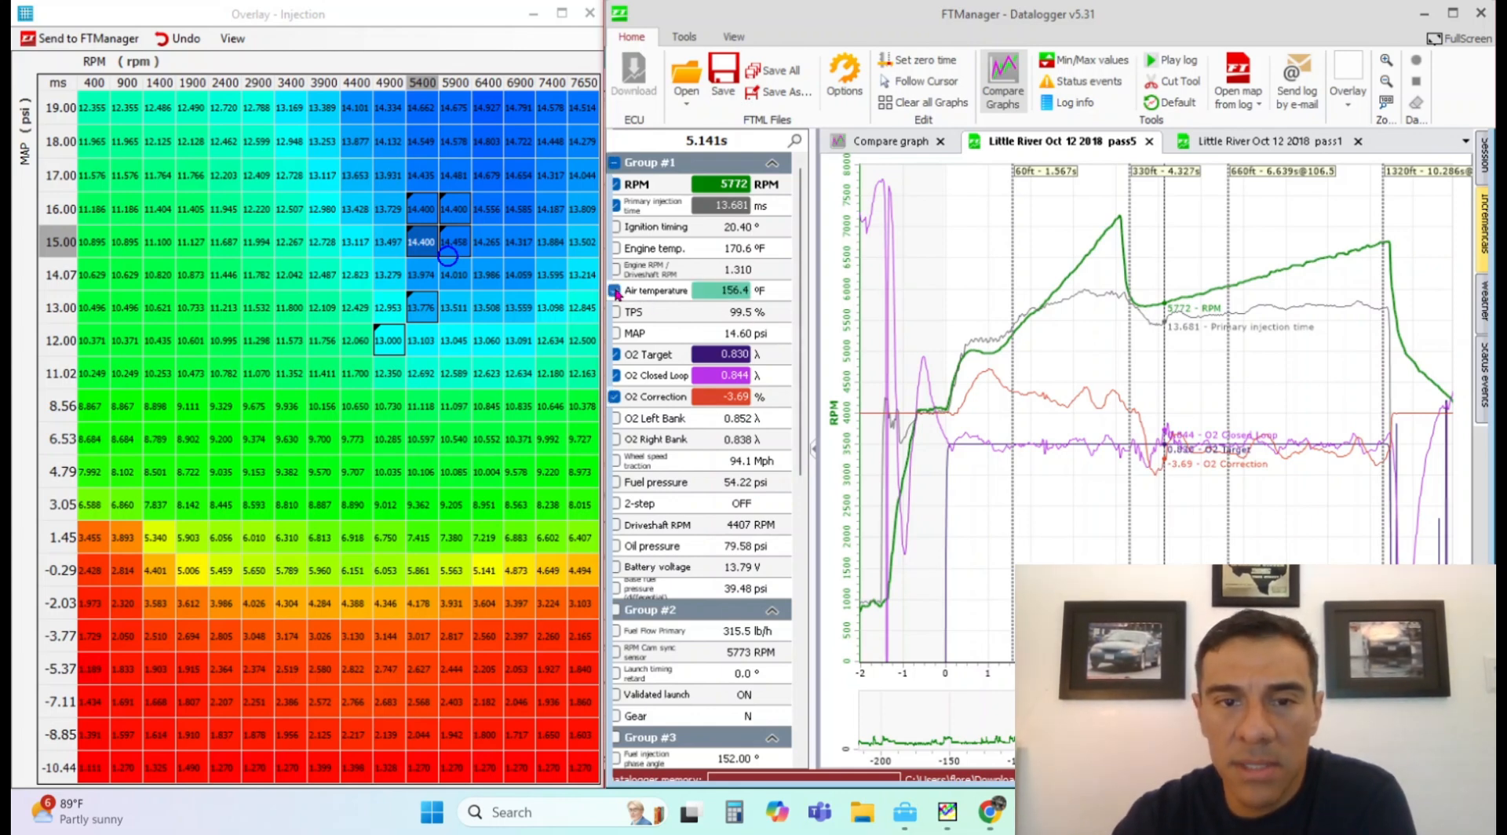
click(716, 292)
click(717, 296)
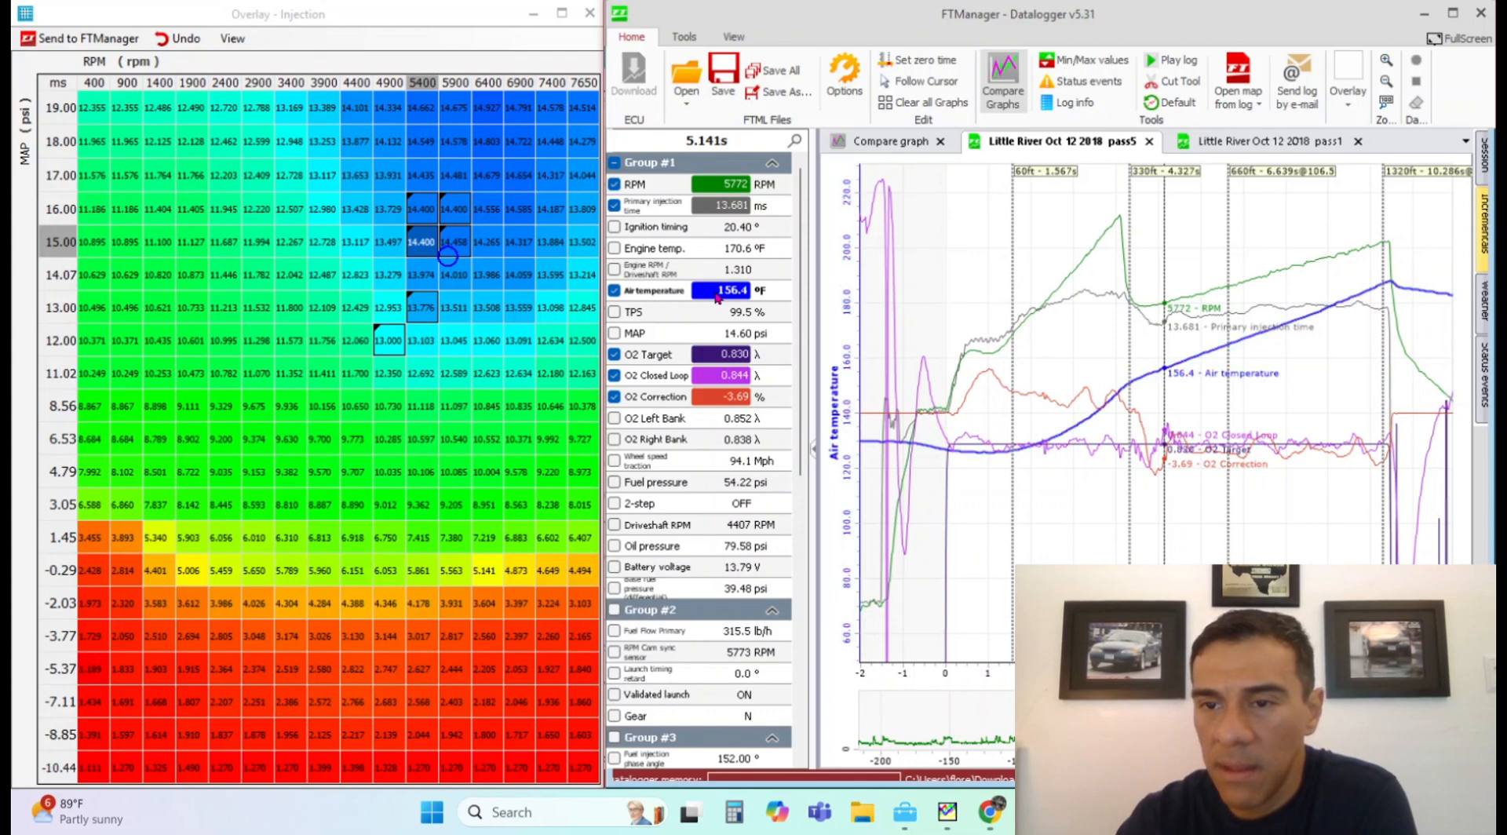
click(1049, 478)
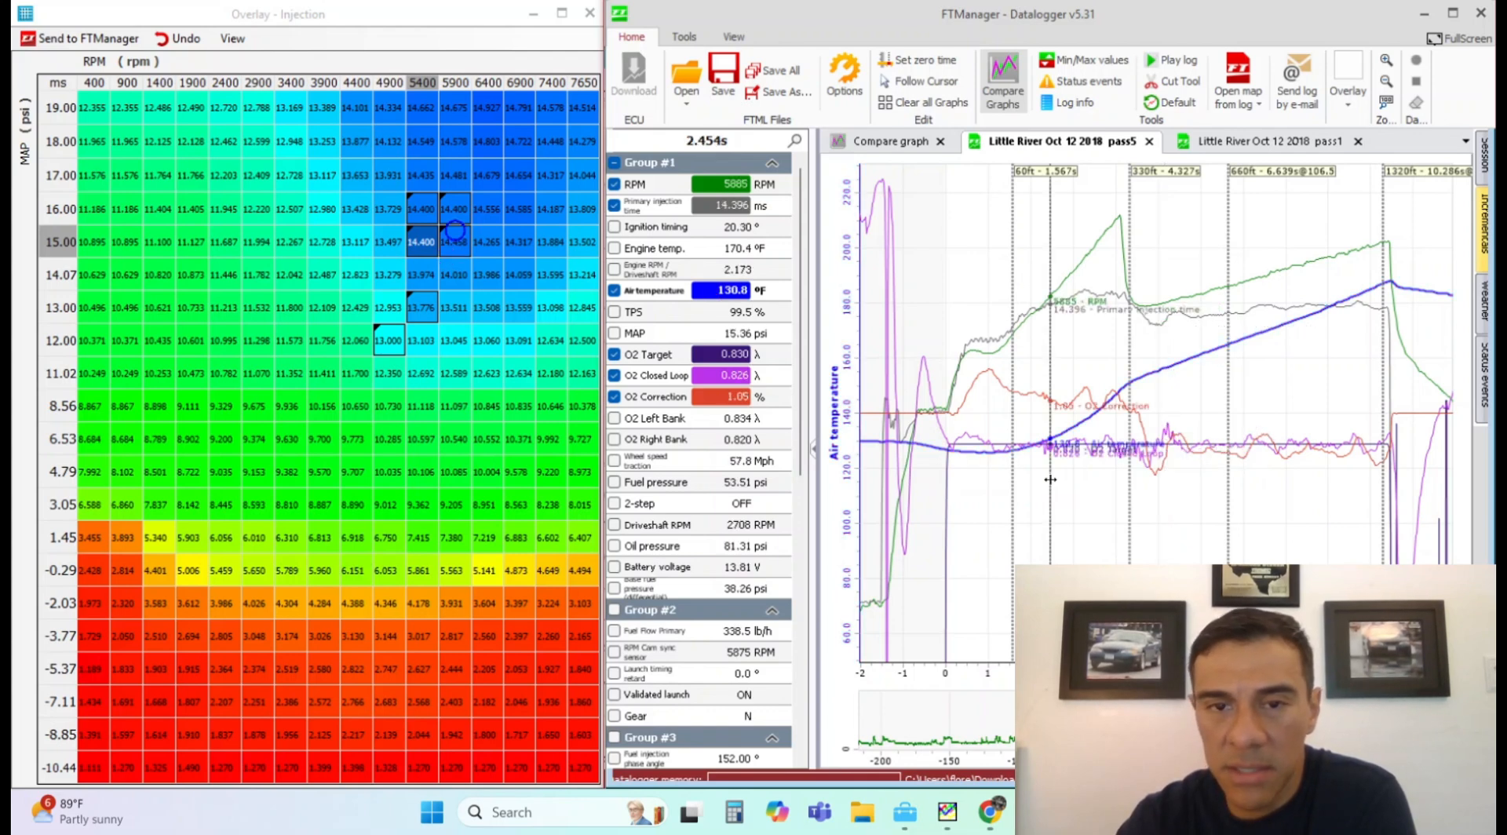
drag(1050, 479, 1033, 487)
click(1033, 482)
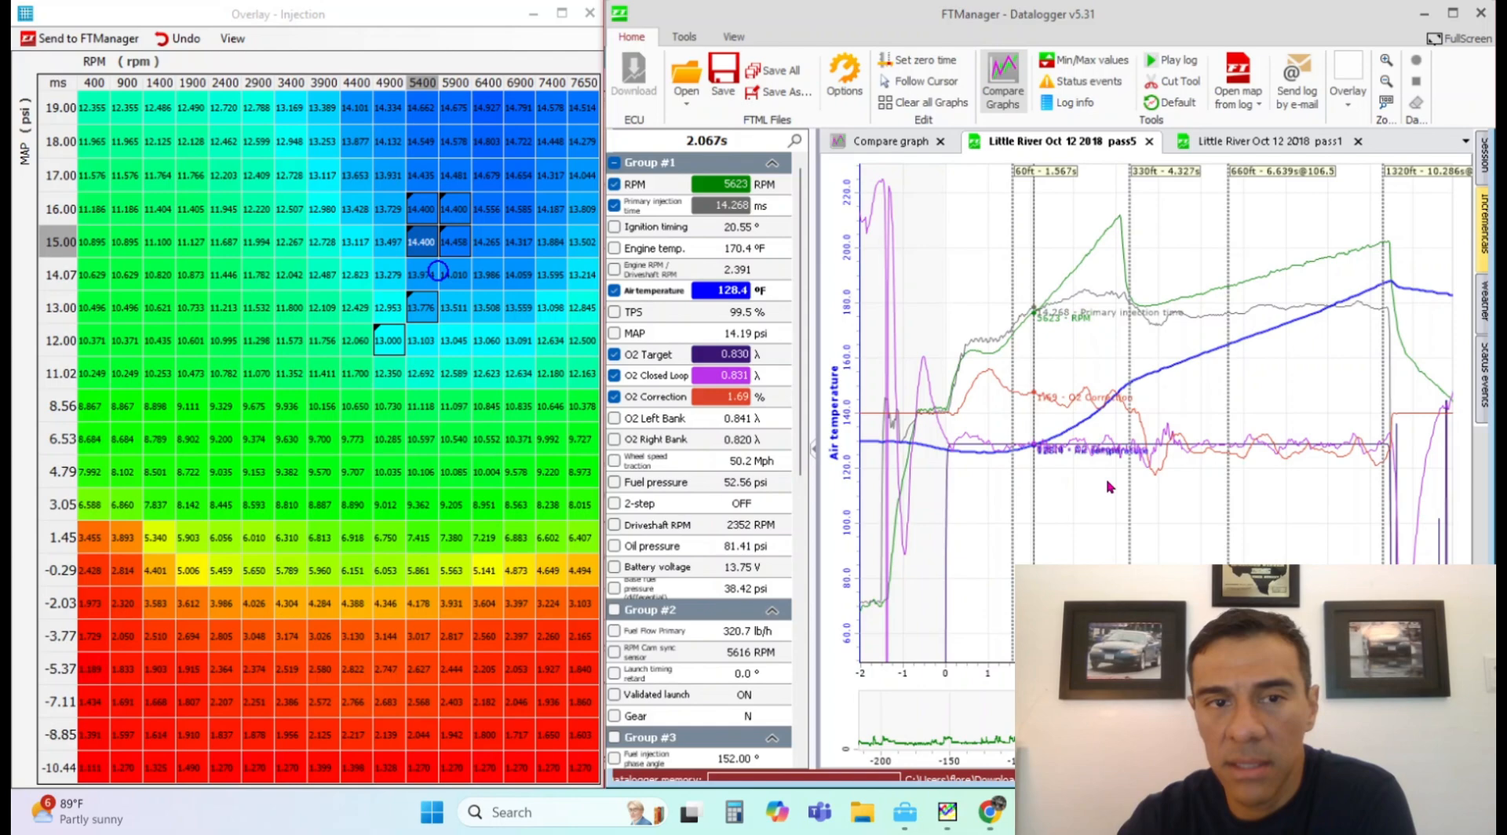
click(1156, 473)
click(1176, 475)
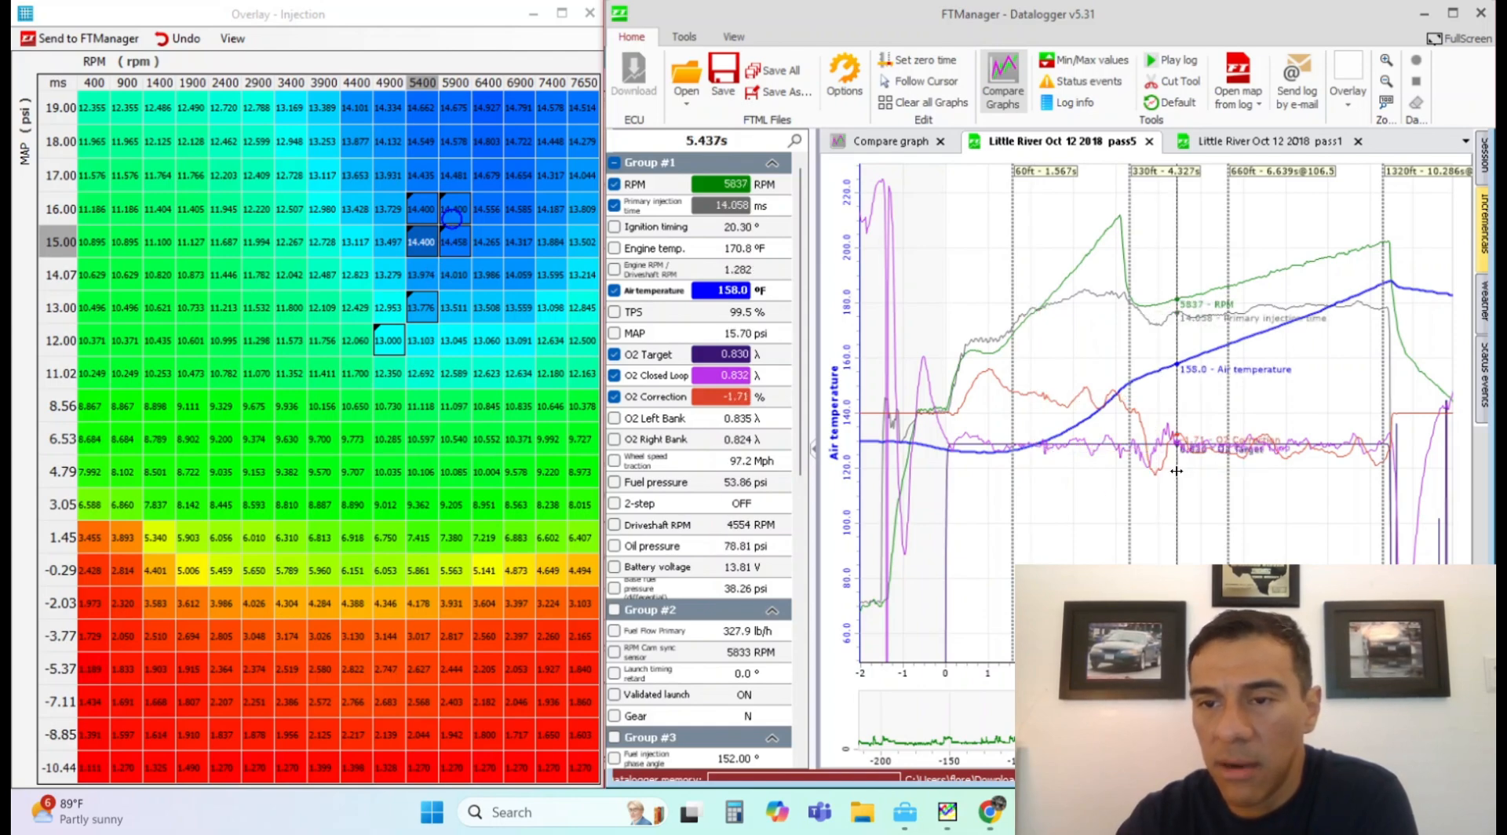
- Send the edited overlay table to FTManager and check the 17 and 18 psi fuel cells around 6400 and 6900 rpm
click(118, 39)
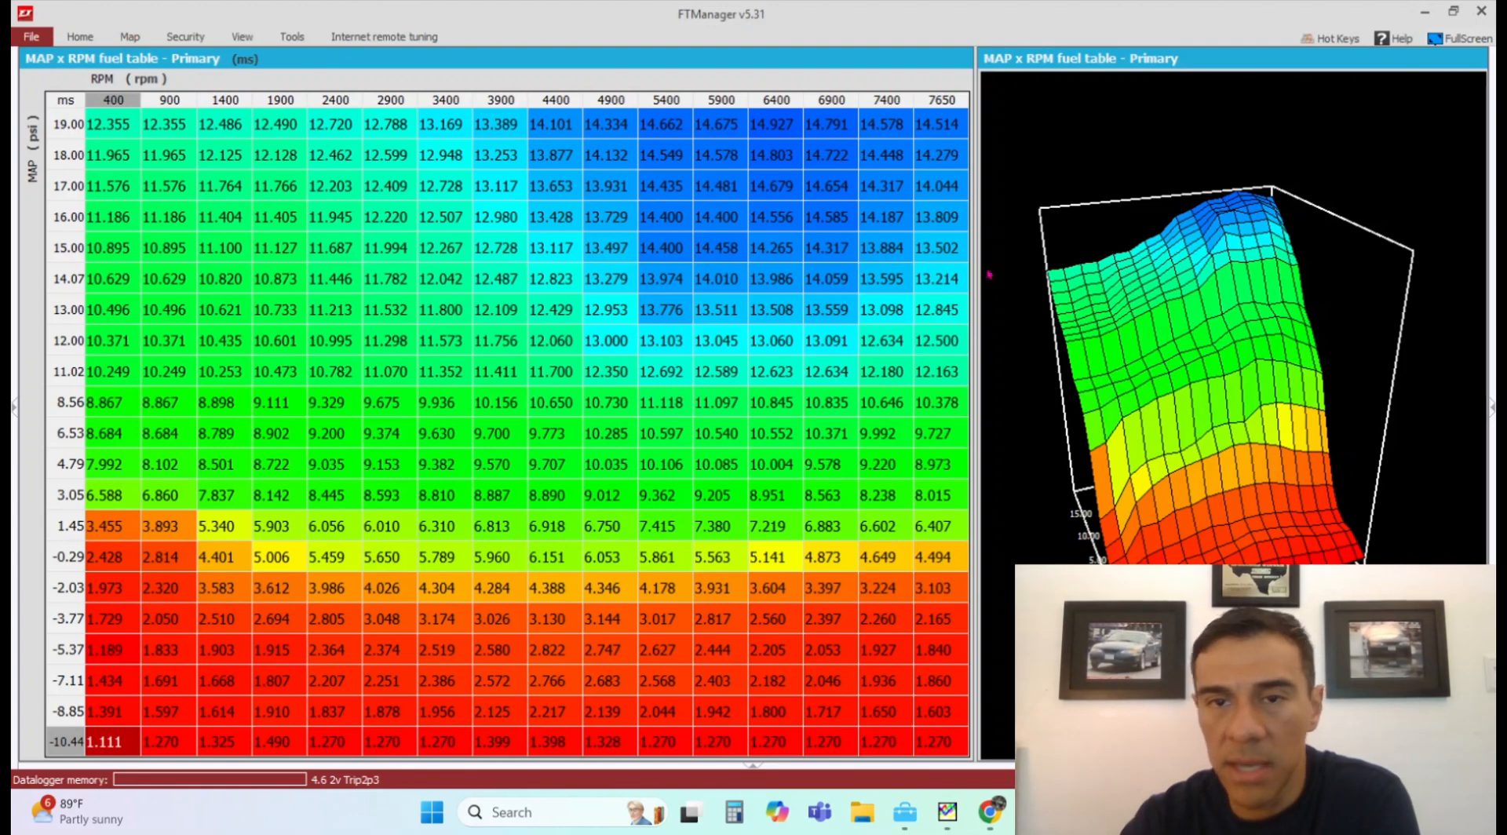
click(831, 199)
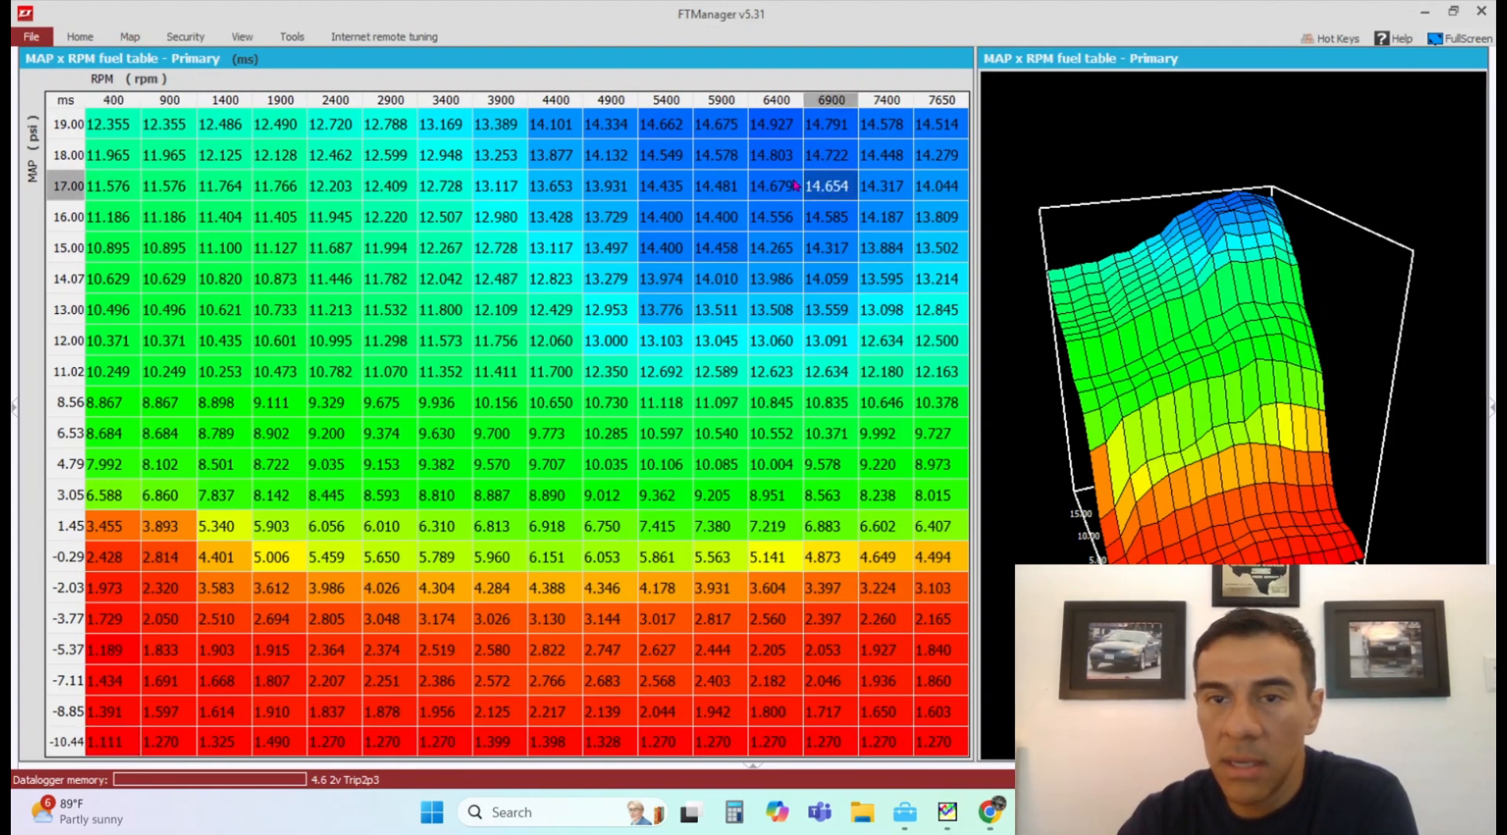
click(831, 165)
click(790, 156)
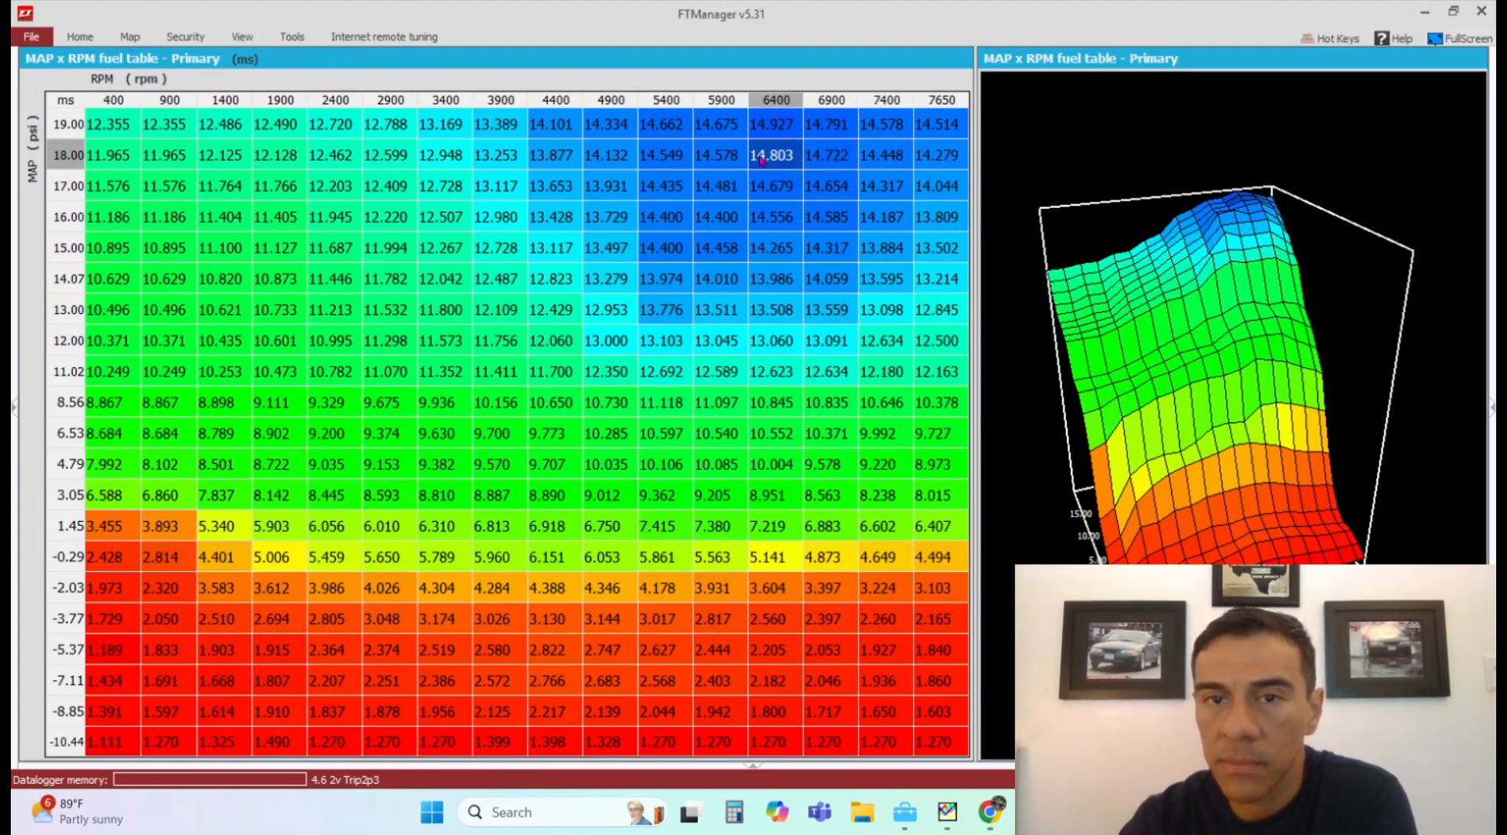
click(775, 187)
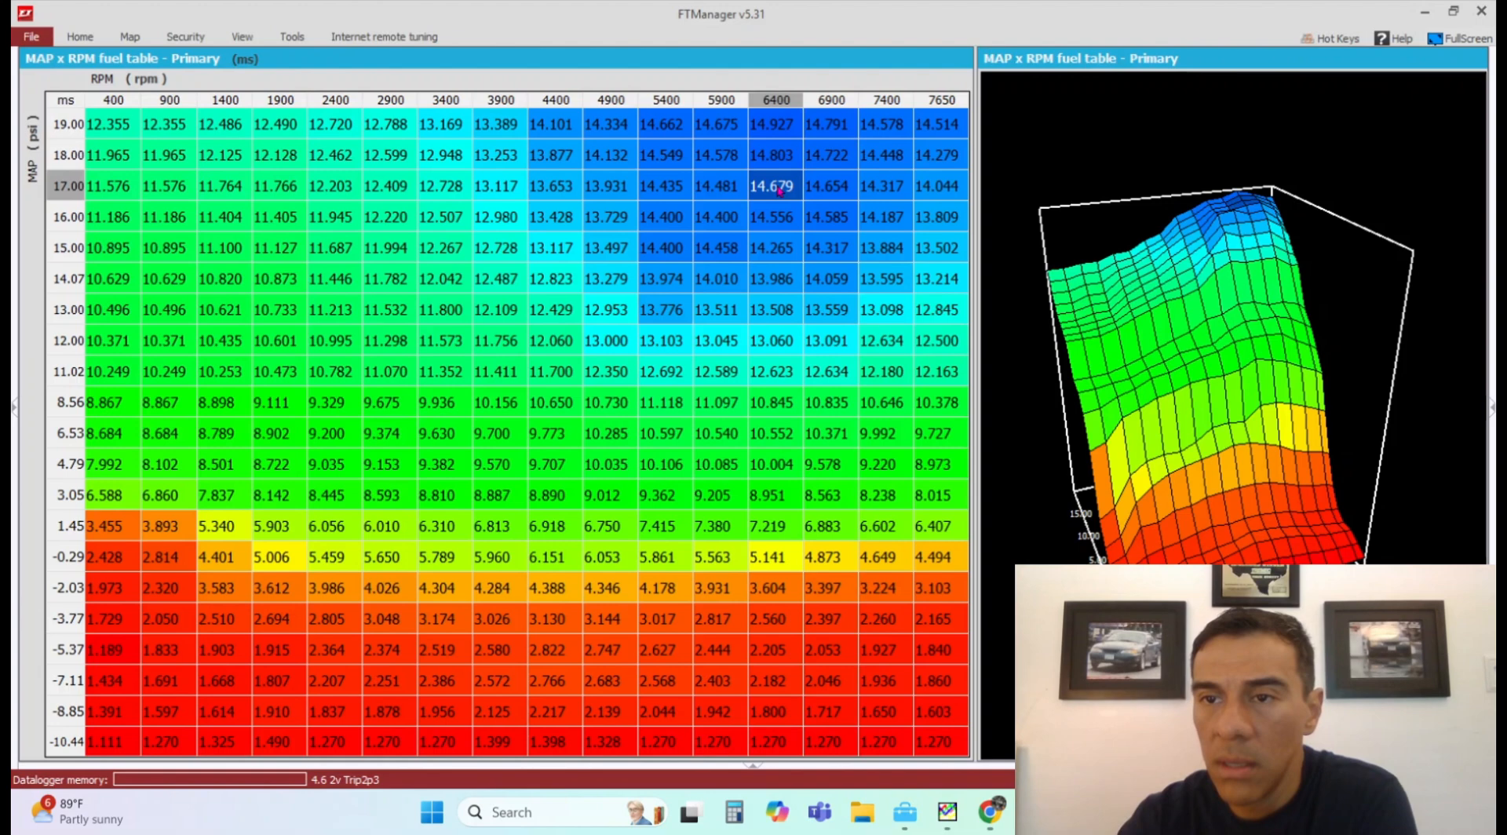
click(838, 192)
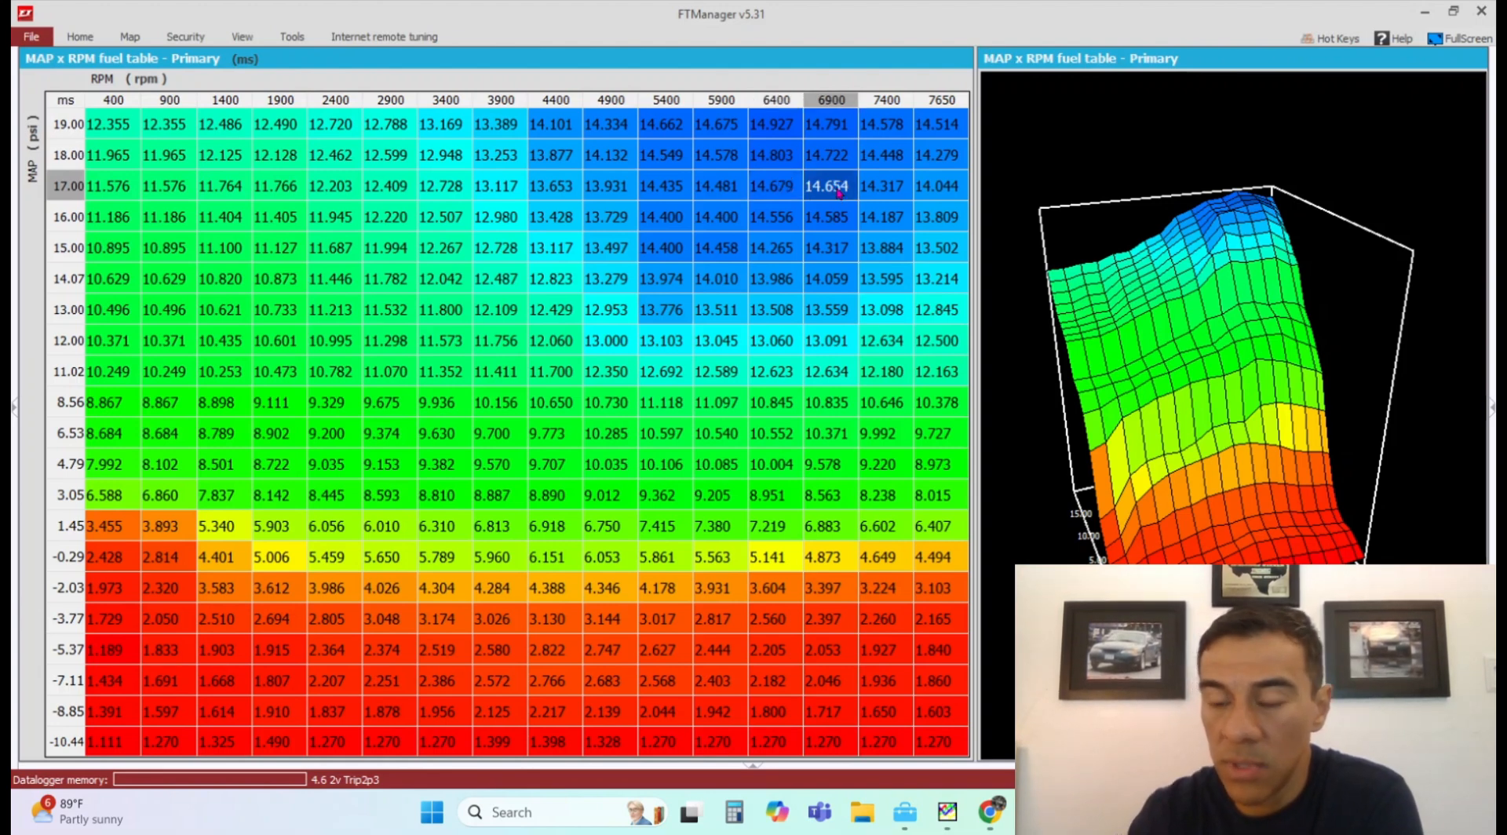
- Raise the 6400 rpm fuel cells to 14.375 ms at 15 psi and 13.996 ms at 14.07 psi
key(Down)
key(Down)
key(Left)
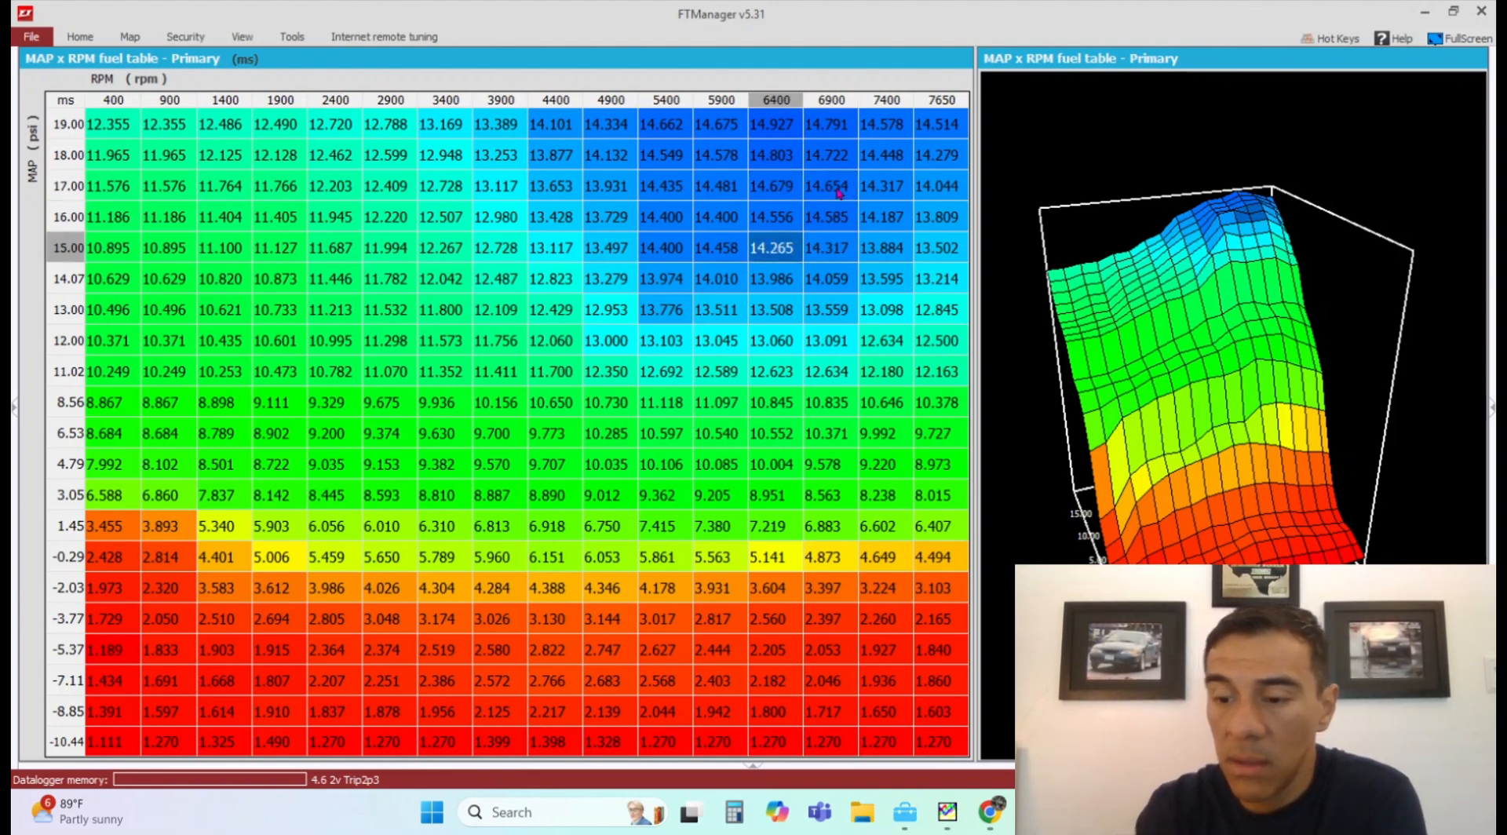
key(plus)
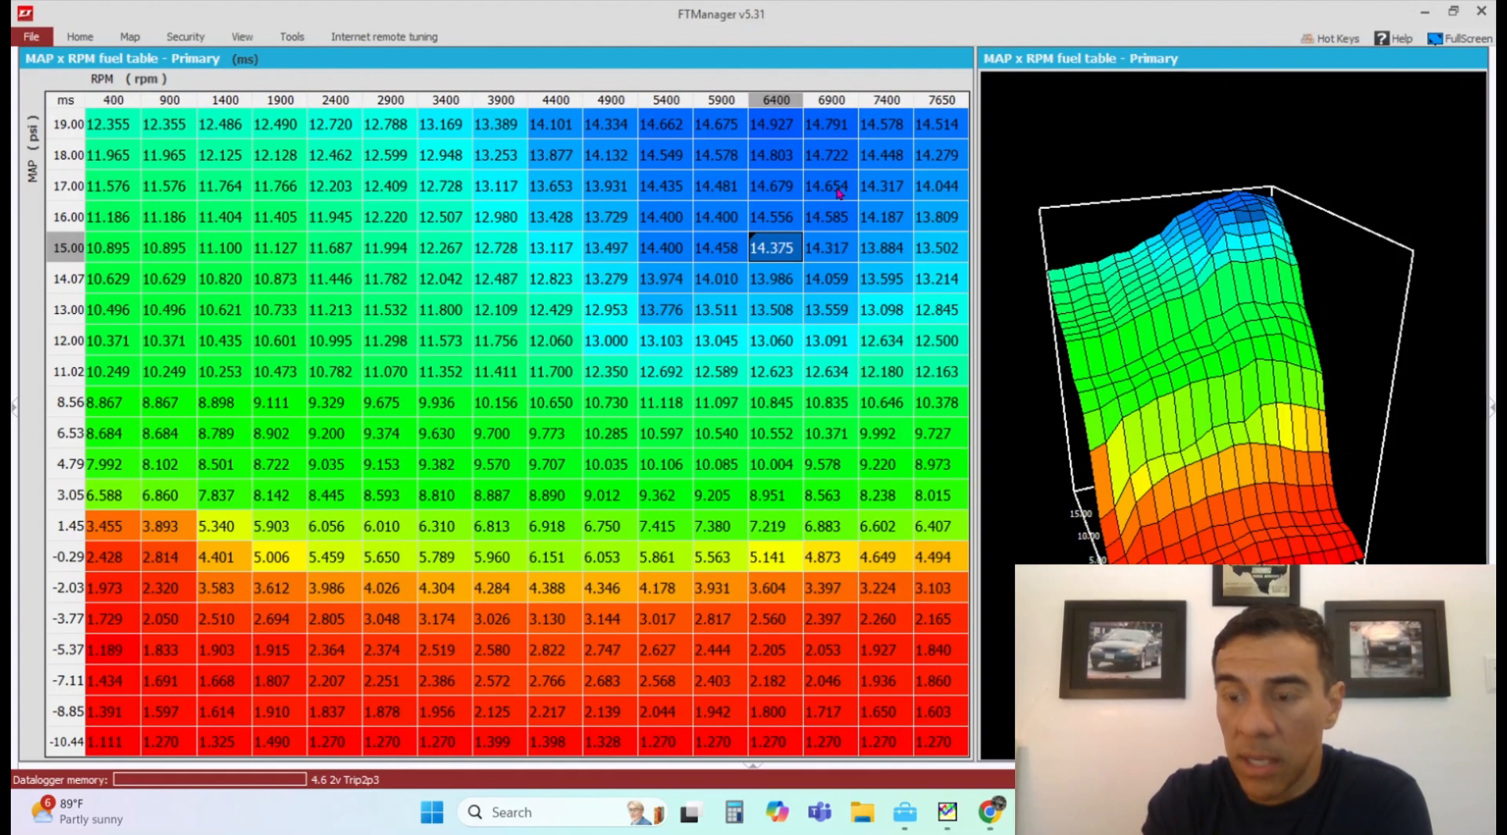
key(Down)
key(plus)
- Raise the 13 psi fuel cells to 13.731 ms at 5900 rpm and 13.668 ms at 6400 rpm
key(Down)
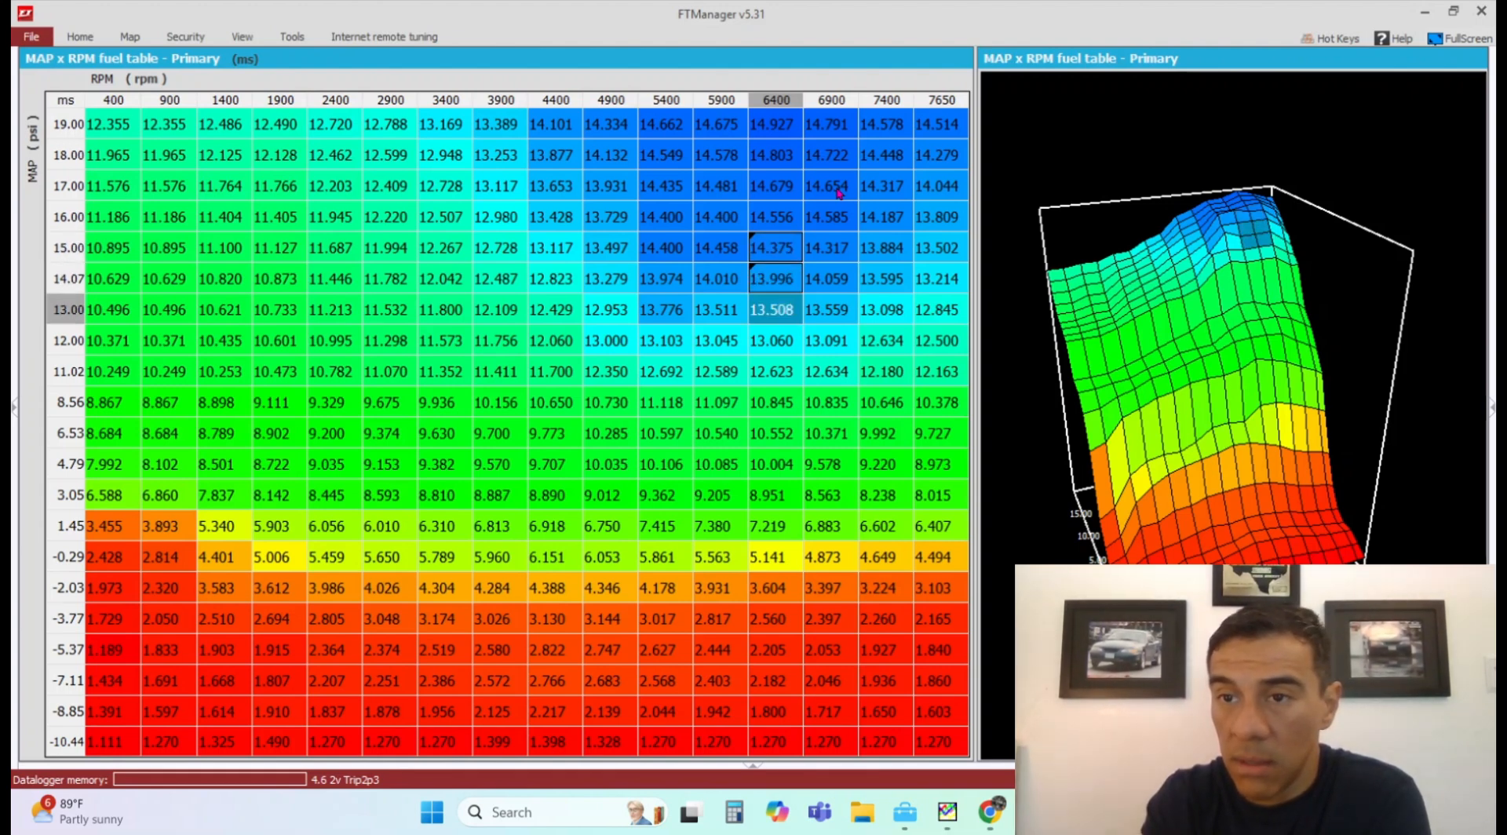
key(plus)
key(plus)
key(plus)
key(plus)
key(plus)
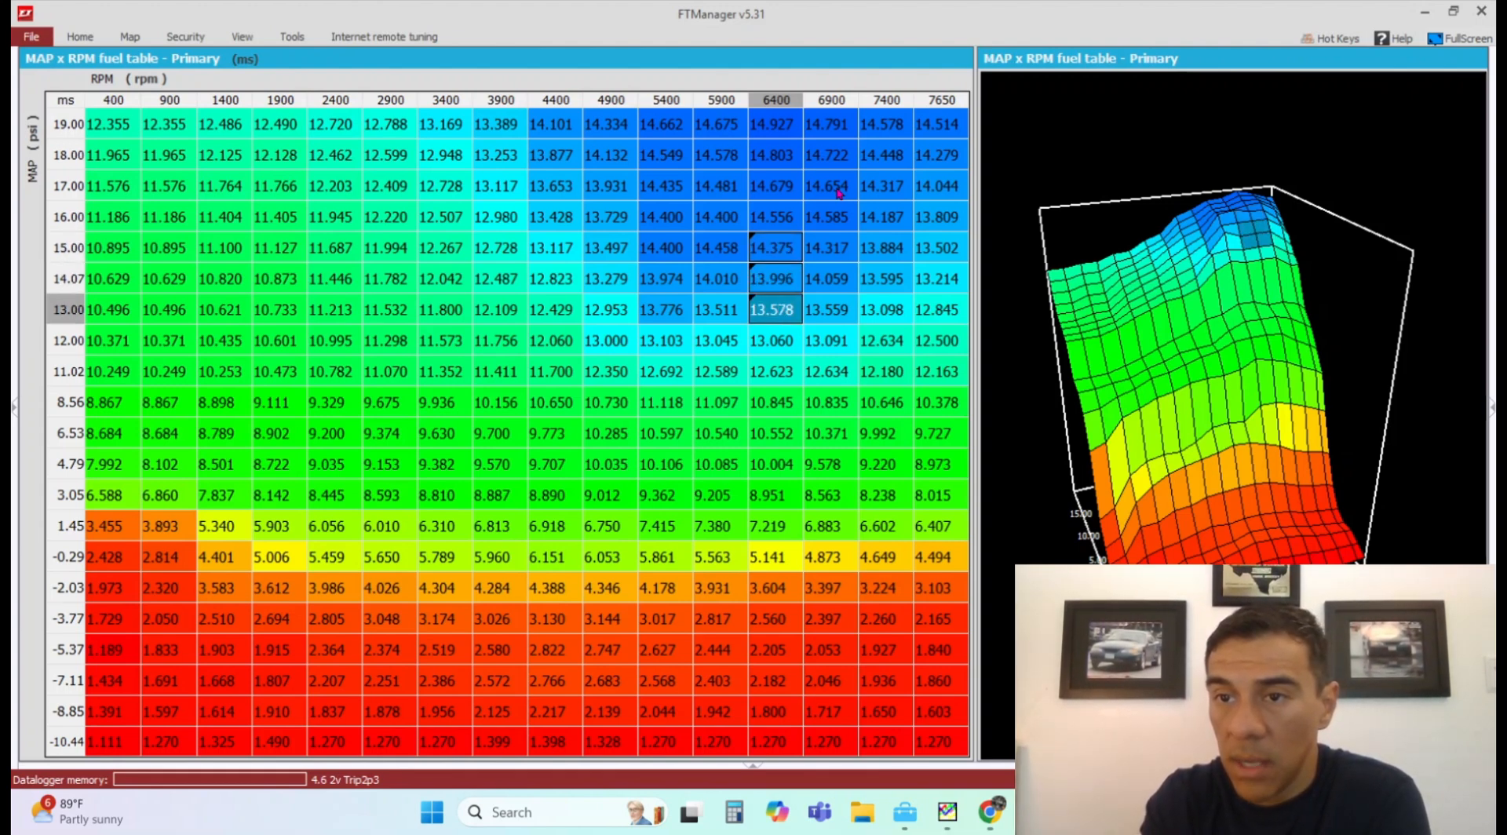
key(Left)
key(plus)
key(plus)
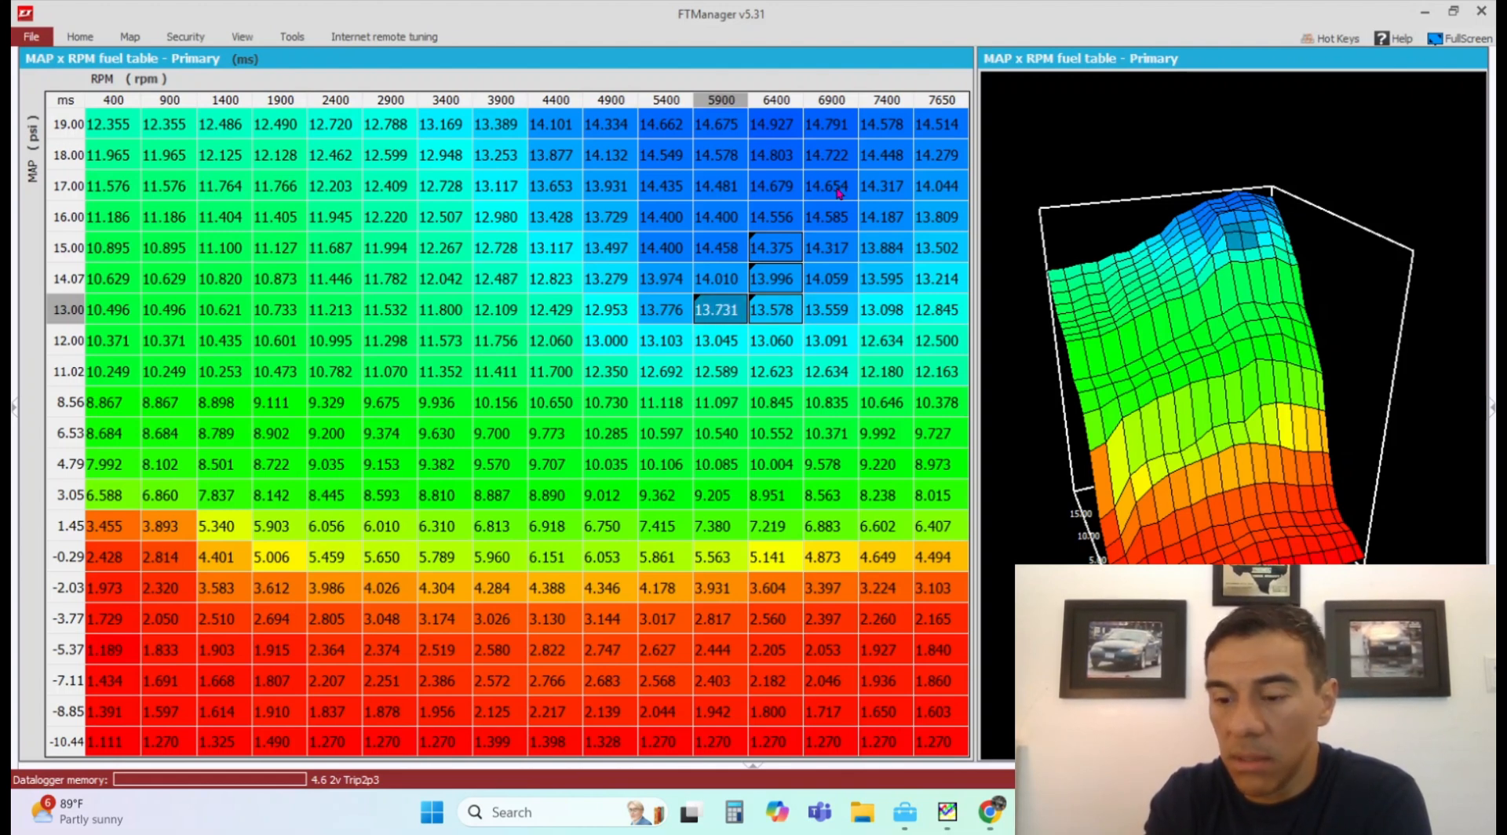
key(Right)
key(plus)
key(plus)
key(plus)
key(plus)
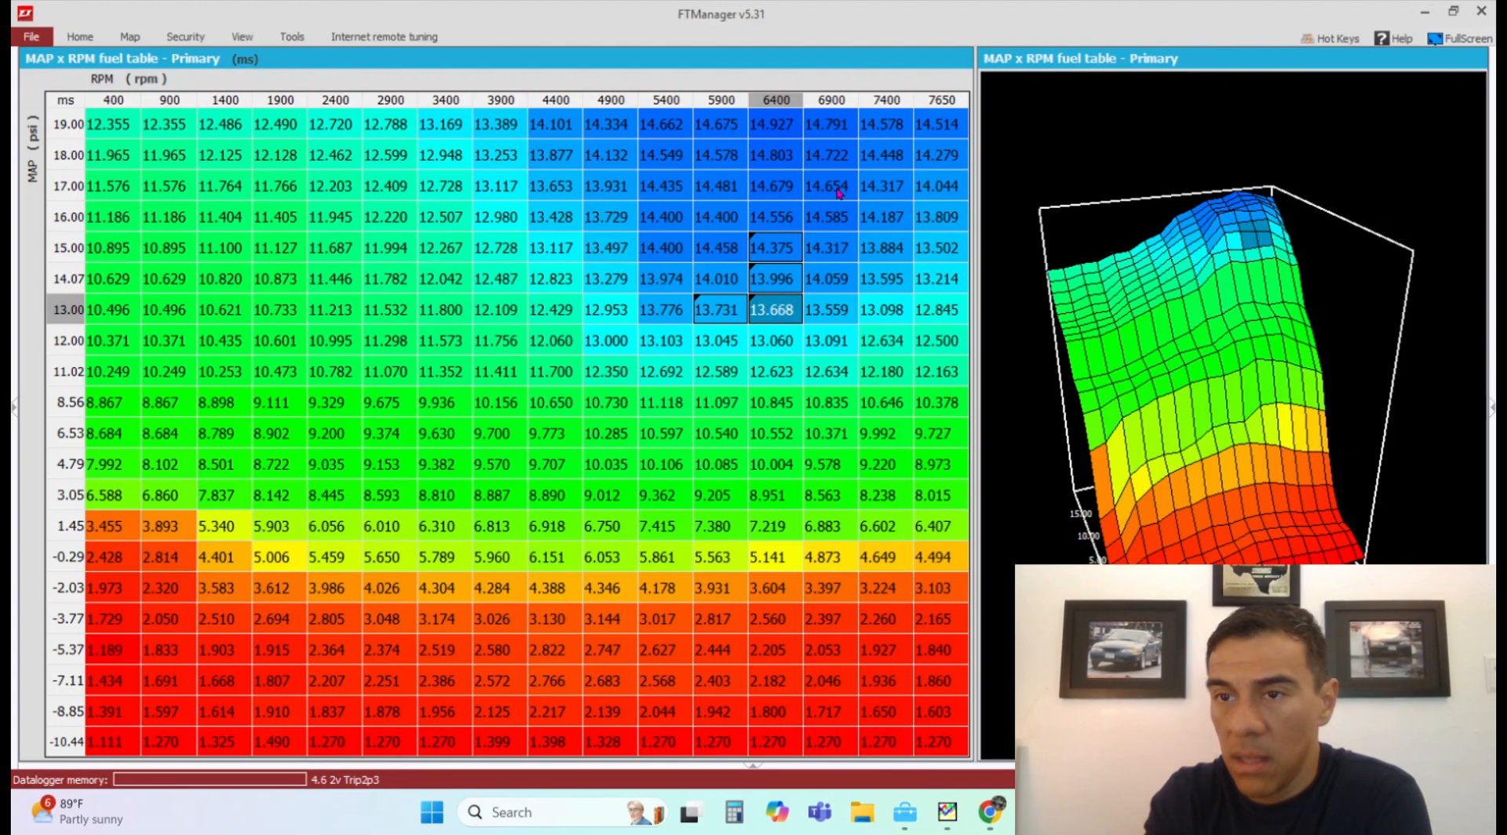
- Raise the 12 psi fuel cells to 13.155 ms at 5900 rpm and 13.223 ms at 5400 rpm
key(Down)
key(Left)
key(plus)
key(plus)
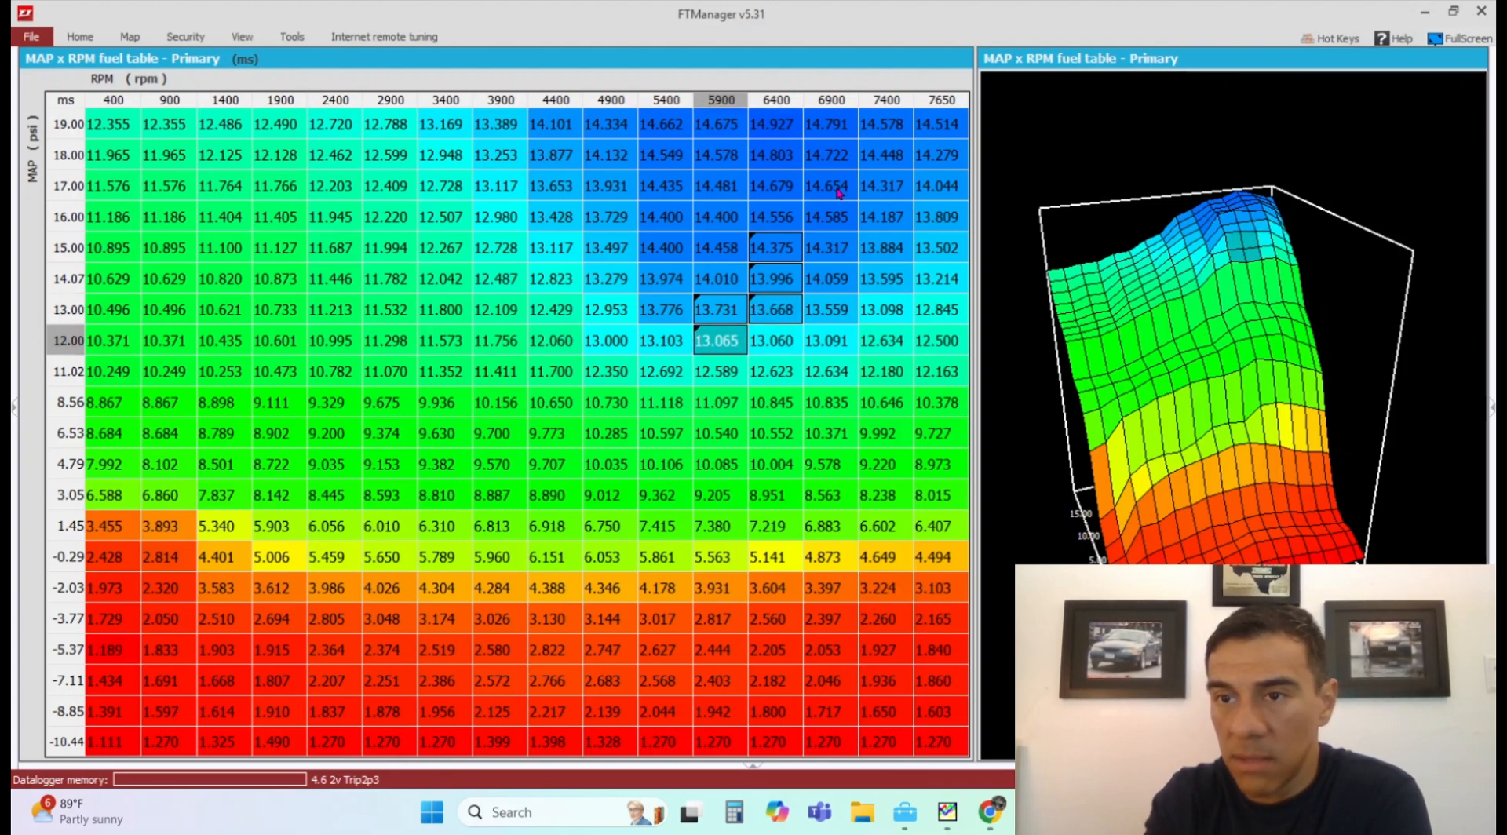
key(plus)
key(plus)
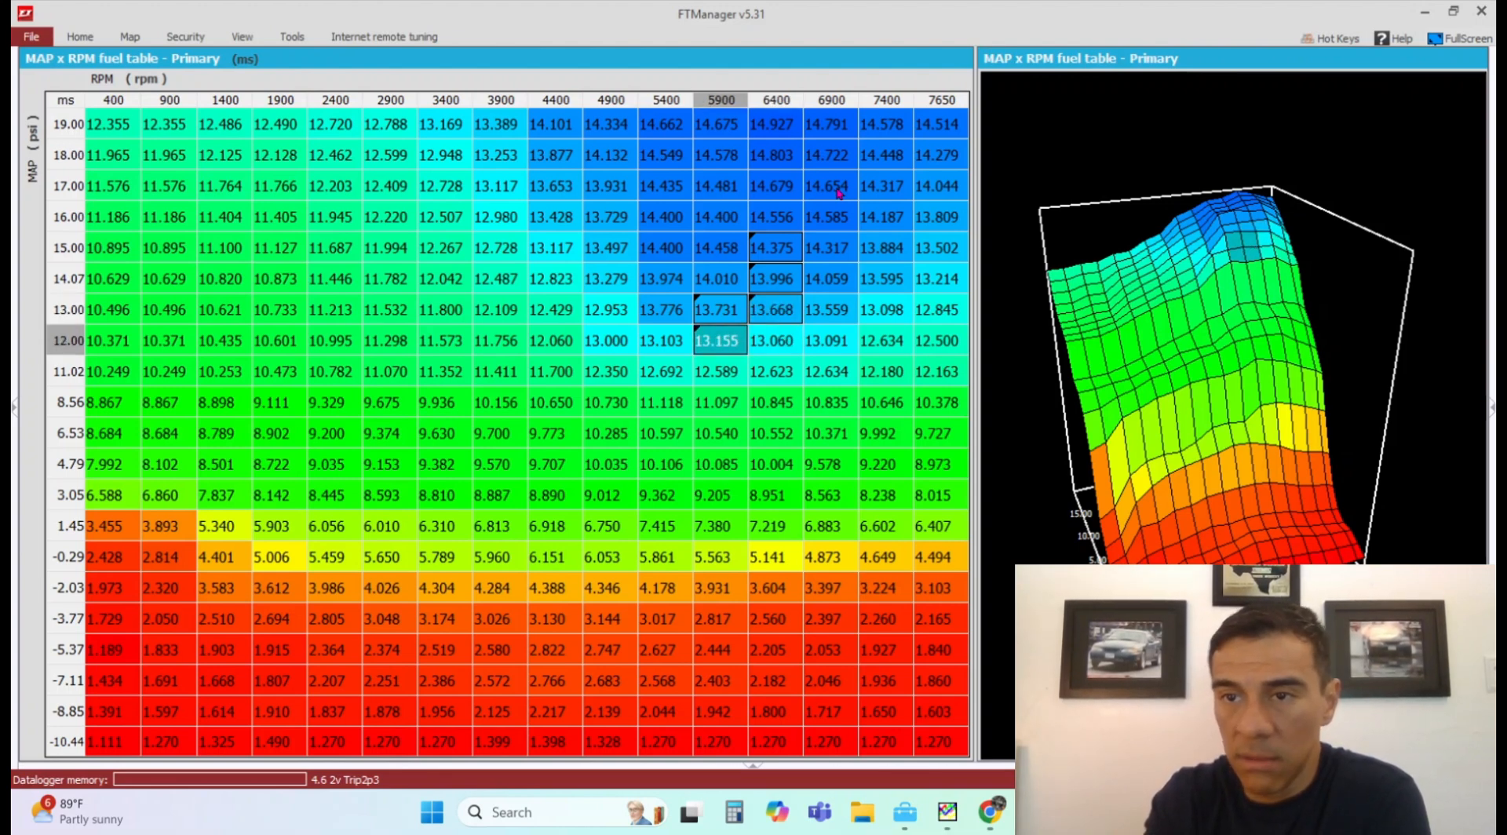
key(Left)
key(plus)
key(plus)
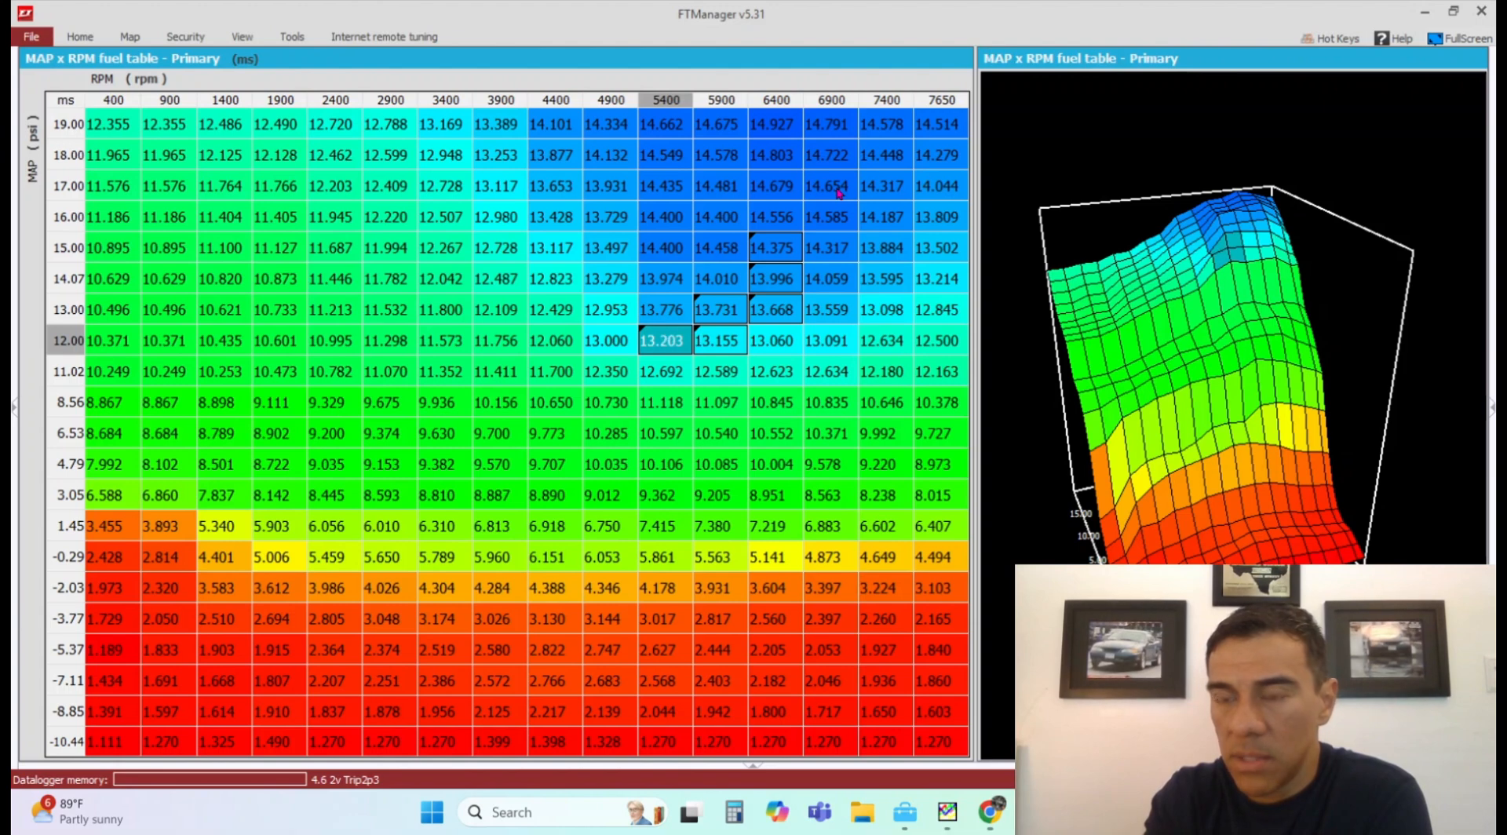
- Raise the 14.07 psi, 5400 rpm fuel cell to 14.024 ms
key(Up)
key(Up)
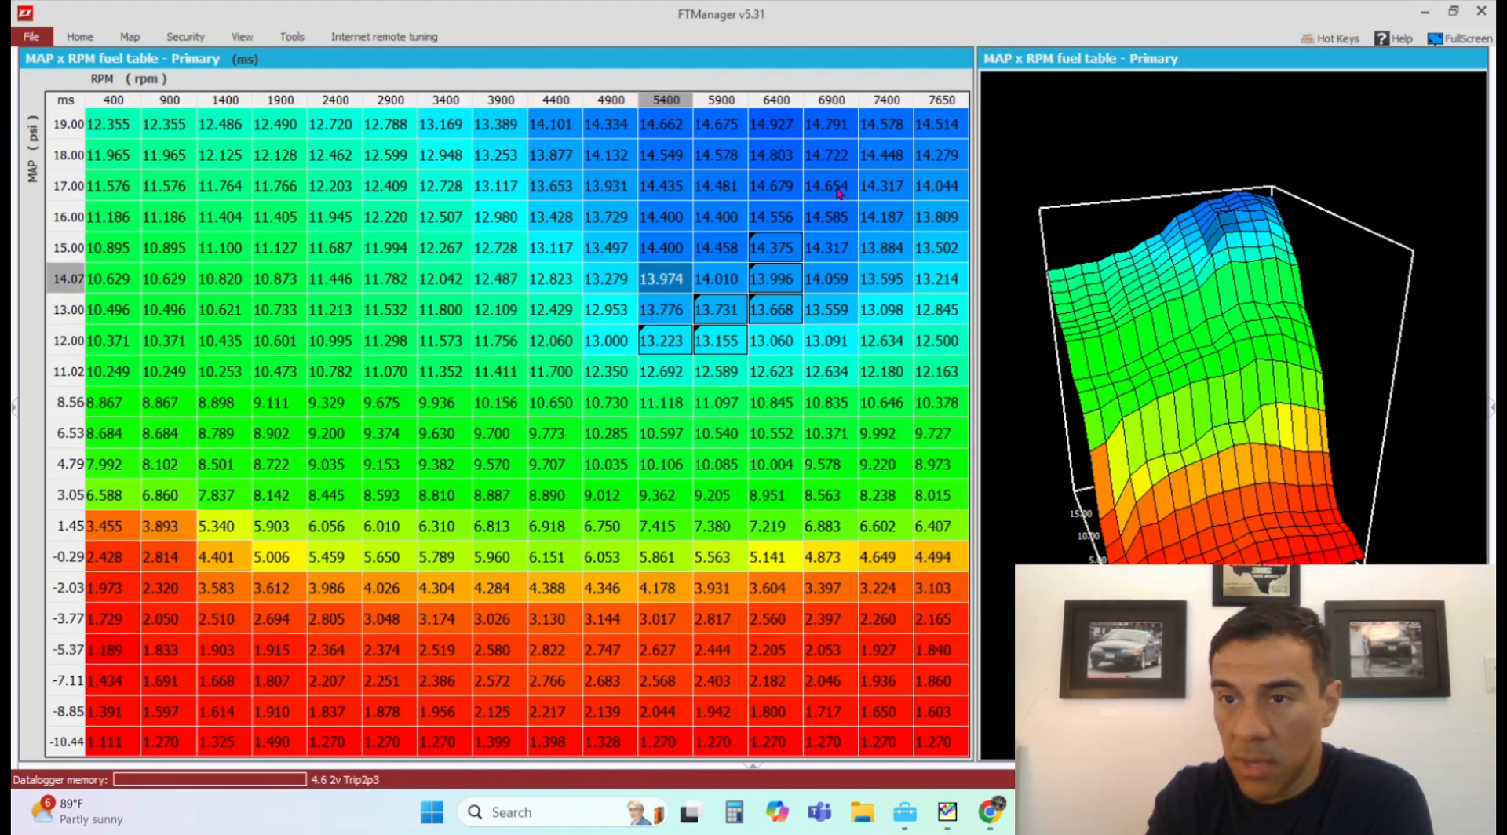
key(plus)
key(plus)
key(plus)
key(plus)
key(plus)
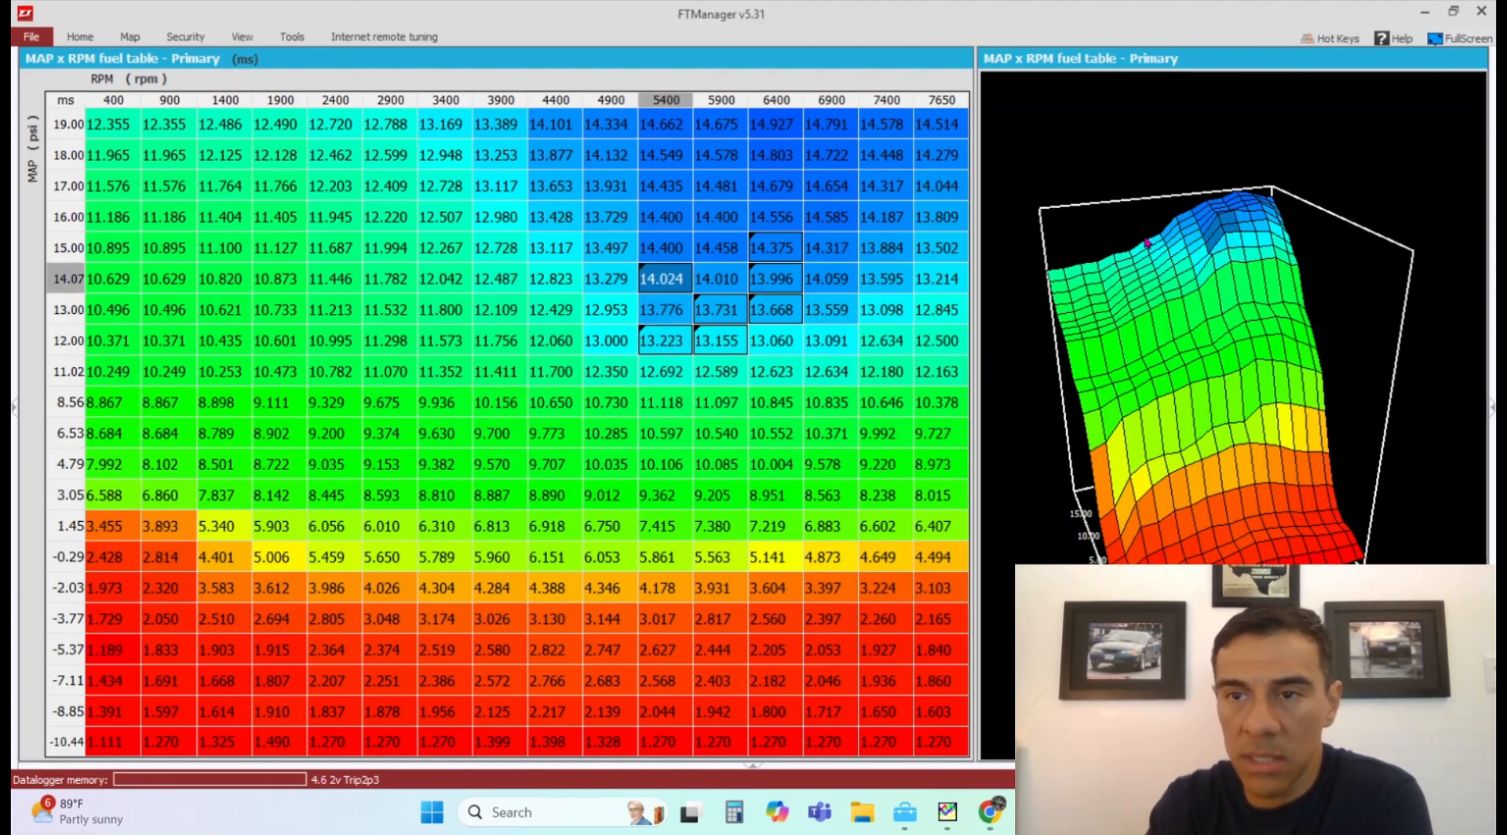
- Inspect the high-boost peak on the 3D surface and raise the 16 psi, 5900 rpm fuel cell to 14.570 ms
drag(1153, 257, 1232, 365)
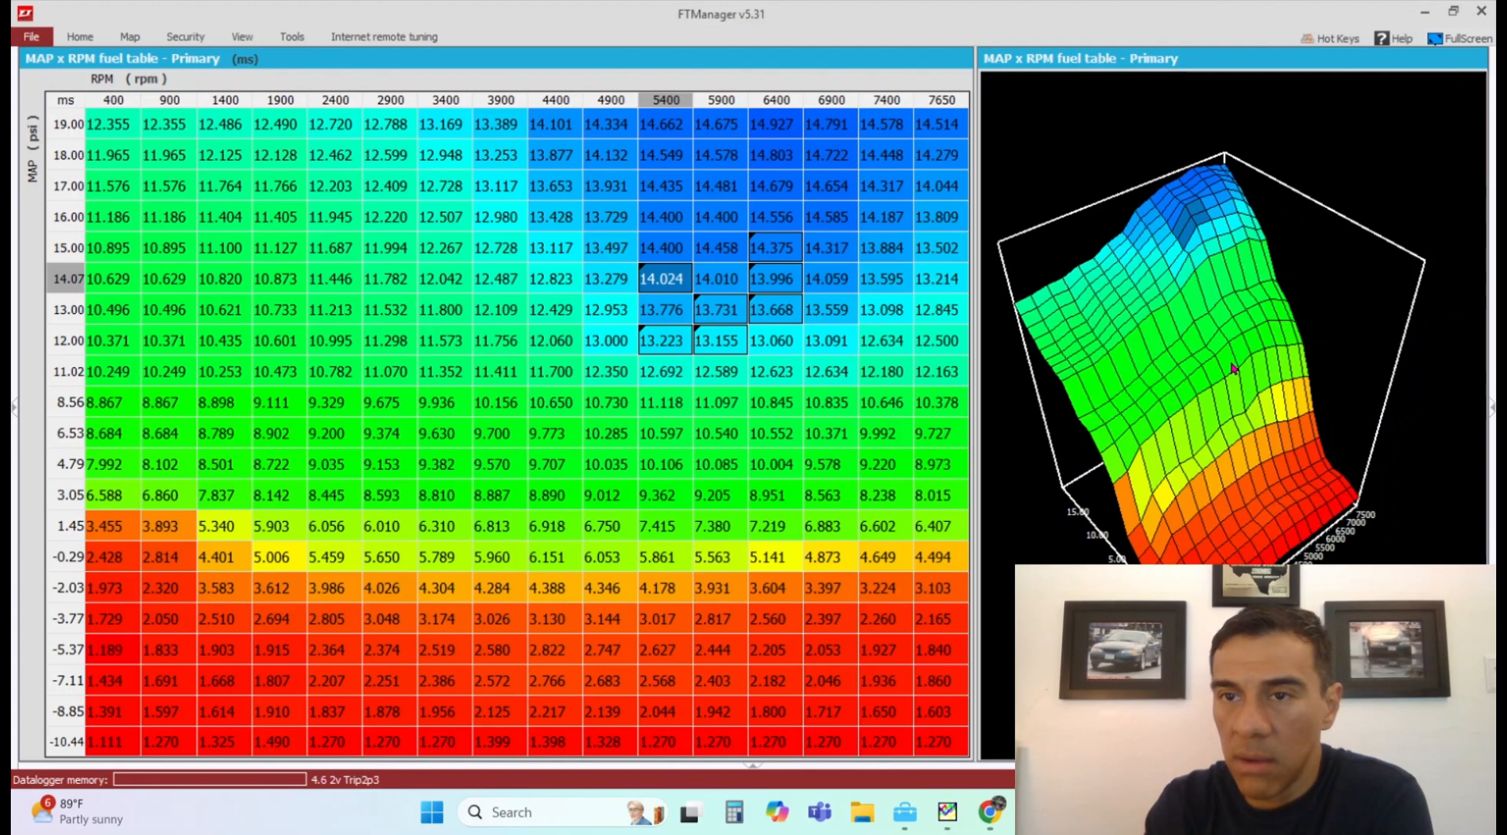
click(836, 213)
click(825, 195)
click(781, 194)
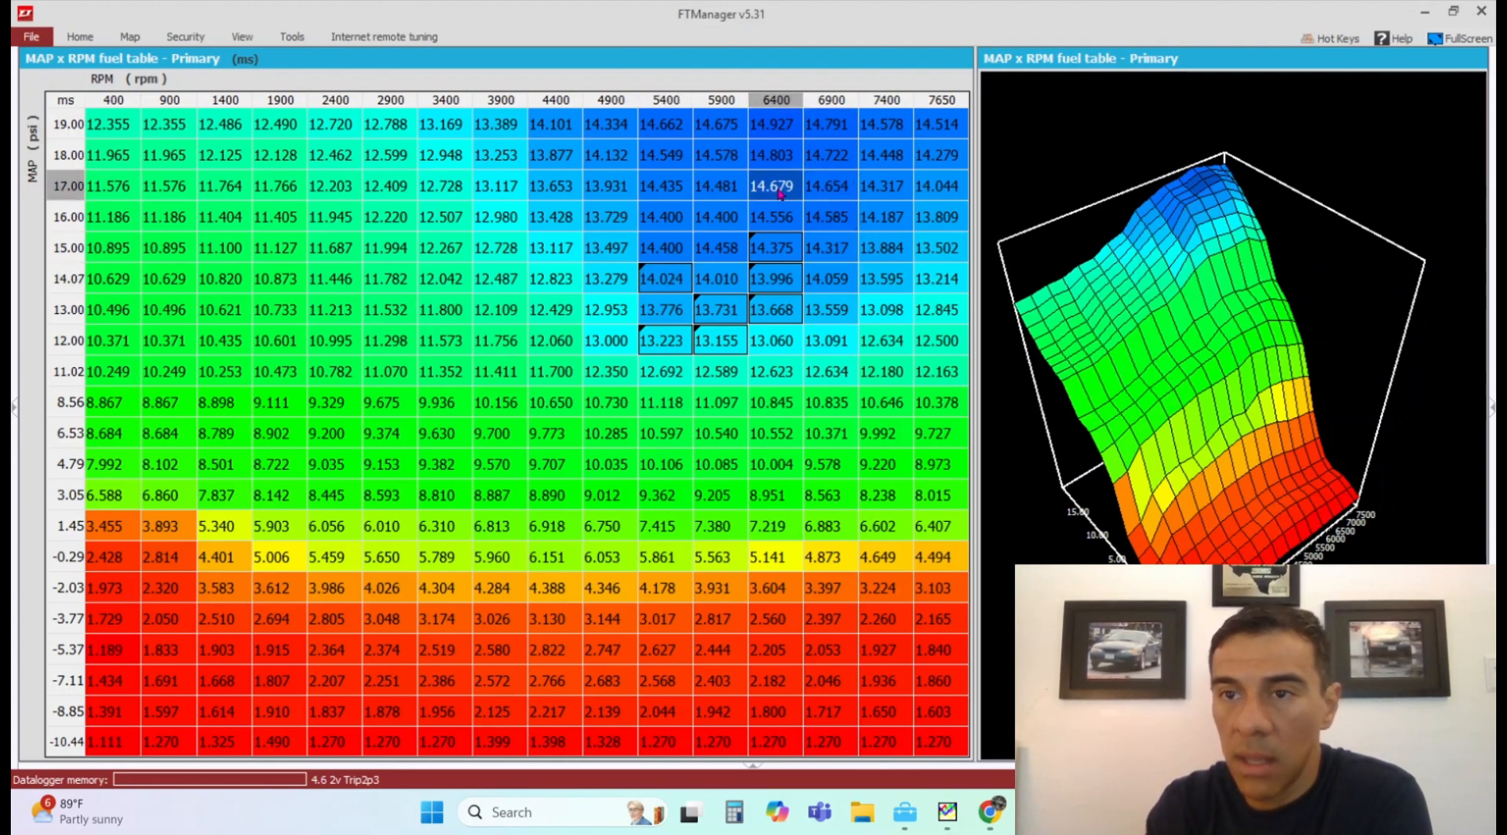
click(773, 224)
click(746, 226)
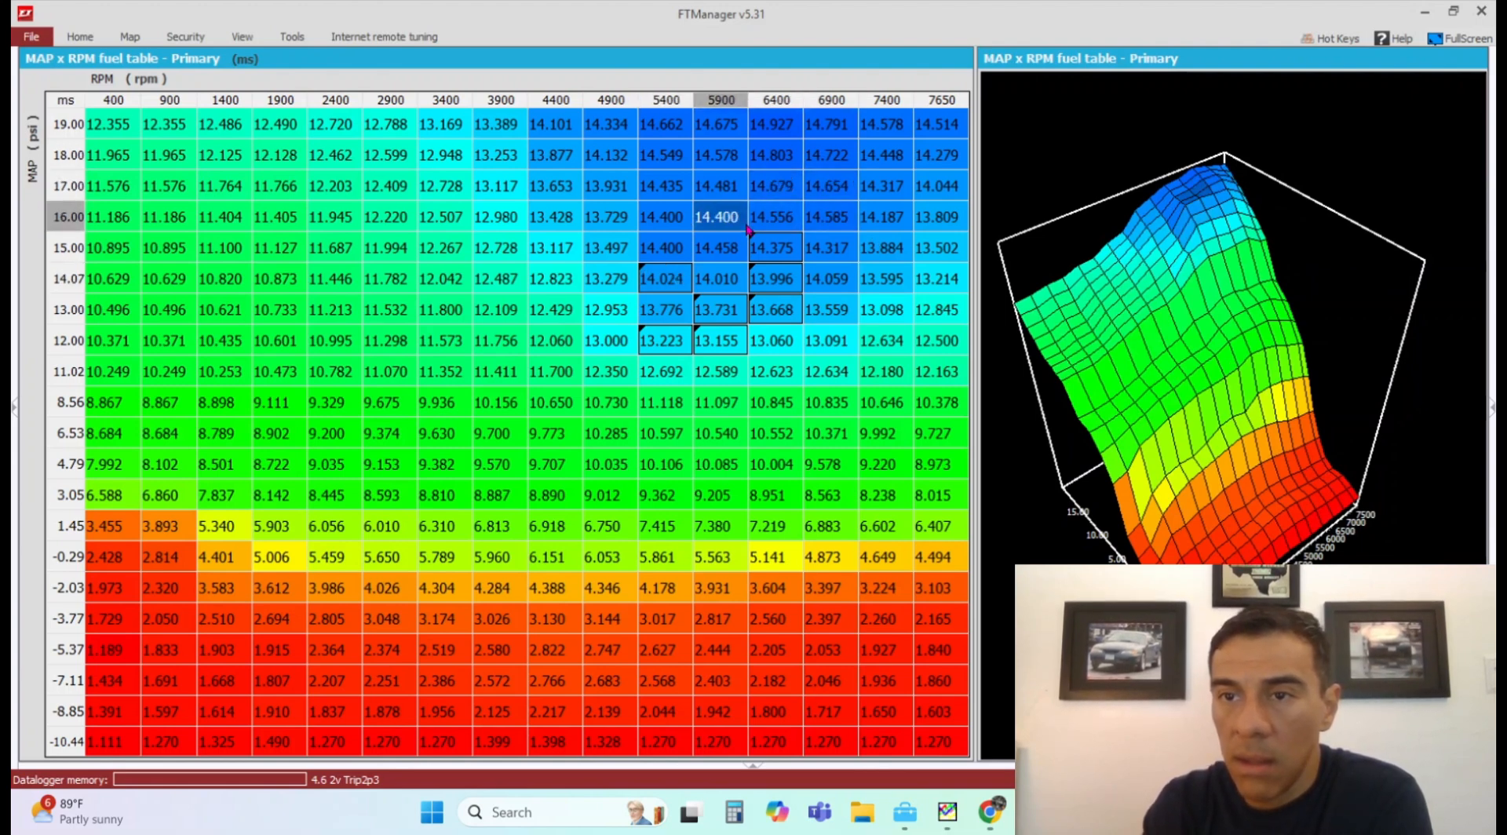
key(ctrl+Up)
key(ctrl+Up)
key(ctrl+Up)
key(ctrl+Up)
key(ctrl+Up)
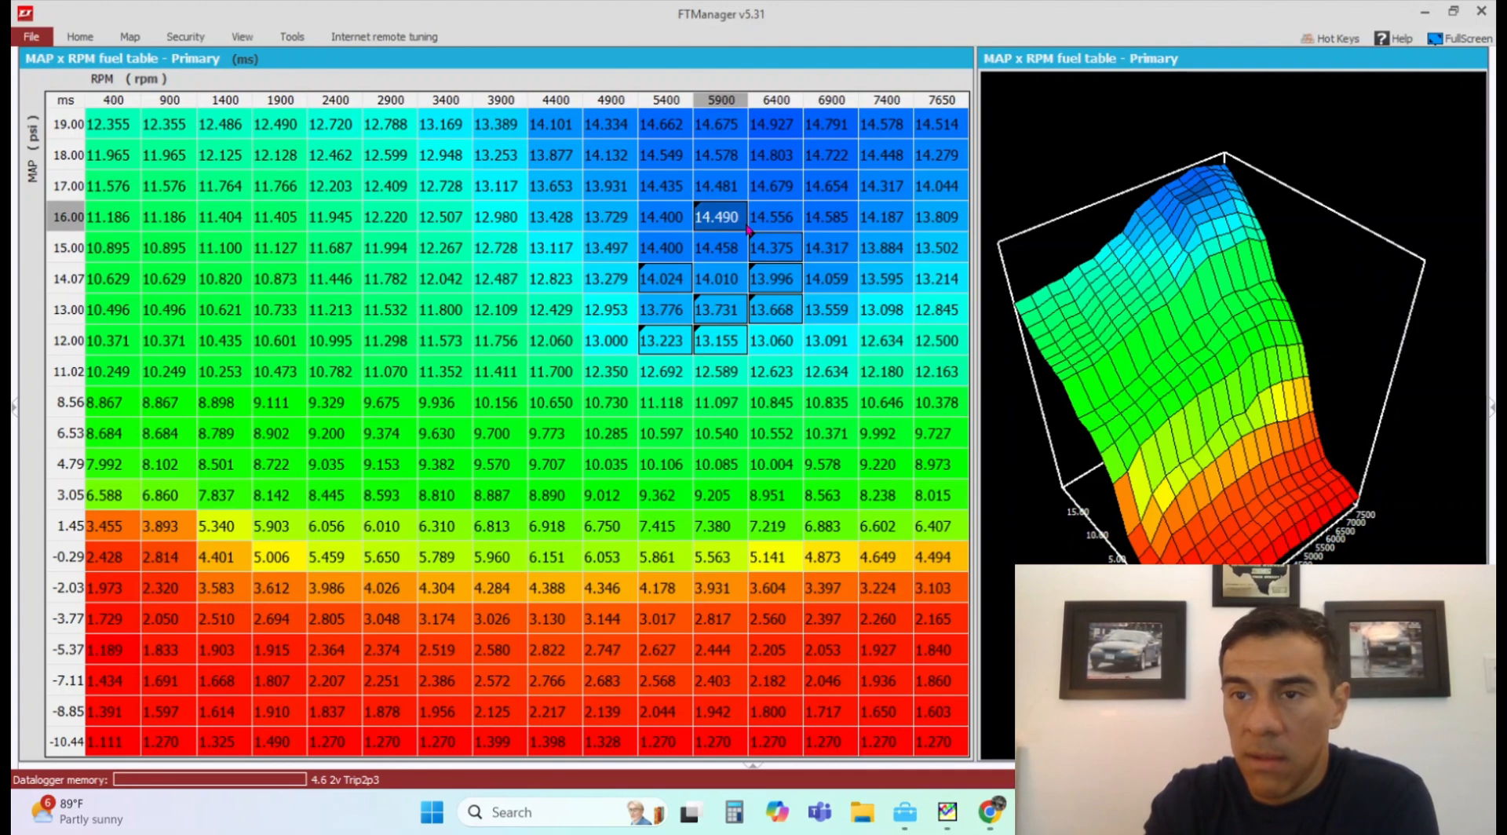
- Raise the 5900 rpm fuel cells to 14.561 ms at 17 psi and 14.698 ms at 18 psi, and reset the 3D graph's zoom
key(Up)
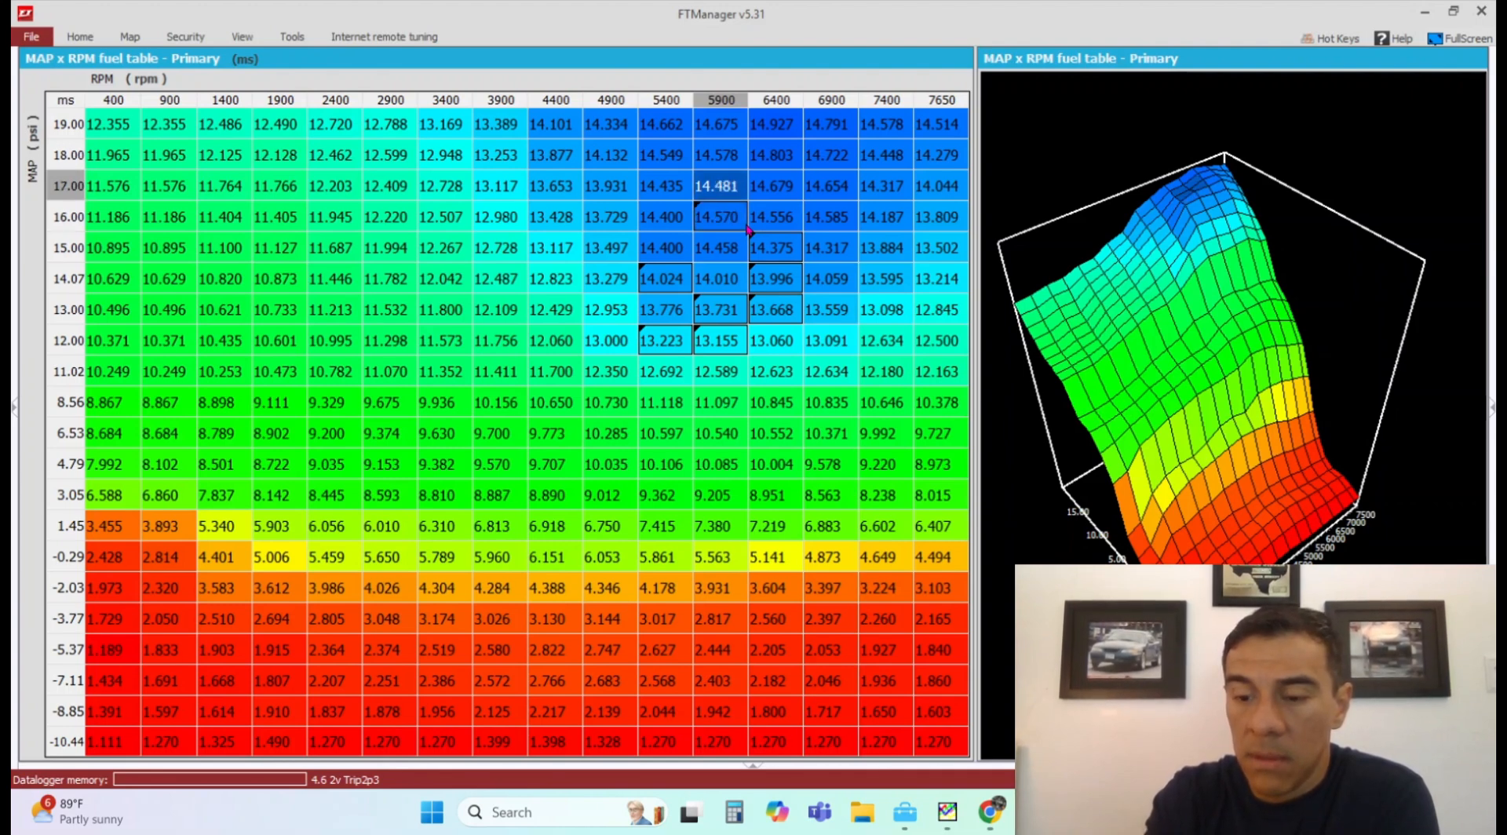
key(ctrl+Up)
key(ctrl+Up)
key(ctrl+Up)
key(Up)
key(ctrl+Up)
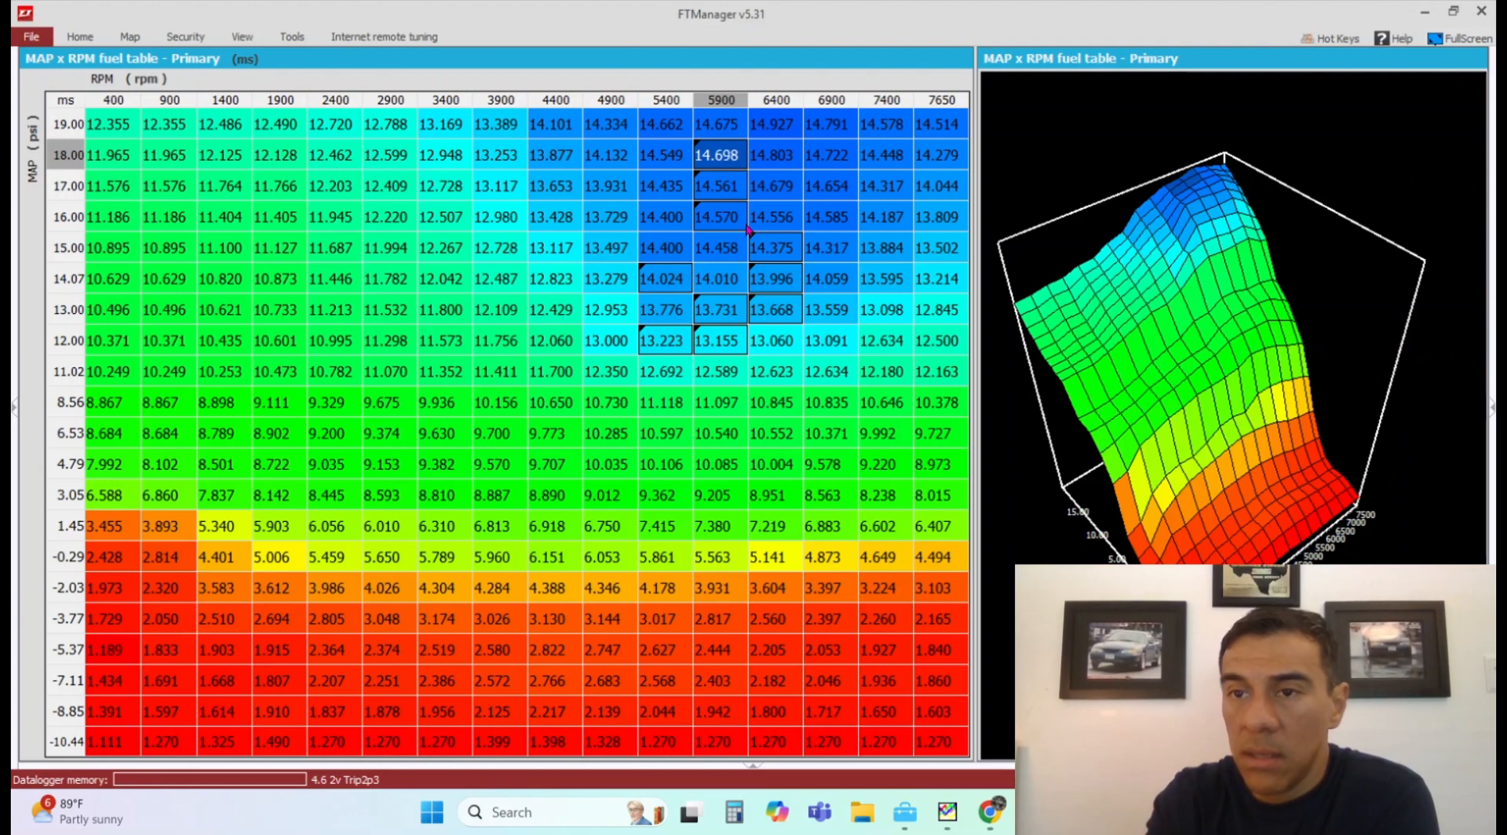
right_click(1049, 250)
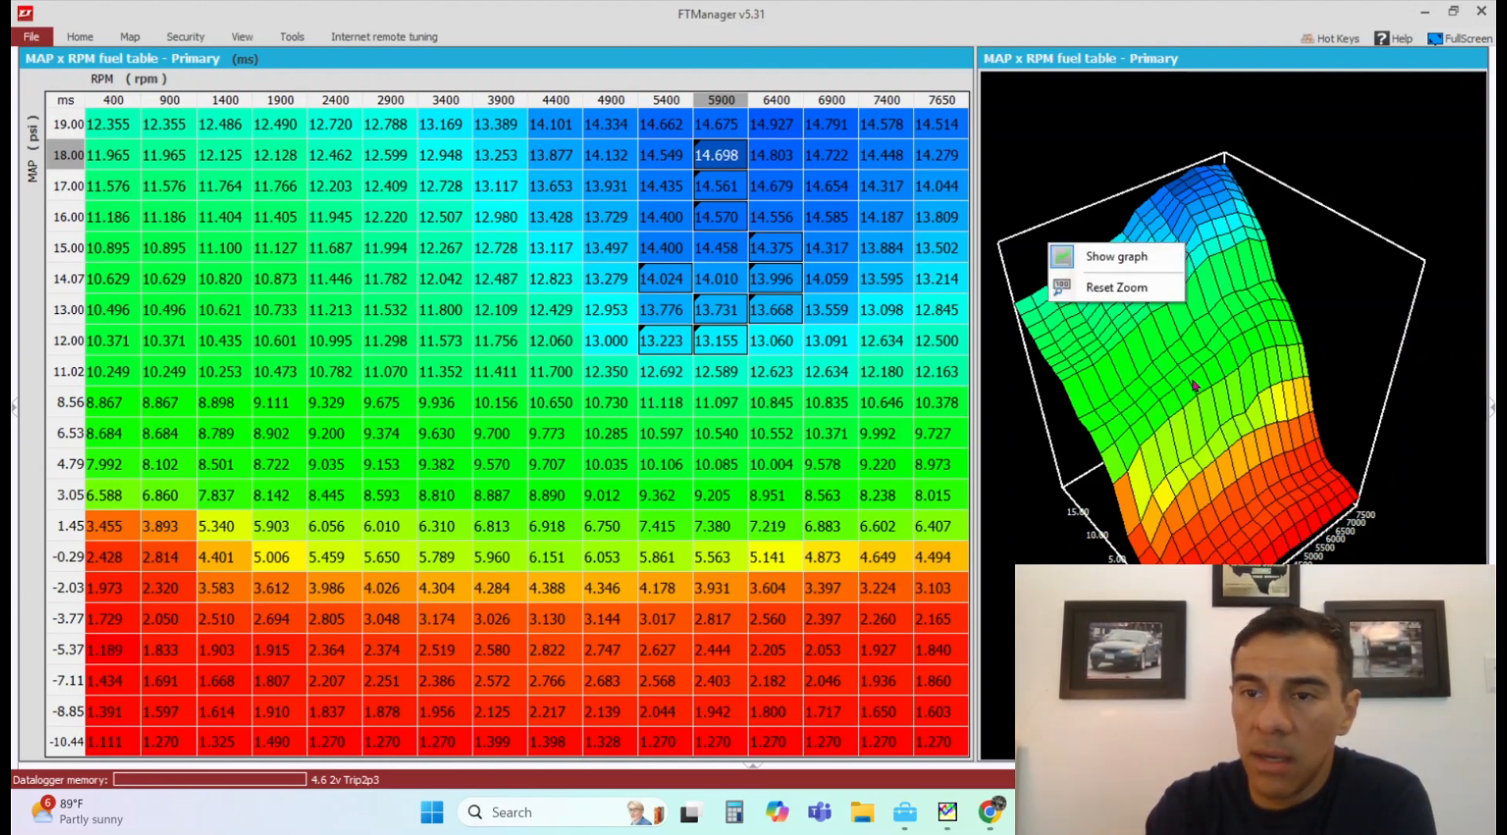
click(1098, 289)
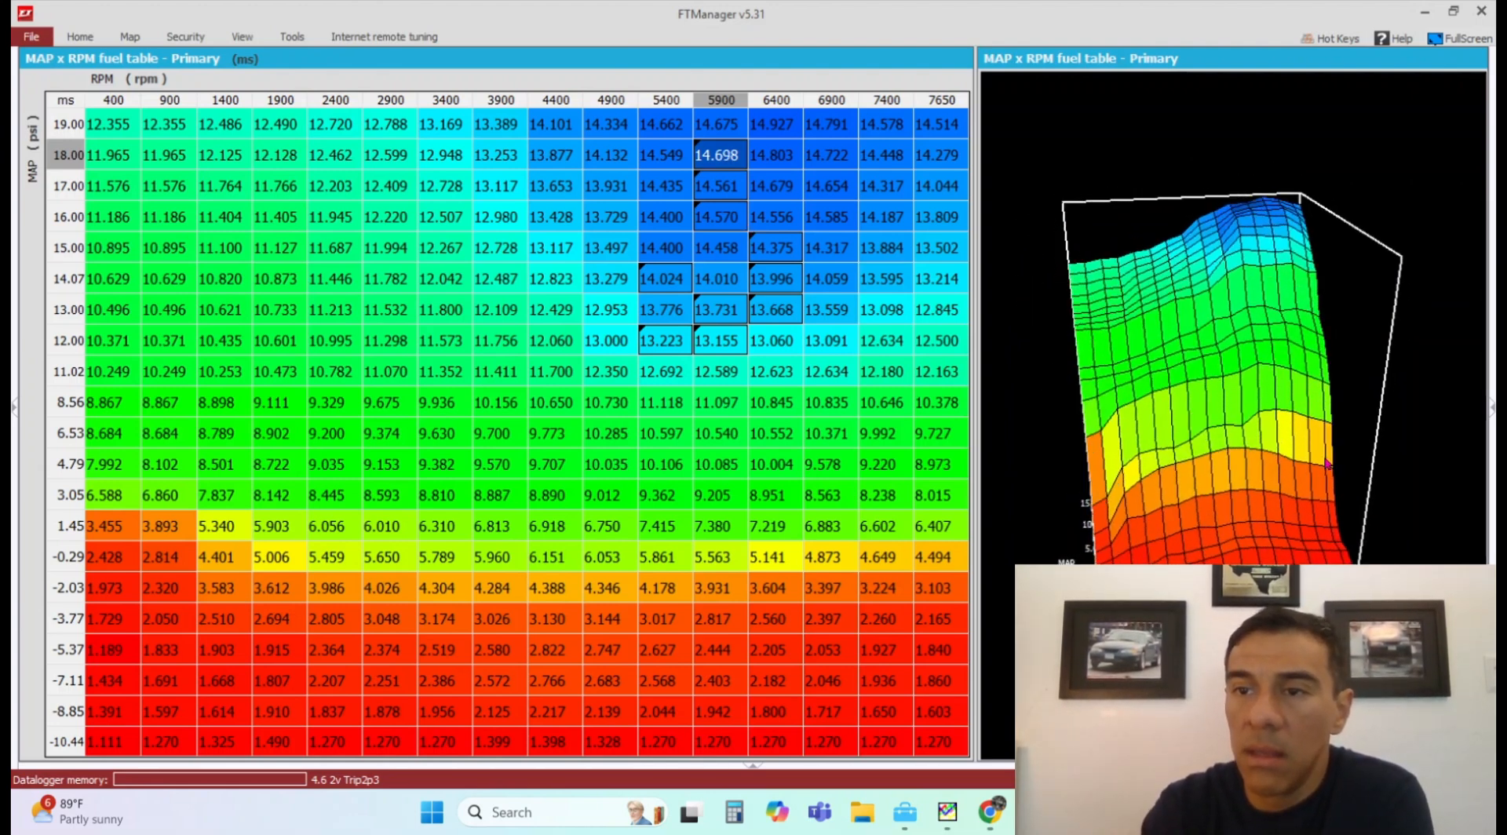
- Restore the quick access panel and the ribbon, and confirm the pending edits in the primary MAP x RPM fuel table
click(14, 411)
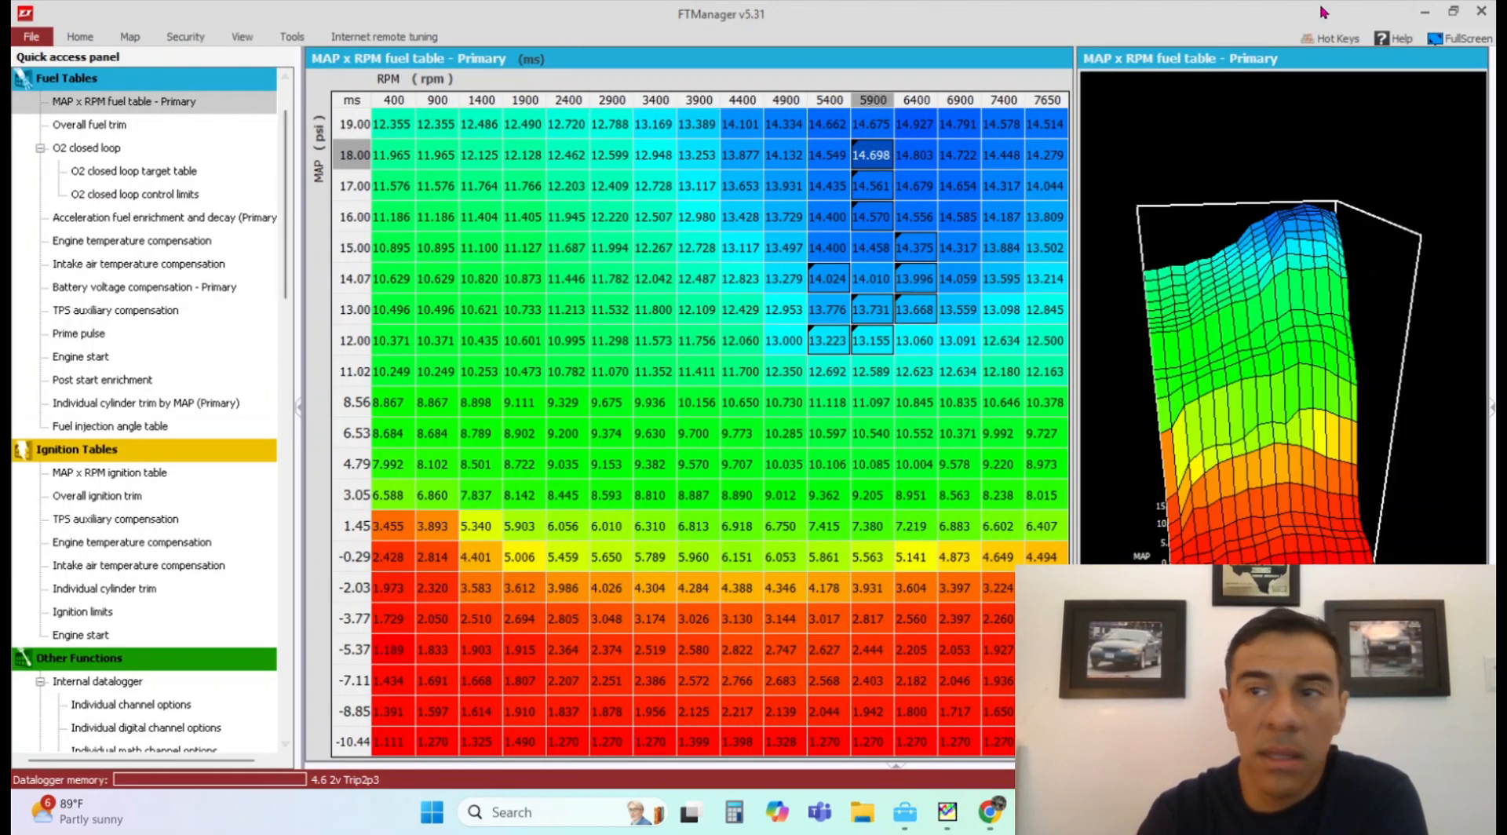
click(1480, 52)
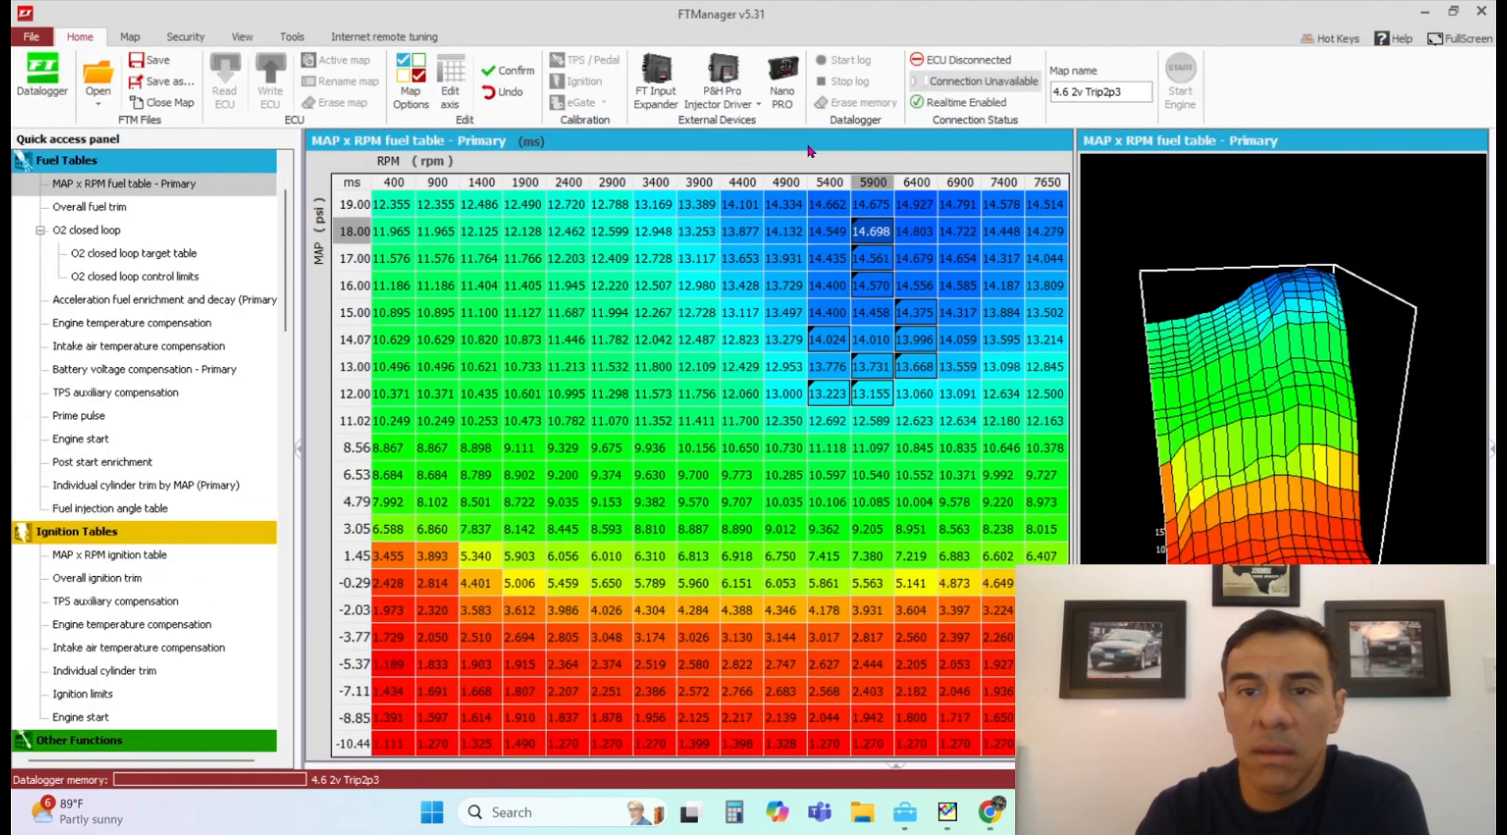
click(520, 70)
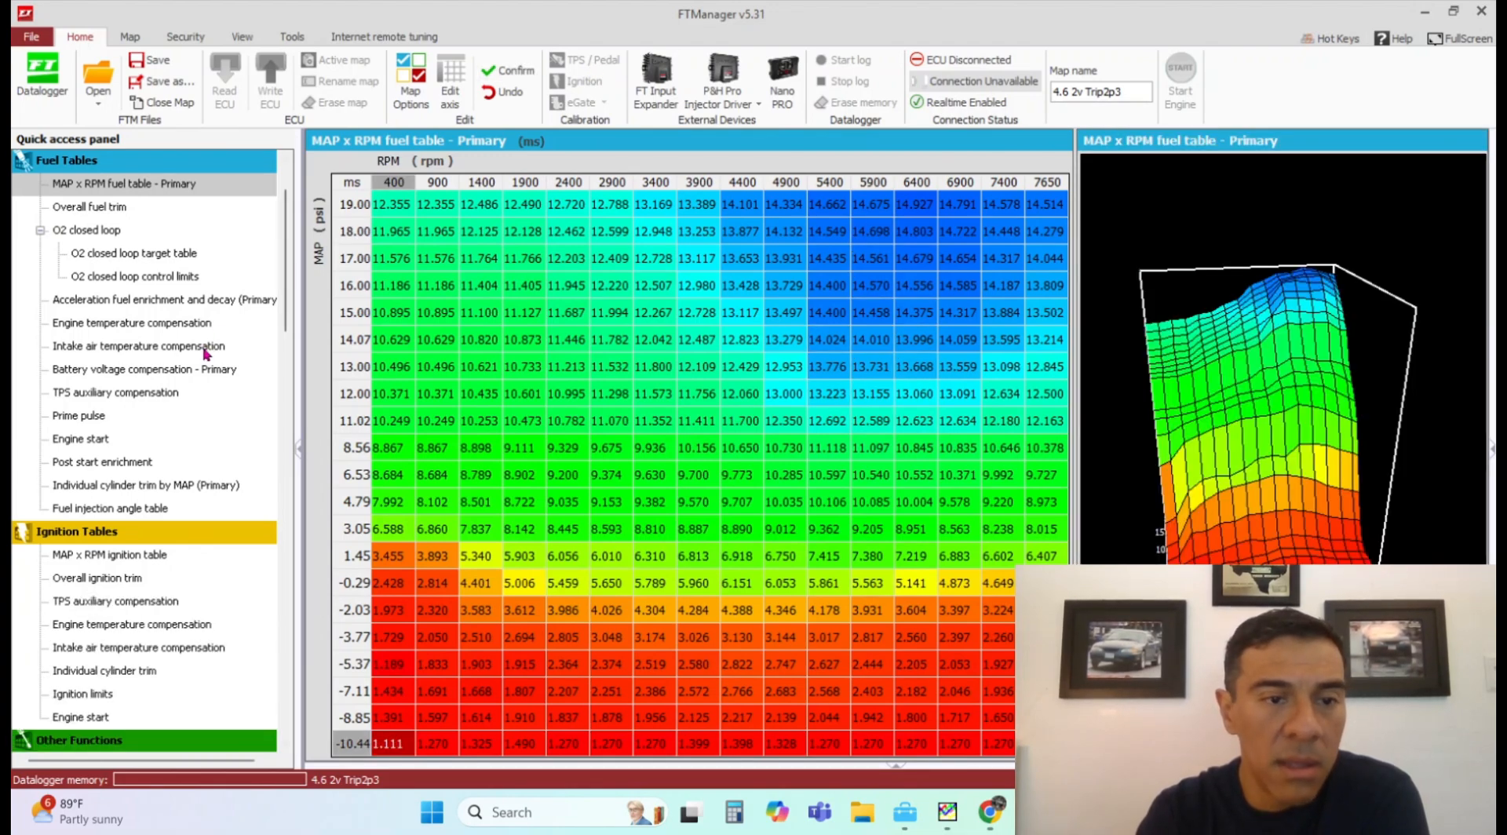
- Check the pass5 log's air temperature trace against the intake air temperature compensation table in Fuel Tables, and open that table's axis setup
click(204, 349)
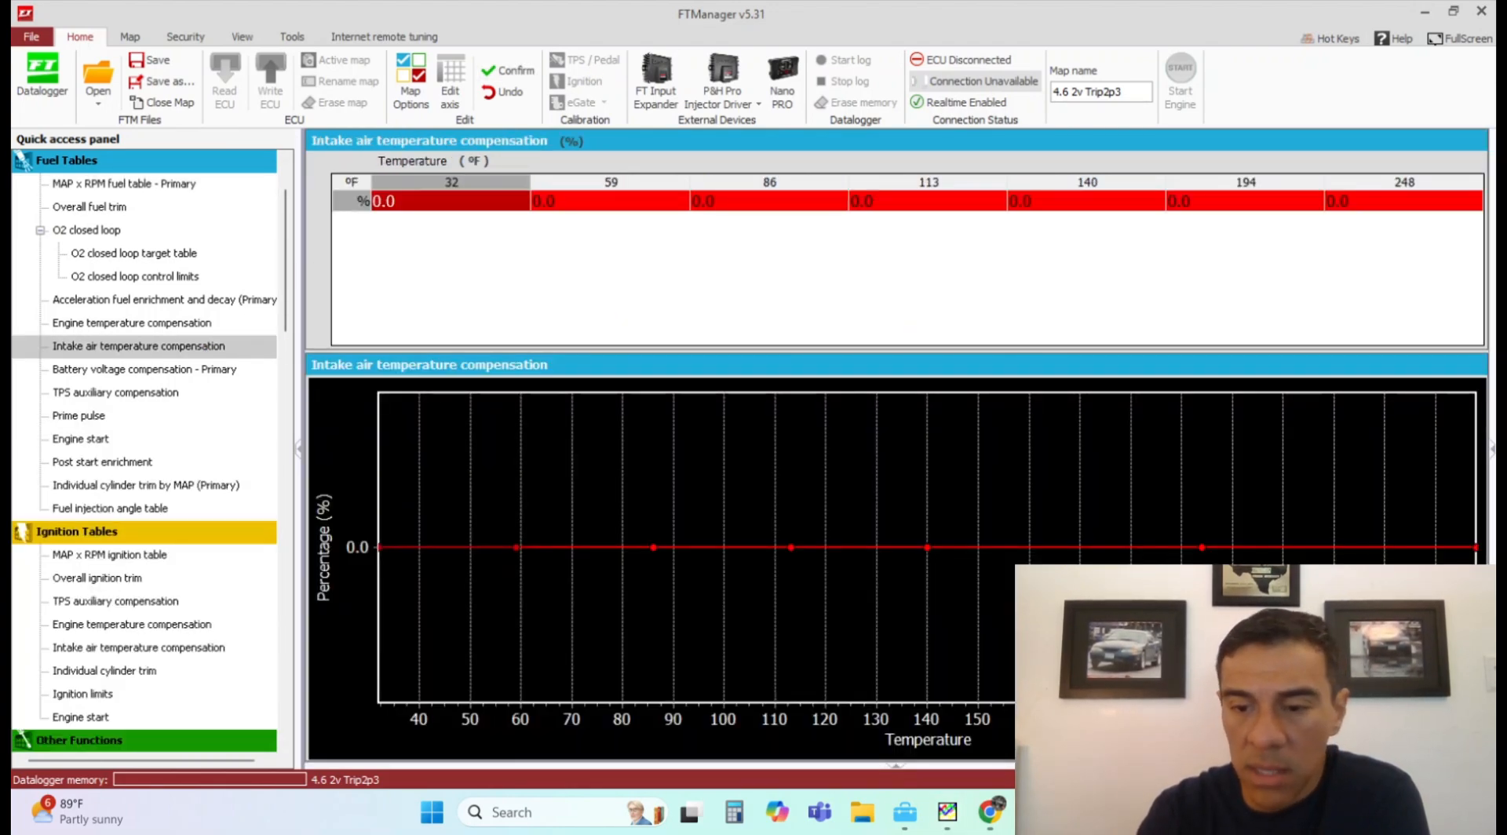
mouse_move(1033, 812)
click(1130, 718)
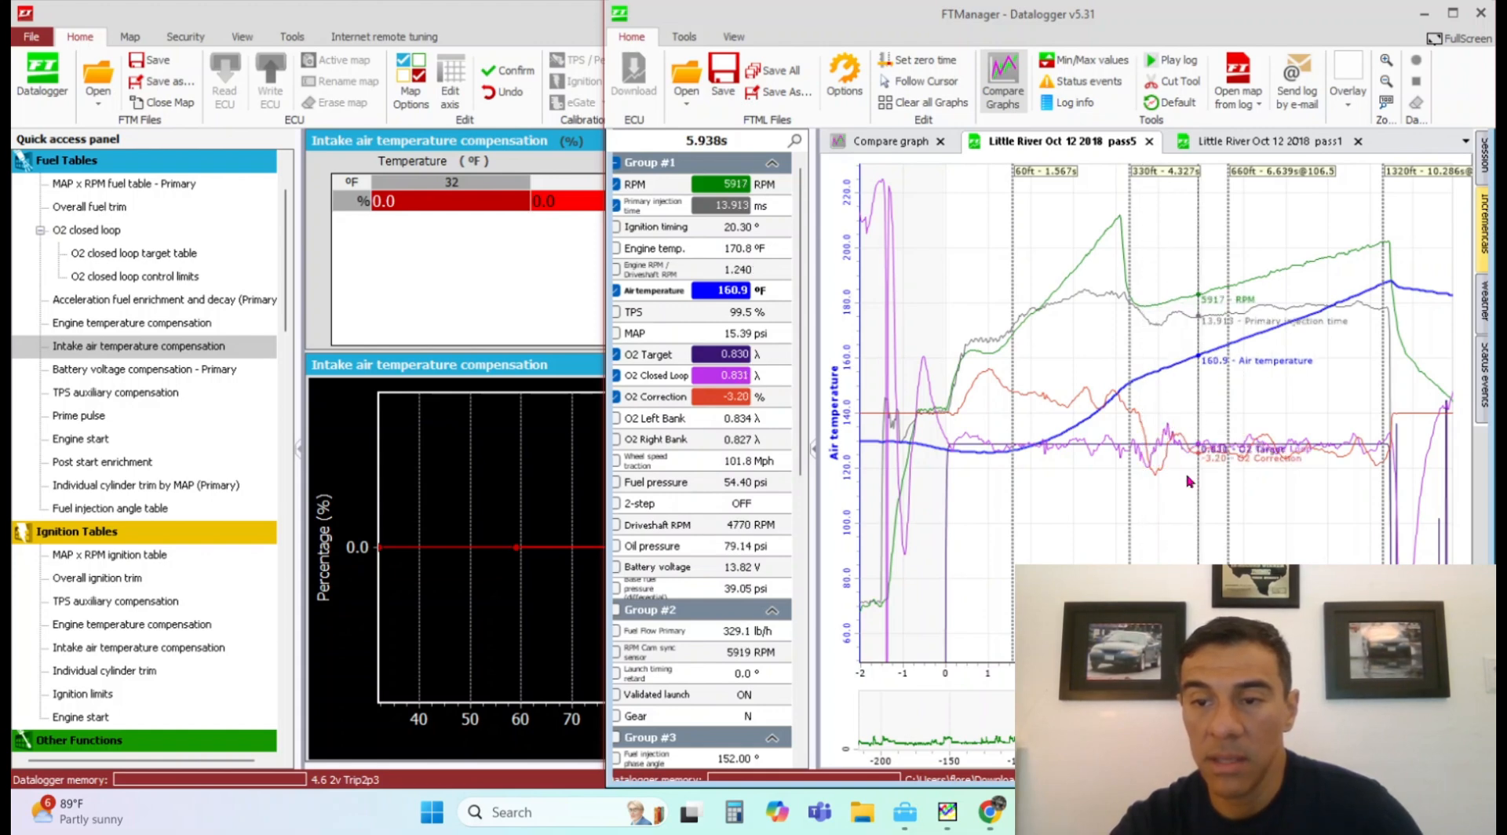
click(481, 259)
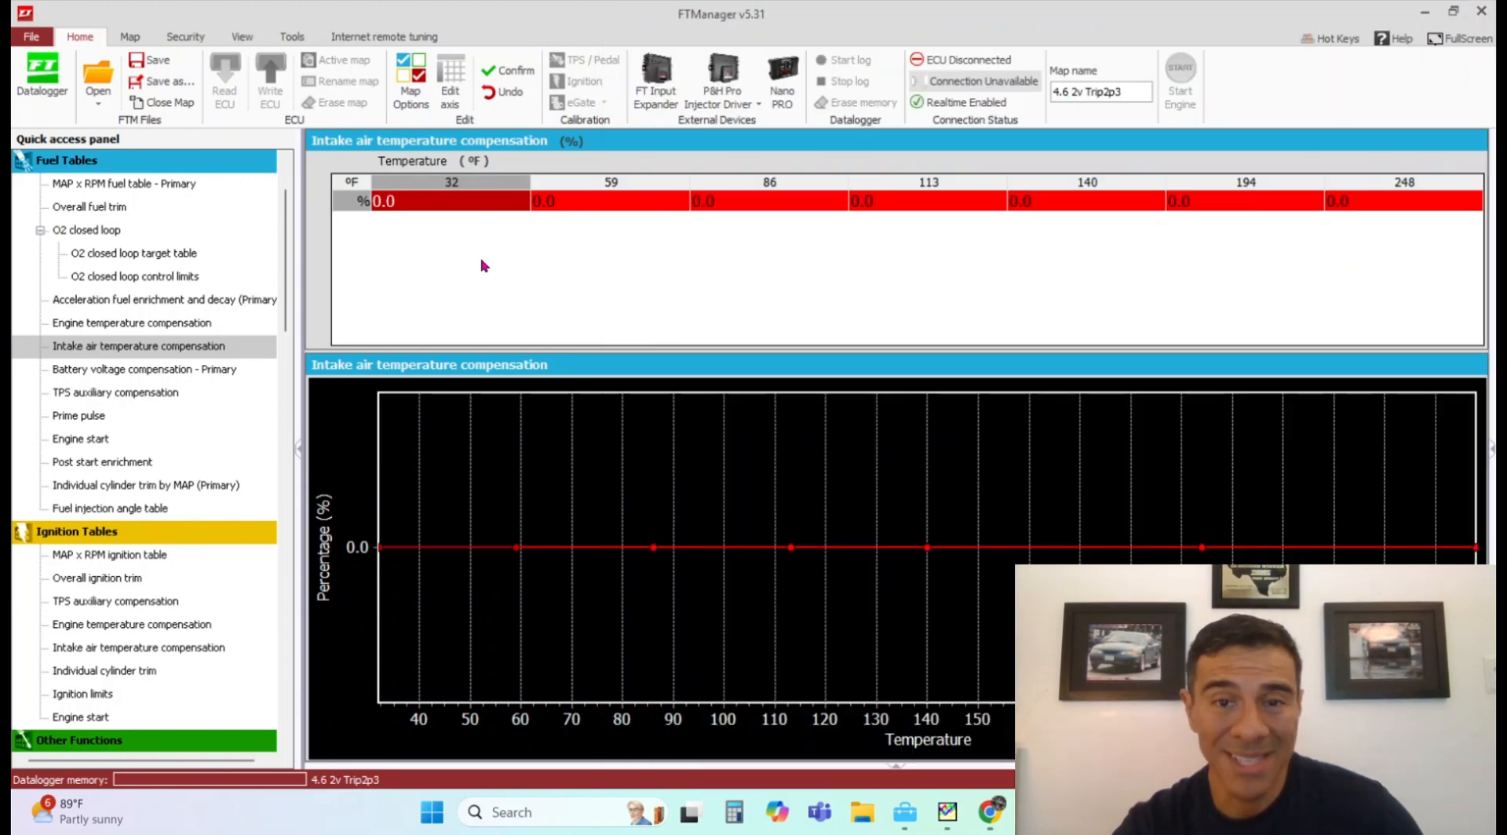
click(356, 181)
right_click(355, 181)
click(414, 187)
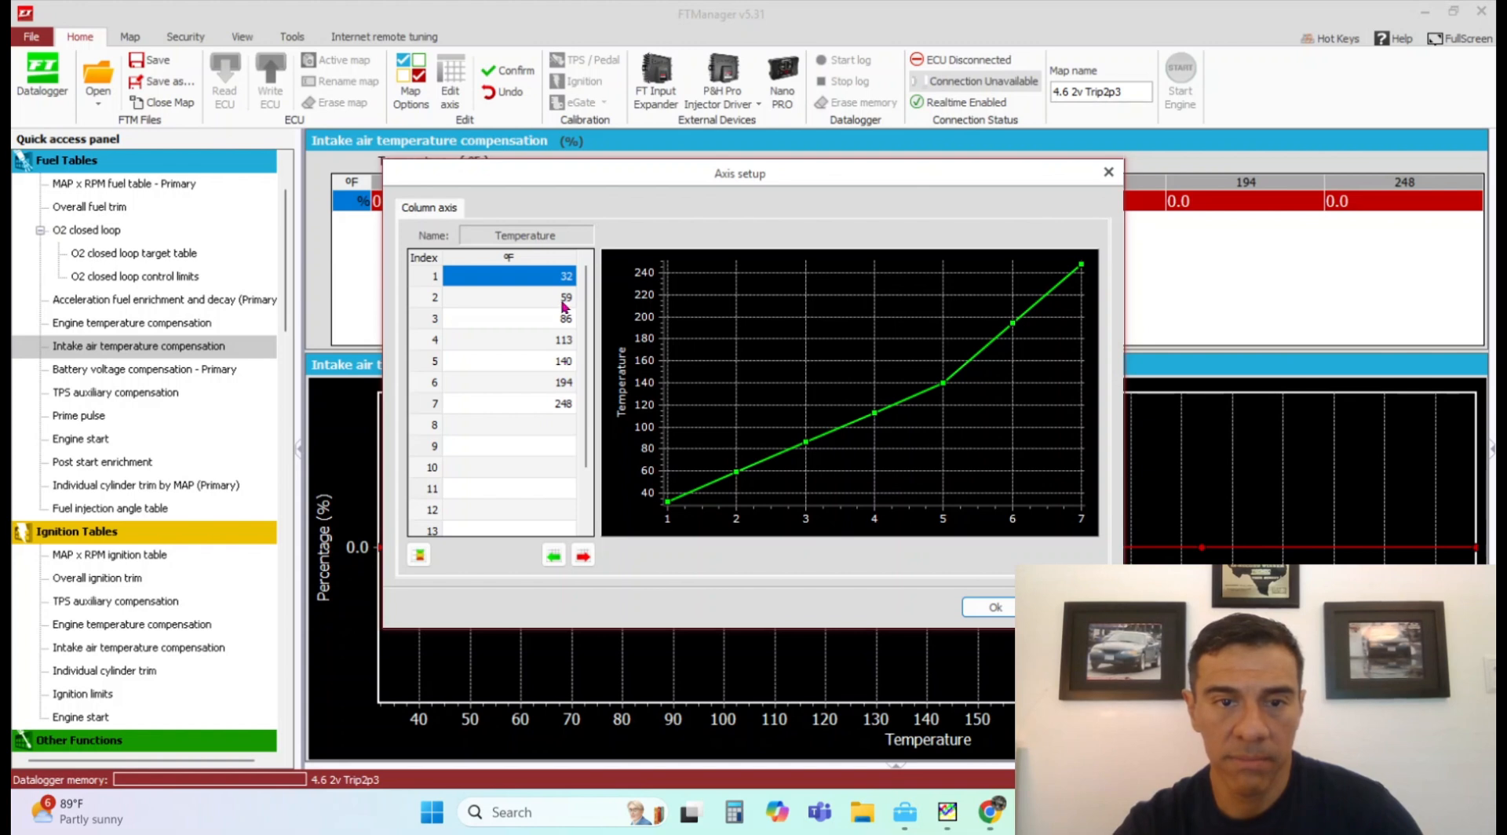
- Remove the 32, 59, 86 and 113 °F breakpoints from the temperature axis
click(583, 556)
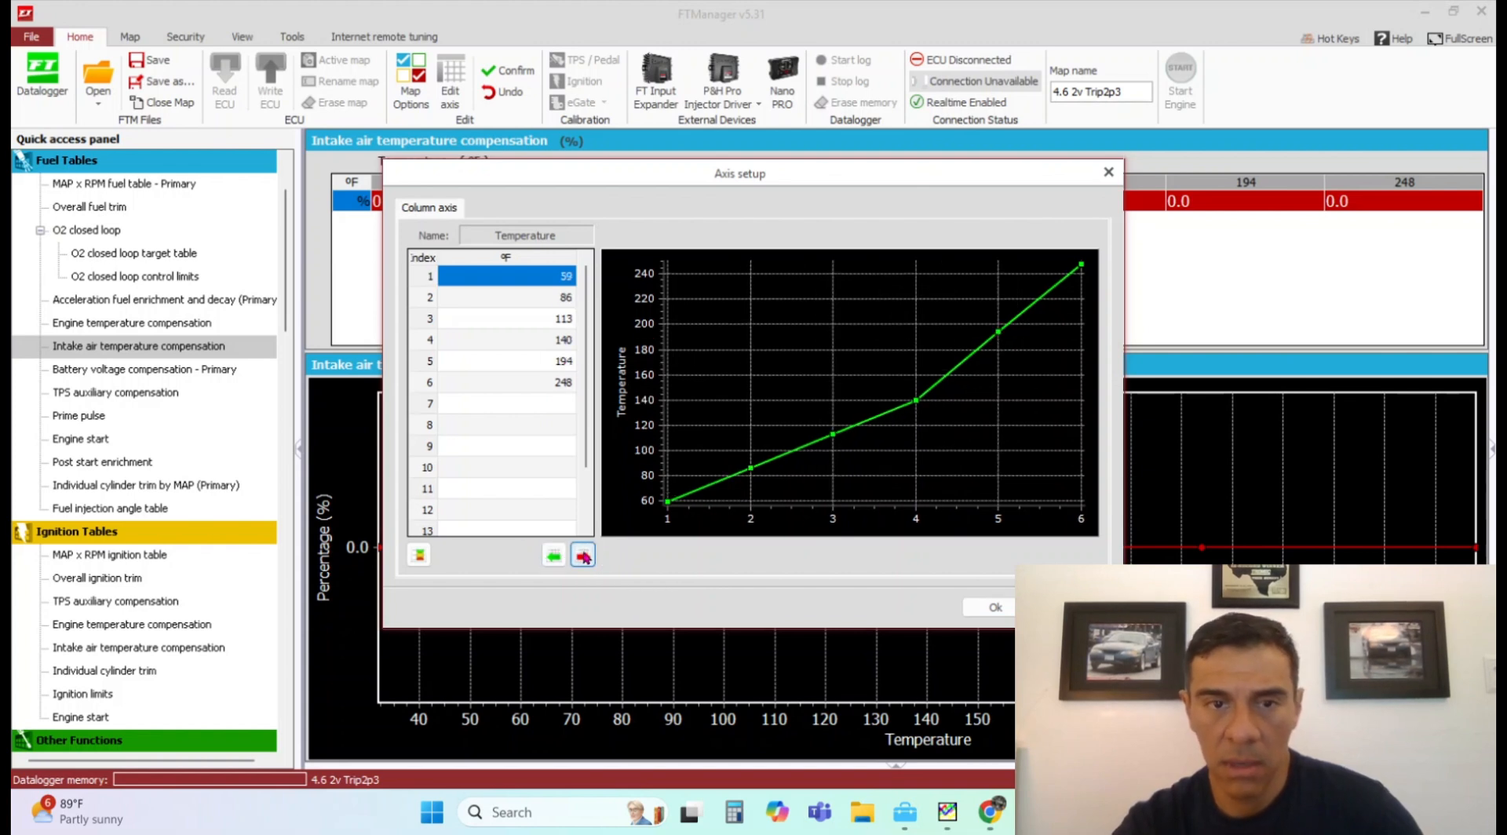
click(583, 557)
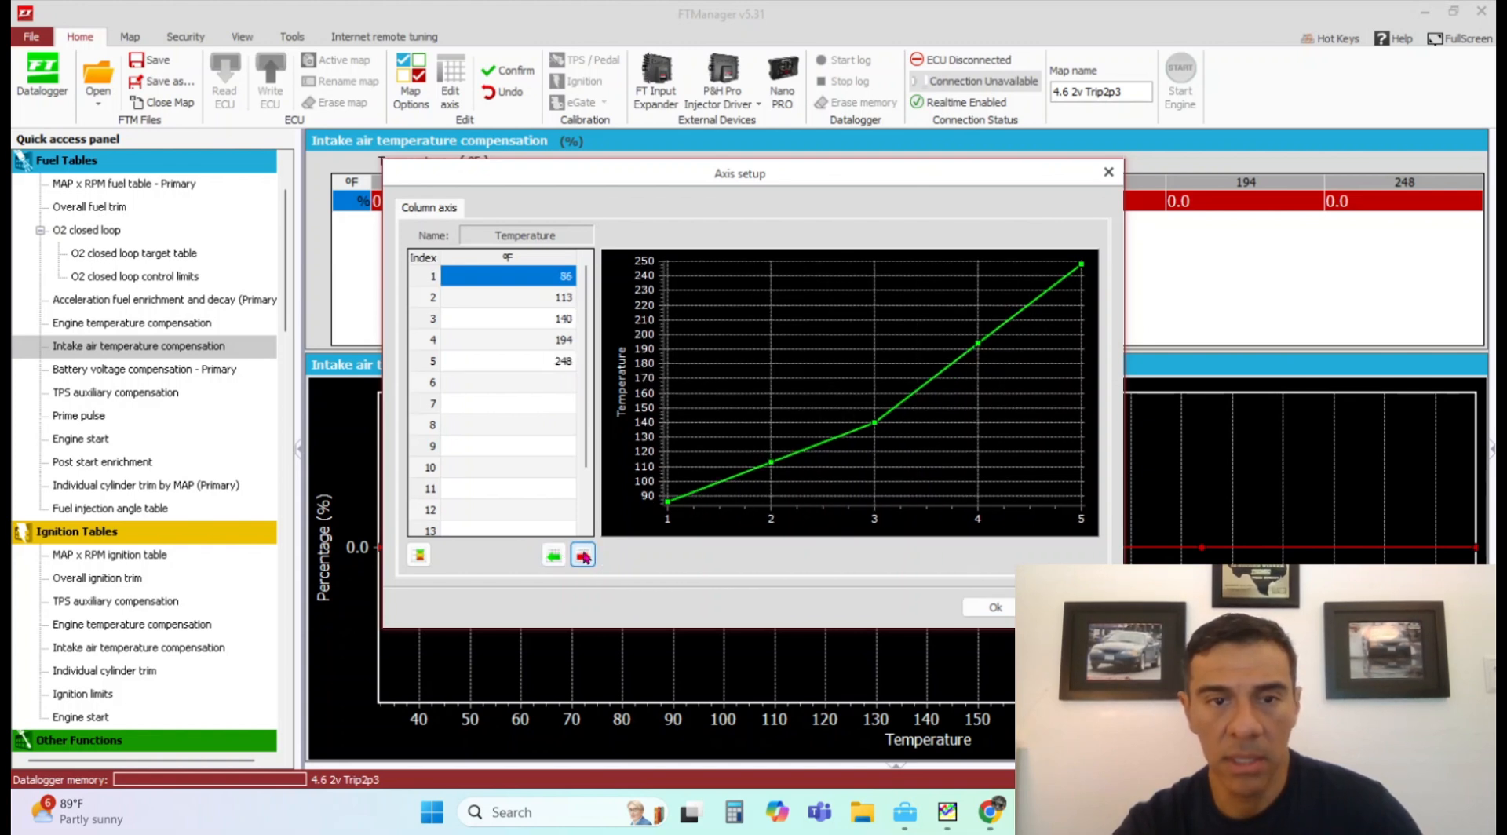
click(583, 556)
click(583, 556)
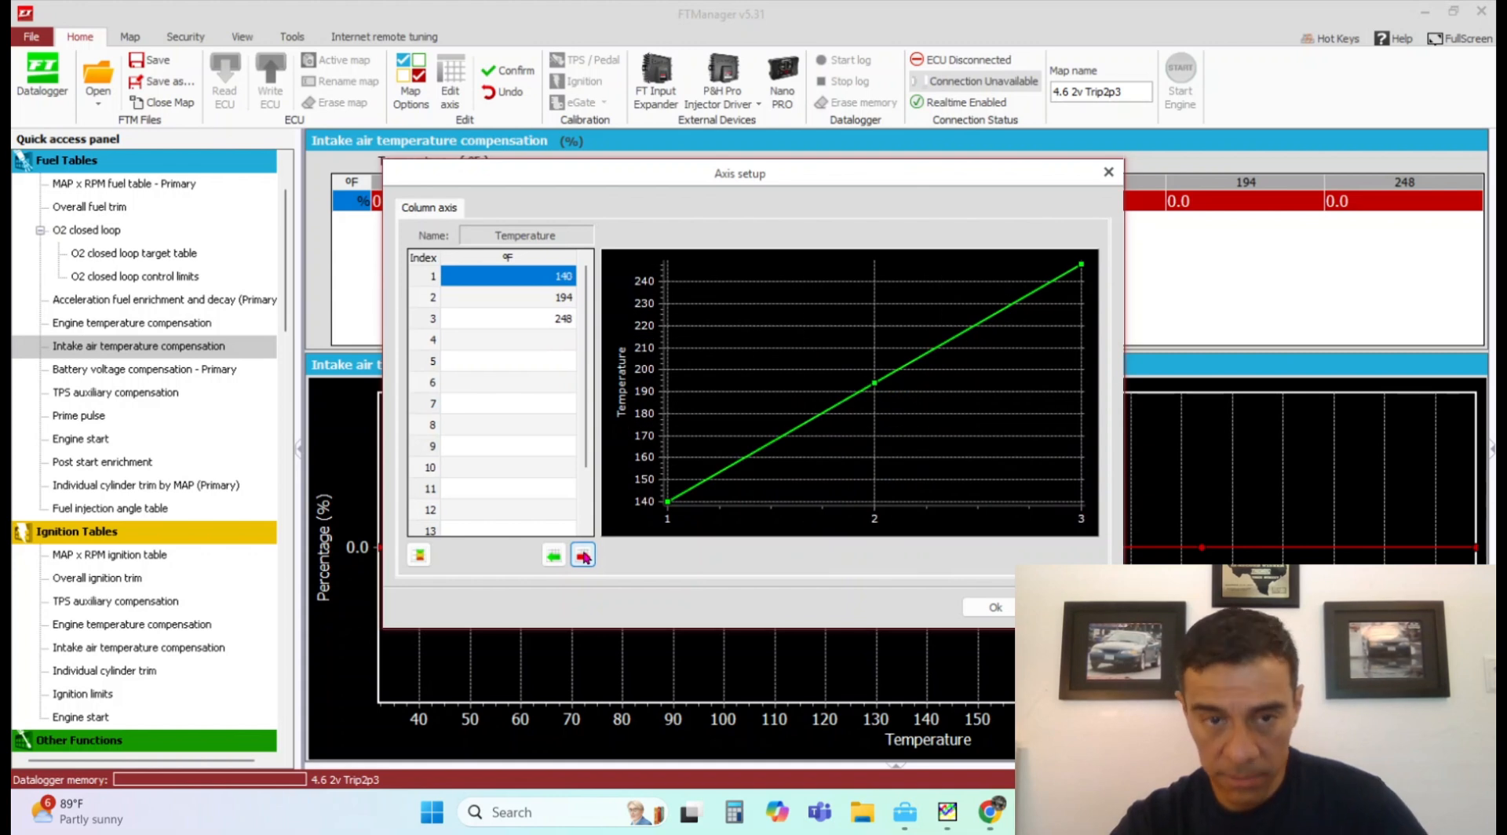
- Start generating new temperature axis values with 140 °F as the first value and 230 °F as the last
click(420, 554)
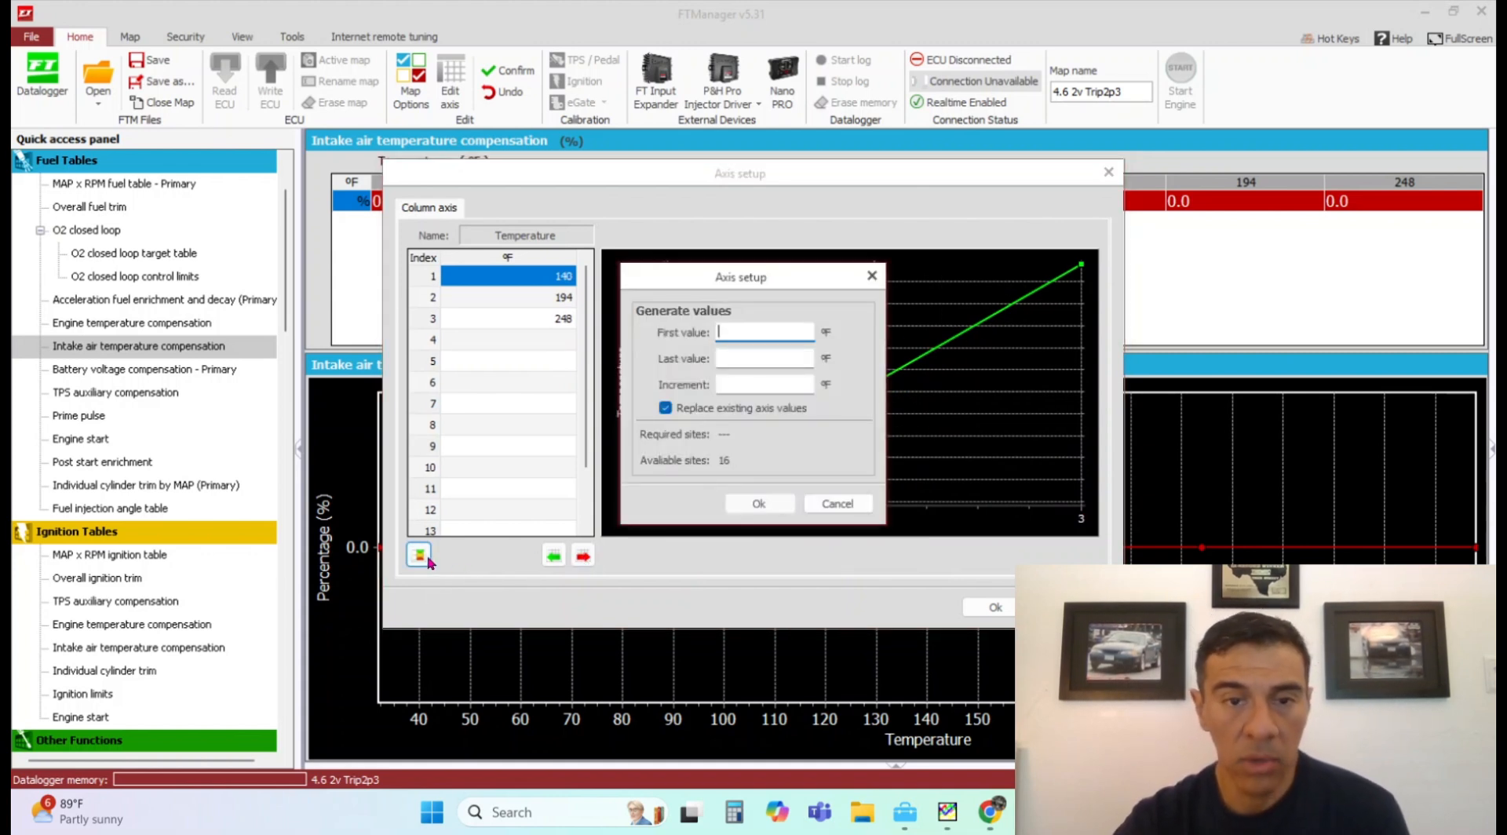
text(140)
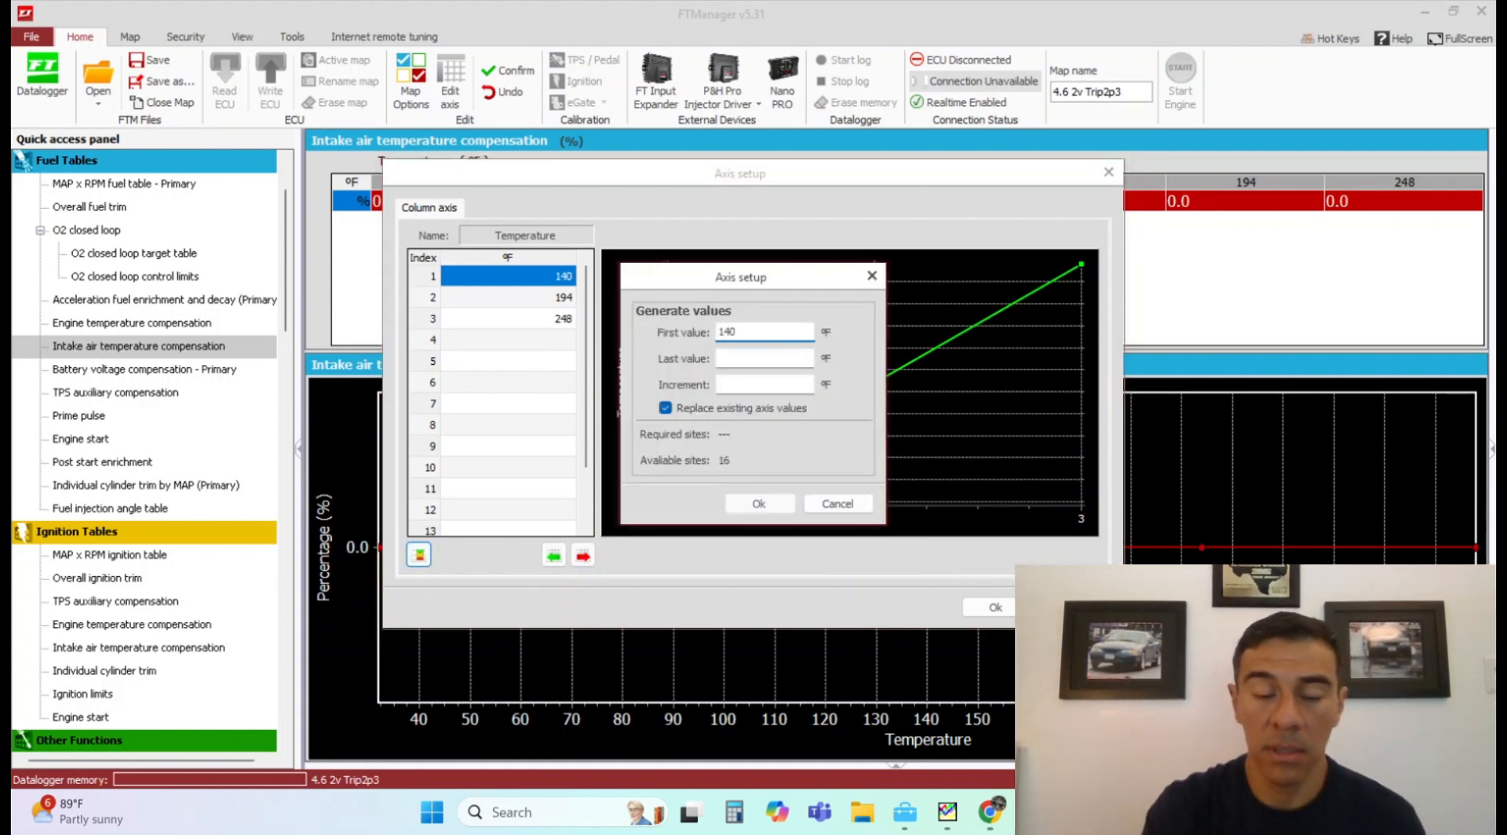
key(Tab)
text(230)
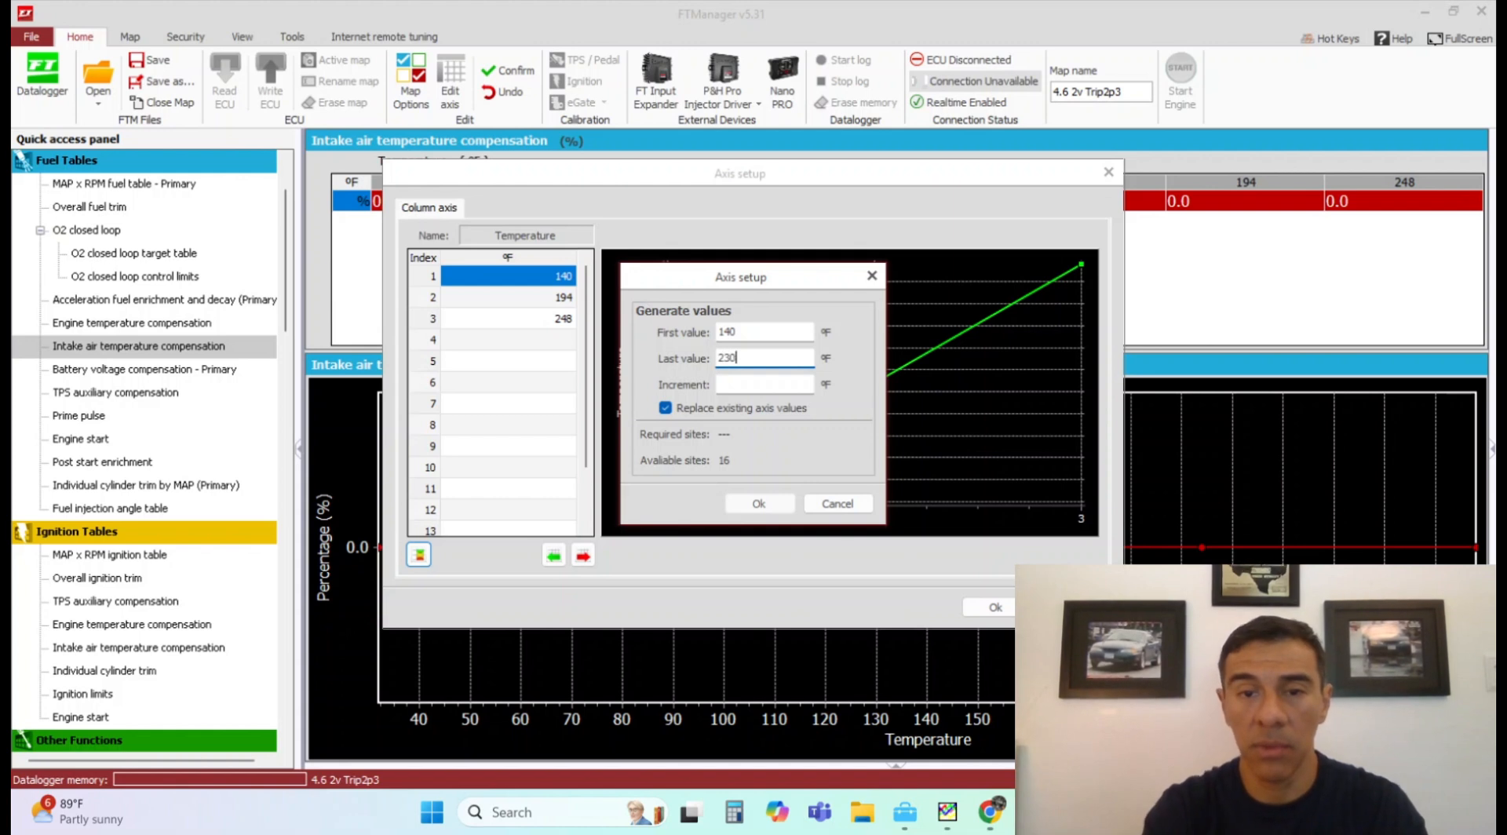
- Set the axis increment to 6 °F, replace the existing breakpoints with the generated ones and apply the axis setup
key(Tab)
text(2)
key(BackSpace)
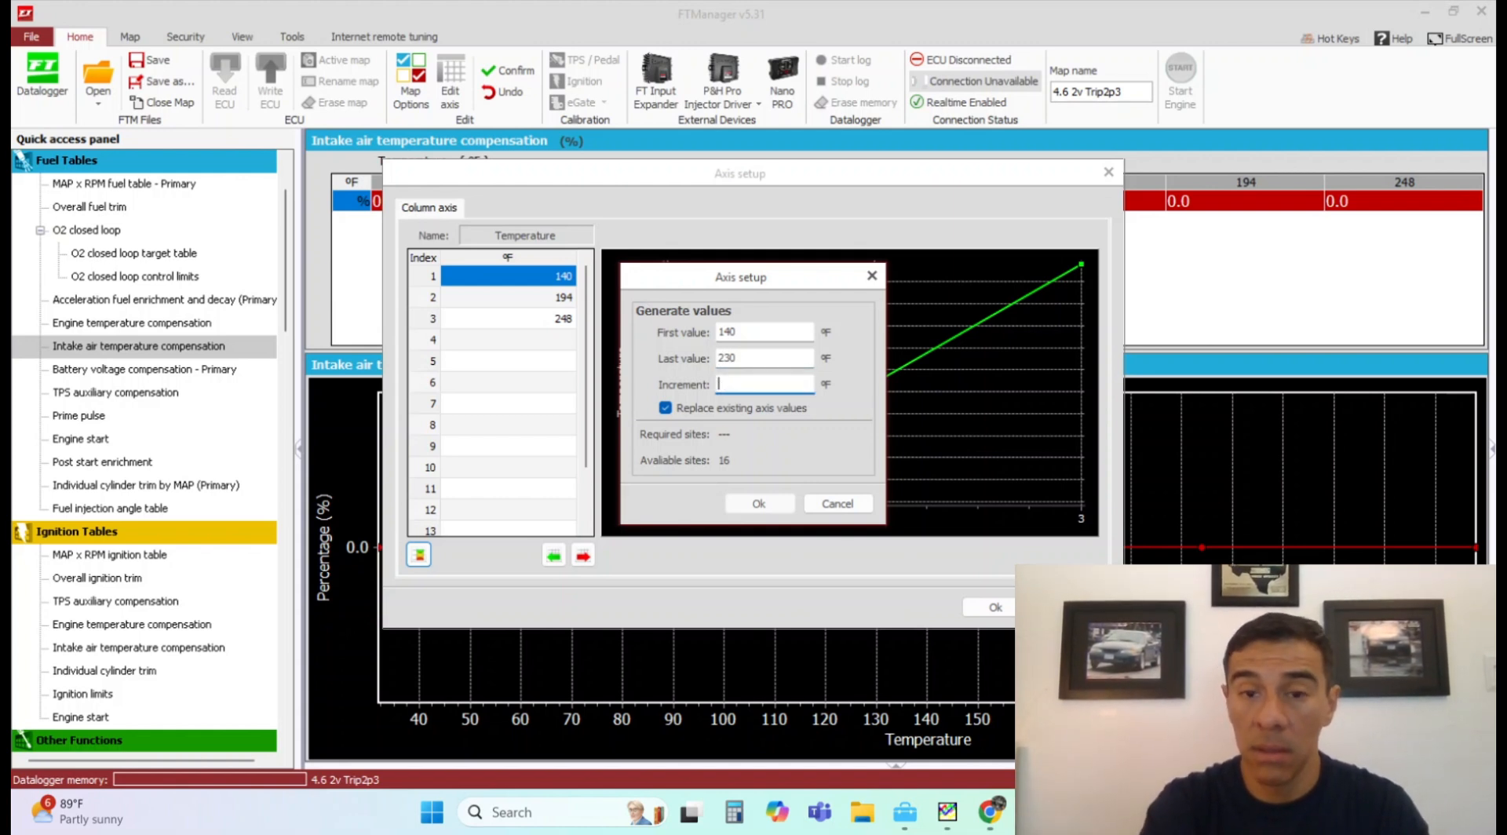
text(10)
key(BackSpace)
key(BackSpace)
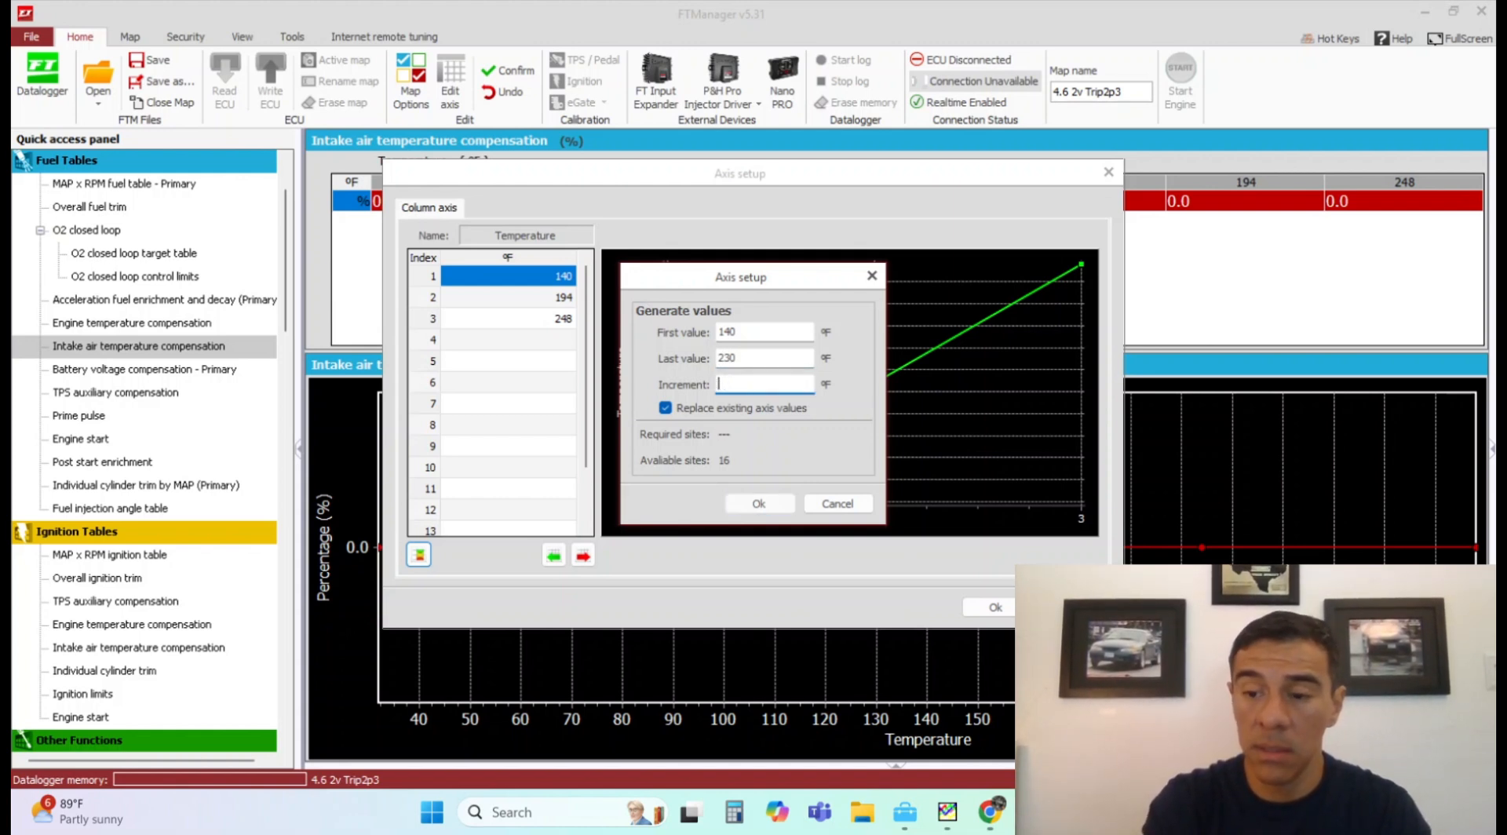
text(9)
key(BackSpace)
text(8.8)
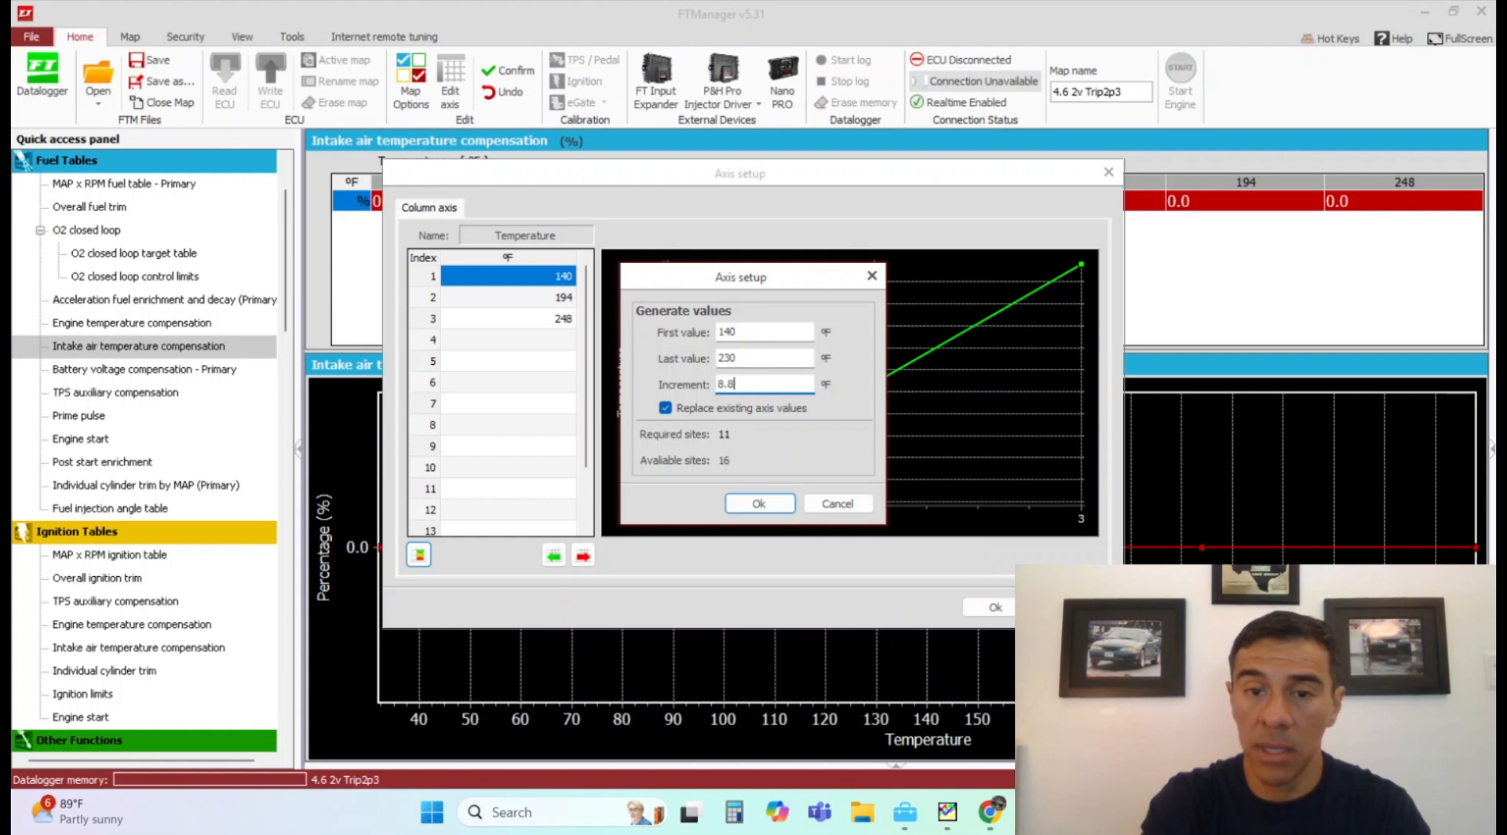
key(BackSpace)
text(6)
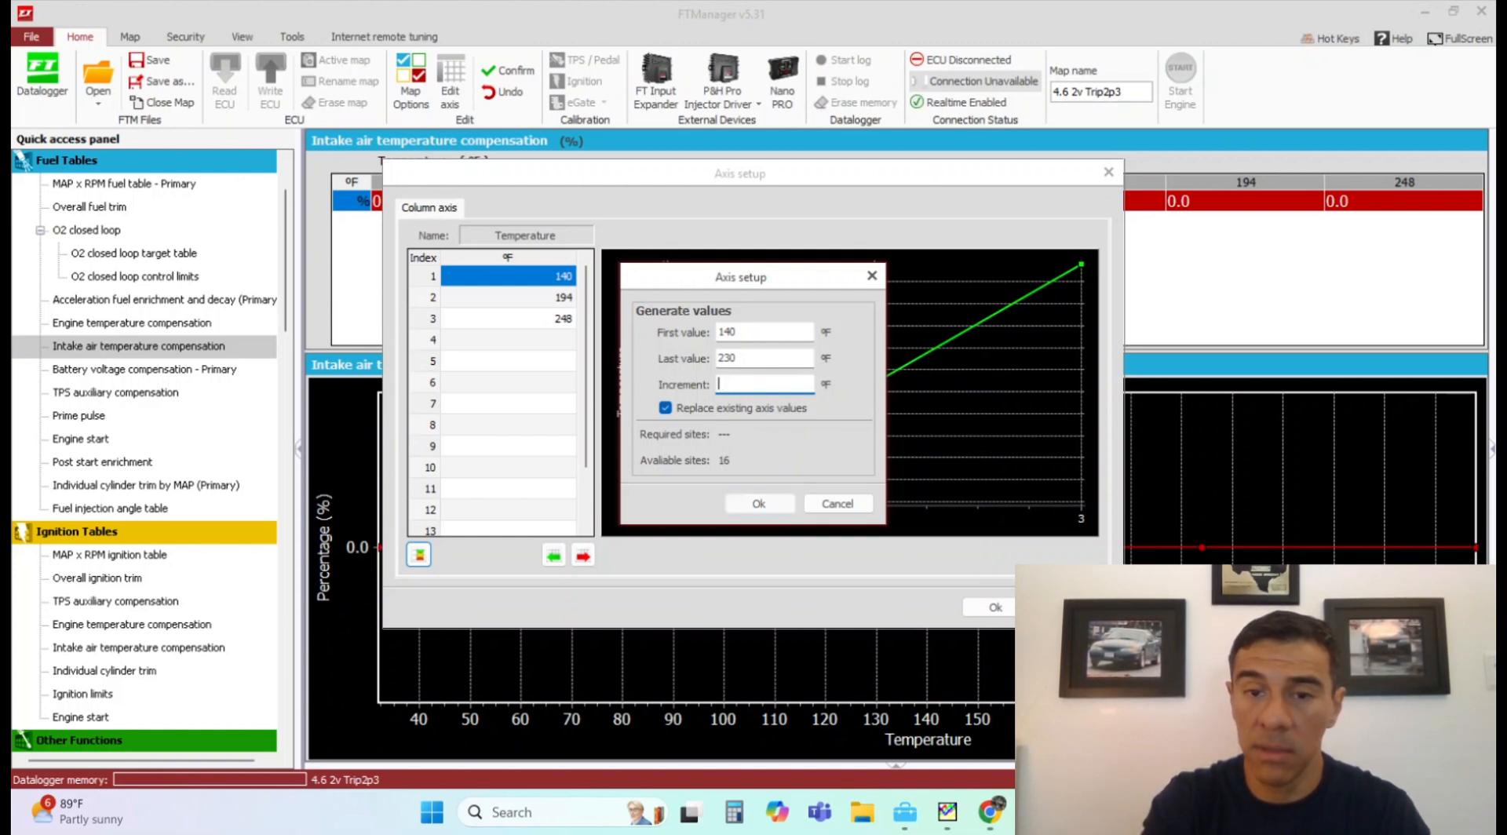
key(Return)
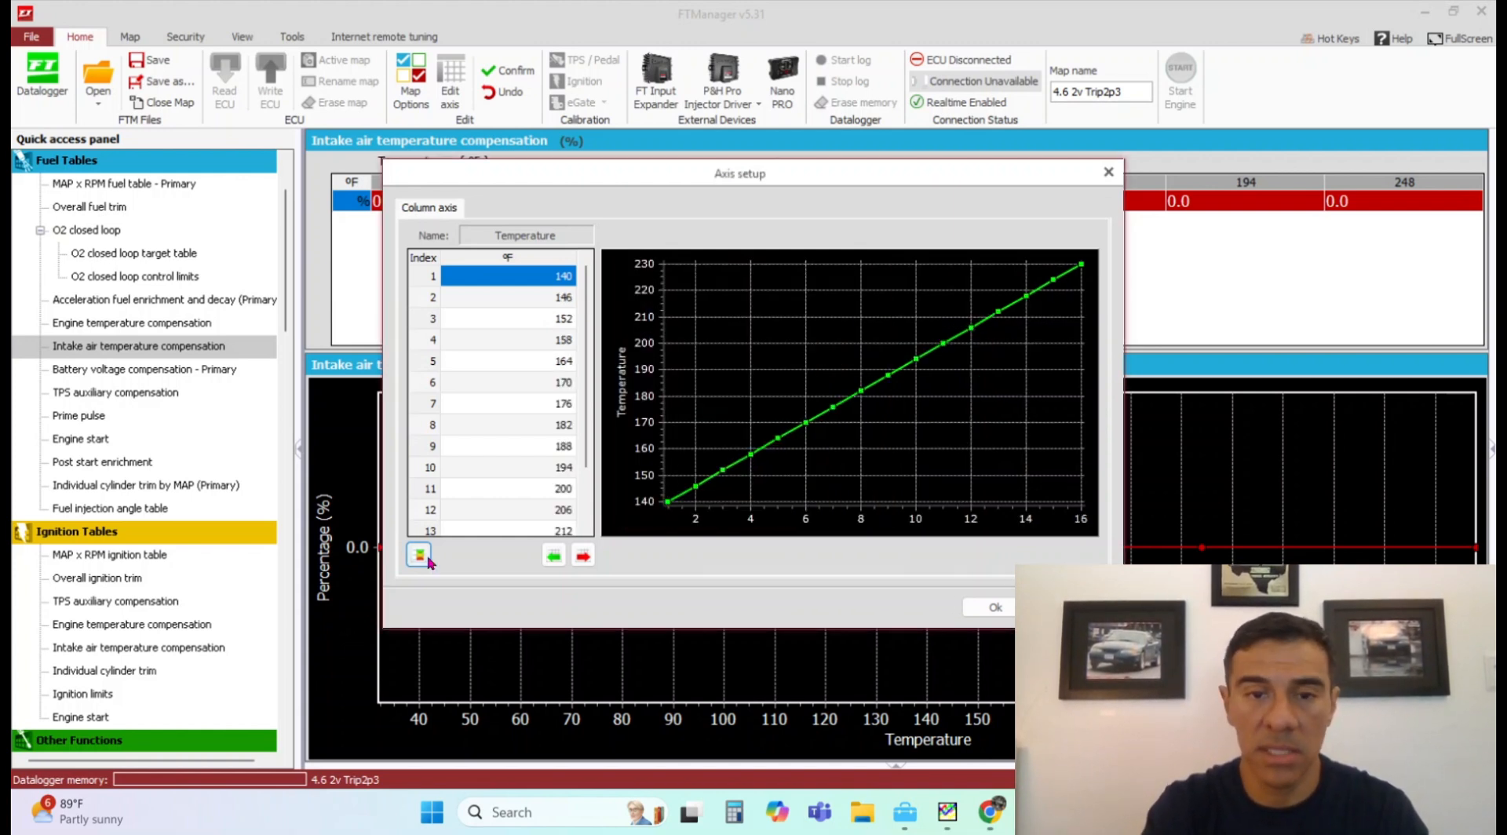
click(993, 606)
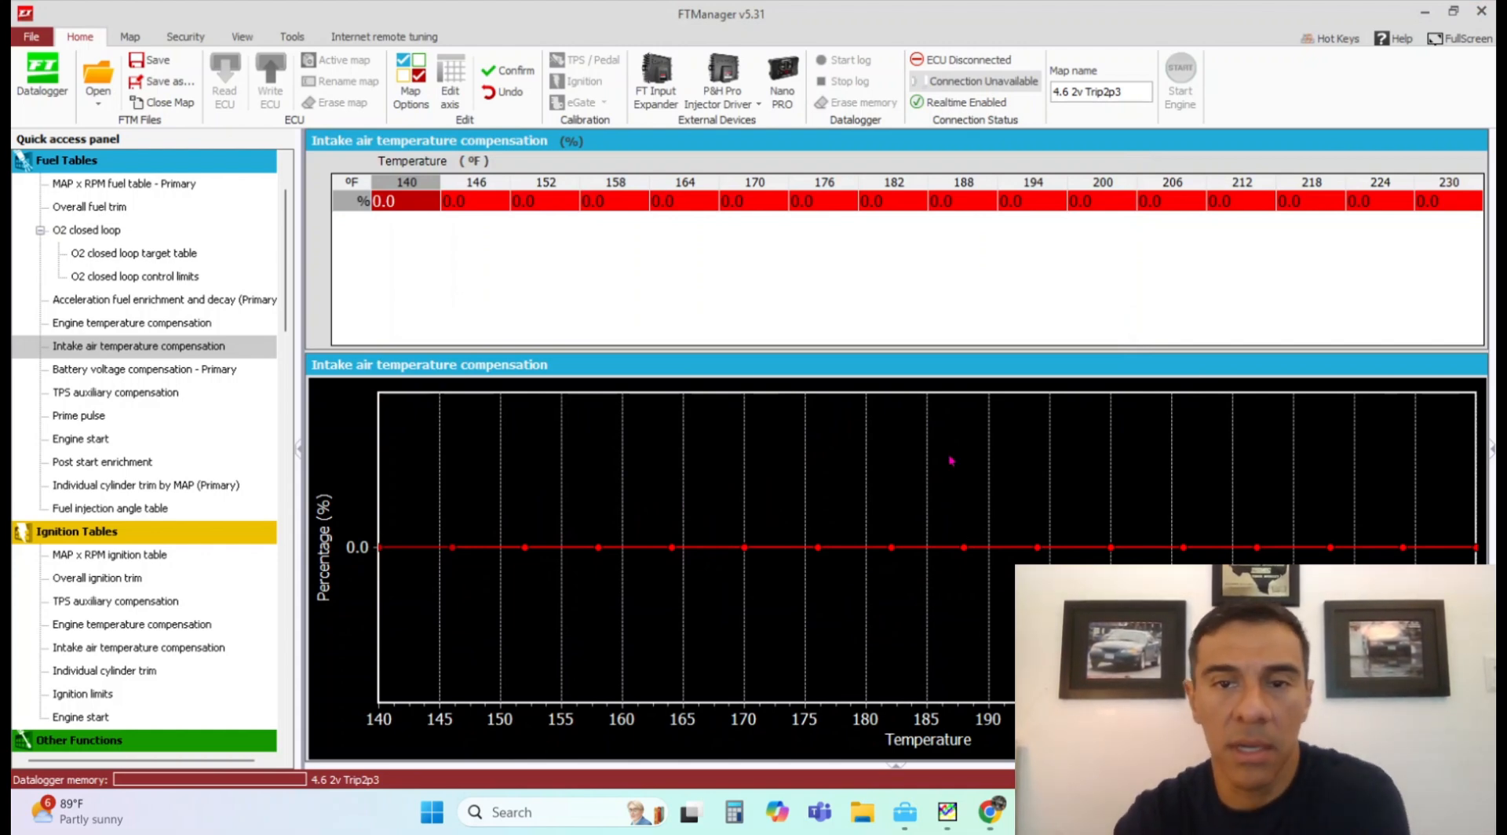
- Examine the O2 correction and air temperature in the pass5 log between about 5.6 and 6.3 seconds
mouse_move(1034, 812)
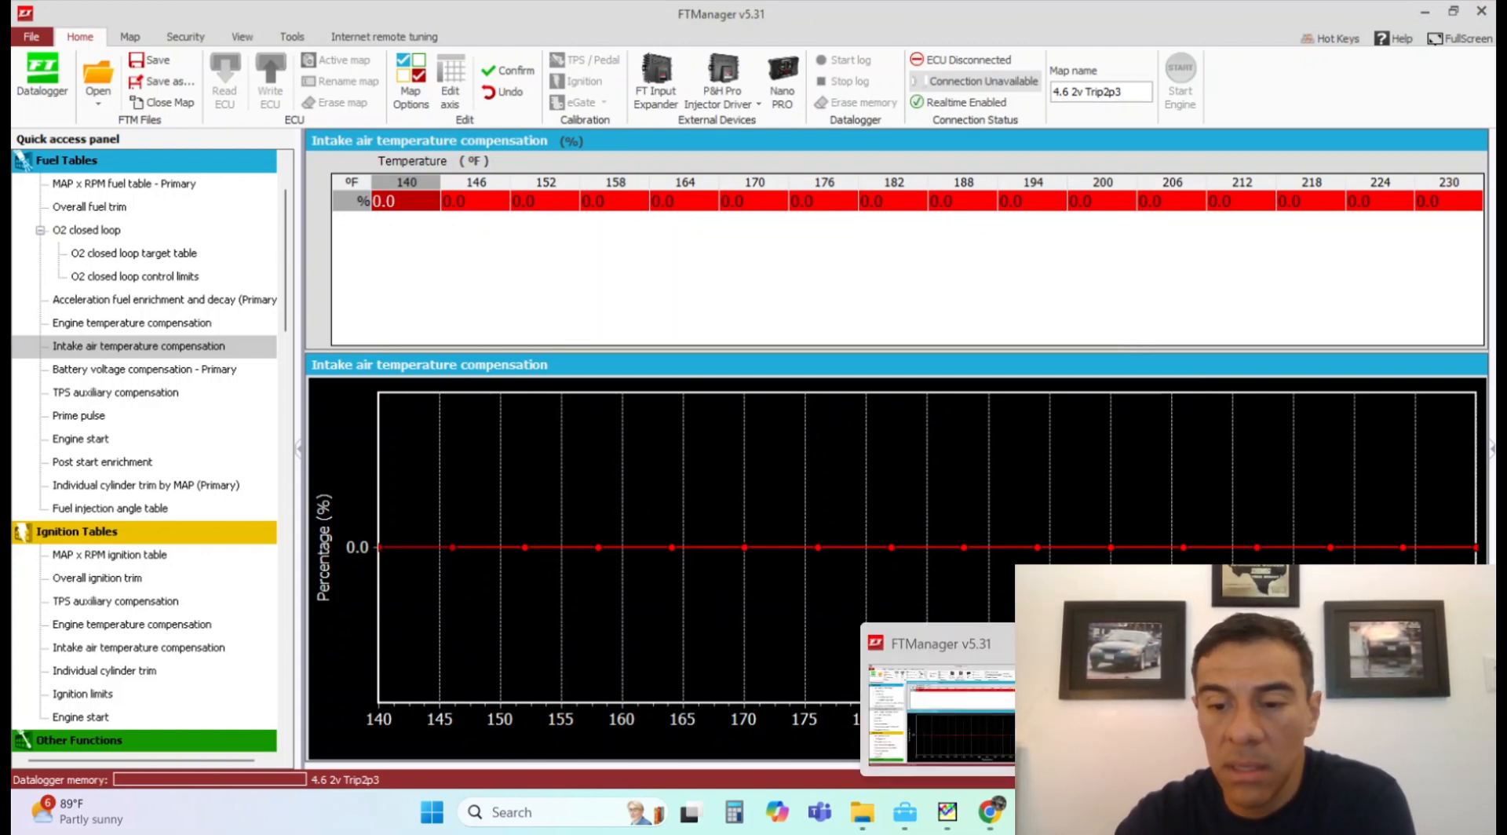
click(1118, 706)
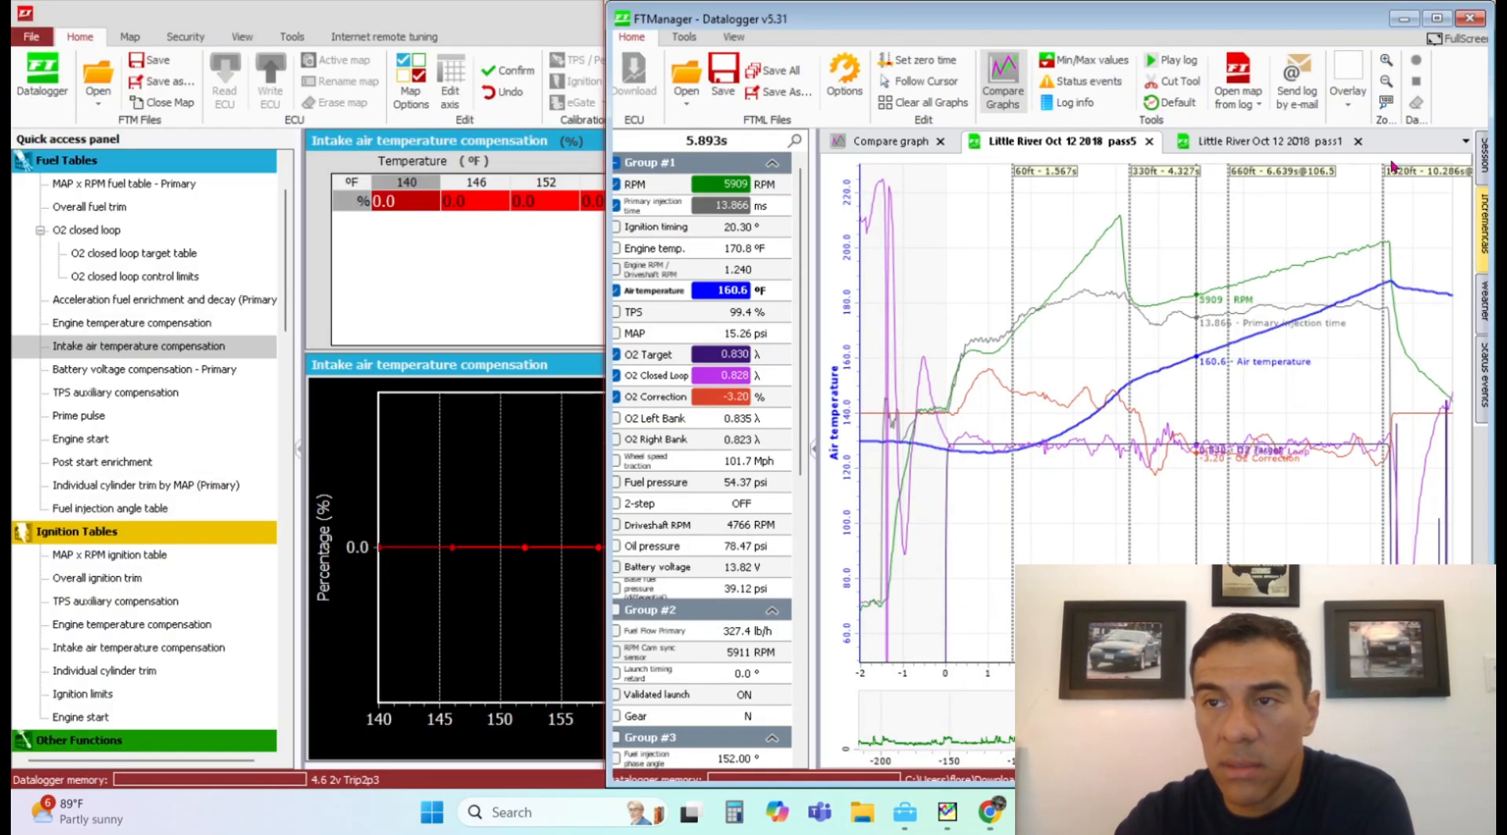
click(1185, 452)
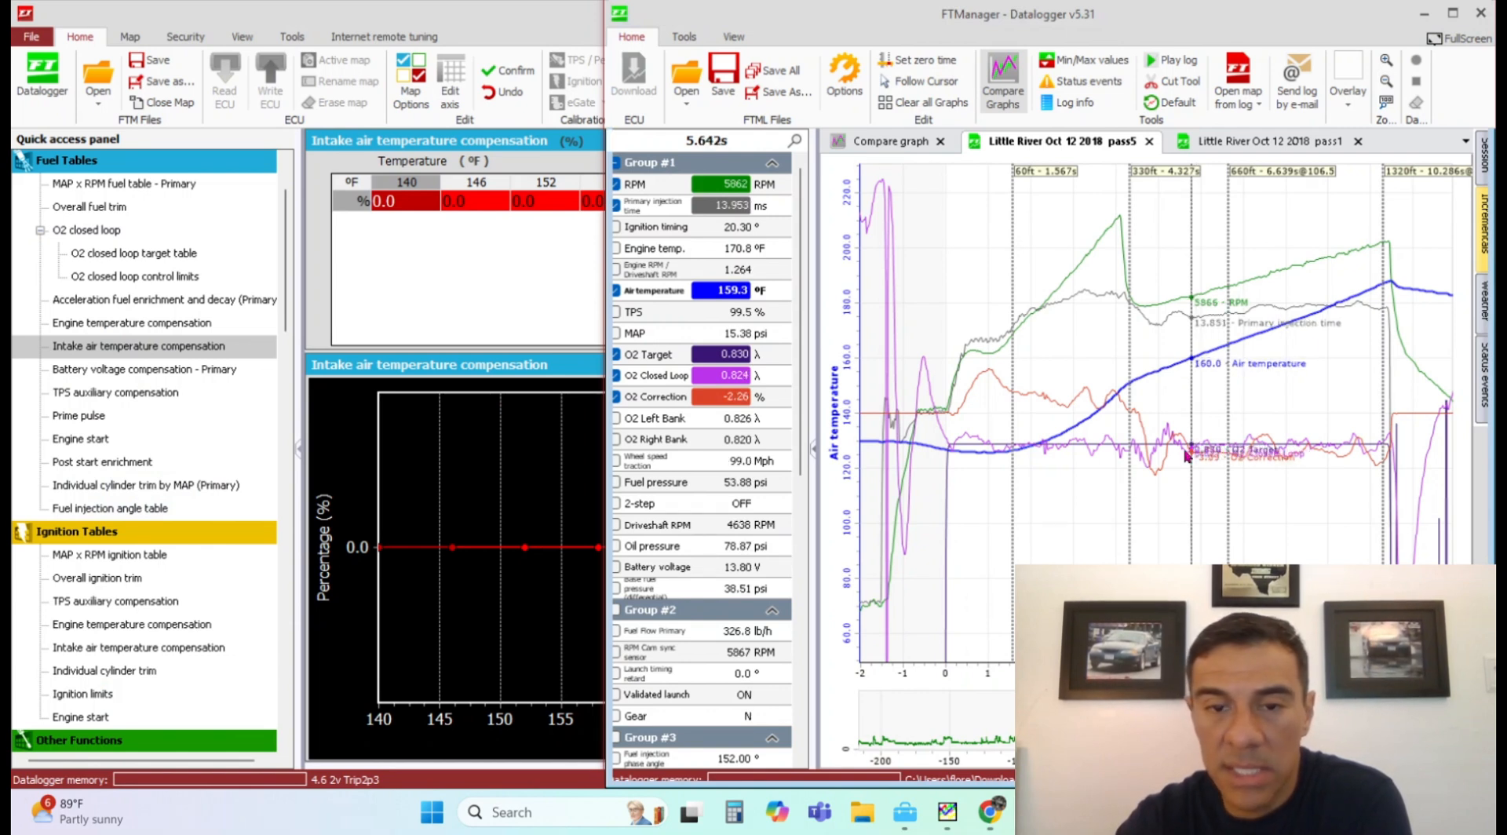
click(1179, 453)
click(1176, 453)
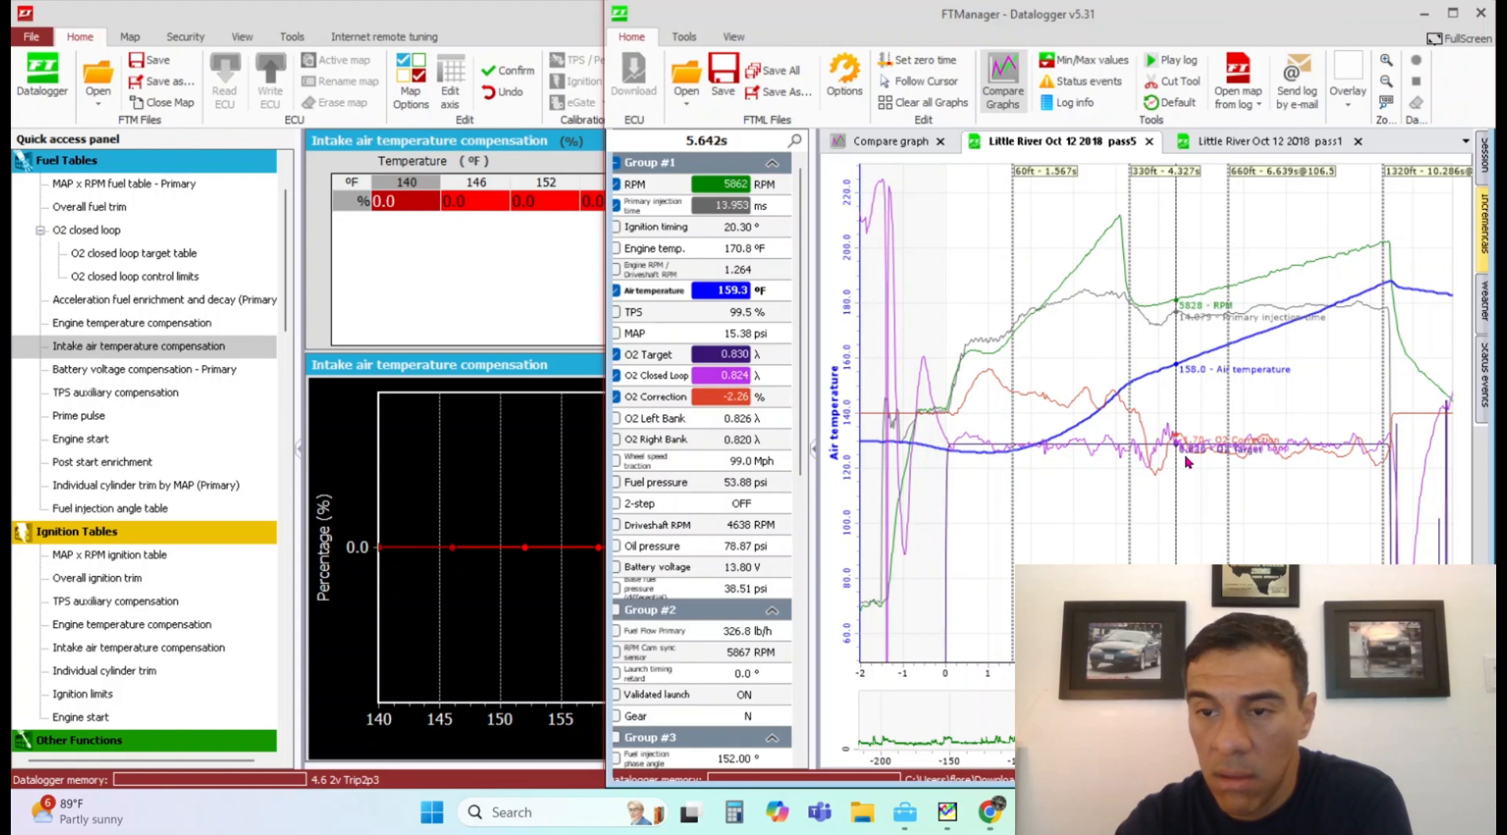
click(1186, 461)
click(1201, 465)
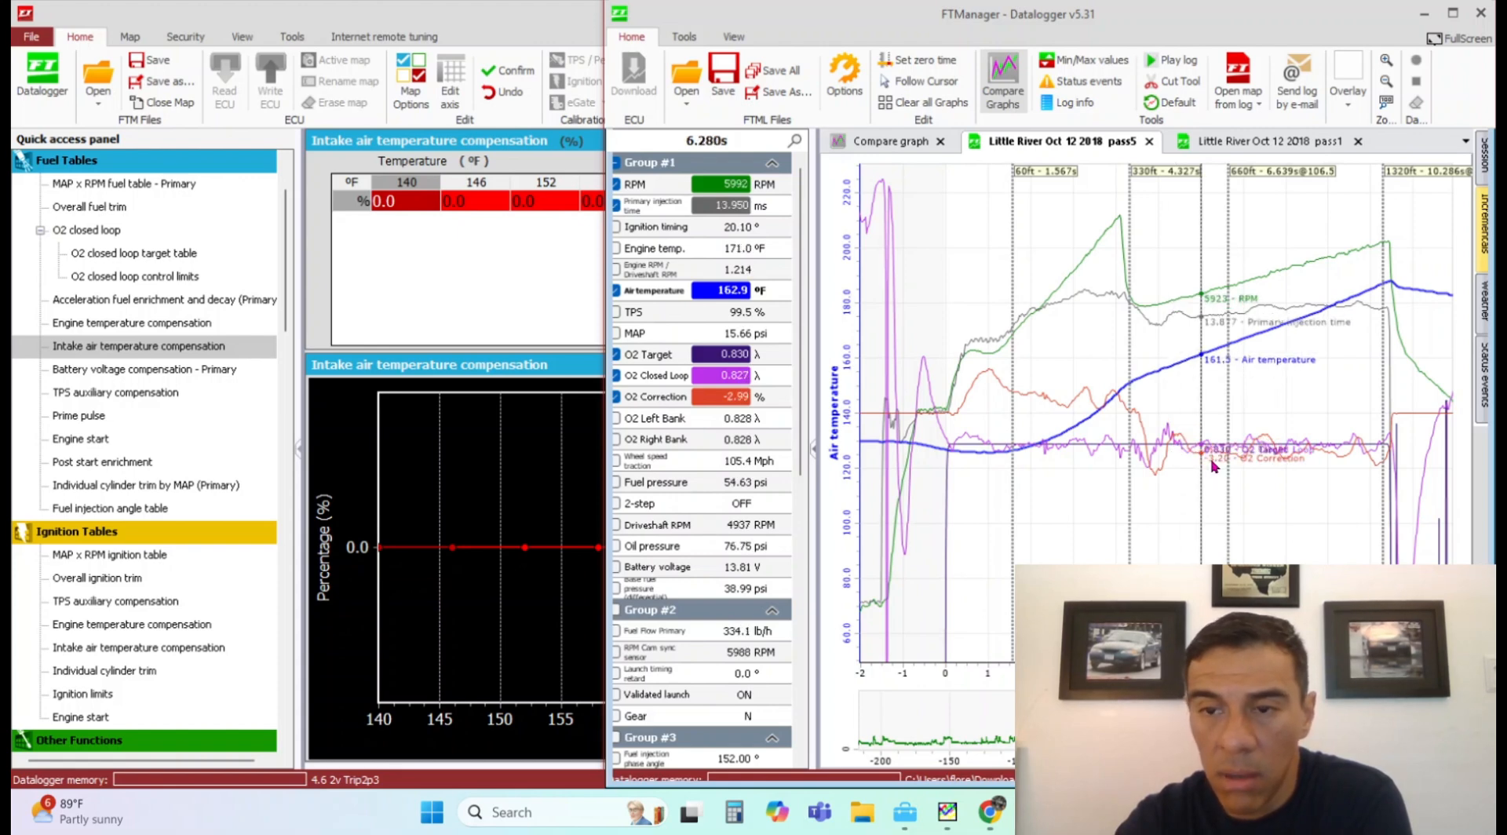
click(1211, 459)
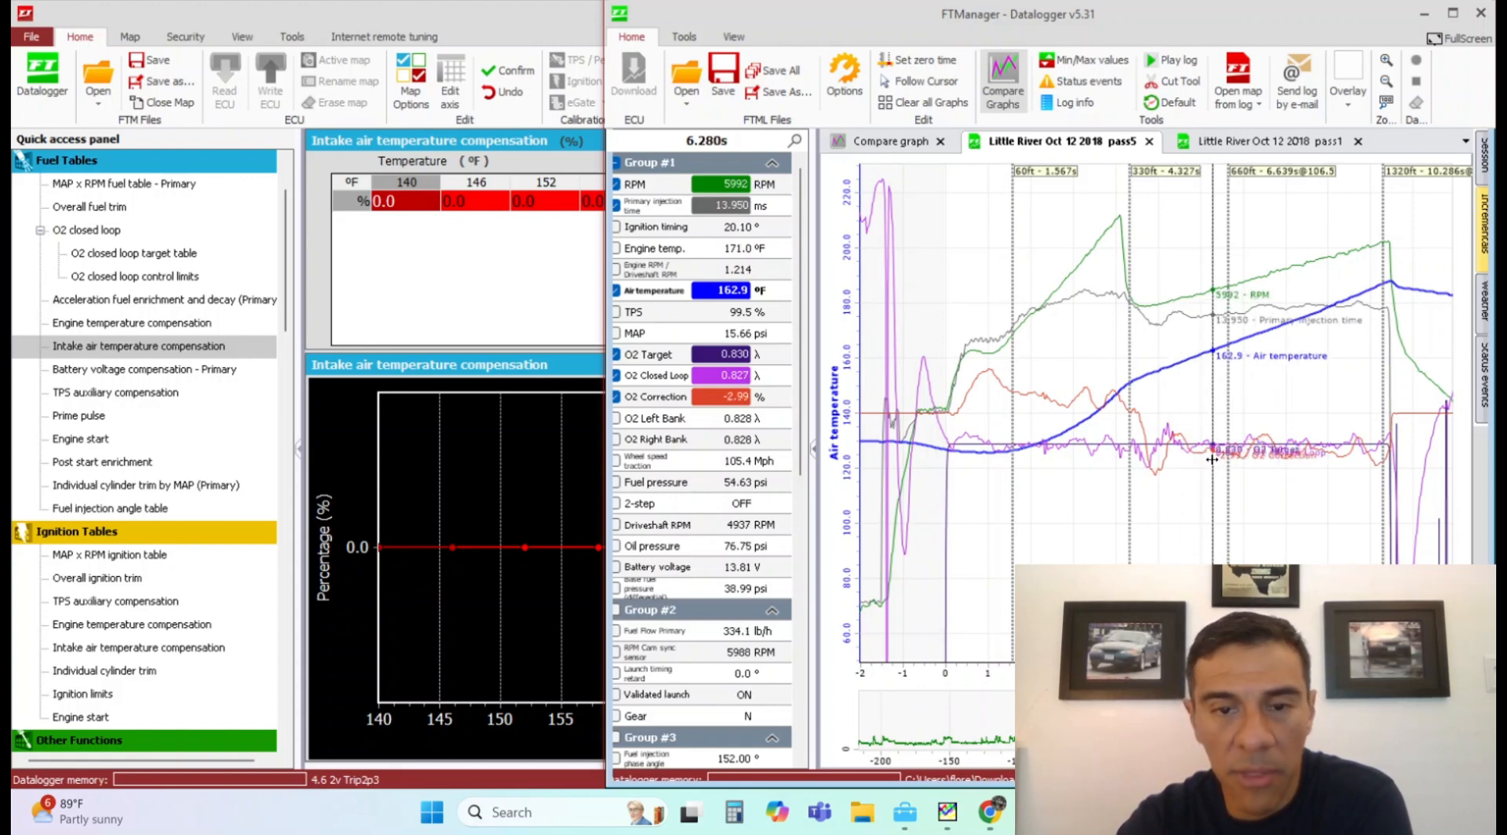
- Set the intake air temperature compensation at 158 °F to -3.0%
click(523, 263)
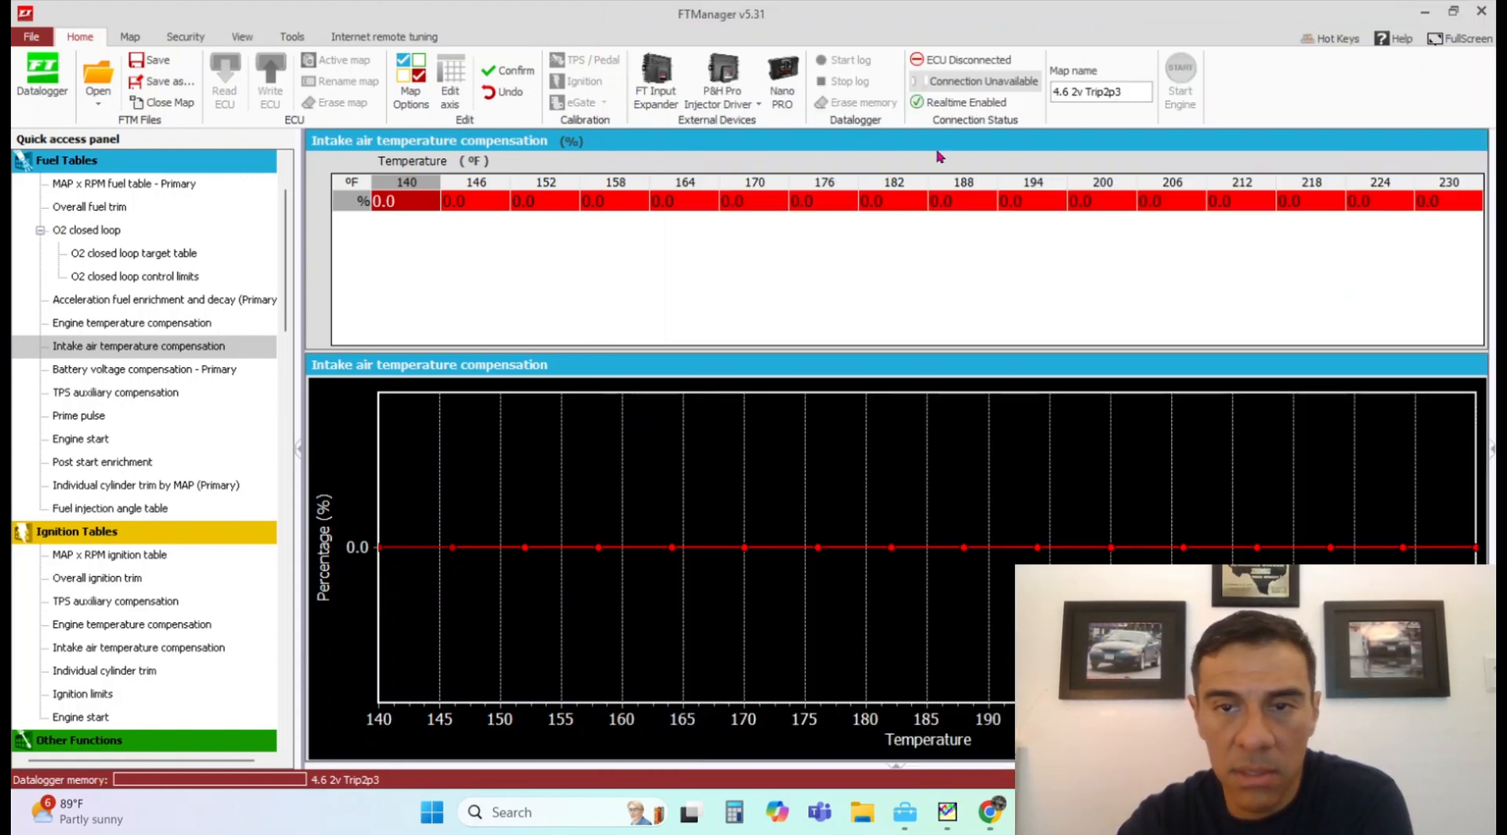
click(632, 208)
text(-1)
key(Return)
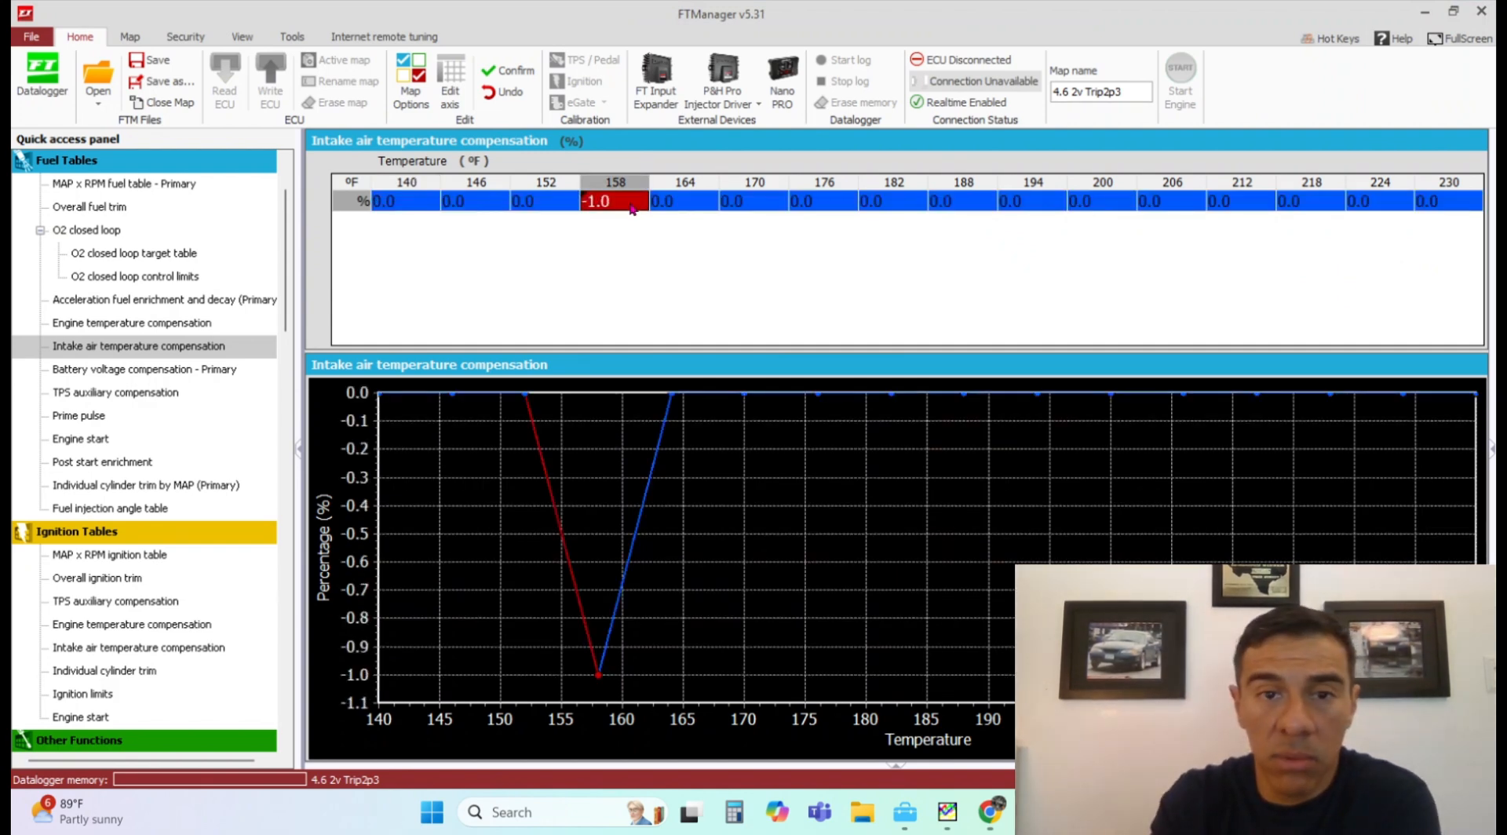
key(minus)
key(minus)
key(minus)
key(minus)
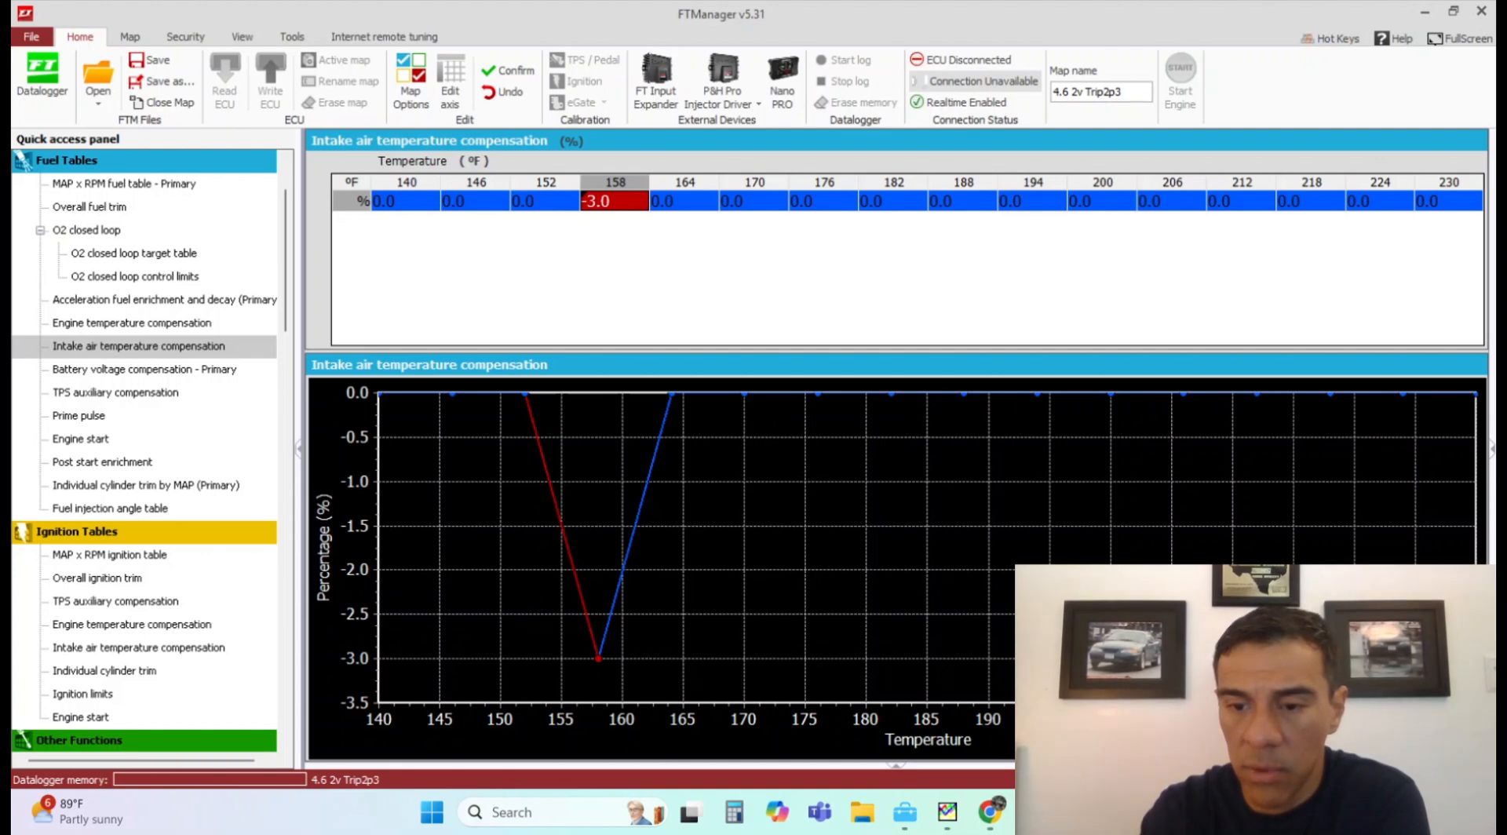
- Check the O2 correction near the end of the pass5 run and set the compensation at 188 °F to -4.0%
mouse_move(1033, 813)
click(1118, 716)
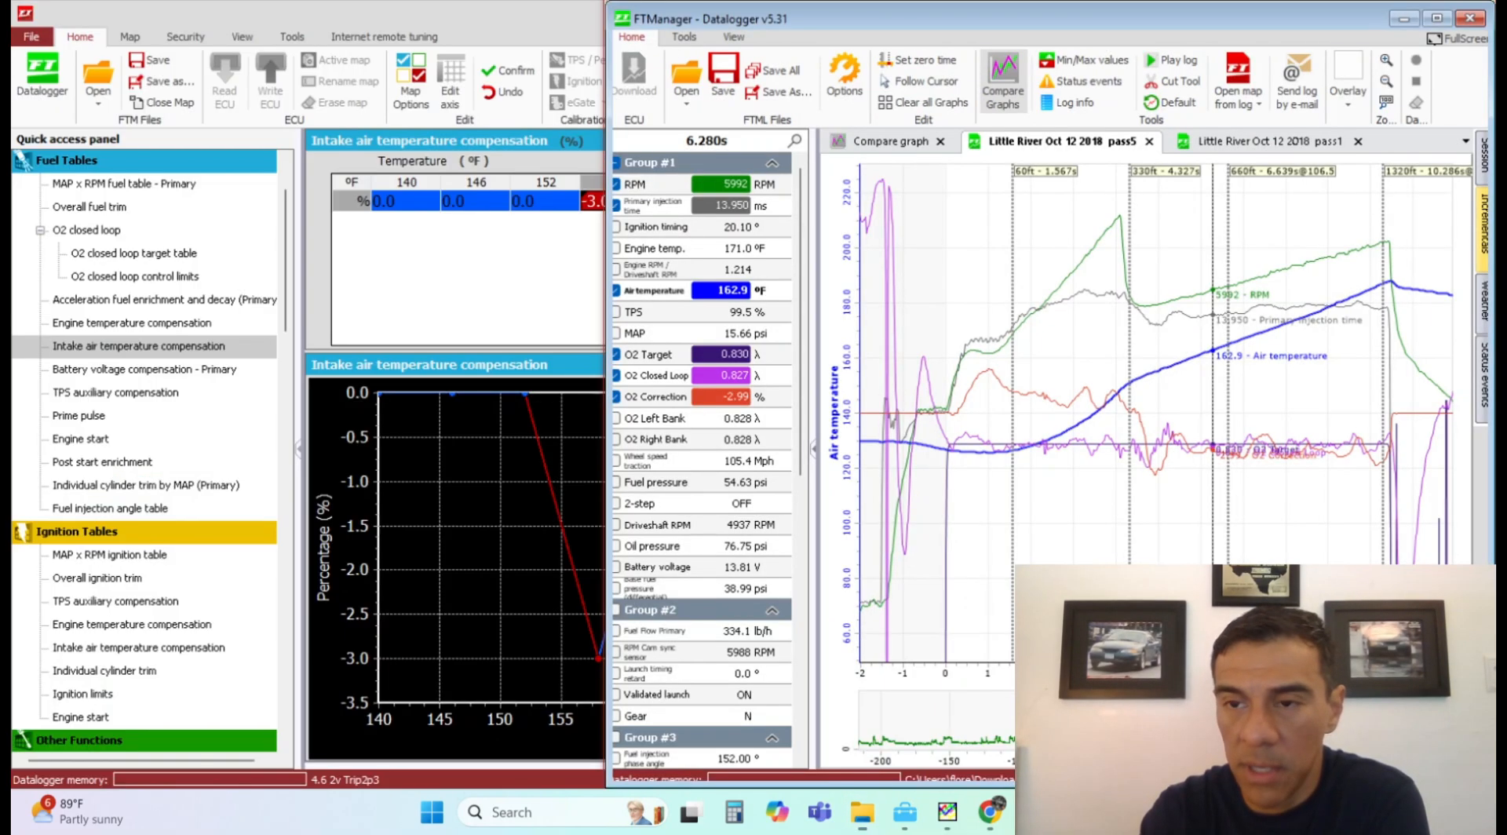
click(1303, 482)
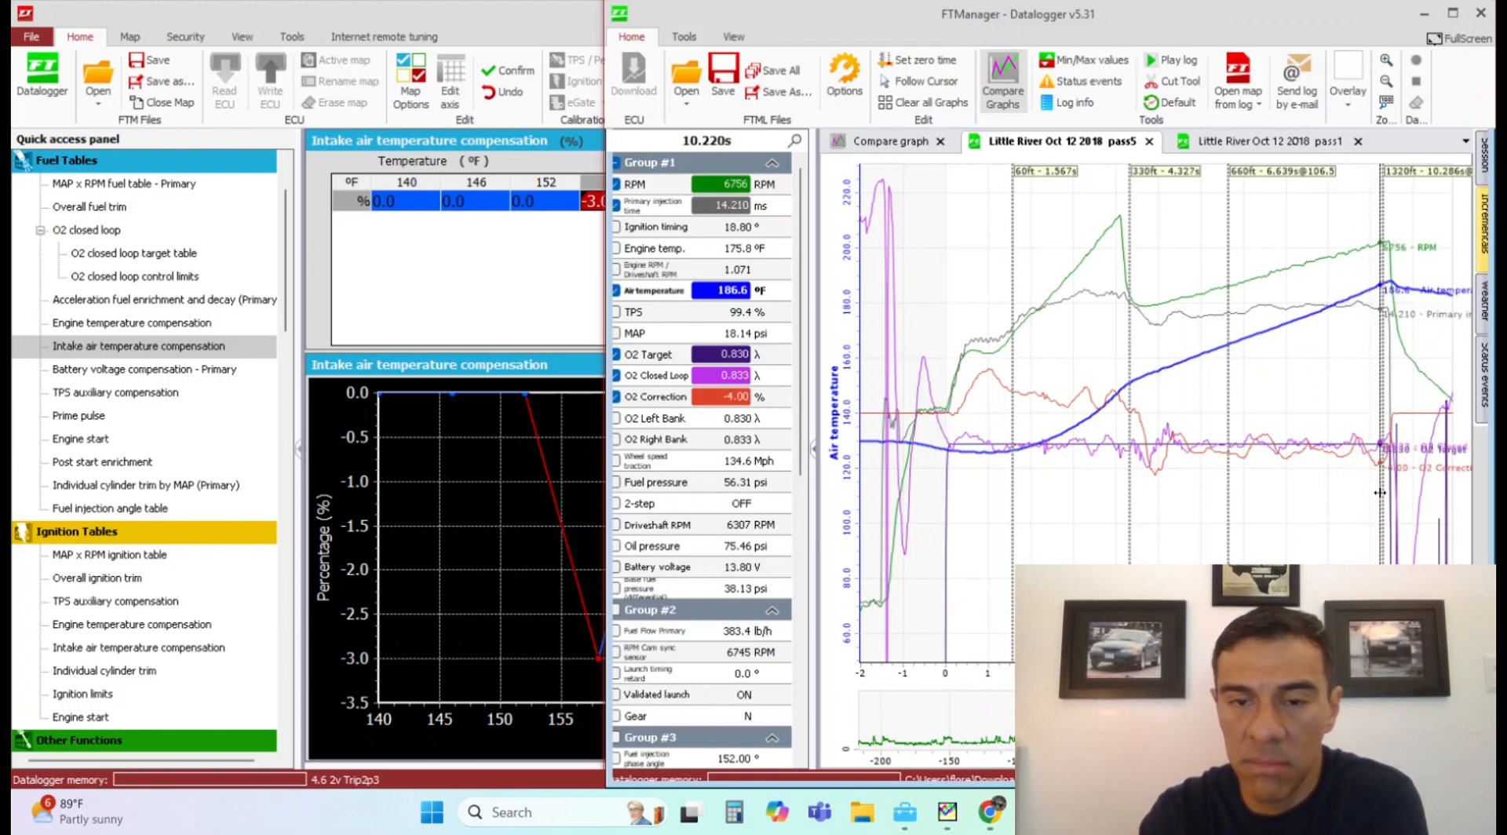
click(533, 299)
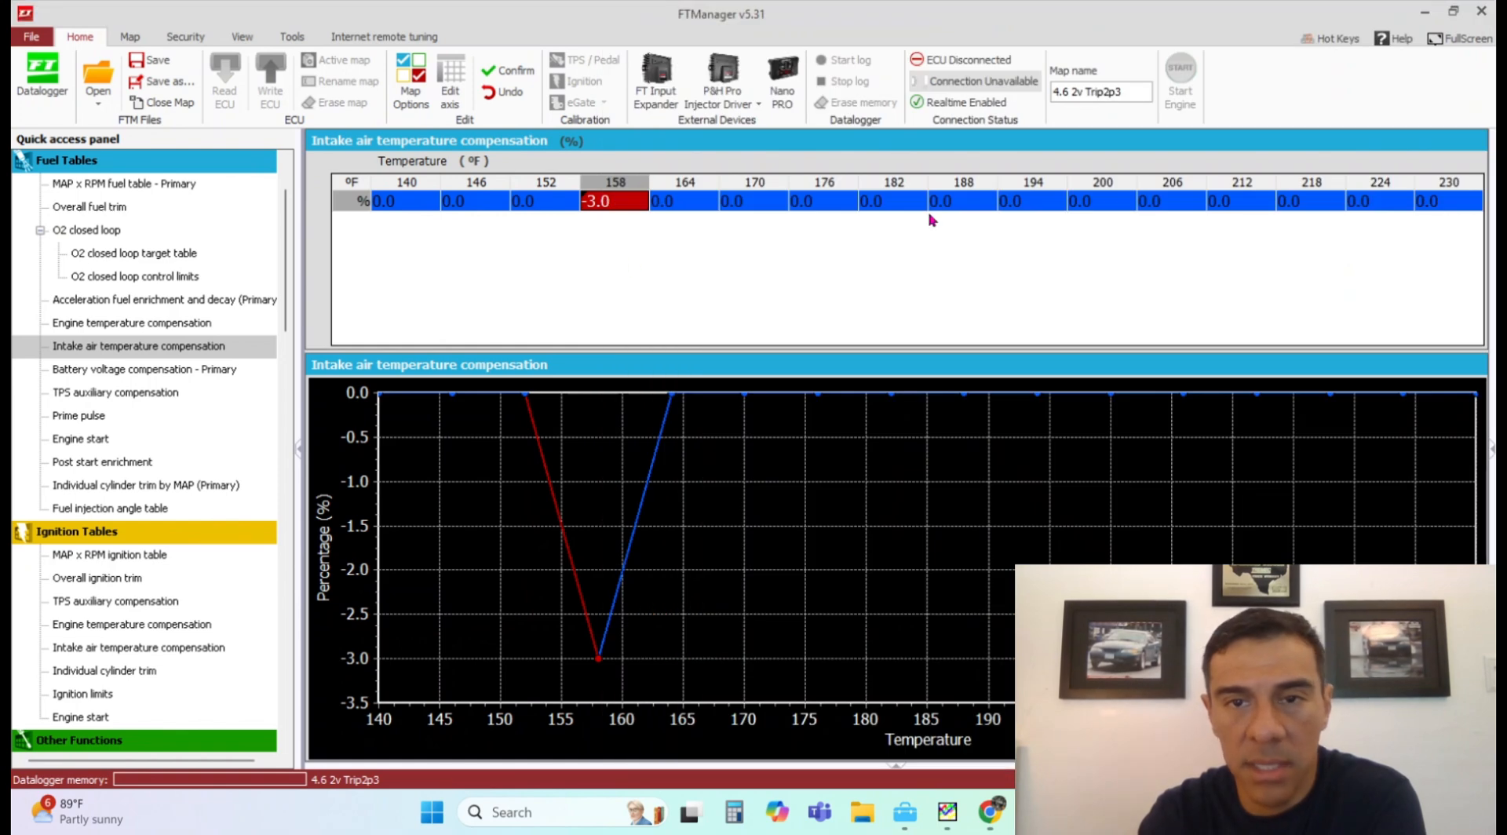
click(983, 207)
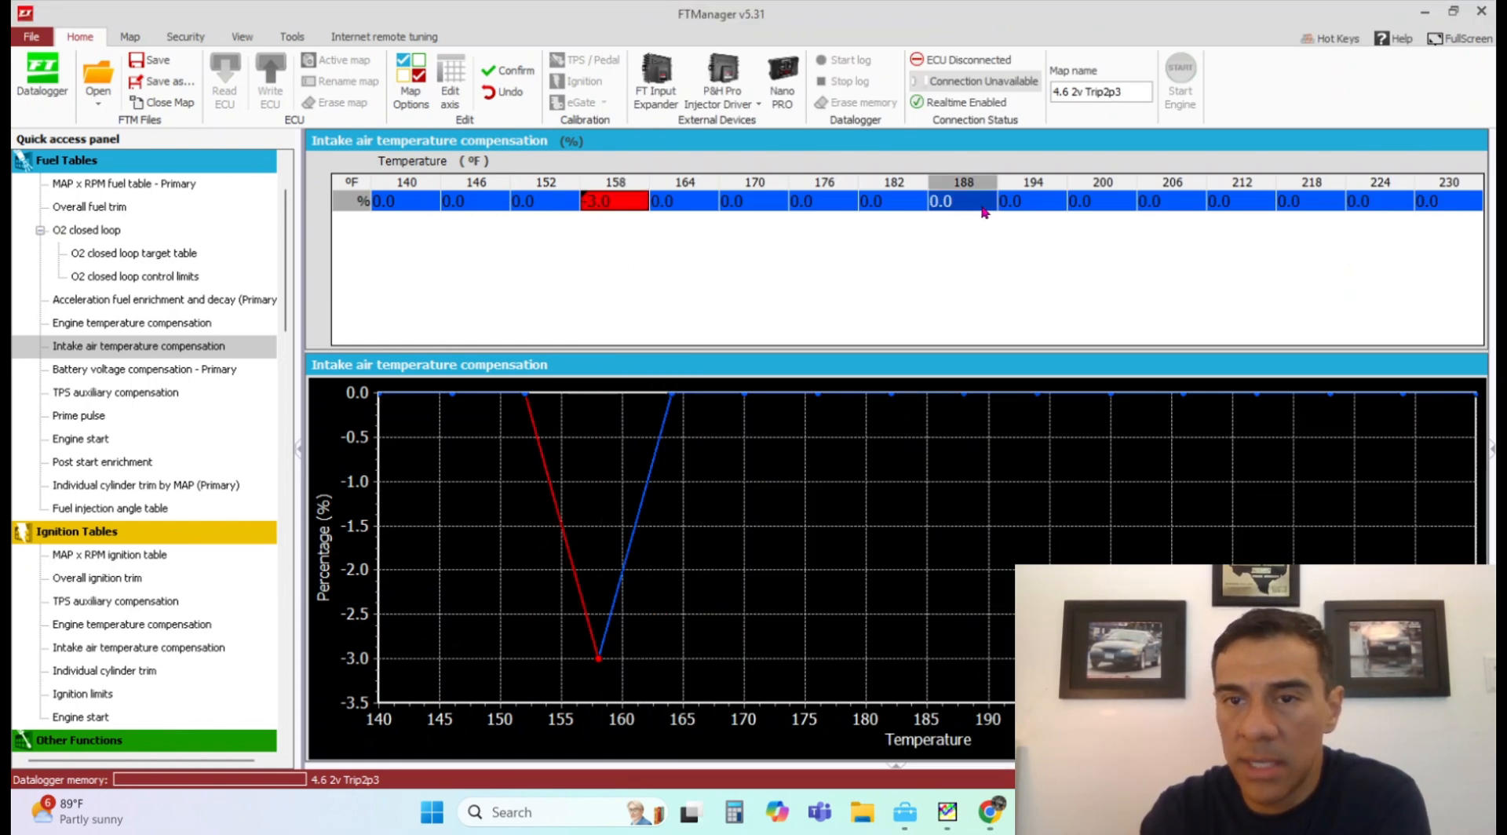
key(minus)
key(minus)
key(minus)
key(minus)
key(minus)
key(minus)
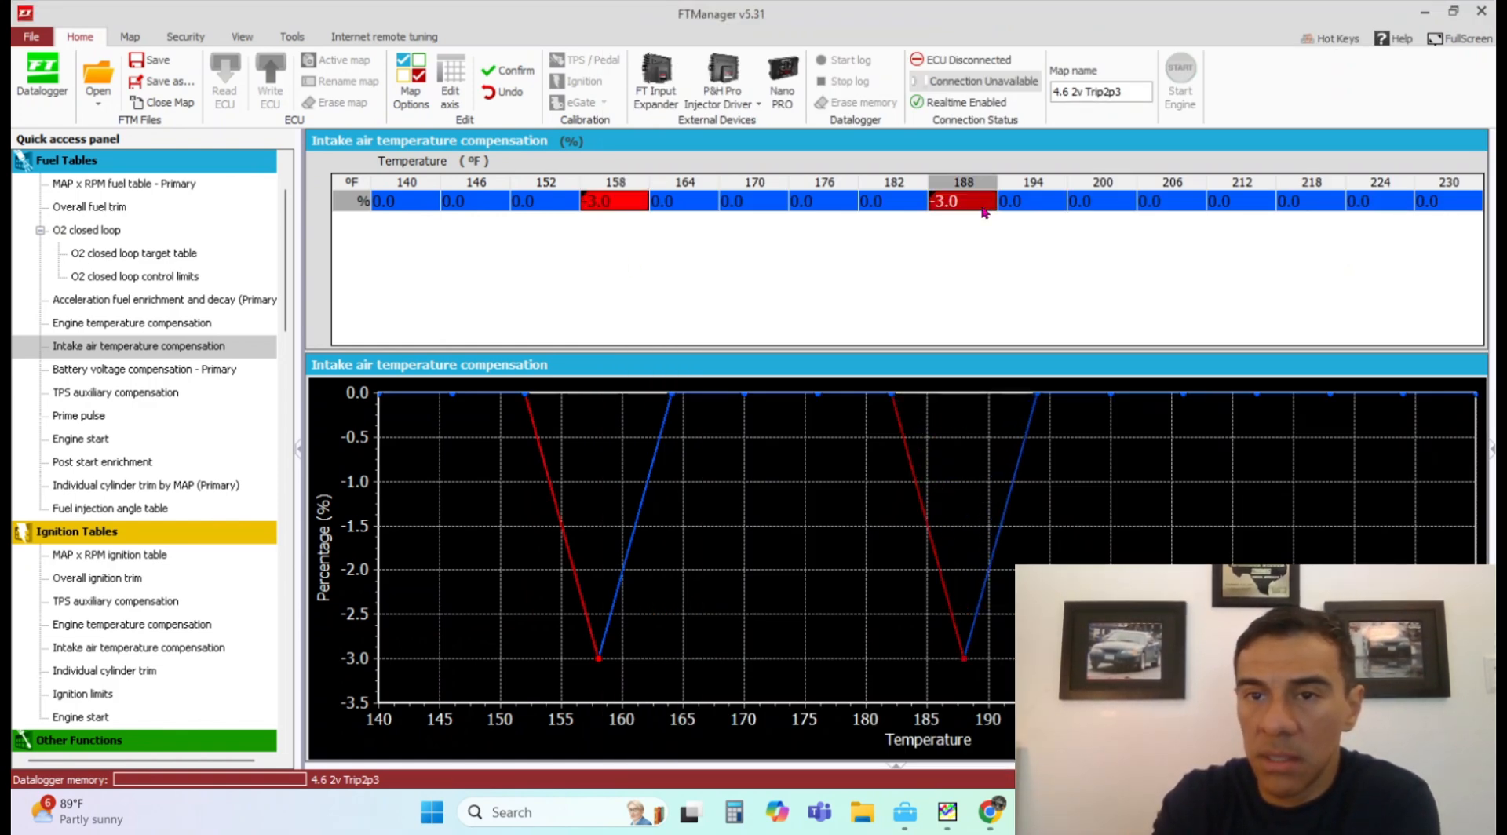
key(minus)
key(minus)
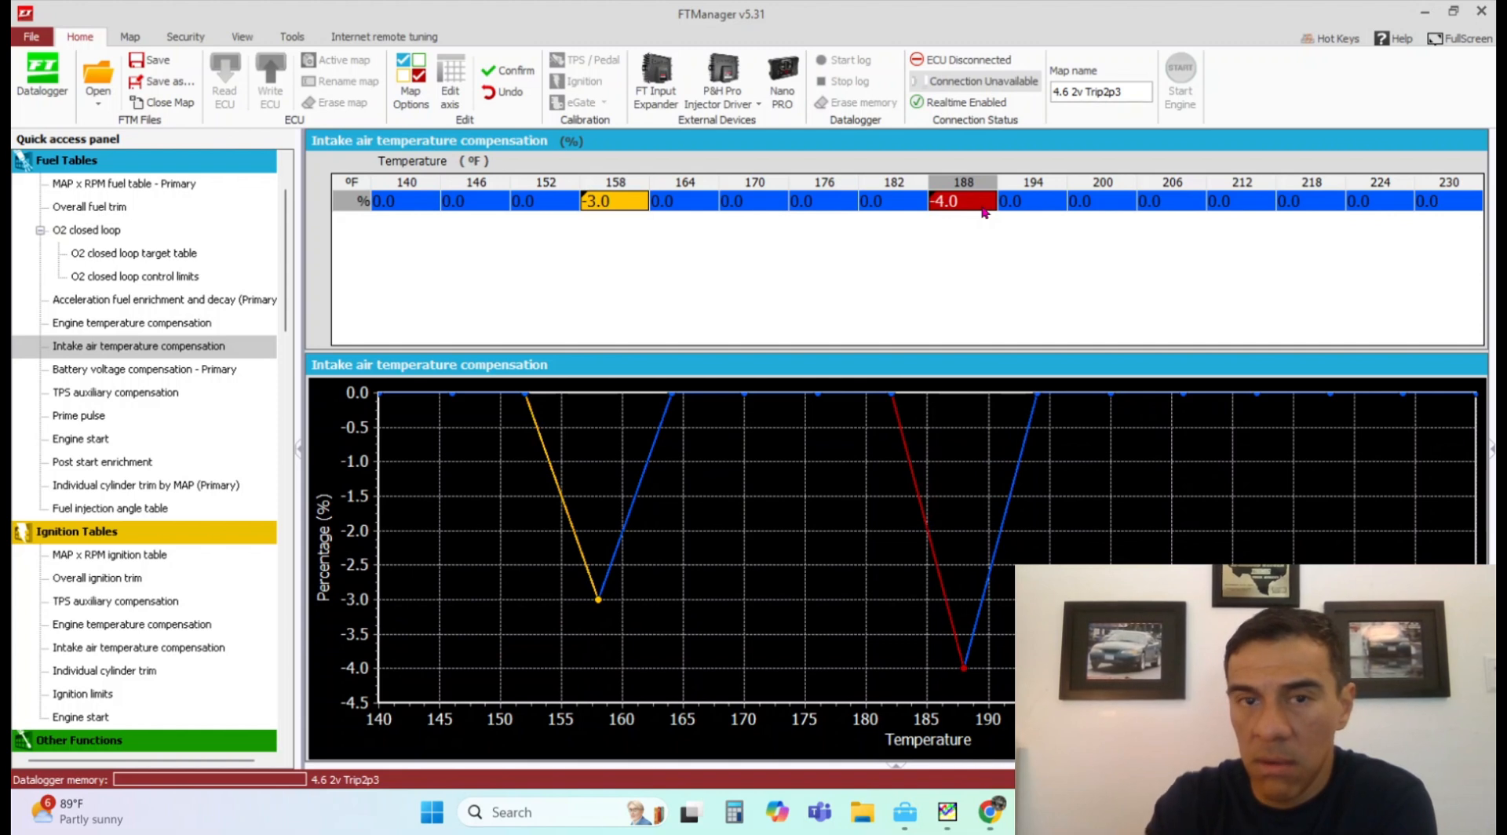
- Raise the intake air temperature compensation at 158 °F to -2.0%
click(626, 206)
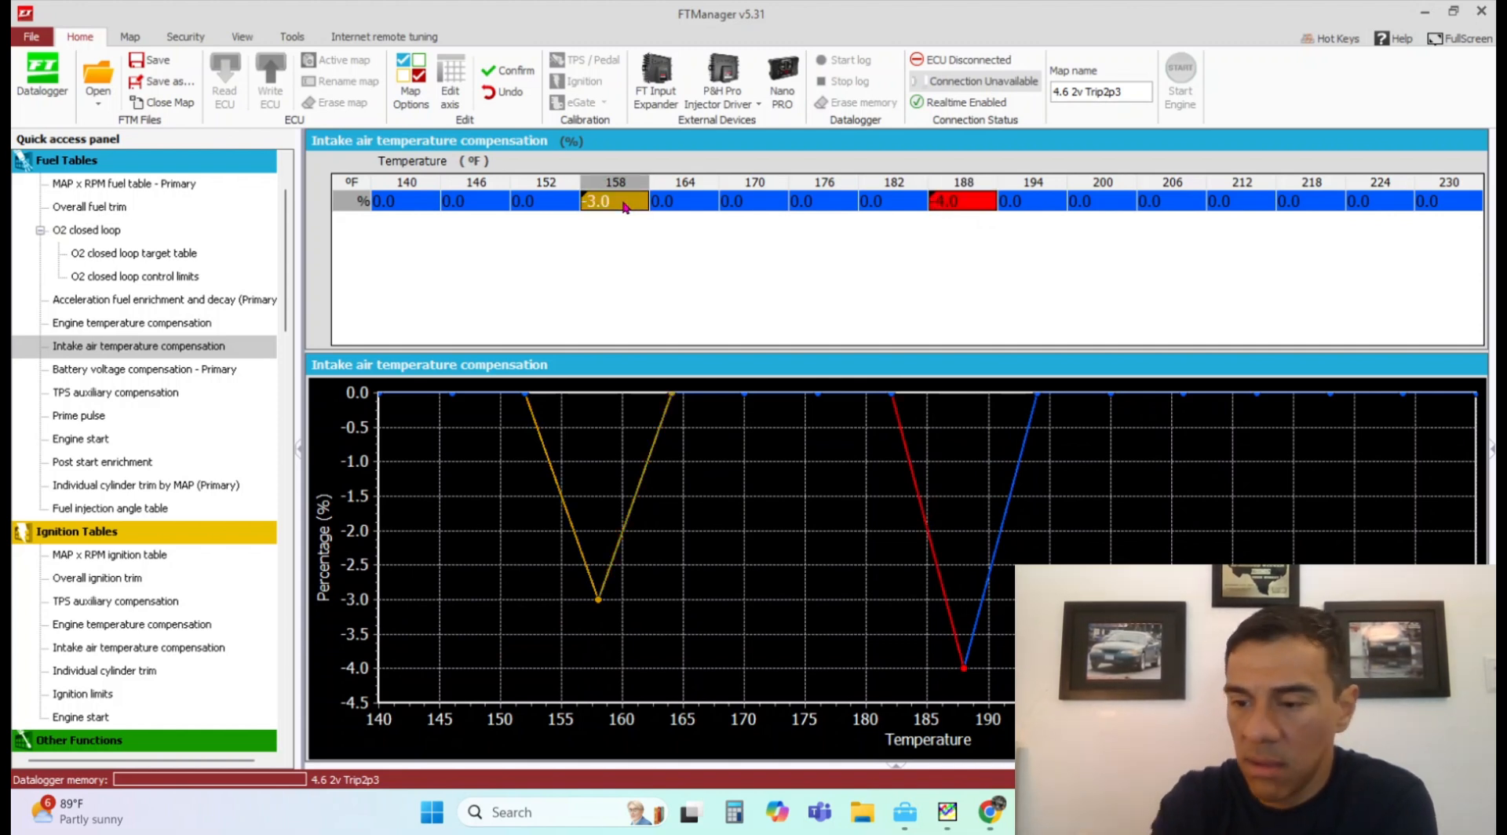
key(plus)
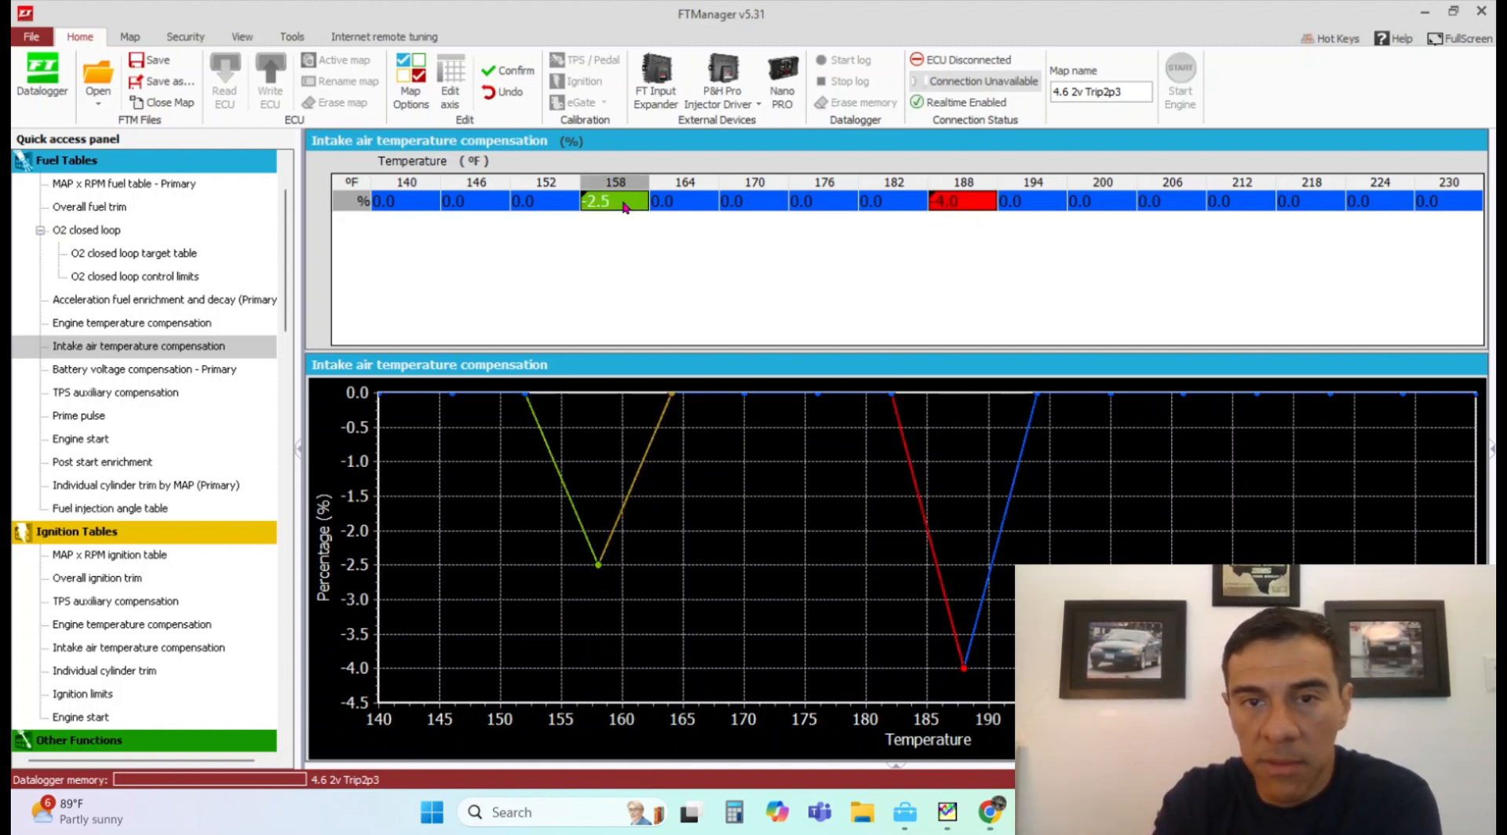
key(plus)
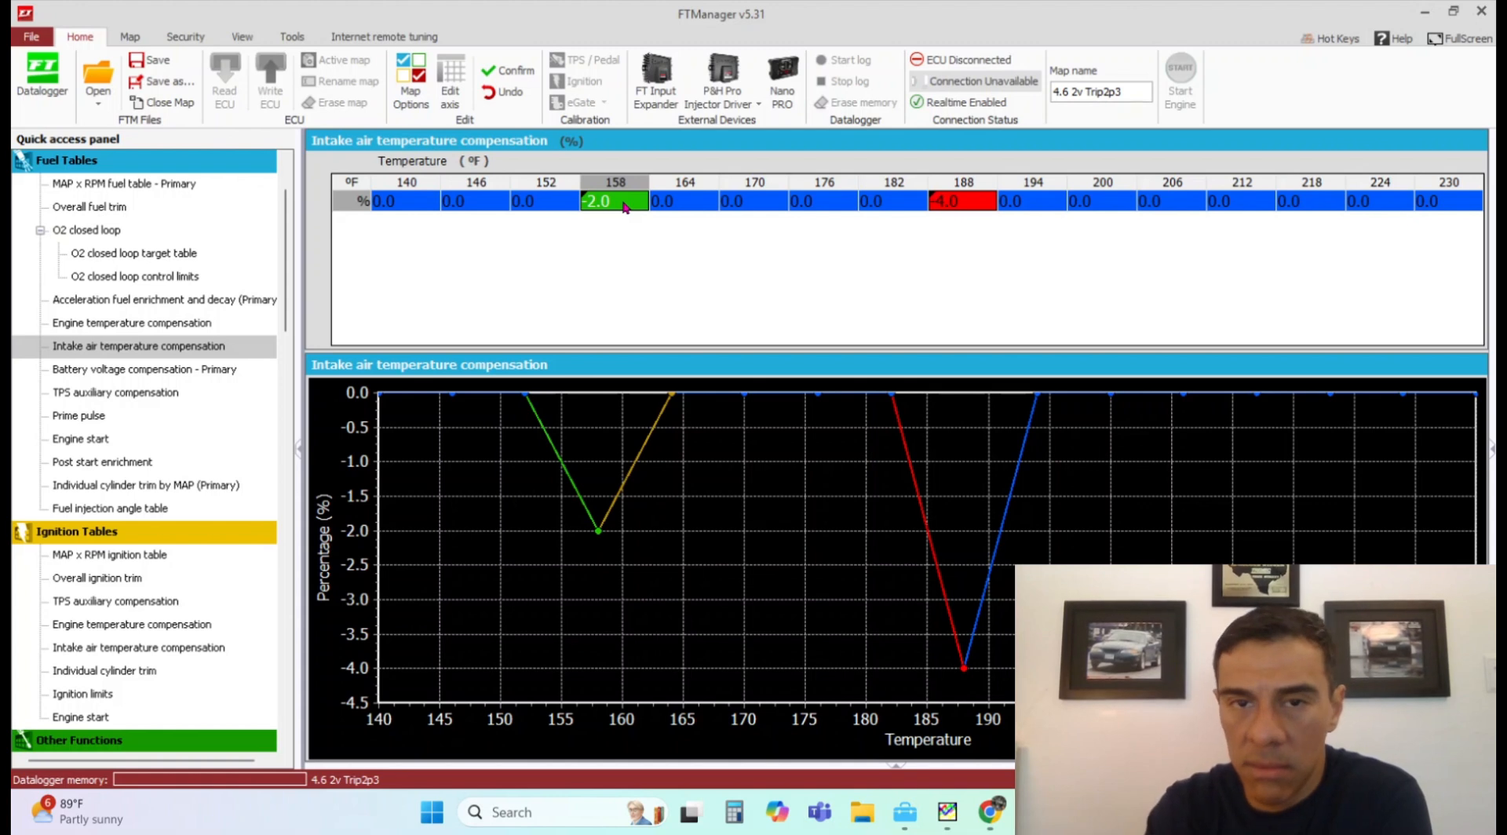
right_click(625, 207)
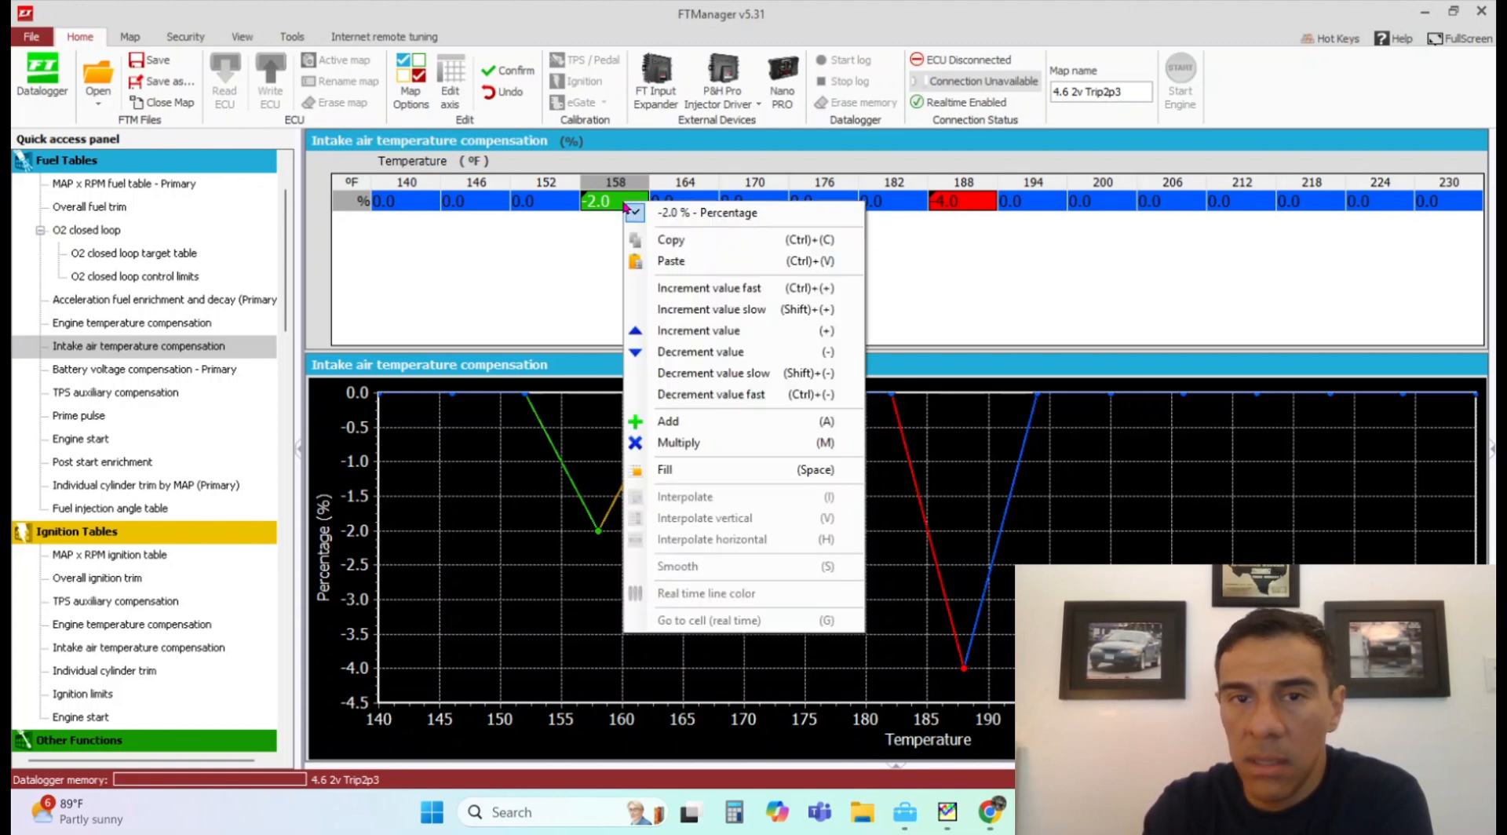
click(590, 276)
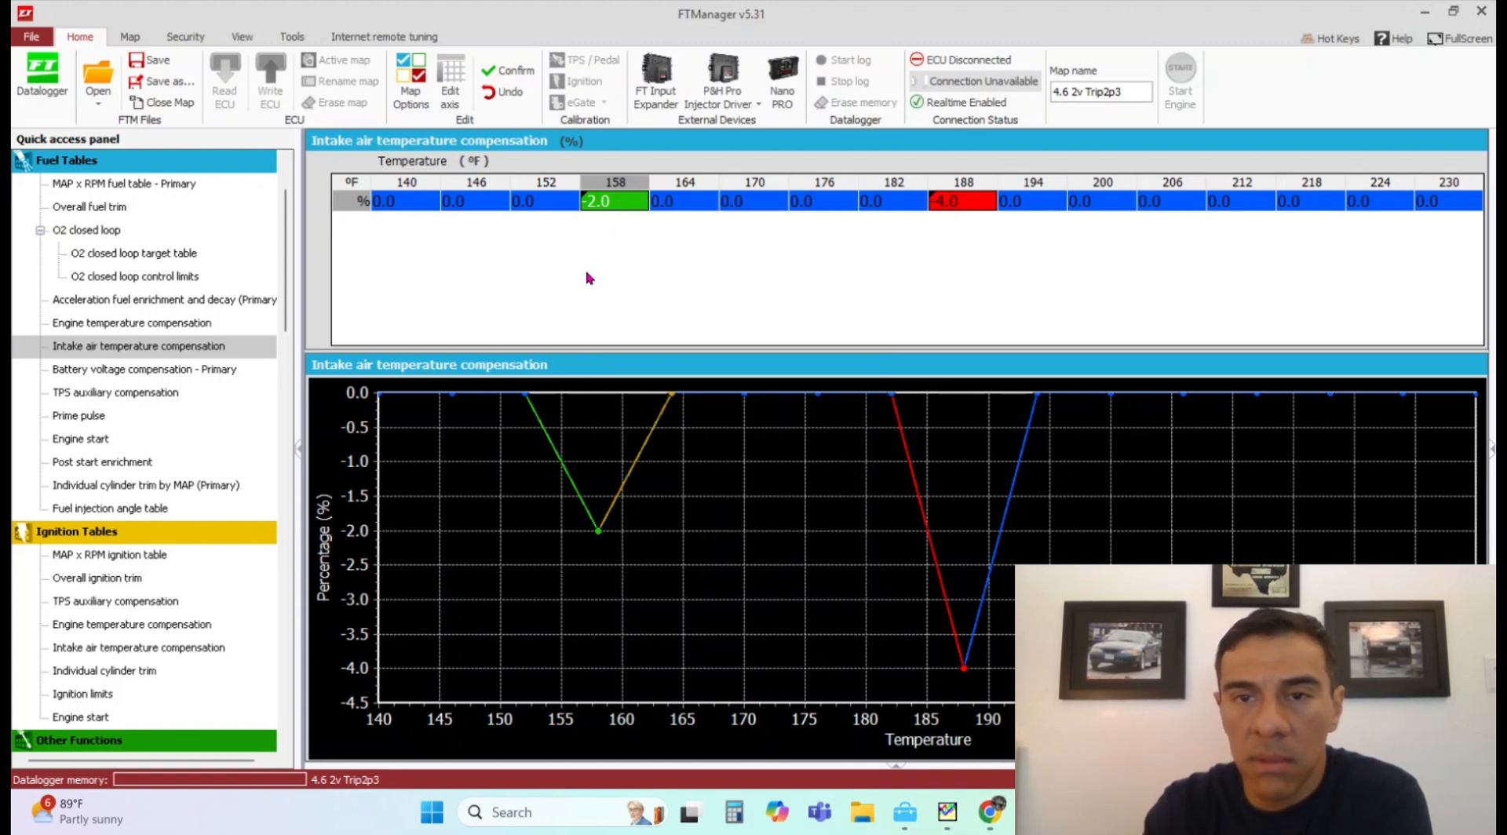
- Set the intake air temperature compensation at 230 °F to -7.0%
click(1465, 207)
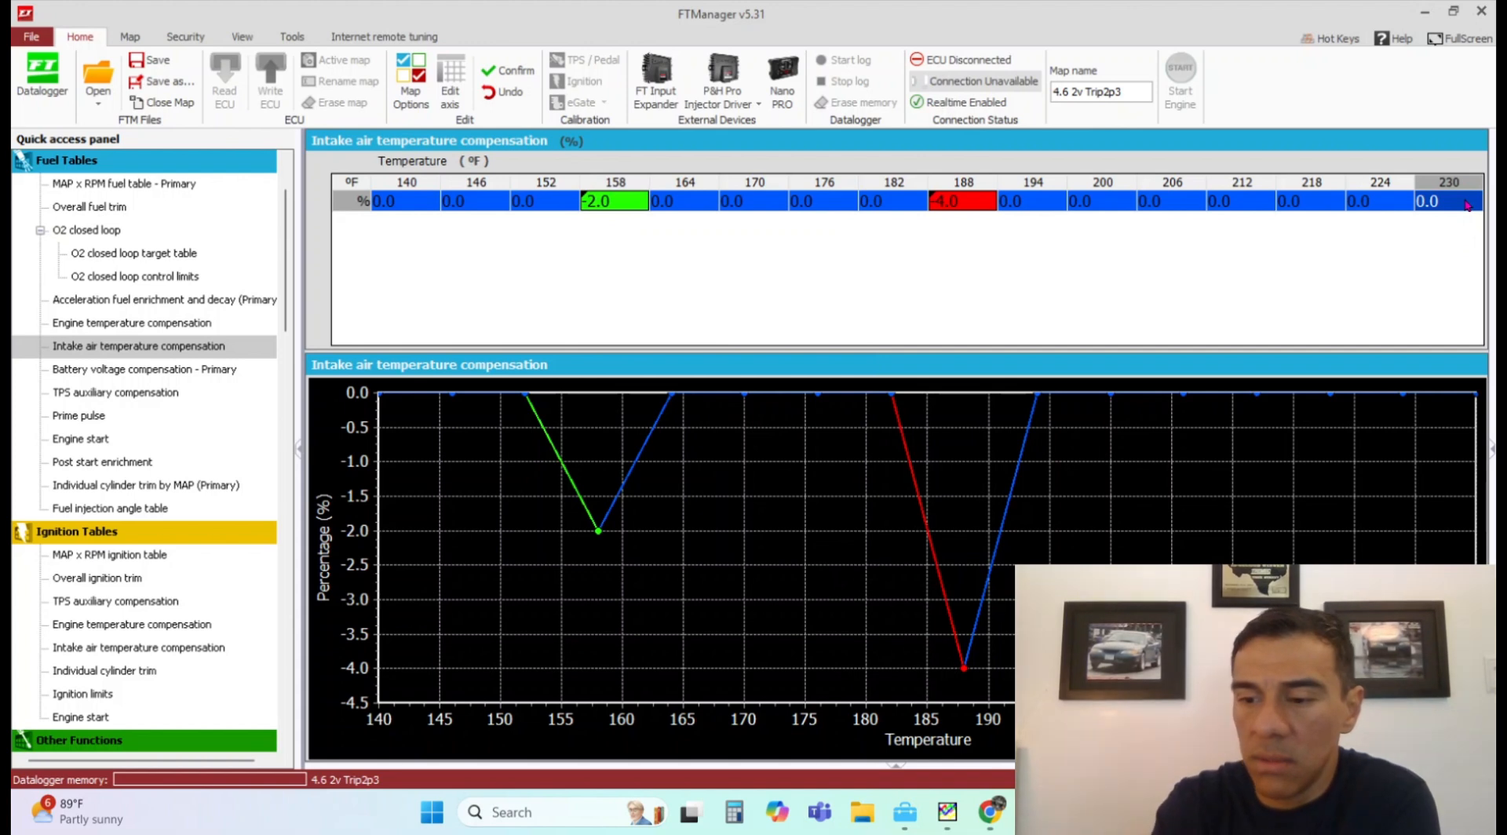
key(minus)
text(7)
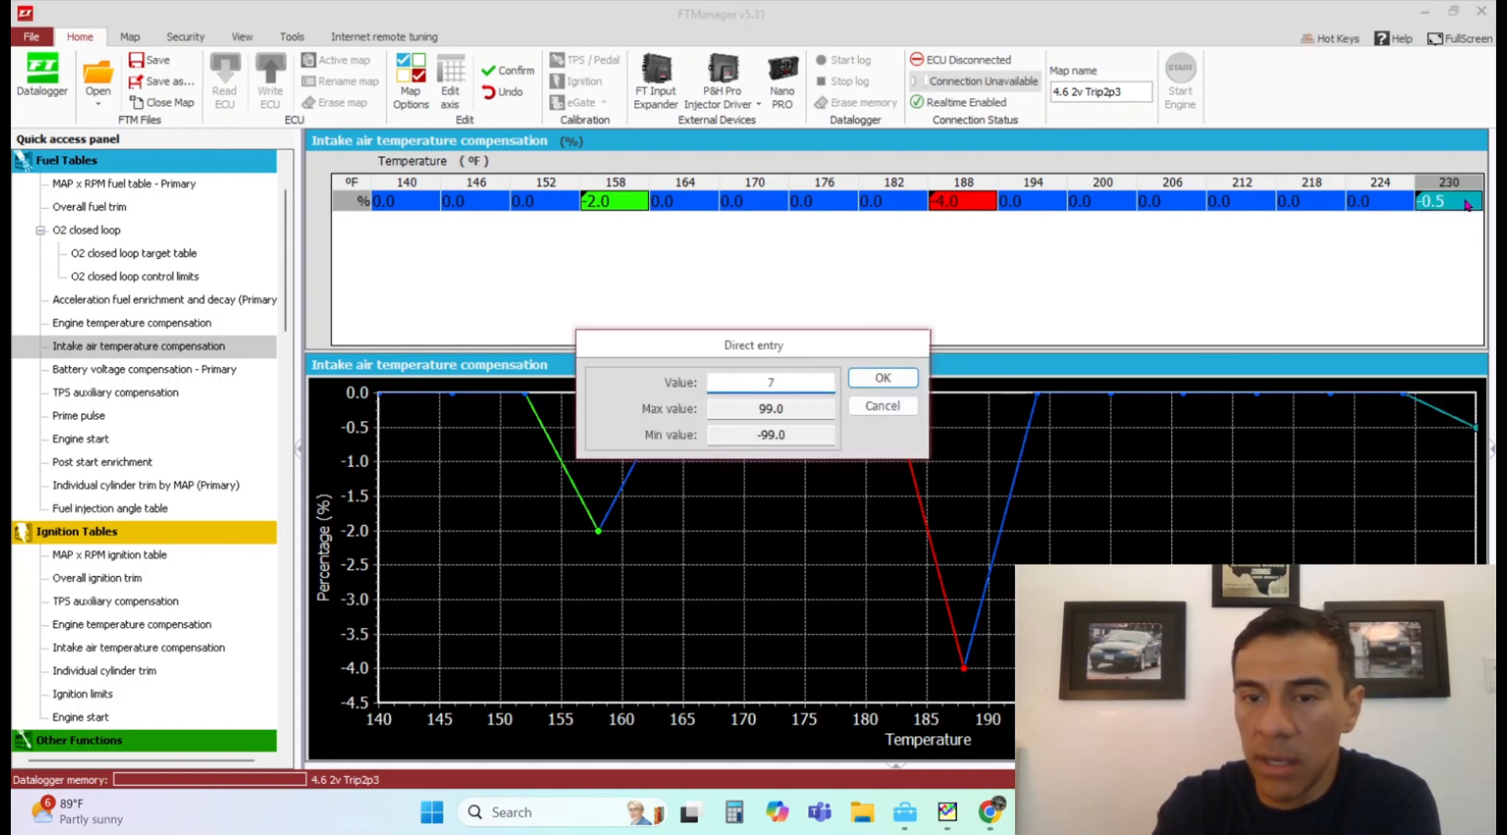
text(-)
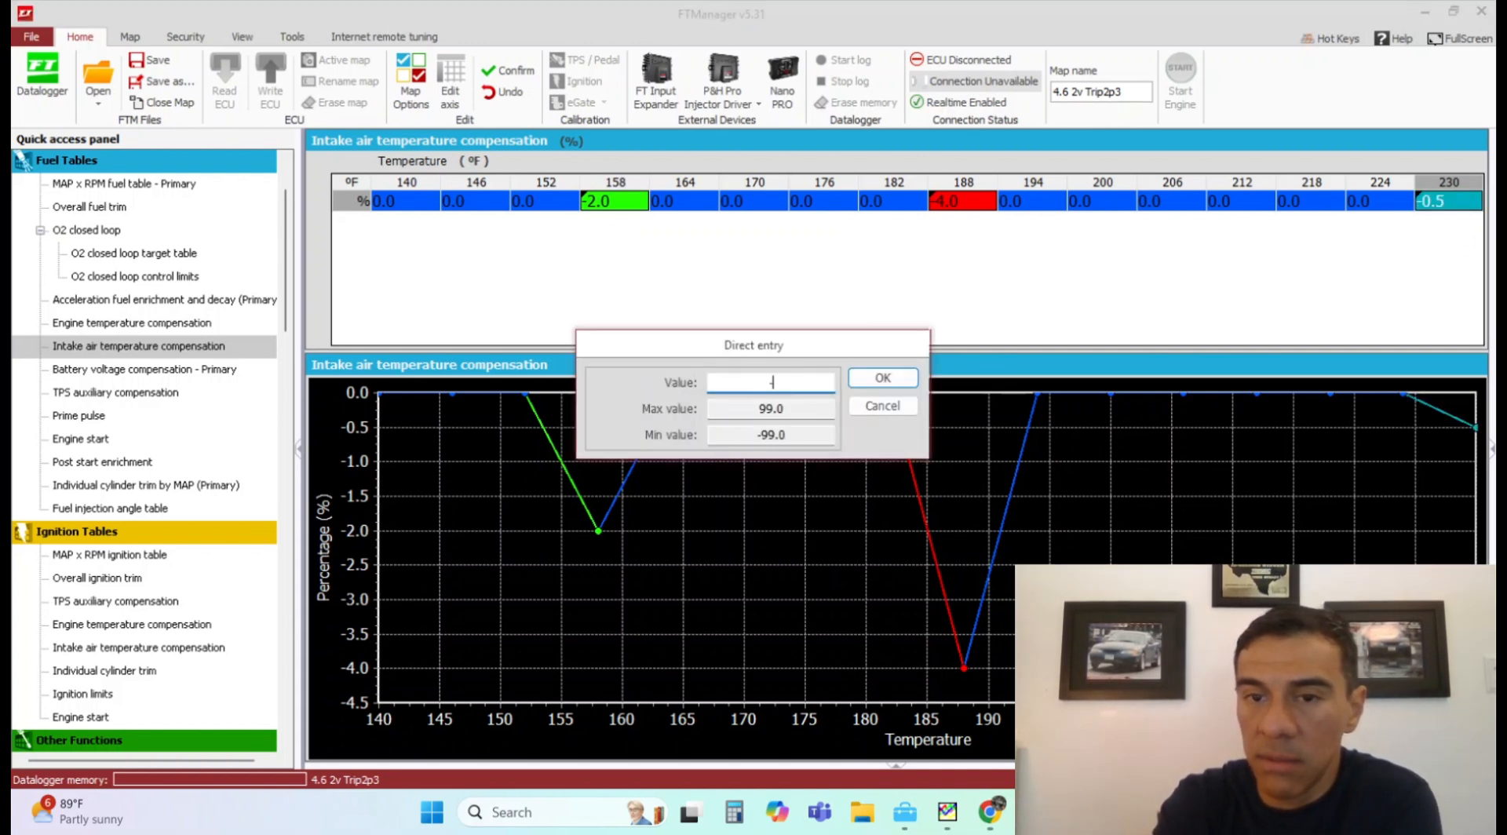
text(7)
key(Return)
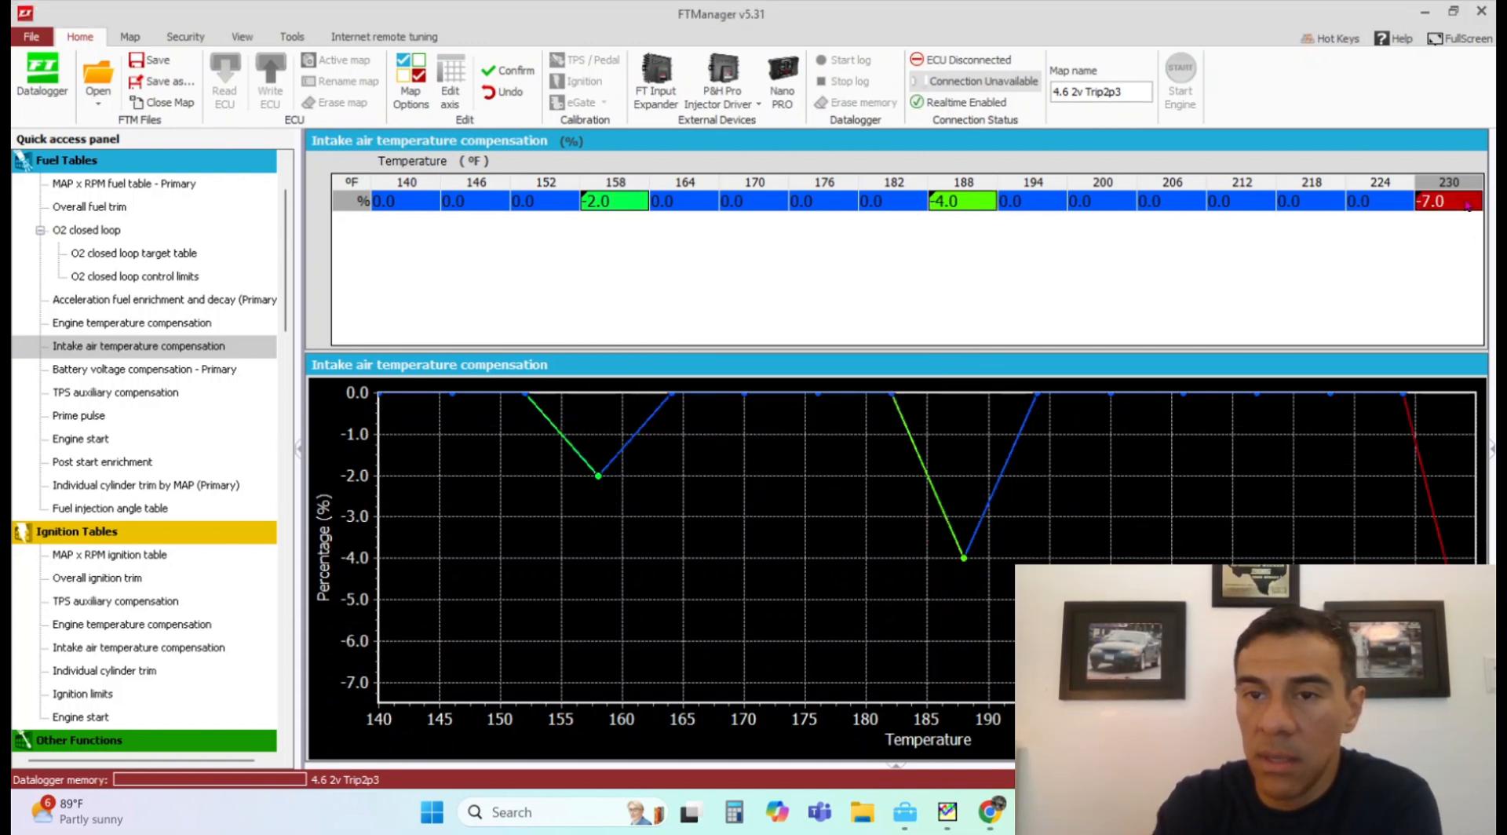
- Interpolate the intake air temperature compensation values across the cells from 158 °F to 230 °F
click(605, 207)
right_click(1337, 185)
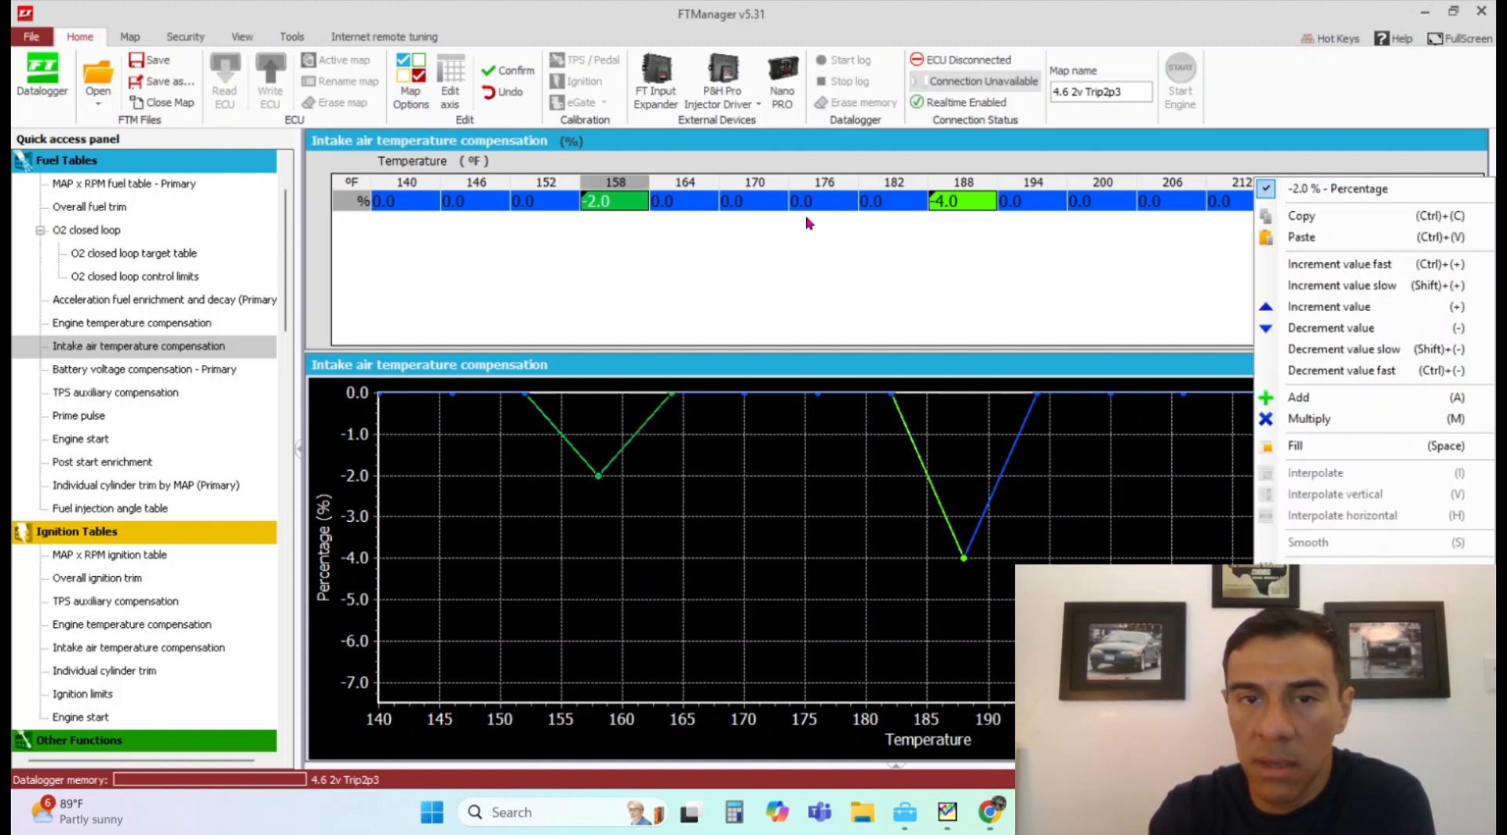
click(808, 223)
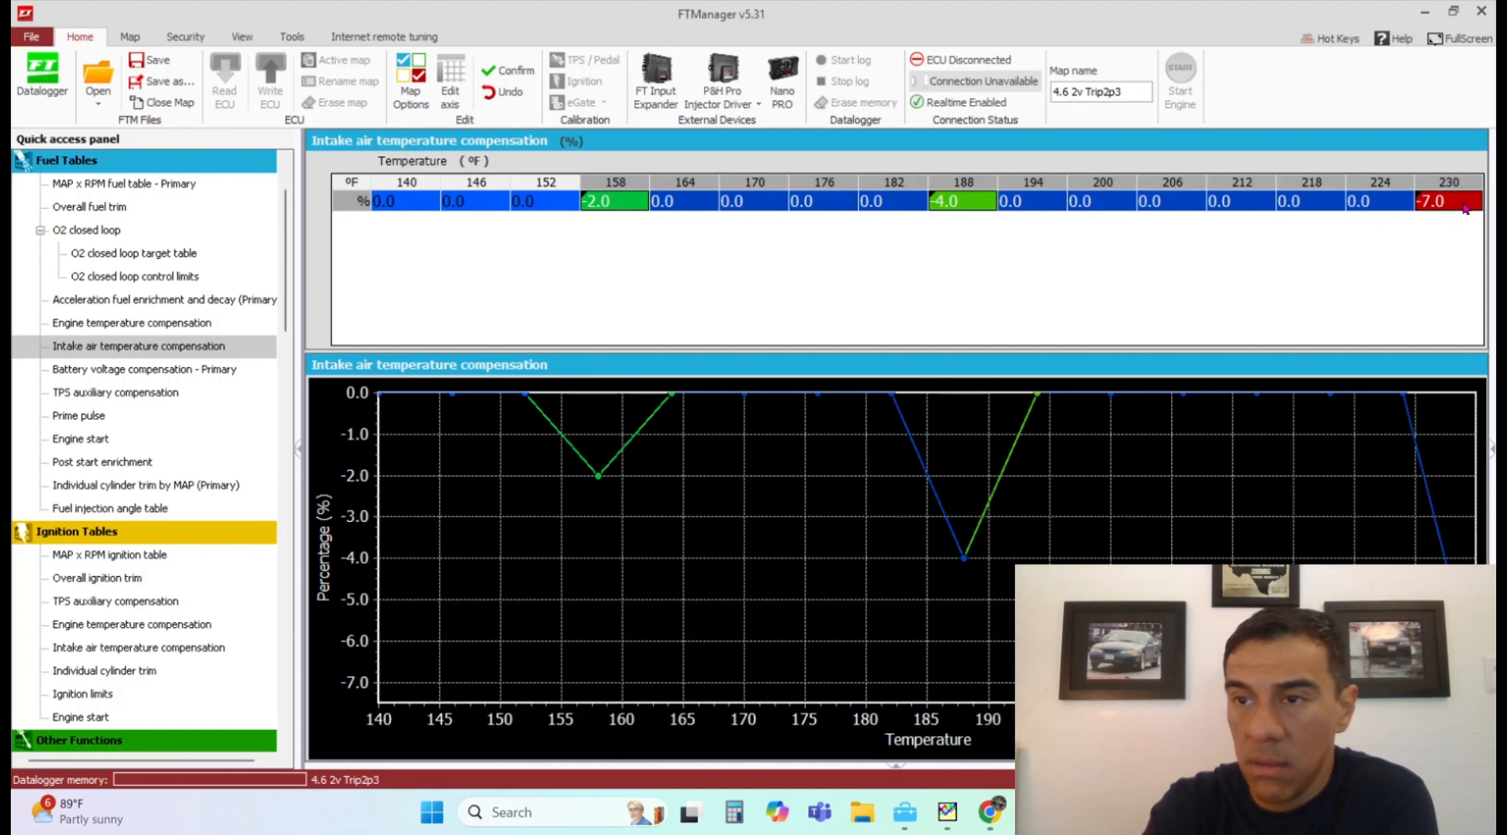
key(ctrl+i)
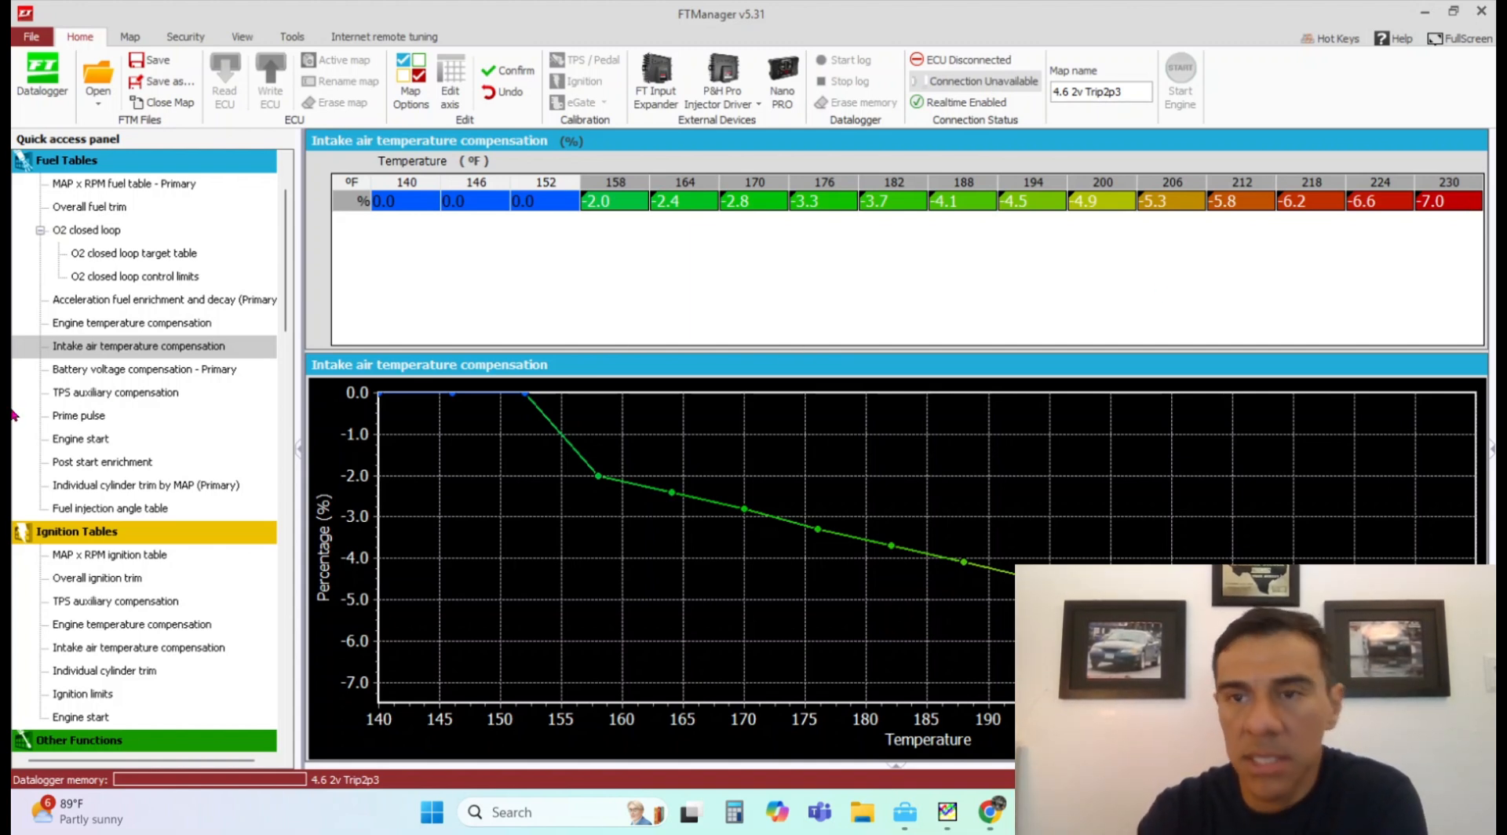
- Review the O2 closed loop configuration together with its target table and control limits
click(100, 235)
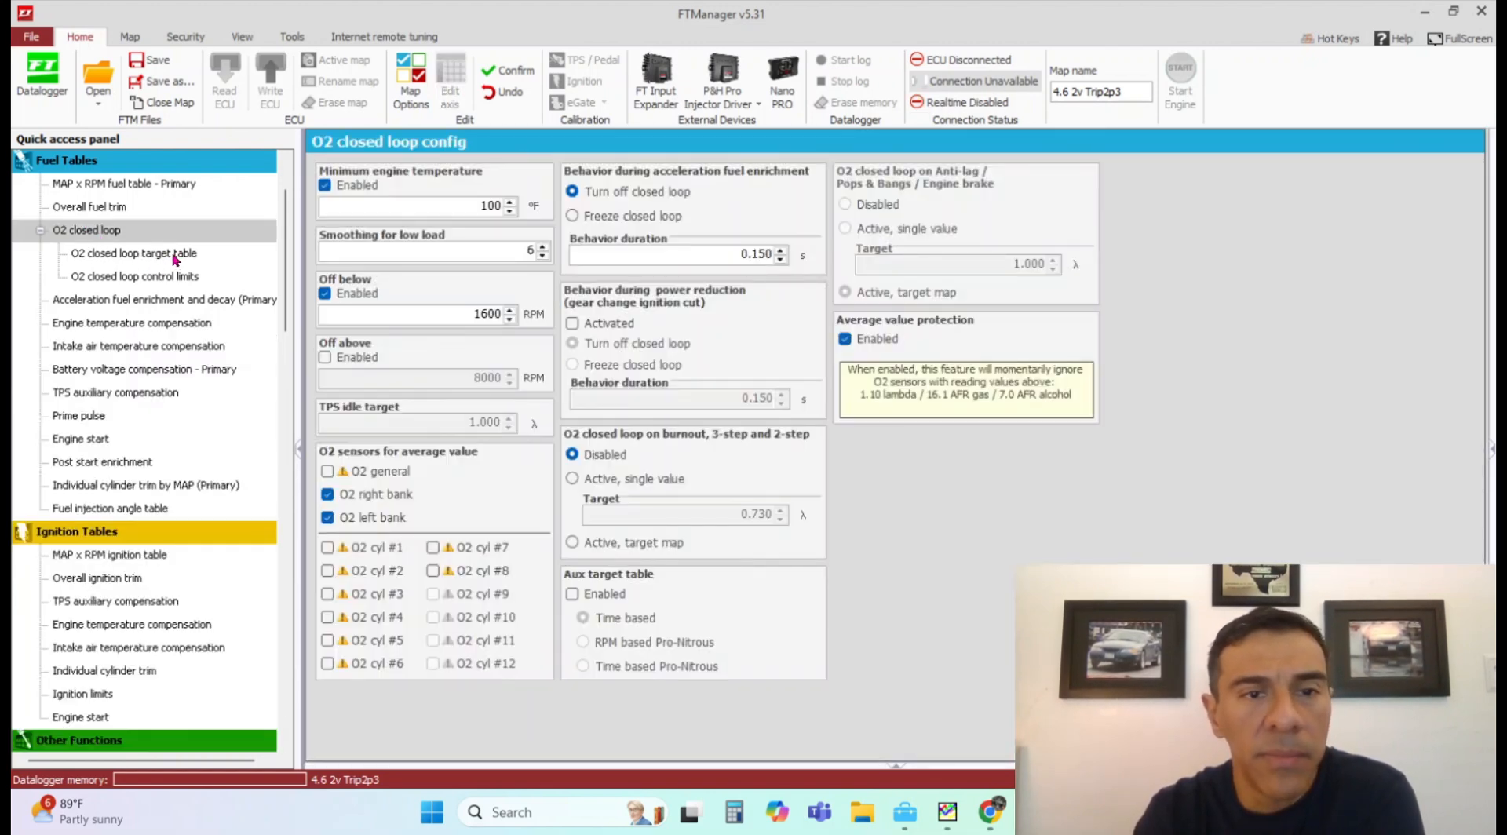
click(172, 253)
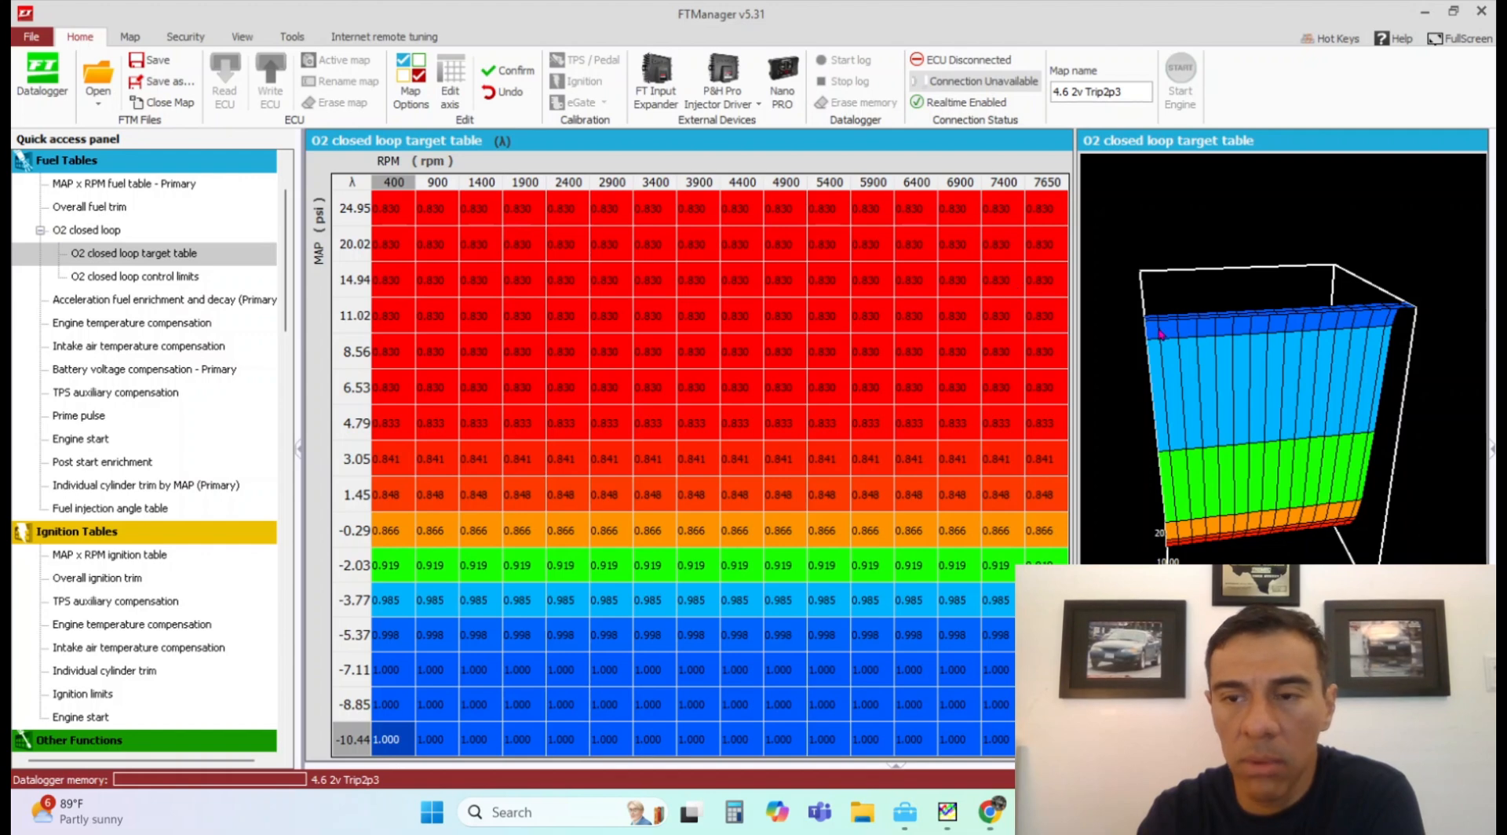
drag(1160, 334, 1438, 487)
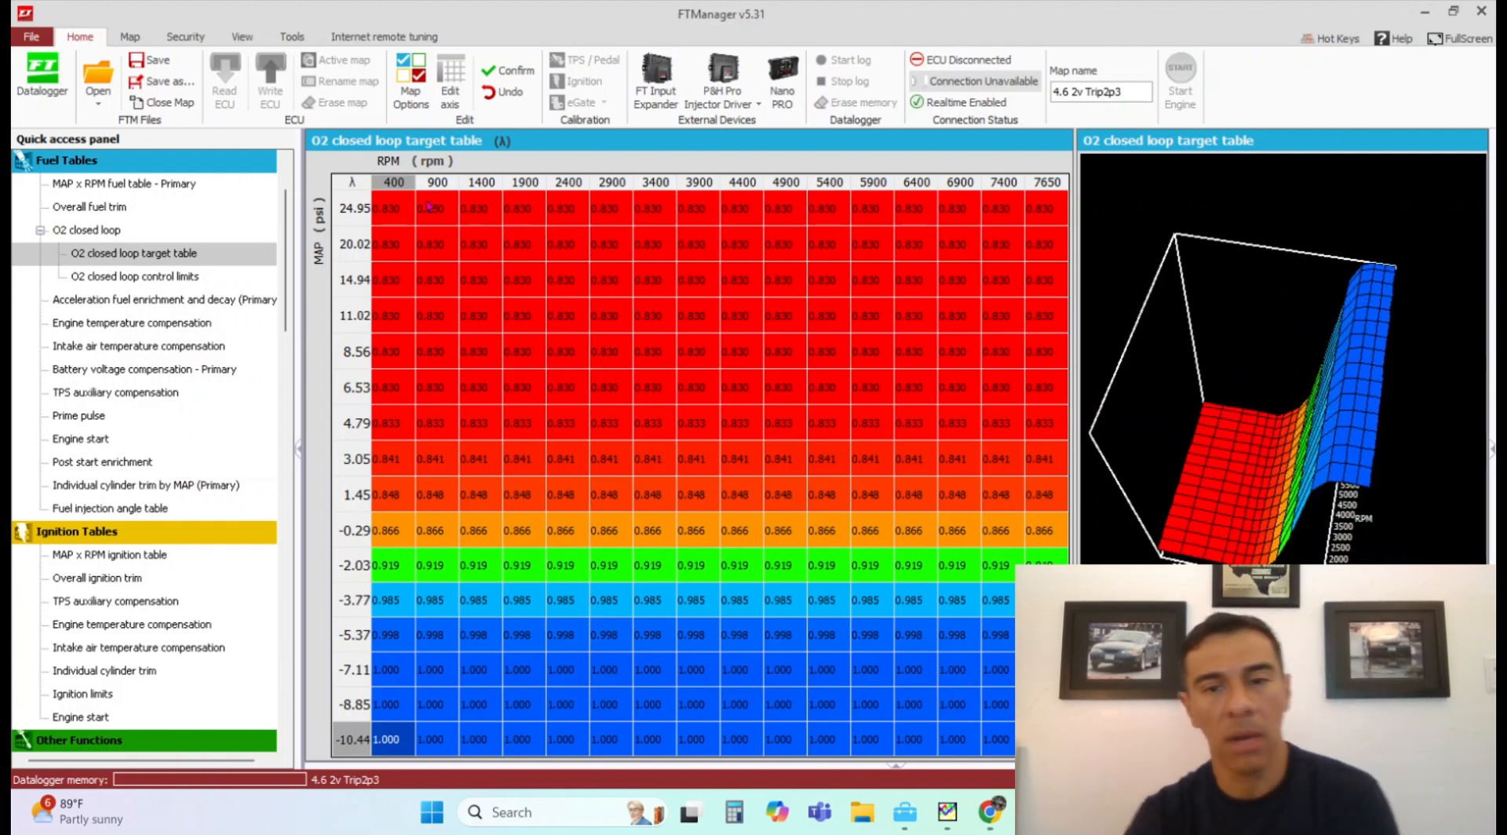
click(201, 278)
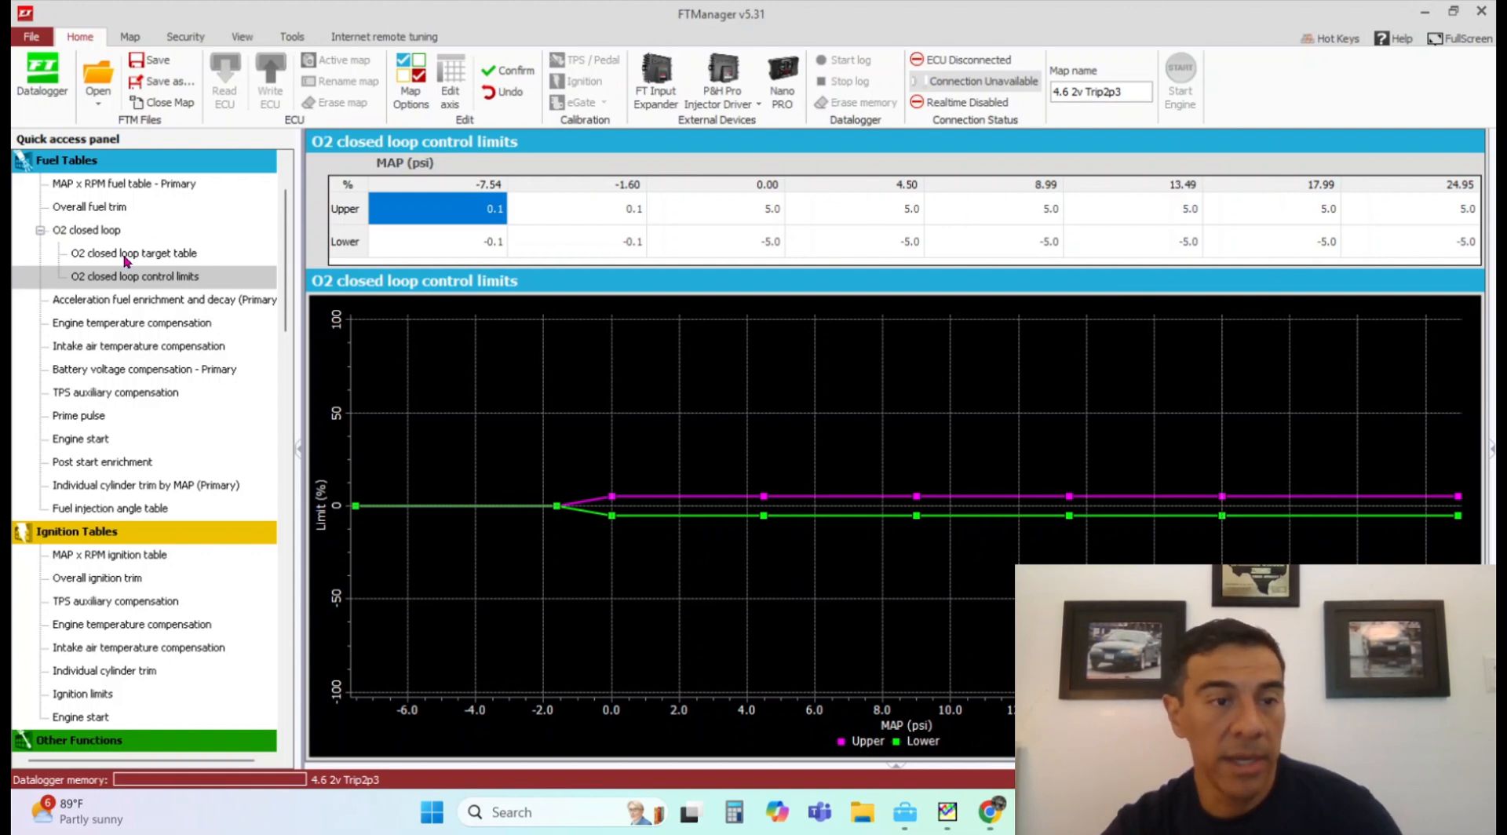
click(113, 228)
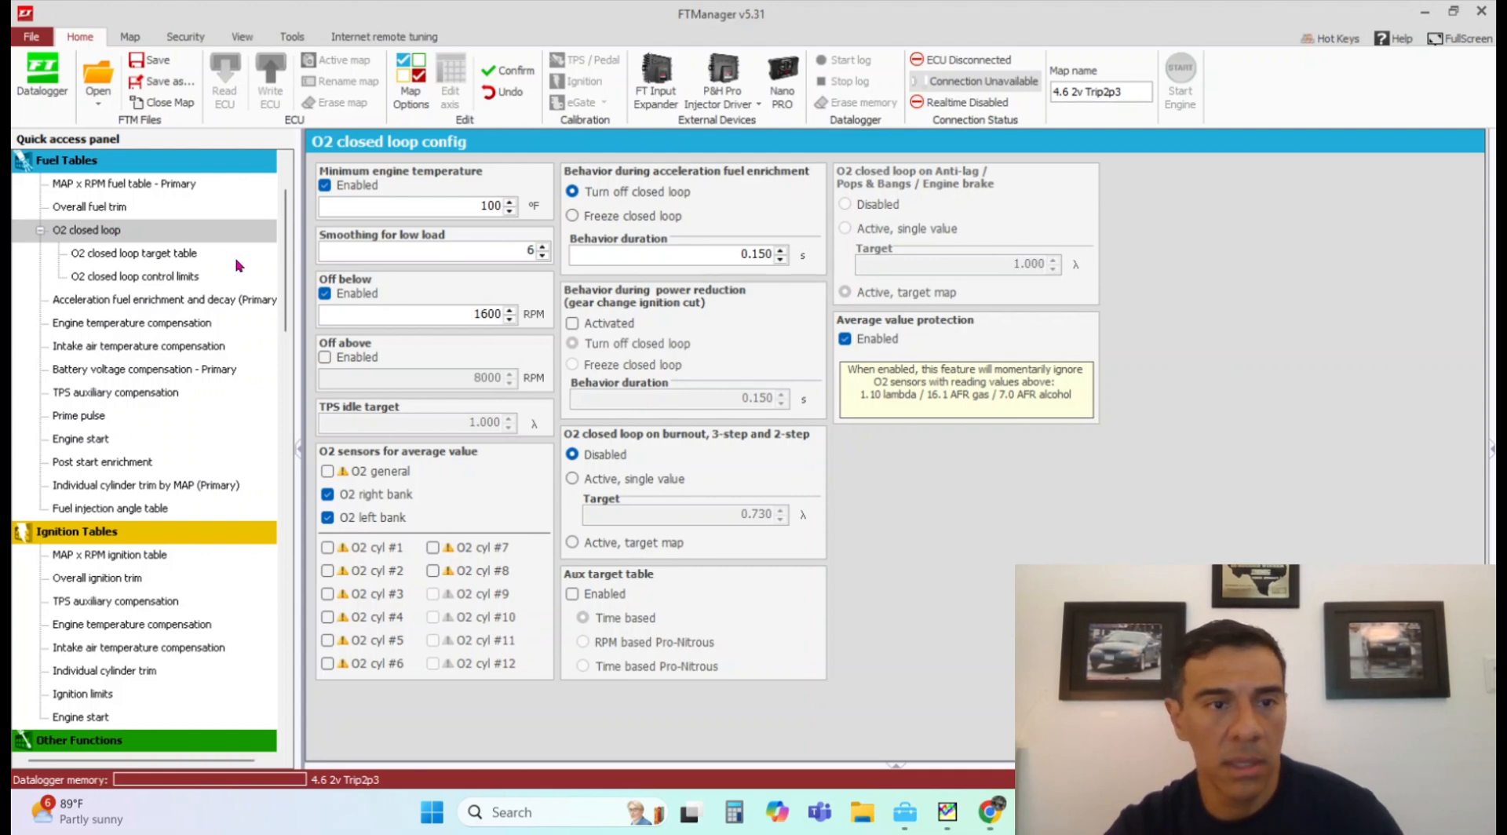
- Set the O2 closed loop mode to Custom in the advanced map options
drag(287, 278, 266, 472)
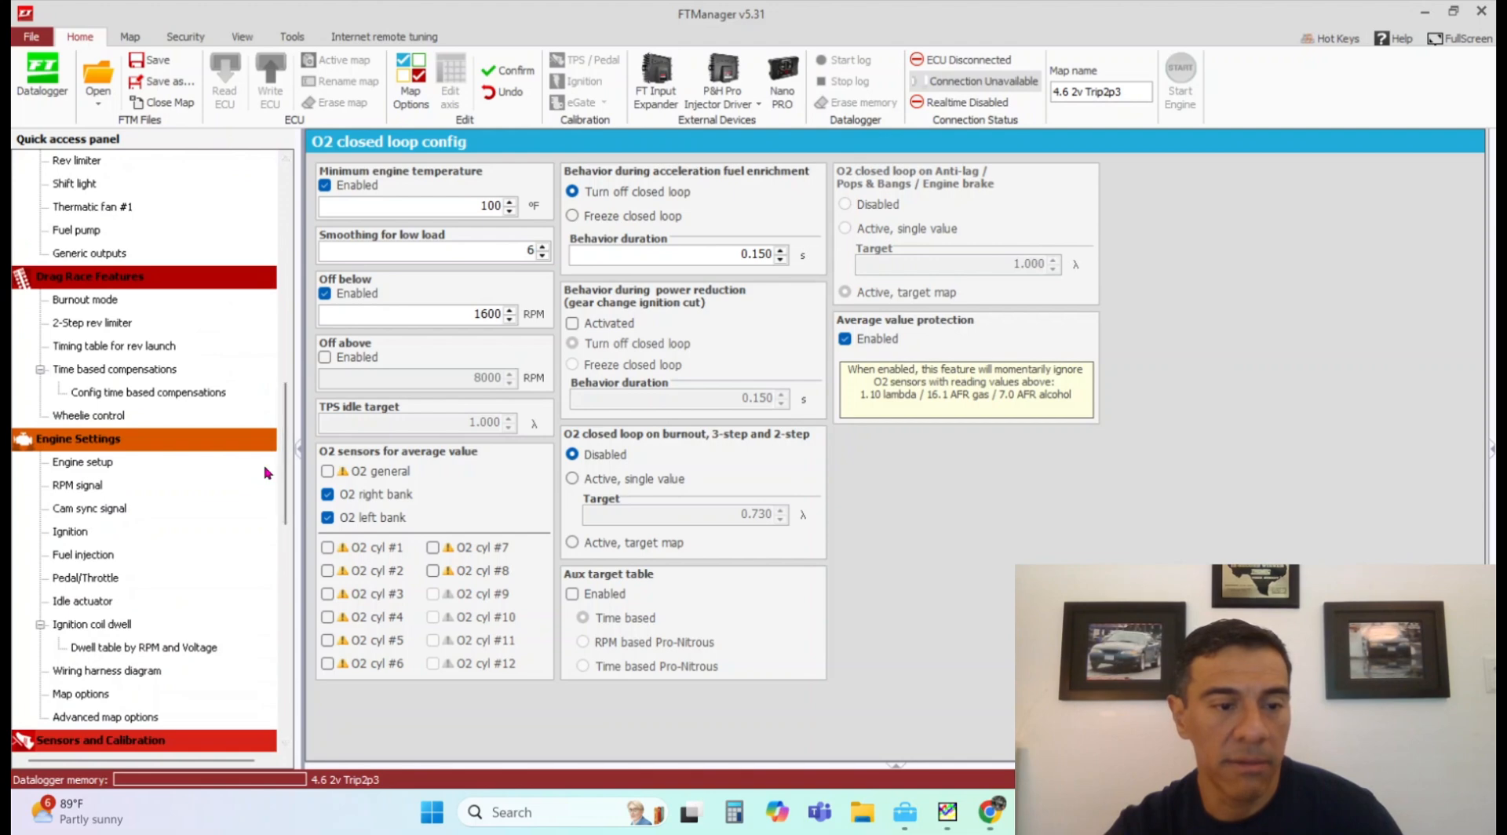
click(141, 716)
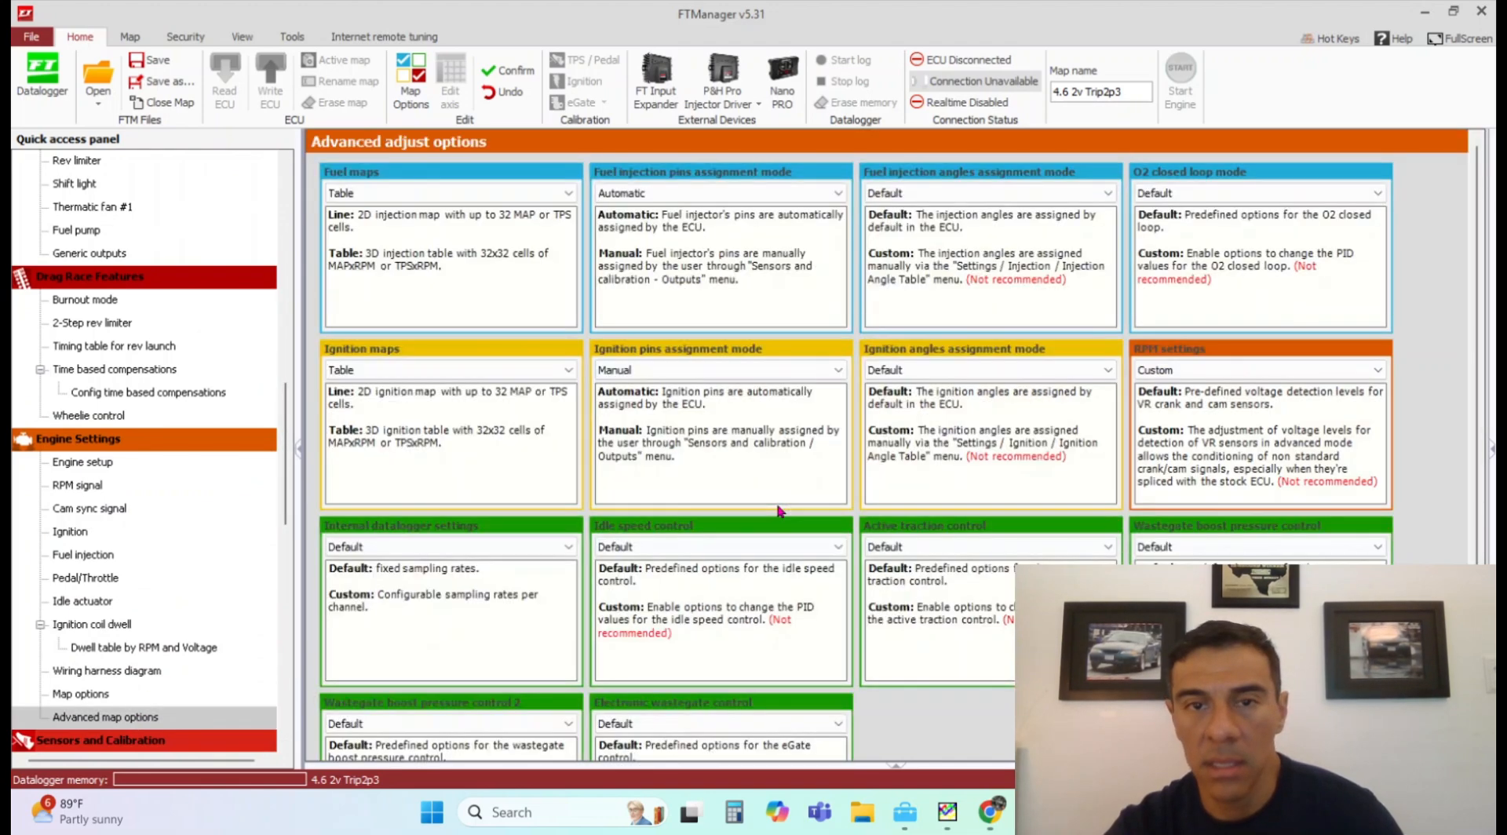
click(1244, 193)
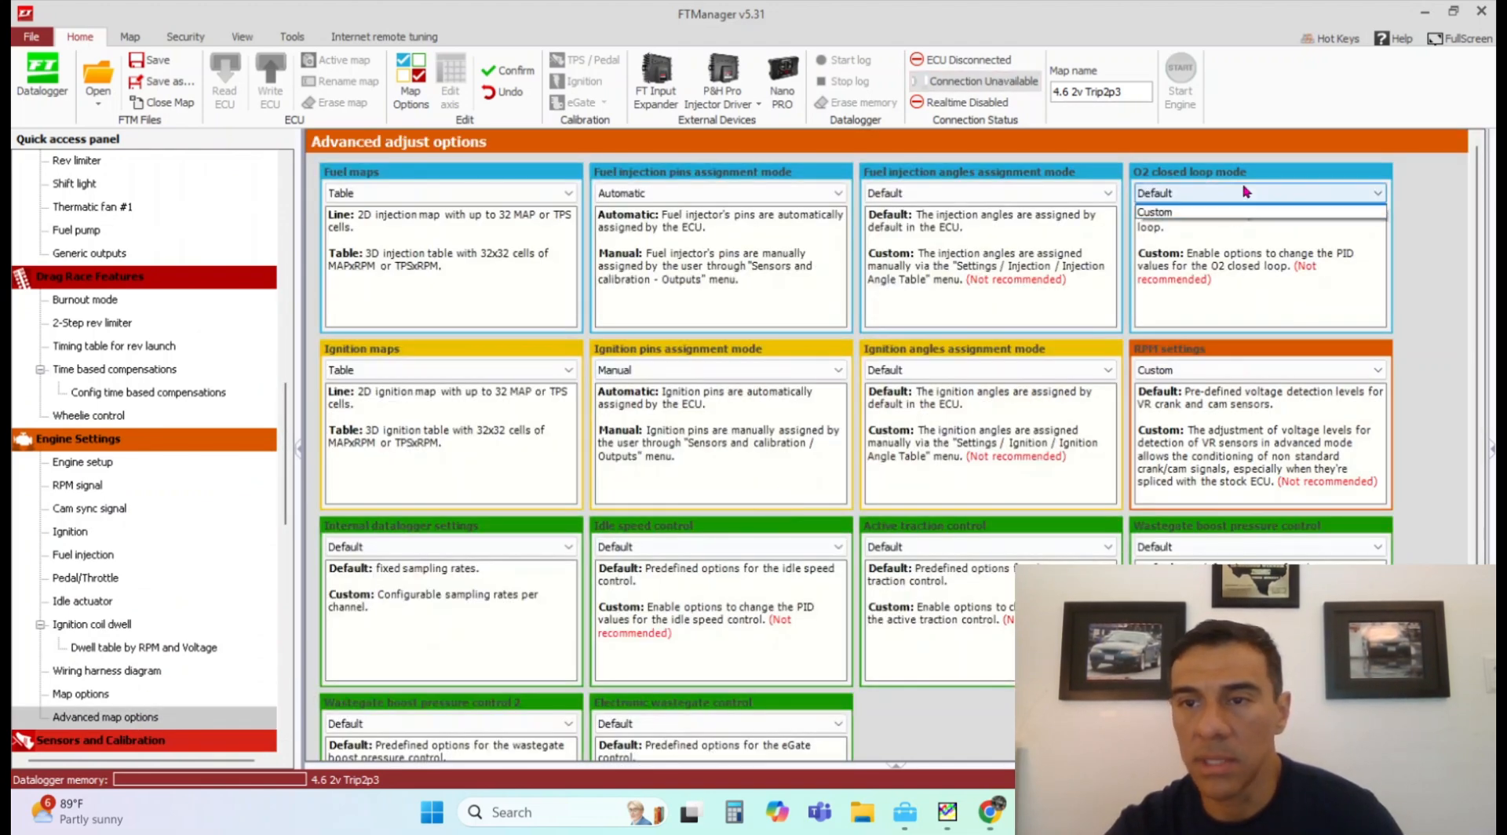
click(1232, 222)
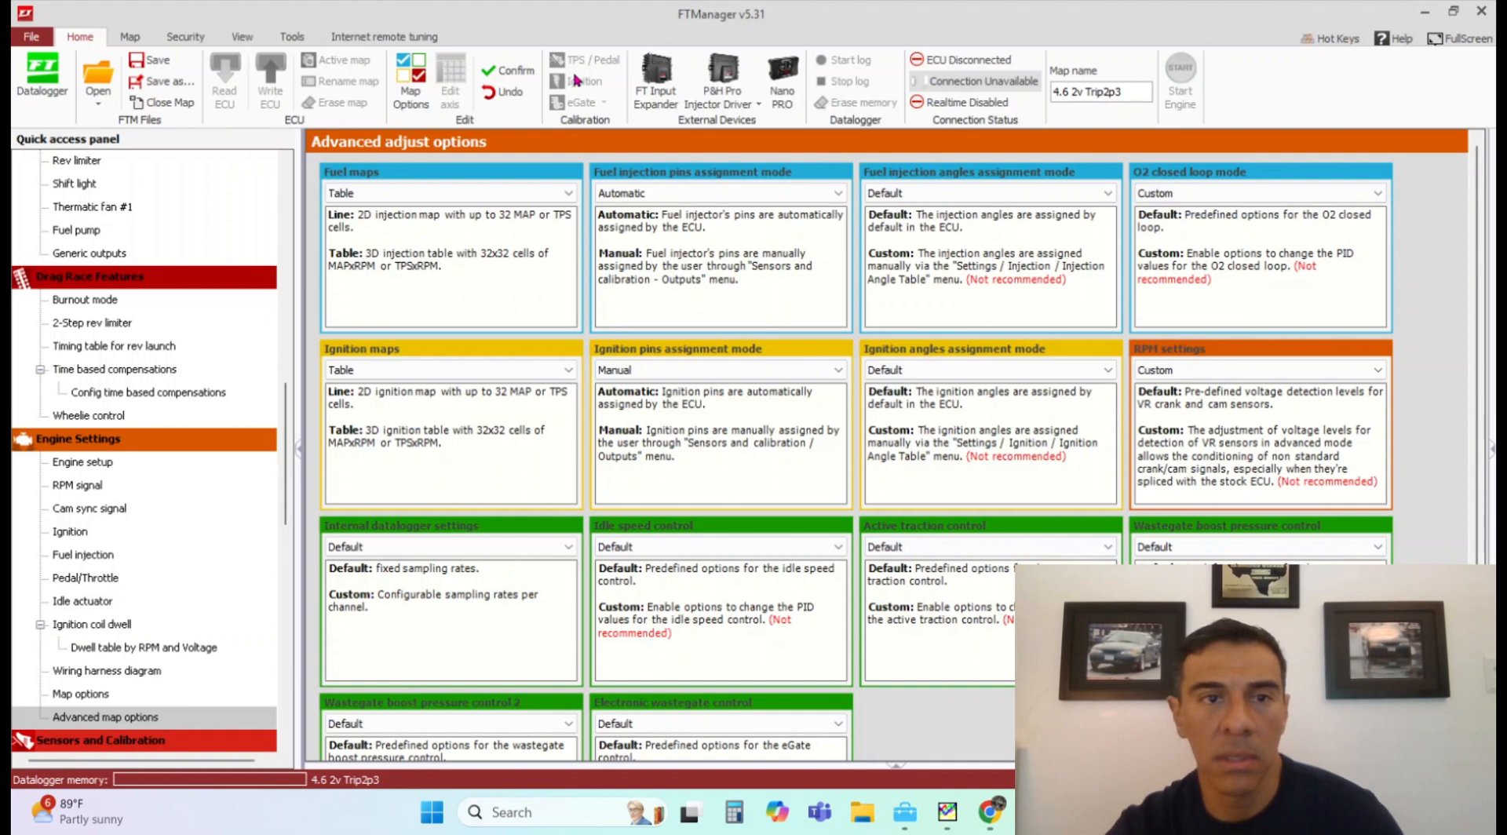
- Review the O2 closed loop PID gains alongside the primary fuel, closed loop target and control limit tables
drag(288, 465, 288, 232)
click(107, 324)
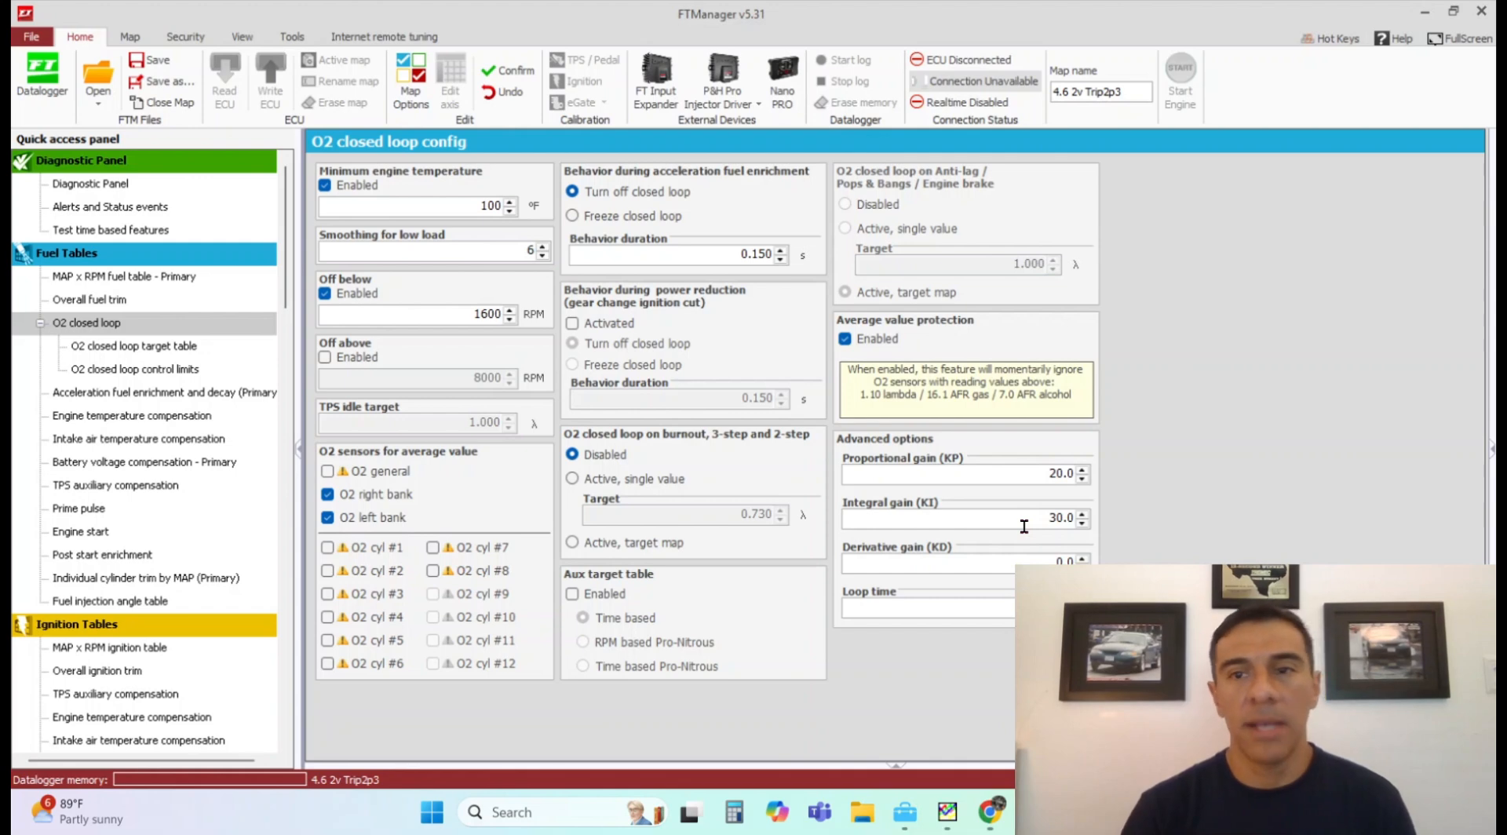
click(166, 281)
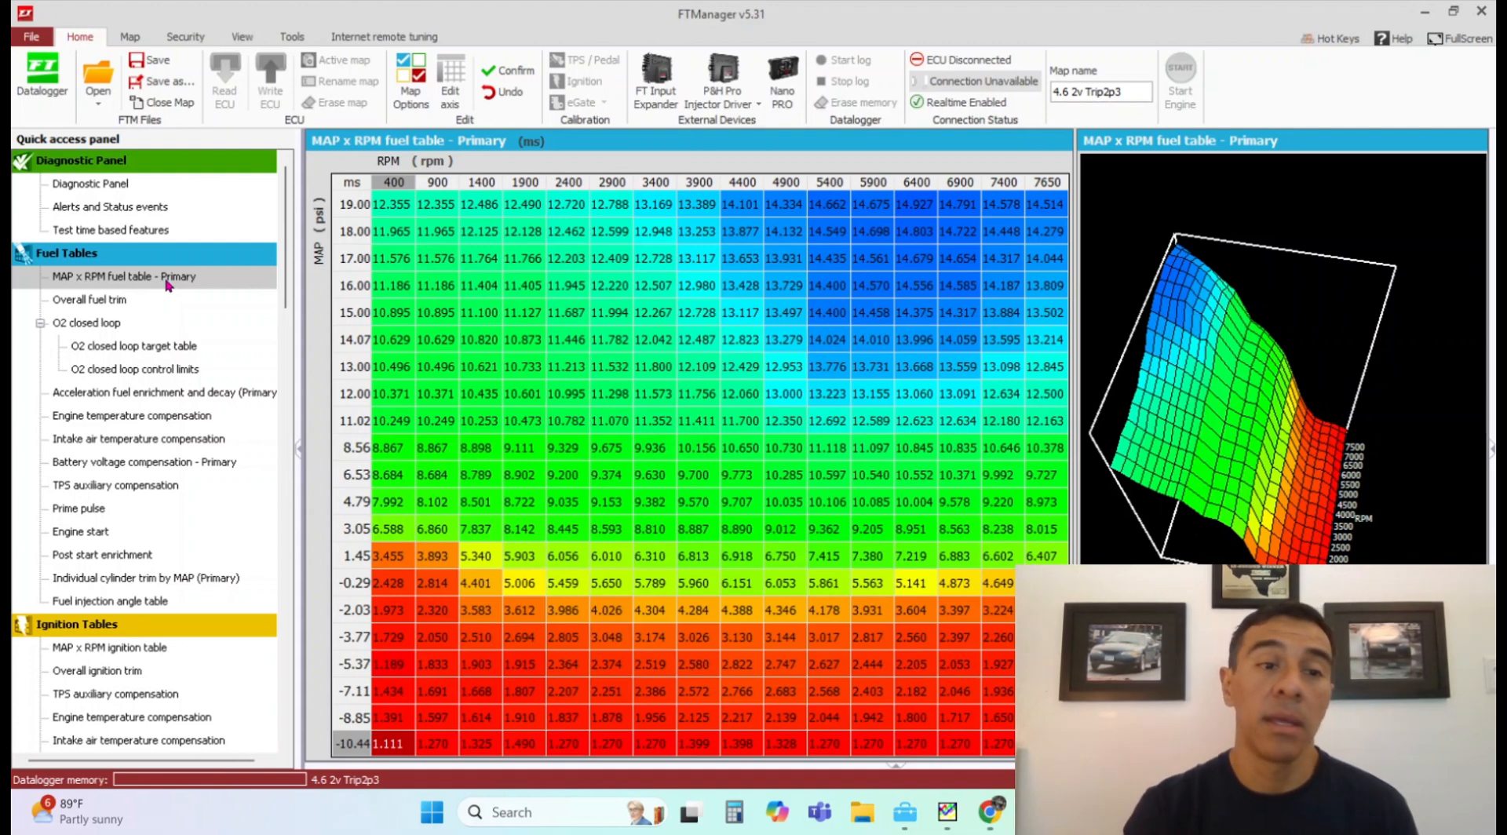
click(172, 349)
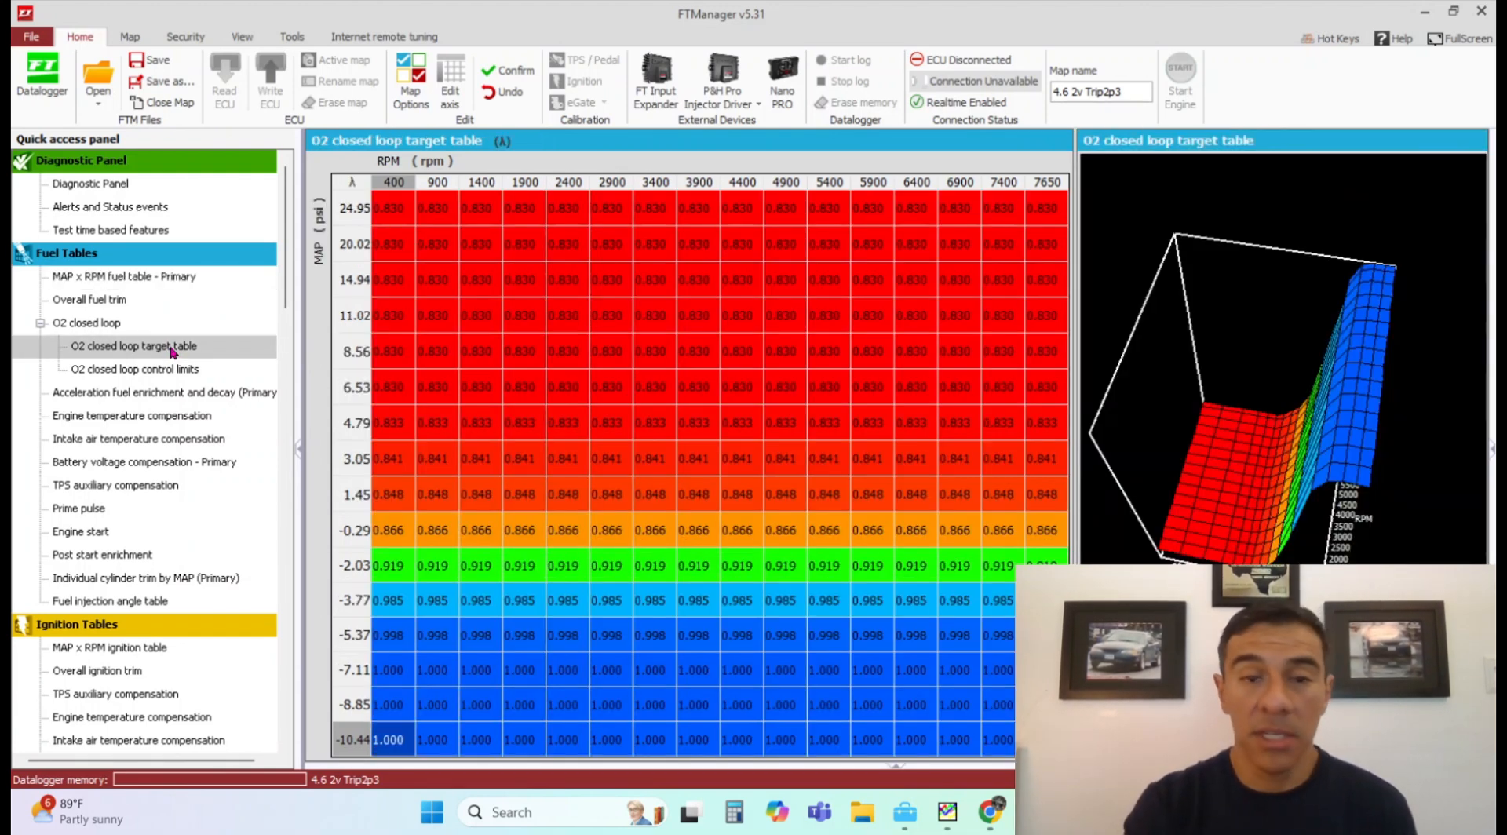
click(168, 369)
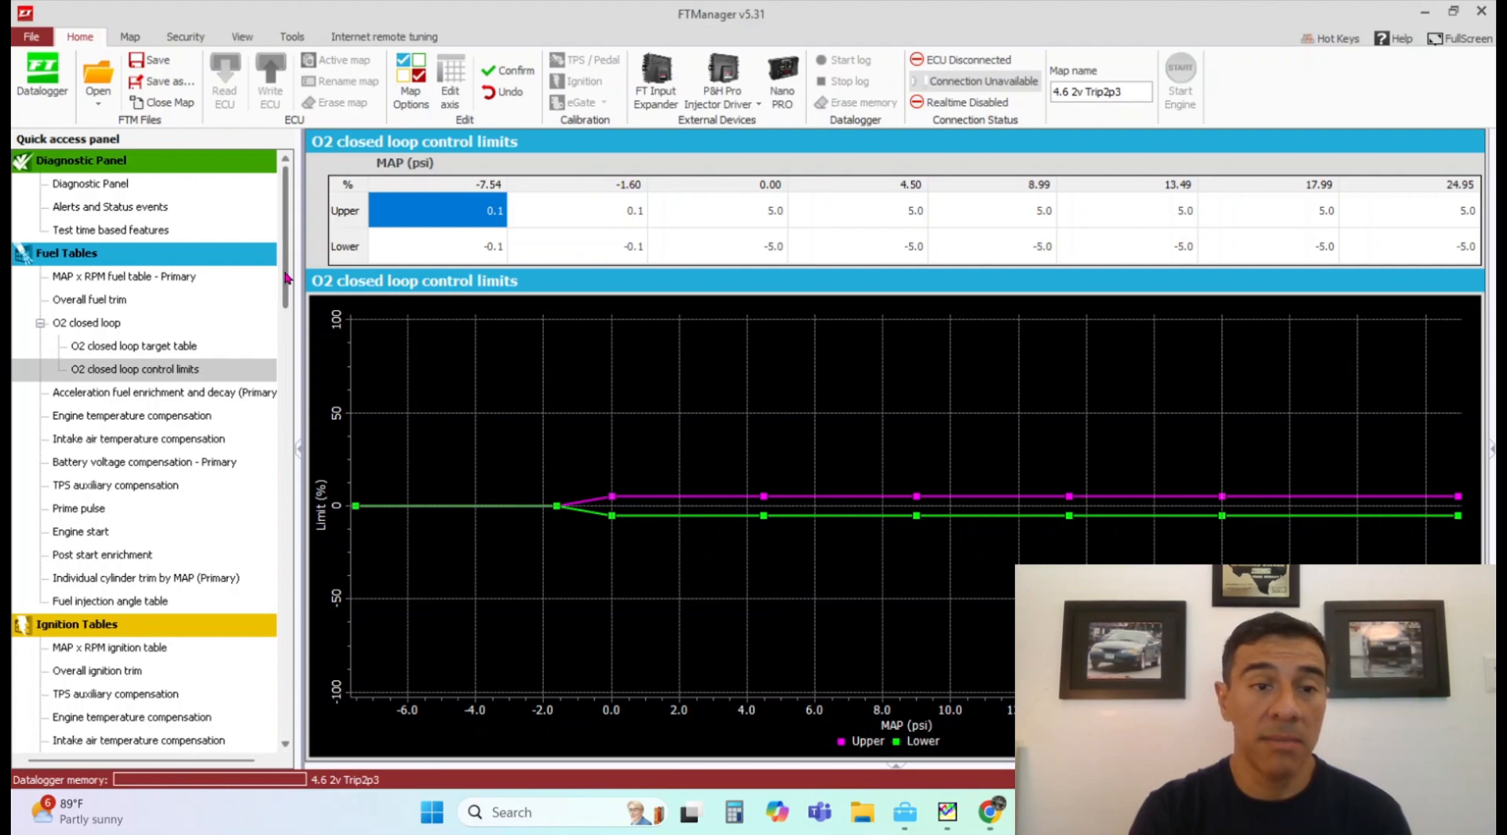
- Examine the fuel injection settings and read the help on compensation for differential pressure deviation
drag(285, 277, 272, 518)
click(106, 416)
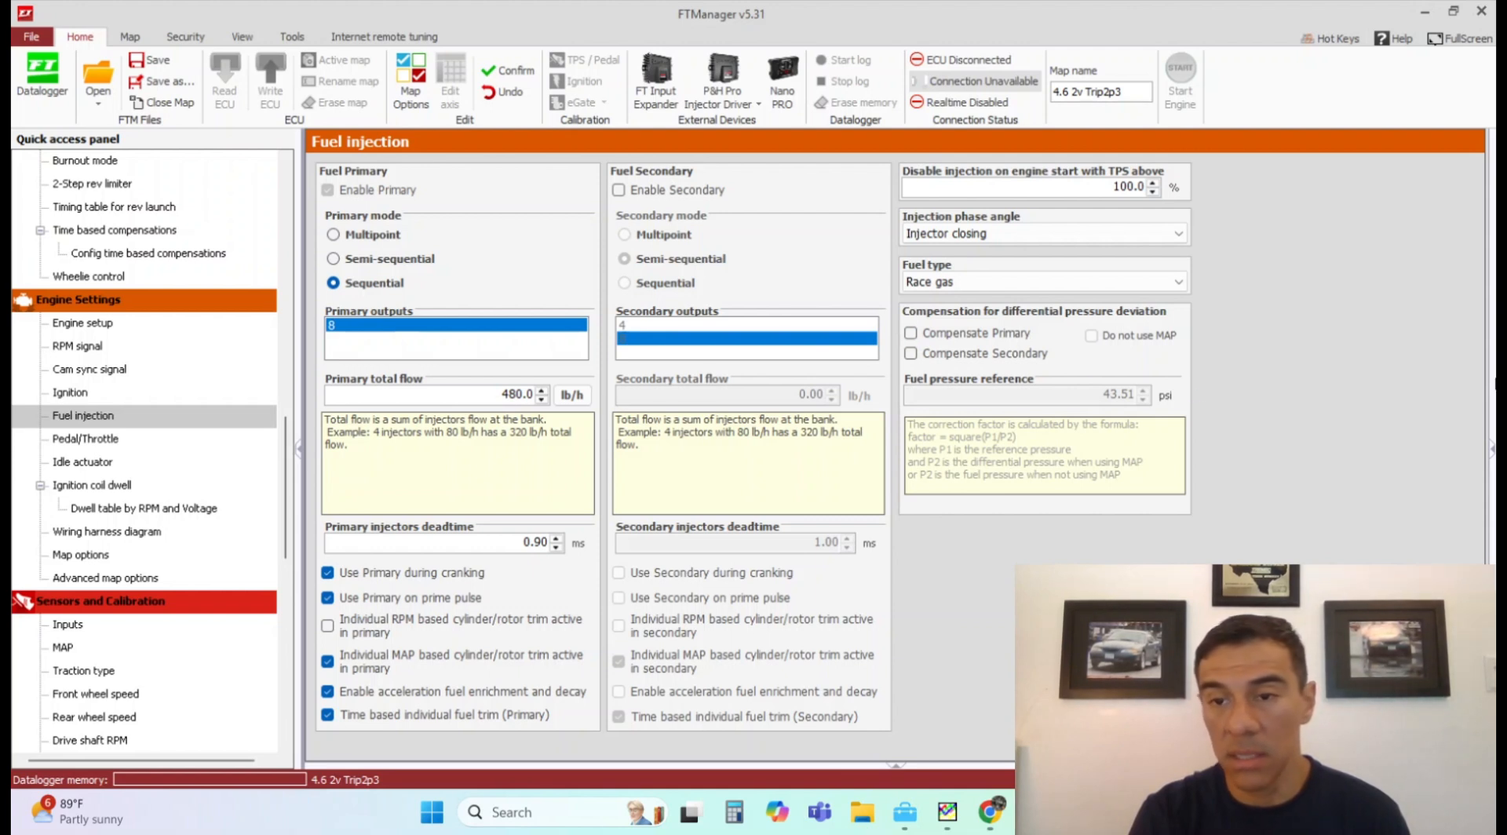
click(1491, 459)
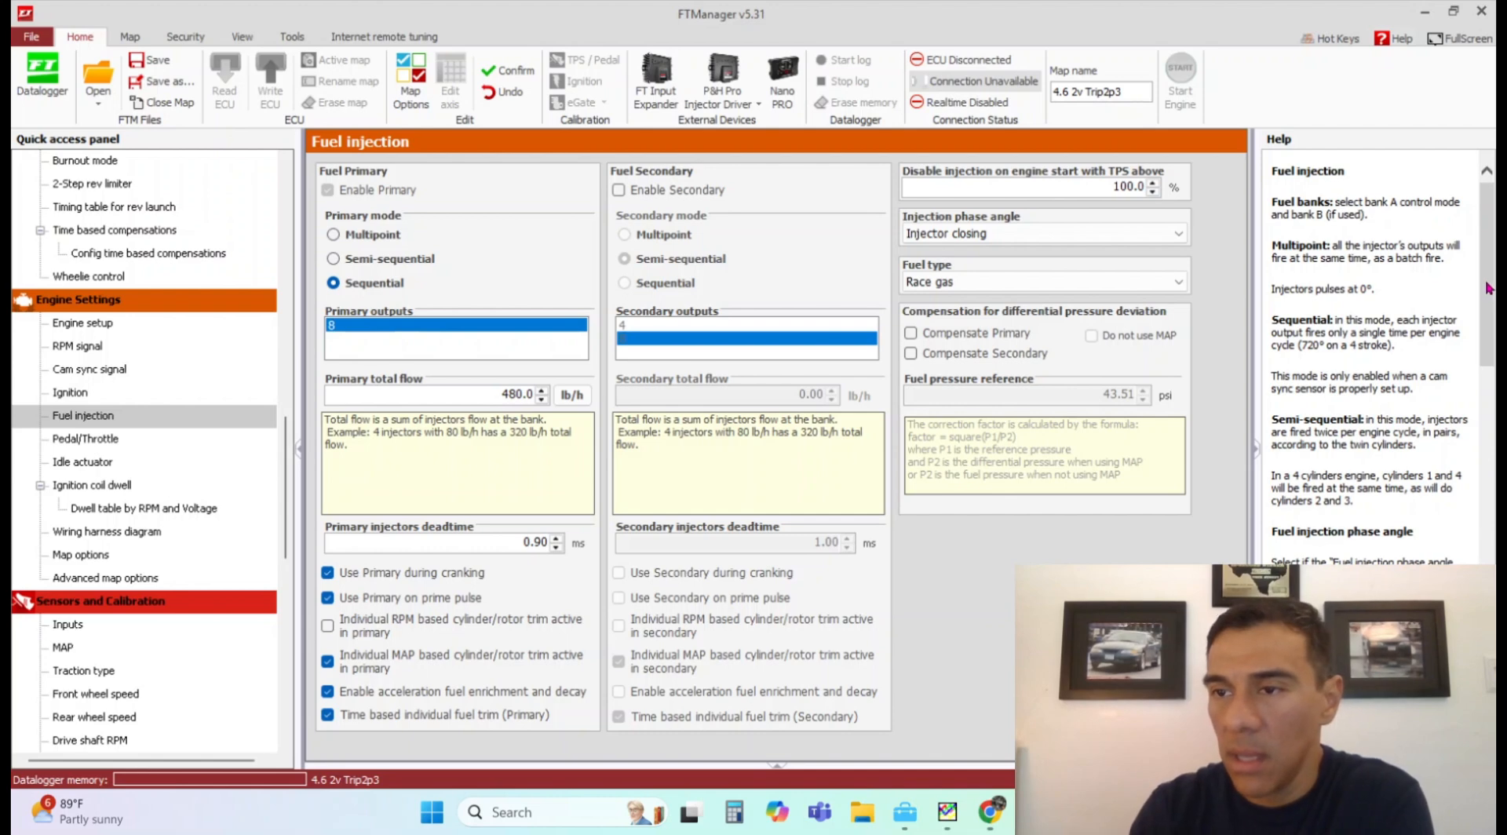
drag(1488, 287, 1494, 640)
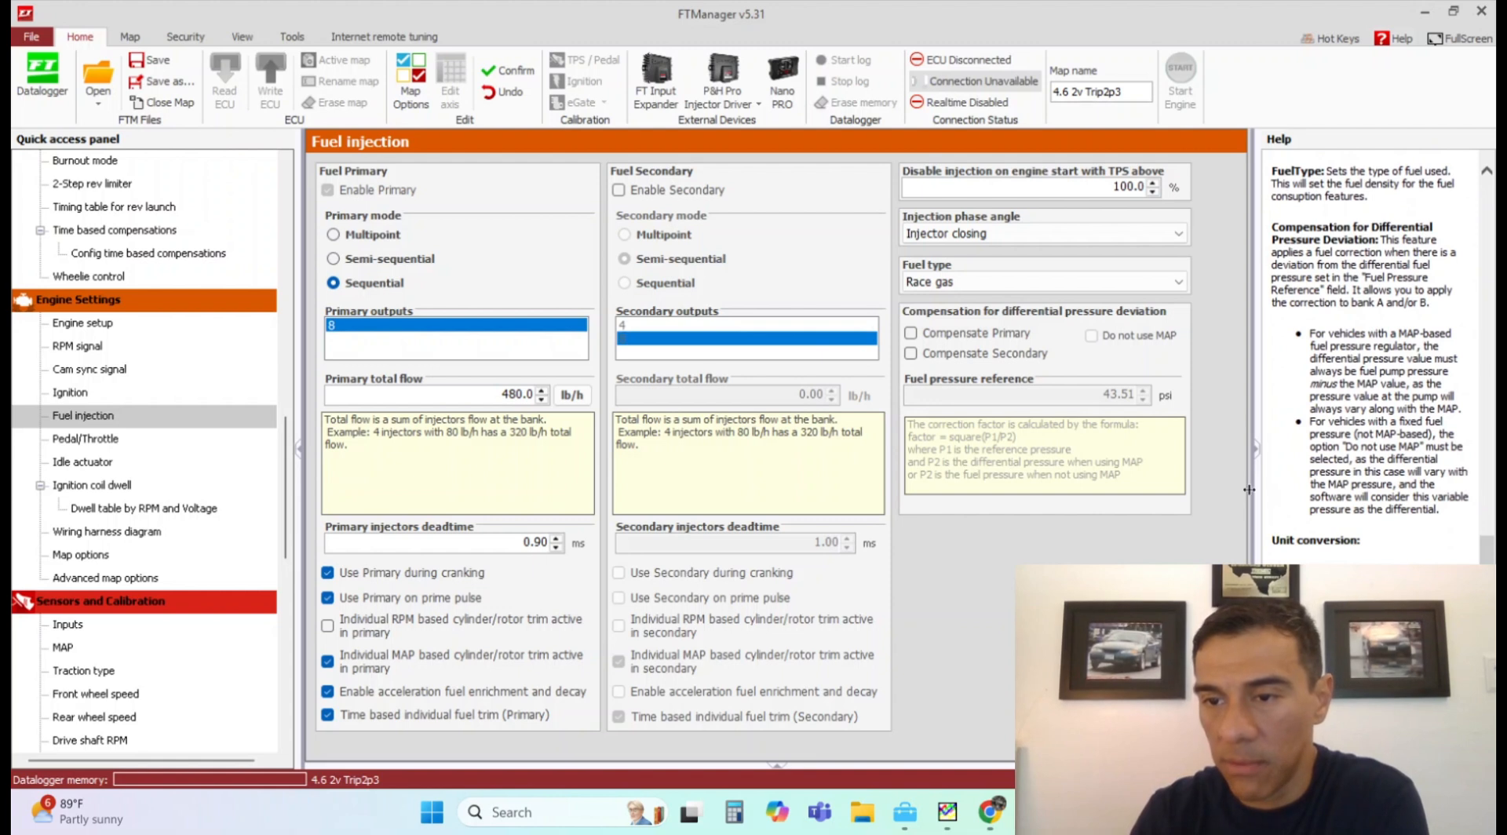
drag(1249, 490, 591, 463)
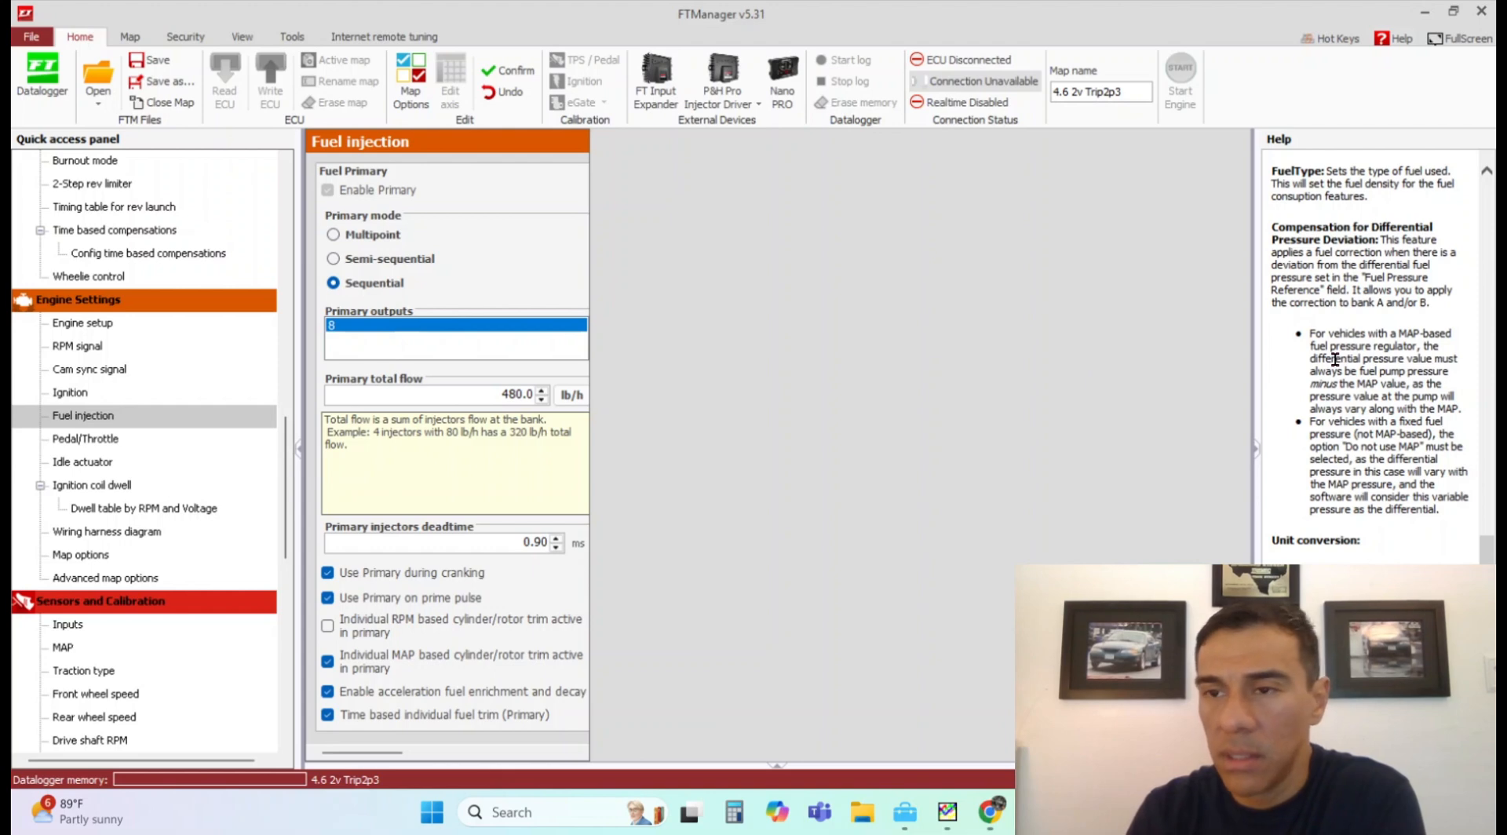
drag(1252, 456, 677, 395)
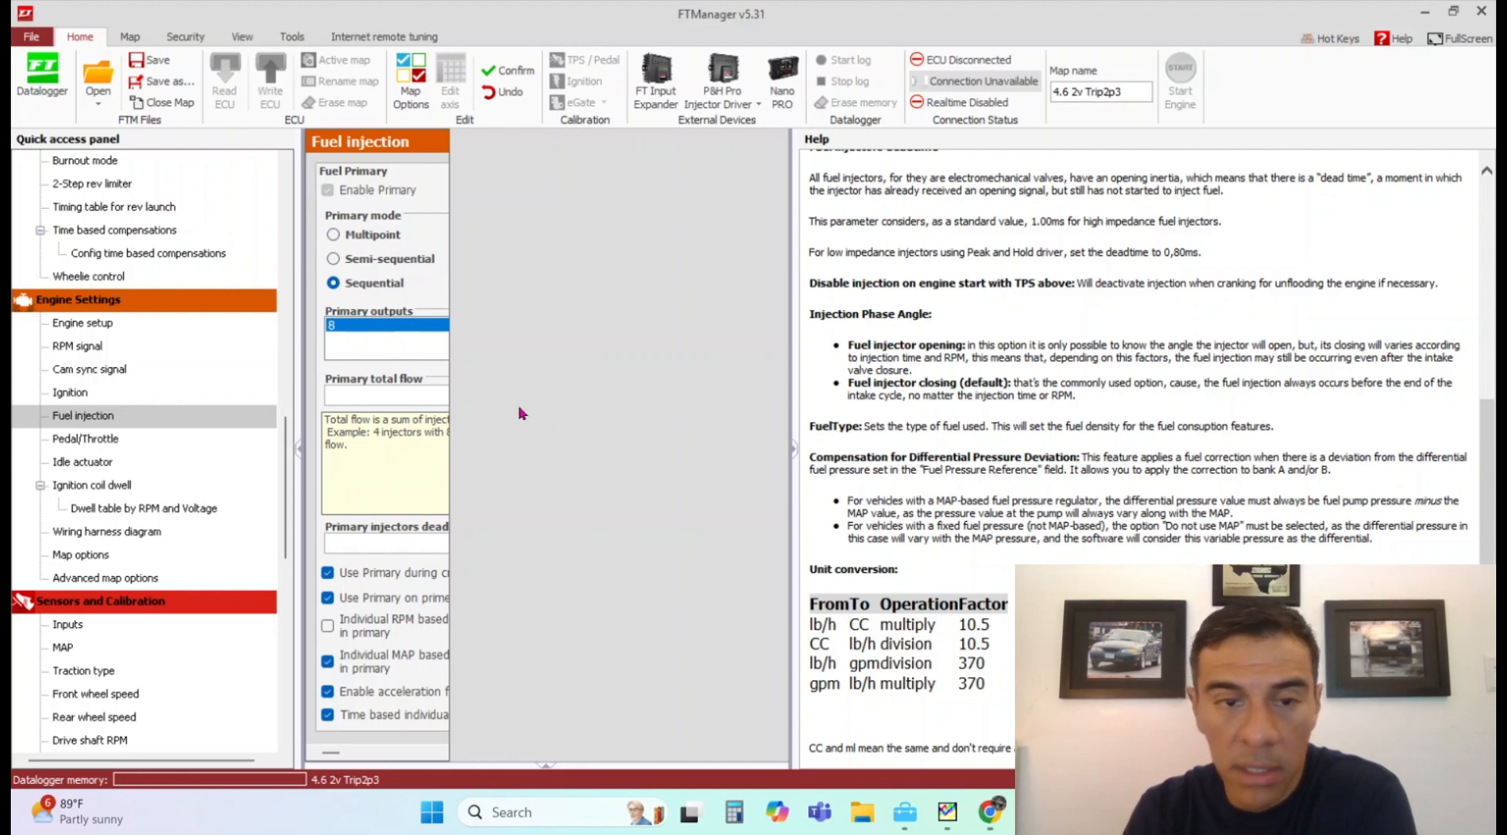
drag(796, 464, 1324, 513)
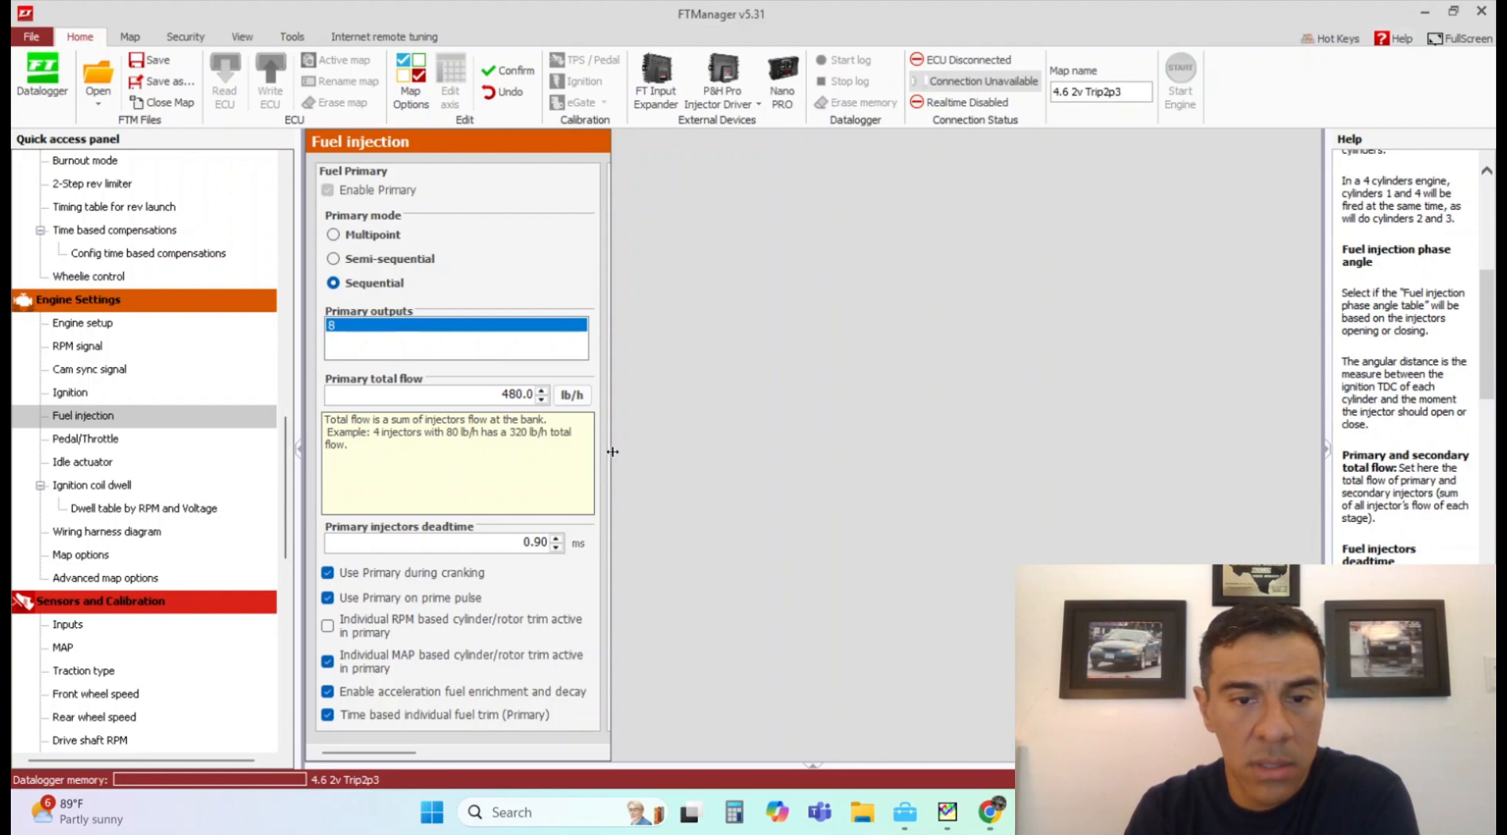
drag(614, 453, 1251, 525)
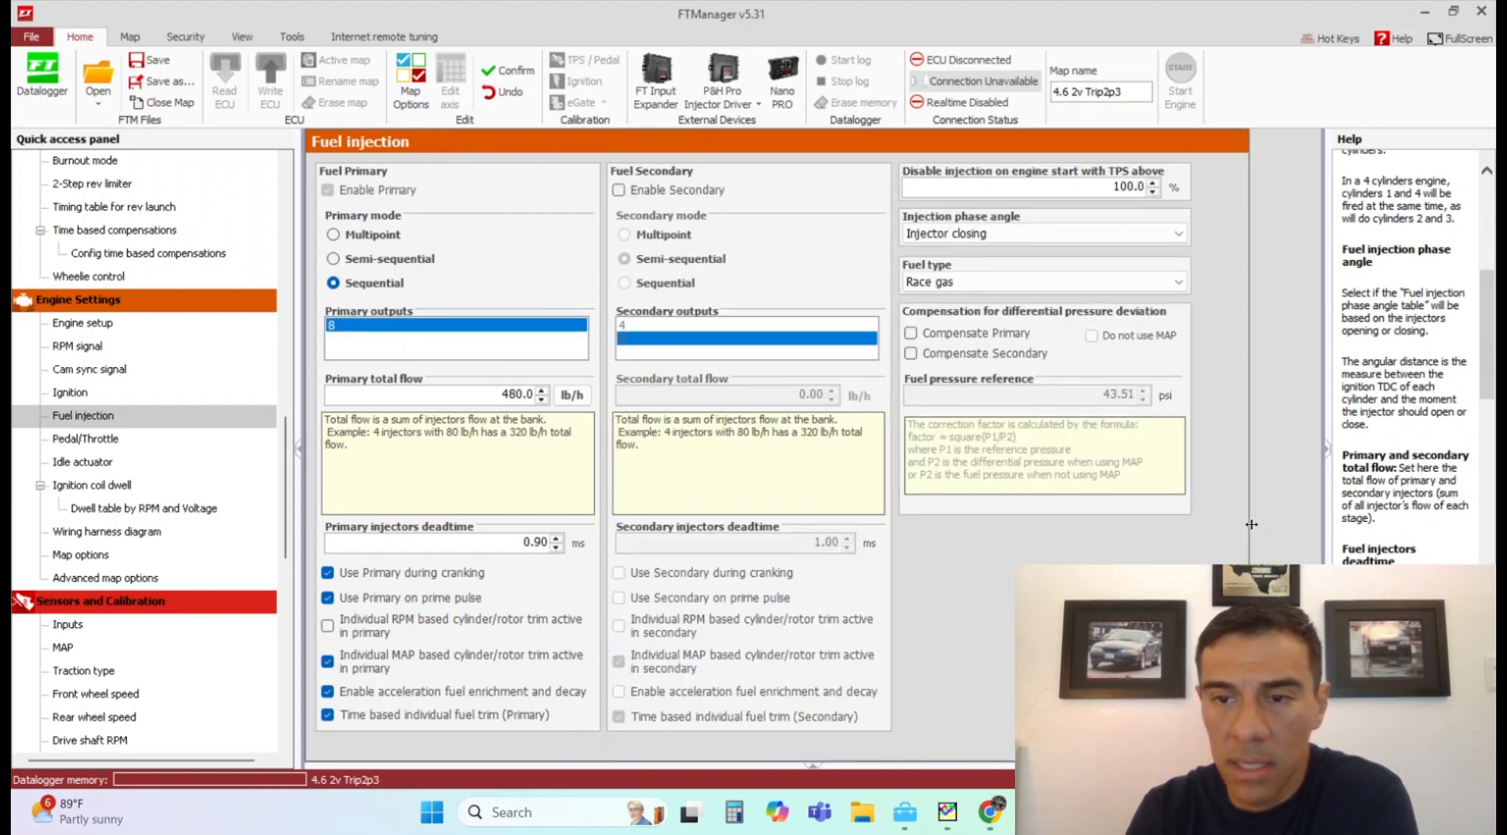
- Enable differential pressure compensation for the primary fuel bank and select its fuel pressure reference value
click(910, 334)
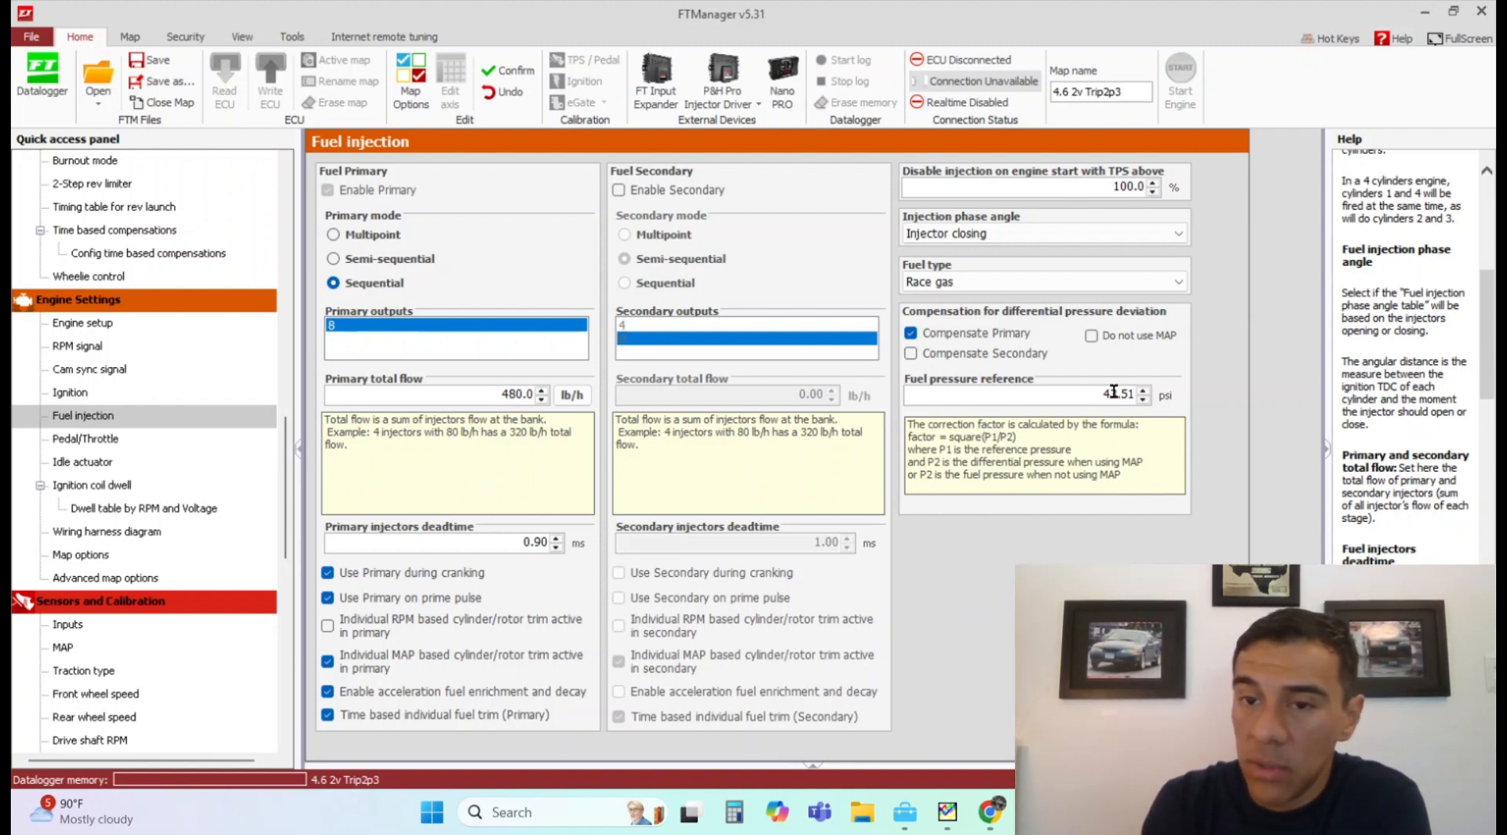
drag(1097, 393, 1164, 394)
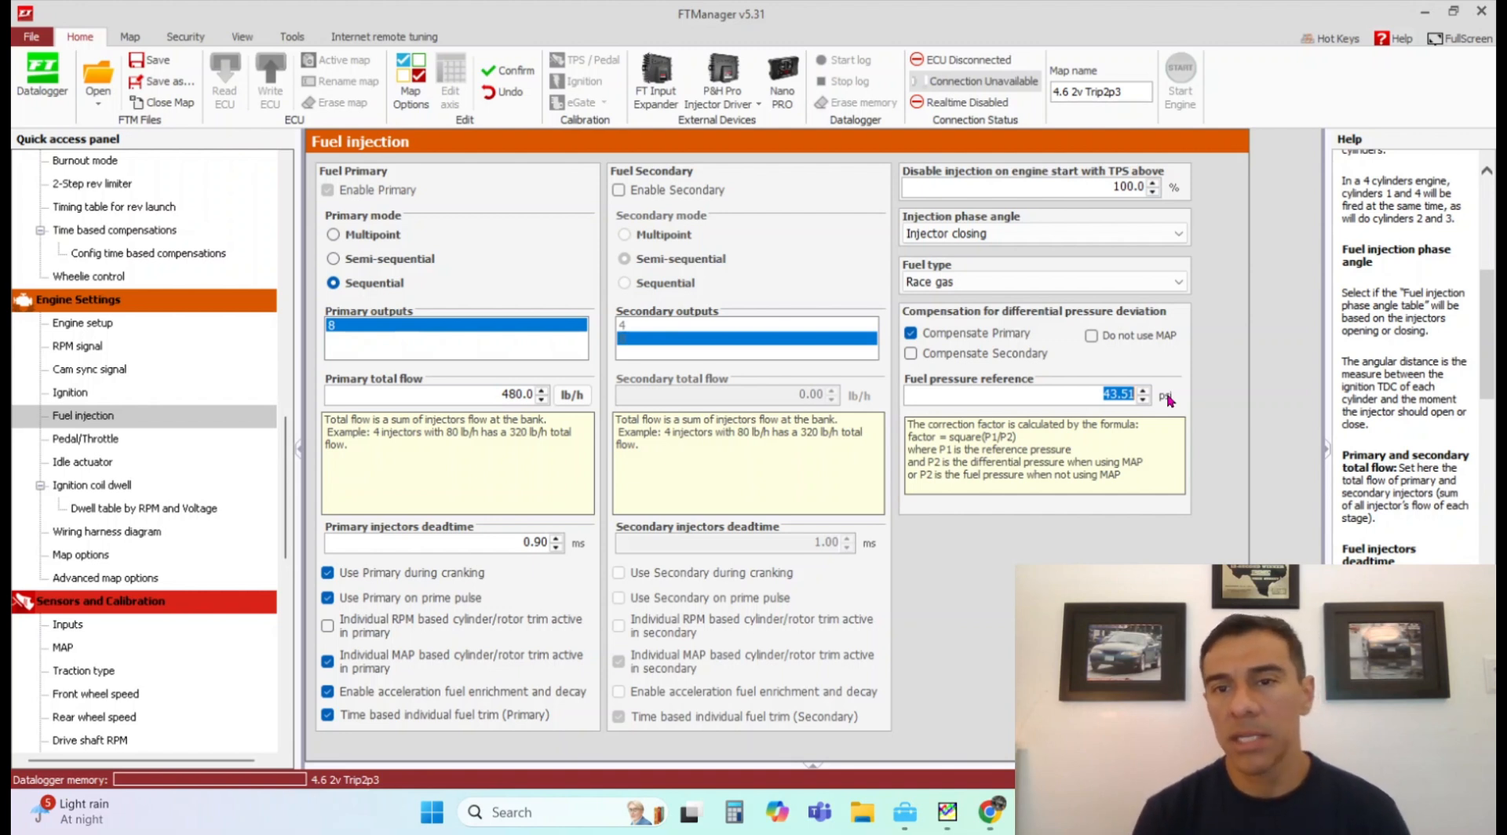
- Check the injection phase angle setting and open the fuel injection angle table
click(1106, 233)
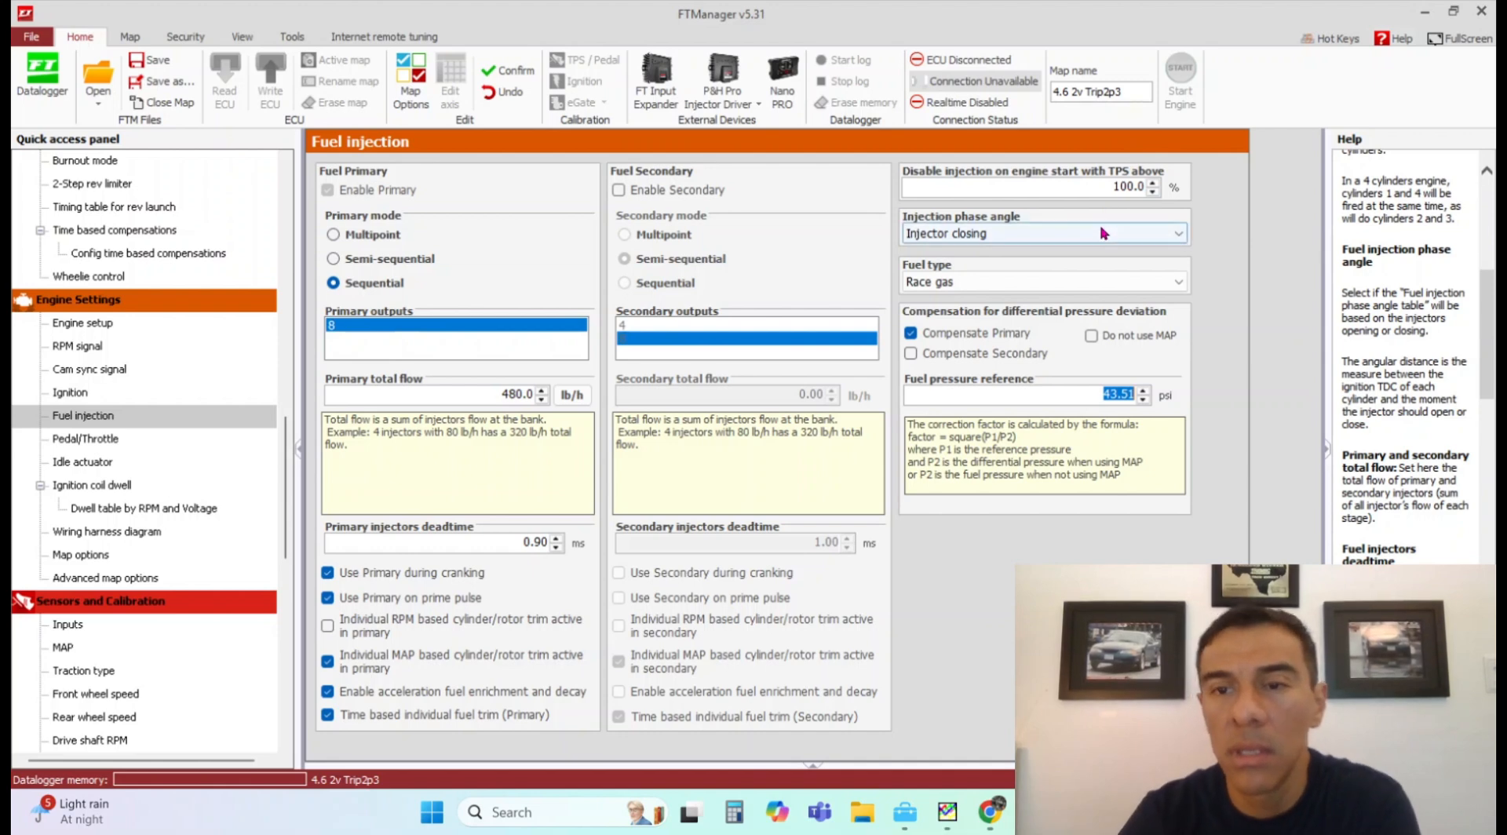
click(1112, 267)
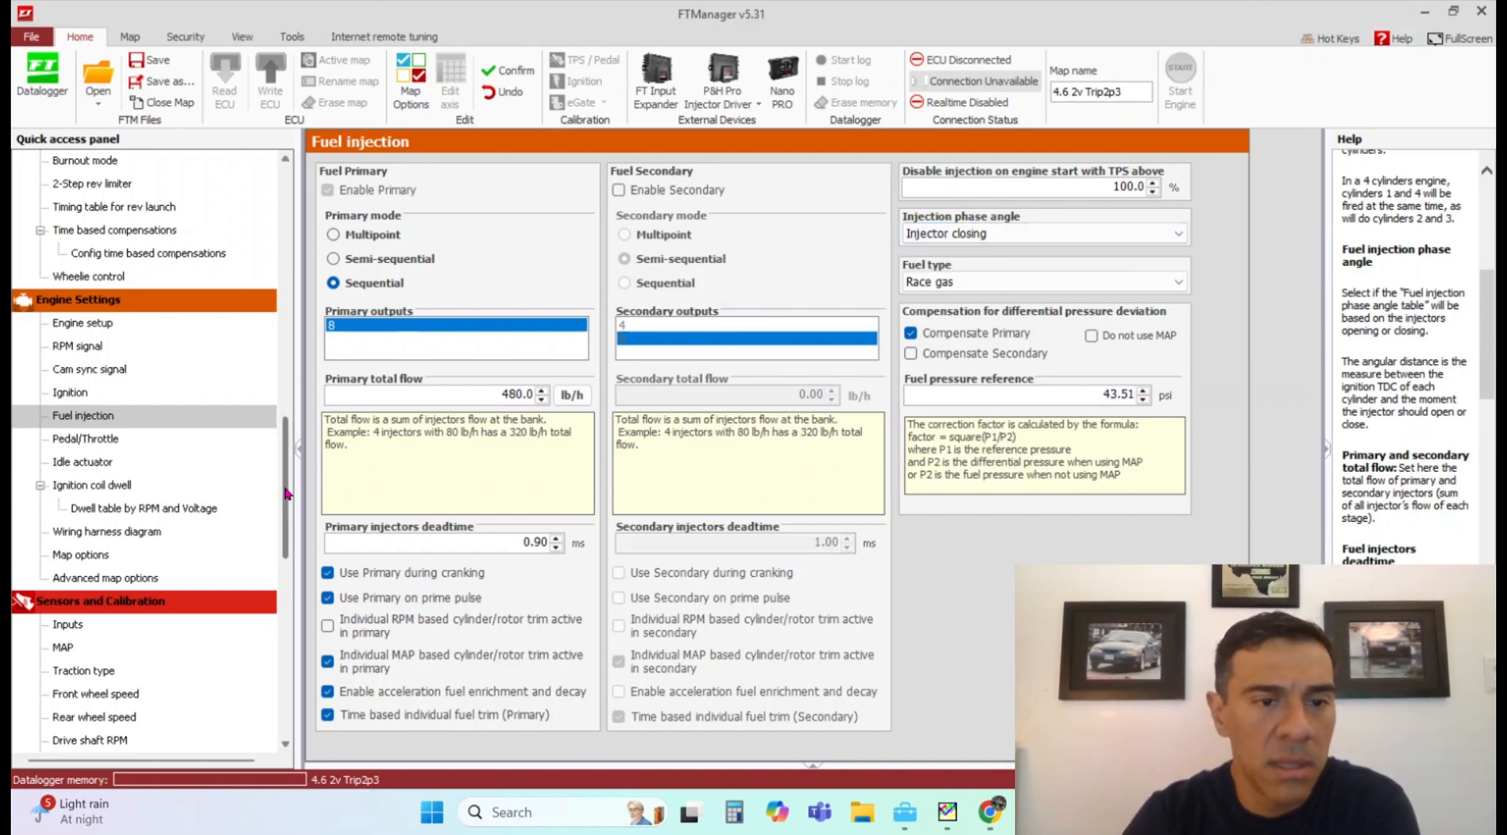
drag(286, 493, 310, 216)
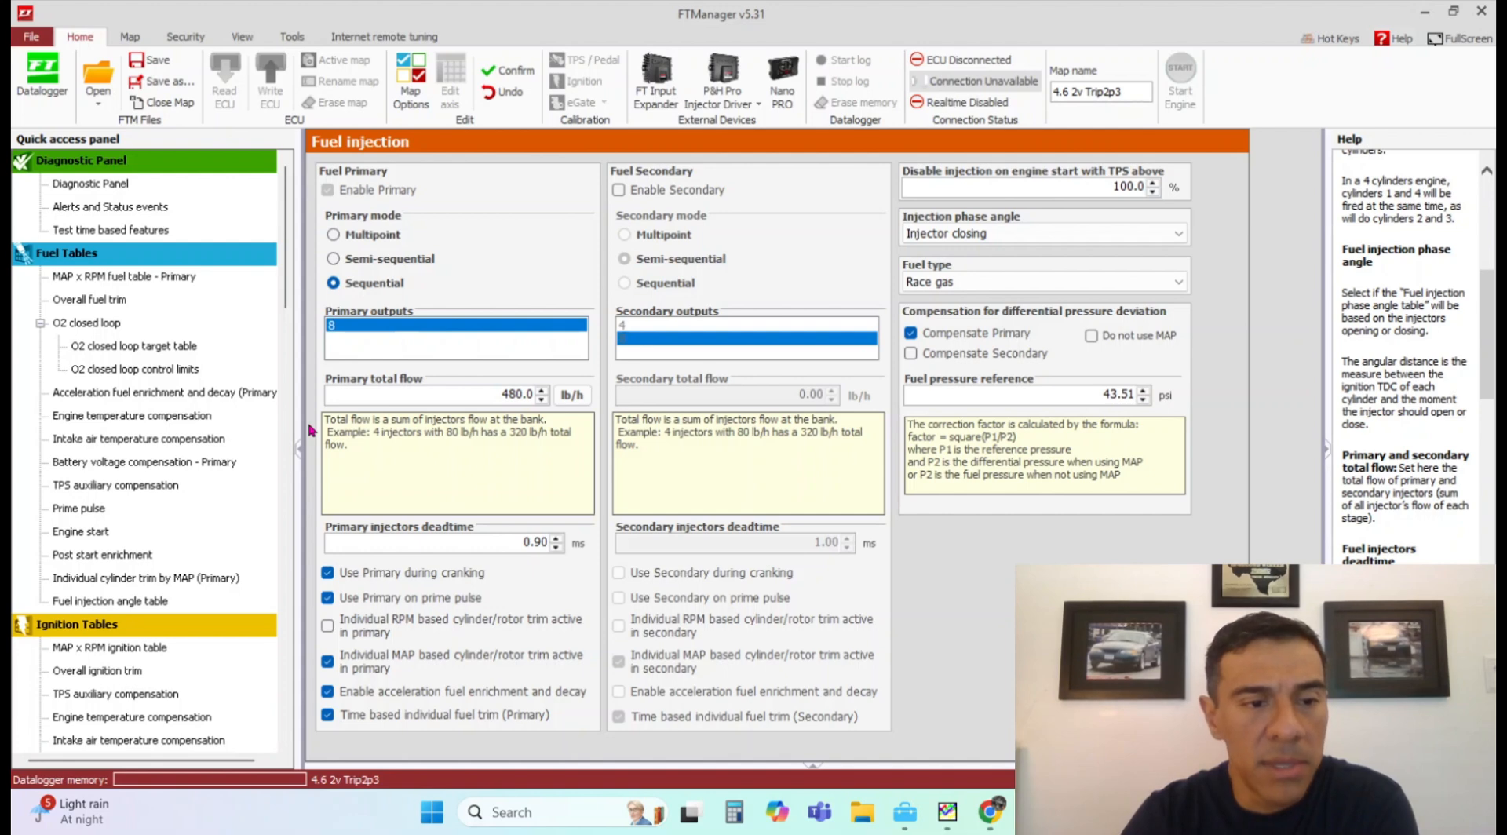
click(133, 603)
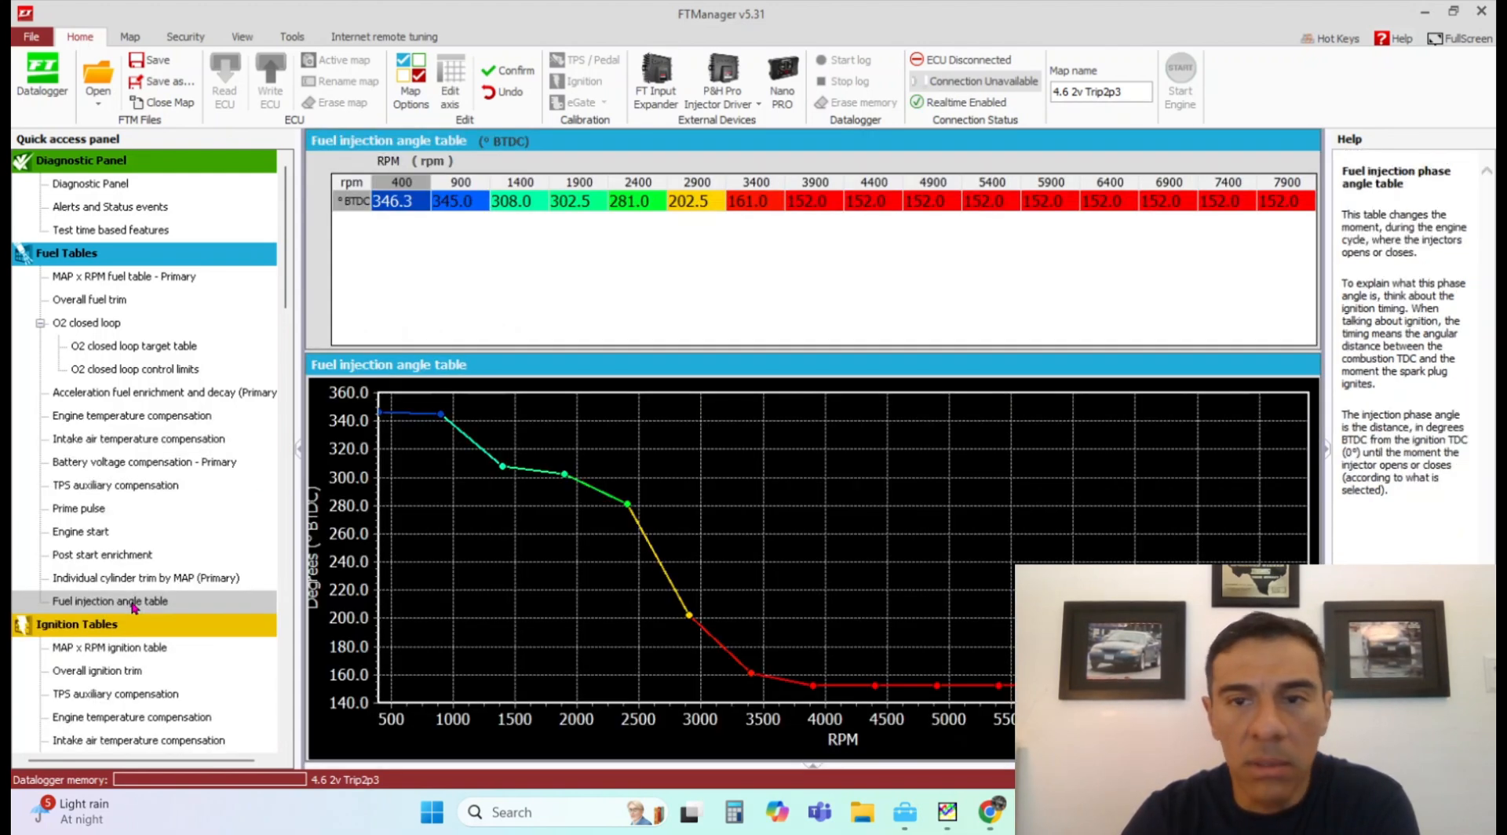